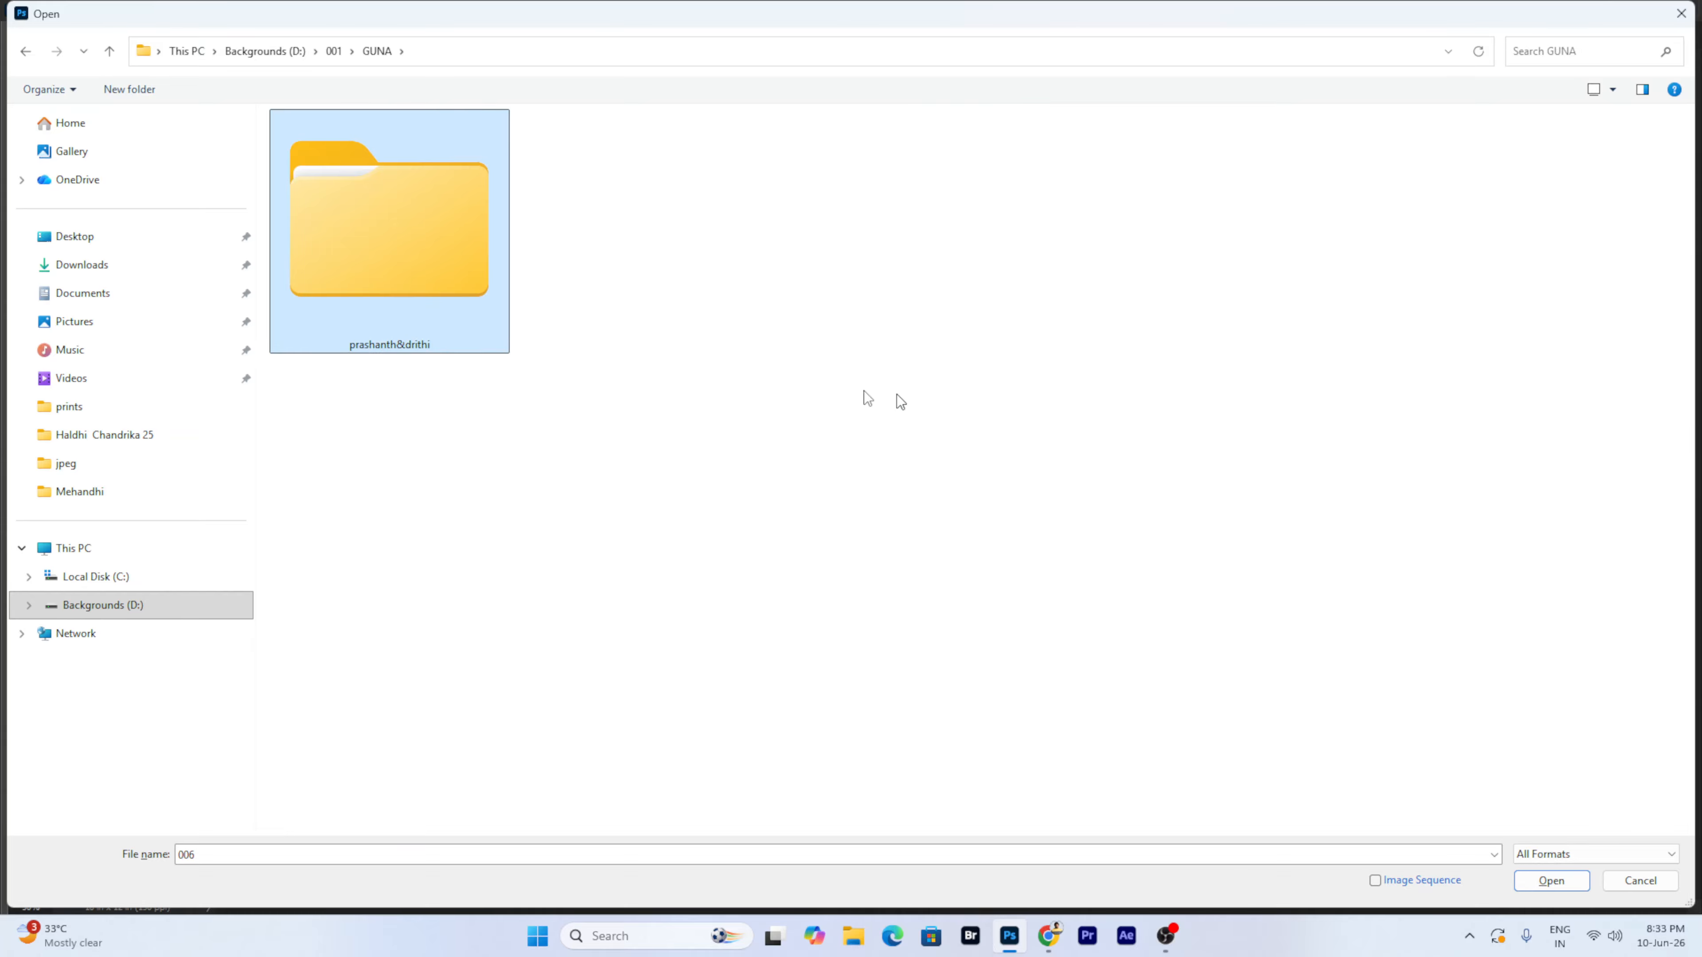
{"action": "key", "text": "alt+Up"}
- Browse to the Z - CCCC > jh > Haldhi Chandrika 25 > prints folder
{"action": "double_click", "coordinate": [972, 295]}
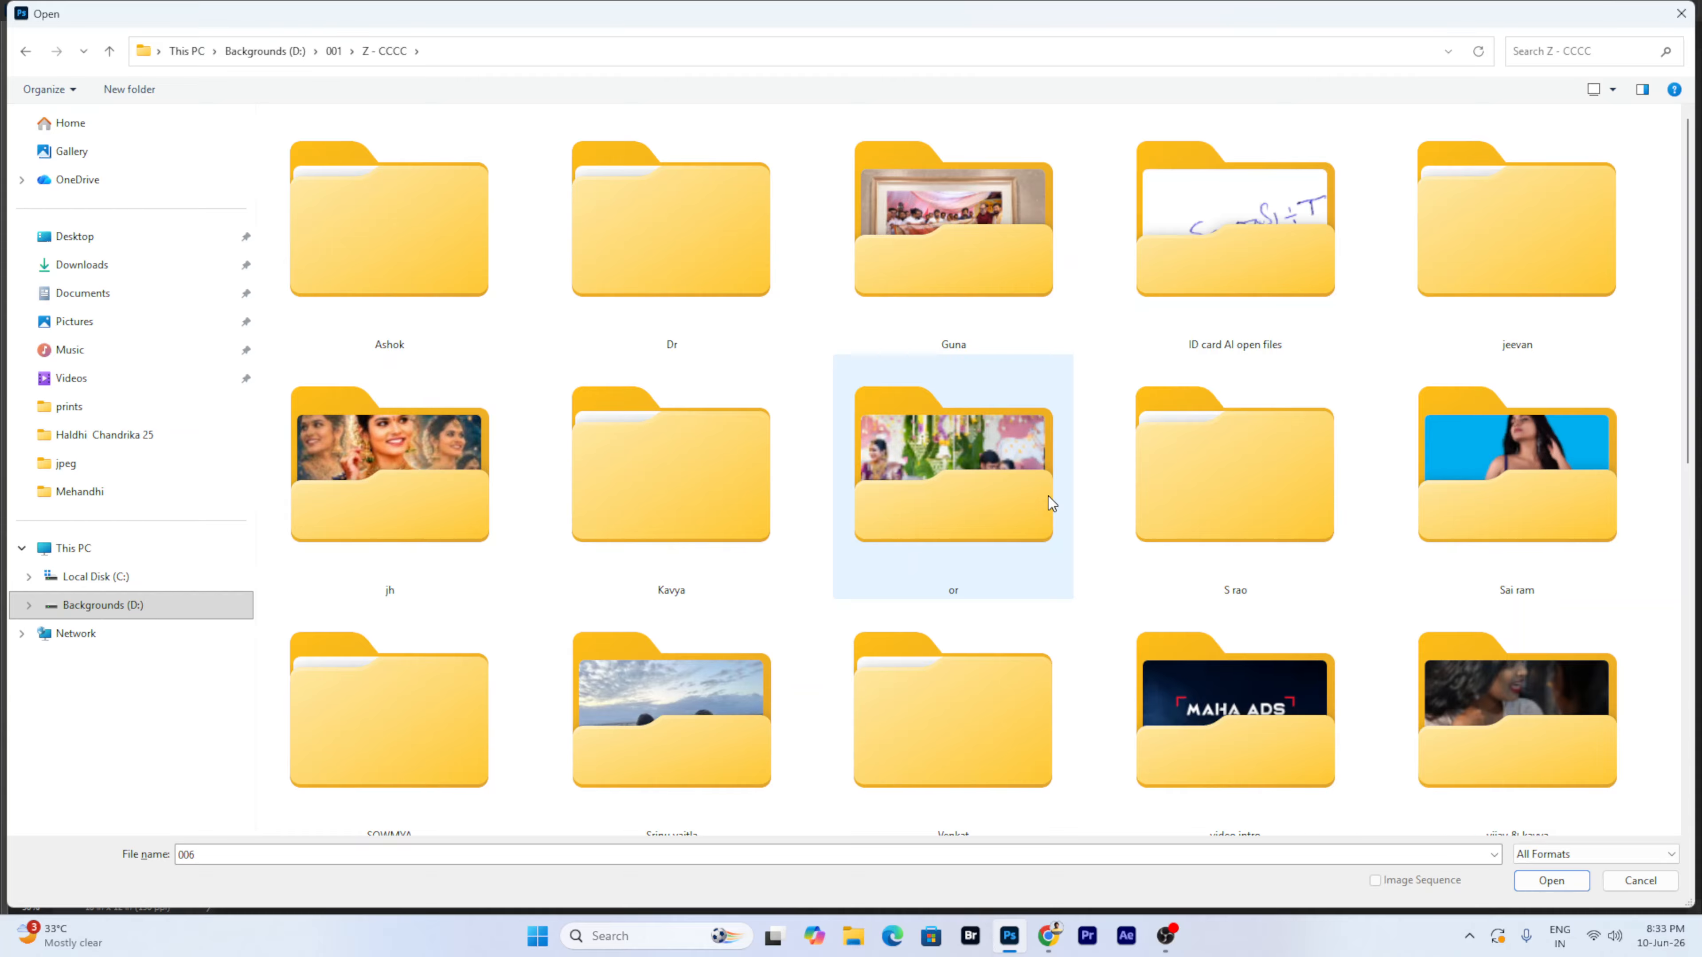
{"action": "double_click", "coordinate": [438, 490]}
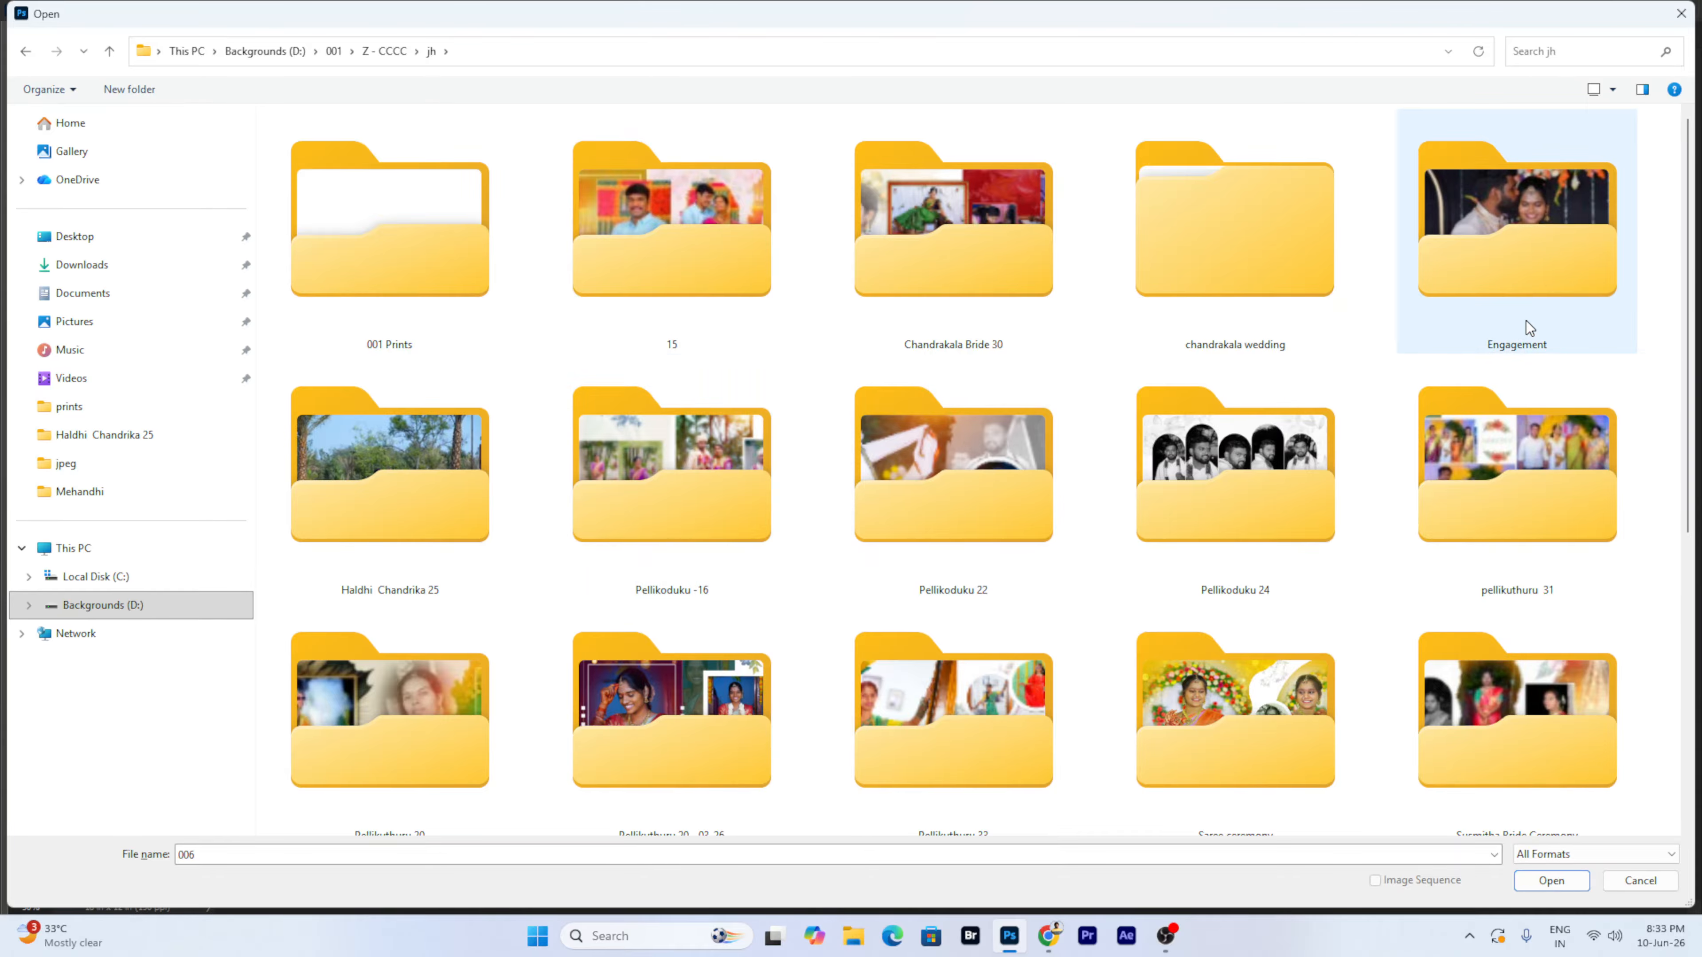
{"action": "left_click", "coordinate": [1537, 258]}
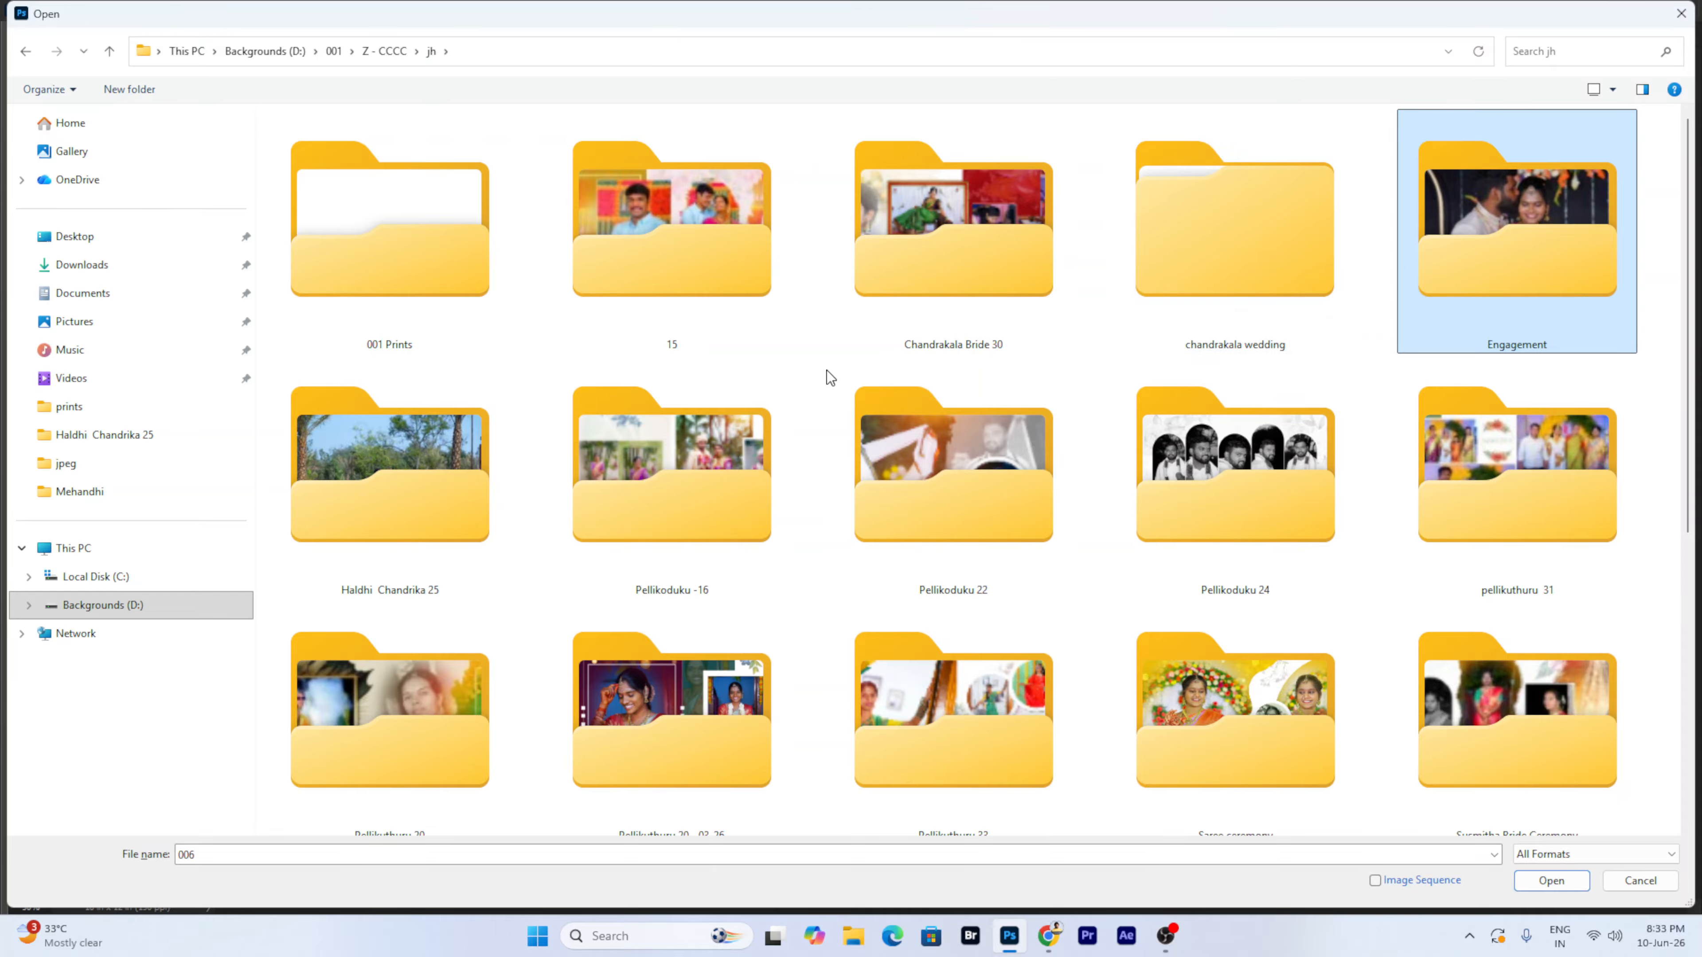
{"action": "left_click", "coordinate": [429, 543]}
{"action": "double_click", "coordinate": [429, 543]}
{"action": "double_click", "coordinate": [395, 178]}
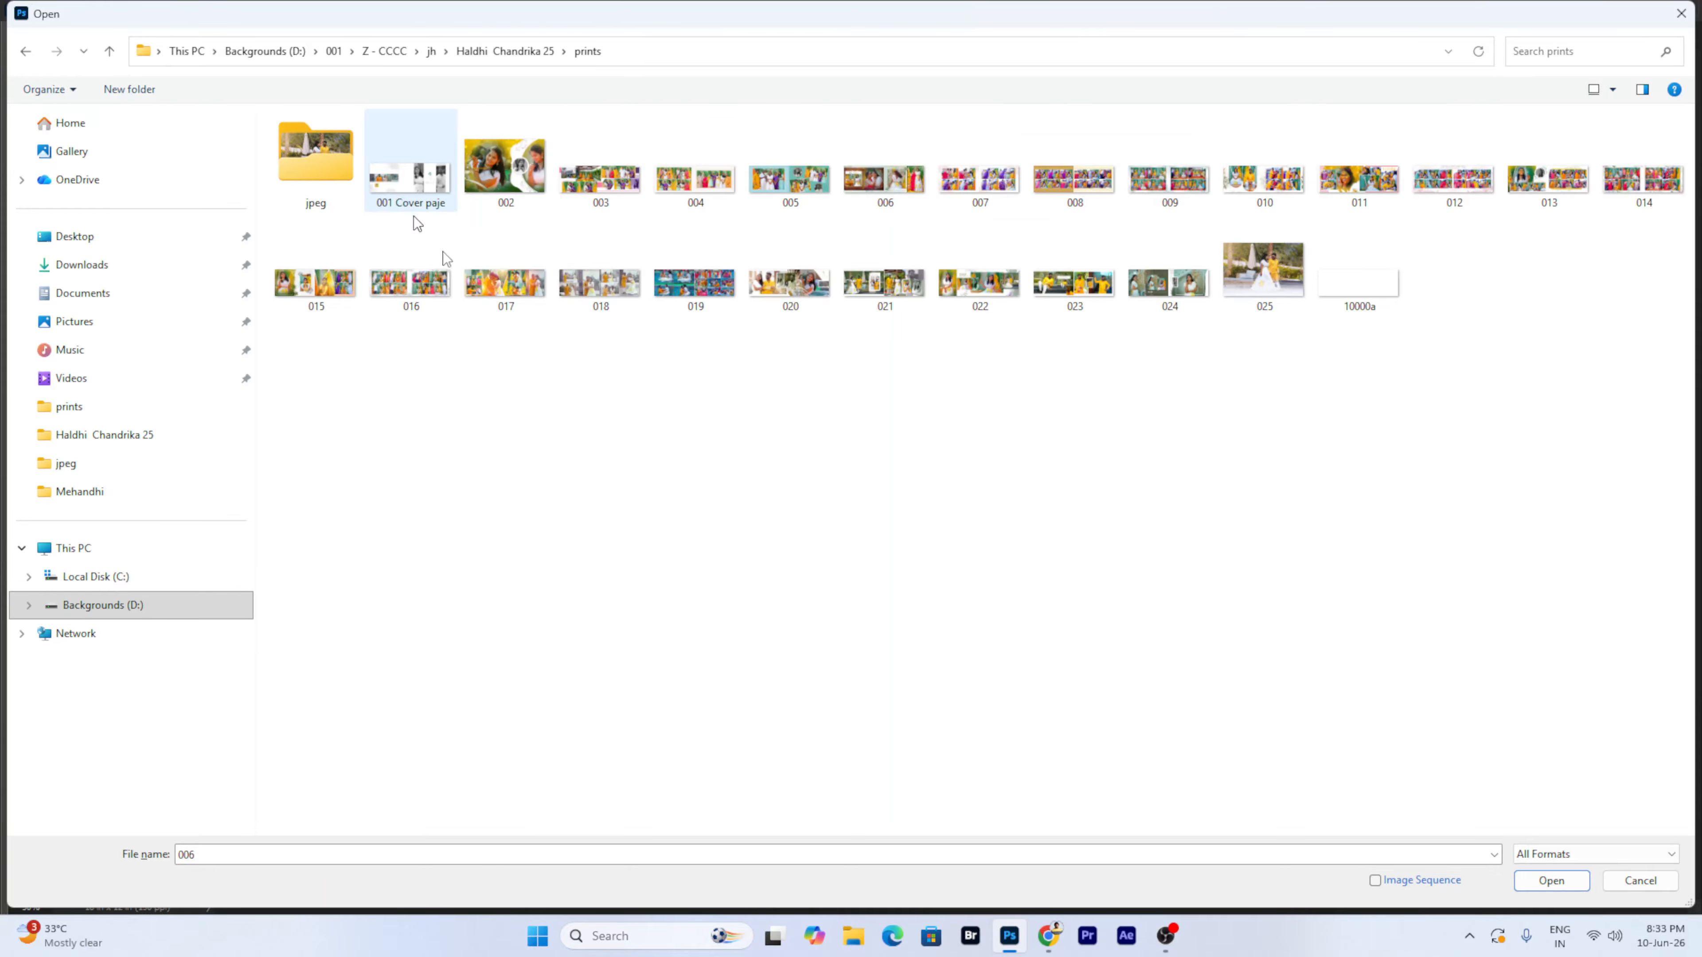
- Show the files as larger thumbnails and open album page 021
{"action": "right_click", "coordinate": [810, 389]}
{"action": "mouse_move", "coordinate": [846, 405]}
{"action": "left_click", "coordinate": [1028, 449]}
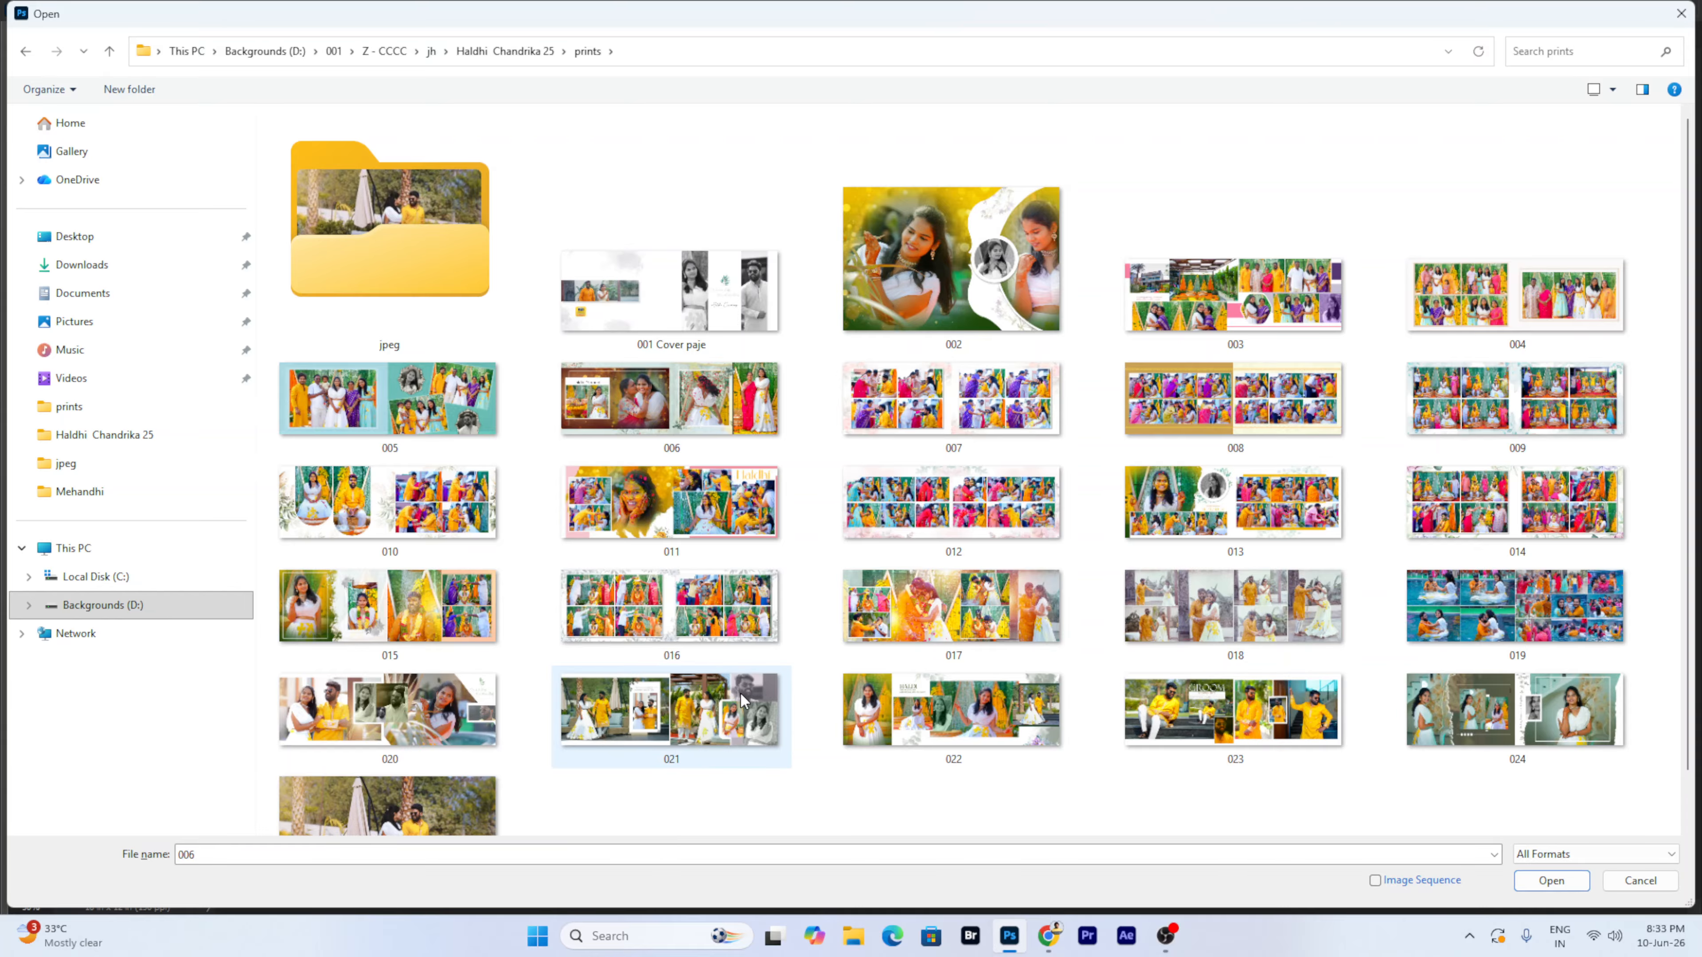
{"action": "scroll", "coordinate": [741, 692], "scroll_direction": "down", "scroll_amount": 2}
{"action": "double_click", "coordinate": [742, 596]}
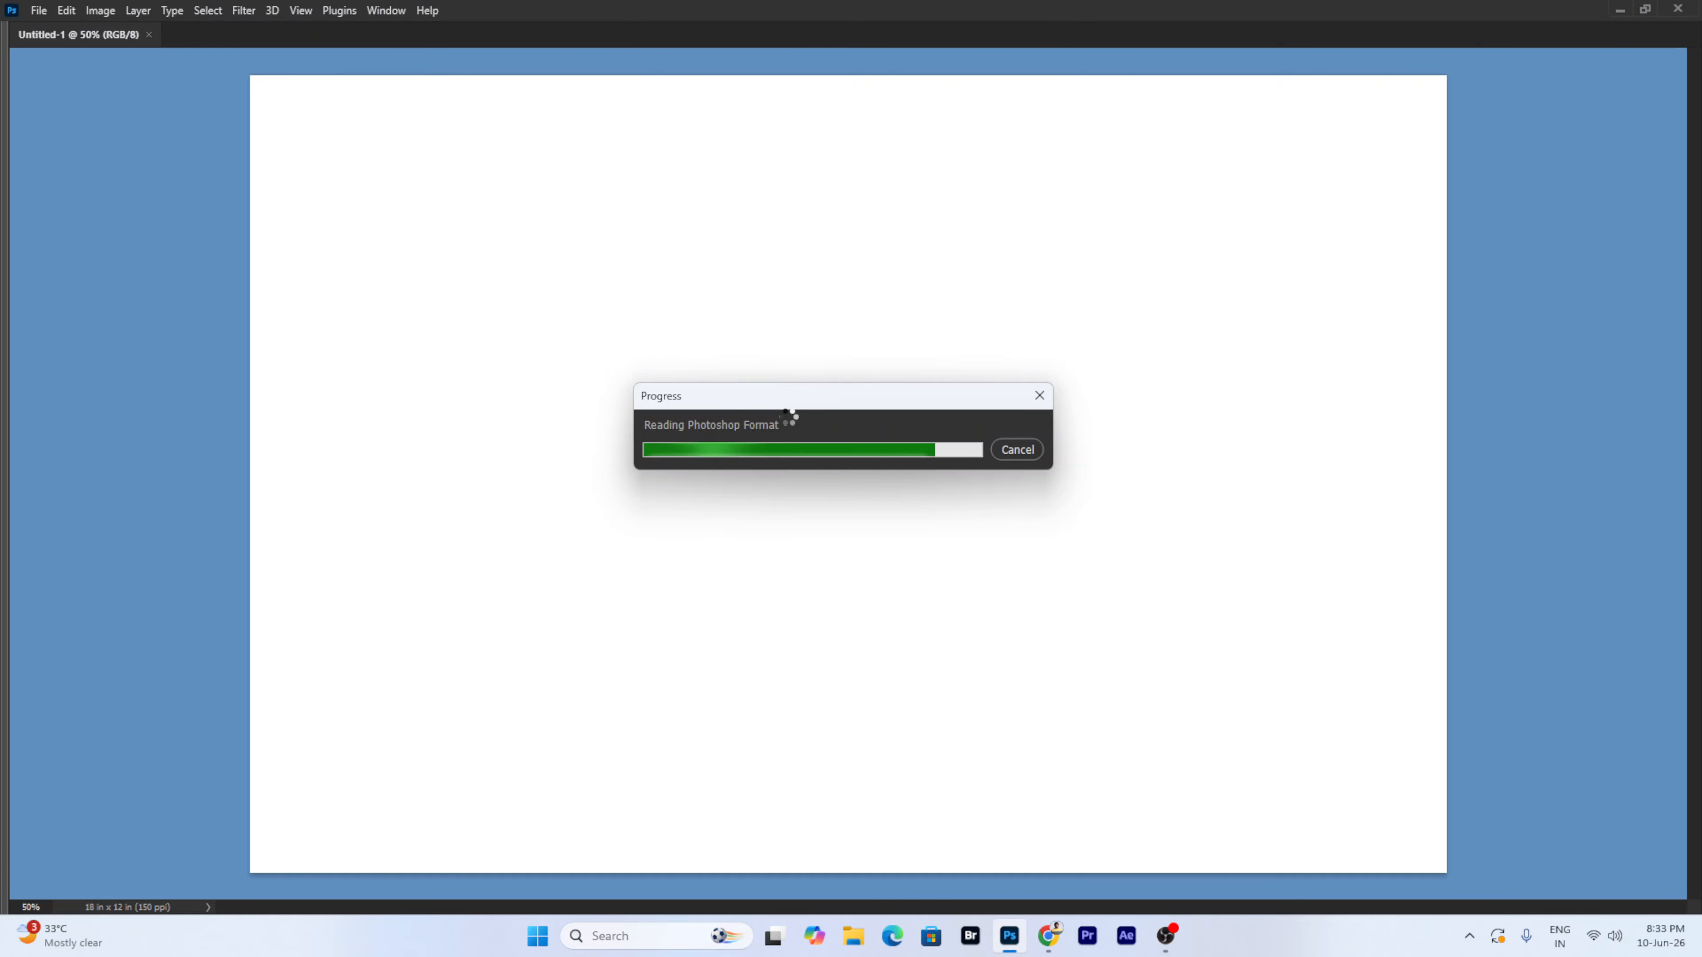
- Restore the hidden panels and compare the blank Untitled-1 page with the 021.psd spread
{"action": "key", "text": "Tab"}
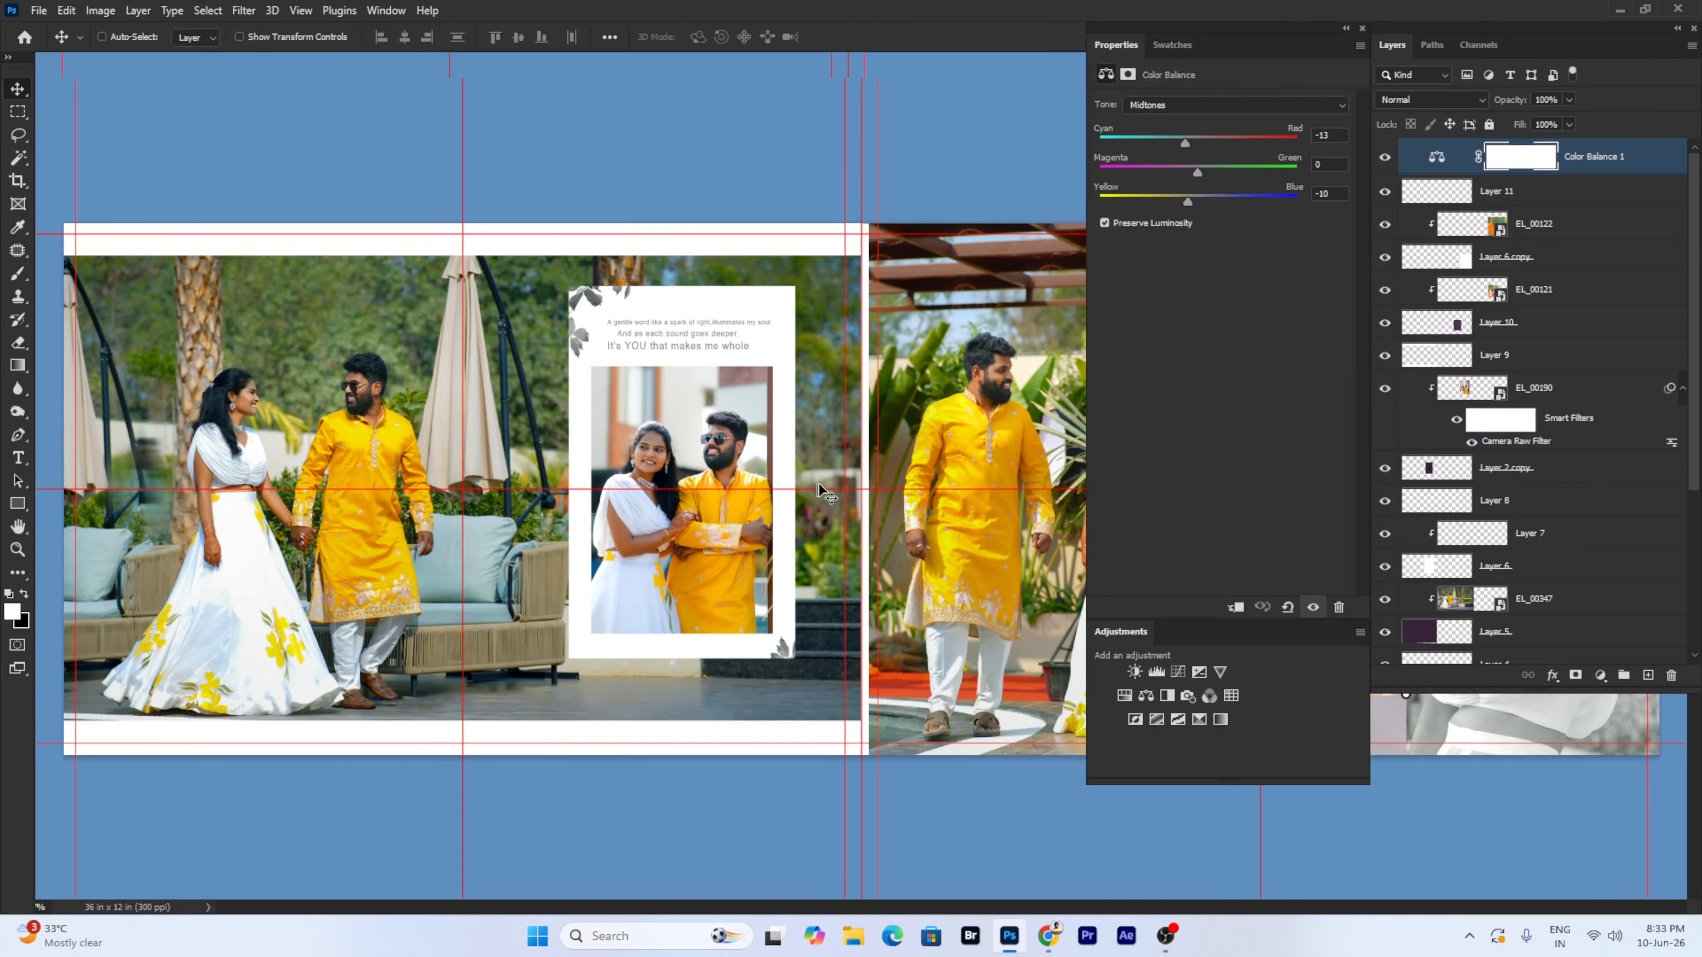
{"action": "scroll", "coordinate": [1550, 325], "scroll_direction": "down", "scroll_amount": 4}
{"action": "scroll", "coordinate": [1546, 295], "scroll_direction": "up", "scroll_amount": 4}
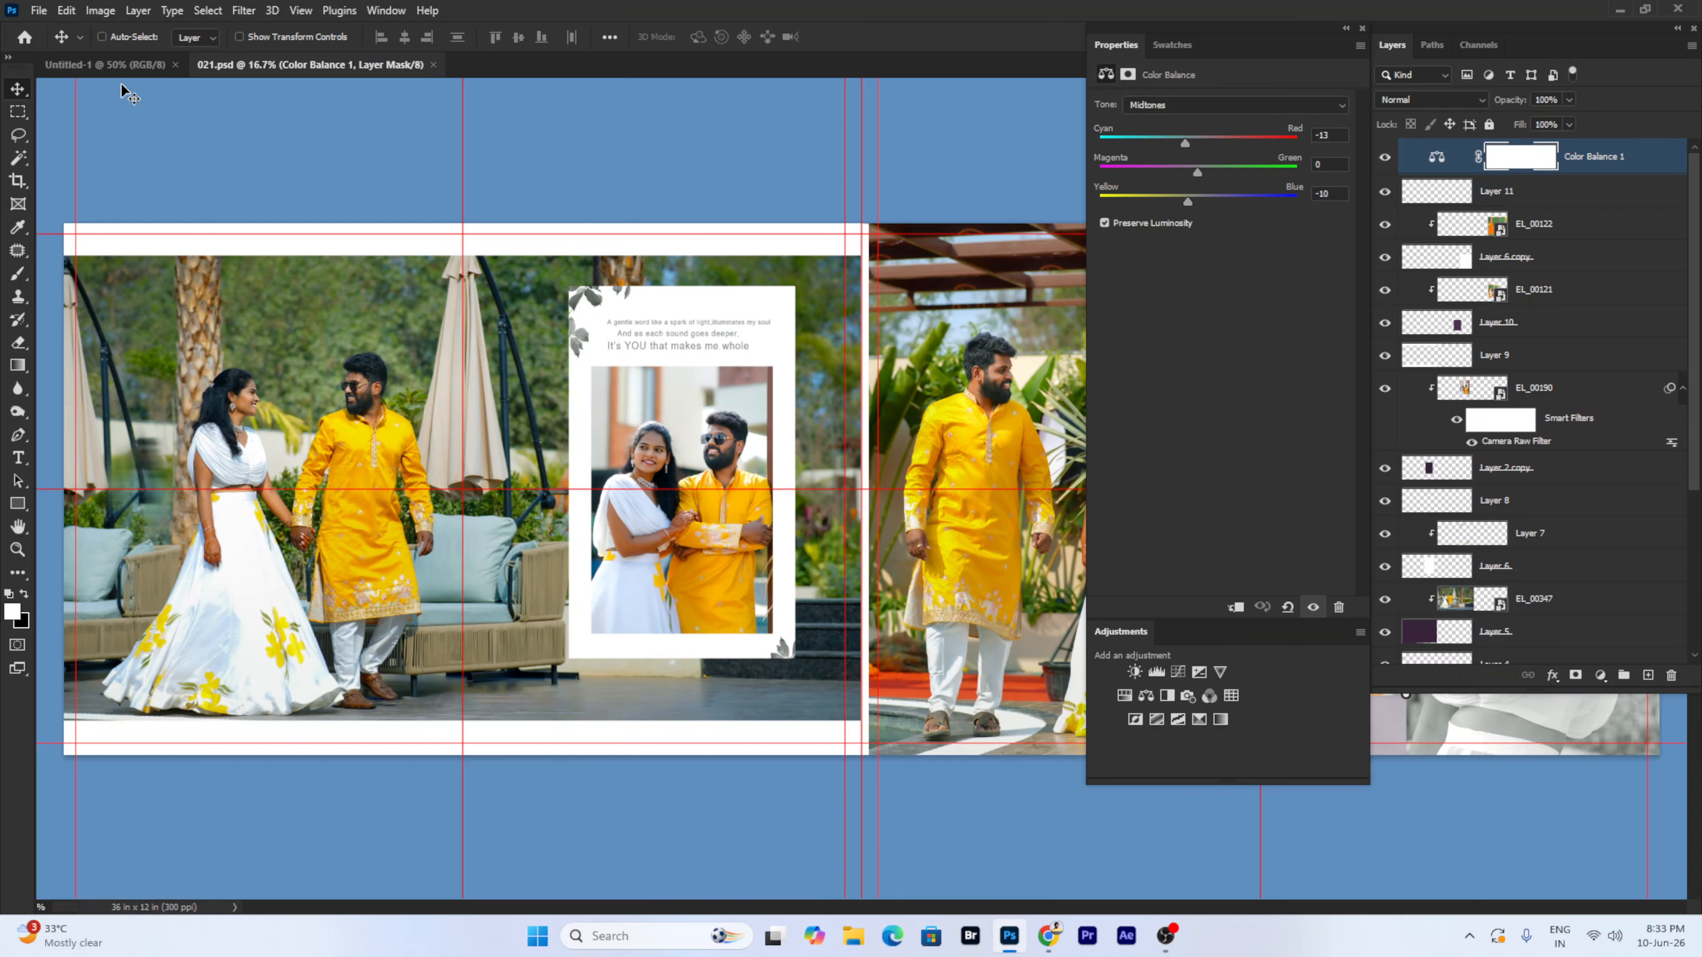
{"action": "left_click", "coordinate": [107, 64]}
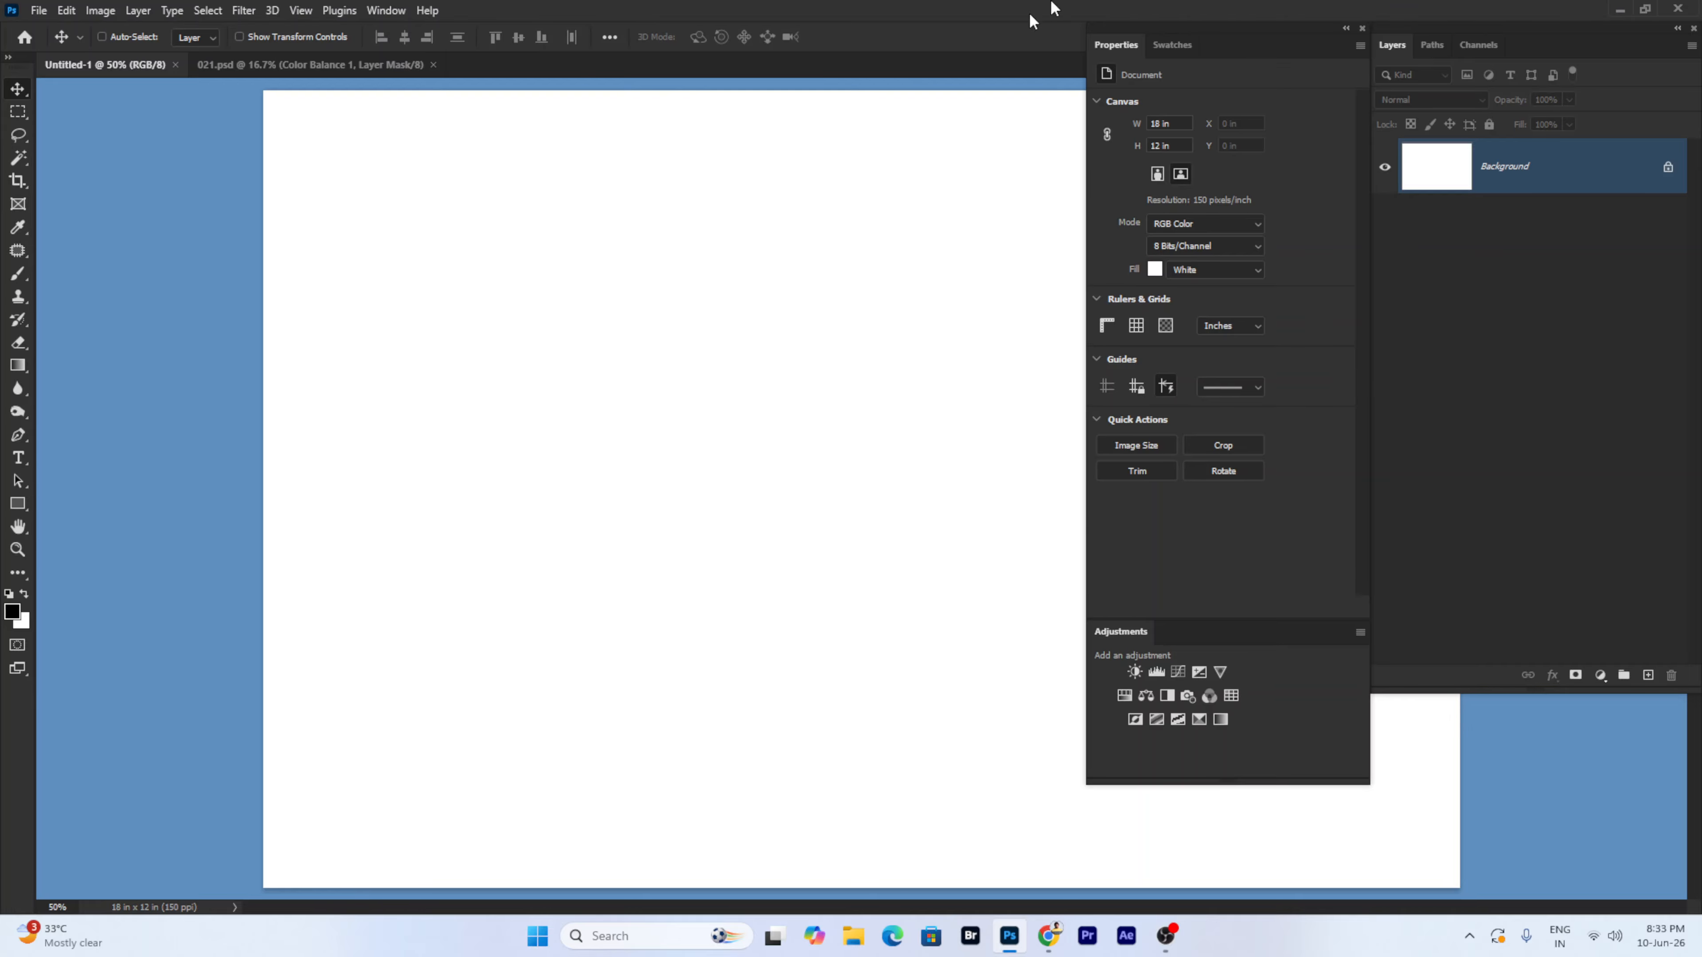
{"action": "left_click", "coordinate": [253, 67]}
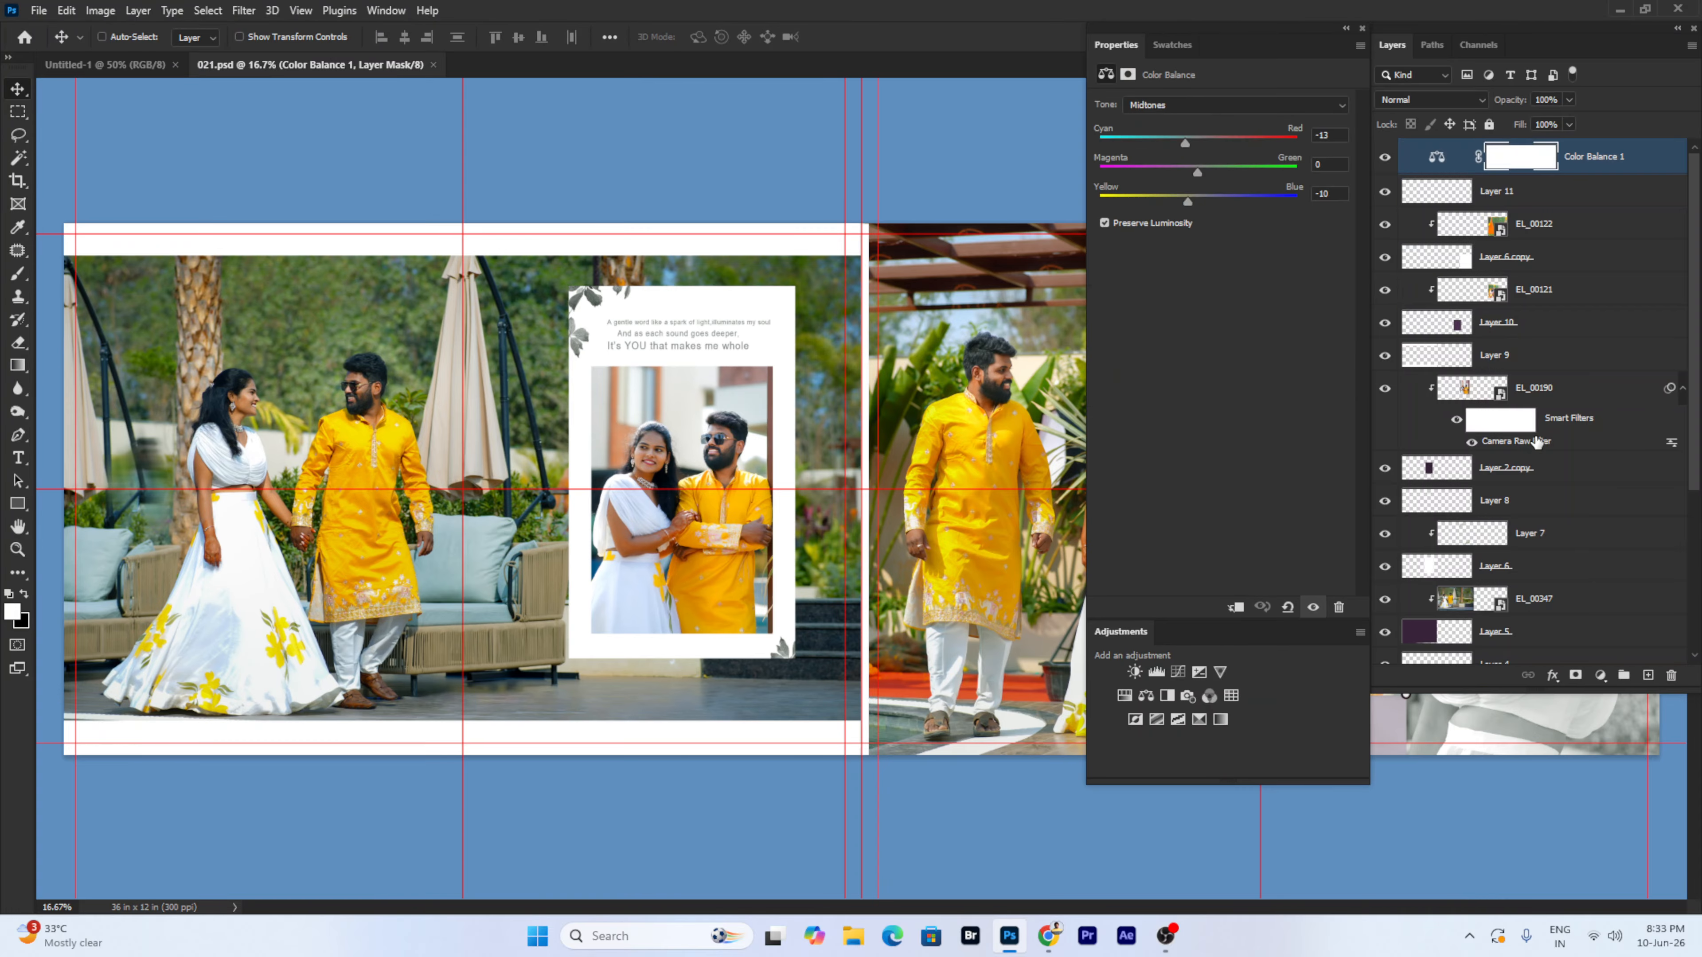
{"action": "scroll", "coordinate": [1541, 456], "scroll_direction": "down", "scroll_amount": 5}
{"action": "scroll", "coordinate": [1553, 492], "scroll_direction": "up", "scroll_amount": 5}
- Browse the menus without running a command and return to the blank Untitled-1 page
{"action": "left_click", "coordinate": [102, 10]}
{"action": "mouse_move", "coordinate": [272, 10]}
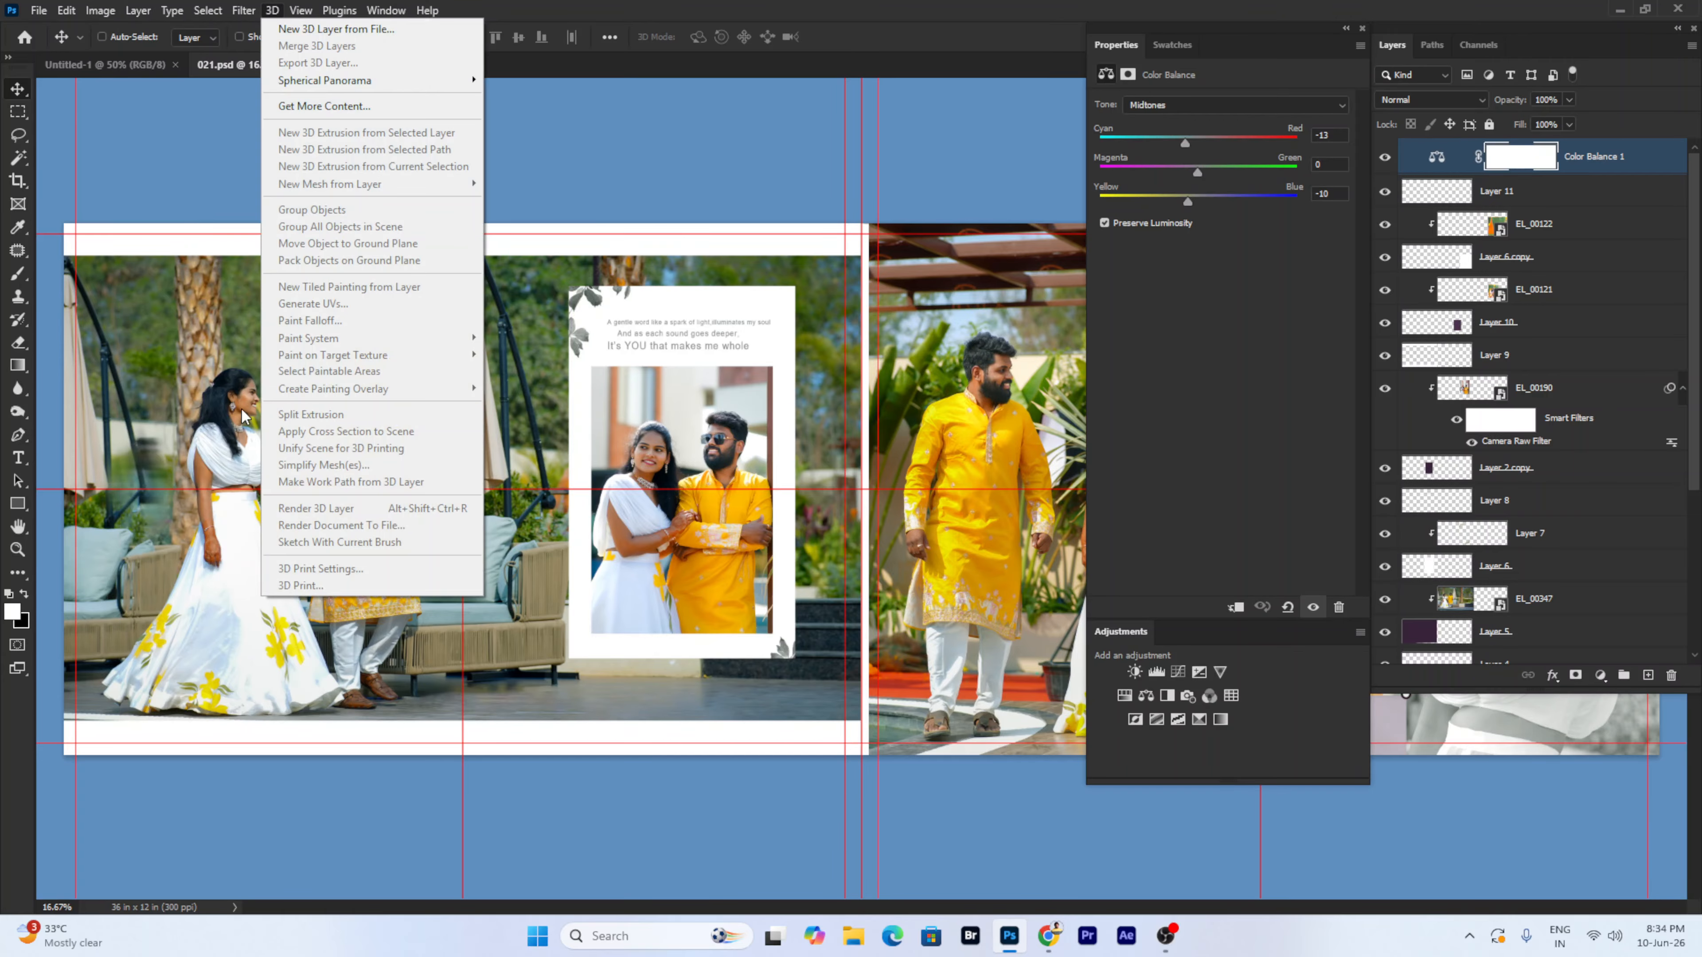
{"action": "mouse_move", "coordinate": [138, 11]}
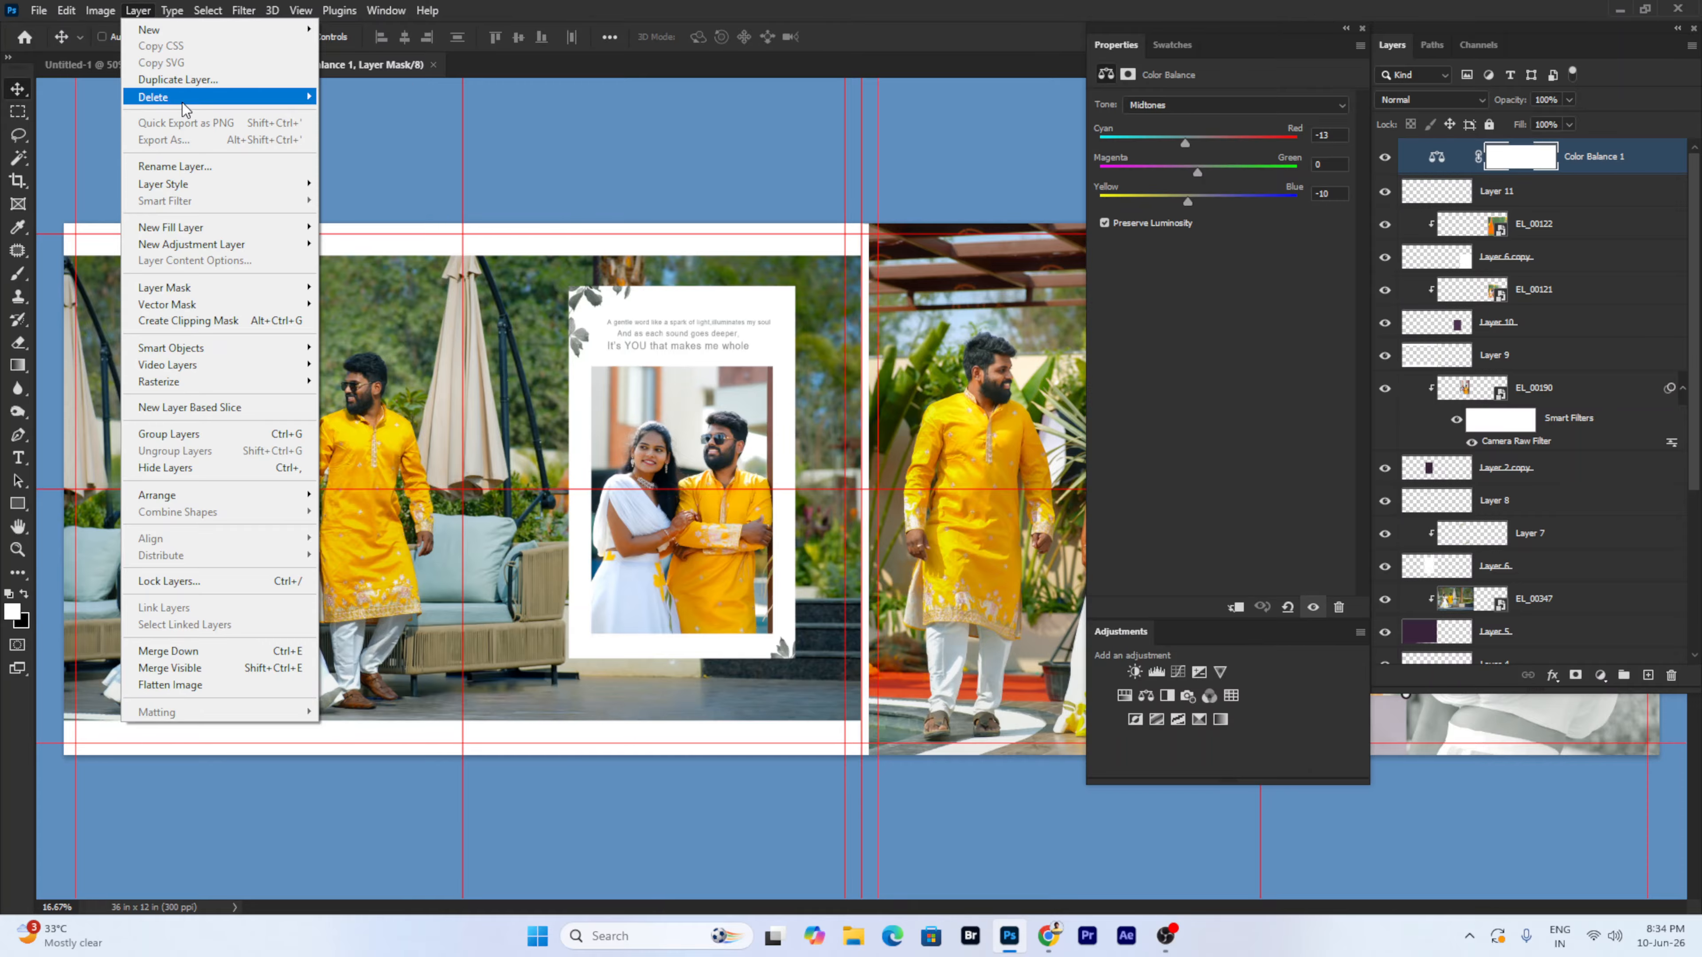
{"action": "mouse_move", "coordinate": [185, 109]}
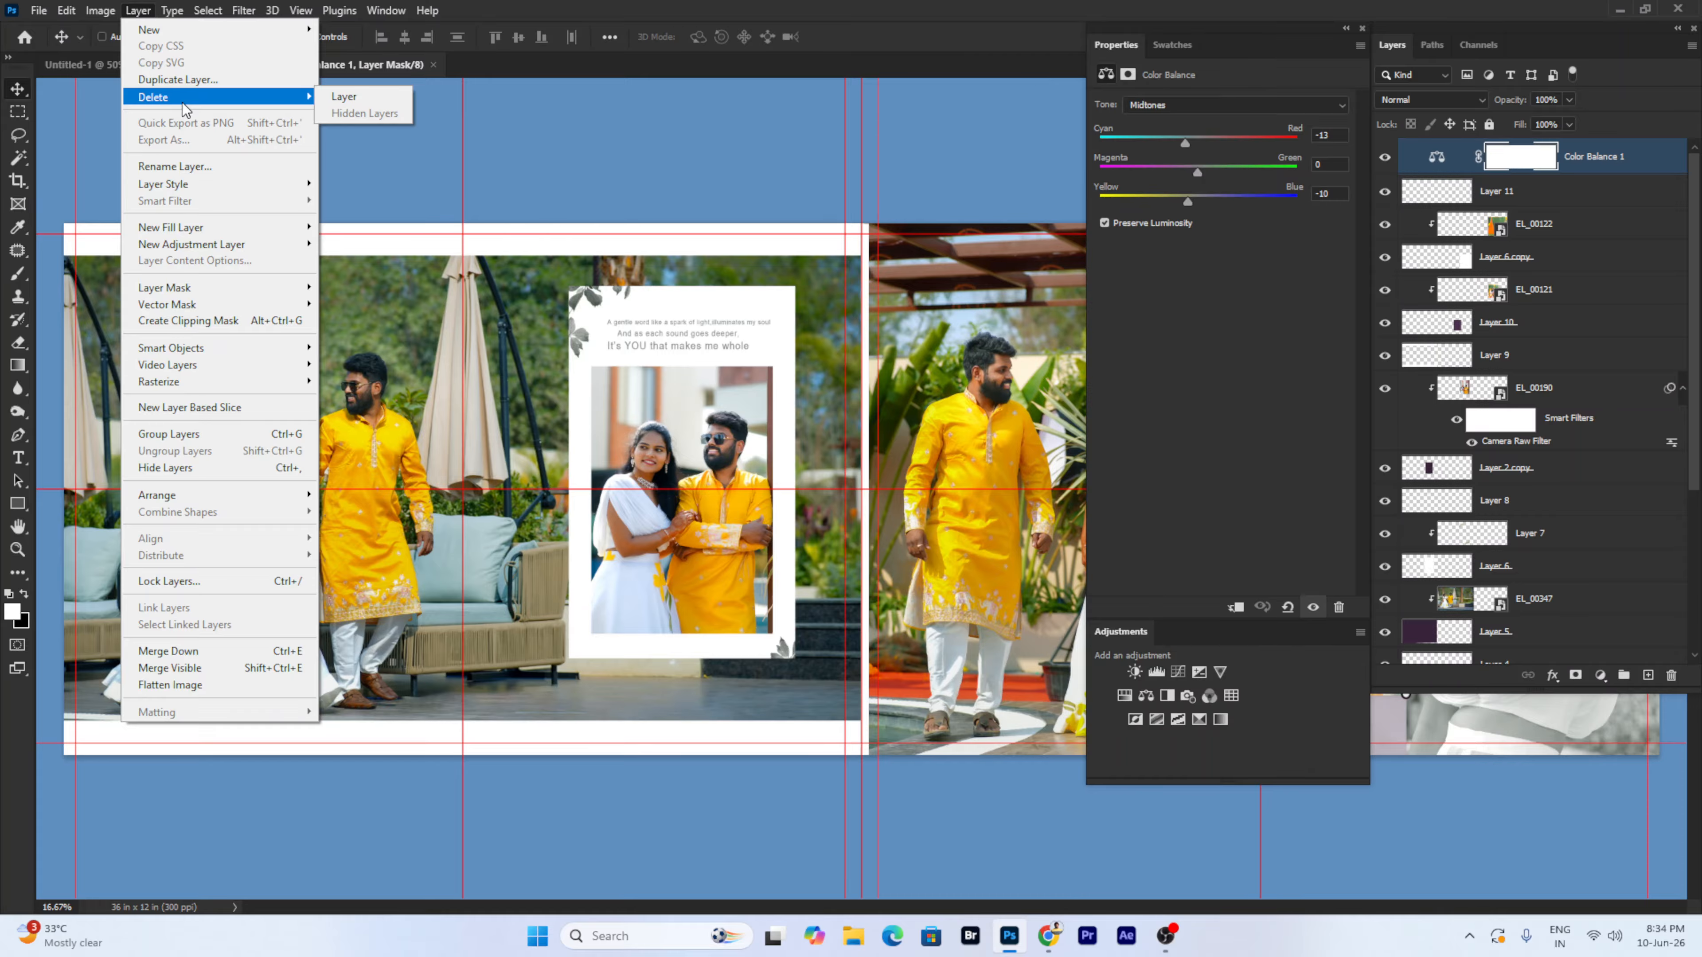
{"action": "left_click", "coordinate": [449, 439]}
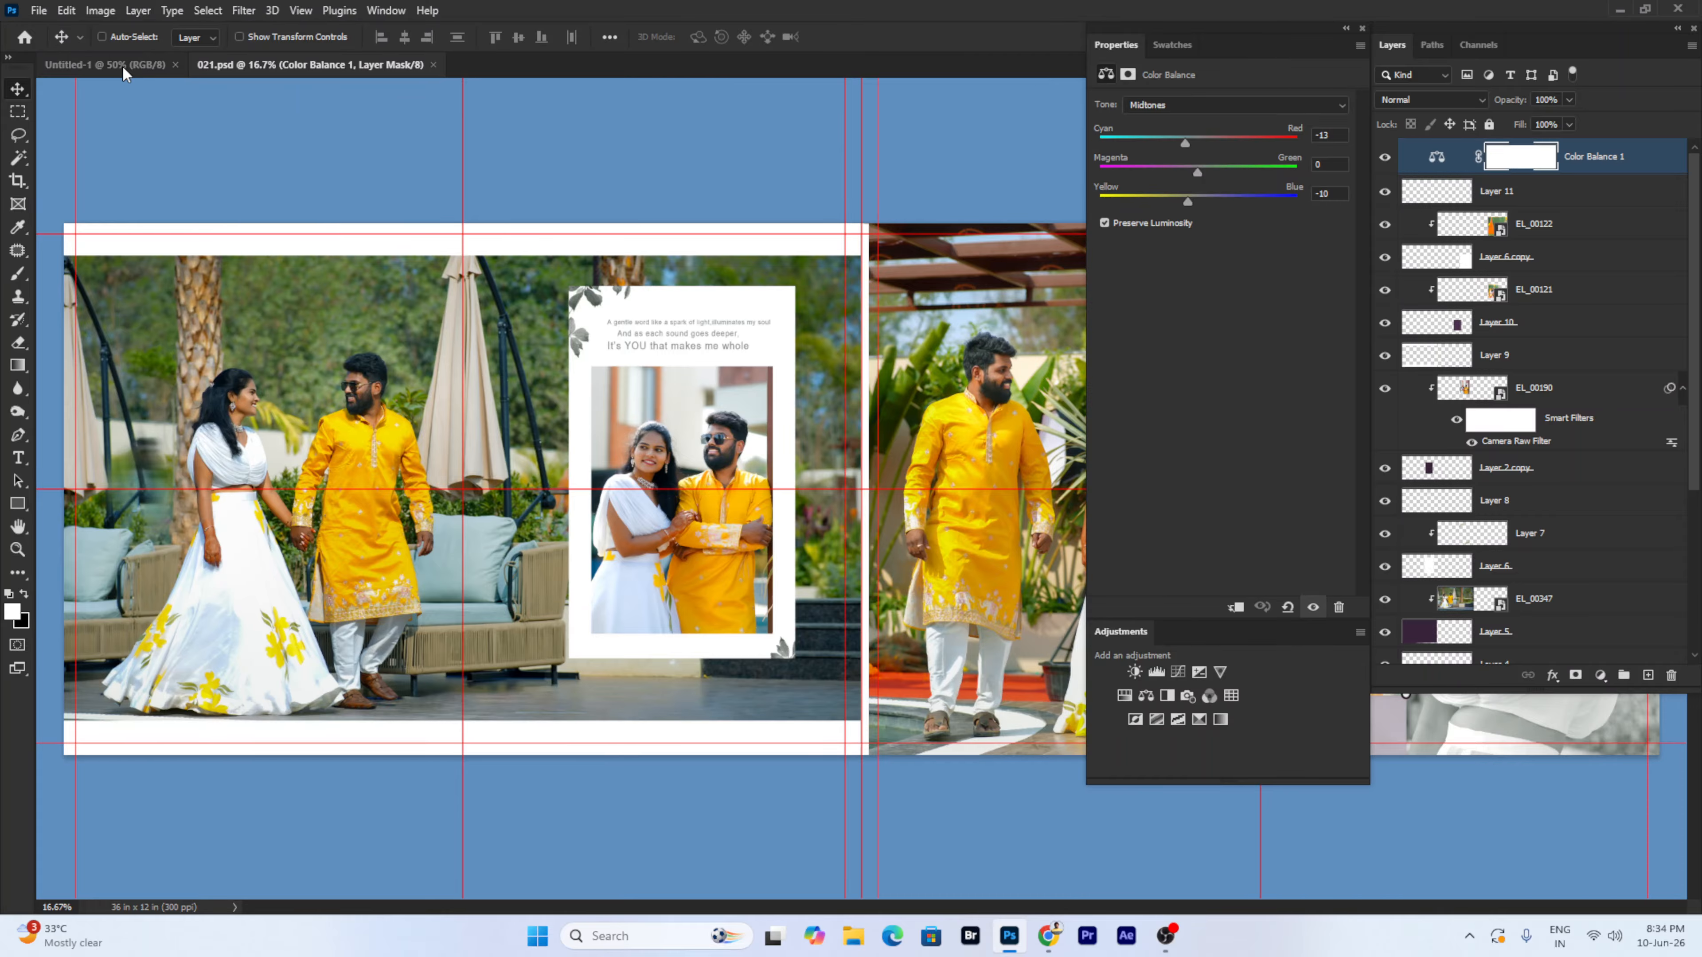
{"action": "left_click", "coordinate": [105, 64]}
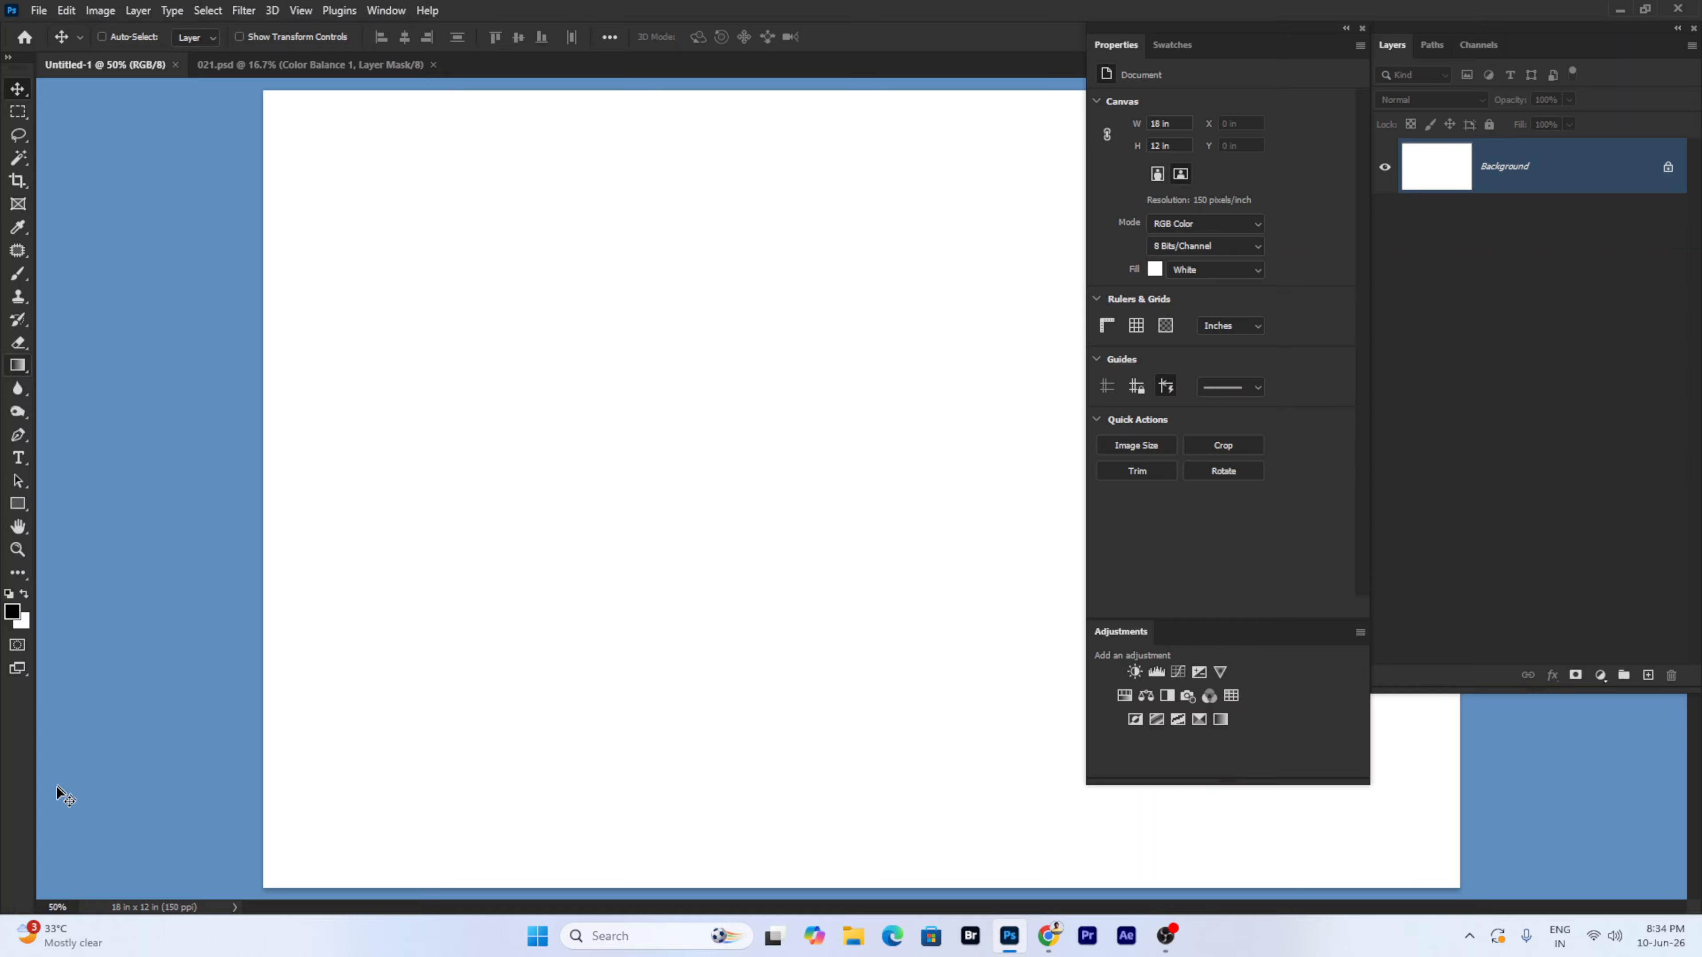
- Add Layer 1 and fill it with a top-to-bottom orange-to-green gradient preset
{"action": "left_click", "coordinate": [1648, 675]}
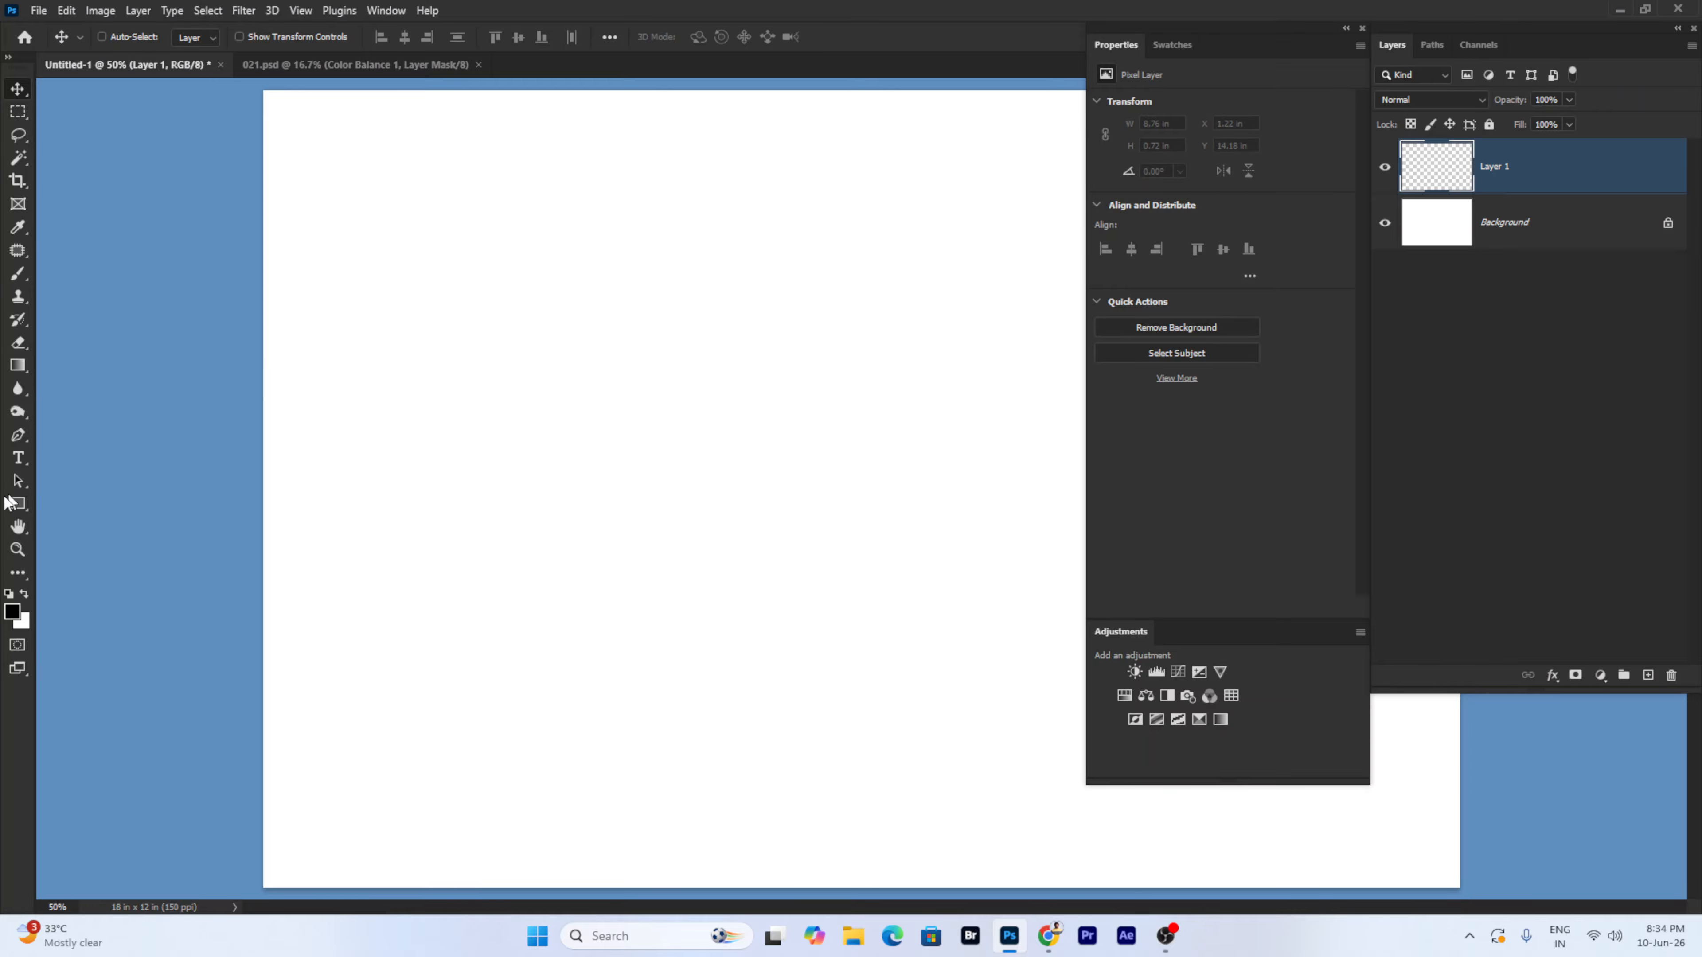
{"action": "left_click", "coordinate": [18, 366]}
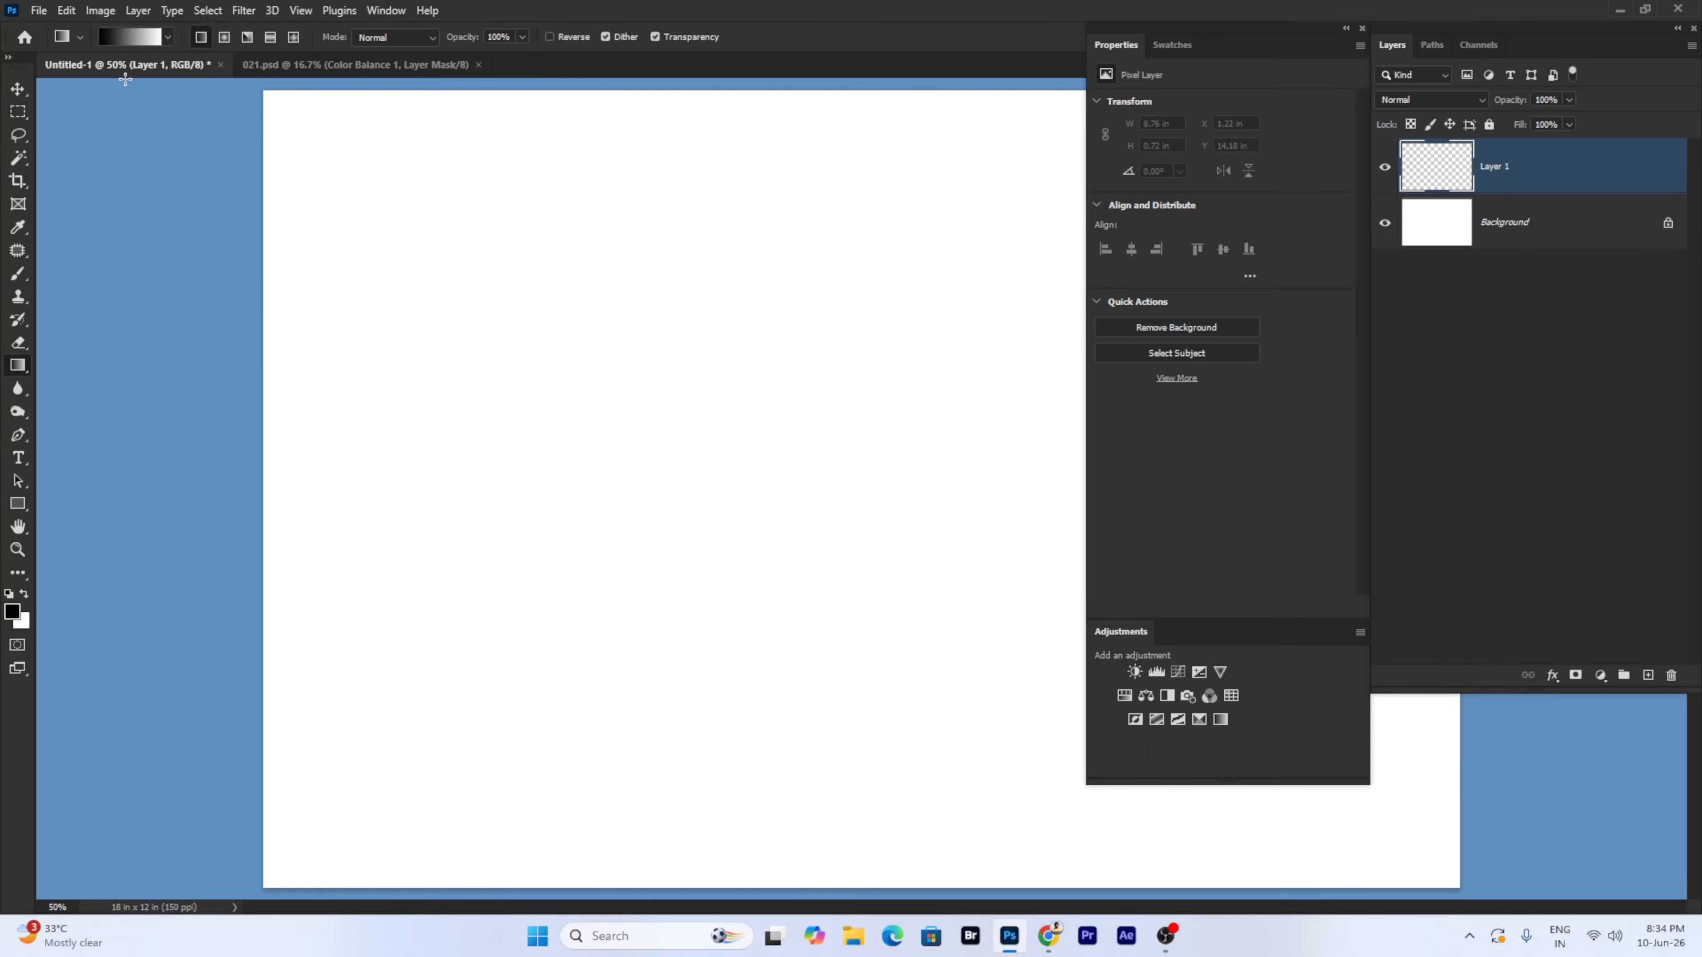
{"action": "left_click", "coordinate": [131, 36]}
{"action": "left_click", "coordinate": [1066, 441]}
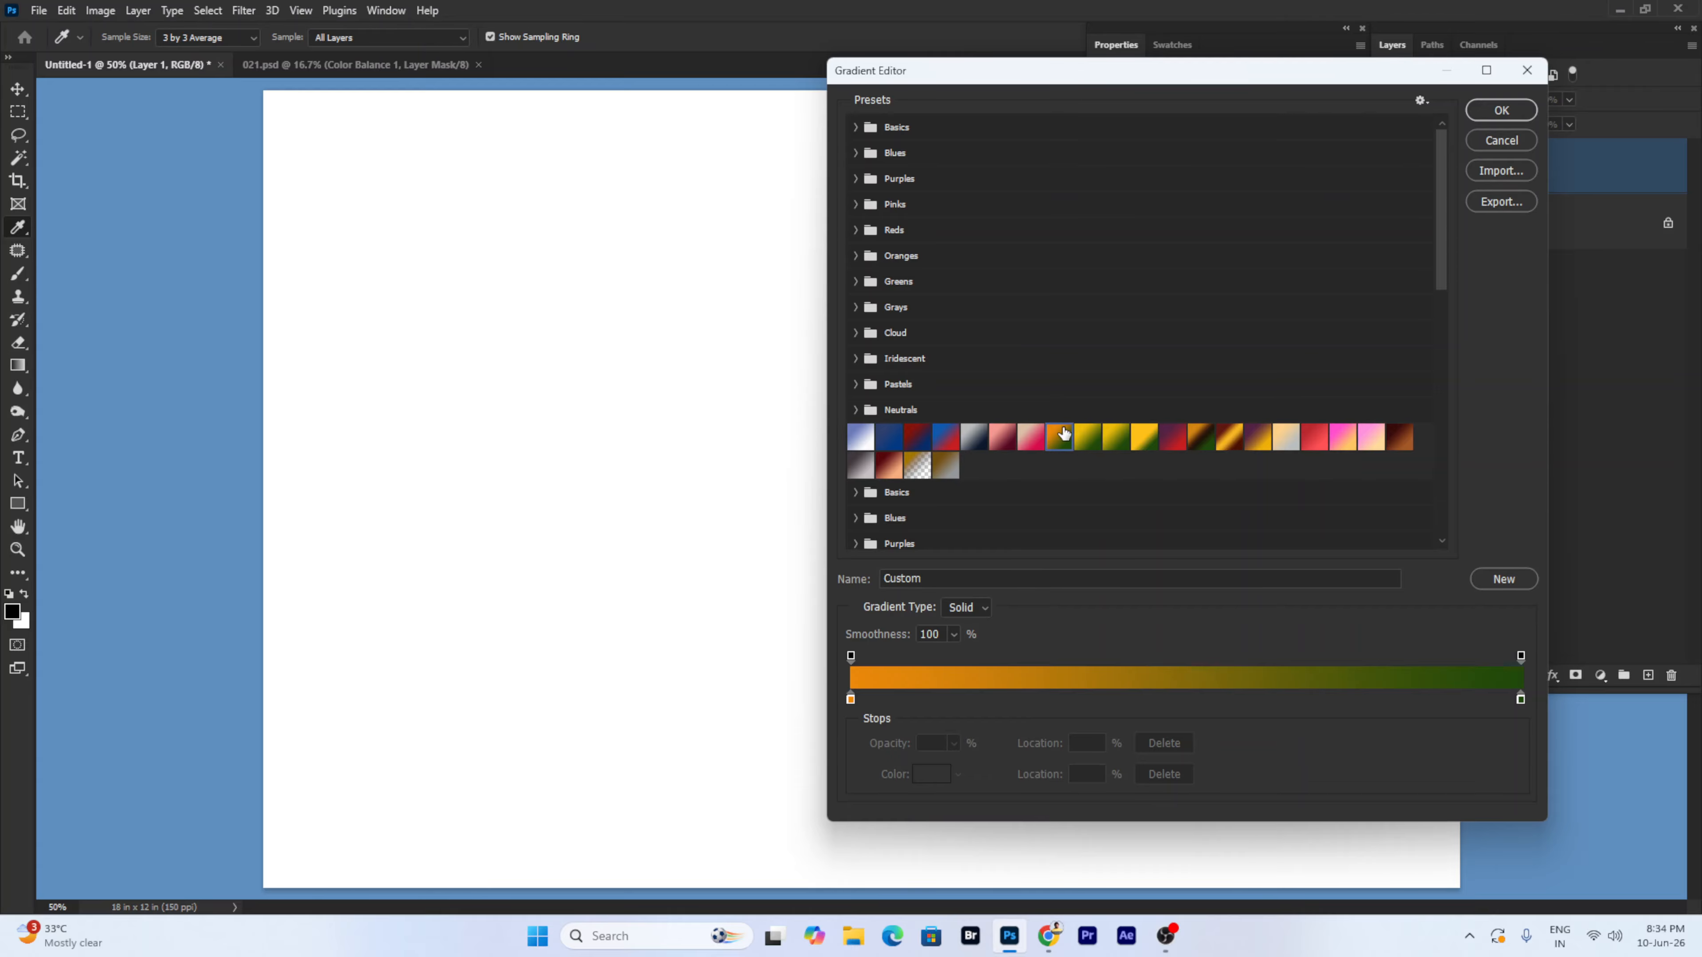
{"action": "left_click", "coordinate": [1504, 107]}
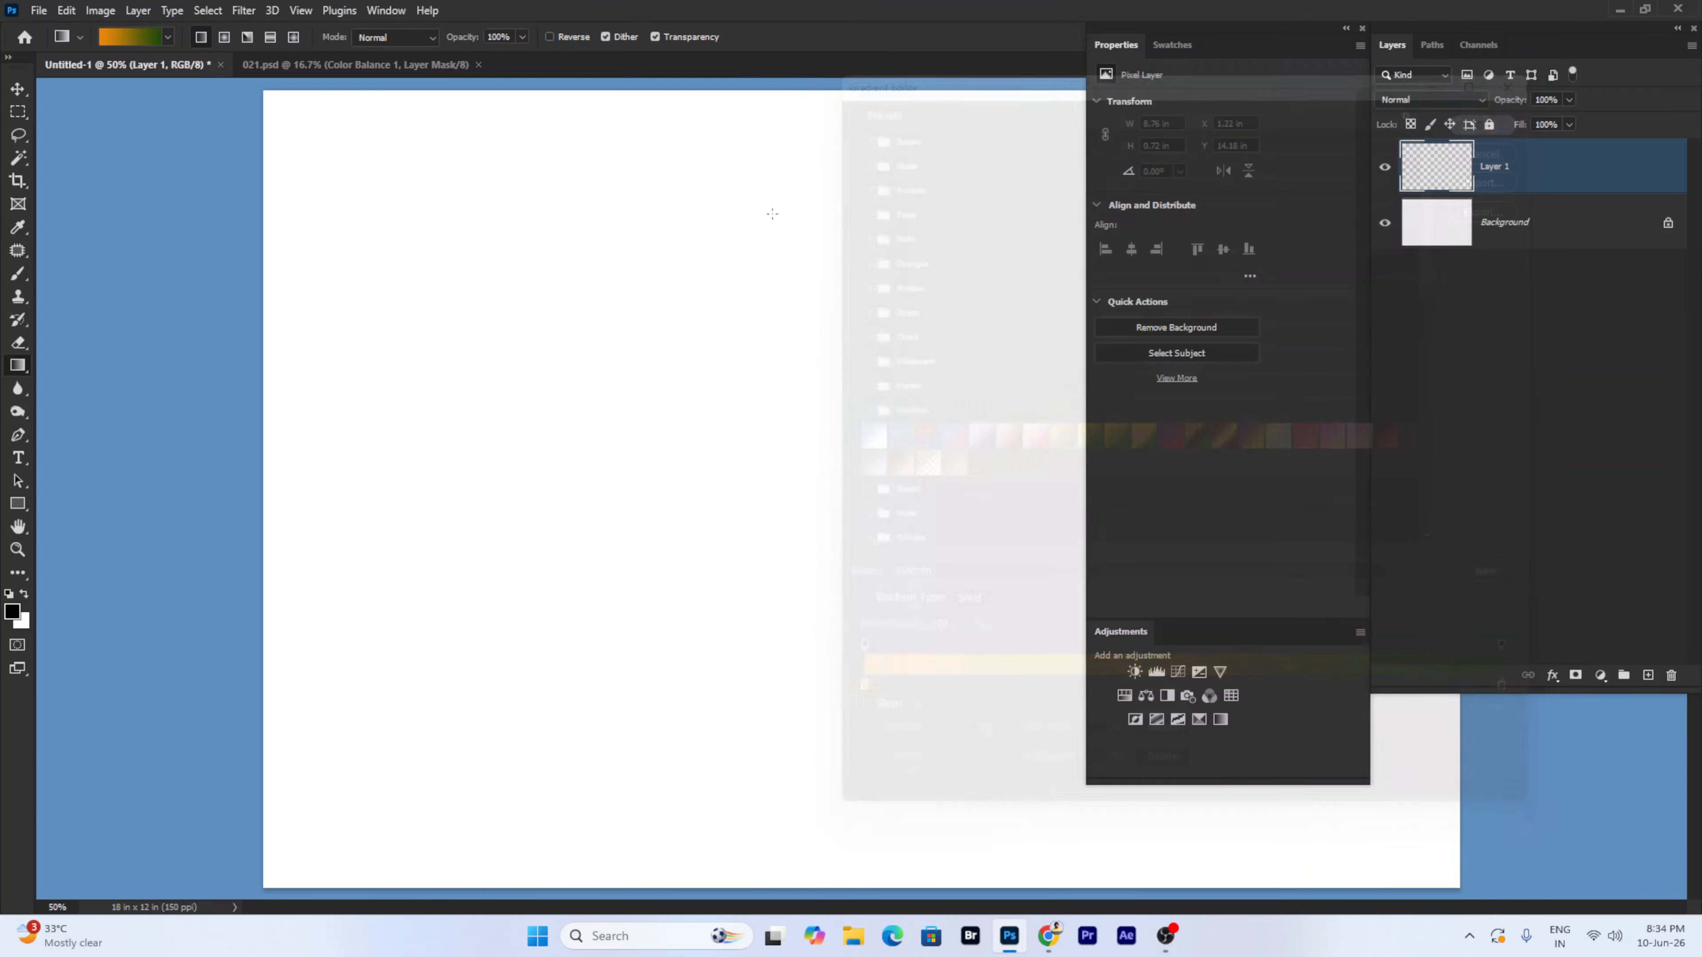
{"action": "left_click_drag", "start_coordinate": [717, 200], "coordinate": [713, 569]}
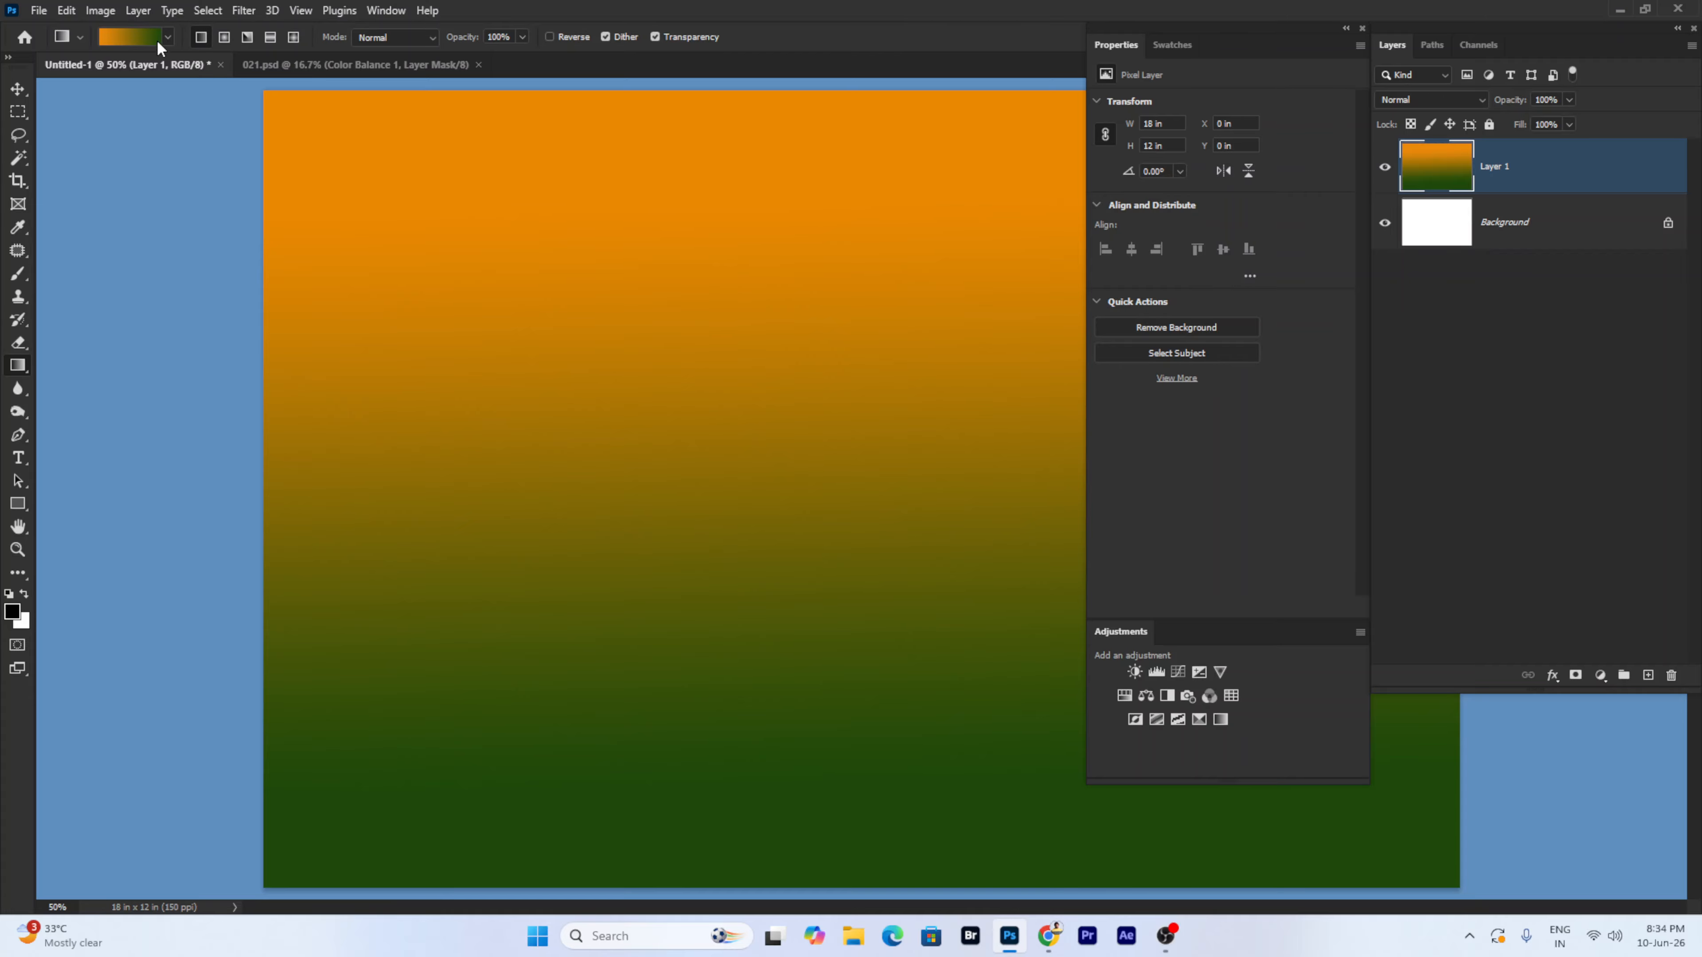
{"action": "left_click", "coordinate": [138, 11]}
- Draw six white rectangles of varying sizes over the gradient and select all six layers
{"action": "mouse_move", "coordinate": [151, 30]}
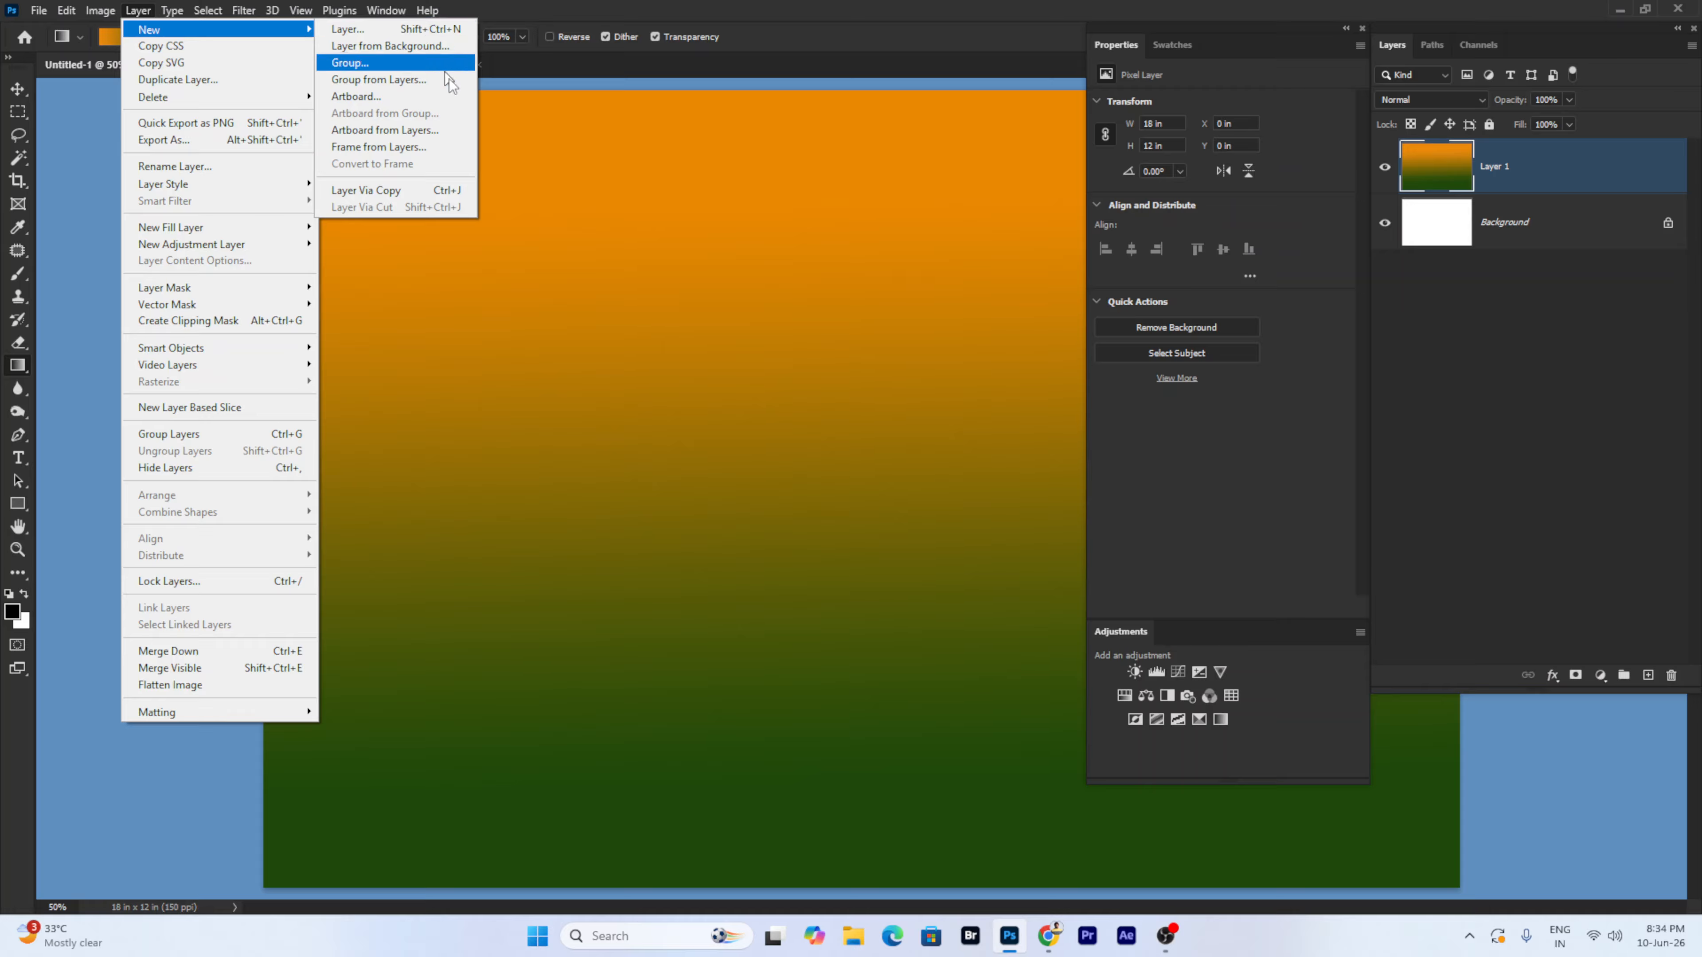
{"action": "key", "text": "Escape"}
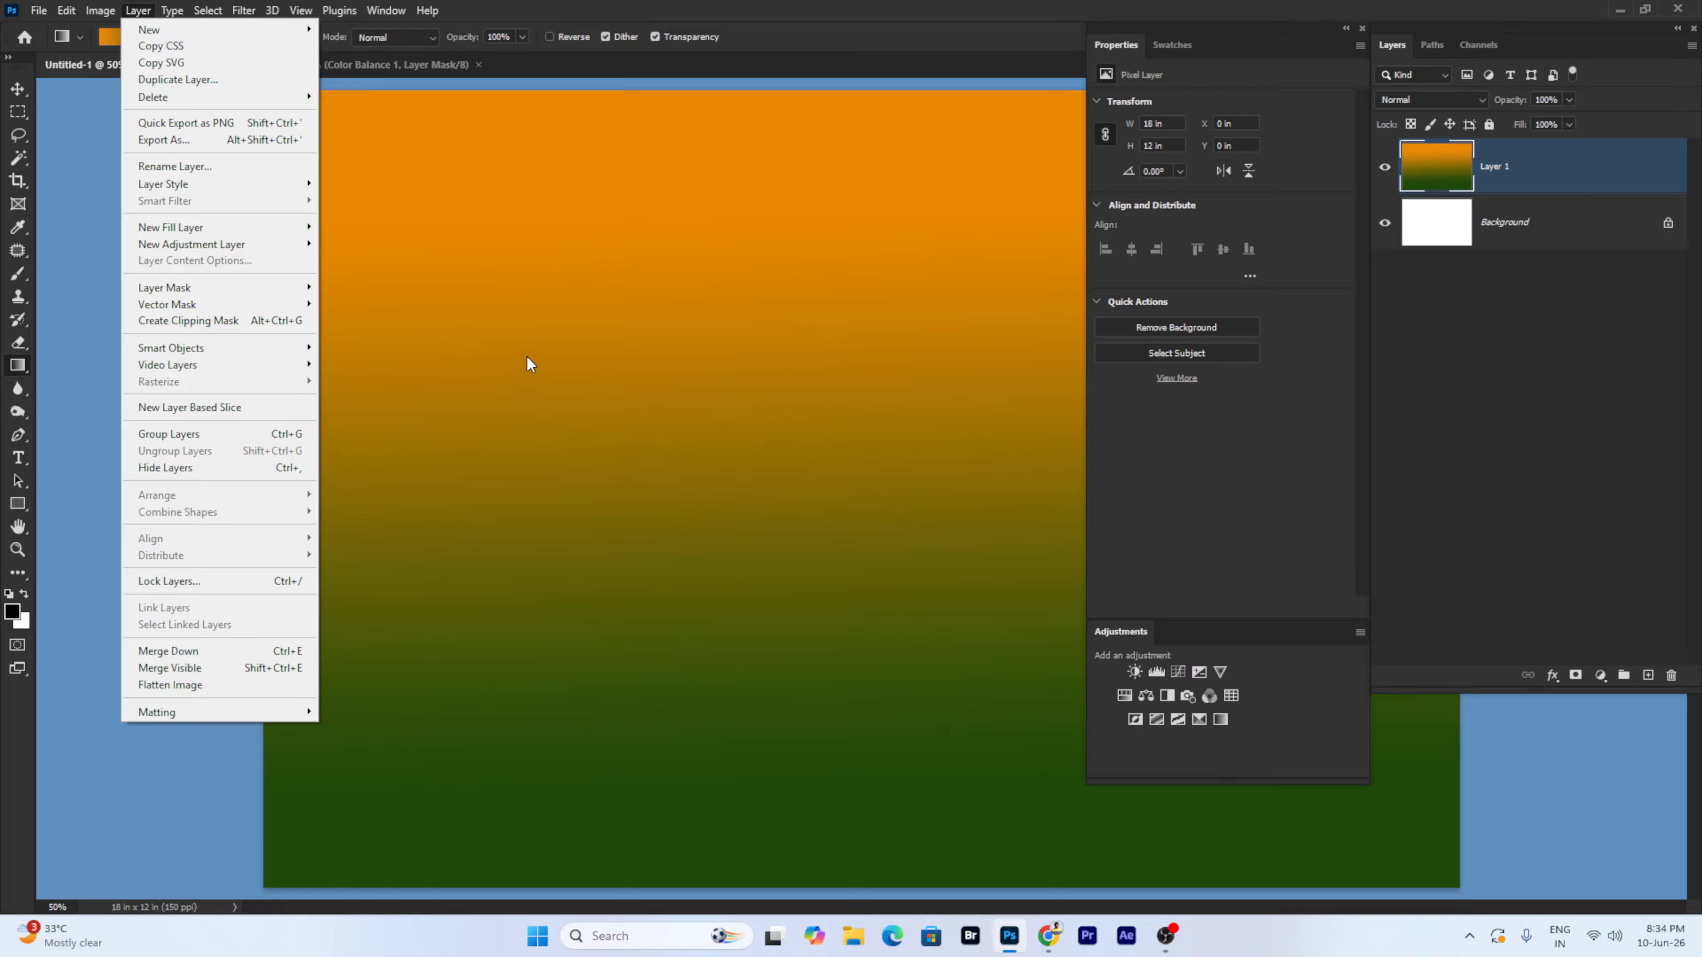
{"action": "key", "text": "Escape"}
{"action": "left_click", "coordinate": [18, 502]}
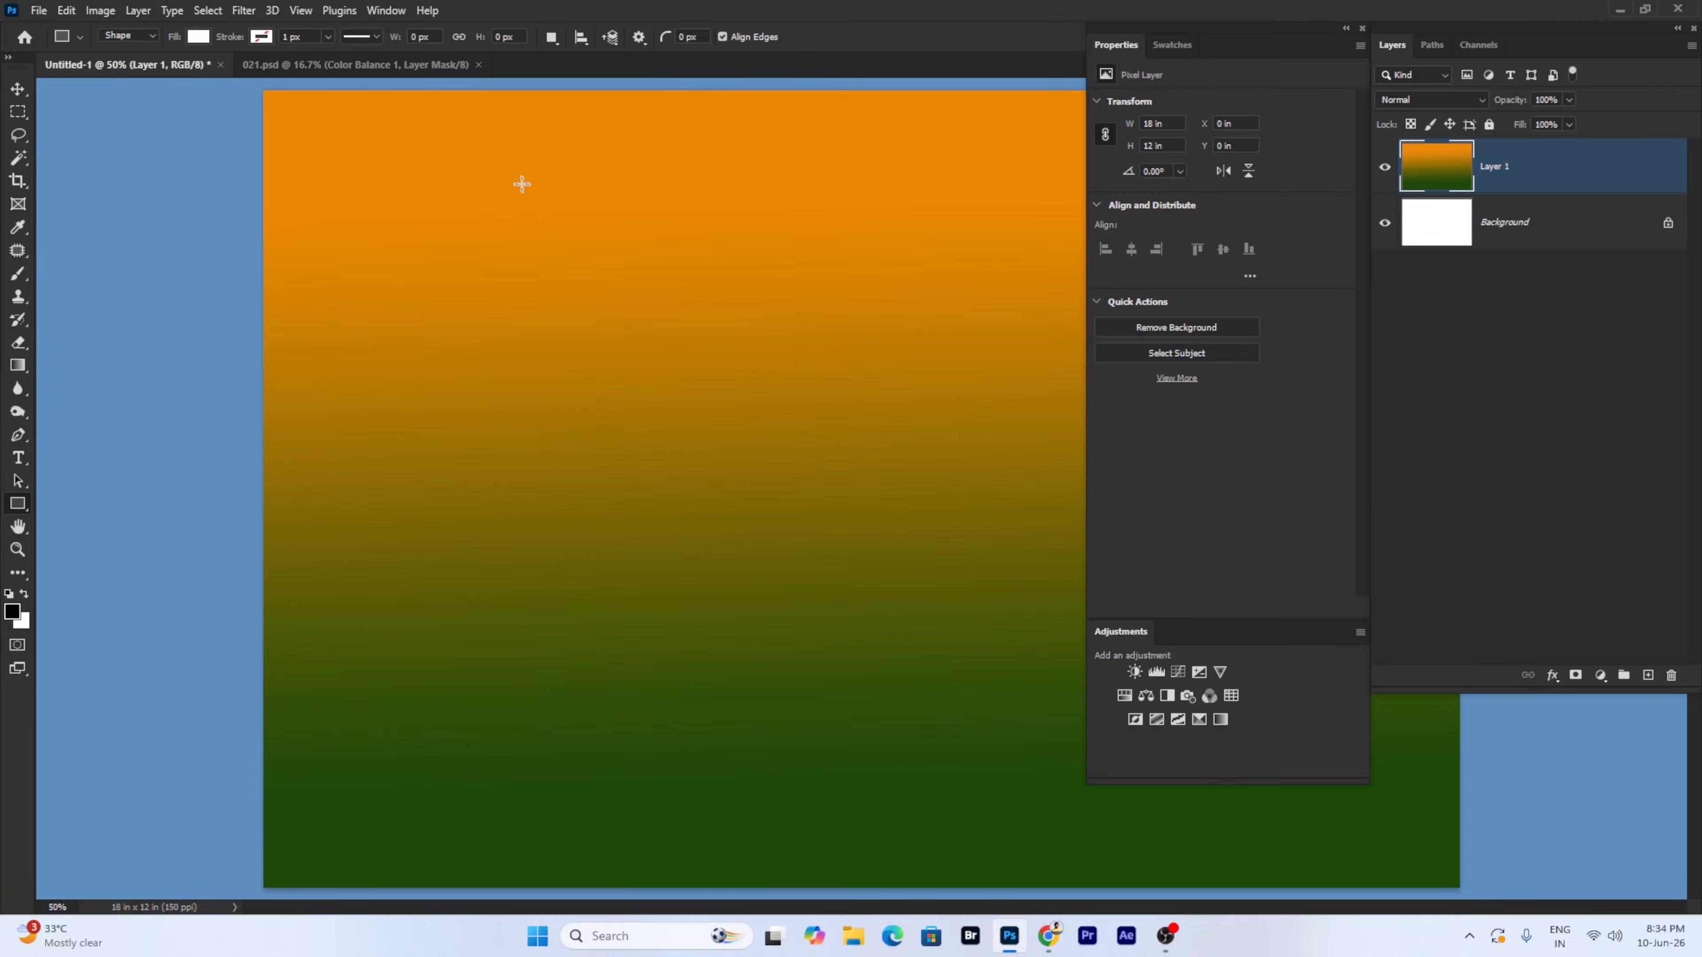
{"action": "left_click_drag", "start_coordinate": [521, 186], "coordinate": [670, 353]}
{"action": "left_click_drag", "start_coordinate": [613, 446], "coordinate": [779, 554]}
{"action": "left_click_drag", "start_coordinate": [478, 553], "coordinate": [574, 643]}
{"action": "left_click_drag", "start_coordinate": [461, 411], "coordinate": [533, 479]}
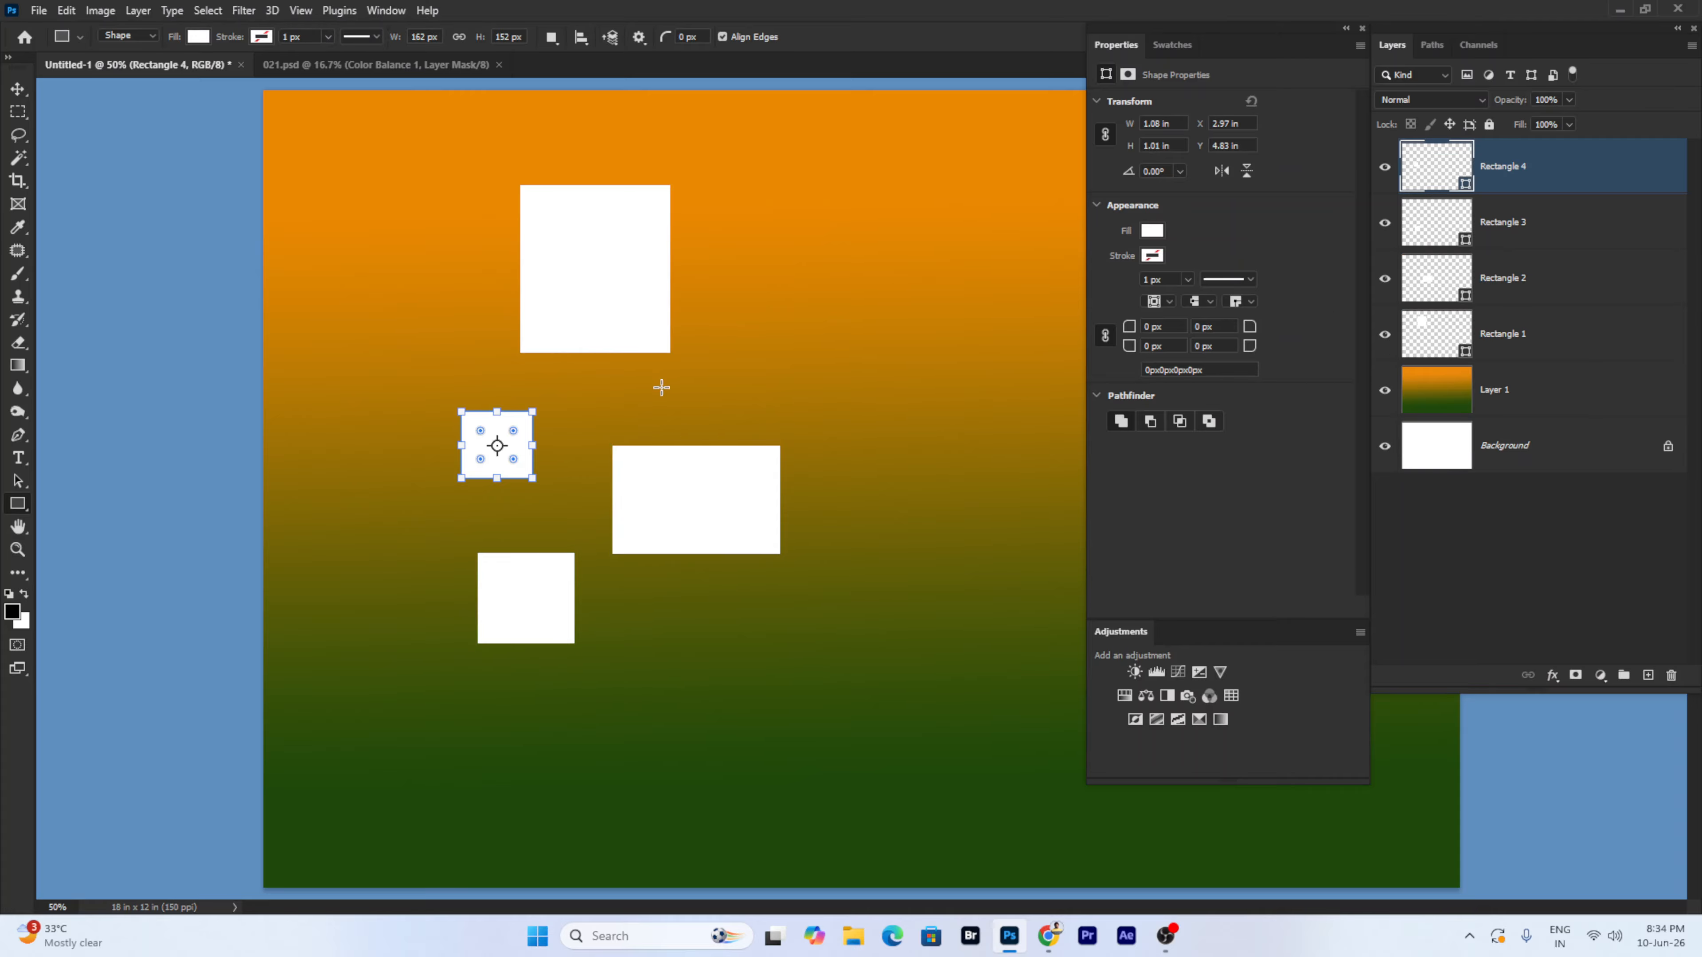
{"action": "left_click_drag", "start_coordinate": [661, 387], "coordinate": [813, 421]}
{"action": "left_click_drag", "start_coordinate": [711, 228], "coordinate": [857, 304]}
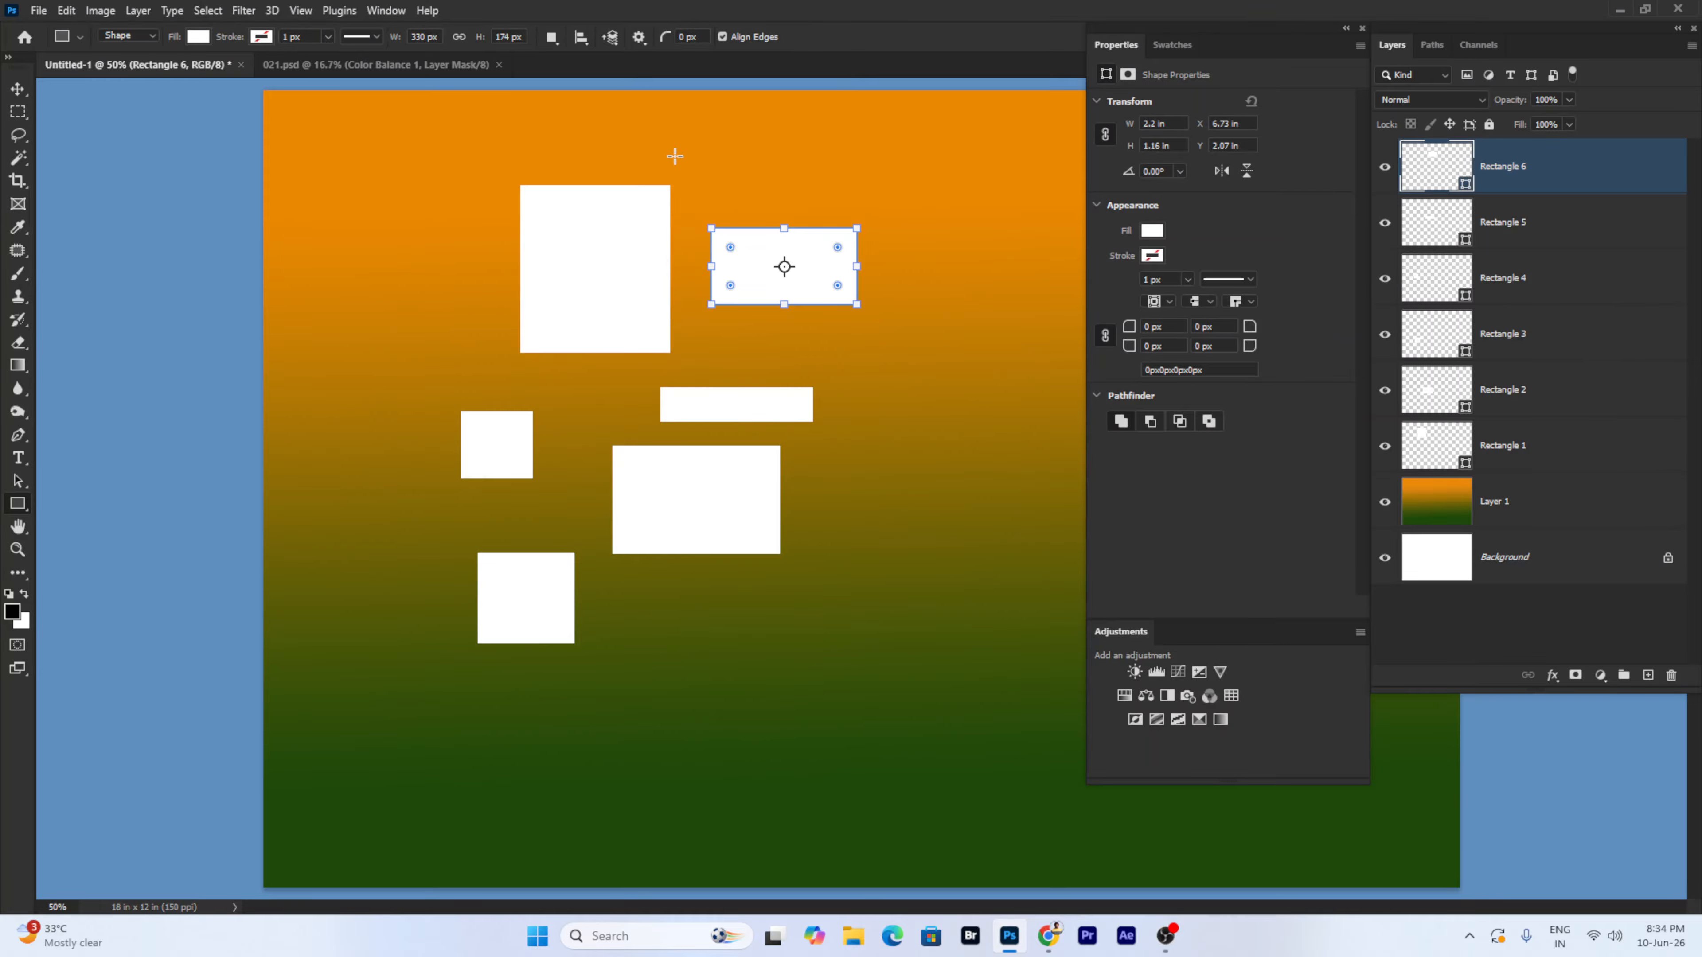
{"action": "left_click", "coordinate": [1540, 452]}
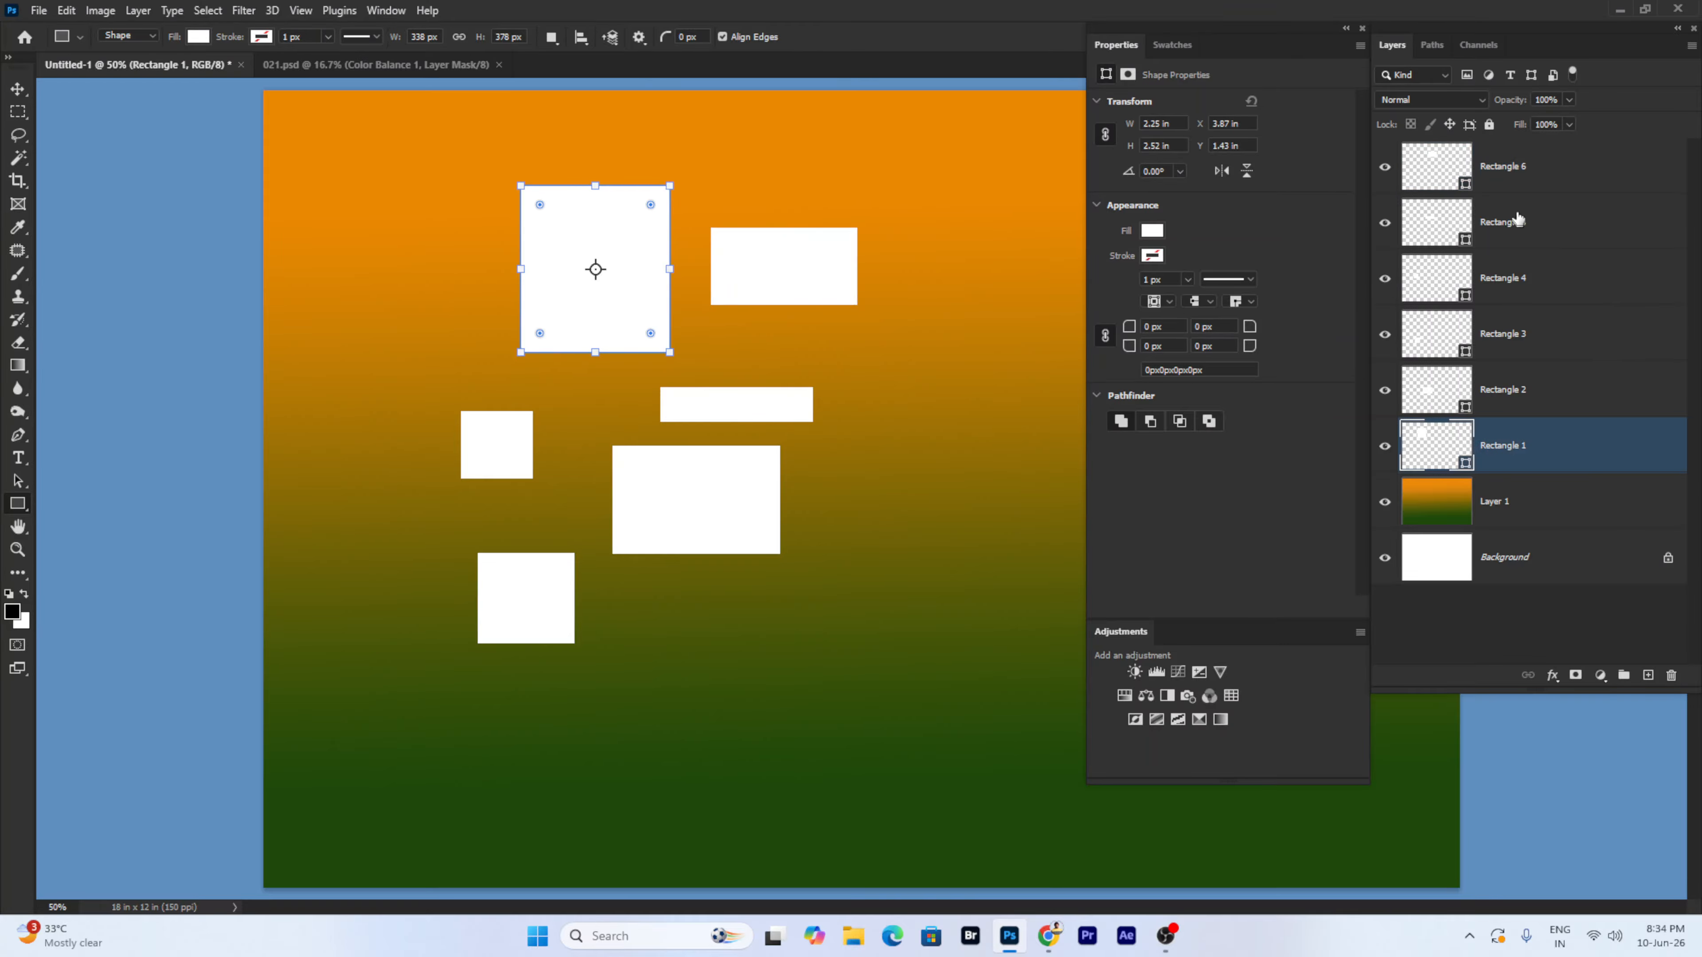
{"action": "left_click", "coordinate": [1515, 168], "text": "shift"}
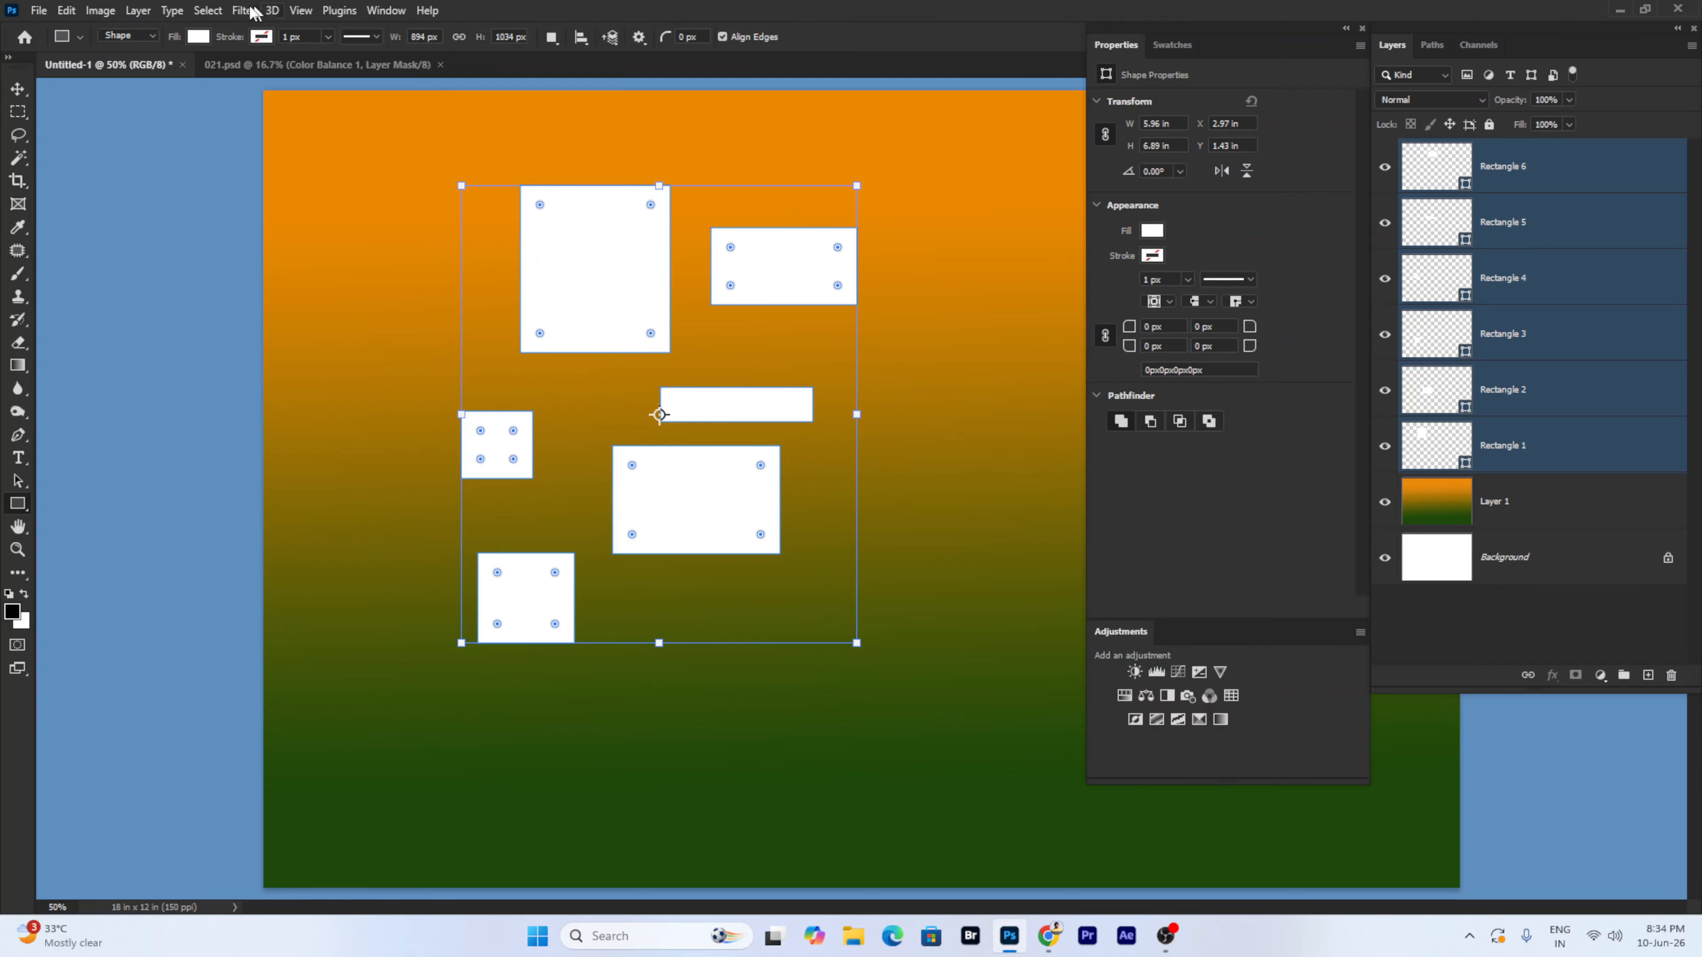
- Group the six rectangles into Group 1 and toggle its visibility off and on
{"action": "right_click", "coordinate": [1574, 166]}
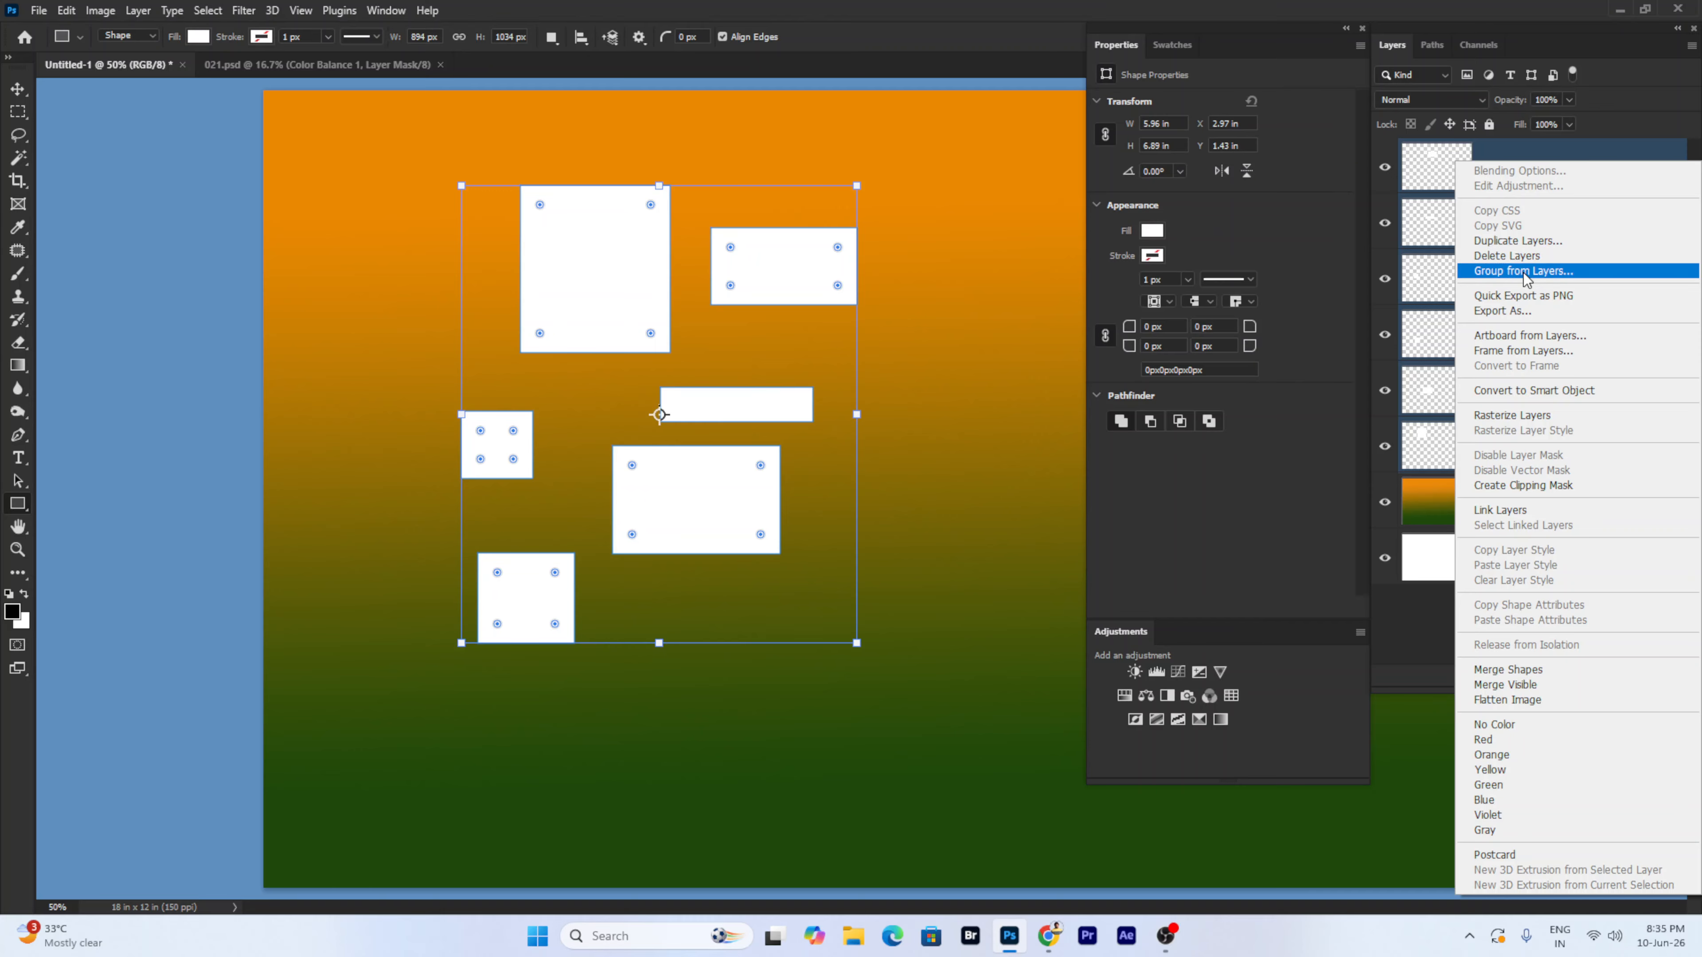
{"action": "left_click", "coordinate": [1544, 273]}
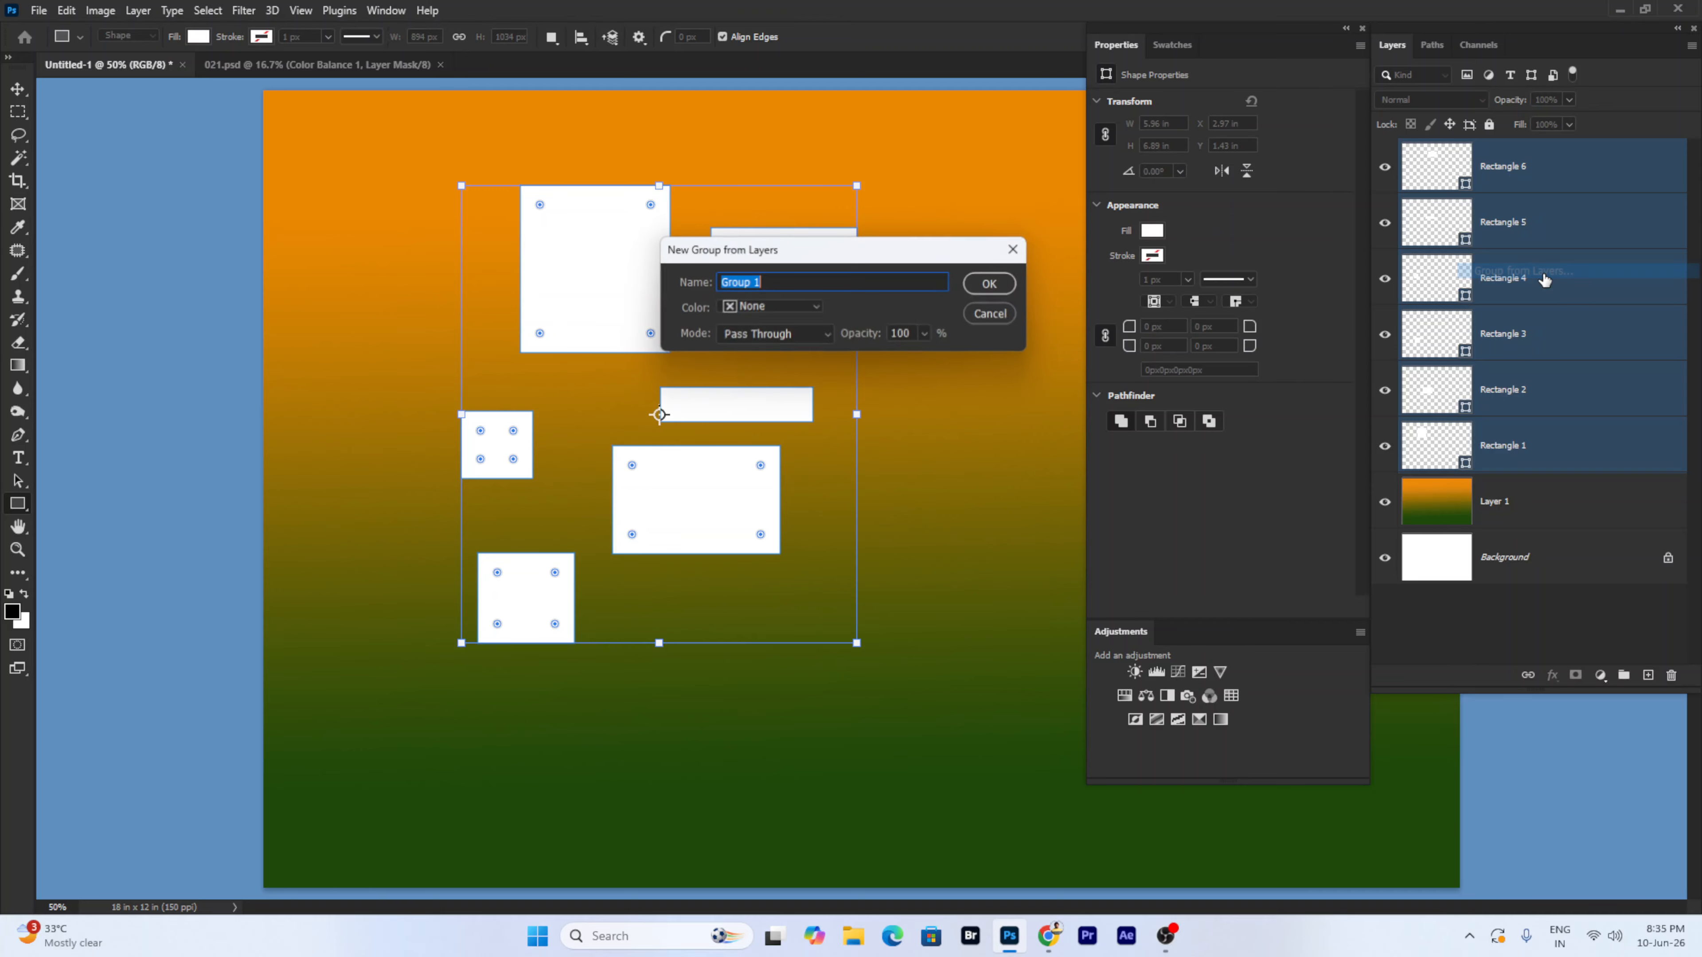
{"action": "left_click", "coordinate": [970, 290]}
{"action": "left_click", "coordinate": [1384, 151]}
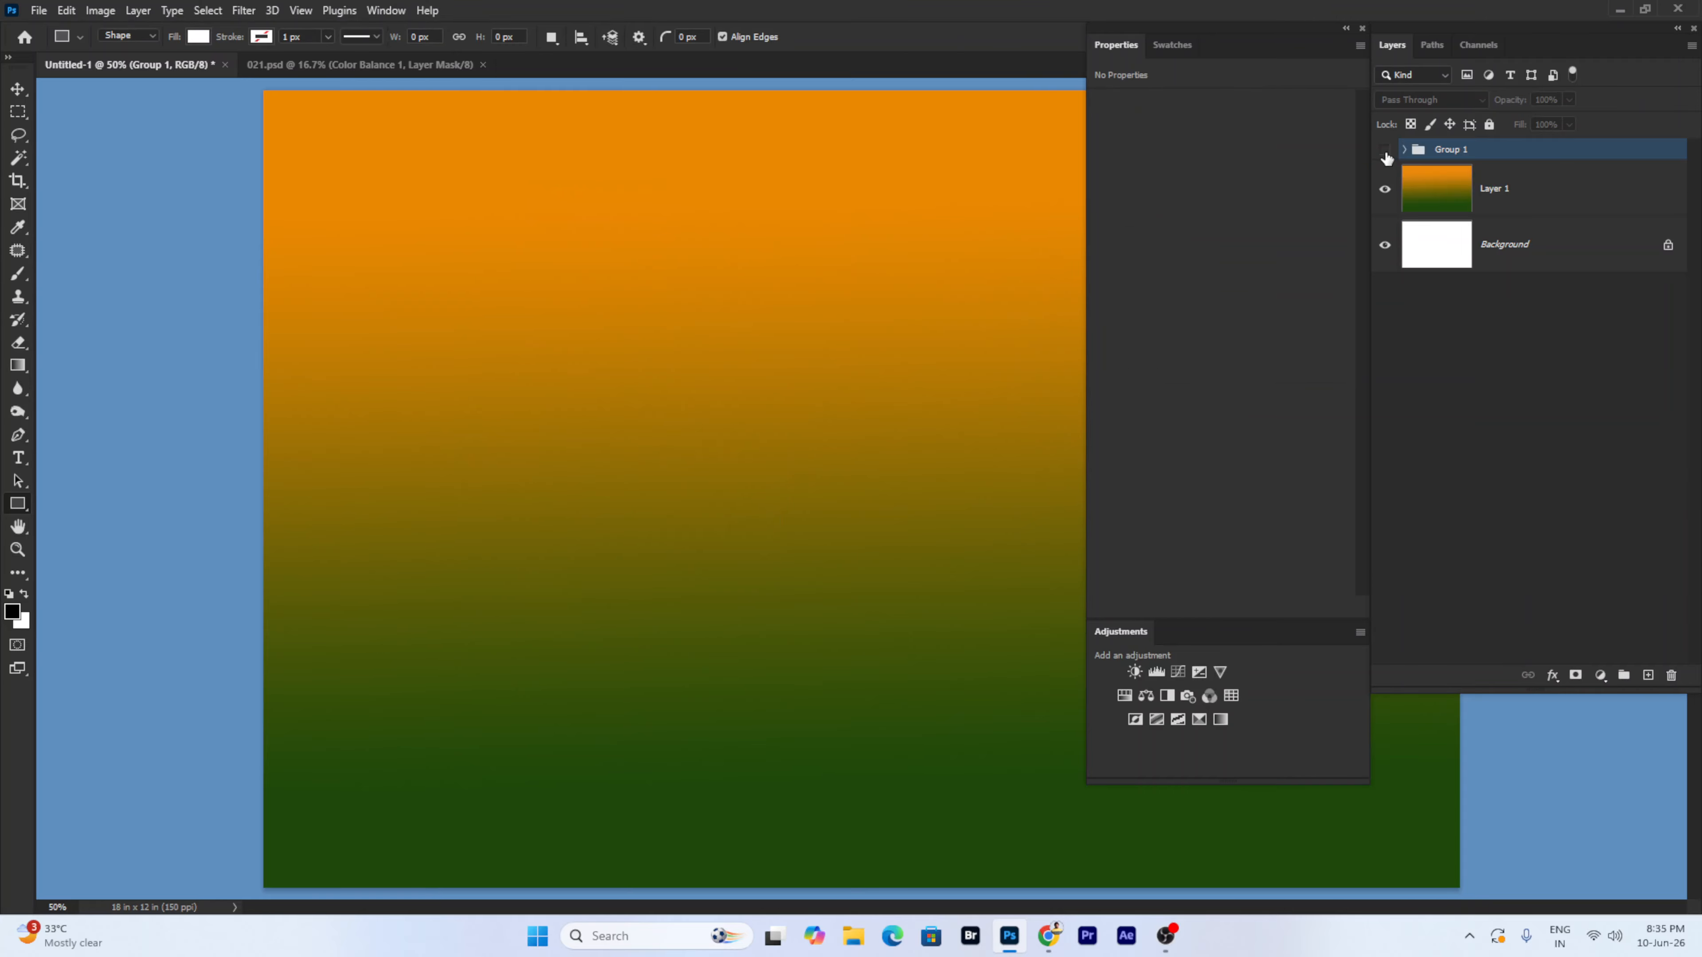
{"action": "left_click", "coordinate": [1384, 150]}
- Ungroup Group 1 with Ctrl+Shift+G, then regroup the rectangles via Layer > New > Group
{"action": "key", "text": "ctrl+shift+g"}
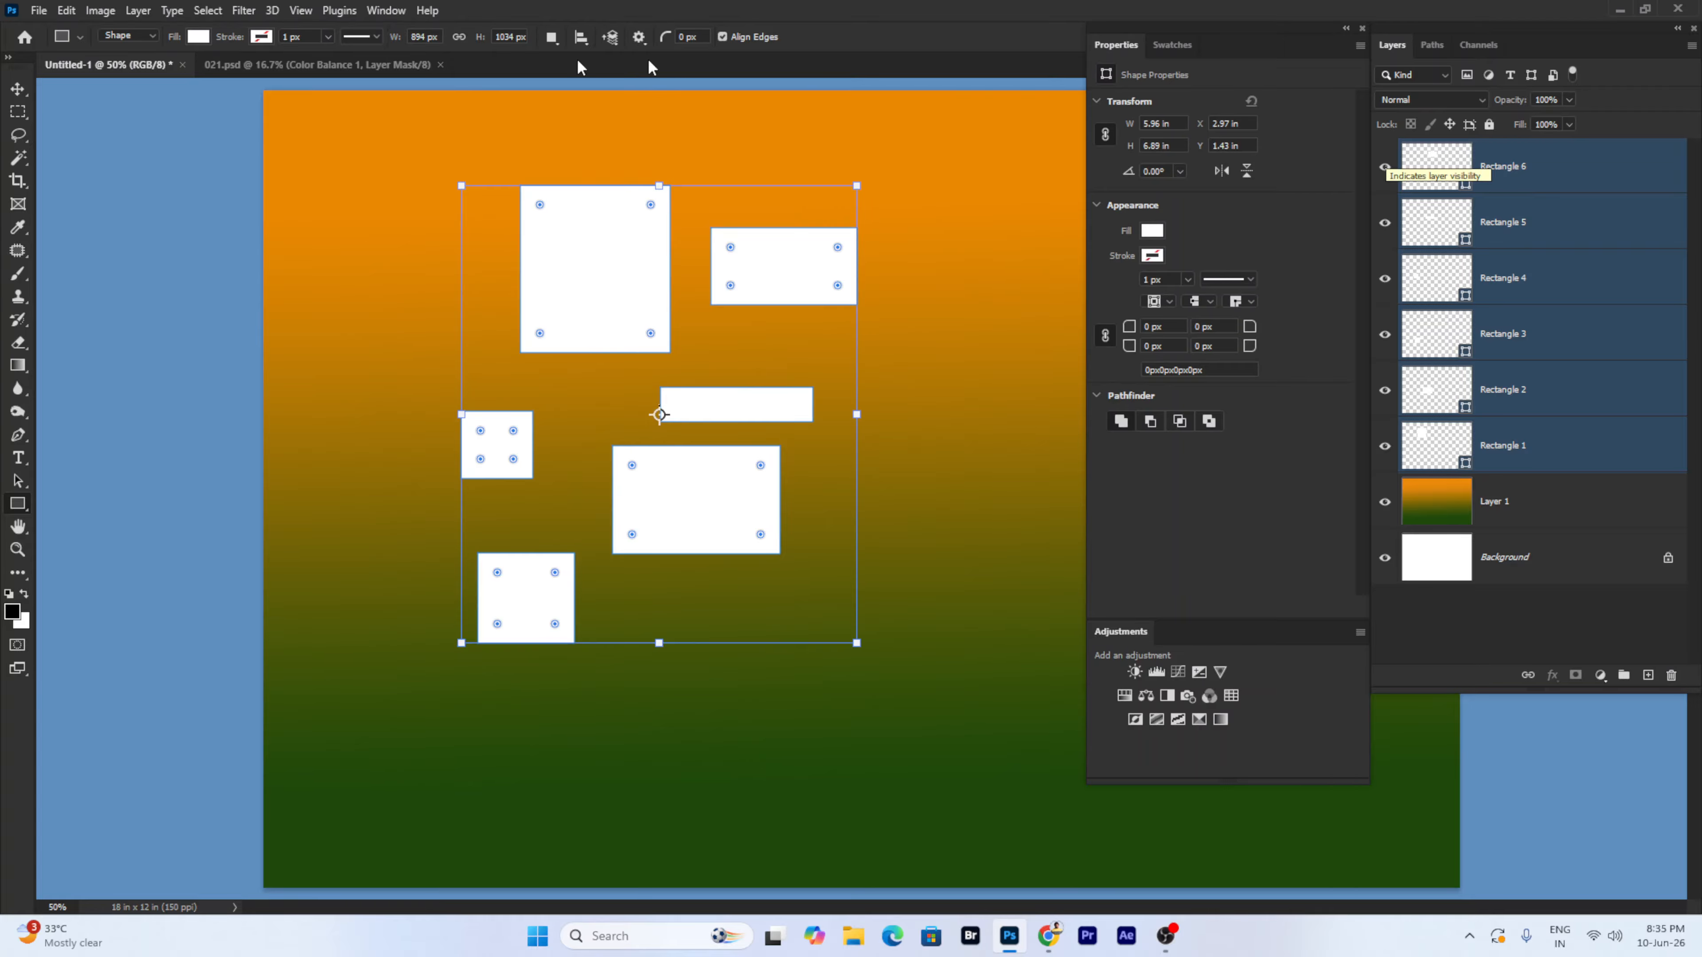
{"action": "left_click", "coordinate": [138, 11]}
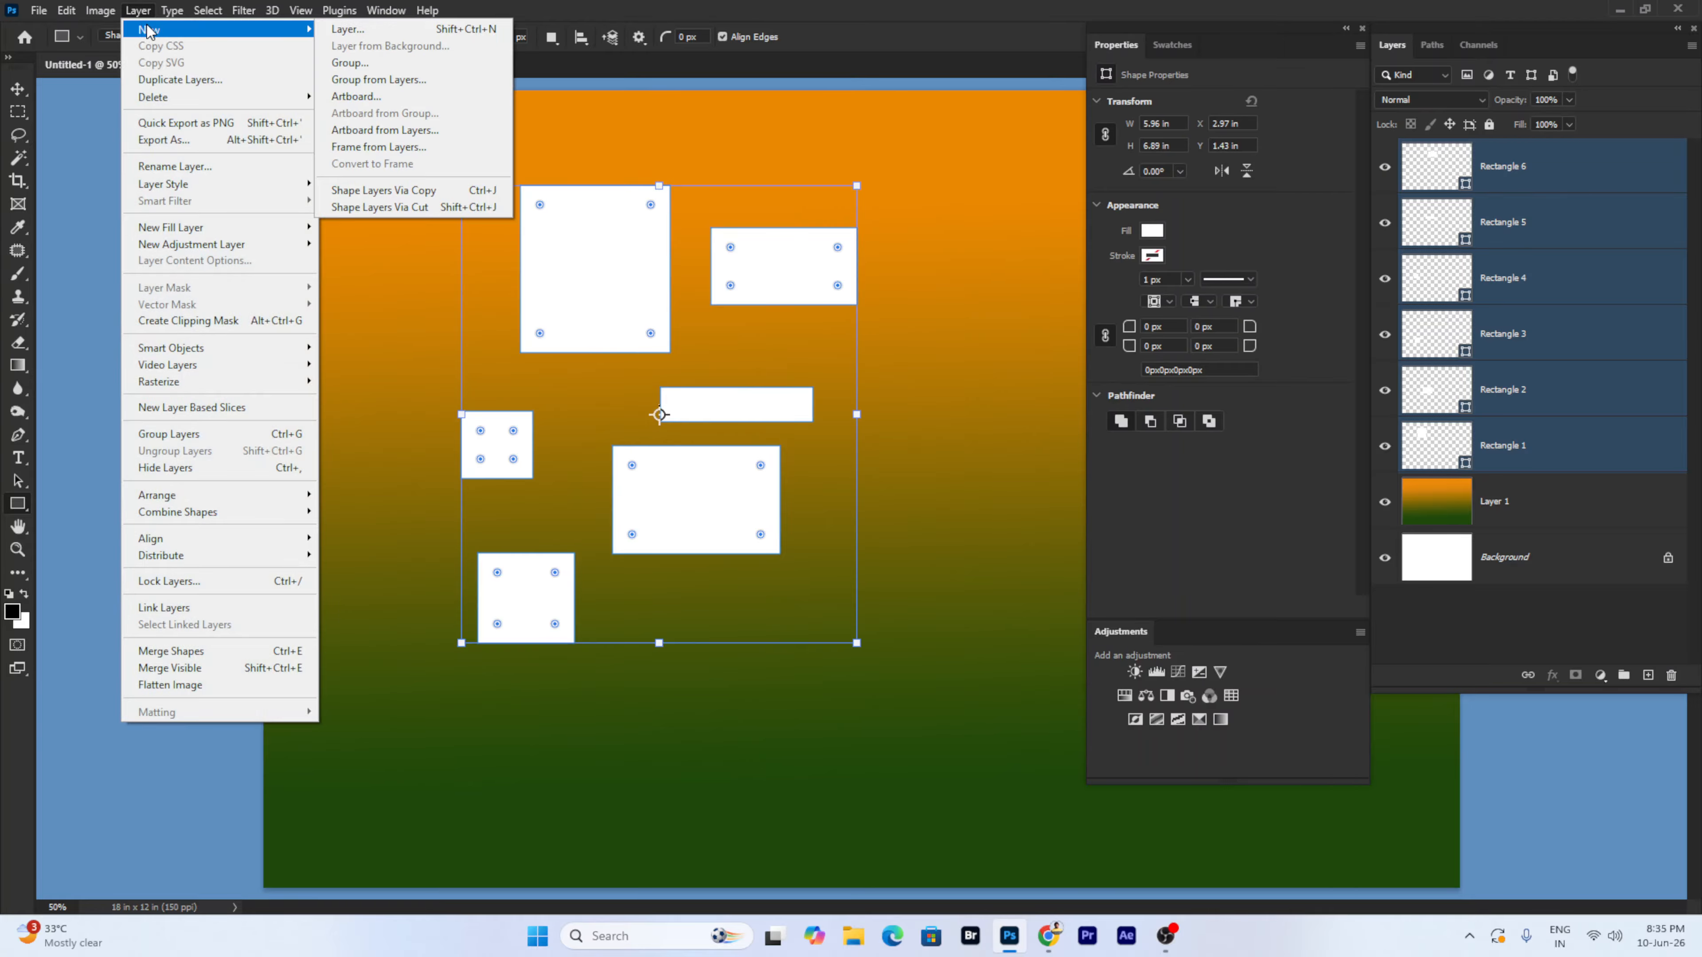
{"action": "mouse_move", "coordinate": [158, 16]}
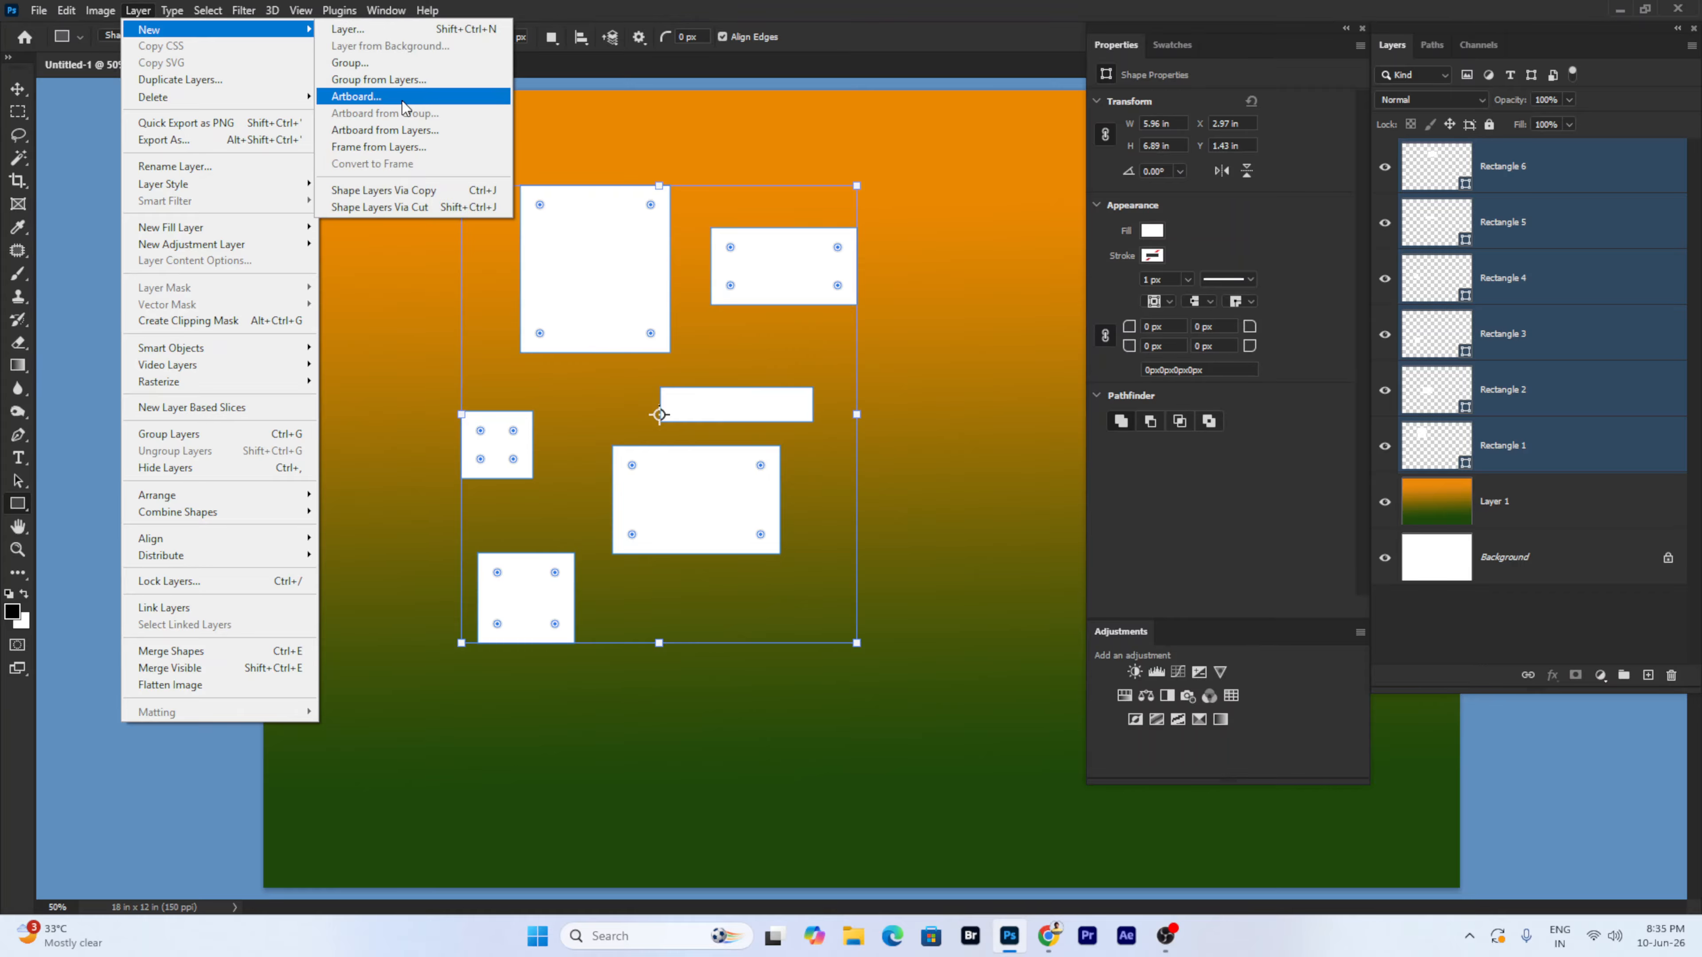
{"action": "left_click", "coordinate": [404, 64]}
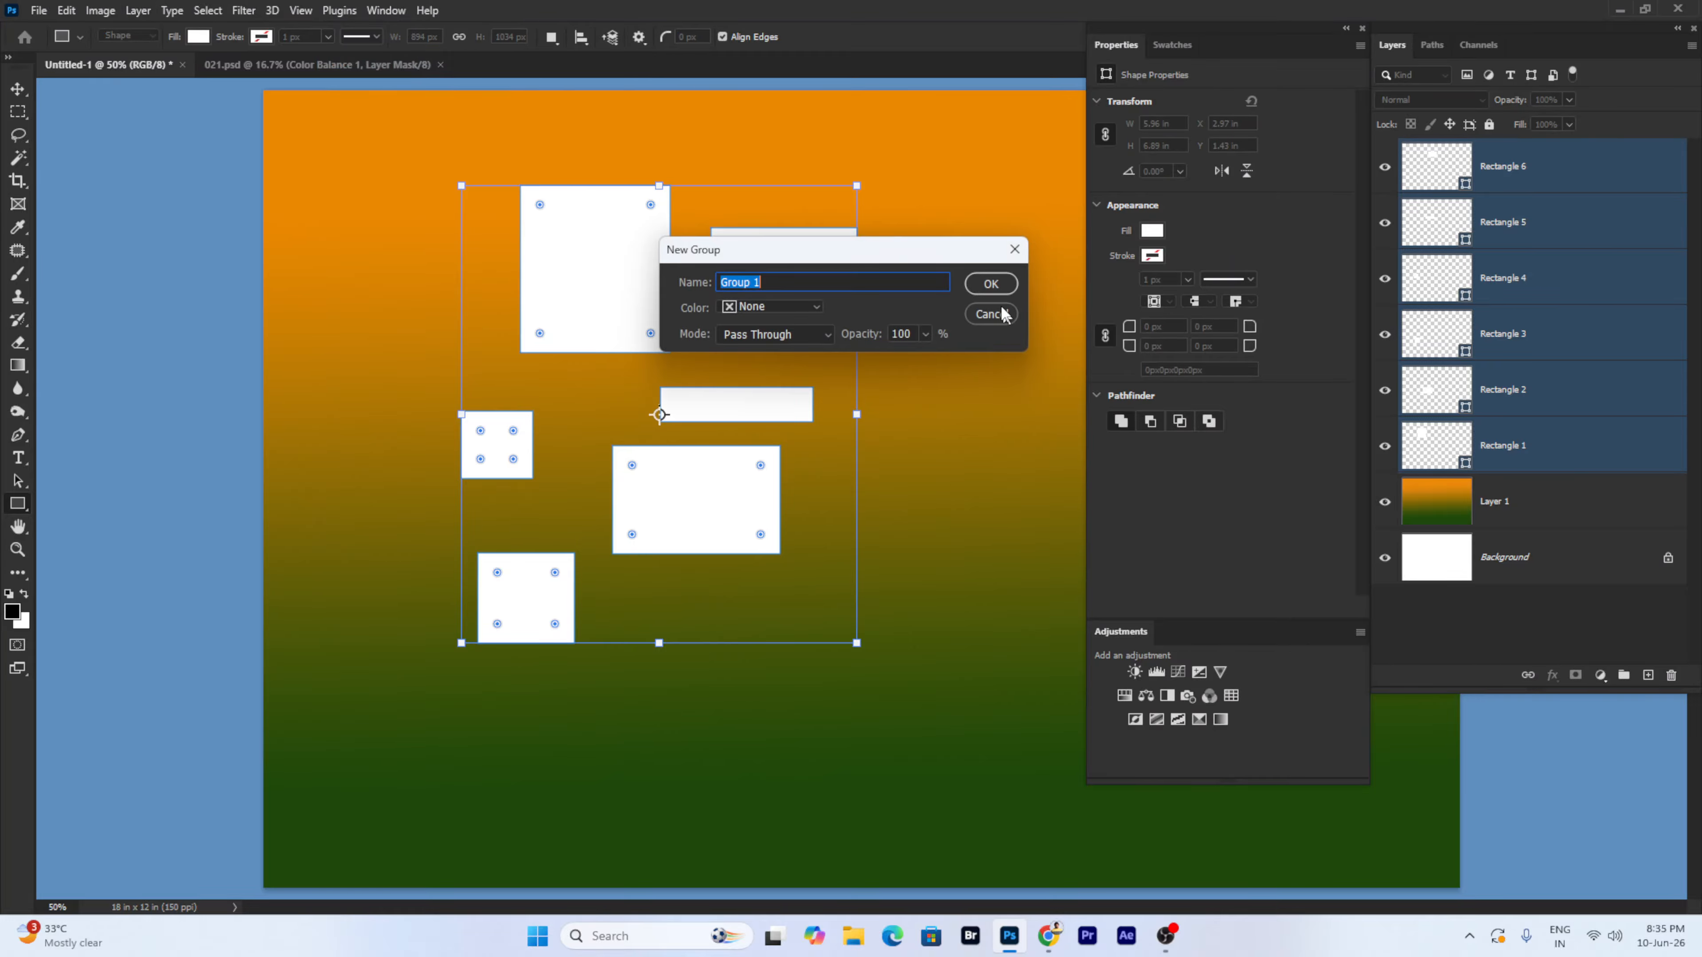
{"action": "left_click", "coordinate": [990, 283]}
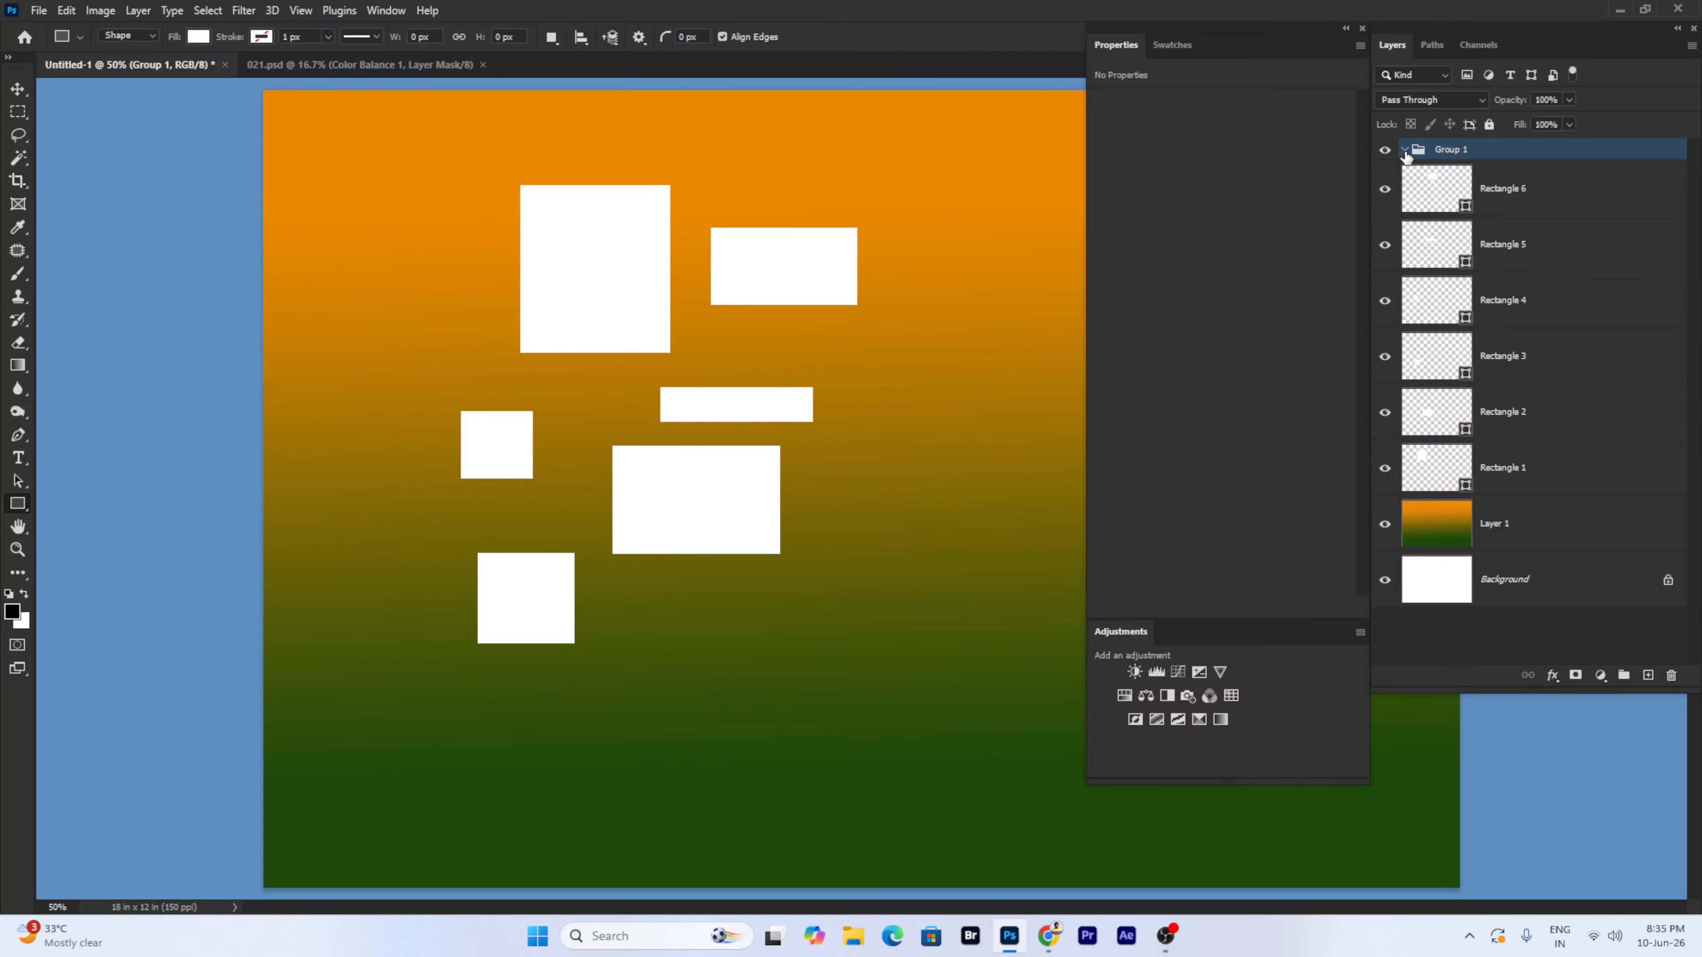
- Select all six rectangle layers inside the group and delete them
{"action": "left_click", "coordinate": [1544, 195]}
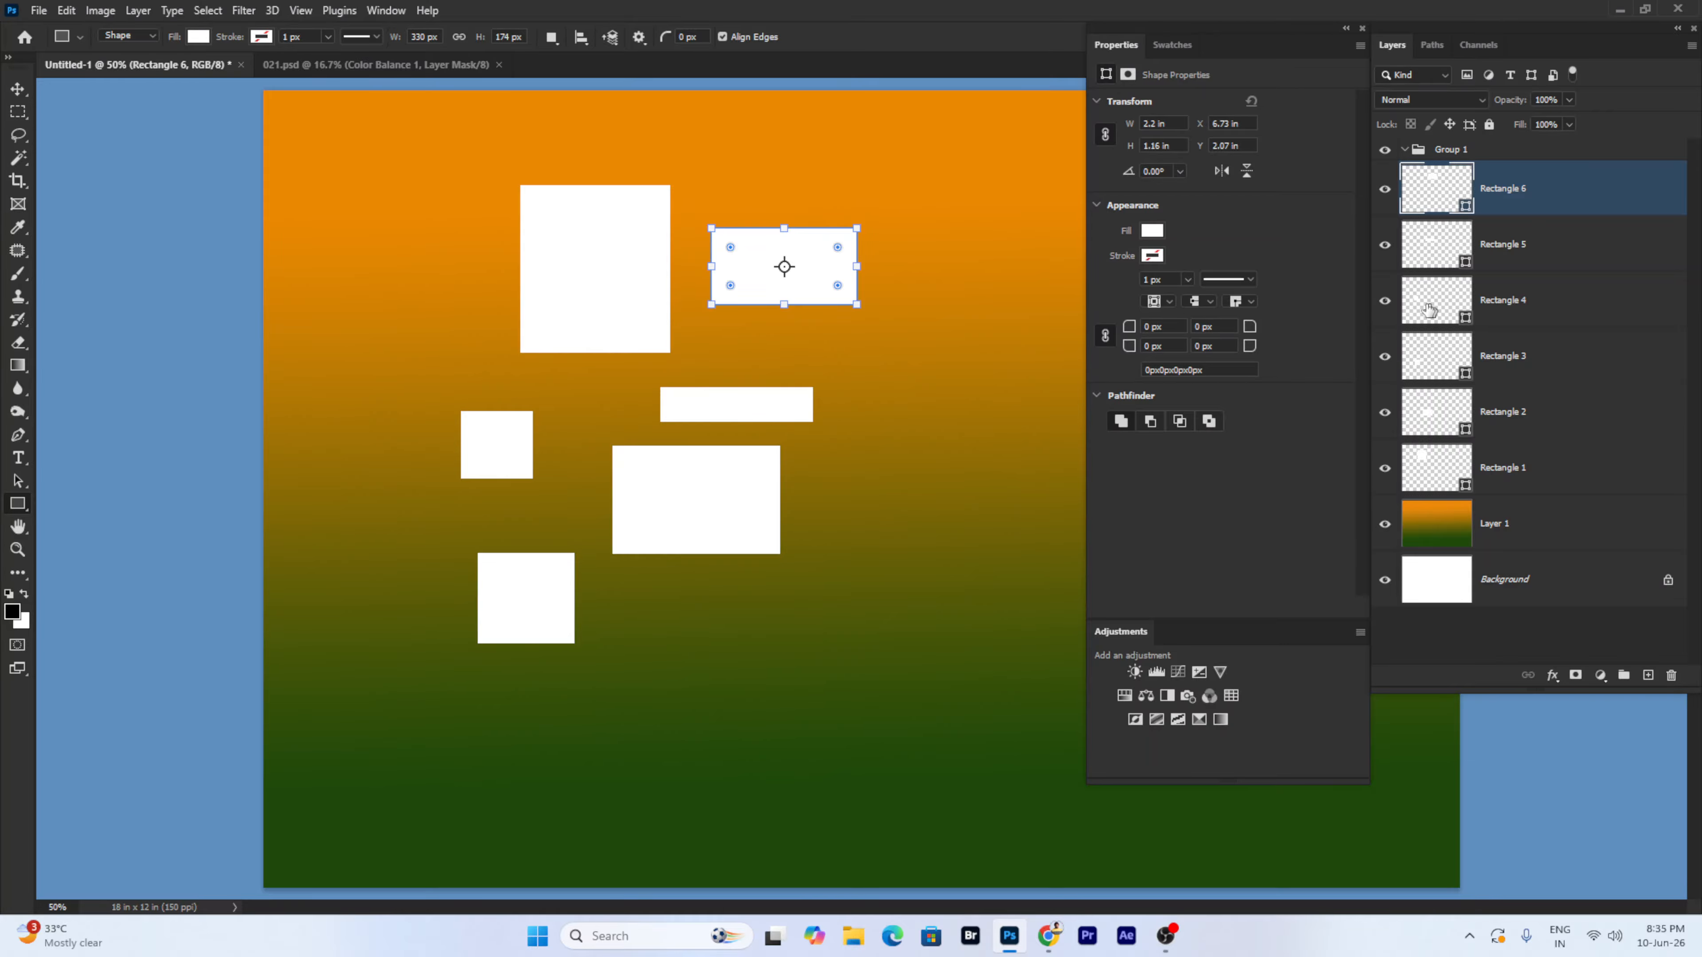
{"action": "left_click", "coordinate": [1534, 468], "text": "shift"}
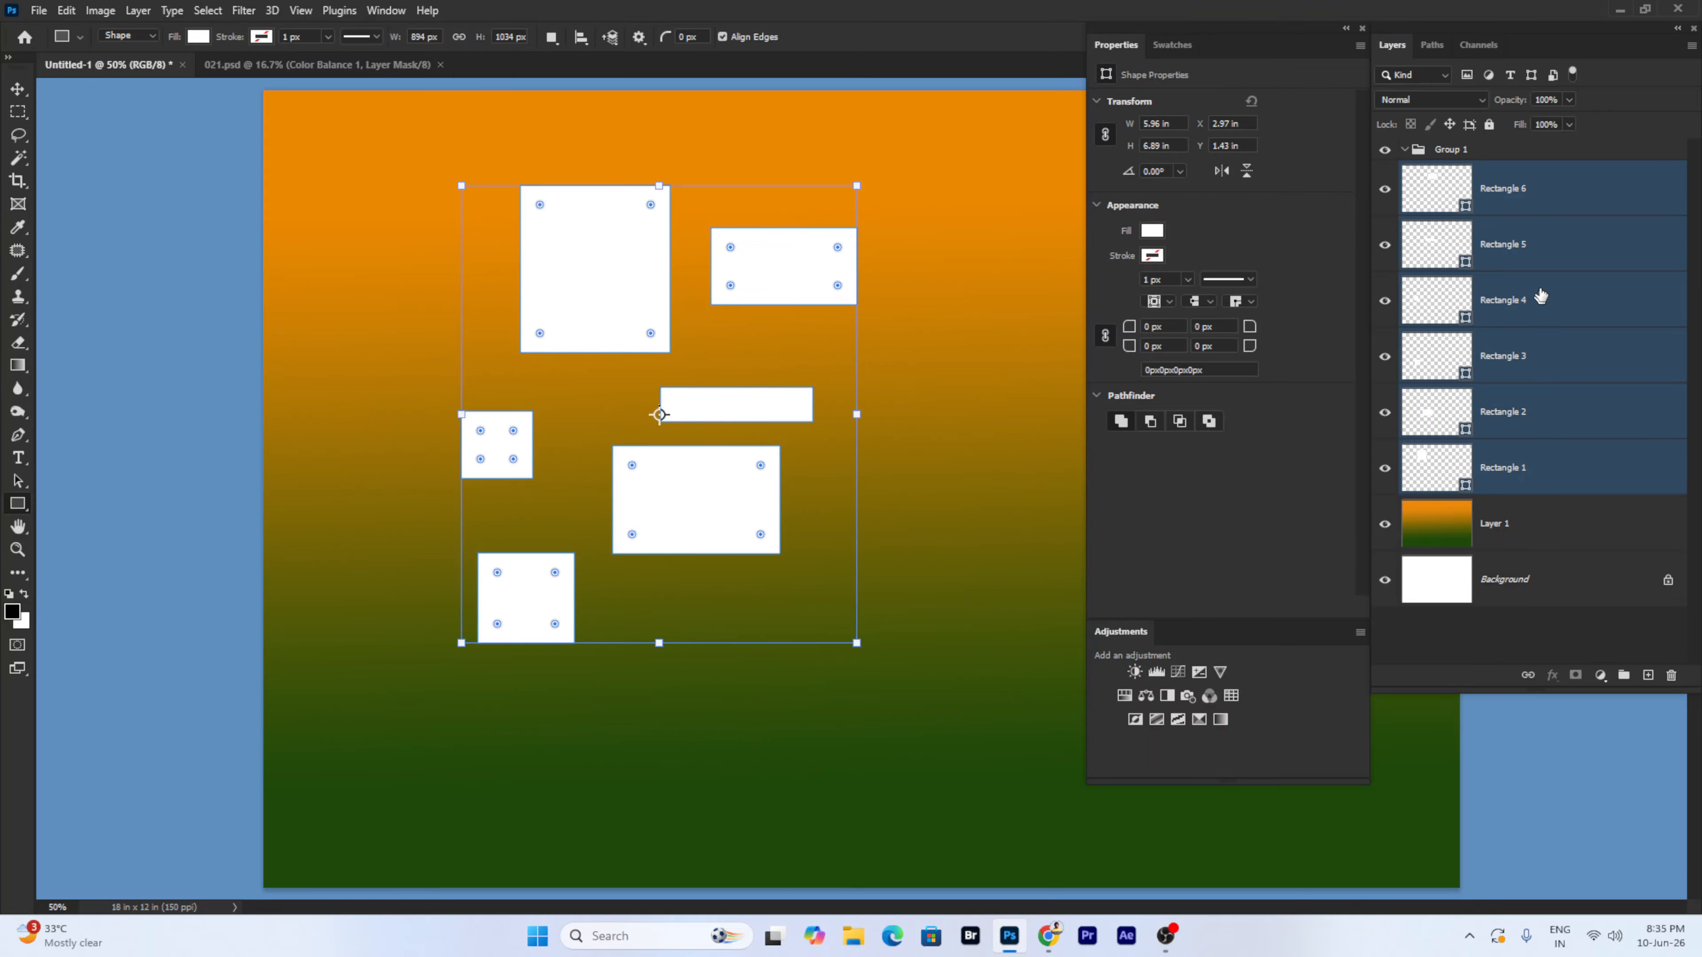
{"action": "key", "text": "Delete"}
{"action": "key", "text": "Delete"}
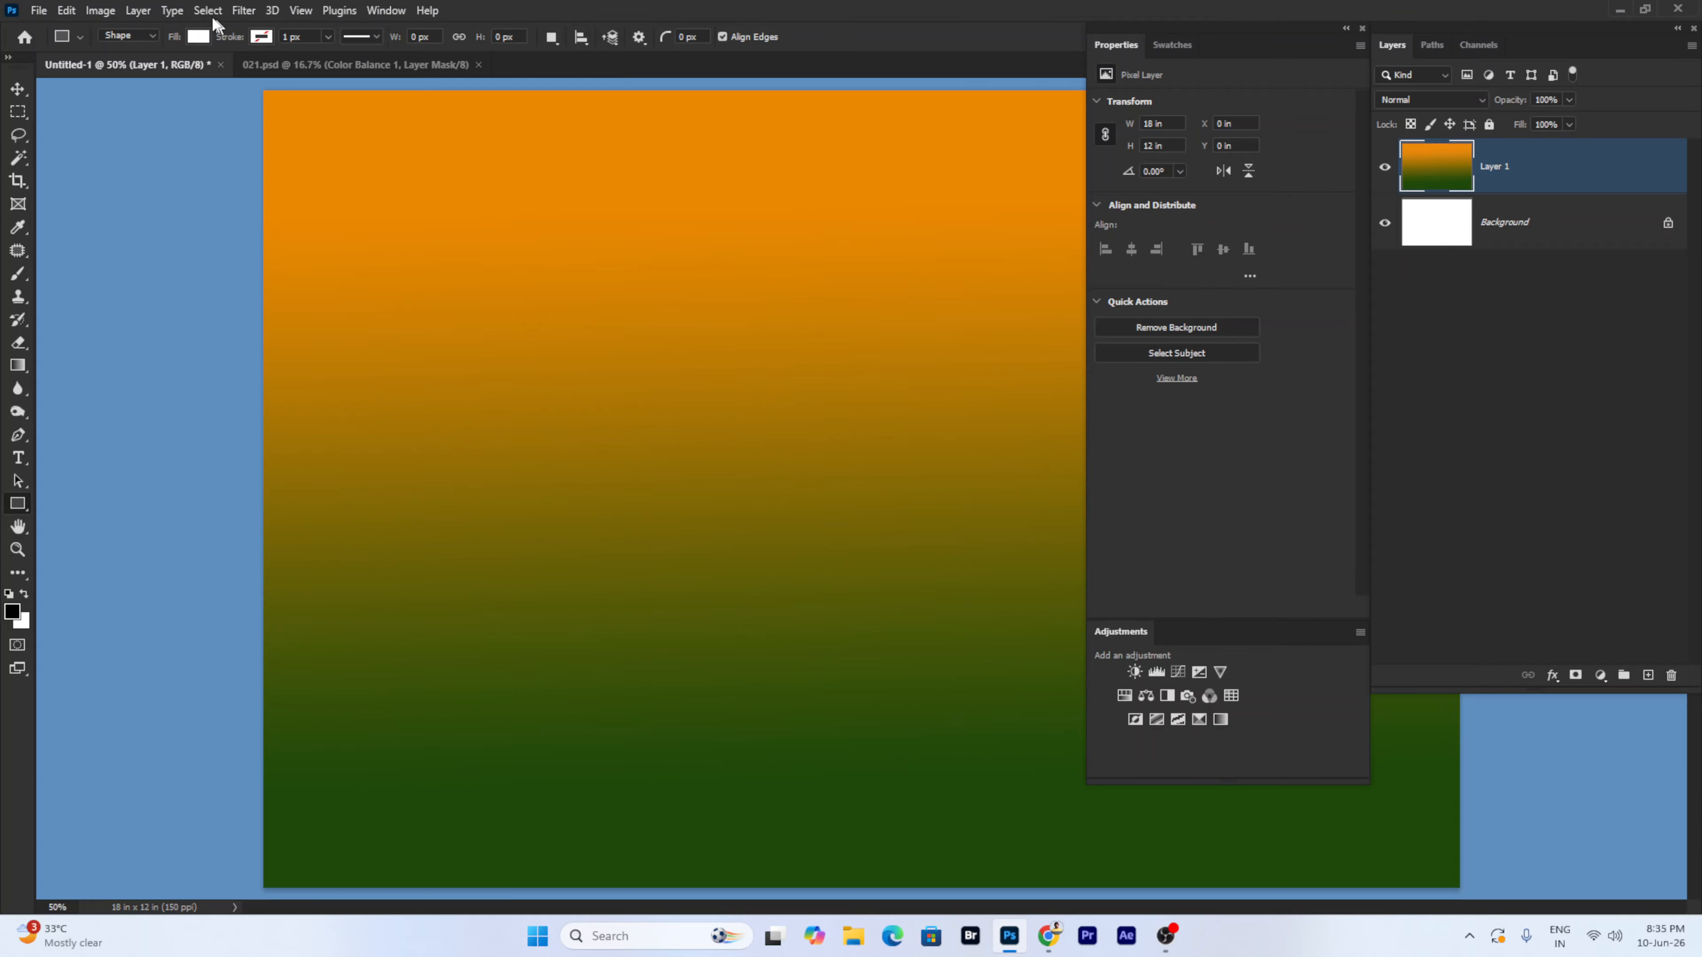
- Open EL_00114.JPG from the Haldhi Chandrika 25 folder and unlock its Background as Layer 0
{"action": "left_click", "coordinate": [139, 12]}
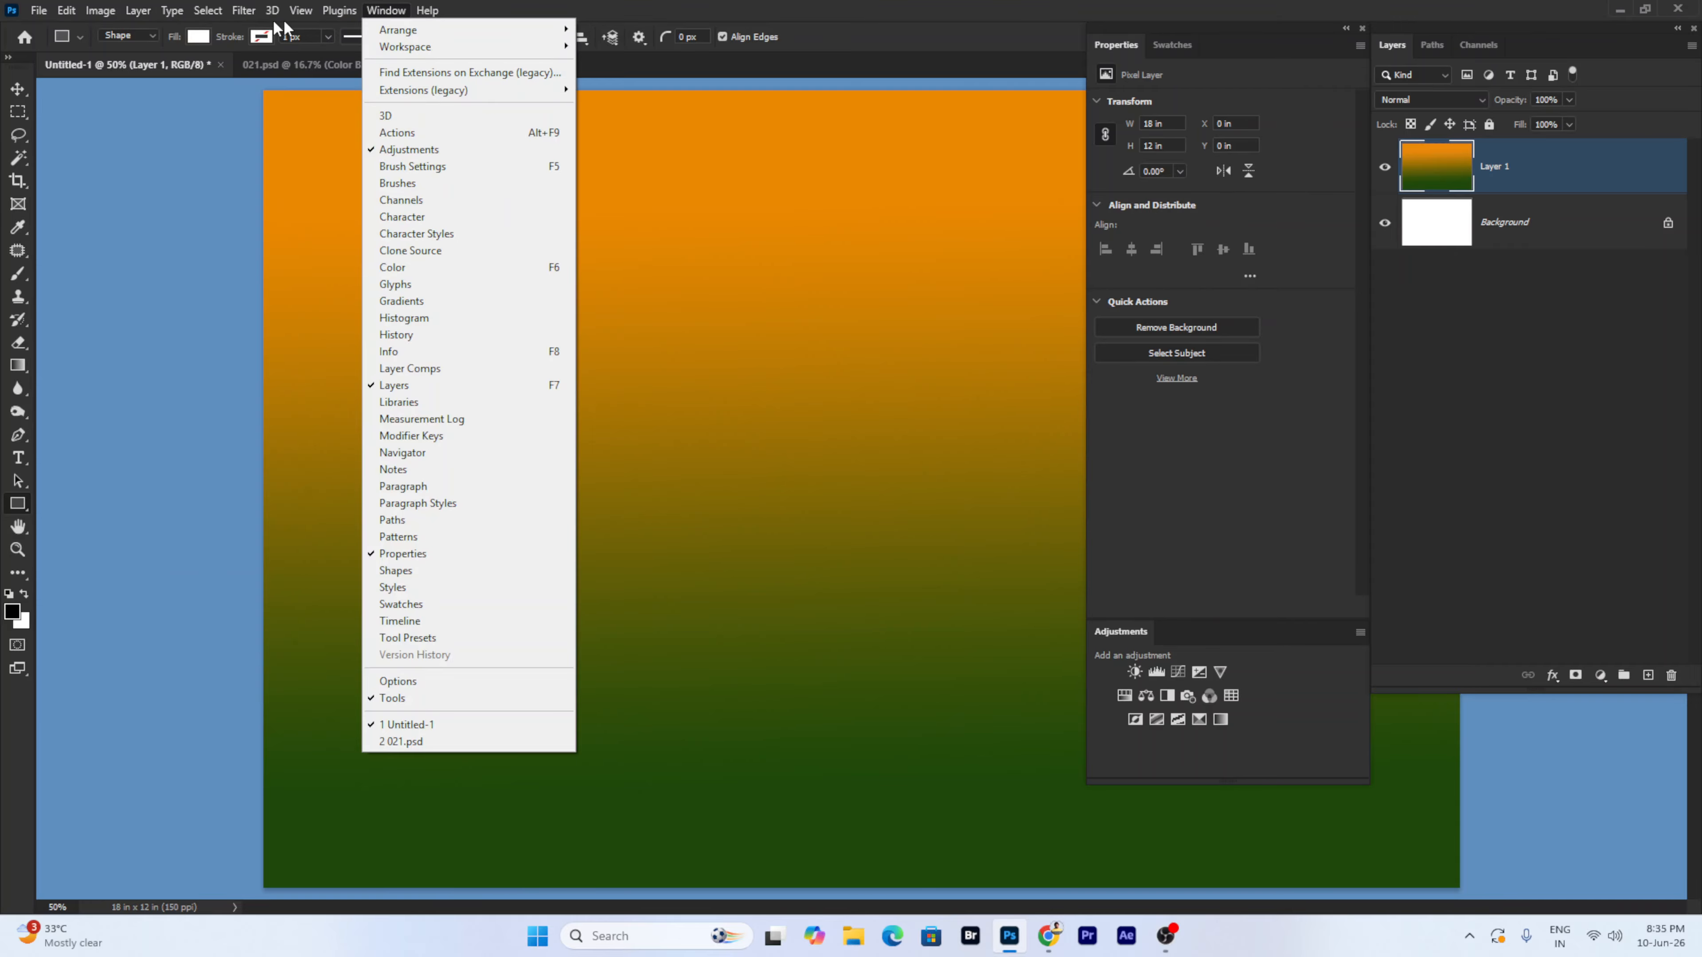
{"action": "mouse_move", "coordinate": [146, 30]}
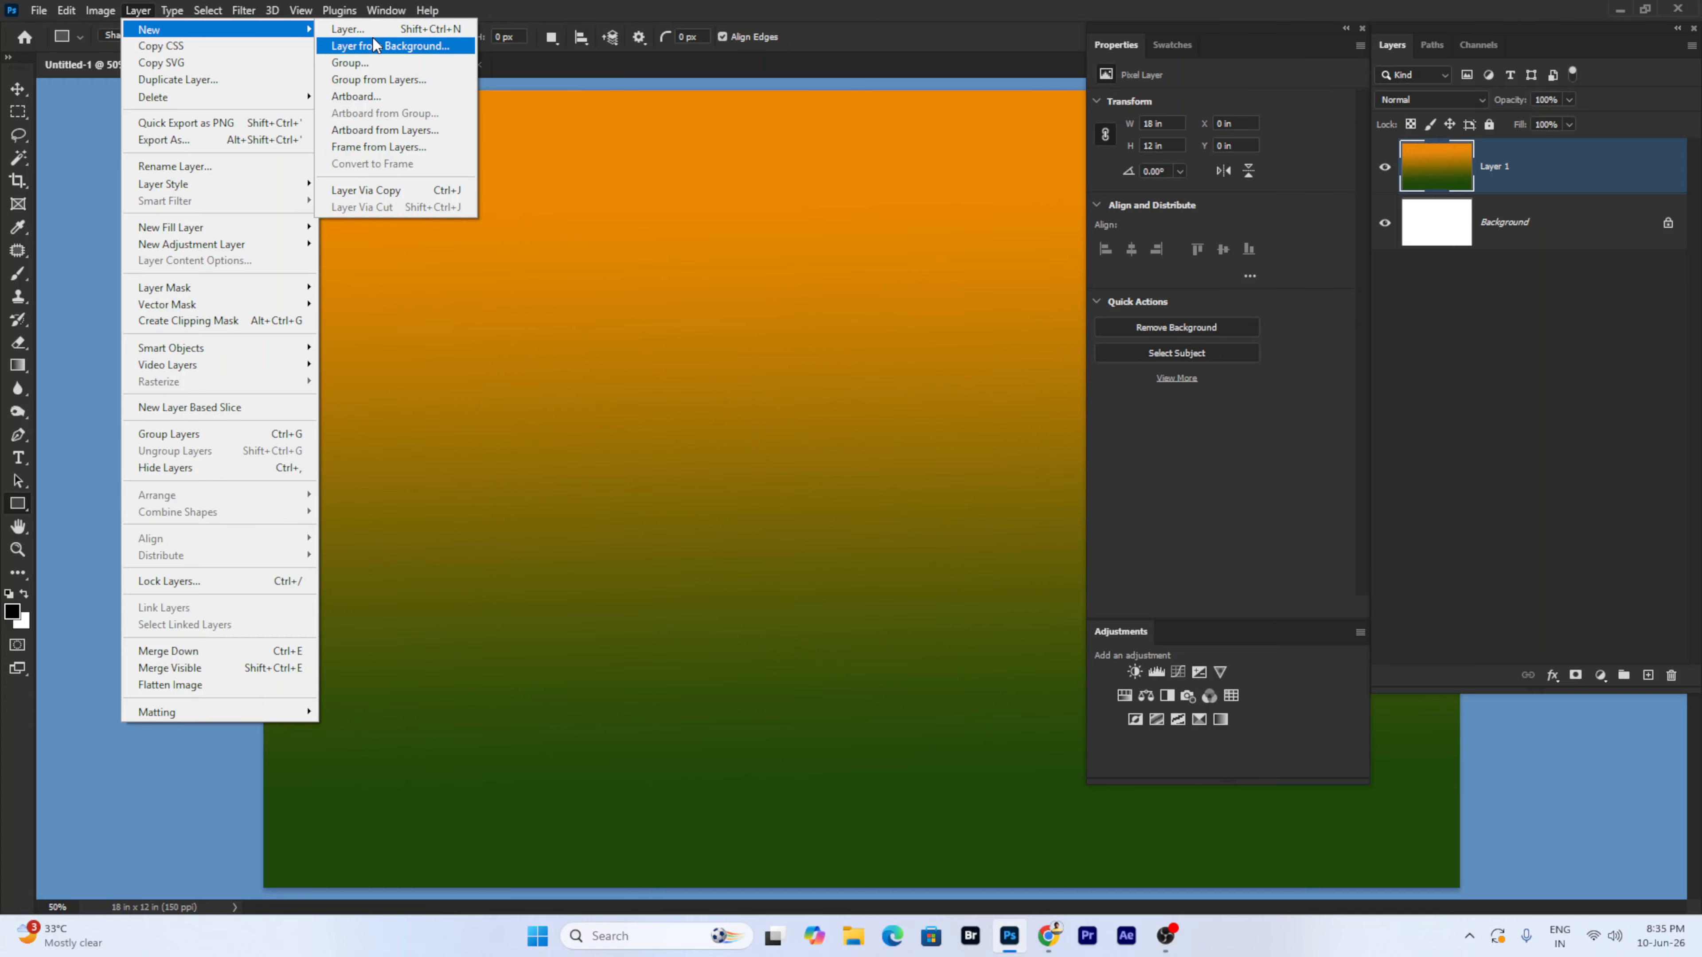
{"action": "left_click", "coordinate": [38, 10]}
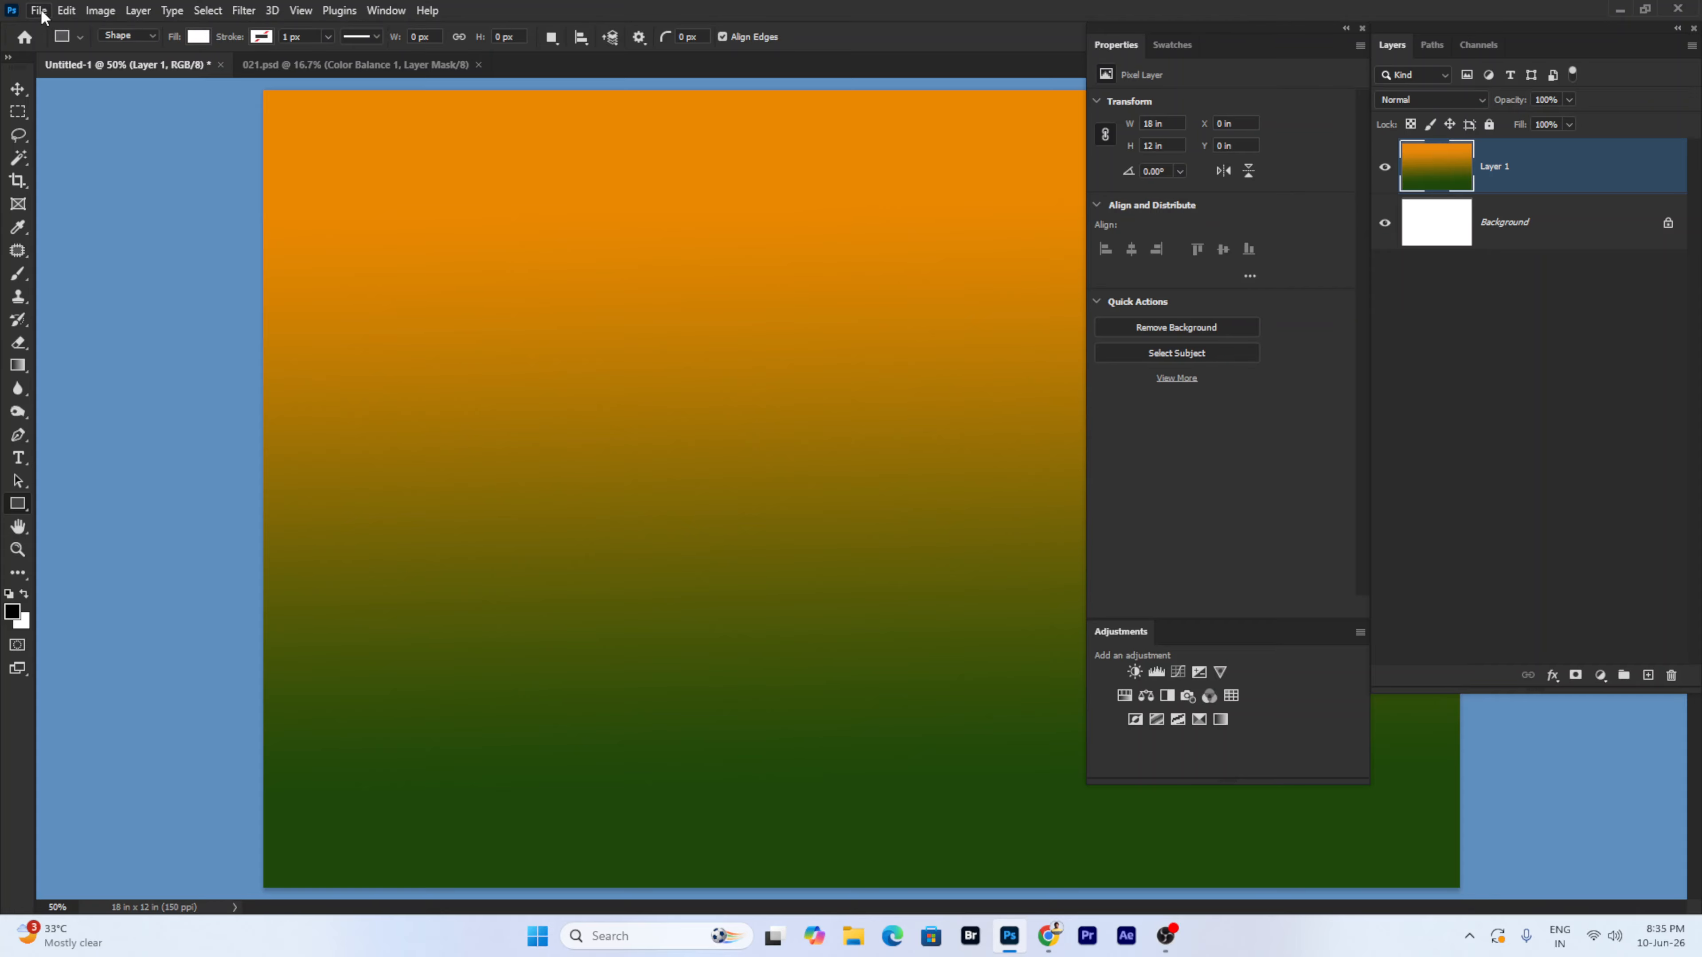
{"action": "left_click", "coordinate": [38, 10]}
{"action": "left_click", "coordinate": [58, 44]}
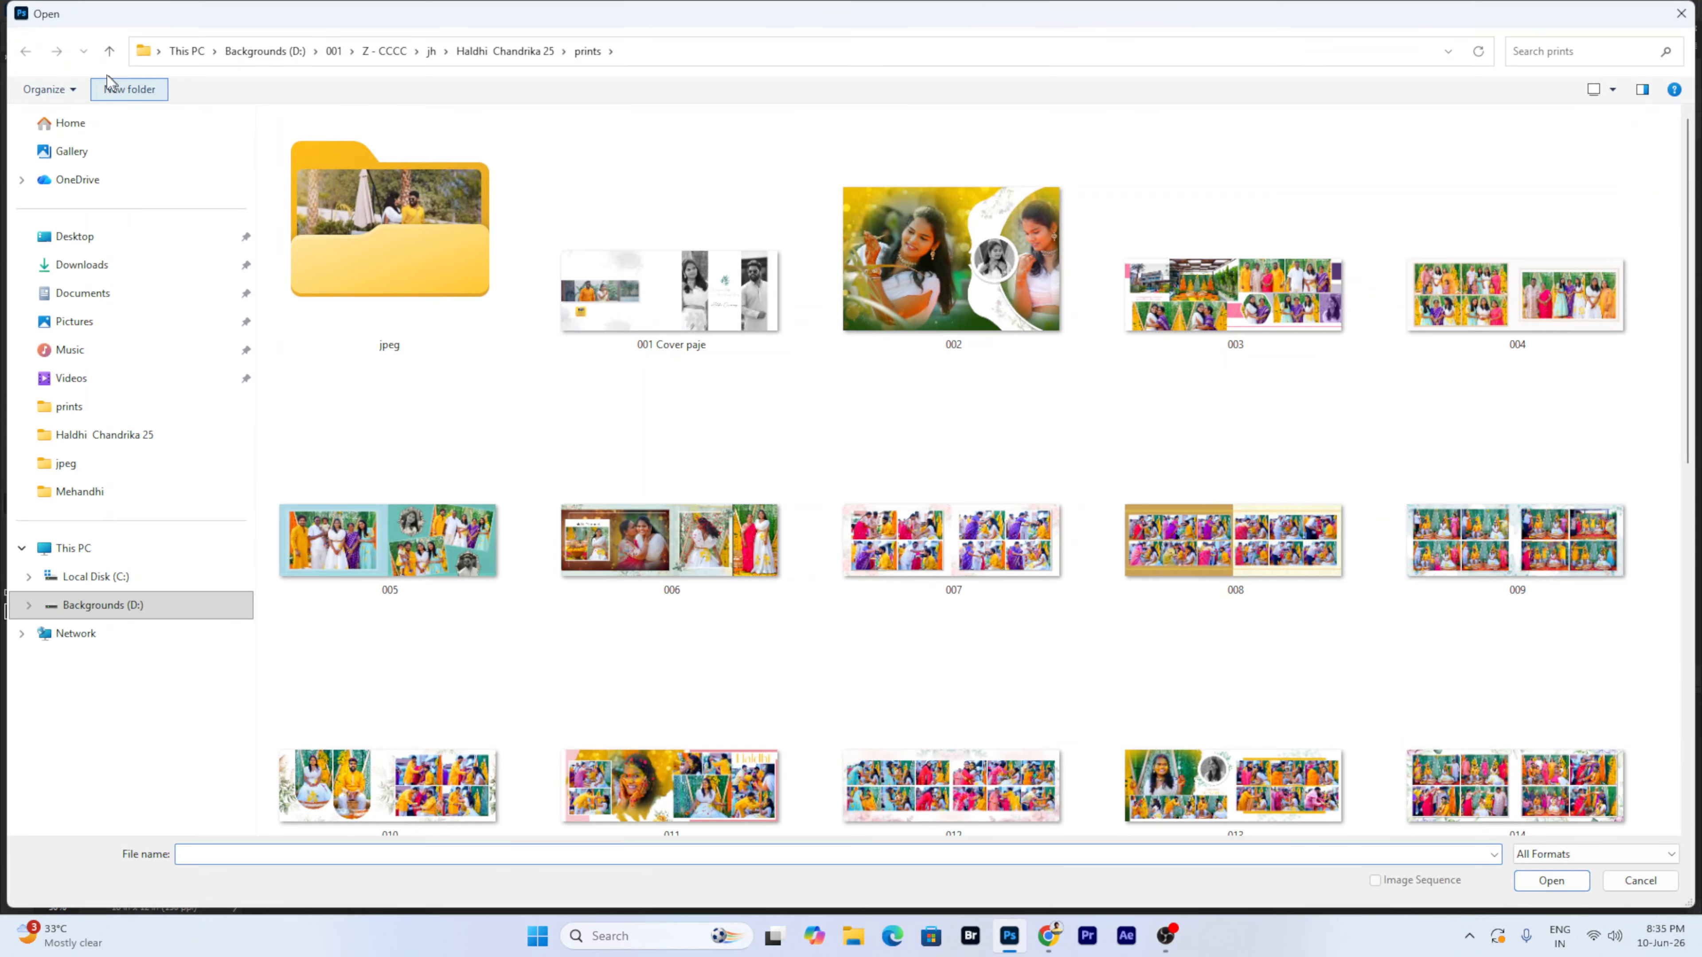
{"action": "left_click", "coordinate": [109, 51]}
{"action": "double_click", "coordinate": [618, 181]}
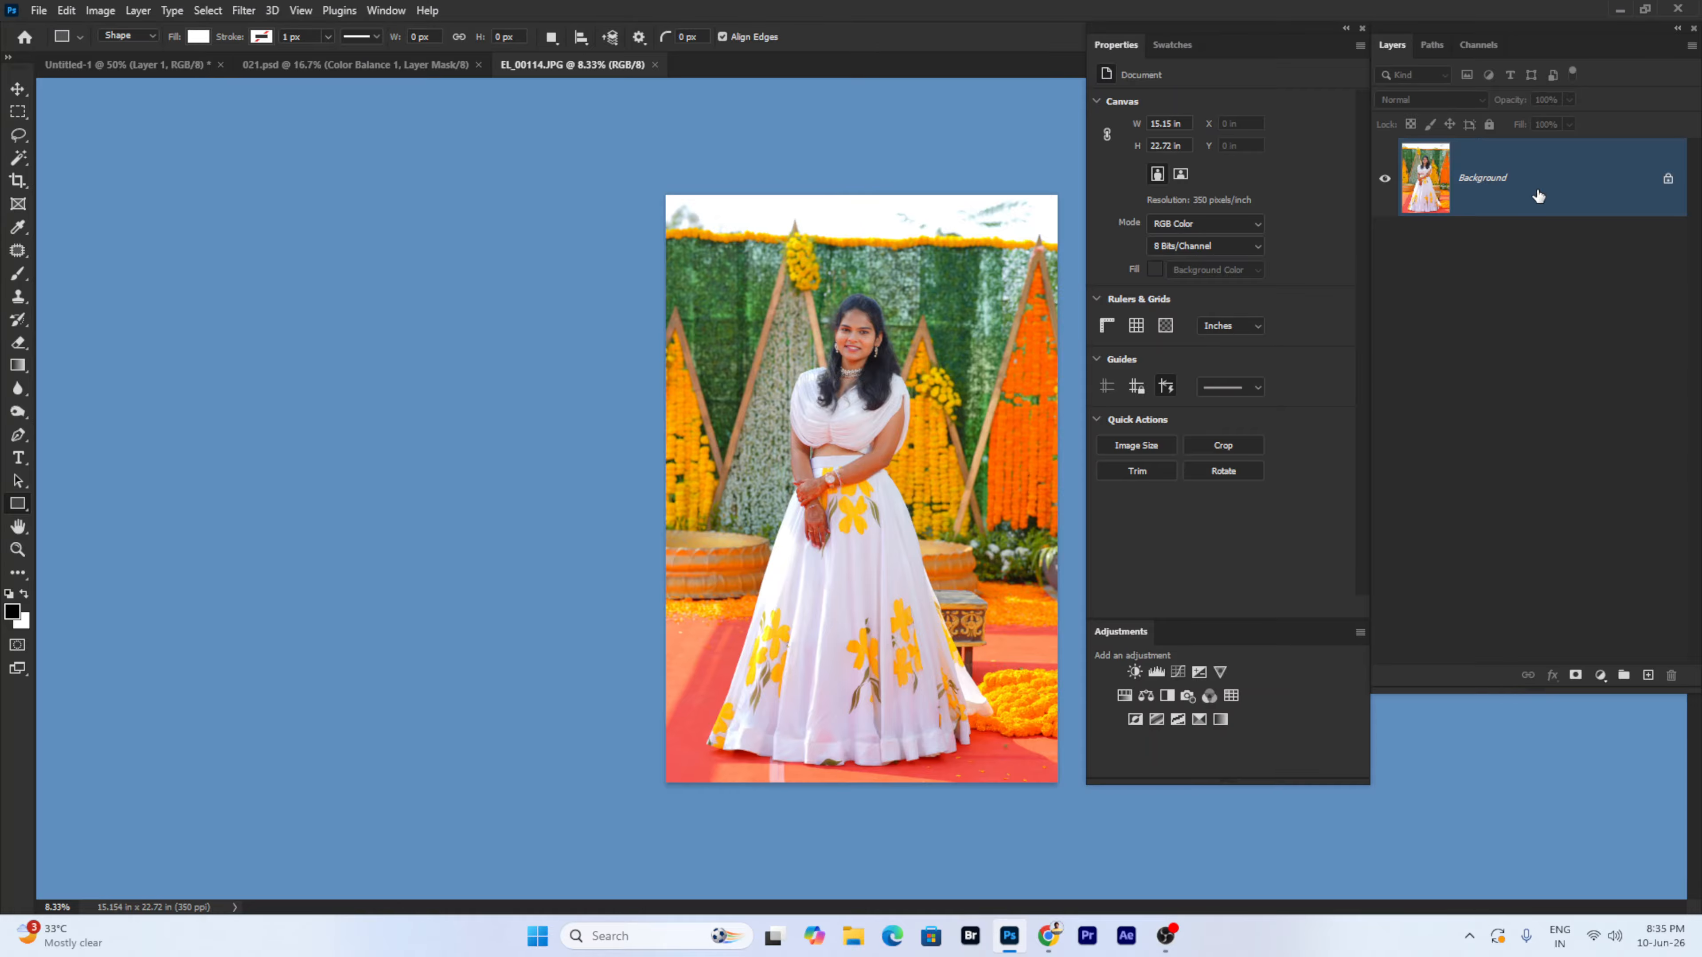
{"action": "left_click", "coordinate": [1668, 180]}
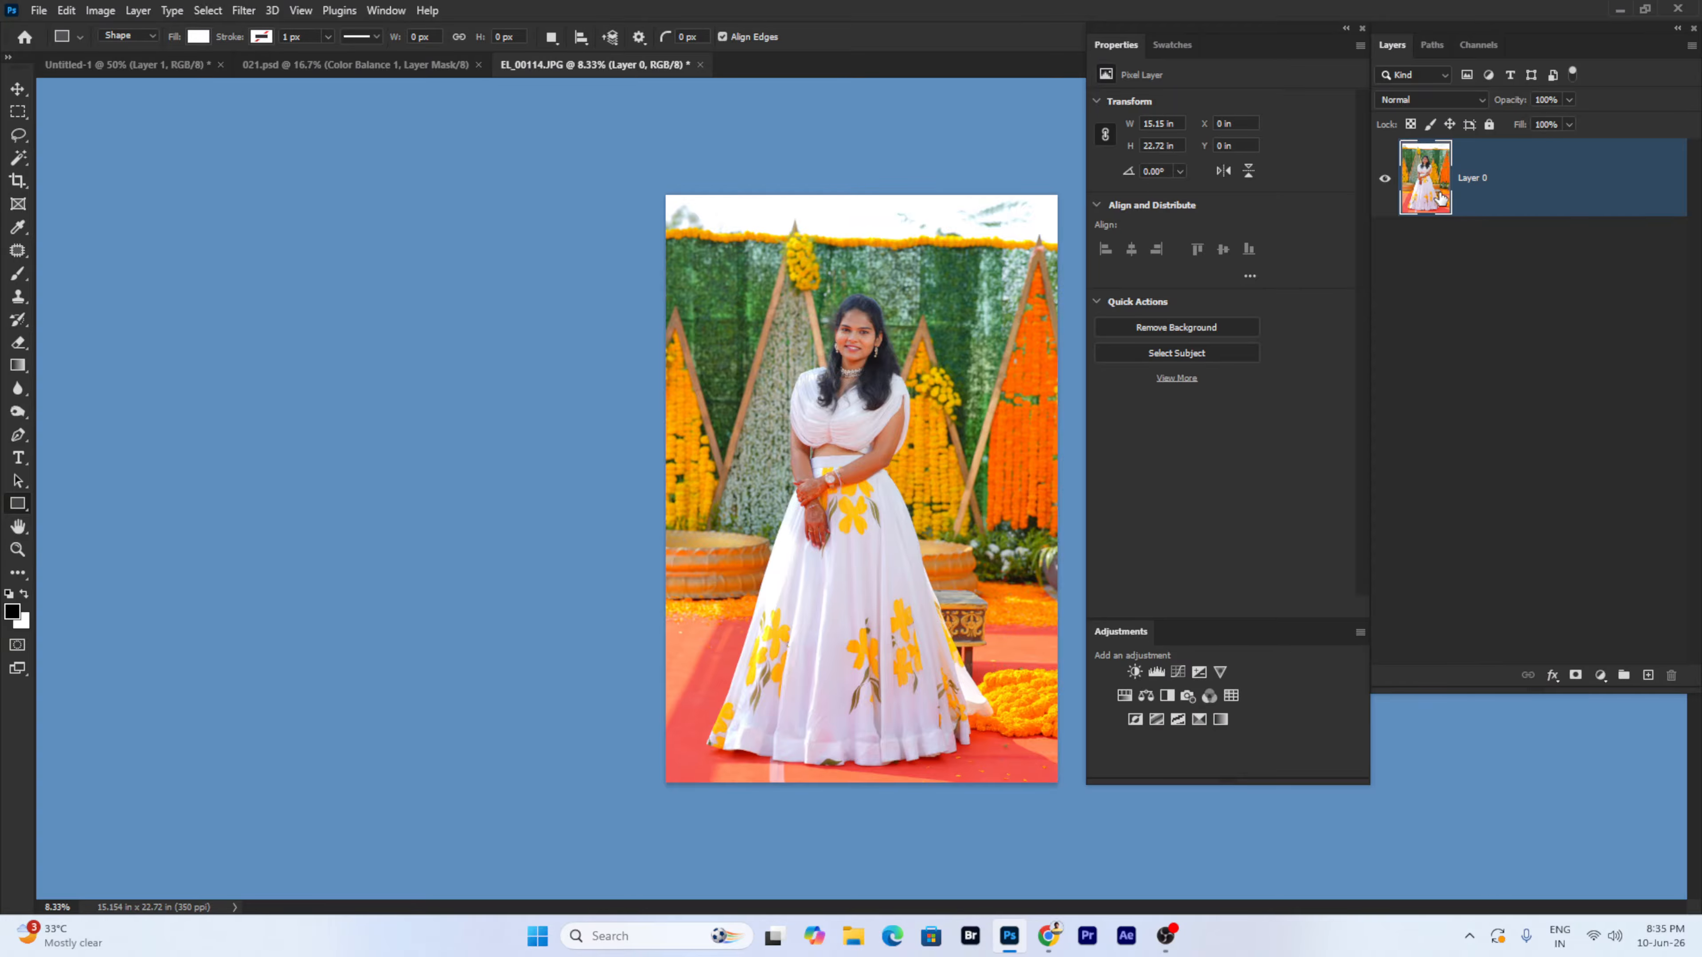
- Undo the unlock, then convert the Background to Layer 0 via Layer > New > Layer from Background
{"action": "left_click", "coordinate": [138, 10]}
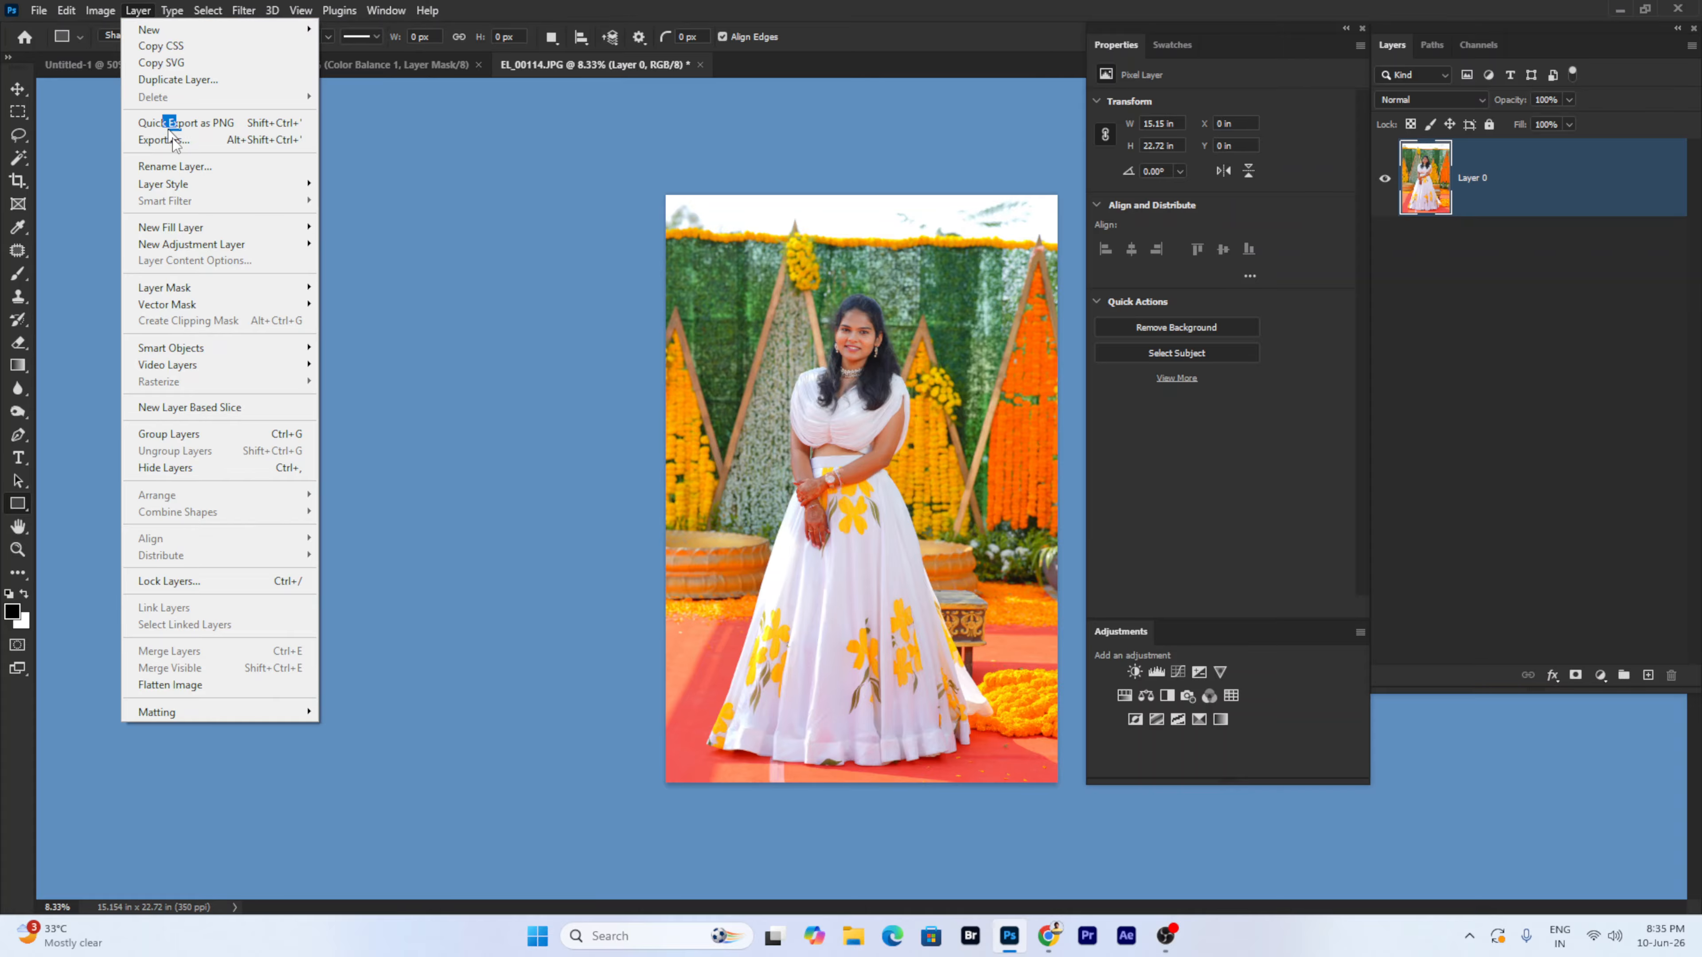
{"action": "left_click", "coordinate": [789, 306]}
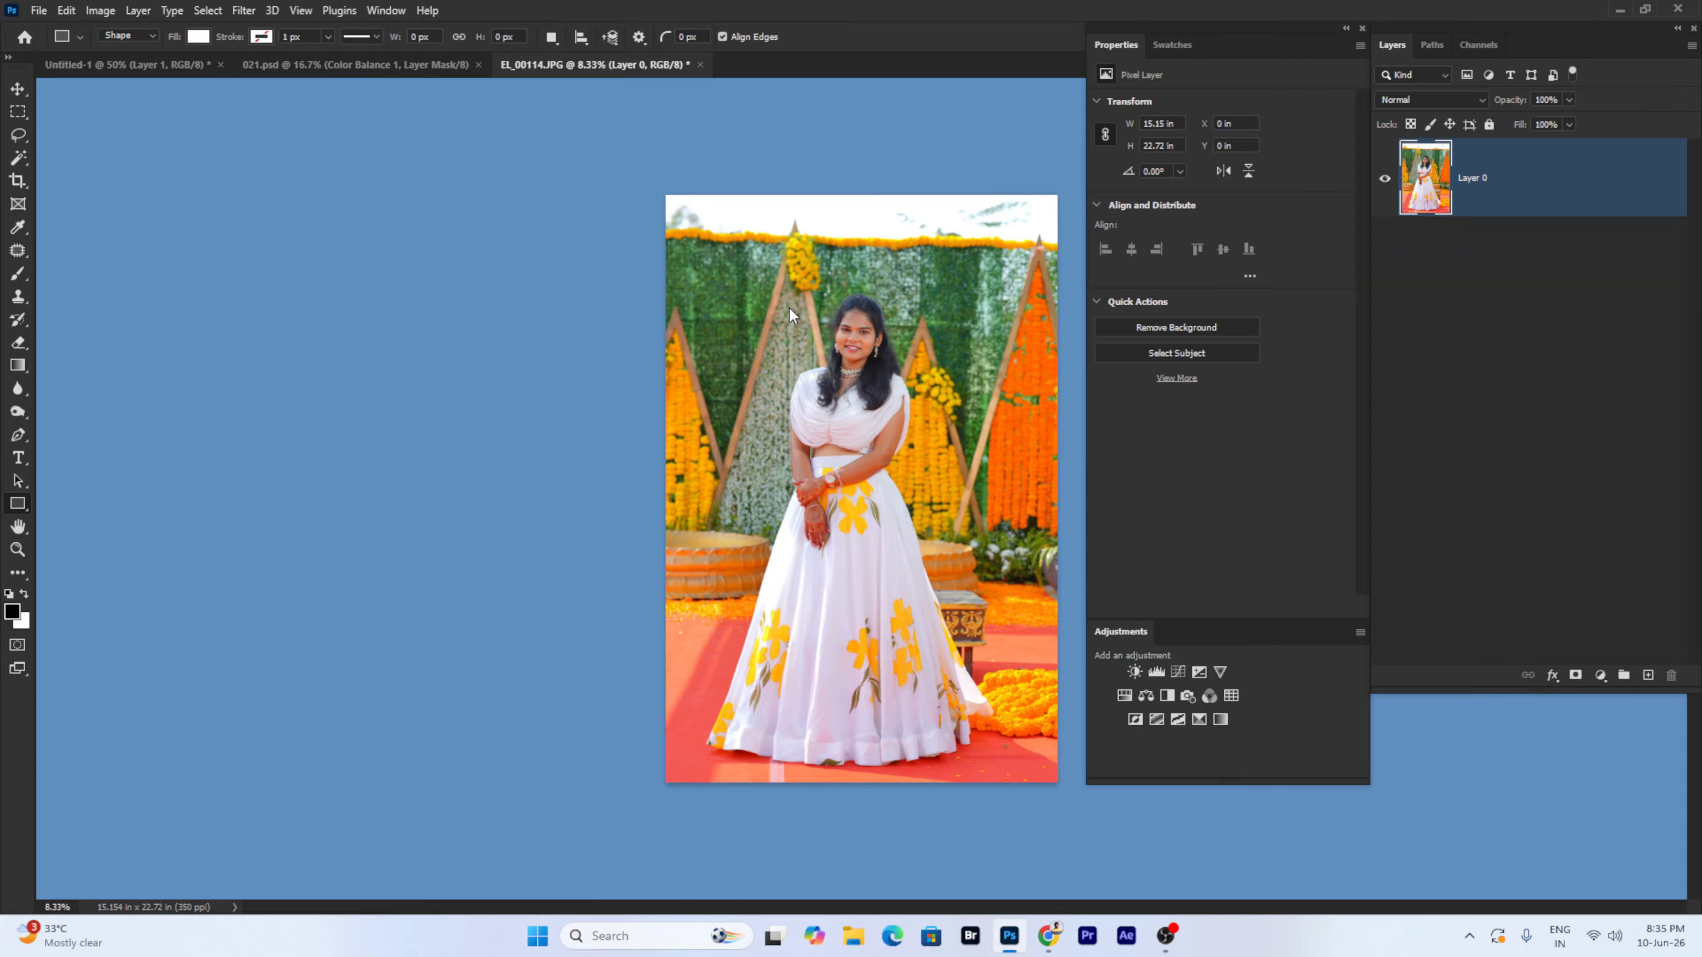
{"action": "key", "text": "ctrl+z"}
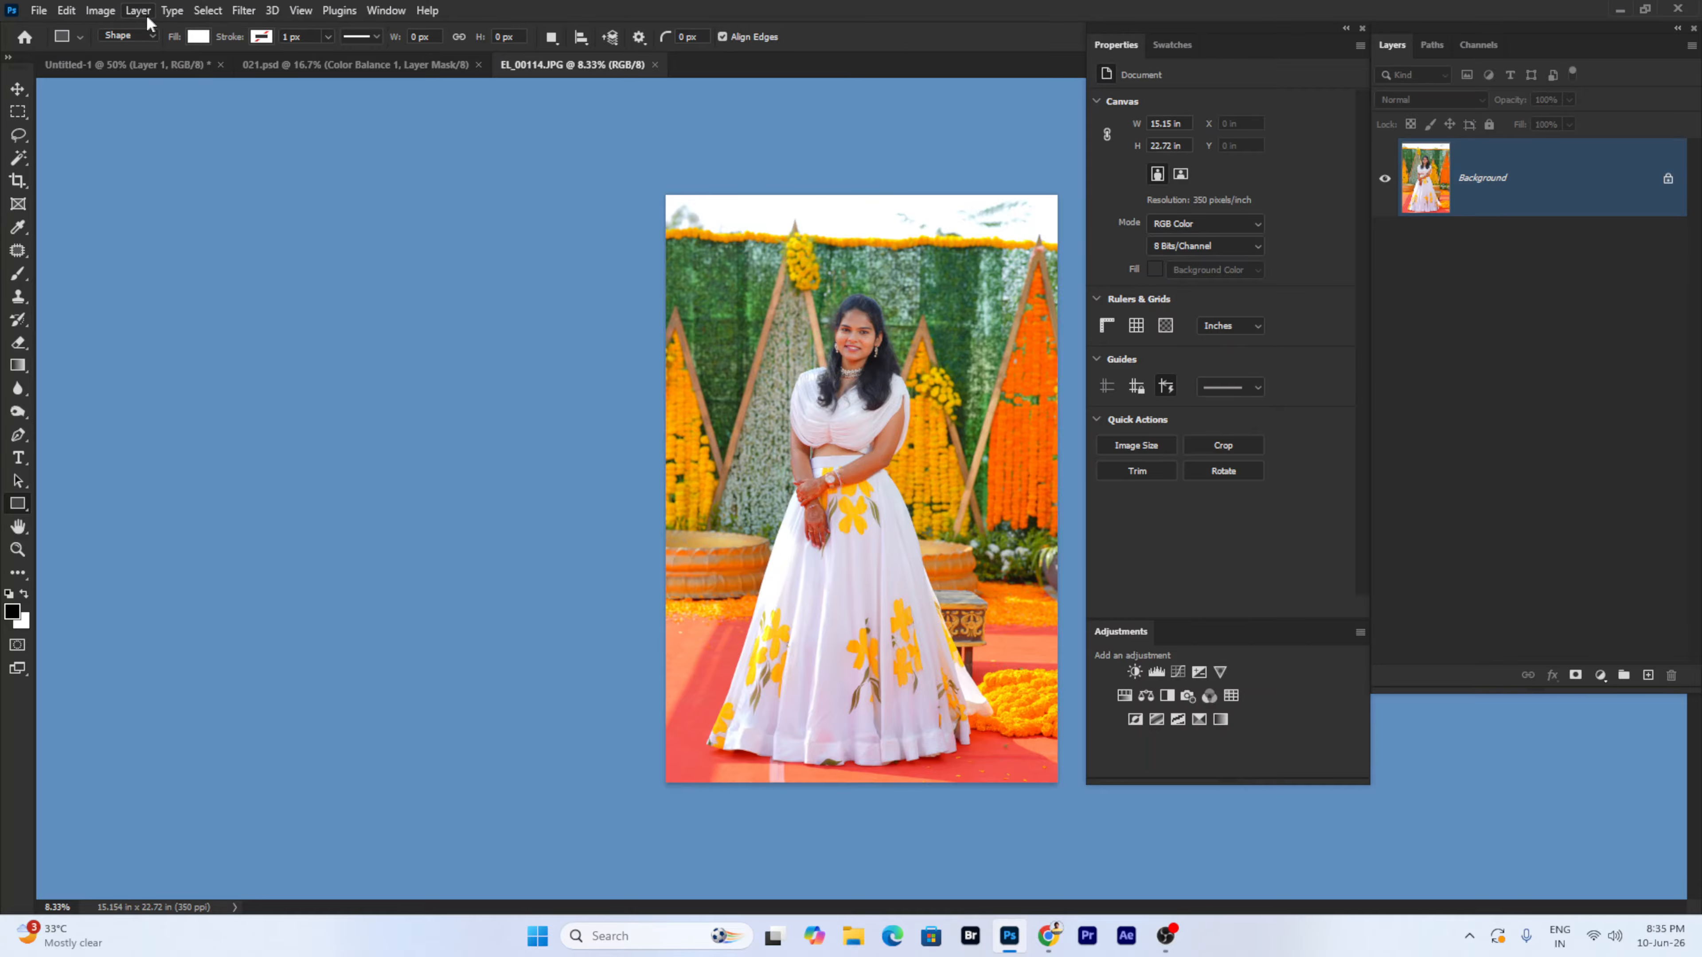
{"action": "left_click", "coordinate": [139, 12]}
{"action": "mouse_move", "coordinate": [152, 30]}
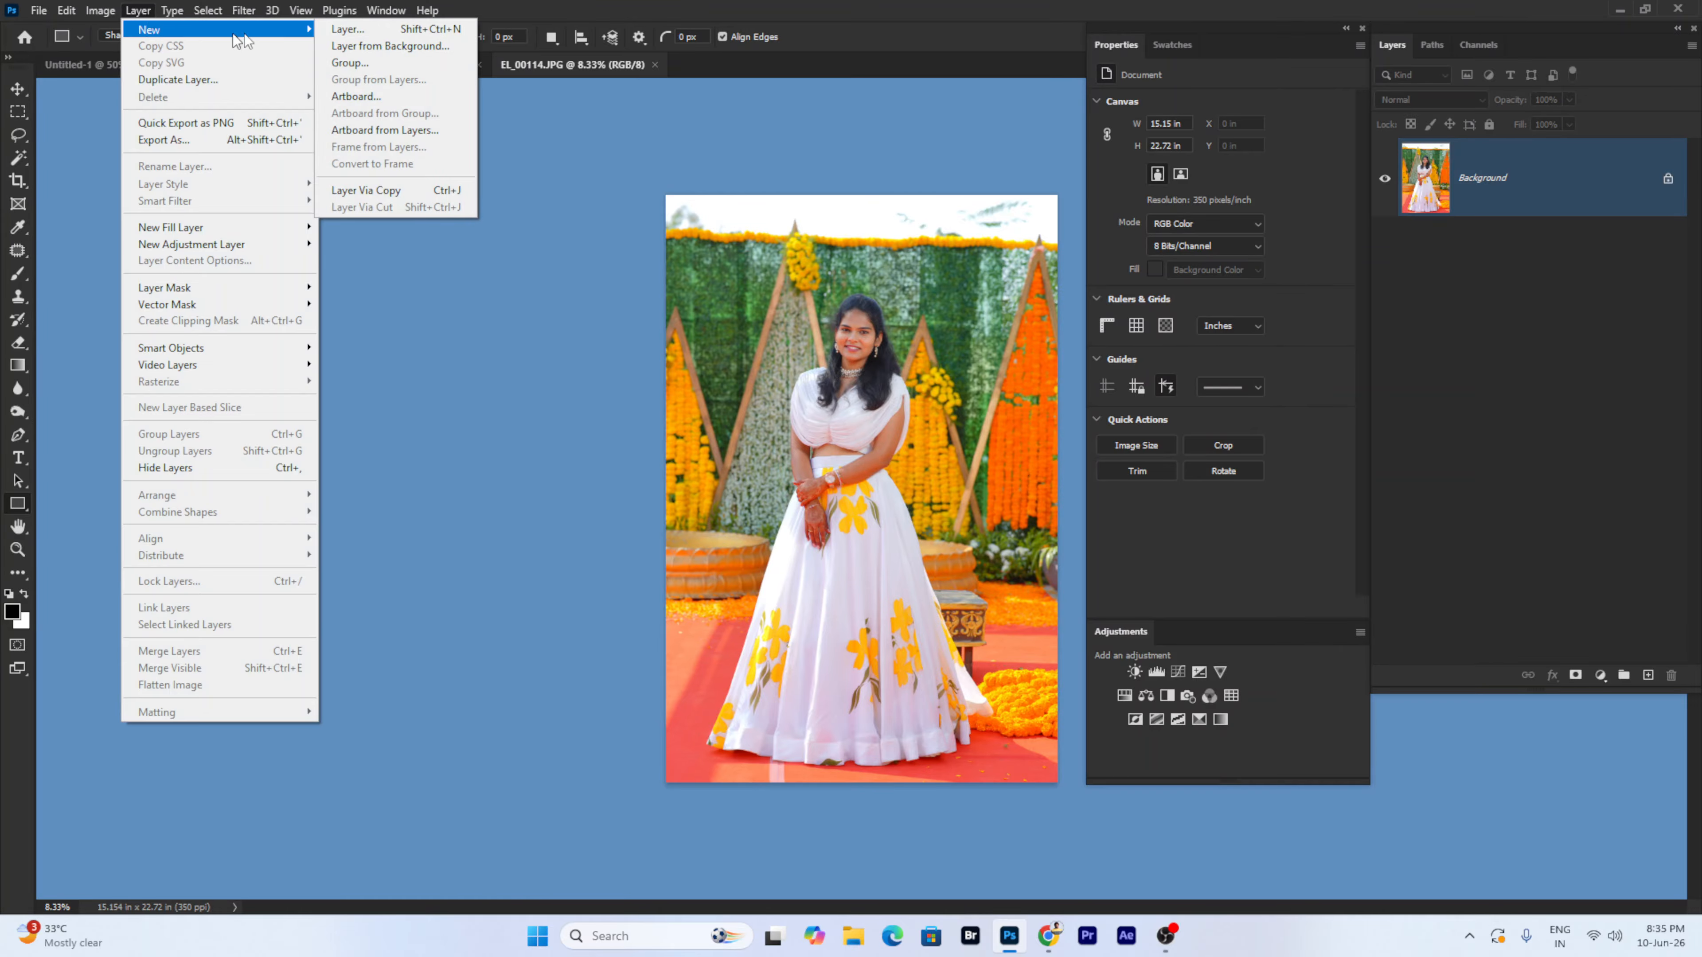
{"action": "left_click", "coordinate": [359, 49]}
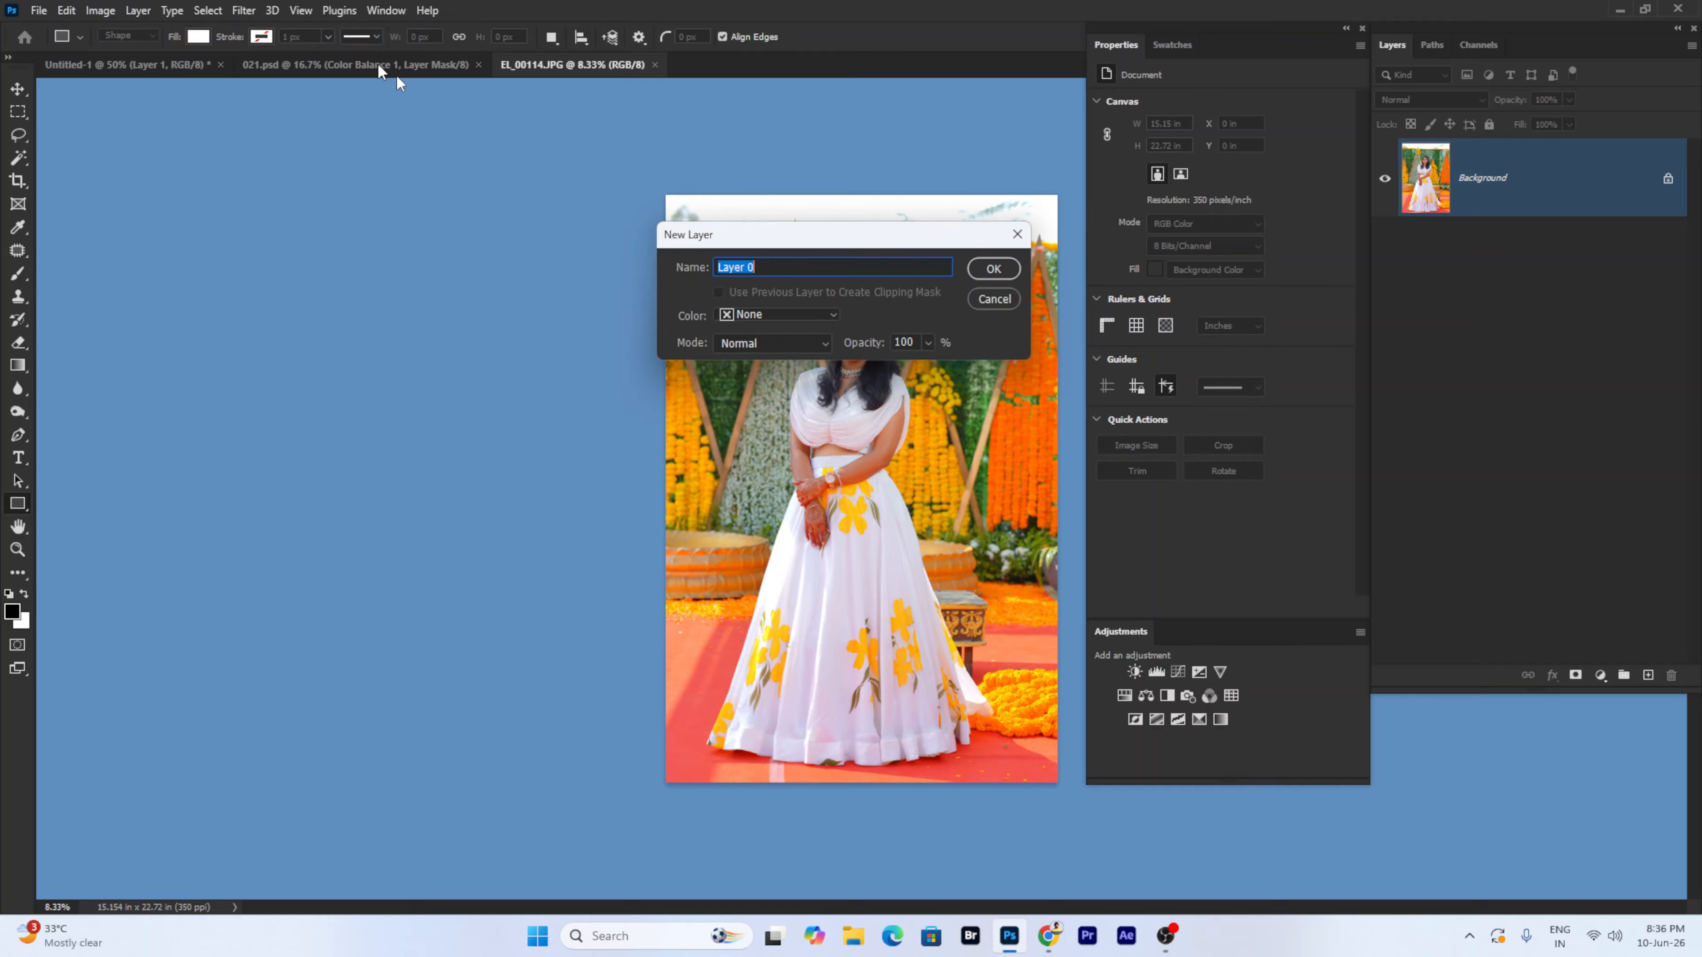
{"action": "left_click", "coordinate": [993, 269]}
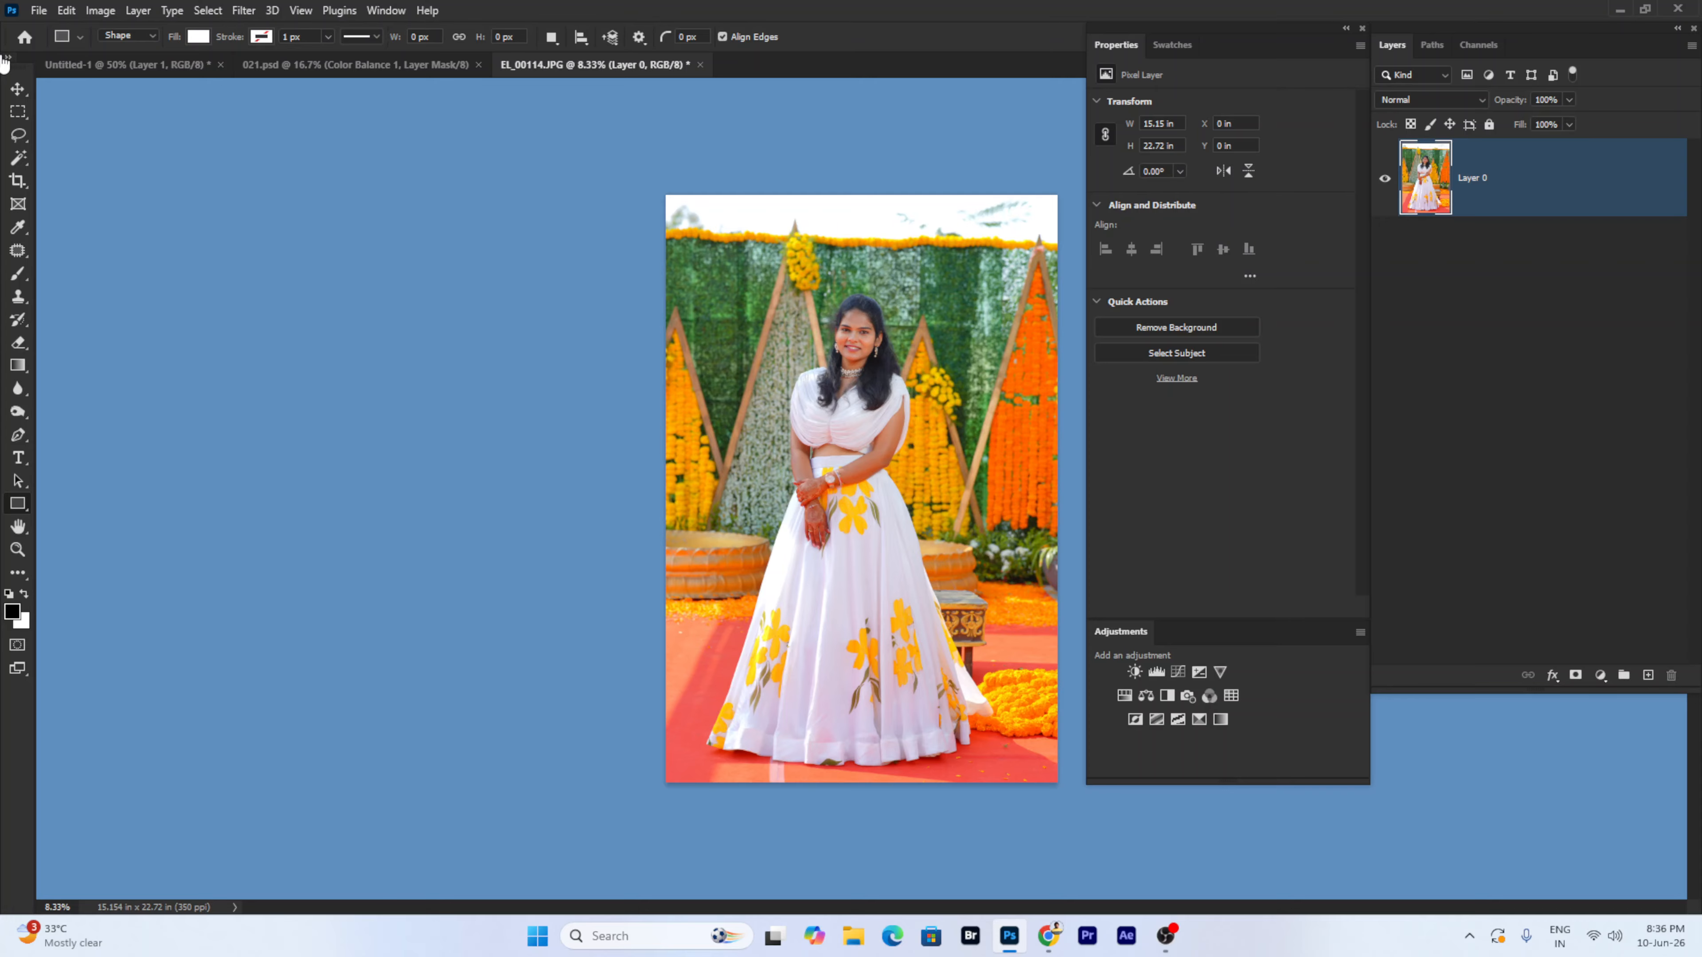
- Browse the layer menu and close it without choosing a command
{"action": "left_click", "coordinate": [94, 11]}
{"action": "mouse_move", "coordinate": [134, 12]}
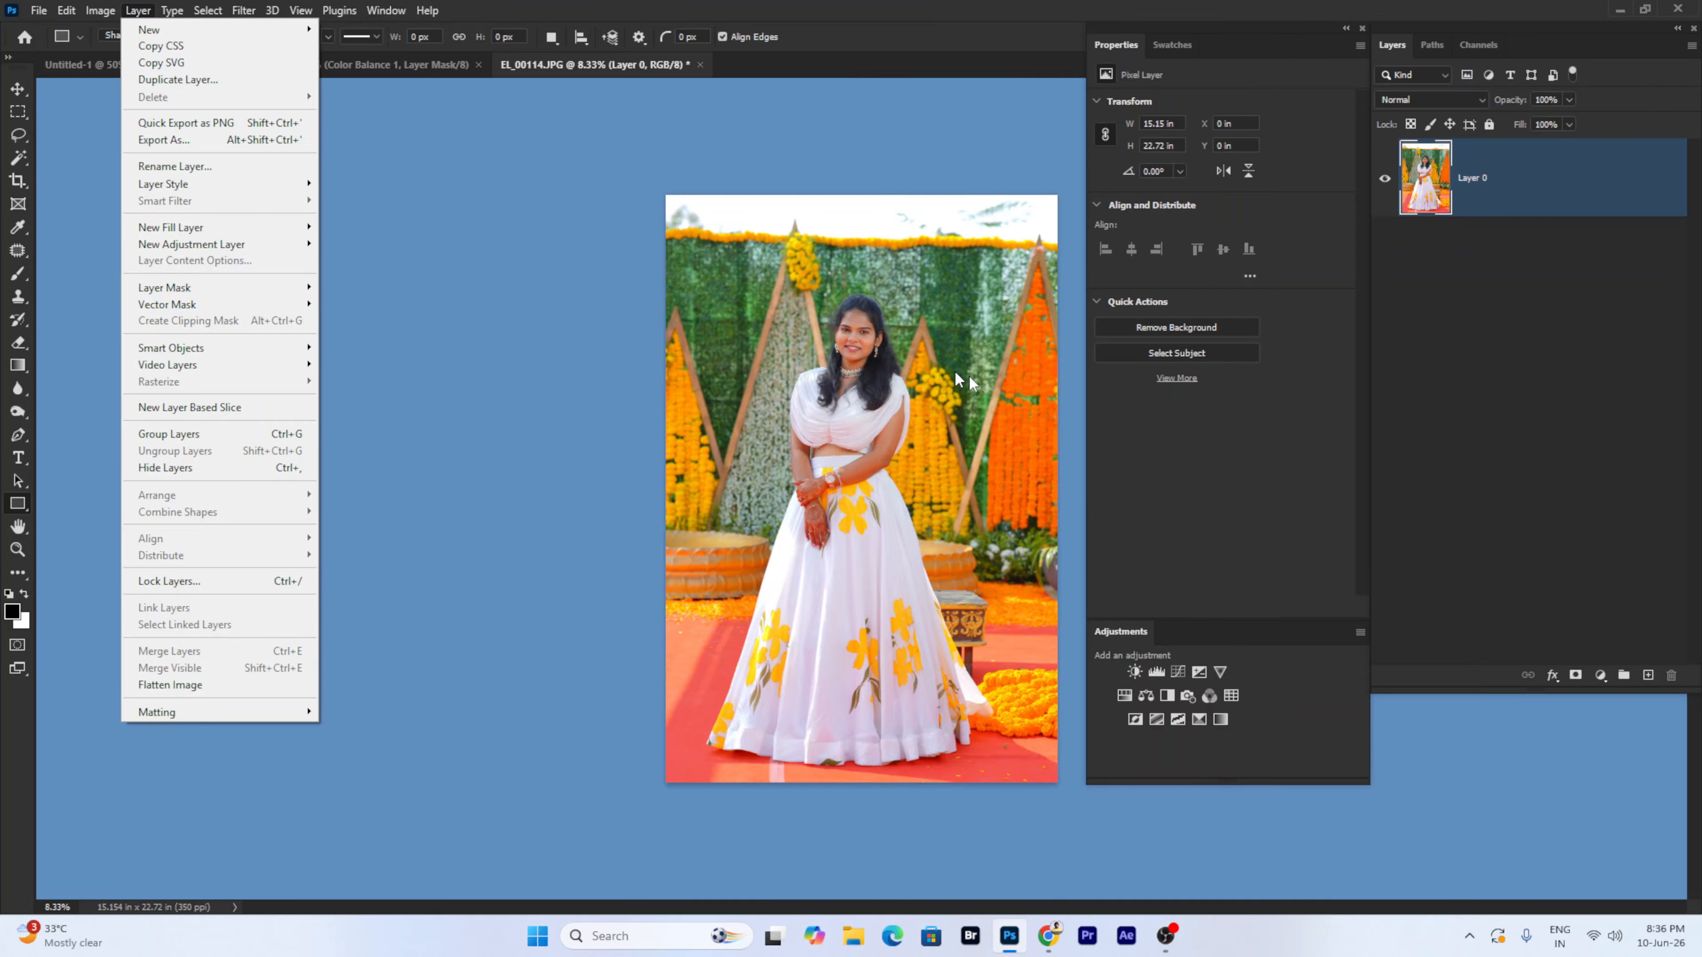
{"action": "left_click", "coordinate": [39, 10]}
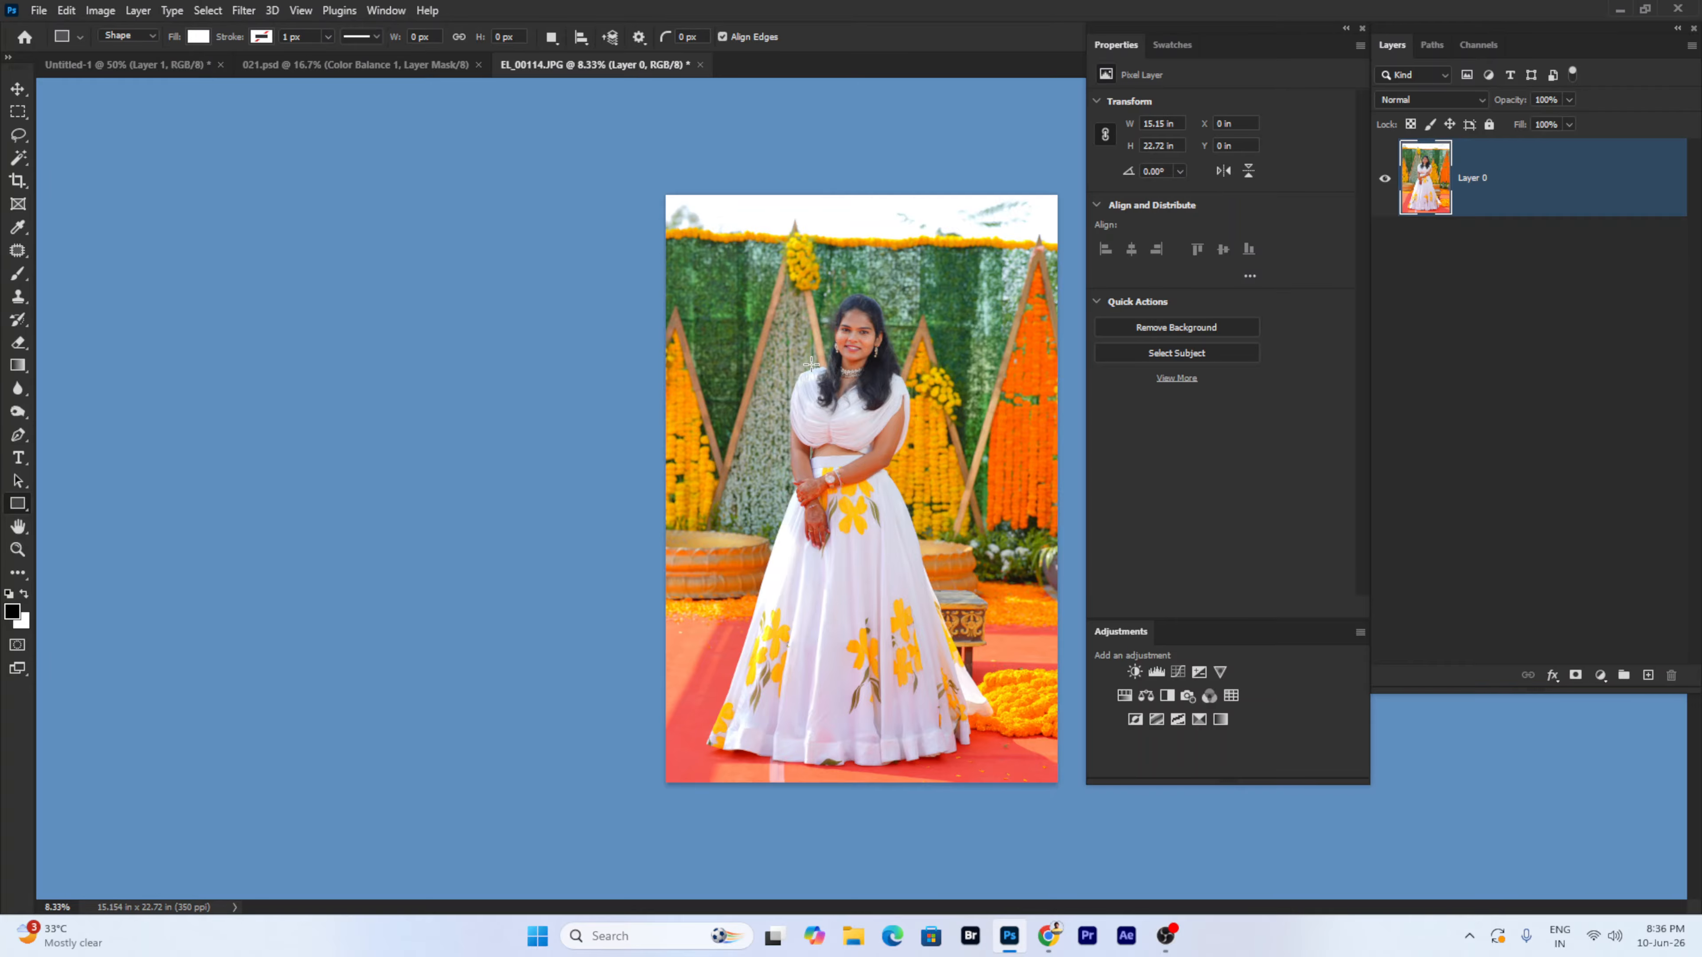
- Return to Untitled-1 and draw a white rectangle near the top-left of the page
{"action": "left_click", "coordinate": [282, 69]}
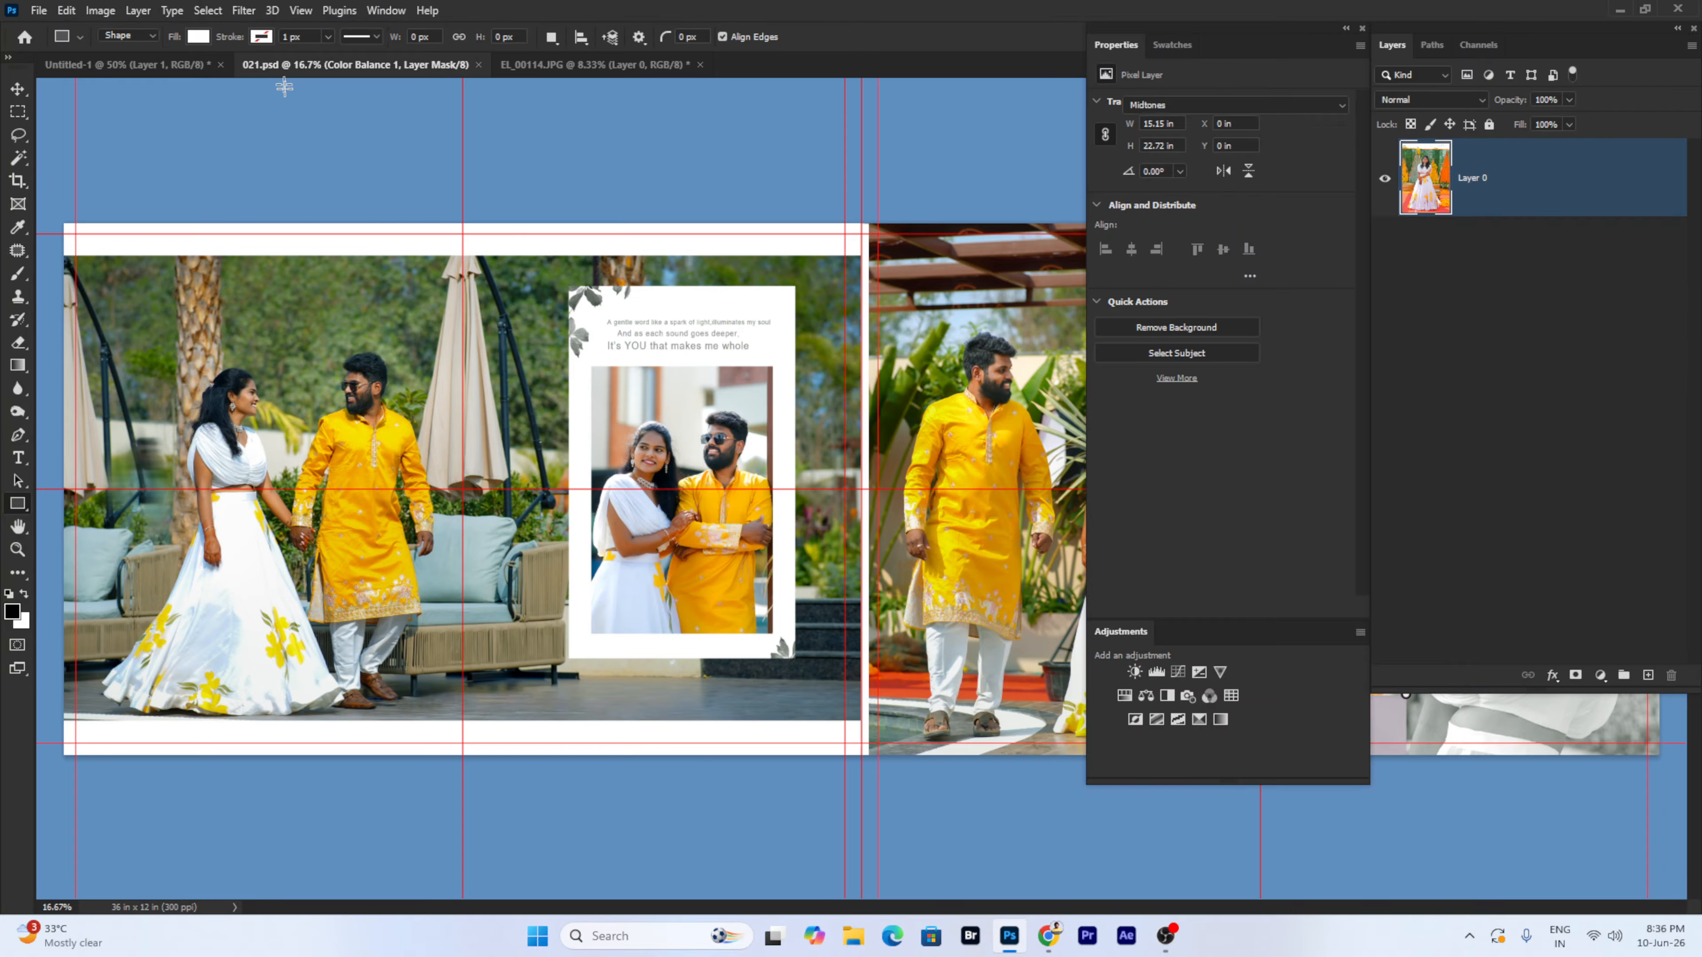
{"action": "left_click", "coordinate": [124, 67]}
{"action": "left_click_drag", "start_coordinate": [373, 198], "coordinate": [660, 431]}
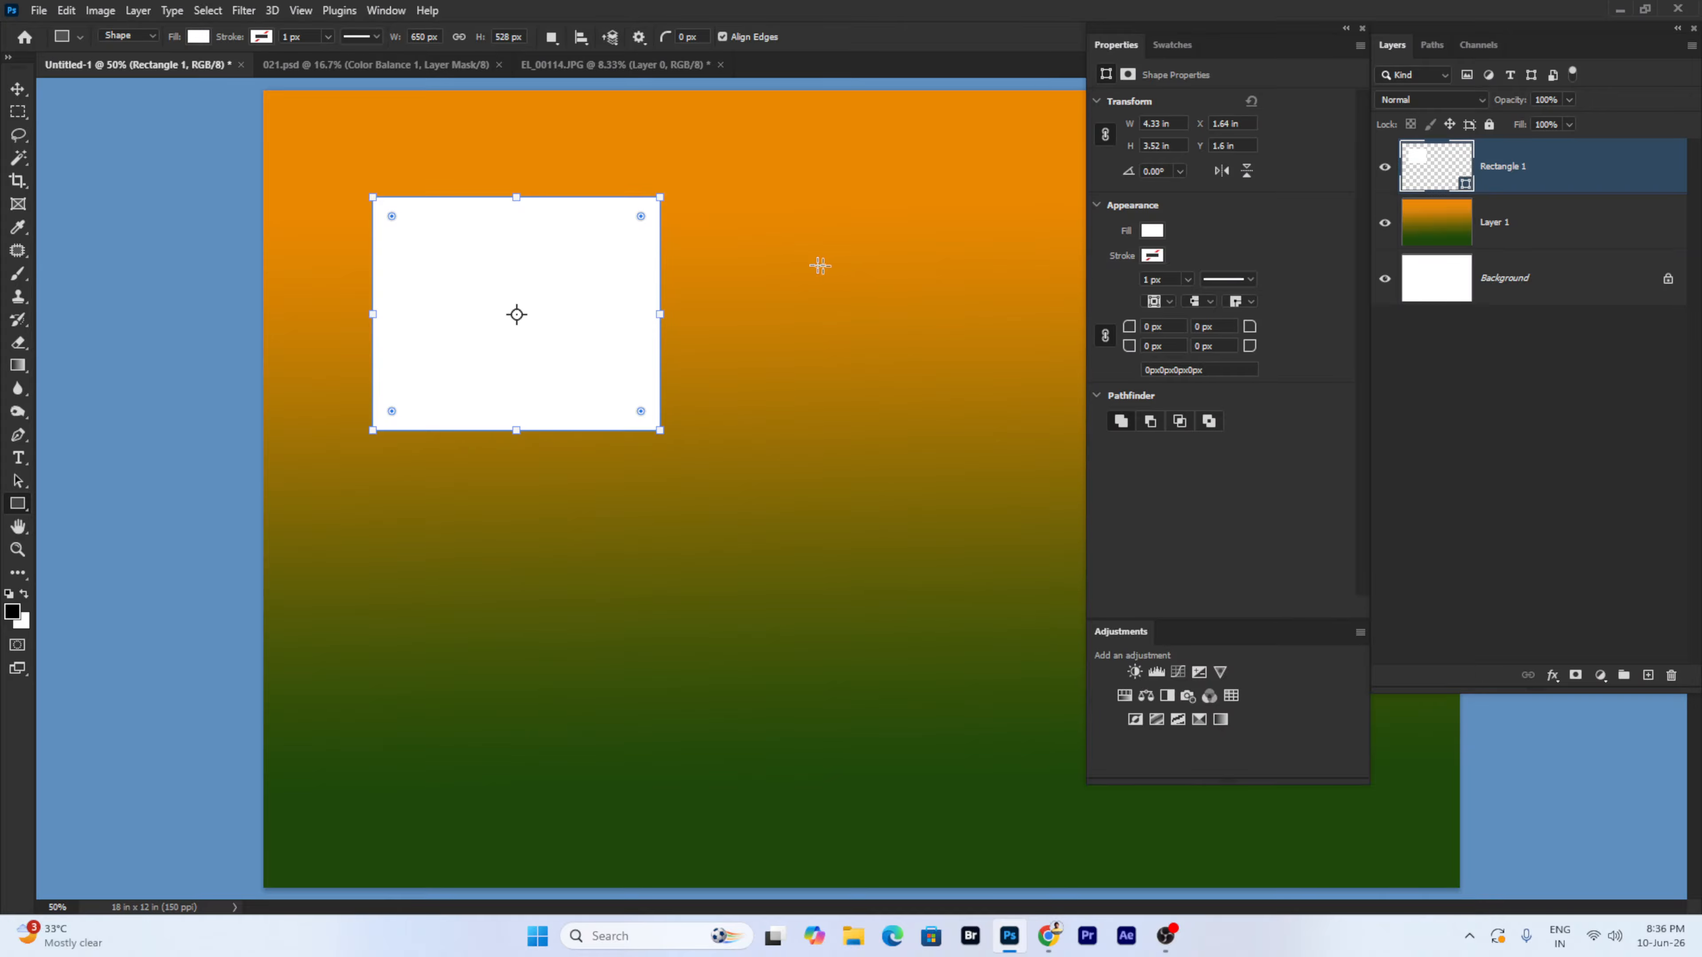
- Duplicate Rectangle 1 and move the copy just to the right of the original
{"action": "right_click", "coordinate": [1535, 173]}
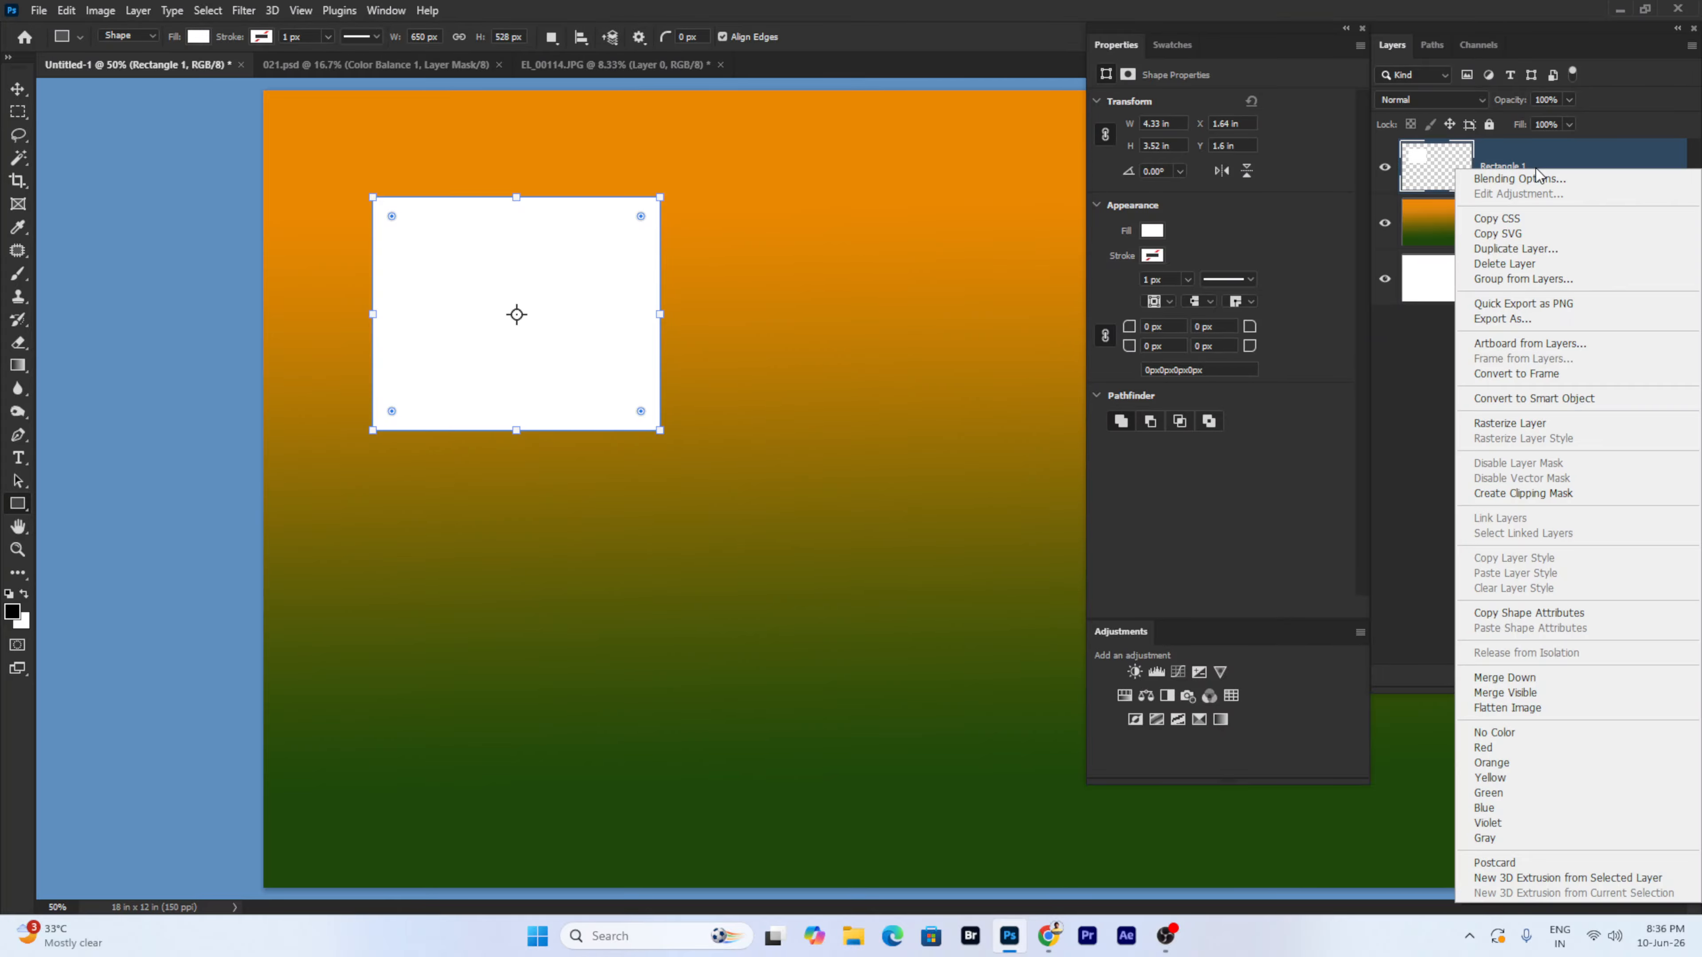
{"action": "left_click", "coordinate": [1550, 249]}
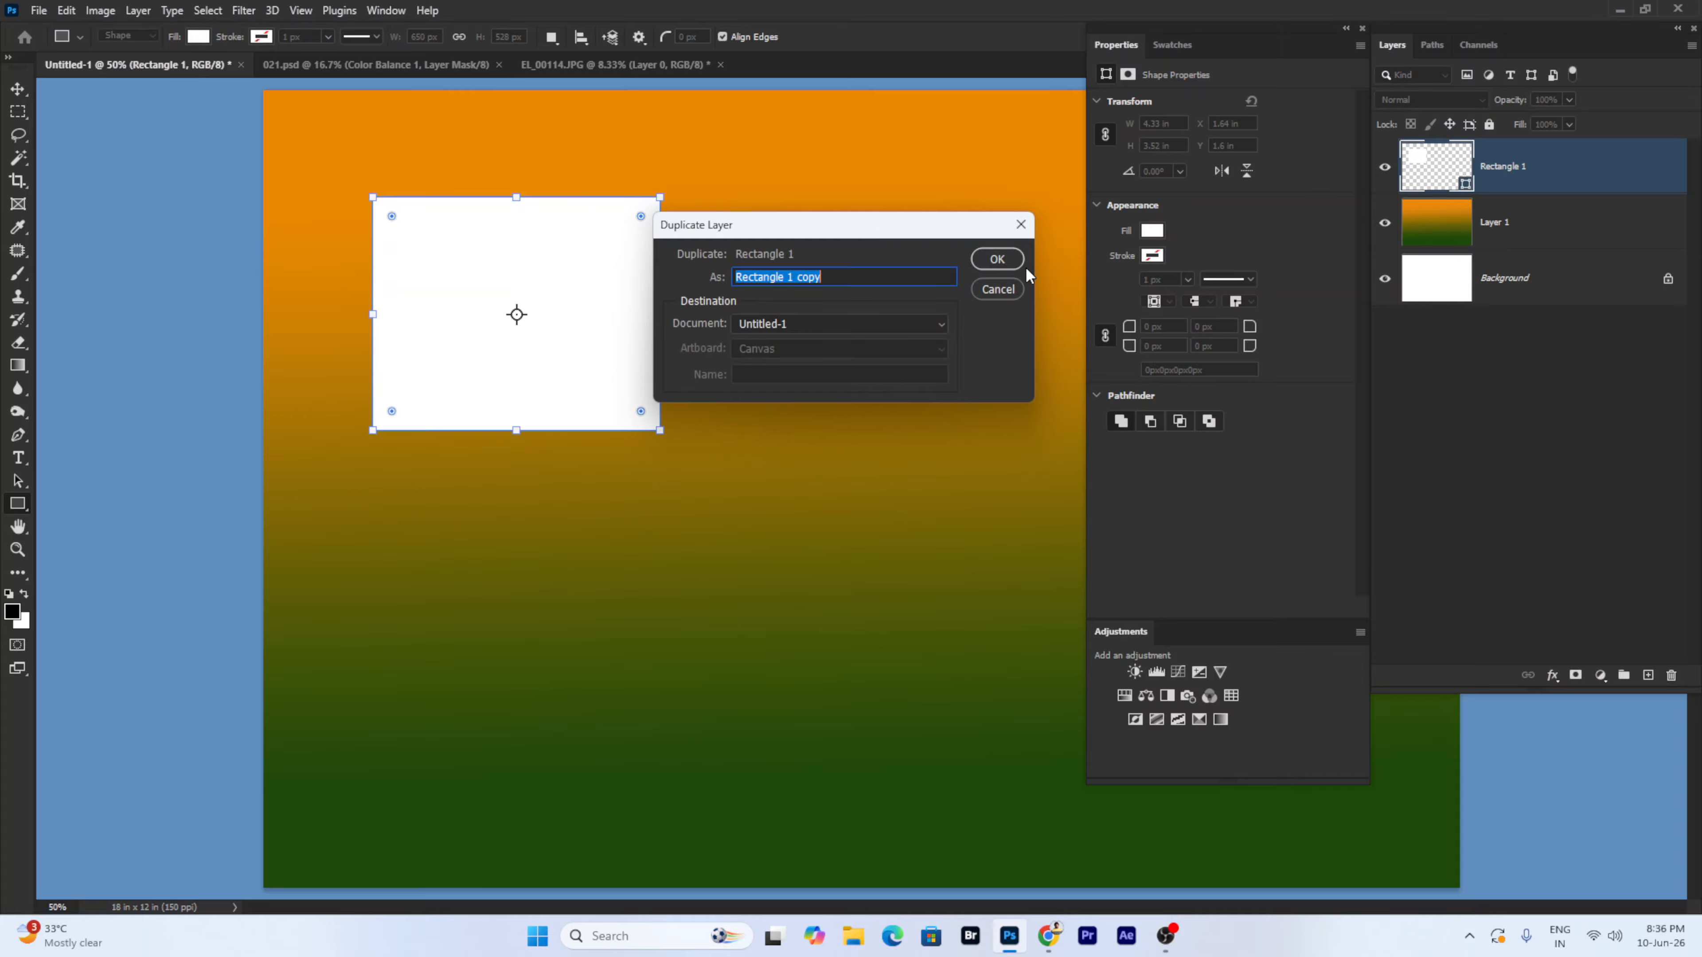
{"action": "left_click", "coordinate": [1000, 260]}
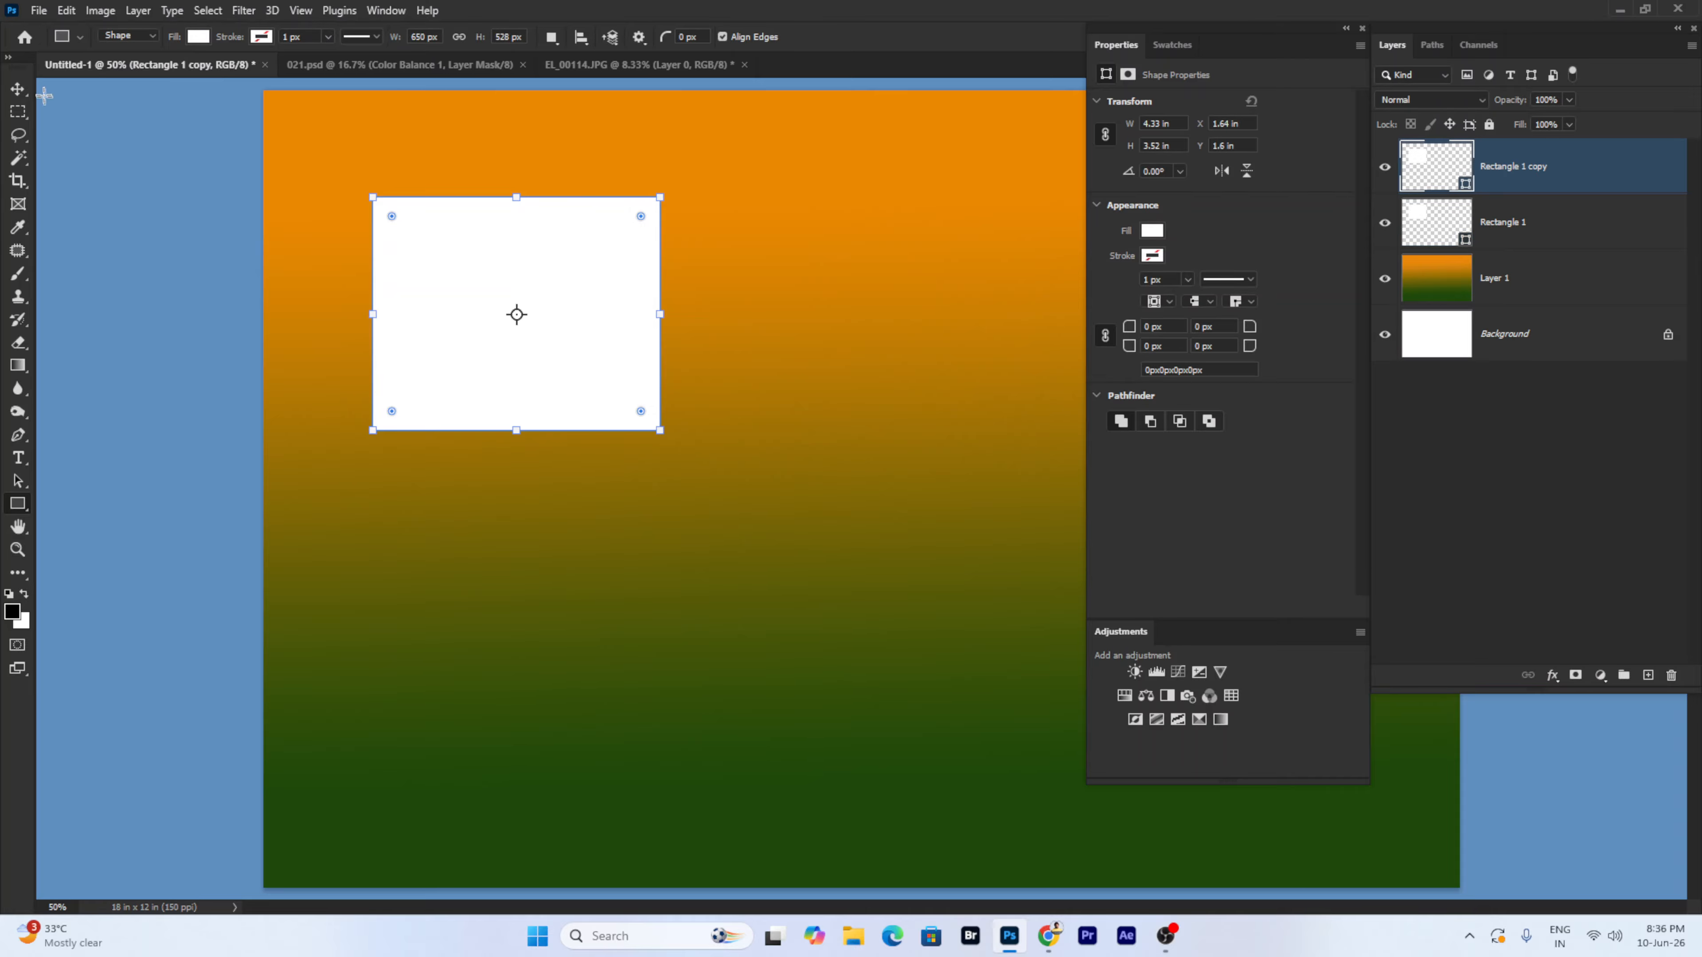
{"action": "left_click", "coordinate": [17, 88]}
{"action": "left_click_drag", "start_coordinate": [498, 295], "coordinate": [794, 296]}
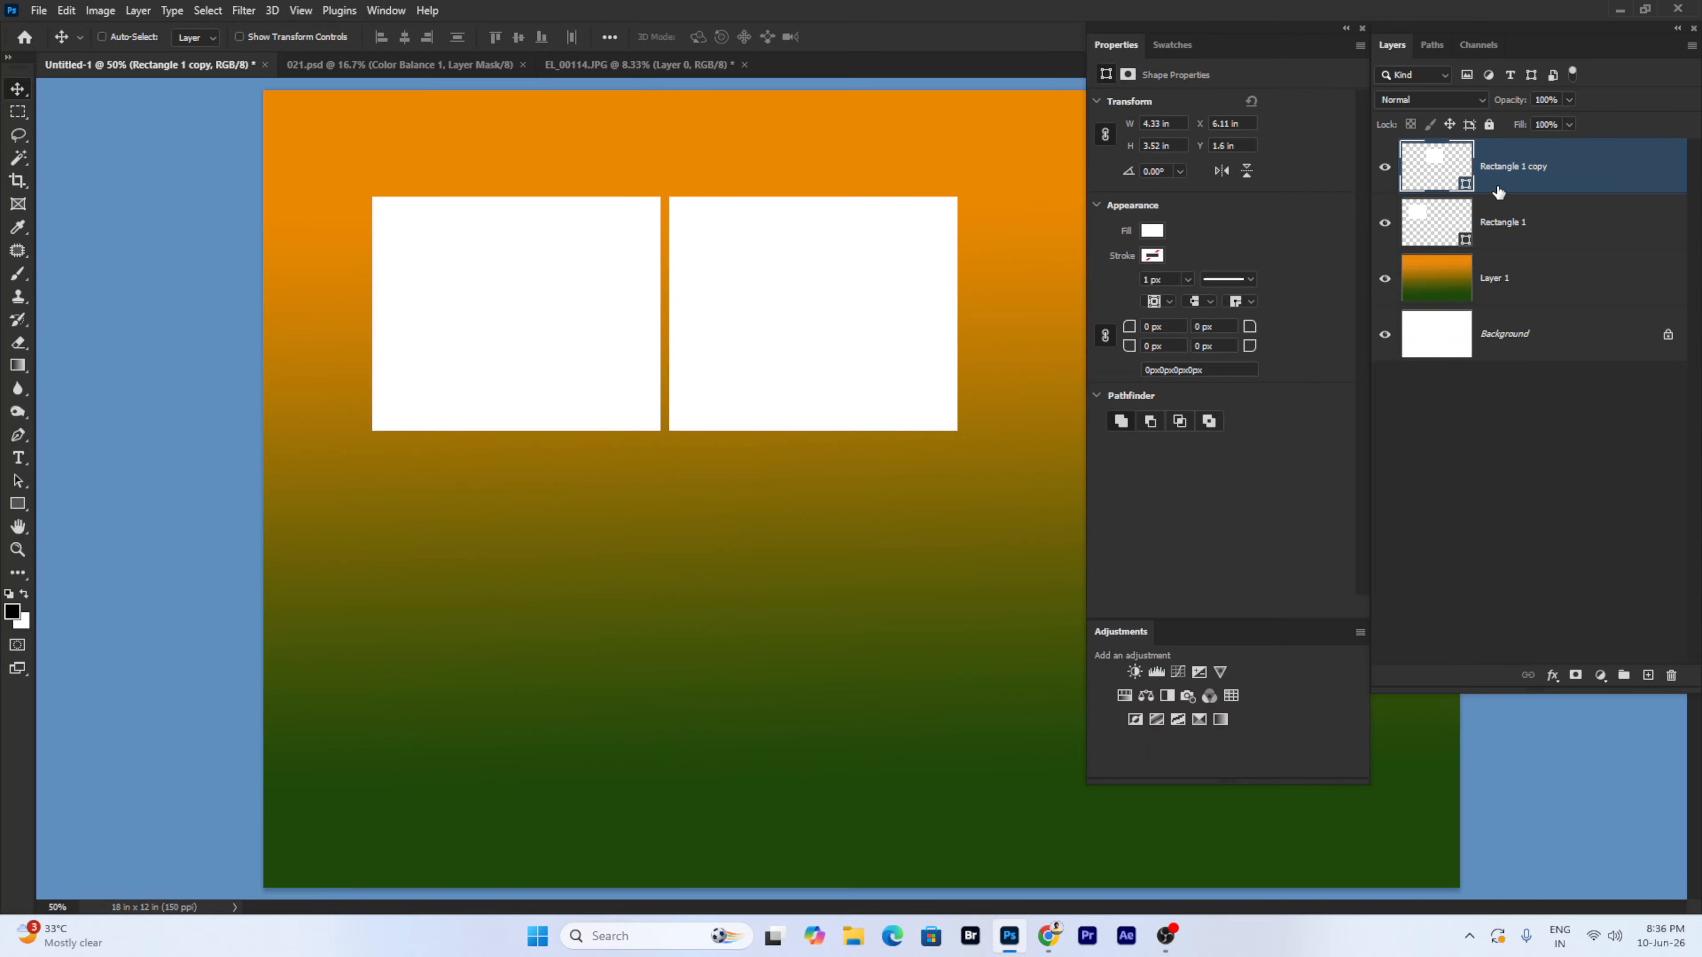
- Duplicate Rectangle 1 copy and move the new copy below the right rectangle
{"action": "right_click", "coordinate": [813, 290]}
{"action": "left_click", "coordinate": [831, 301]}
{"action": "left_click", "coordinate": [138, 10]}
{"action": "left_click", "coordinate": [169, 80]}
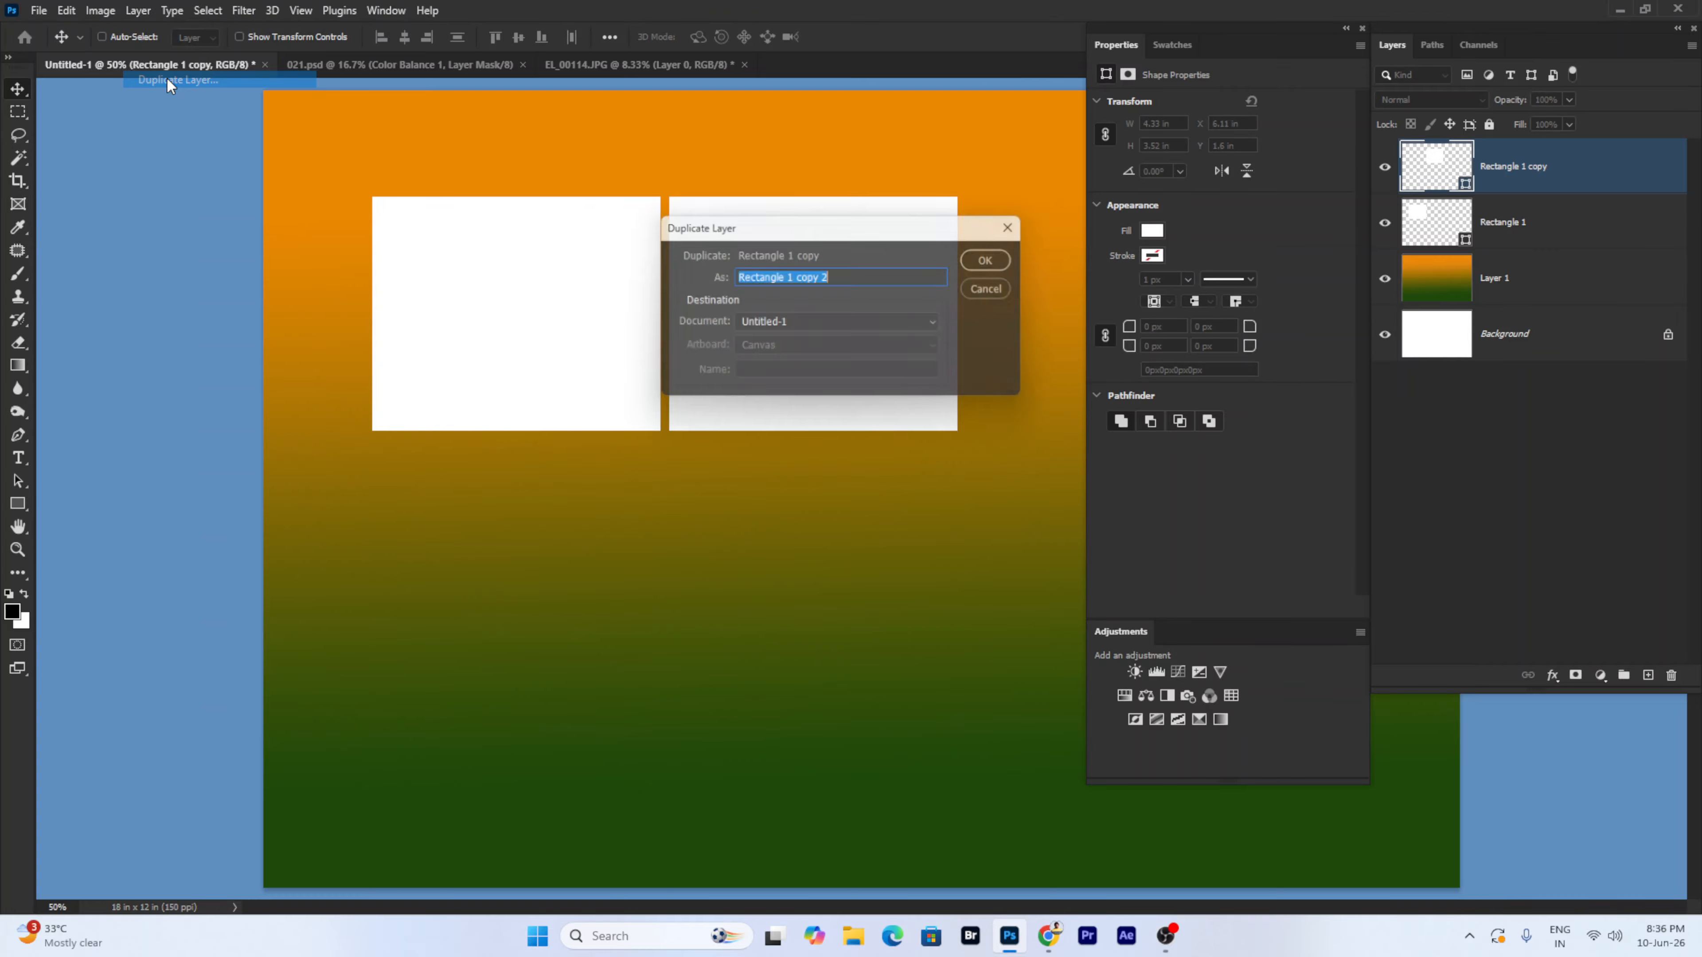
{"action": "left_click", "coordinate": [995, 260]}
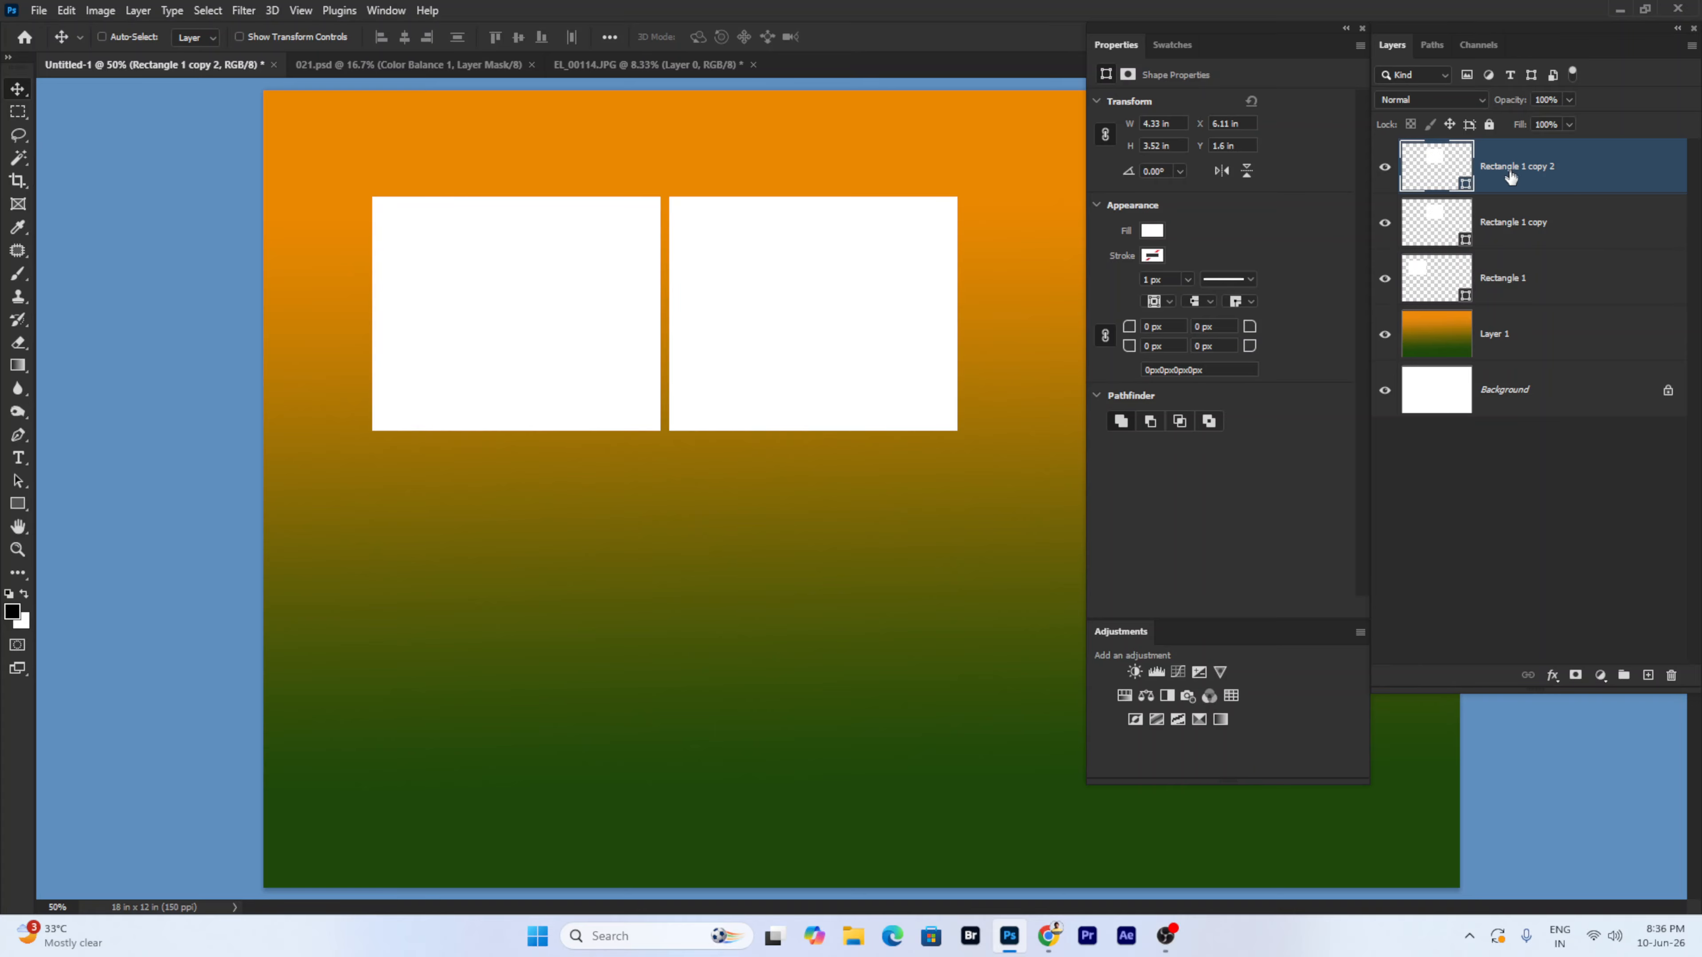
{"action": "left_click_drag", "start_coordinate": [839, 289], "coordinate": [836, 528]}
- Delete the bottom rectangle, Rectangle 1 copy 2, with the Layers trash icon
{"action": "left_click", "coordinate": [138, 10]}
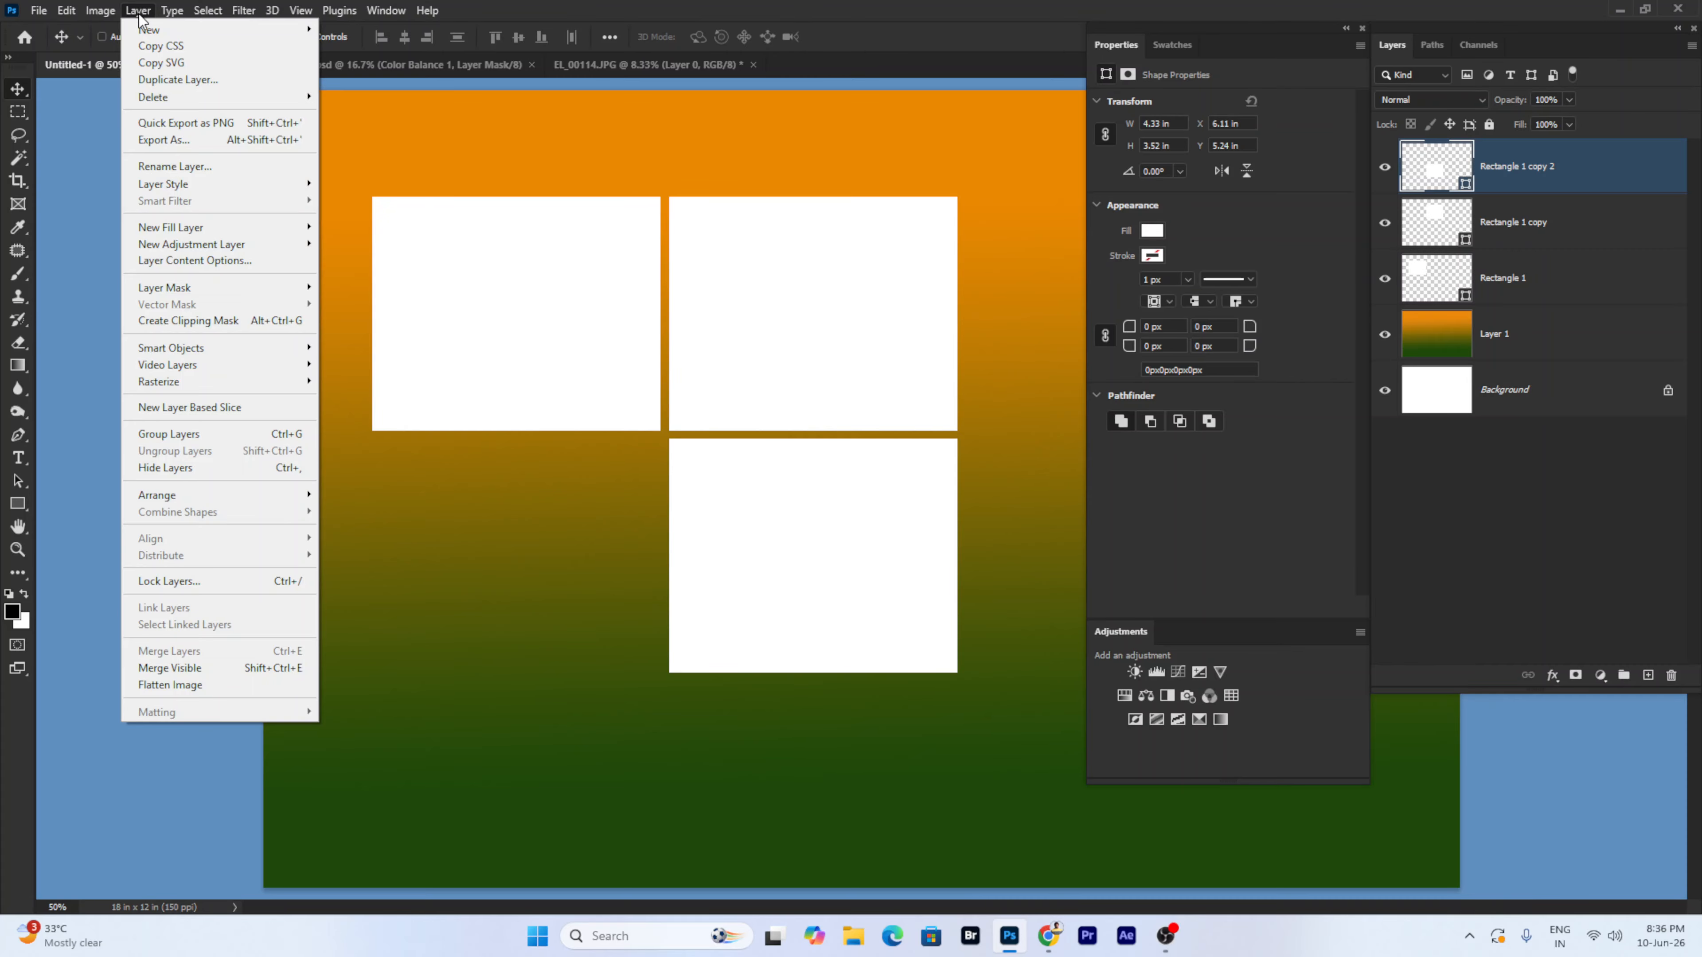
{"action": "left_click", "coordinate": [653, 337]}
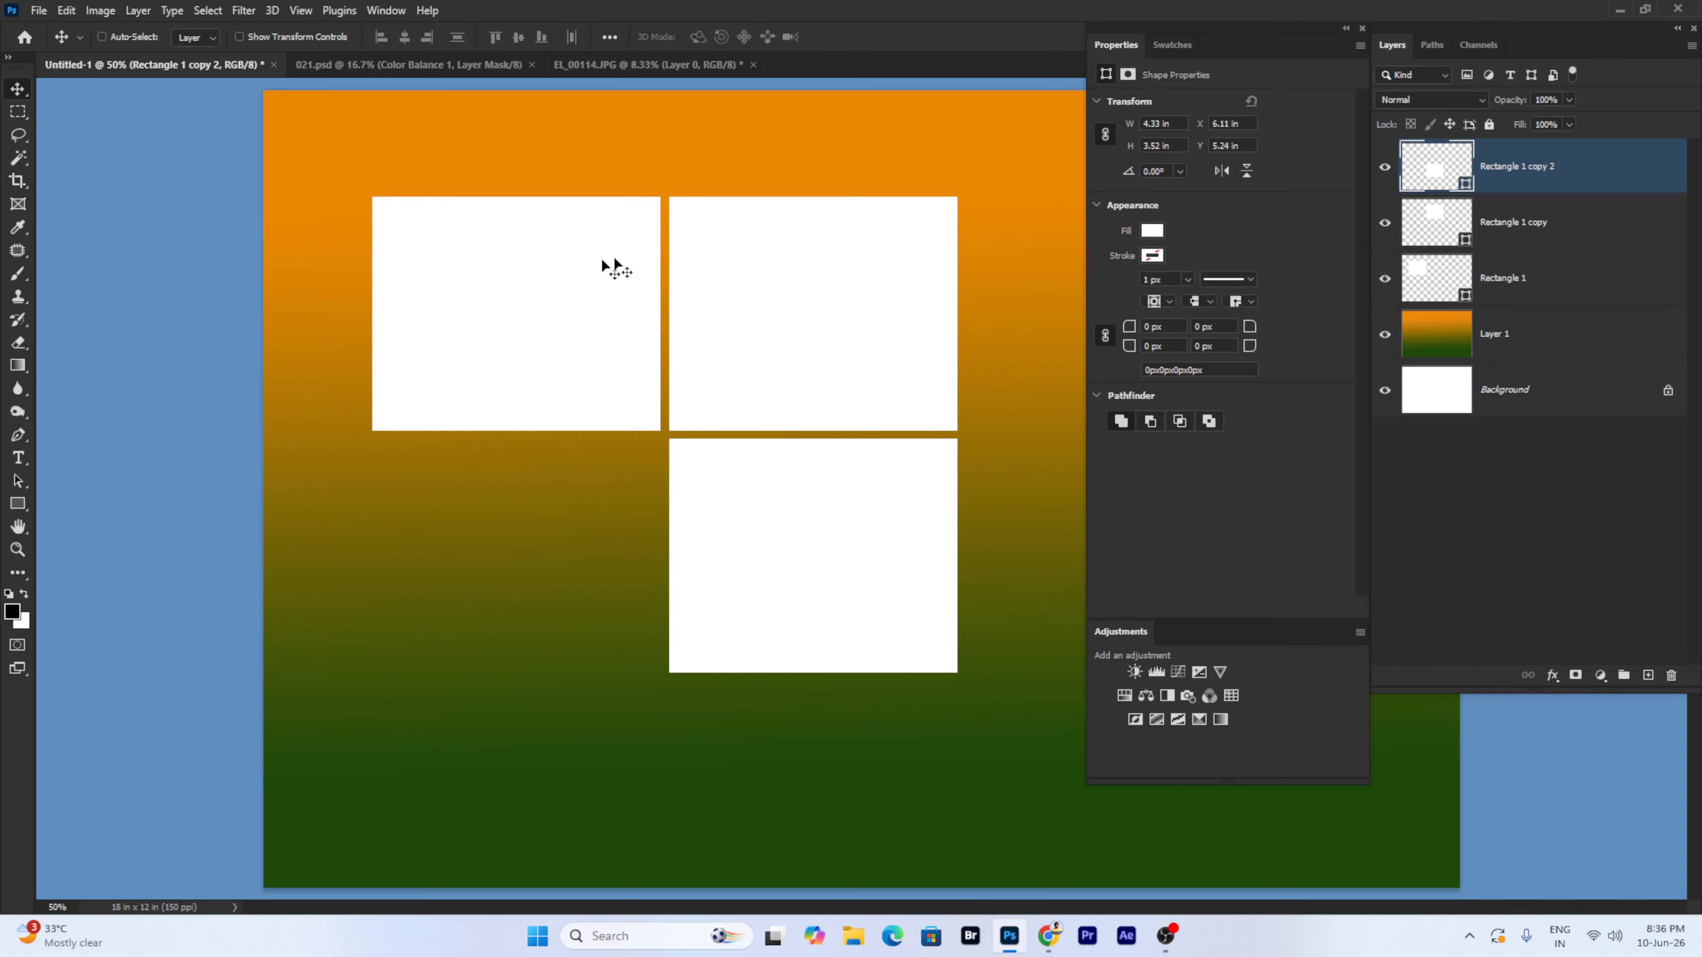
{"action": "right_click", "coordinate": [615, 312]}
{"action": "left_click", "coordinate": [618, 312]}
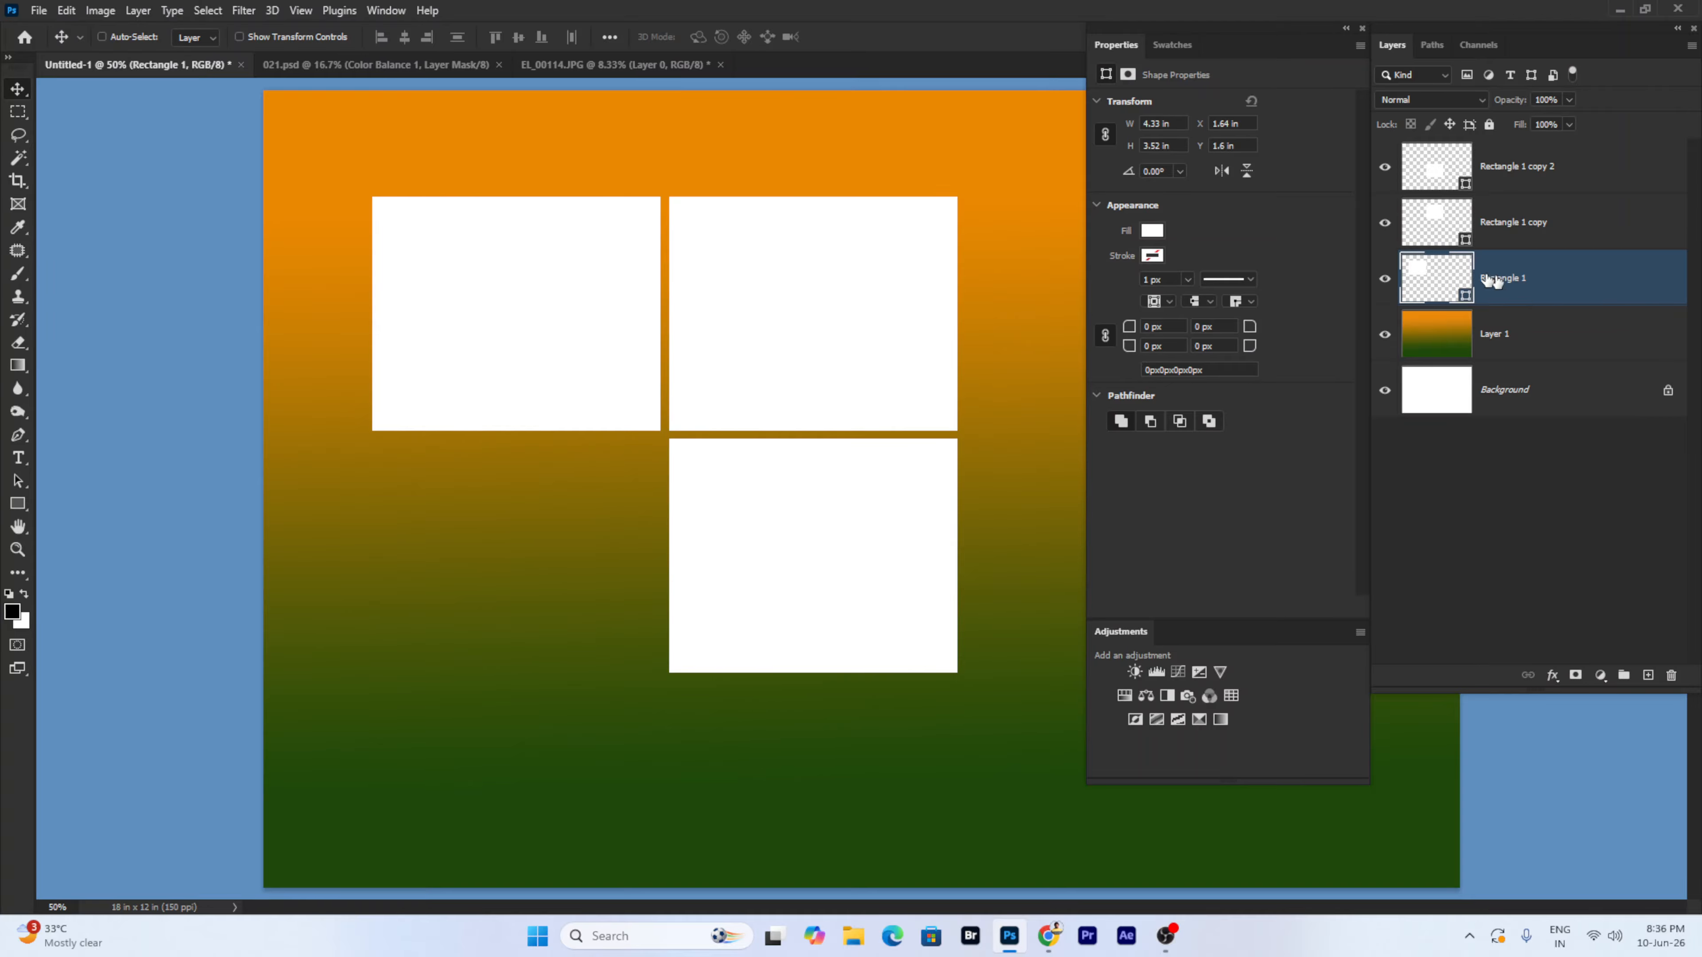
{"action": "right_click", "coordinate": [794, 519]}
{"action": "left_click", "coordinate": [794, 520]}
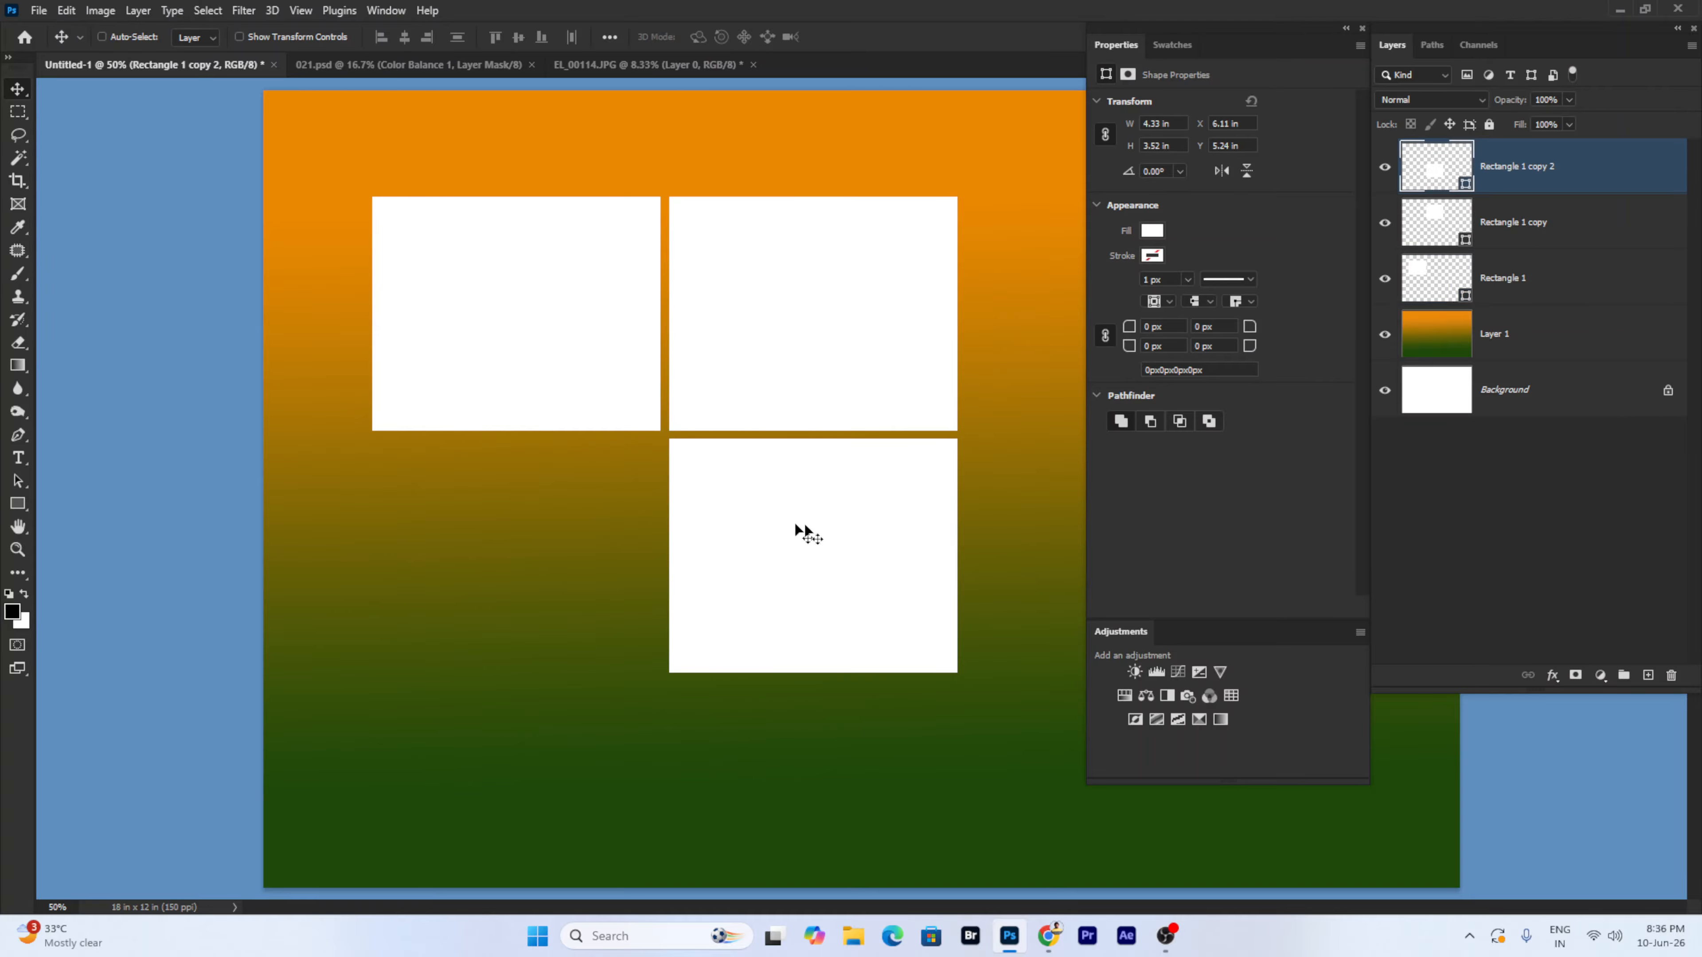
{"action": "left_click", "coordinate": [1672, 676]}
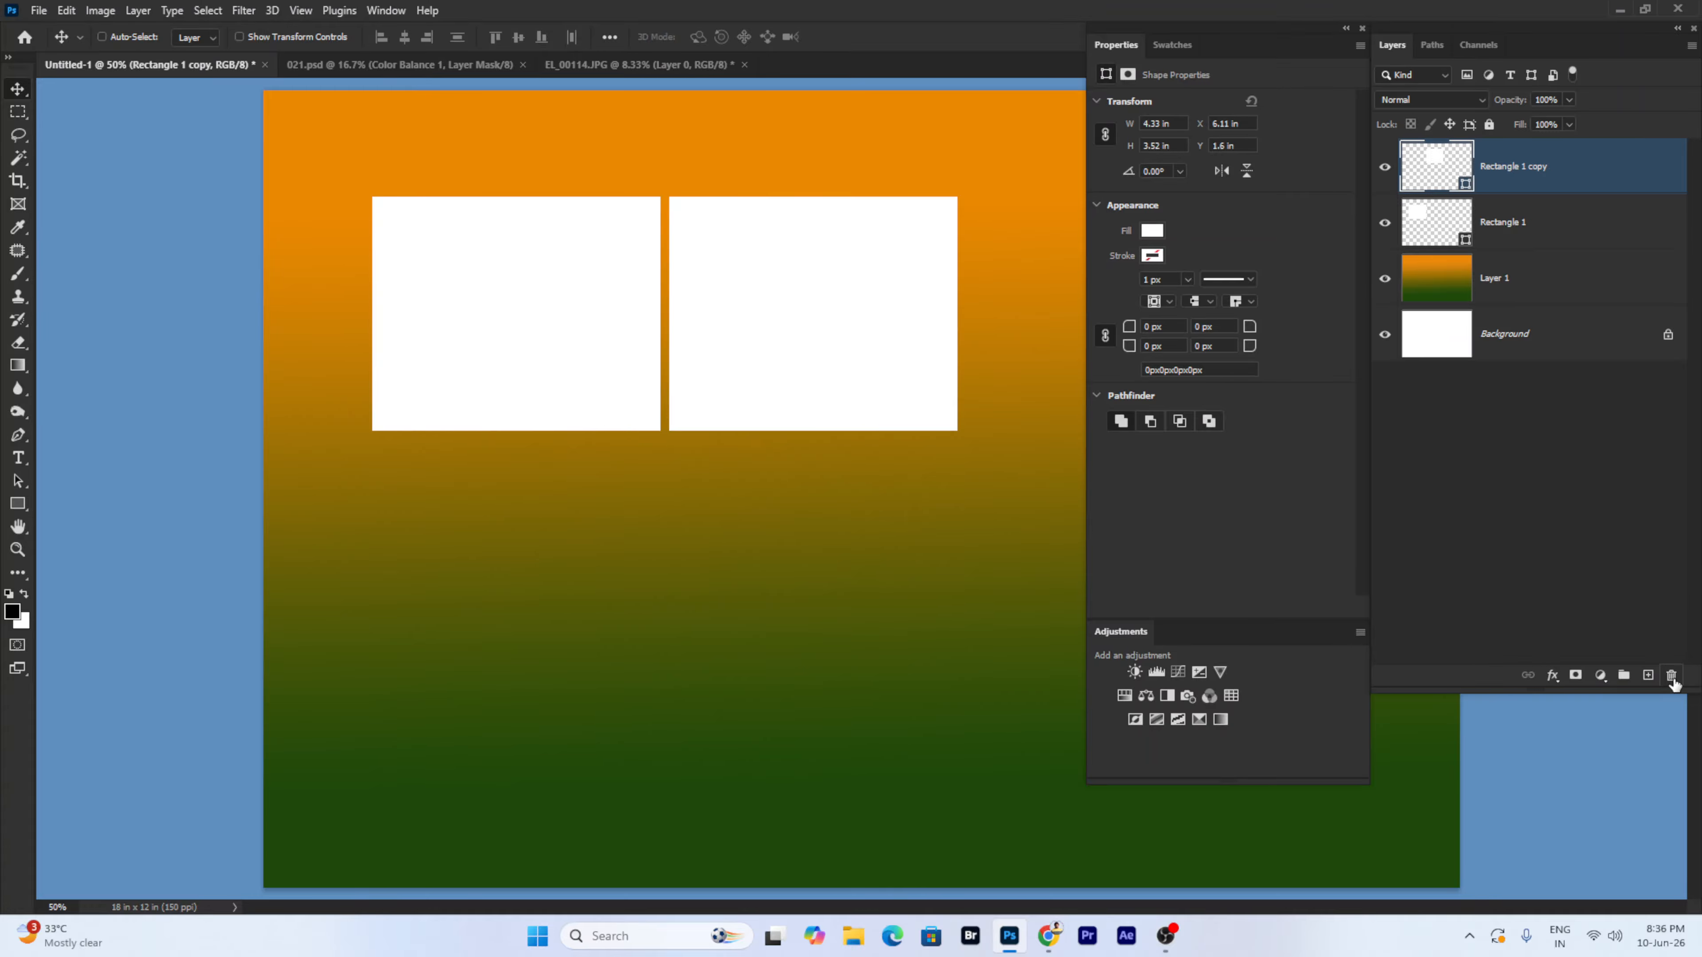
- Delete the right rectangle, Rectangle 1 copy, via Layer > Delete > Layer
{"action": "right_click", "coordinate": [752, 266]}
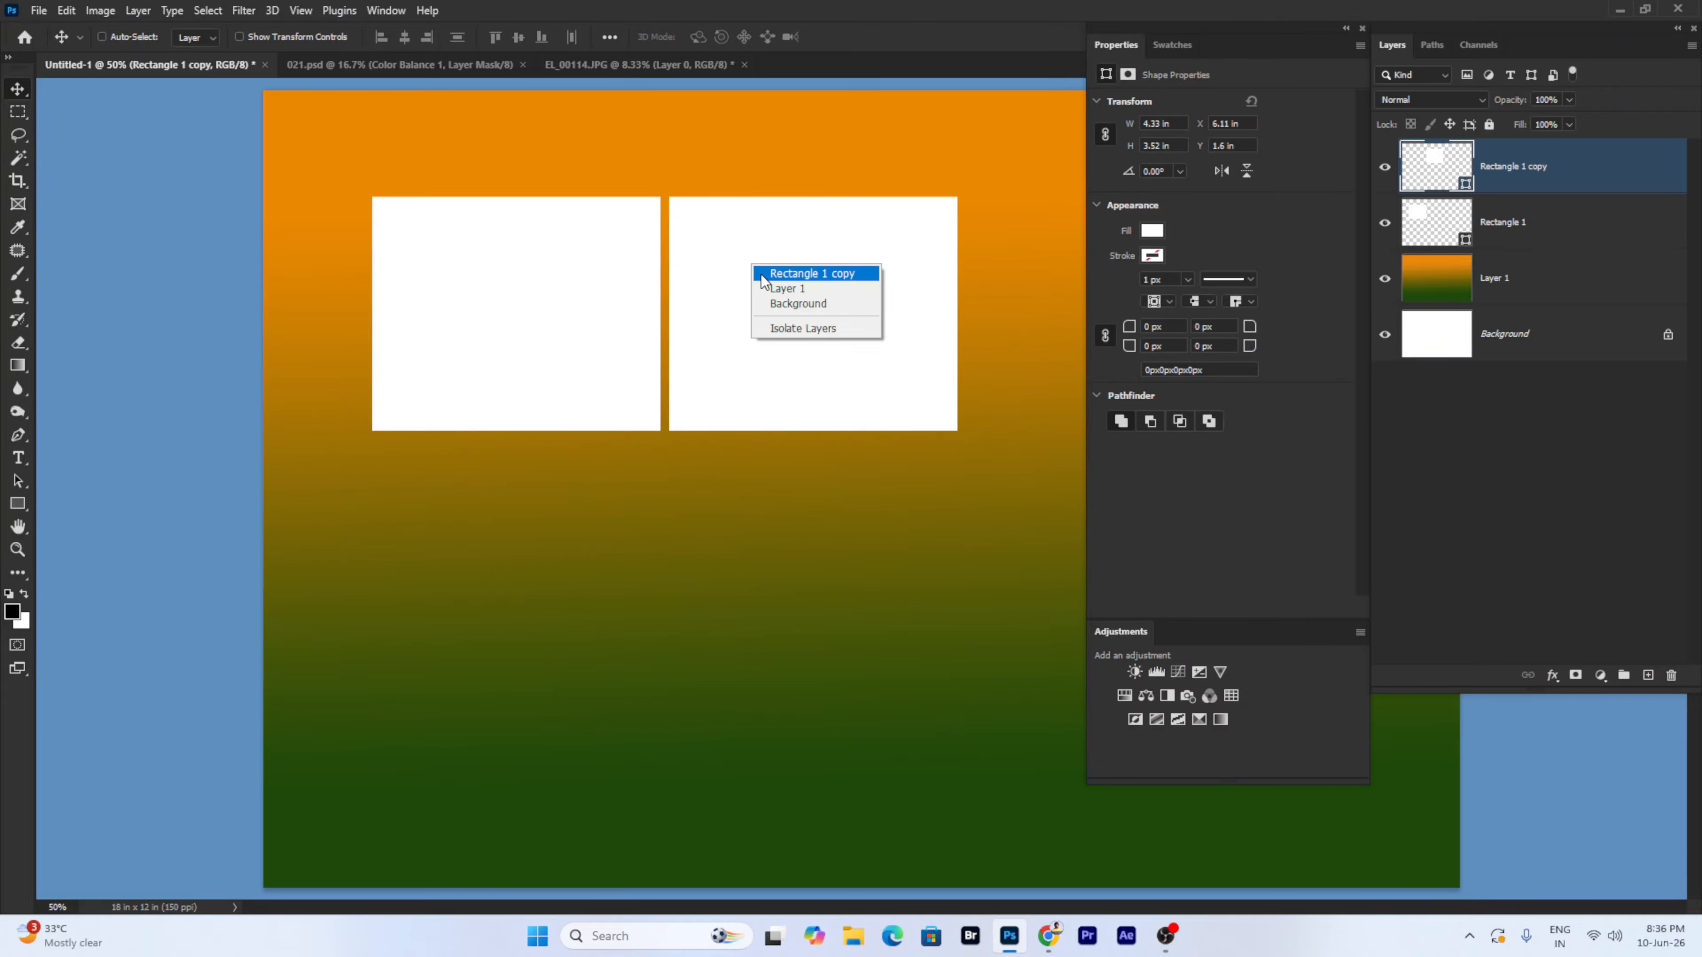
{"action": "left_click", "coordinate": [761, 274]}
{"action": "left_click", "coordinate": [138, 10]}
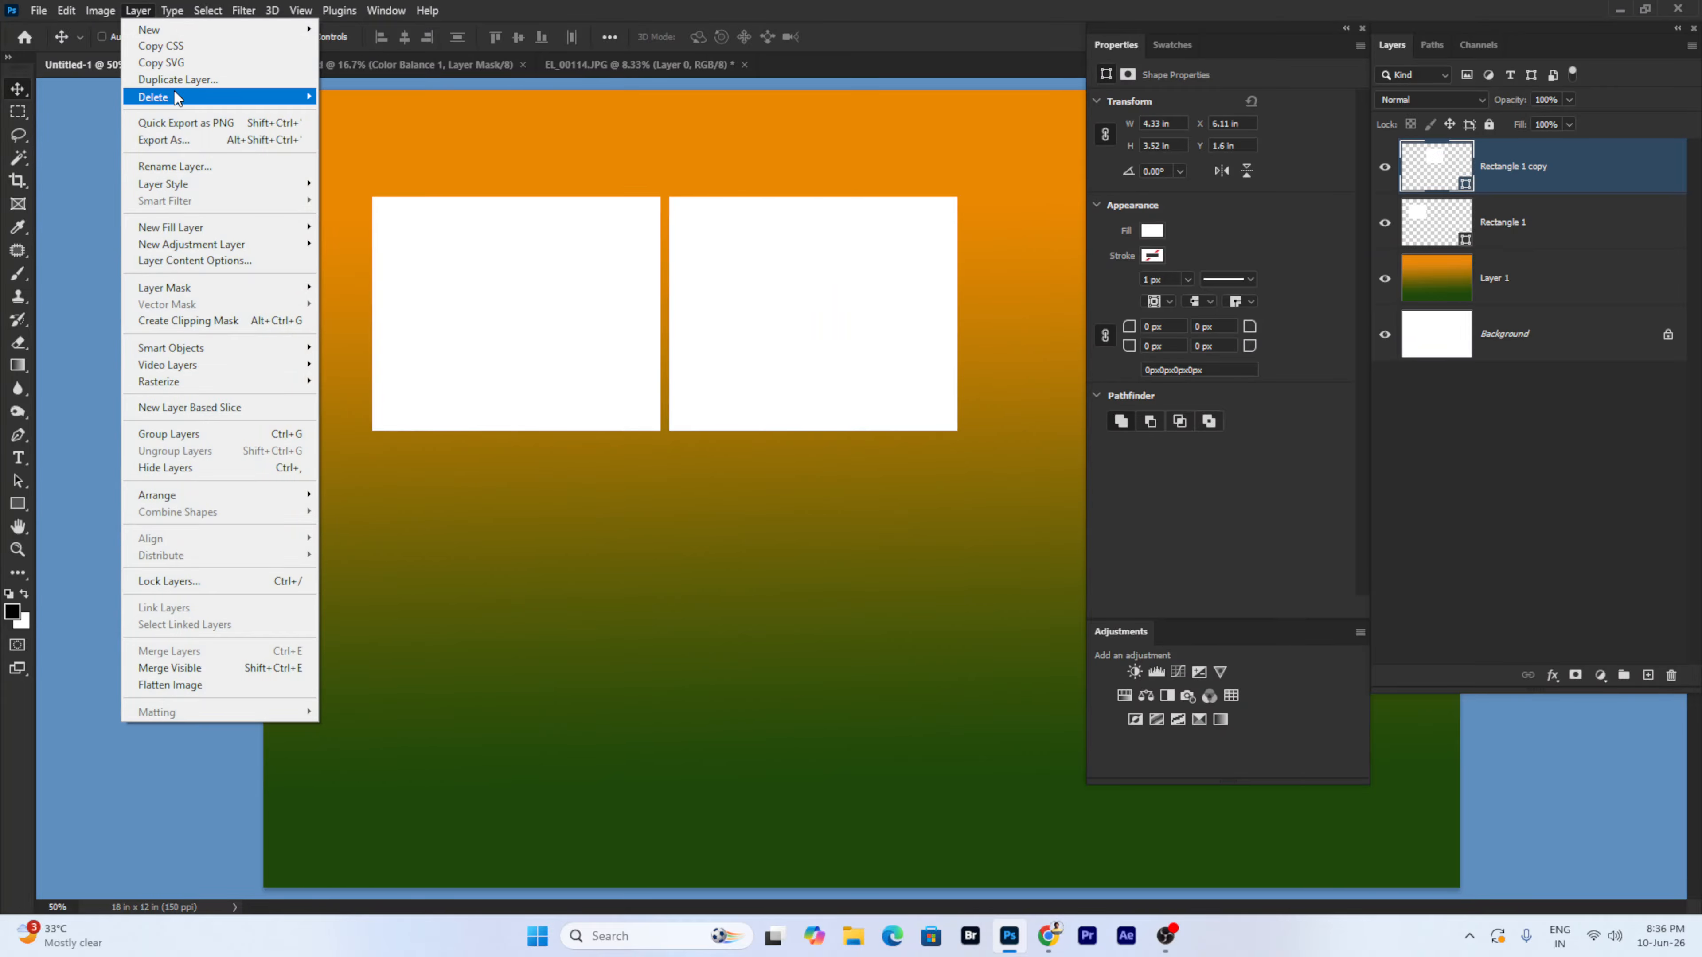
{"action": "mouse_move", "coordinate": [176, 98]}
{"action": "left_click", "coordinate": [347, 97]}
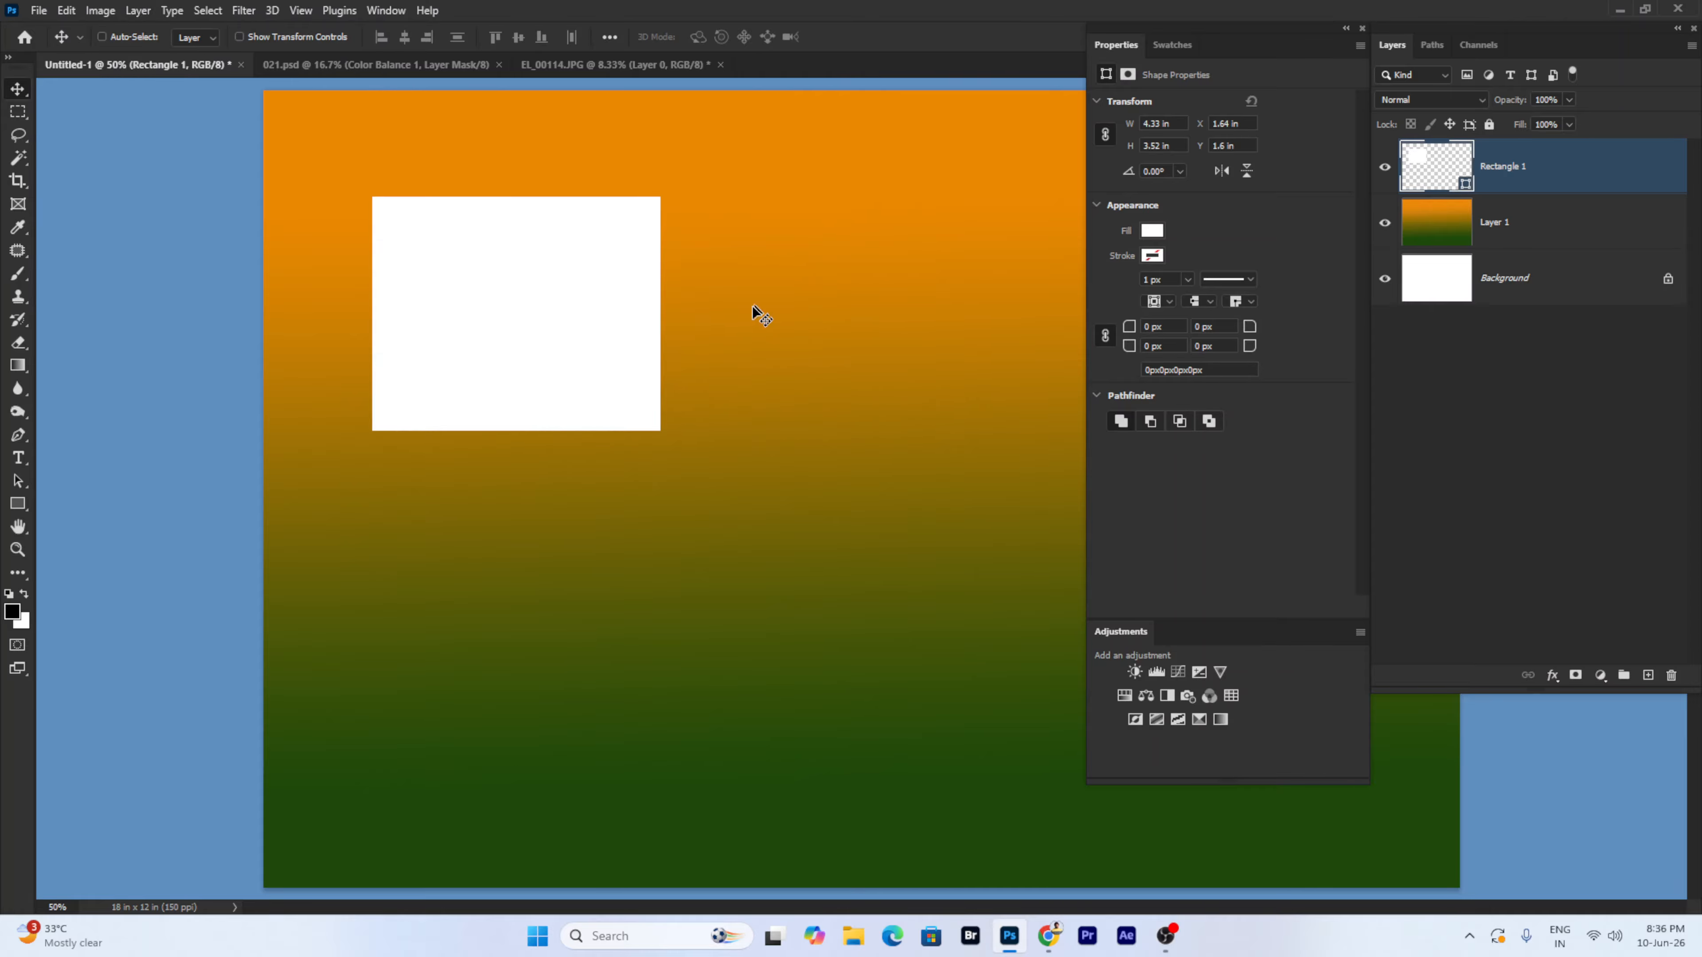
{"action": "left_click", "coordinate": [137, 10]}
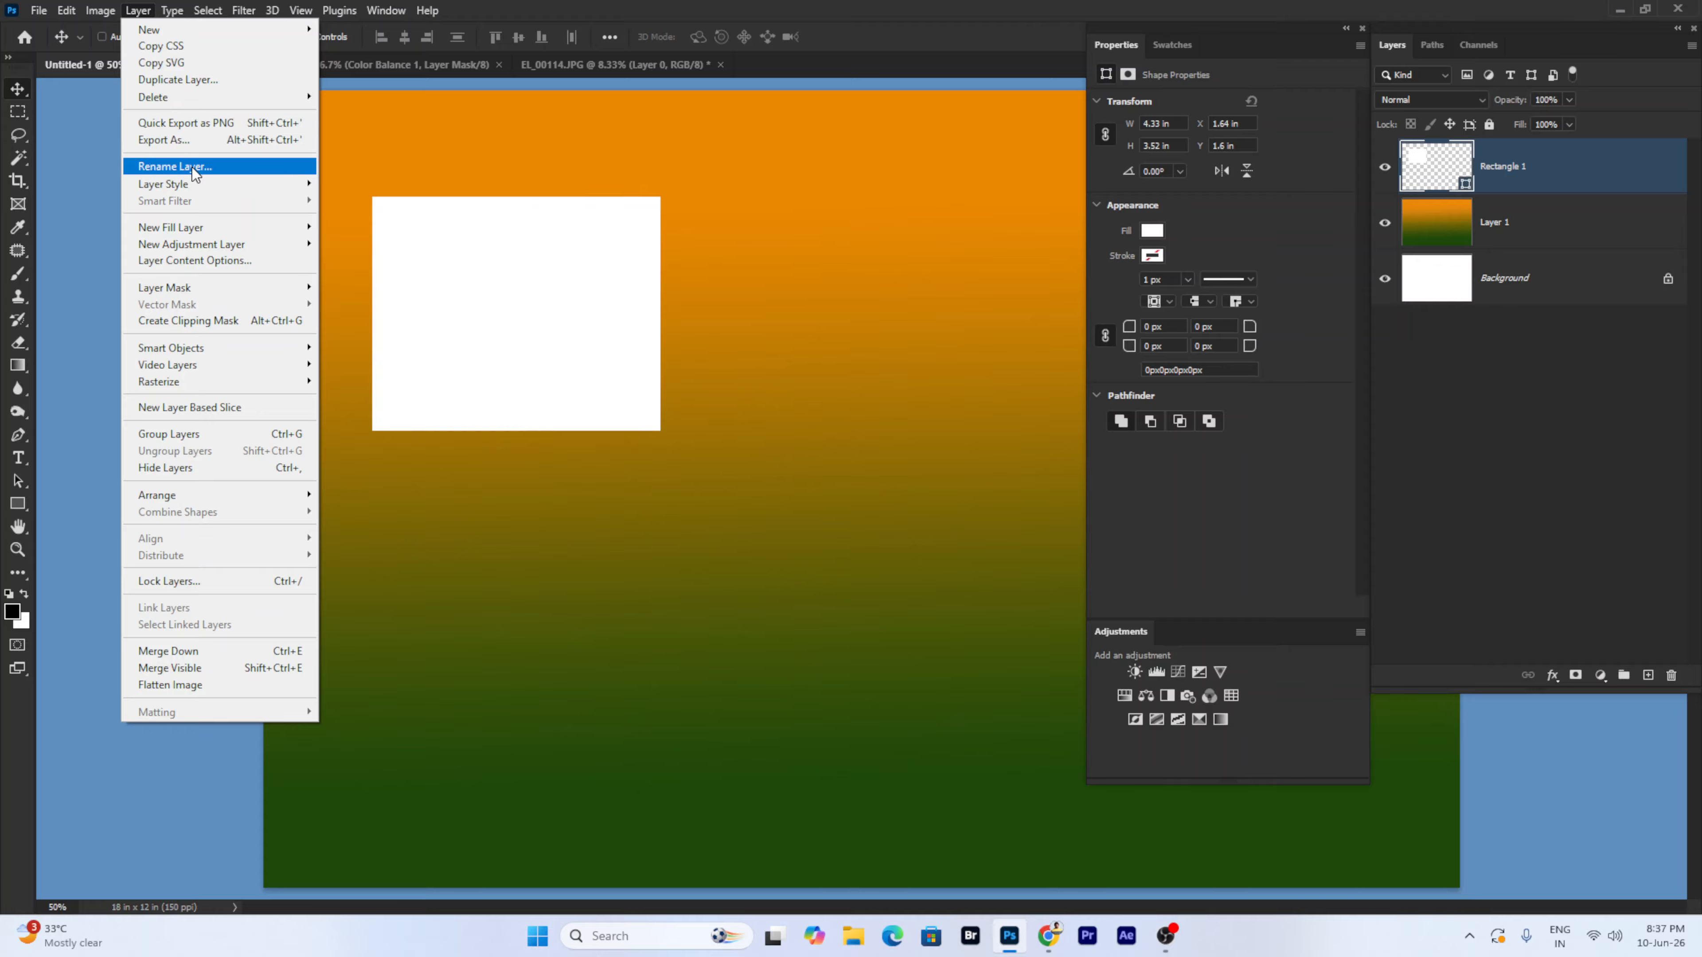
{"action": "right_click", "coordinate": [540, 294]}
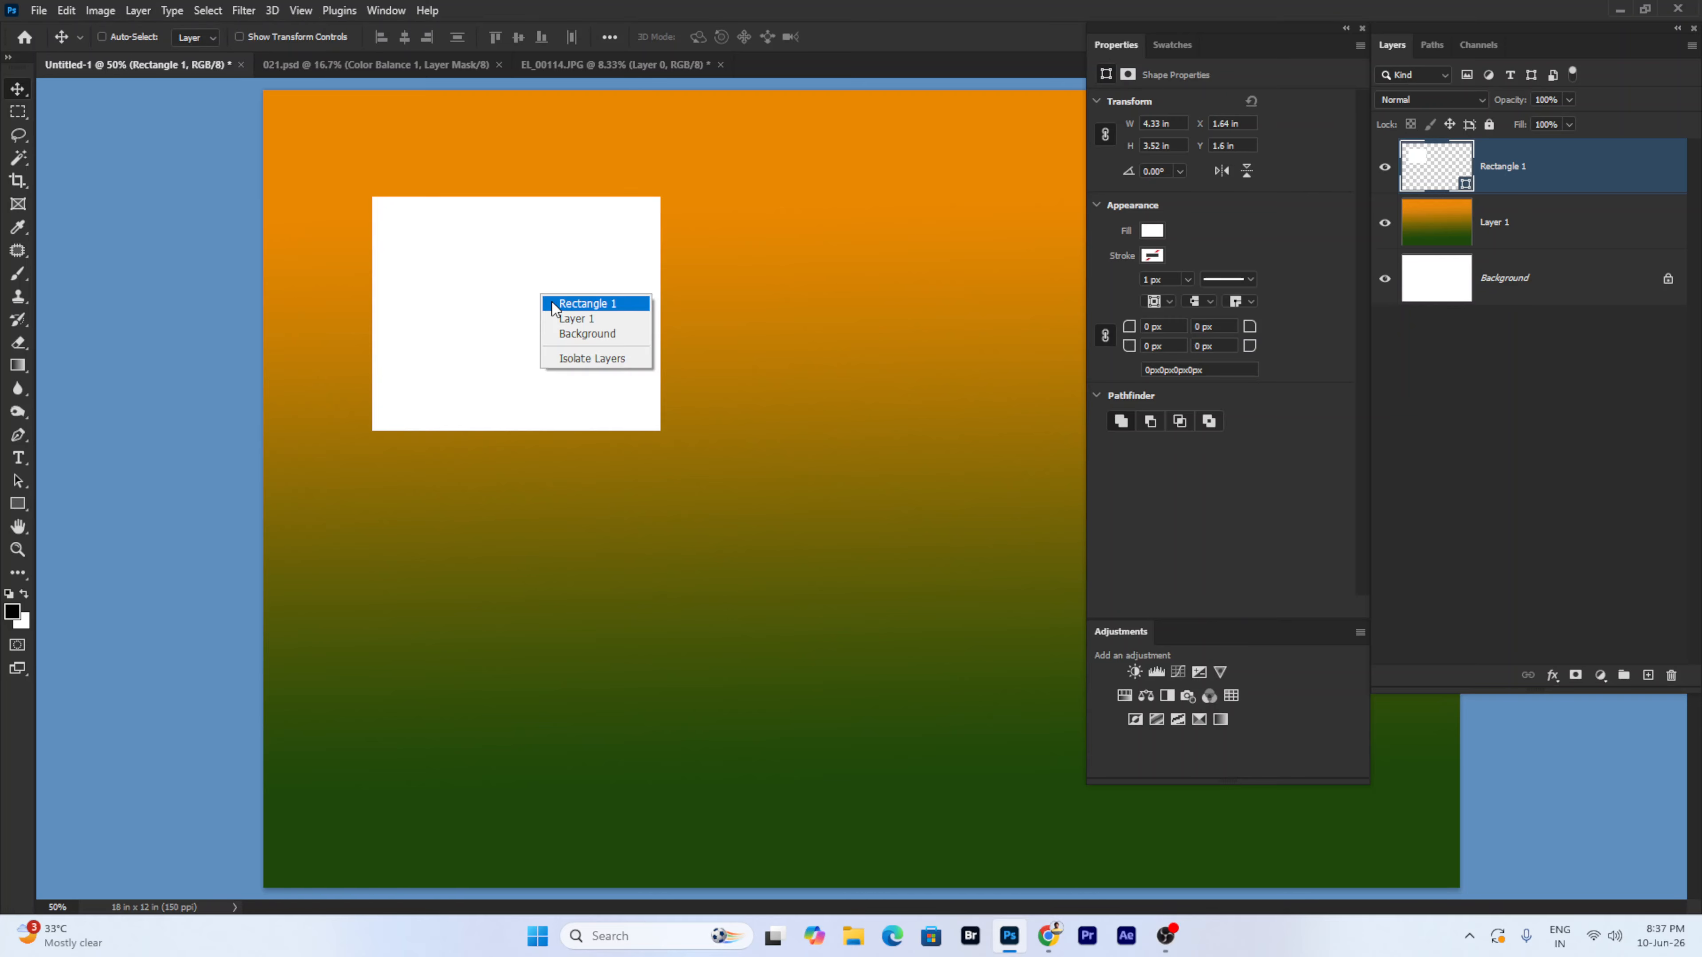
{"action": "left_click", "coordinate": [569, 307]}
{"action": "right_click", "coordinate": [519, 274]}
{"action": "left_click", "coordinate": [541, 286]}
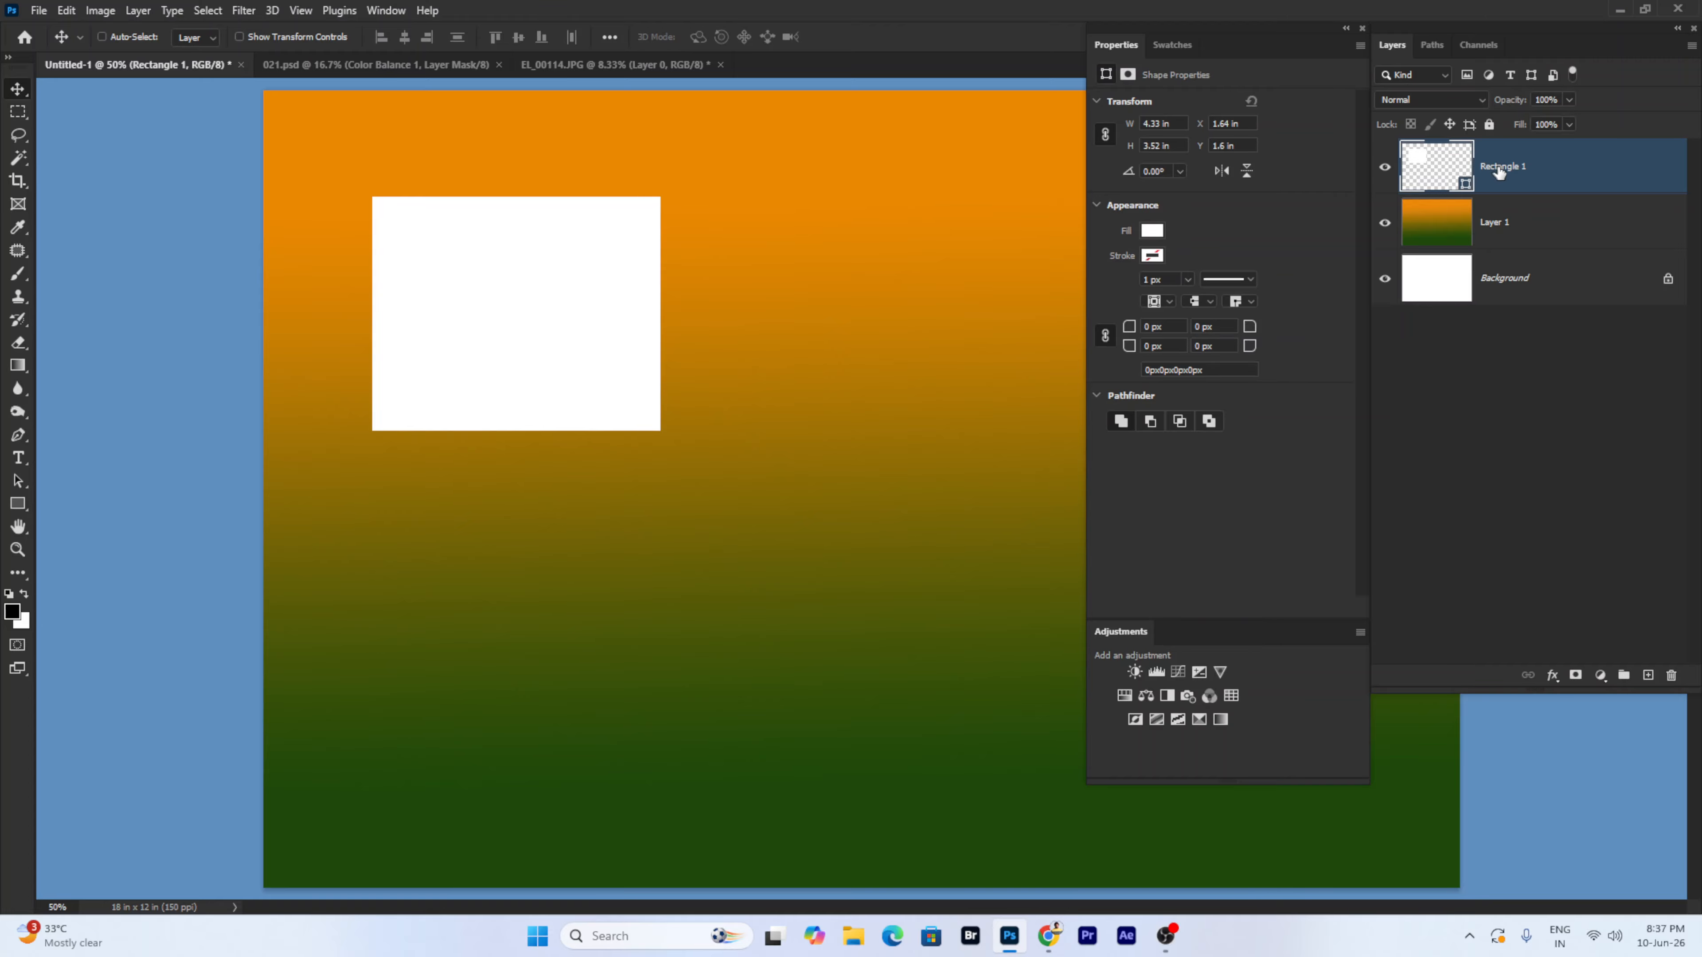
{"action": "double_click", "coordinate": [1501, 167]}
{"action": "right_click", "coordinate": [1558, 179]}
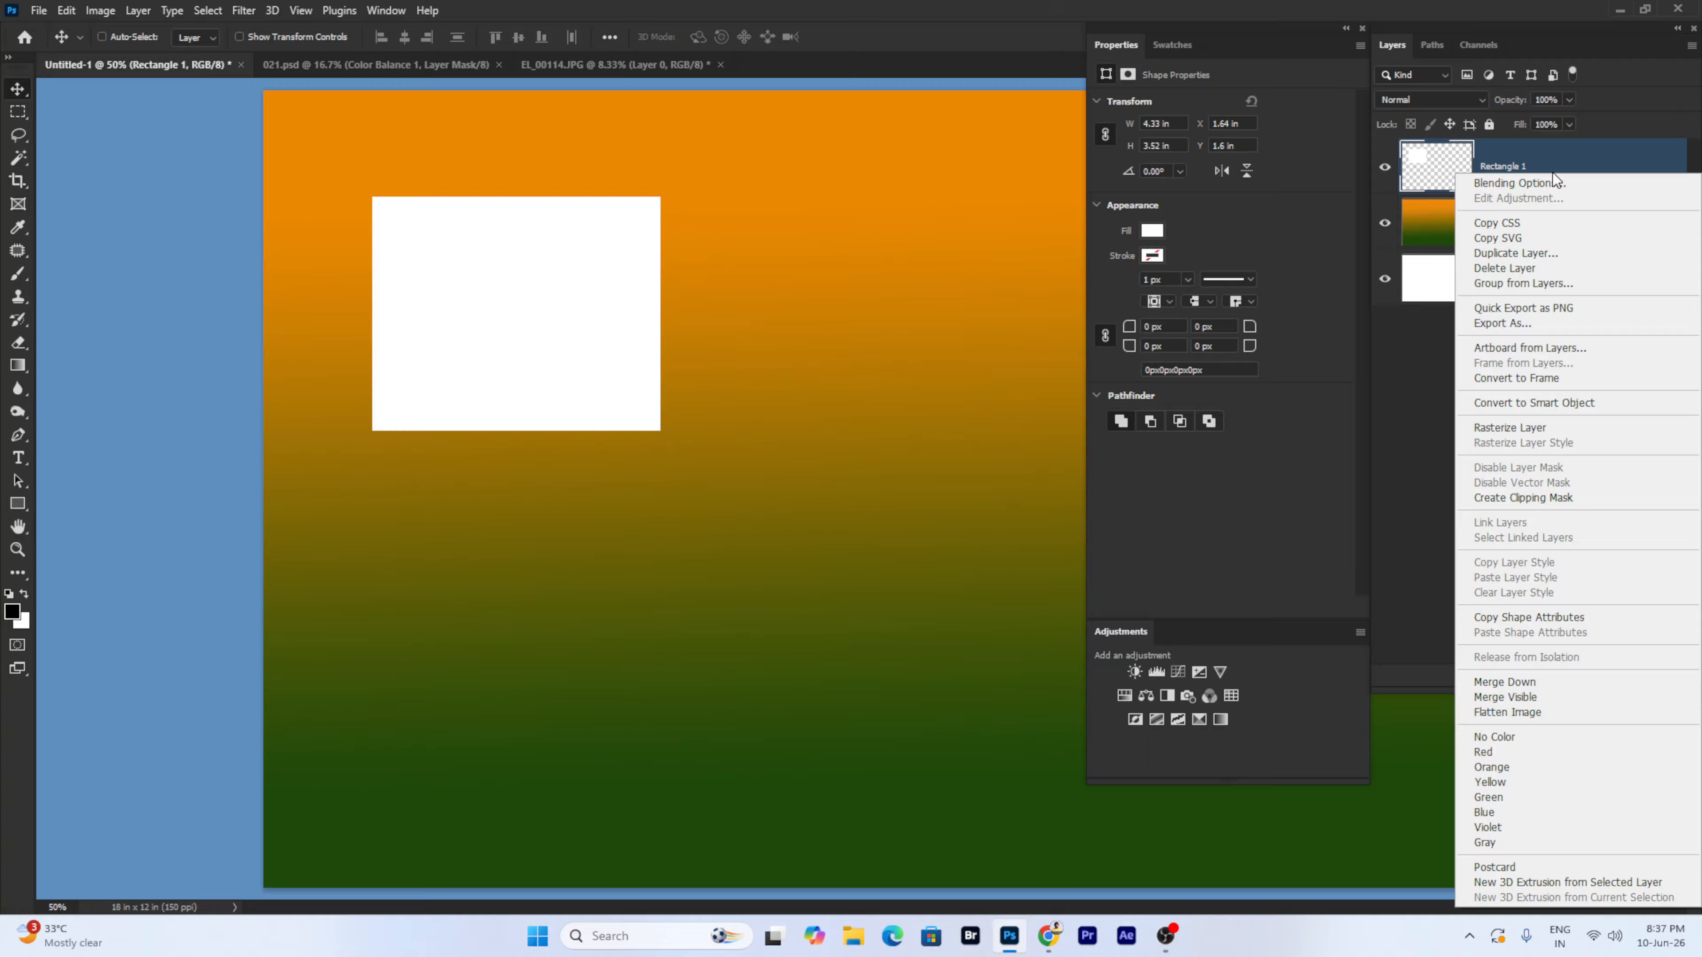
{"action": "right_click", "coordinate": [520, 271]}
{"action": "left_click", "coordinate": [539, 280]}
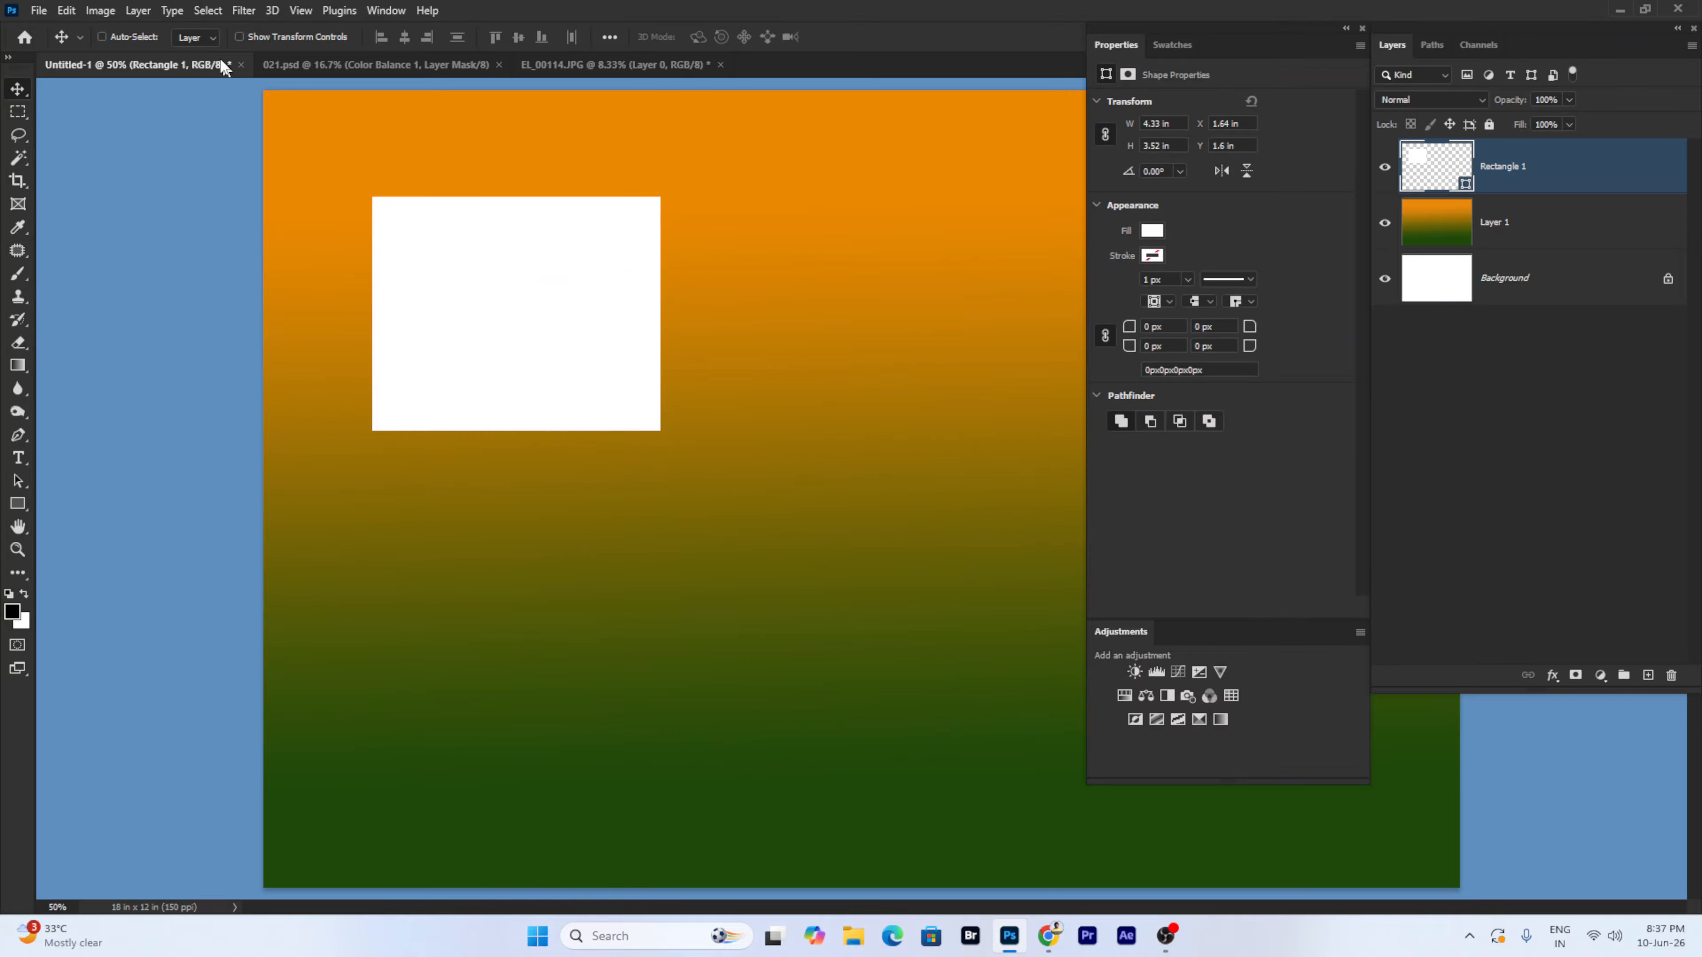
{"action": "right_click", "coordinate": [124, 137]}
{"action": "left_click", "coordinate": [178, 168]}
{"action": "key", "text": "Return"}
{"action": "right_click", "coordinate": [515, 252]}
{"action": "left_click", "coordinate": [528, 264]}
{"action": "left_click", "coordinate": [328, 64]}
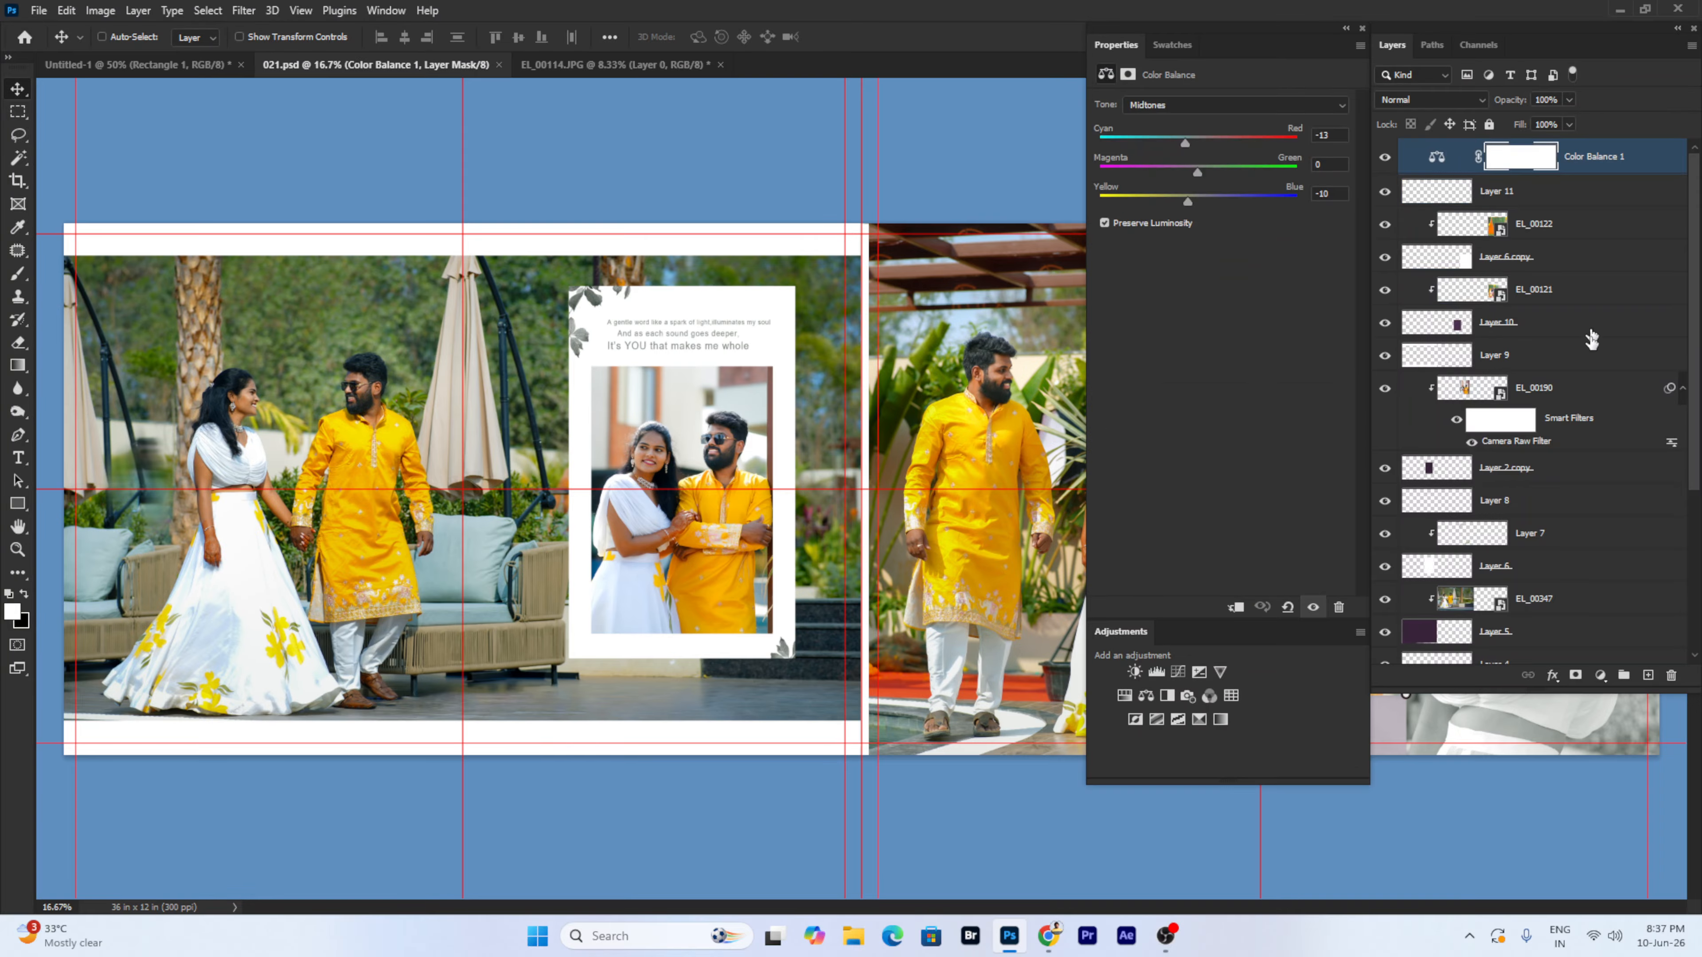
{"action": "scroll", "coordinate": [1591, 340], "scroll_direction": "down", "scroll_amount": 3}
{"action": "scroll", "coordinate": [1591, 339], "scroll_direction": "up", "scroll_amount": 3}
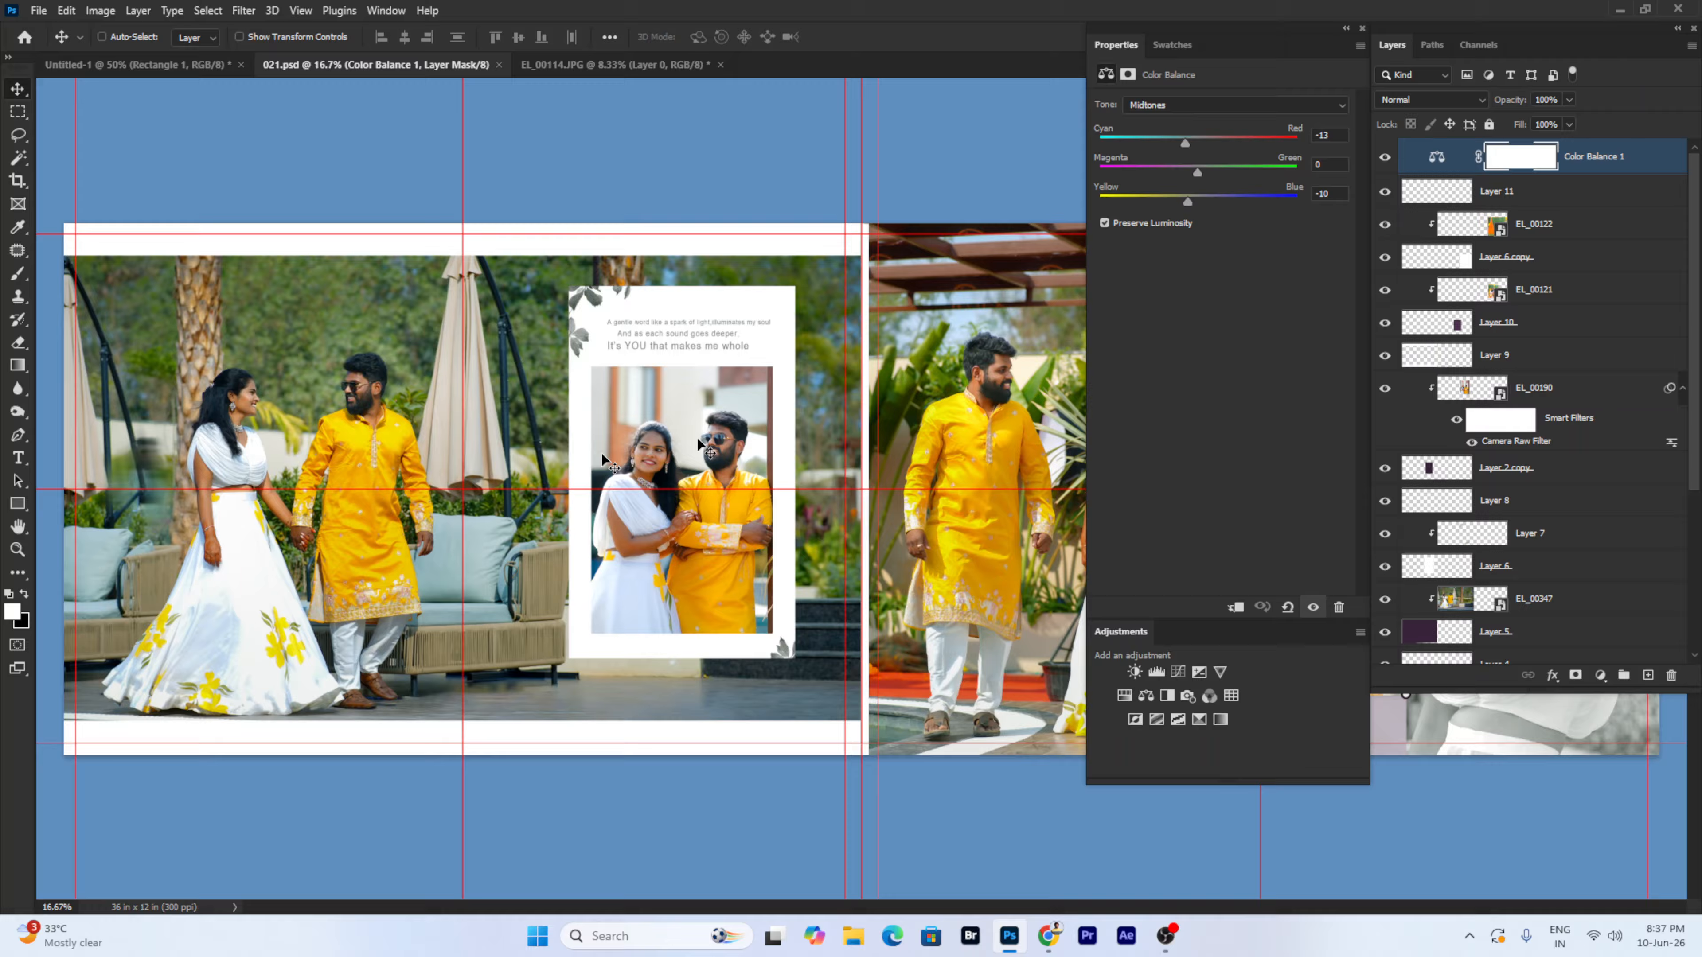
{"action": "right_click", "coordinate": [305, 433]}
{"action": "left_click", "coordinate": [348, 457]}
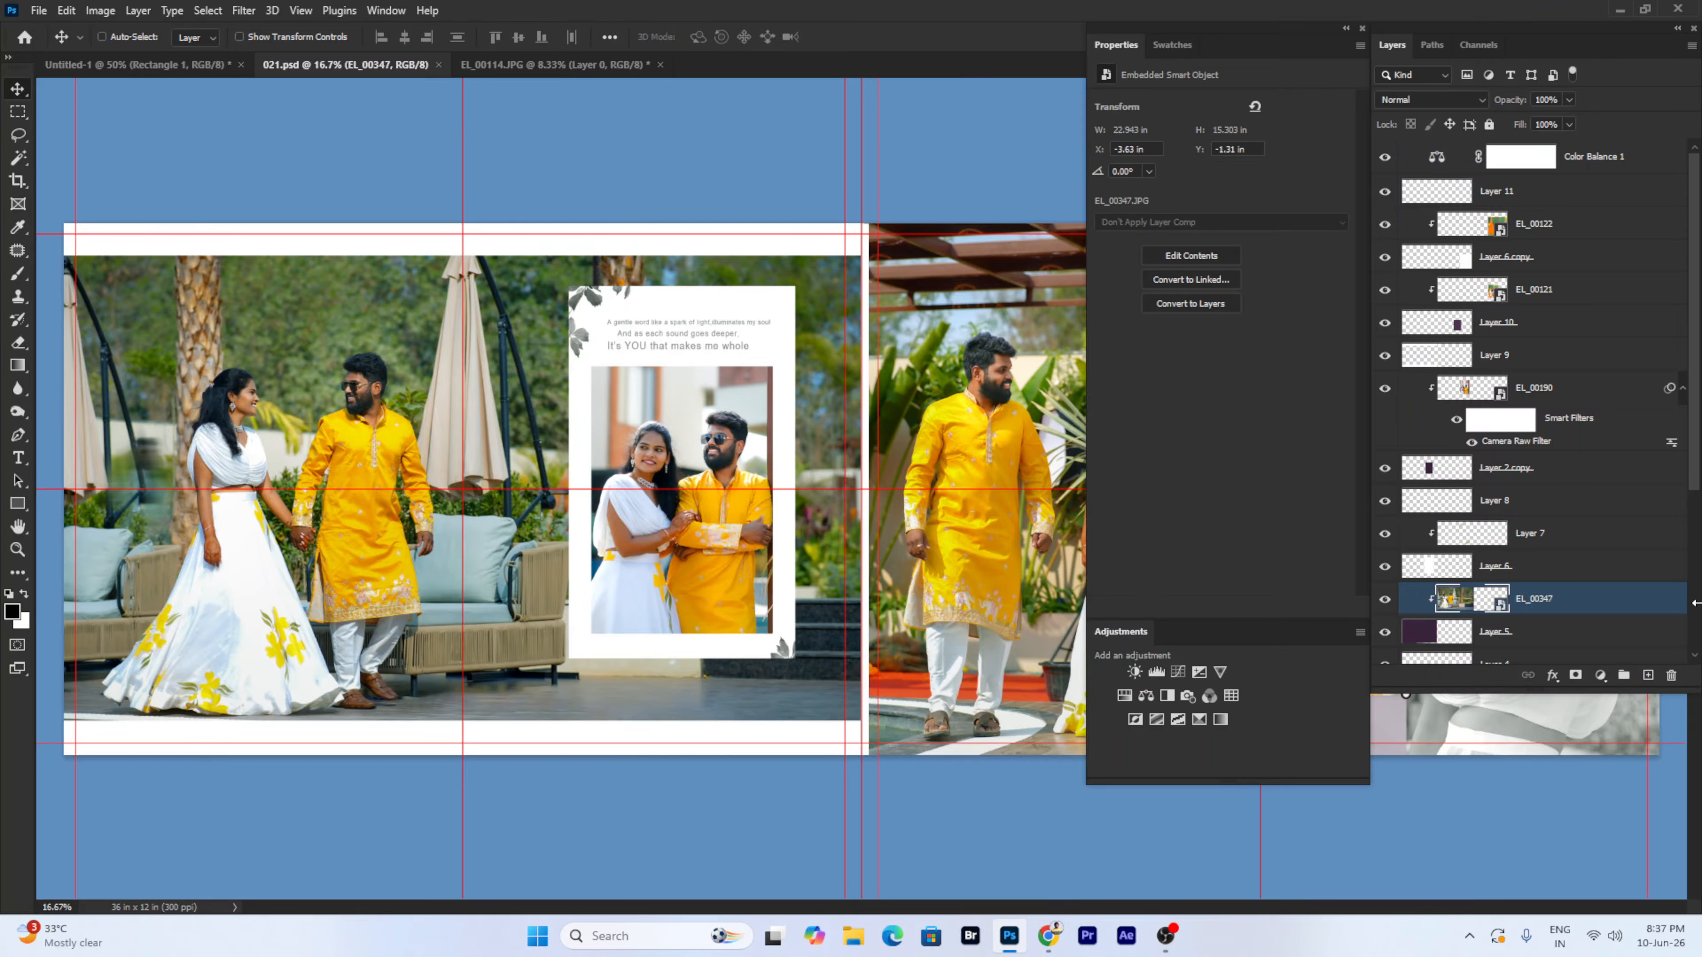
{"action": "double_click", "coordinate": [1526, 601]}
{"action": "right_click", "coordinate": [702, 452]}
{"action": "left_click", "coordinate": [740, 475]}
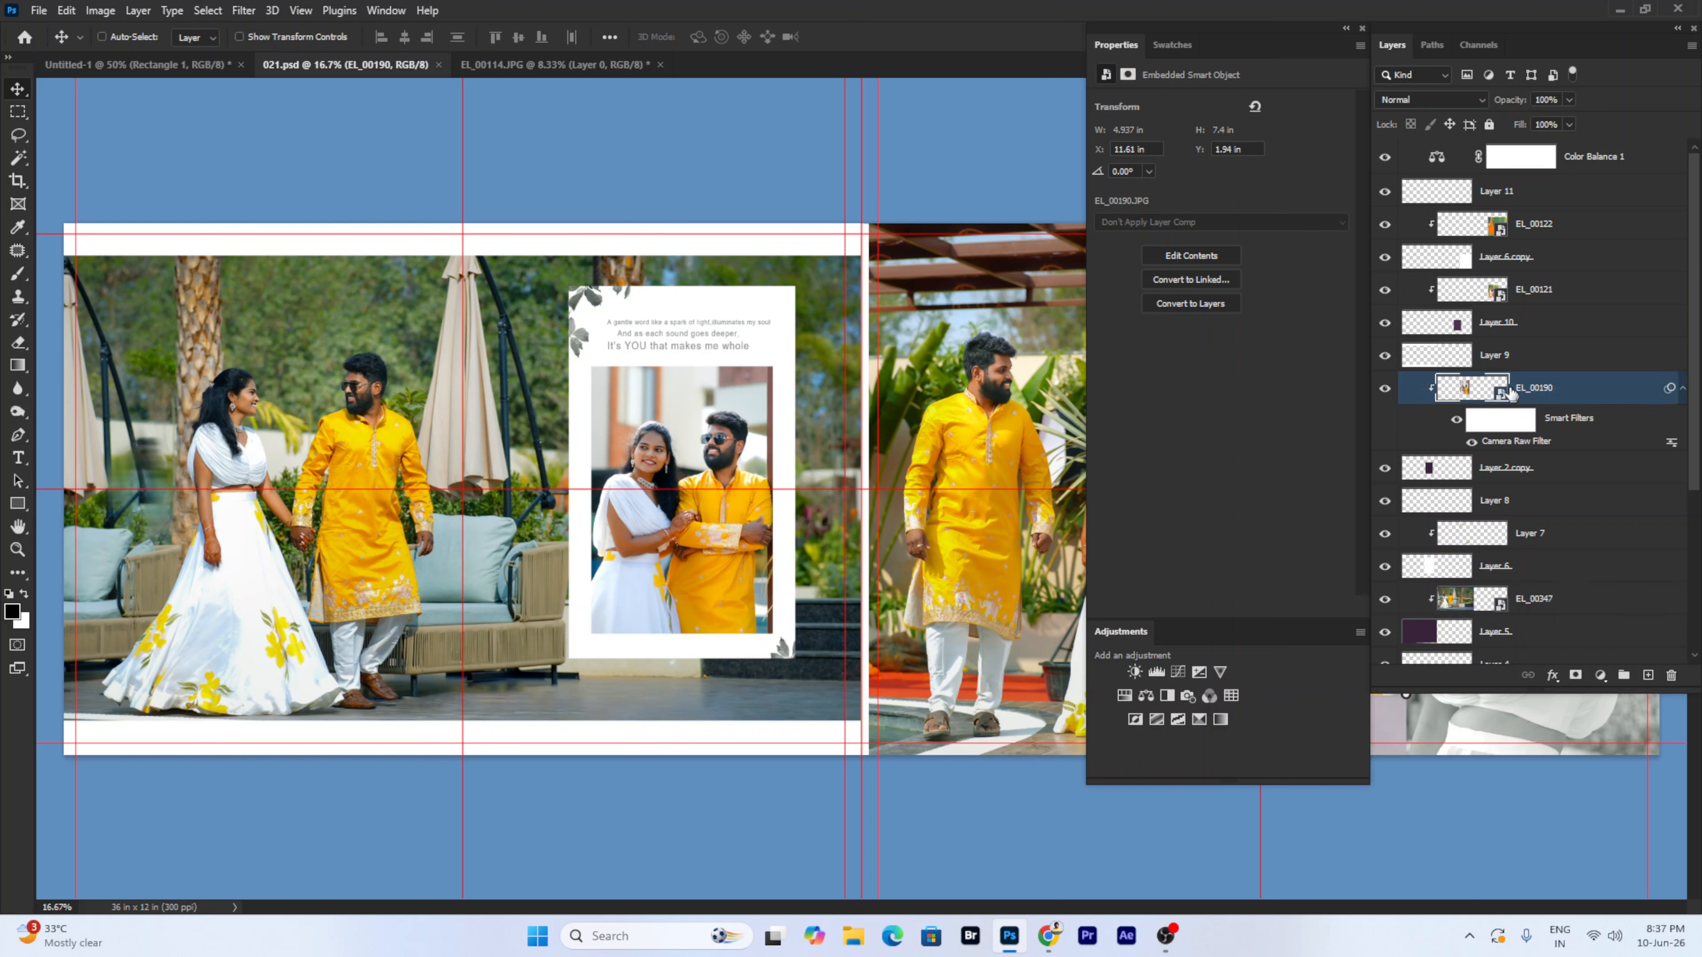
{"action": "double_click", "coordinate": [1535, 388]}
{"action": "right_click", "coordinate": [441, 359]}
{"action": "left_click", "coordinate": [415, 351]}
{"action": "right_click", "coordinate": [374, 418]}
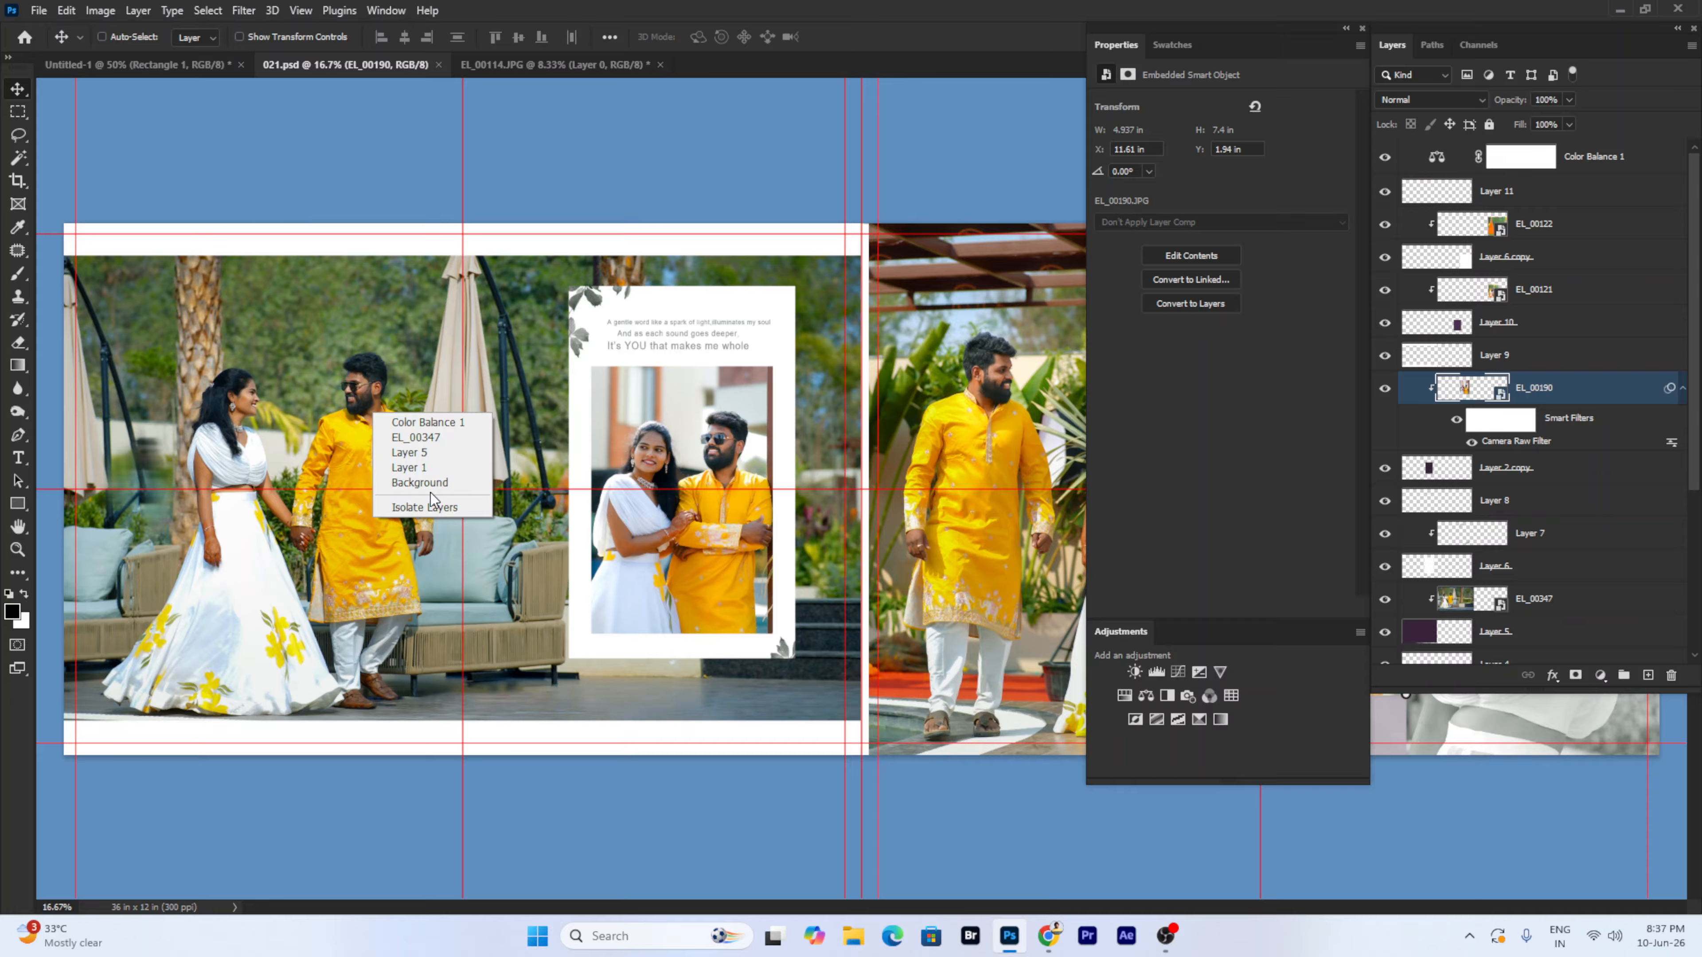
{"action": "left_click", "coordinate": [346, 389]}
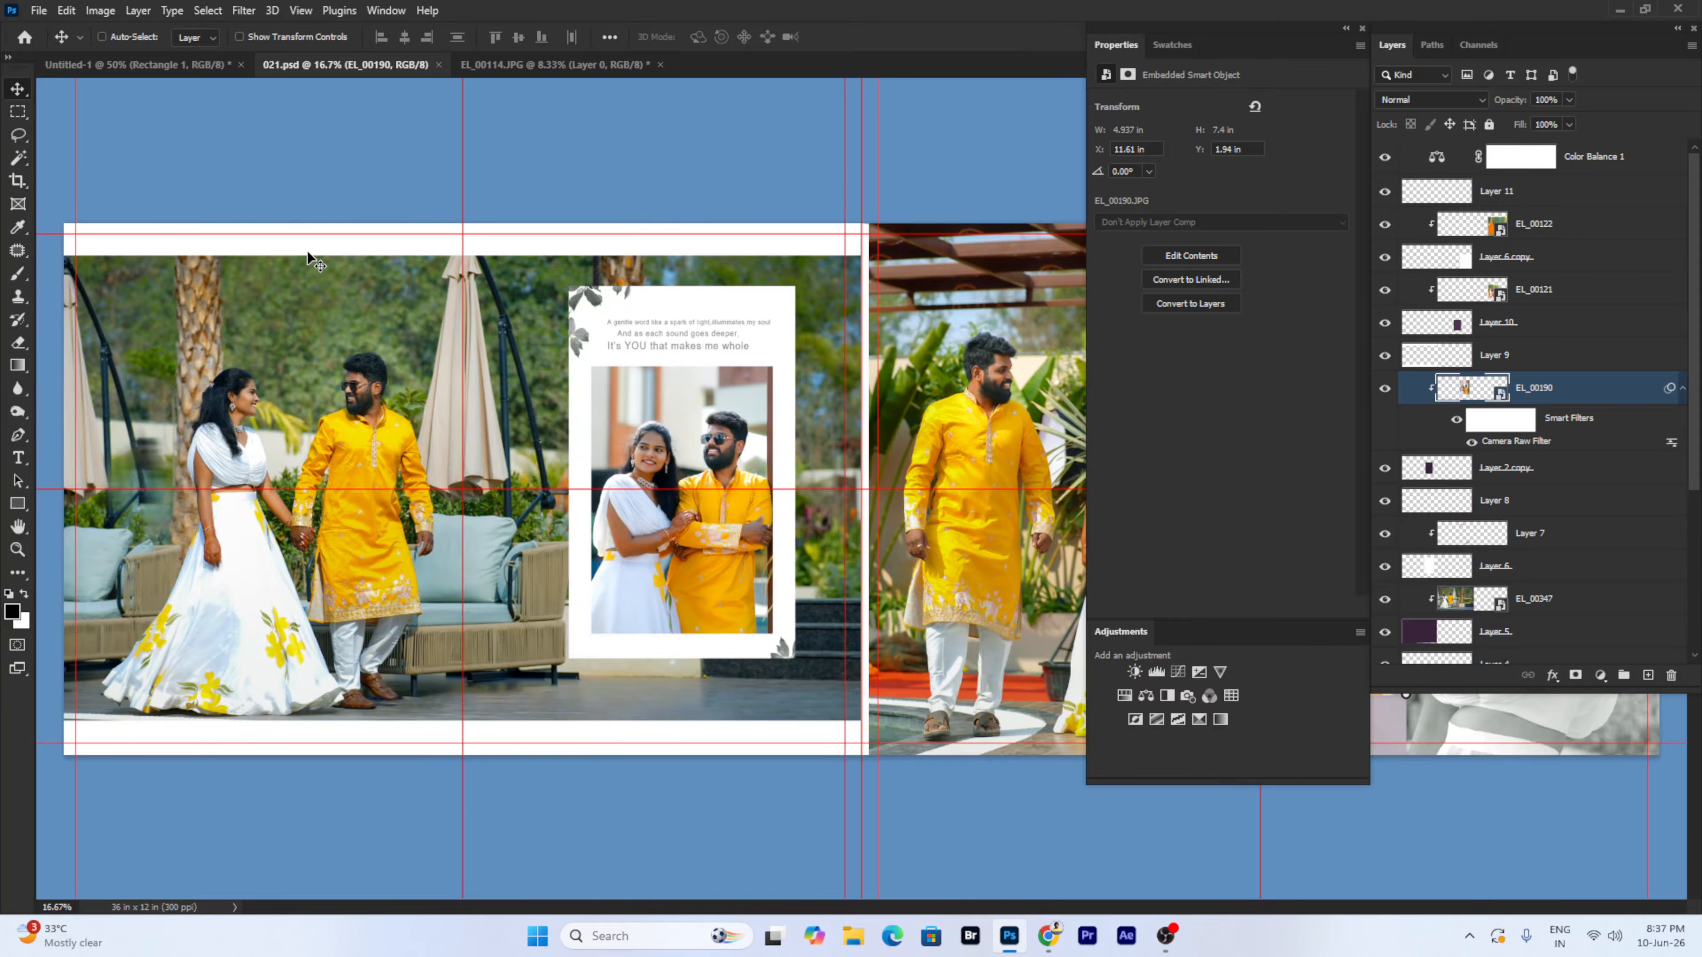
{"action": "left_click", "coordinate": [193, 65]}
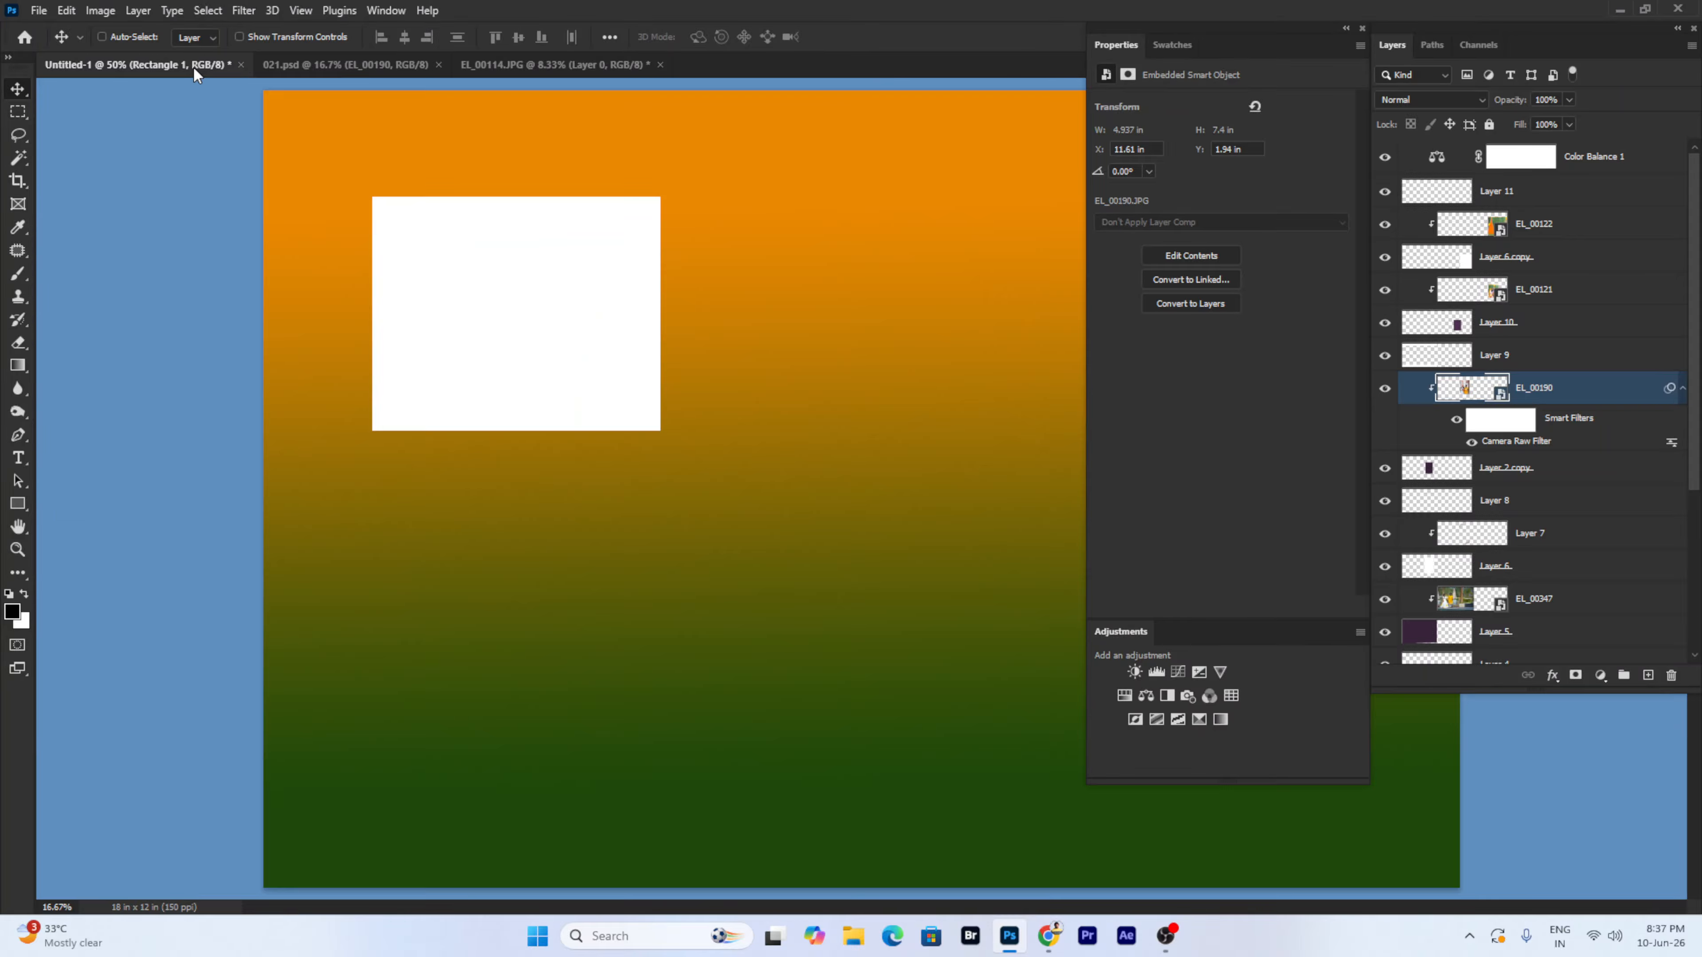
{"action": "left_click", "coordinate": [137, 10]}
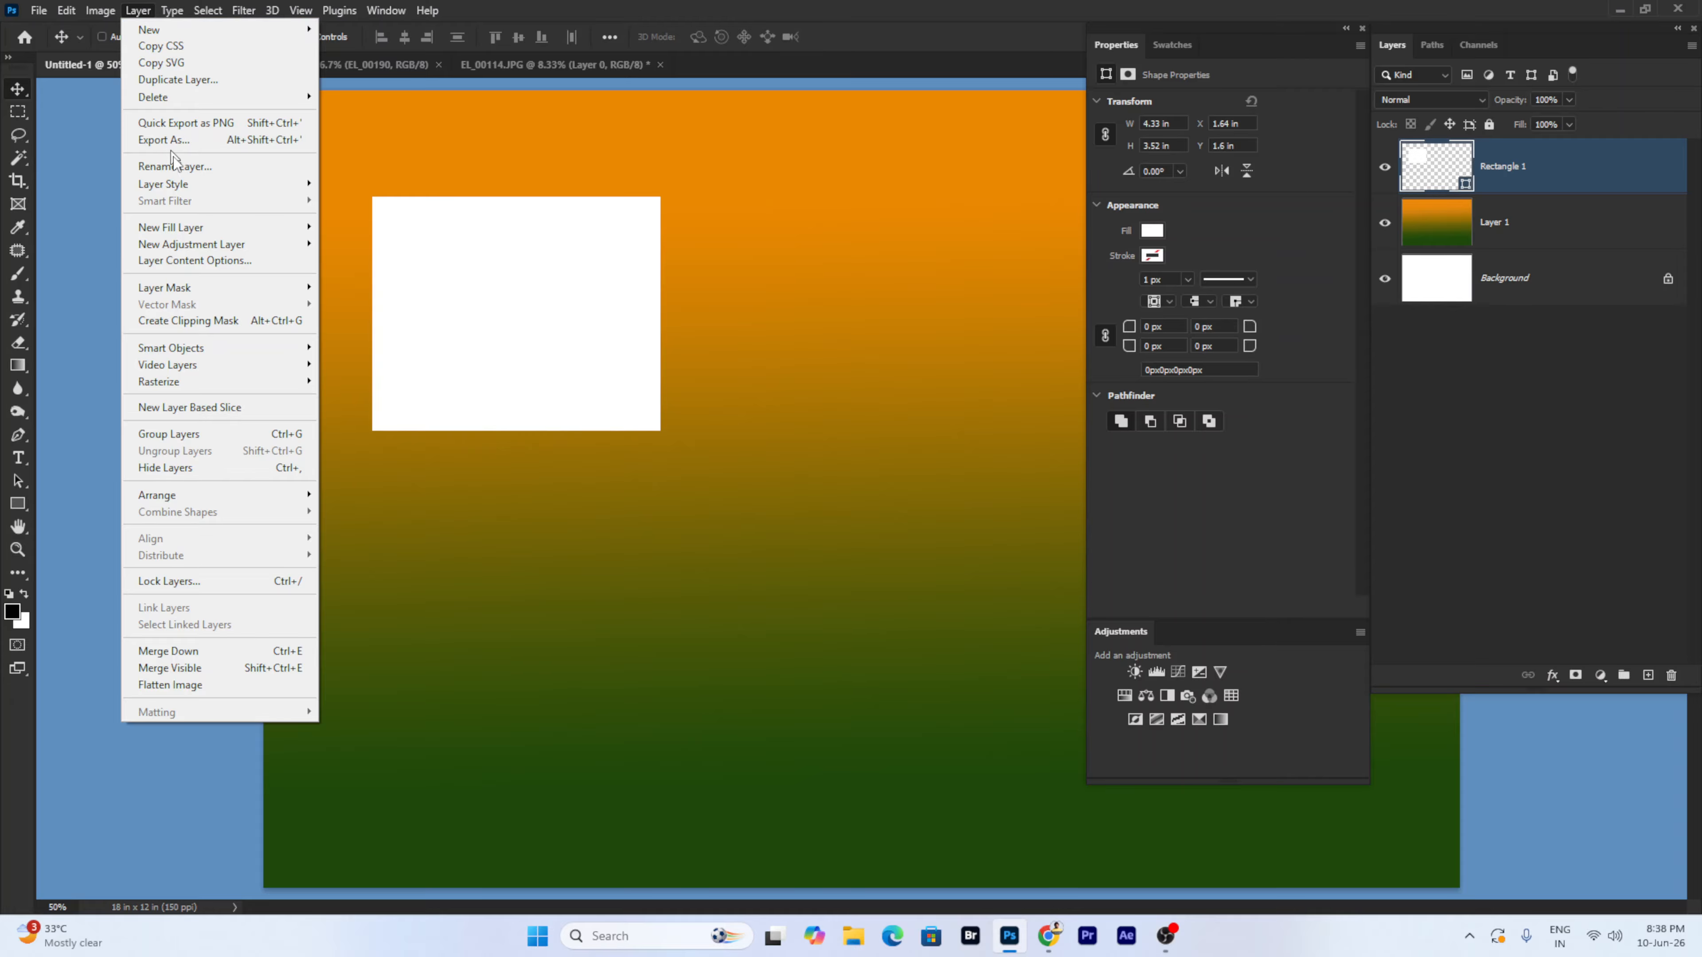
{"action": "mouse_move", "coordinate": [196, 190]}
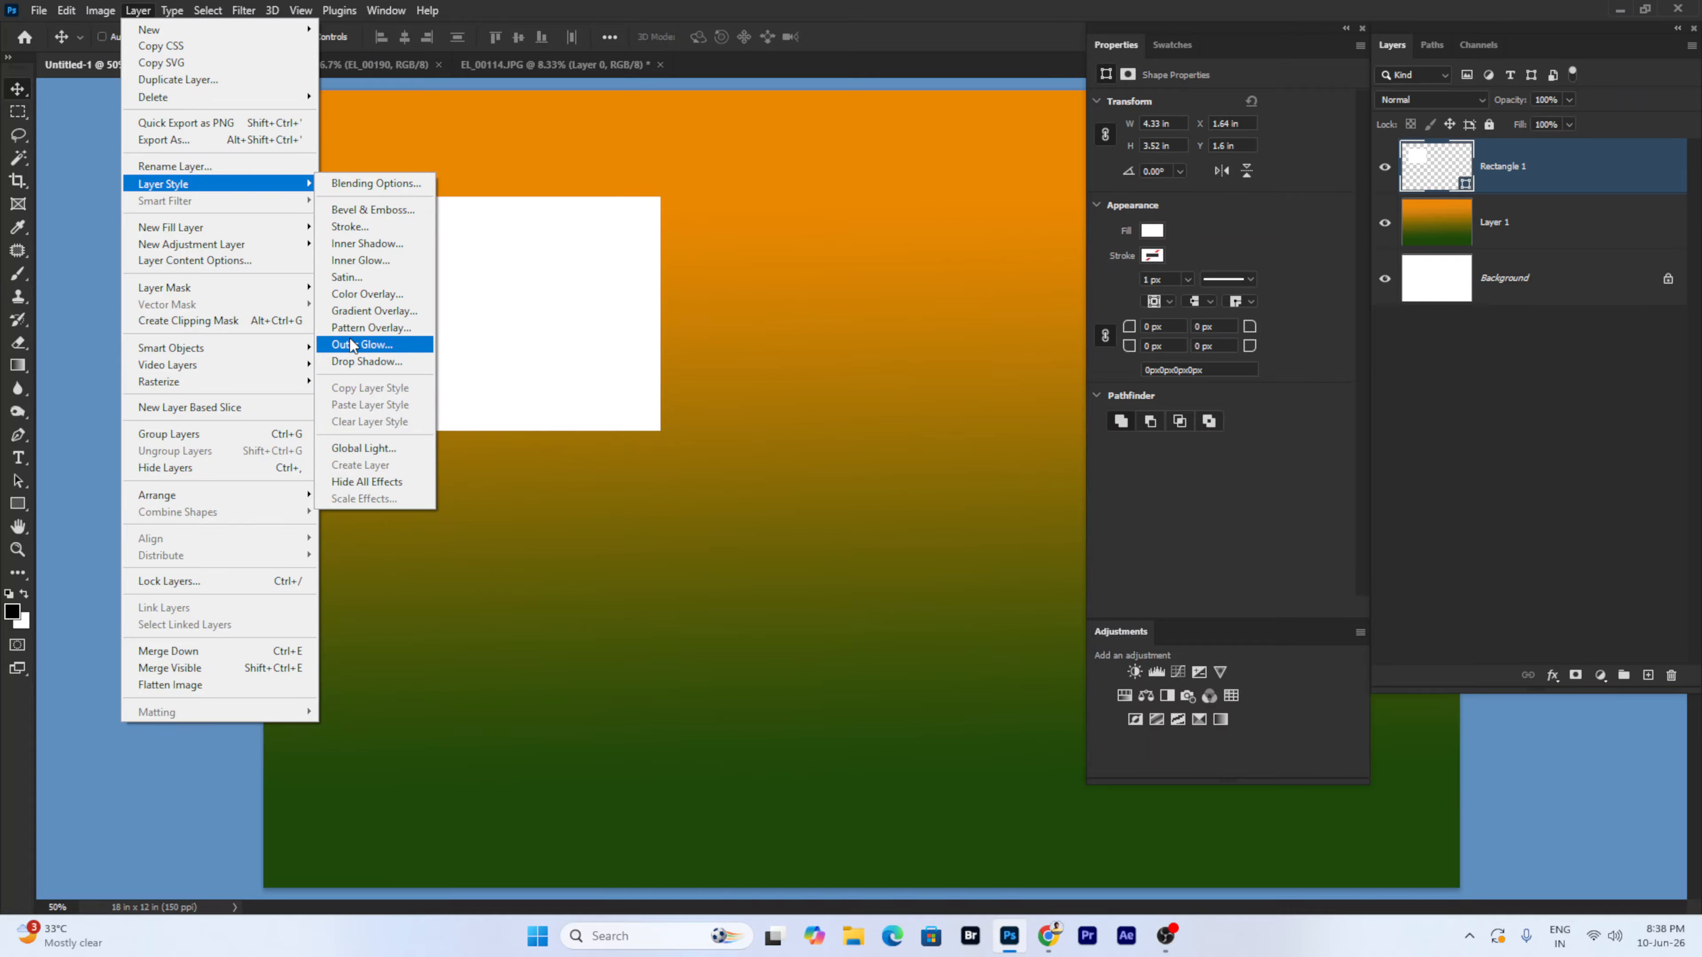
{"action": "mouse_move", "coordinate": [185, 233]}
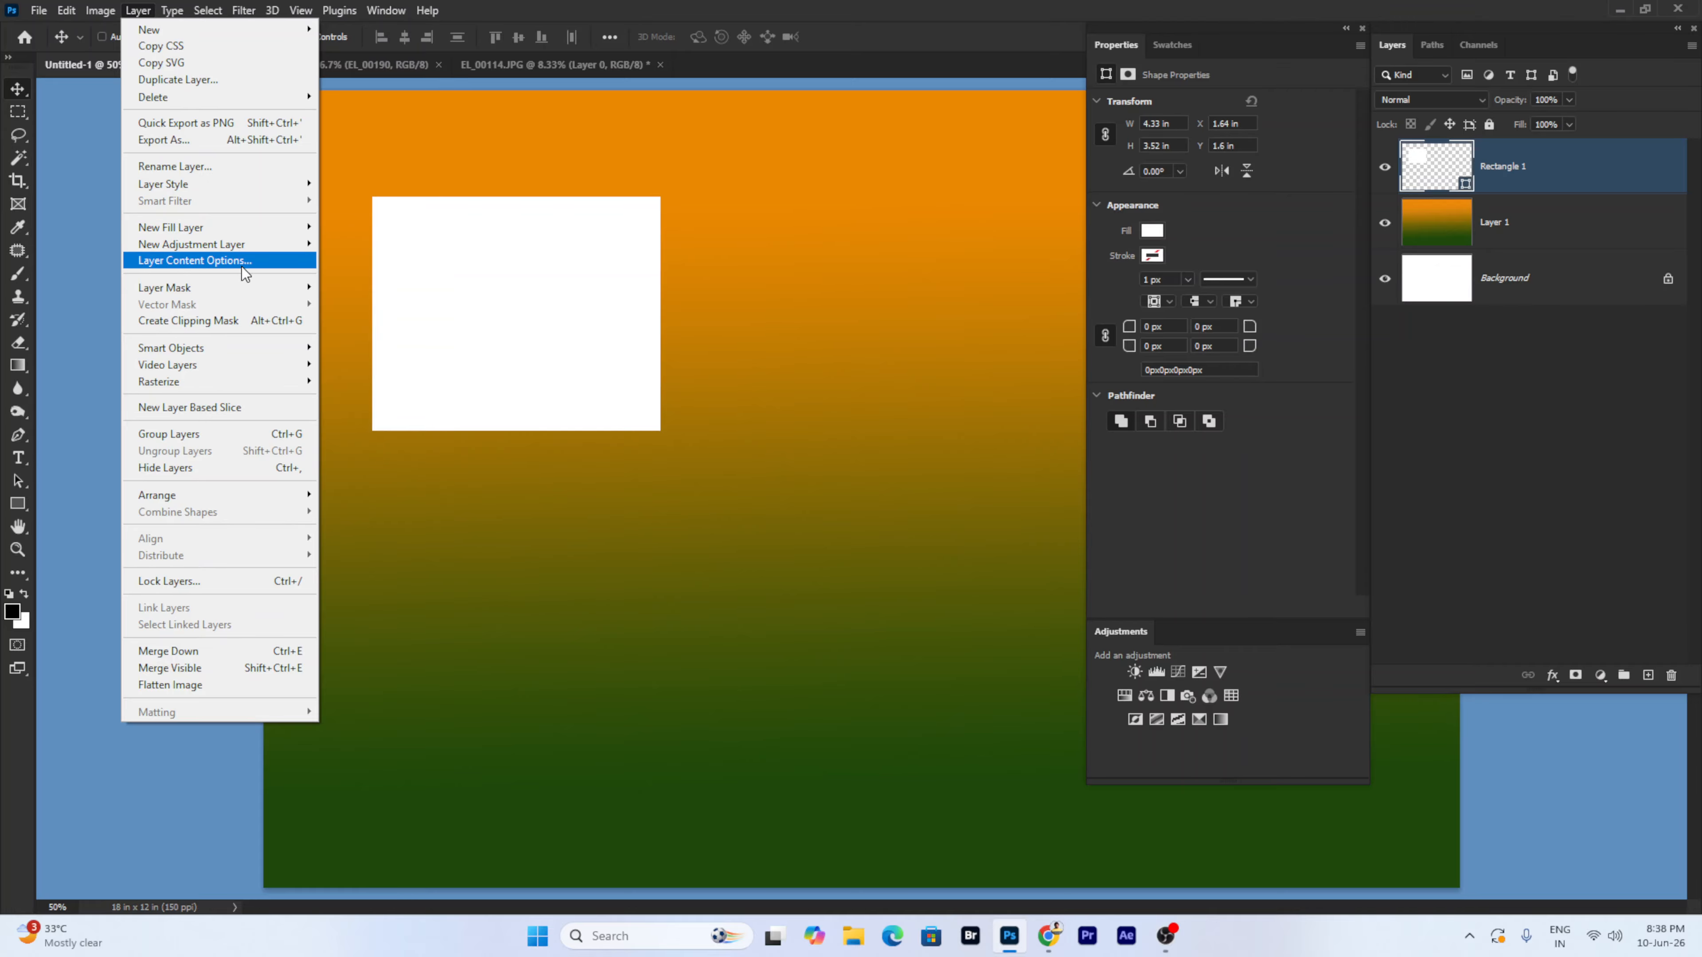
{"action": "left_click", "coordinate": [253, 263]}
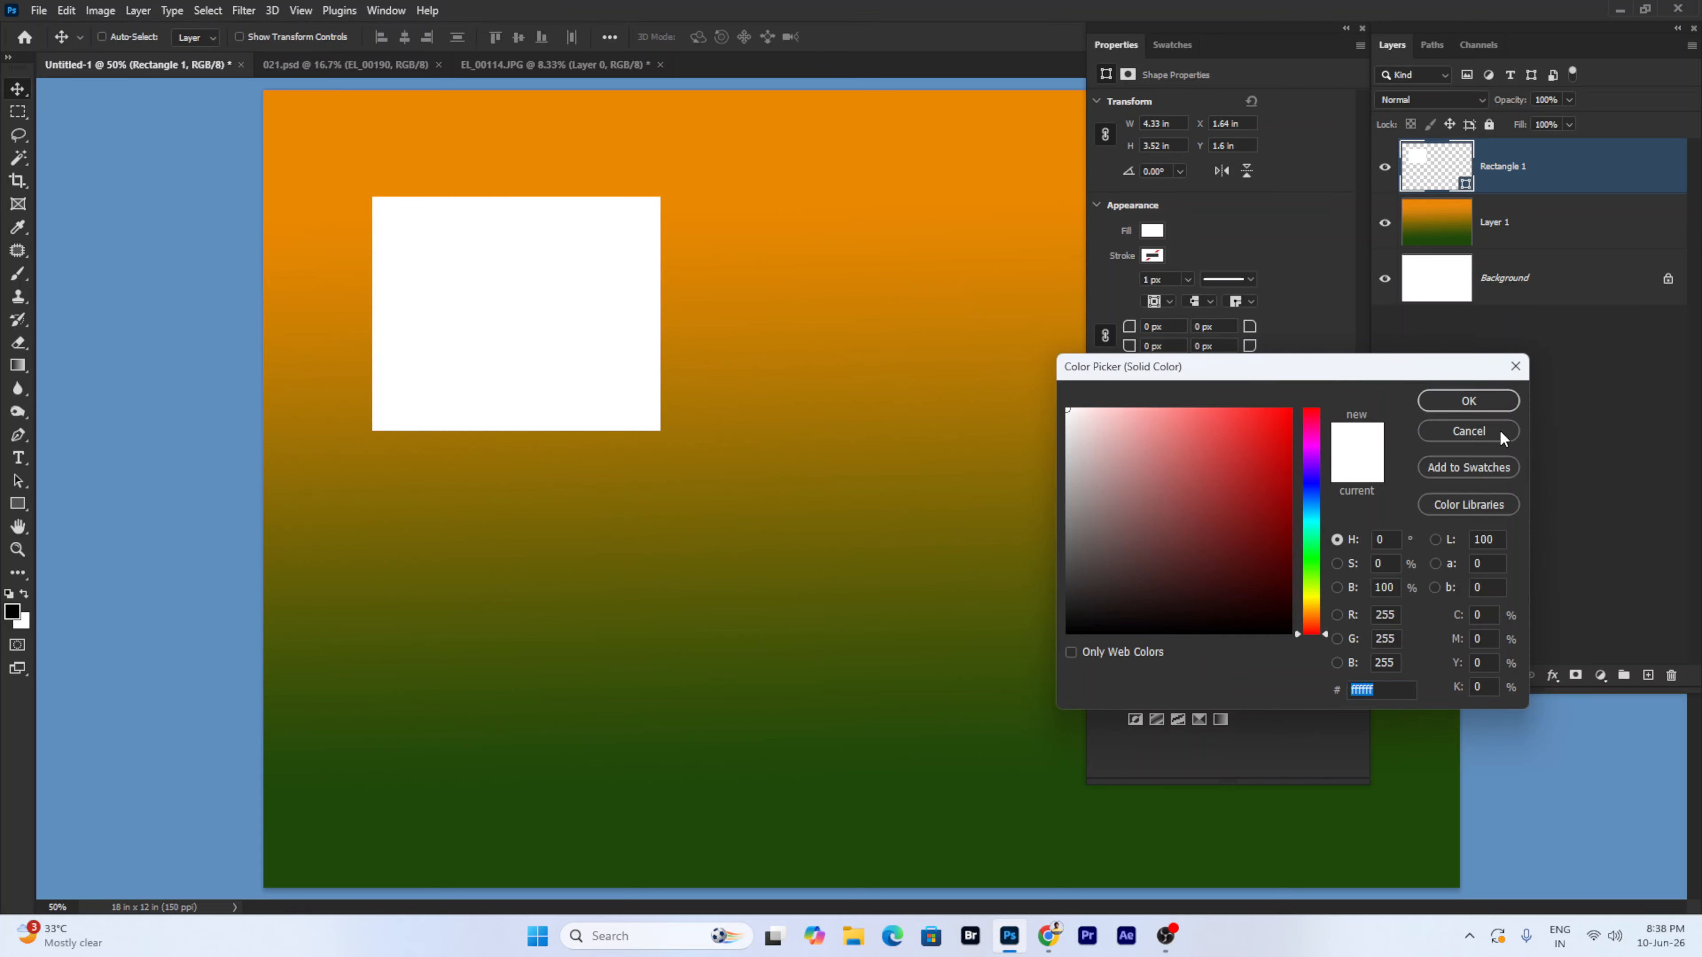
{"action": "left_click", "coordinate": [1500, 430]}
{"action": "right_click", "coordinate": [566, 323]}
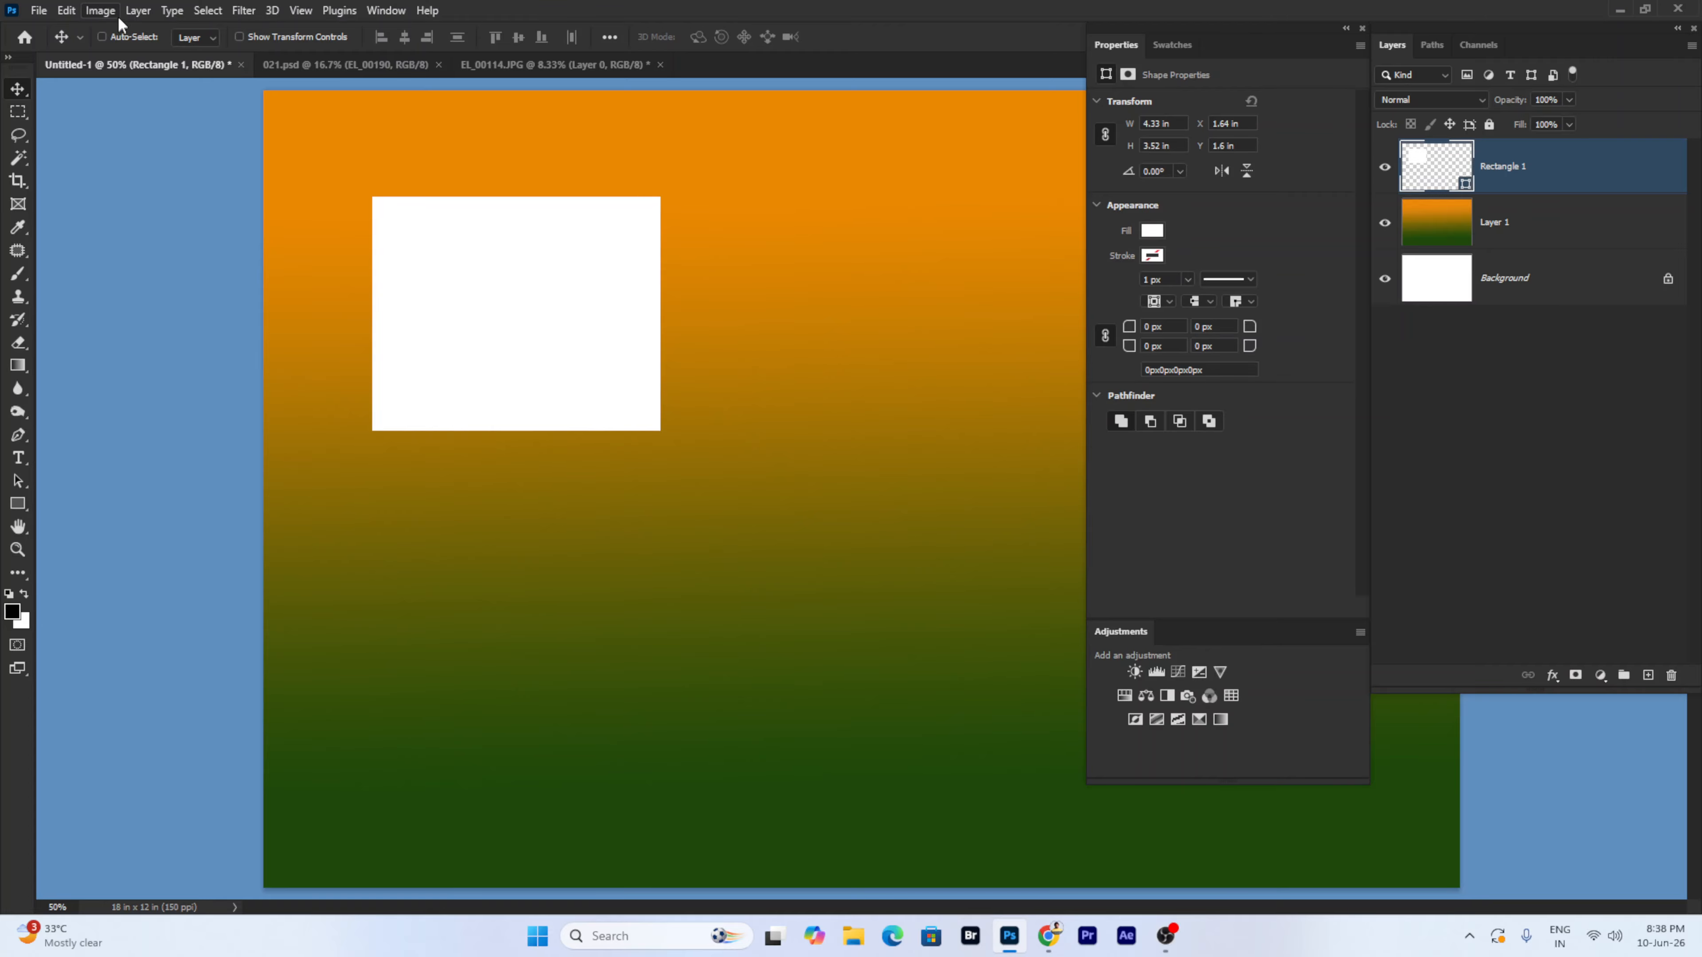
{"action": "left_click", "coordinate": [137, 10]}
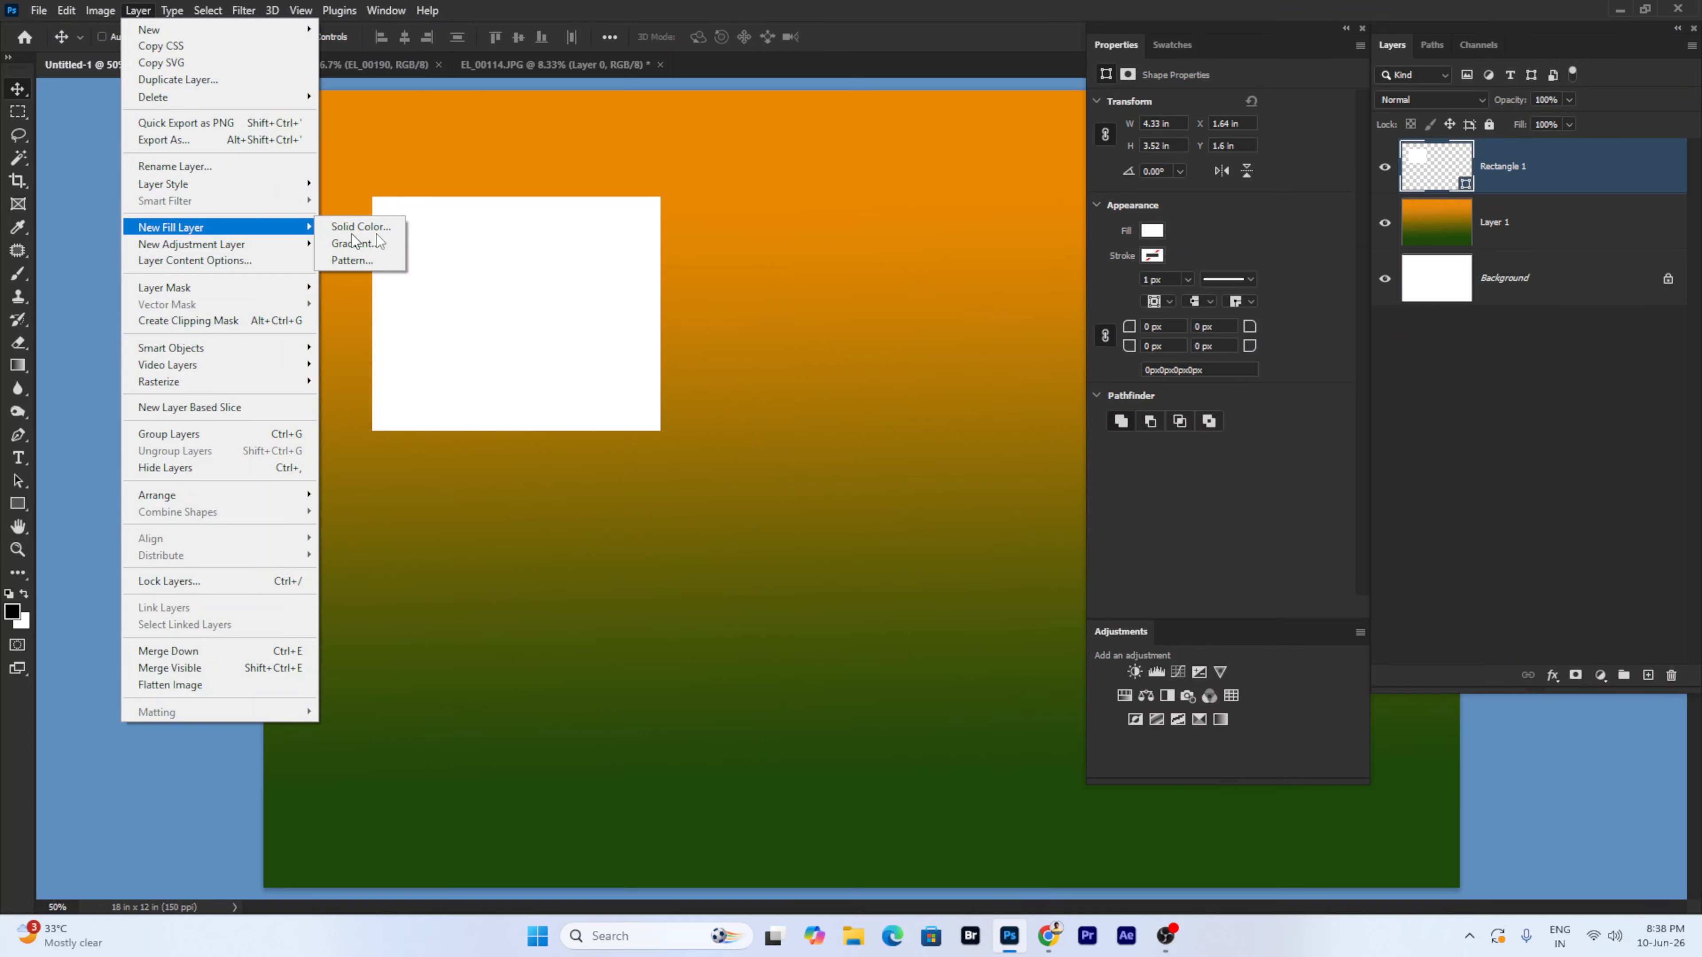
{"action": "left_click", "coordinate": [1499, 513]}
- Add Layer 2 above the gradient and fill it with dark red #a31414 (163, 20, 20)
{"action": "left_click", "coordinate": [1536, 226]}
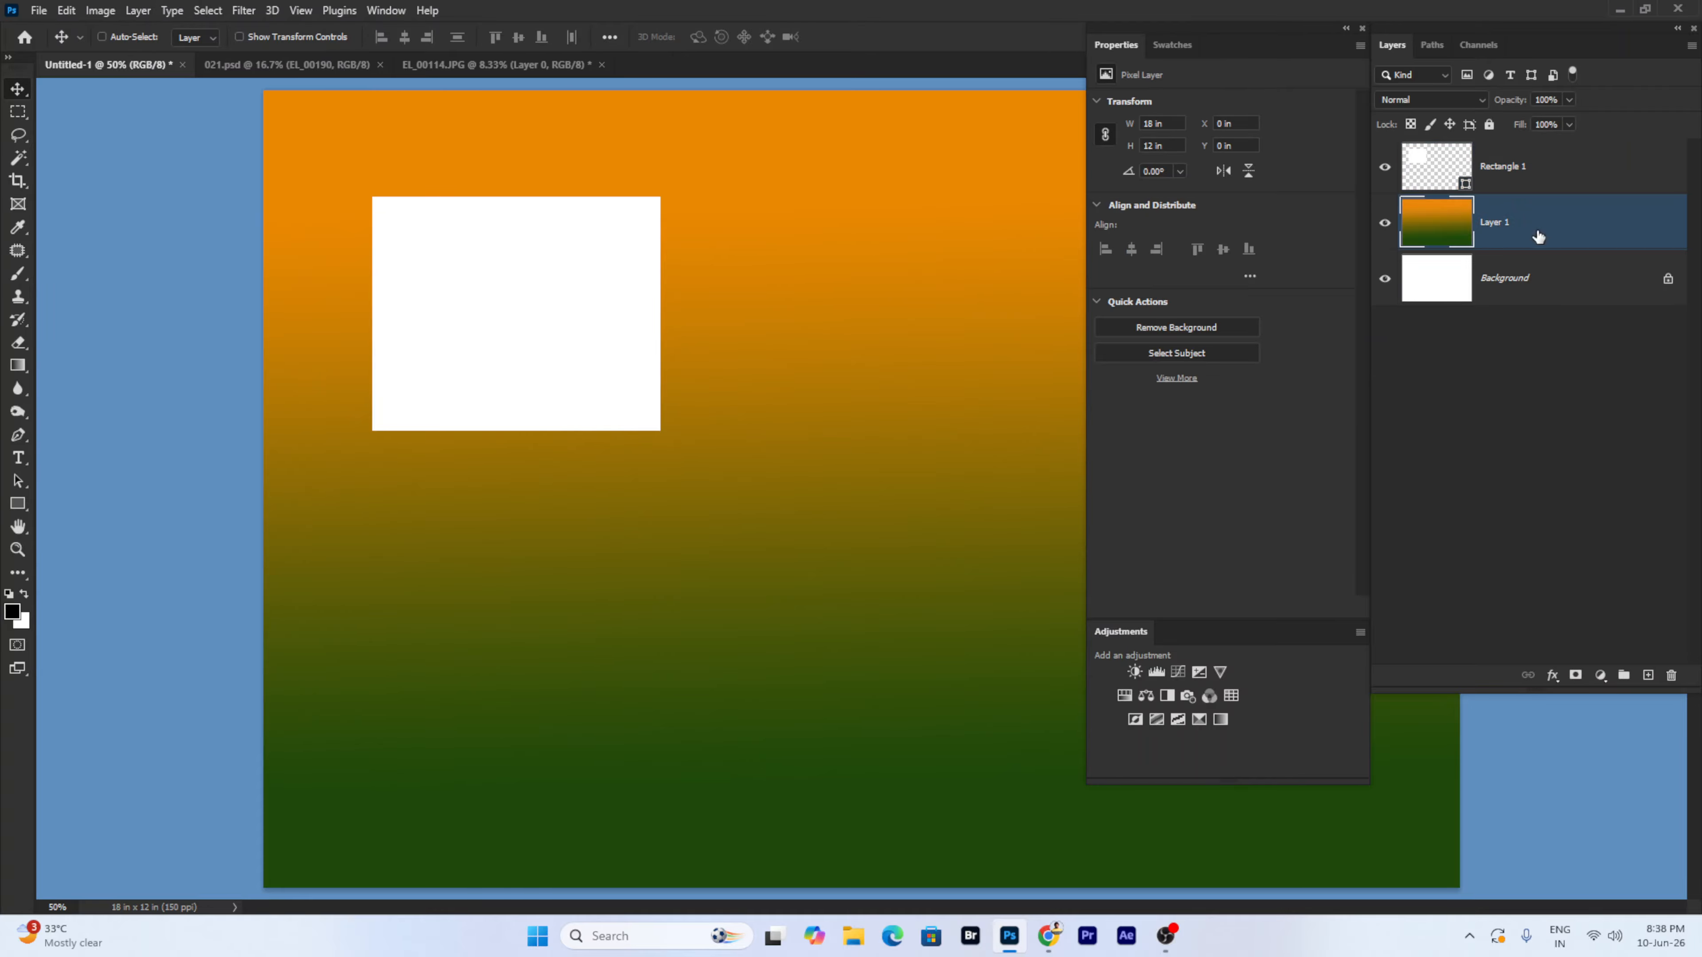
{"action": "left_click", "coordinate": [1648, 676]}
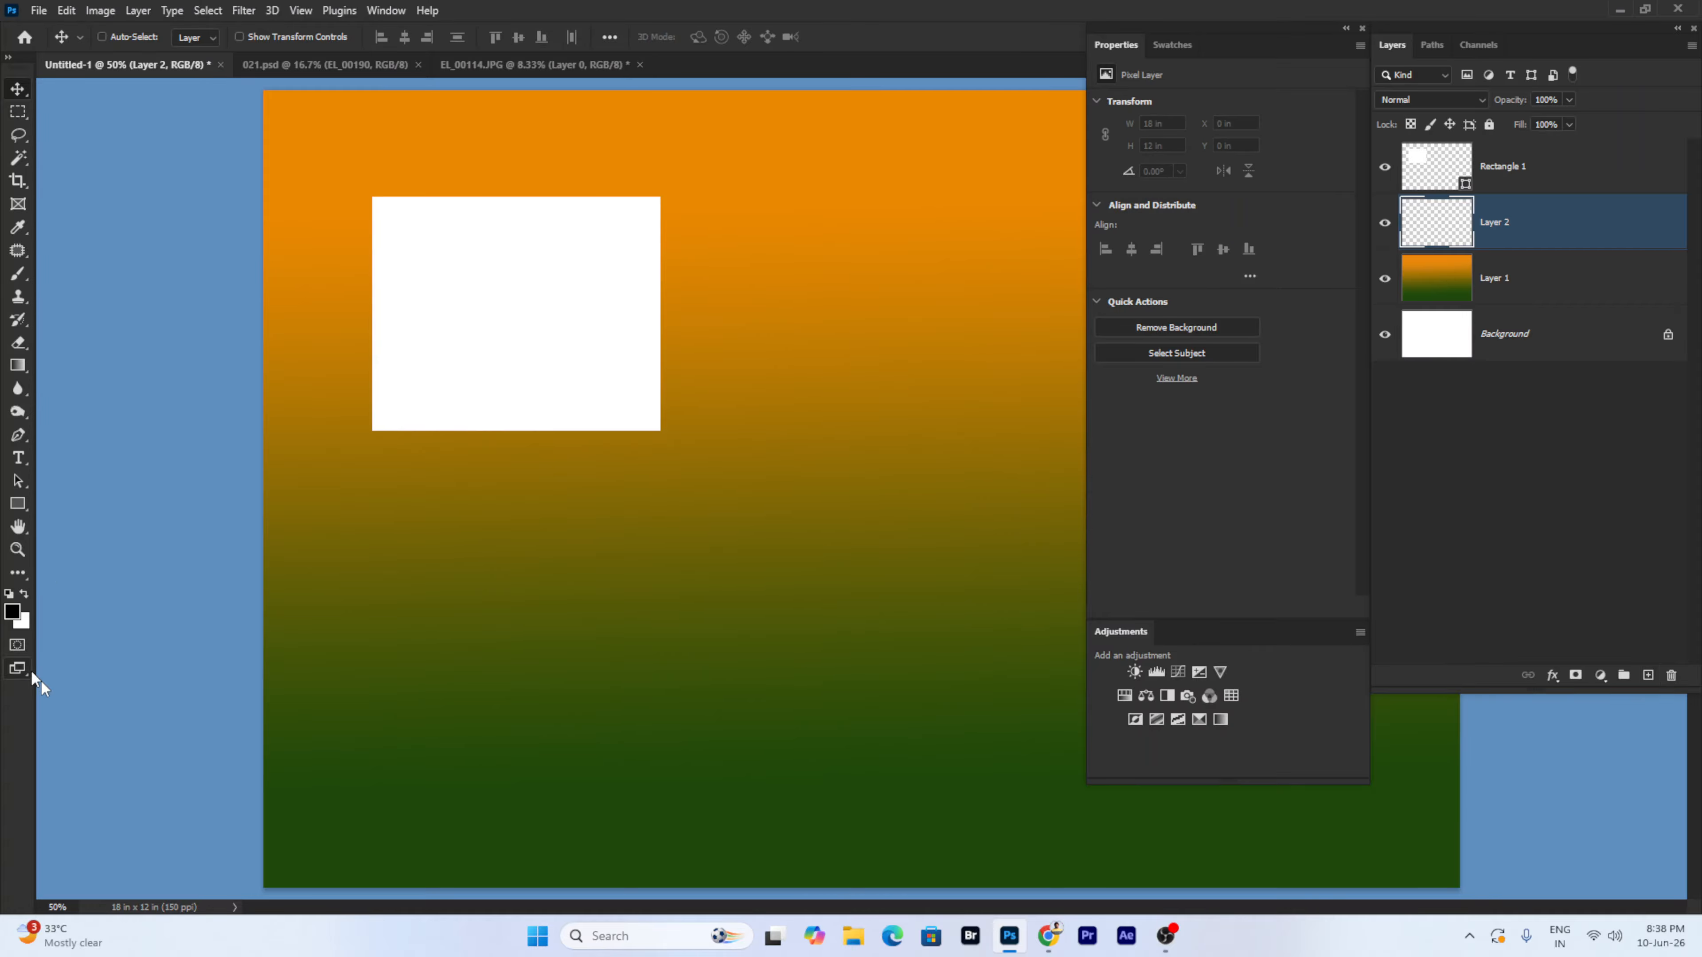
{"action": "left_click", "coordinate": [12, 612]}
{"action": "left_click", "coordinate": [1270, 489]}
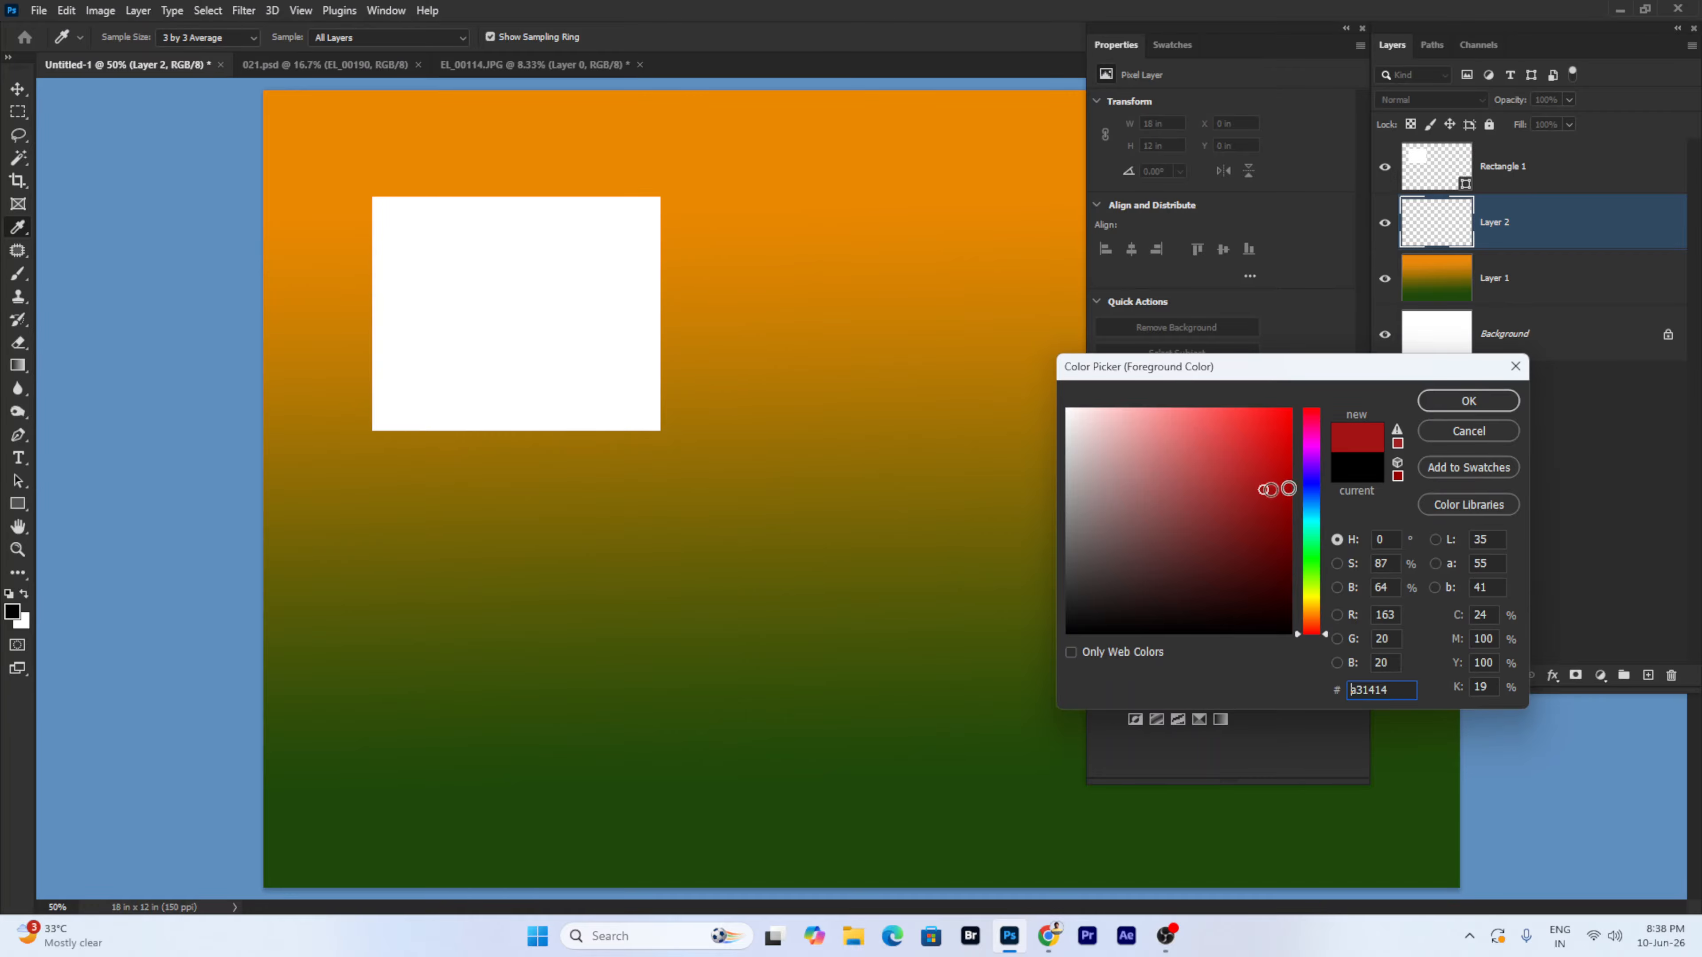
{"action": "left_click", "coordinate": [1457, 401]}
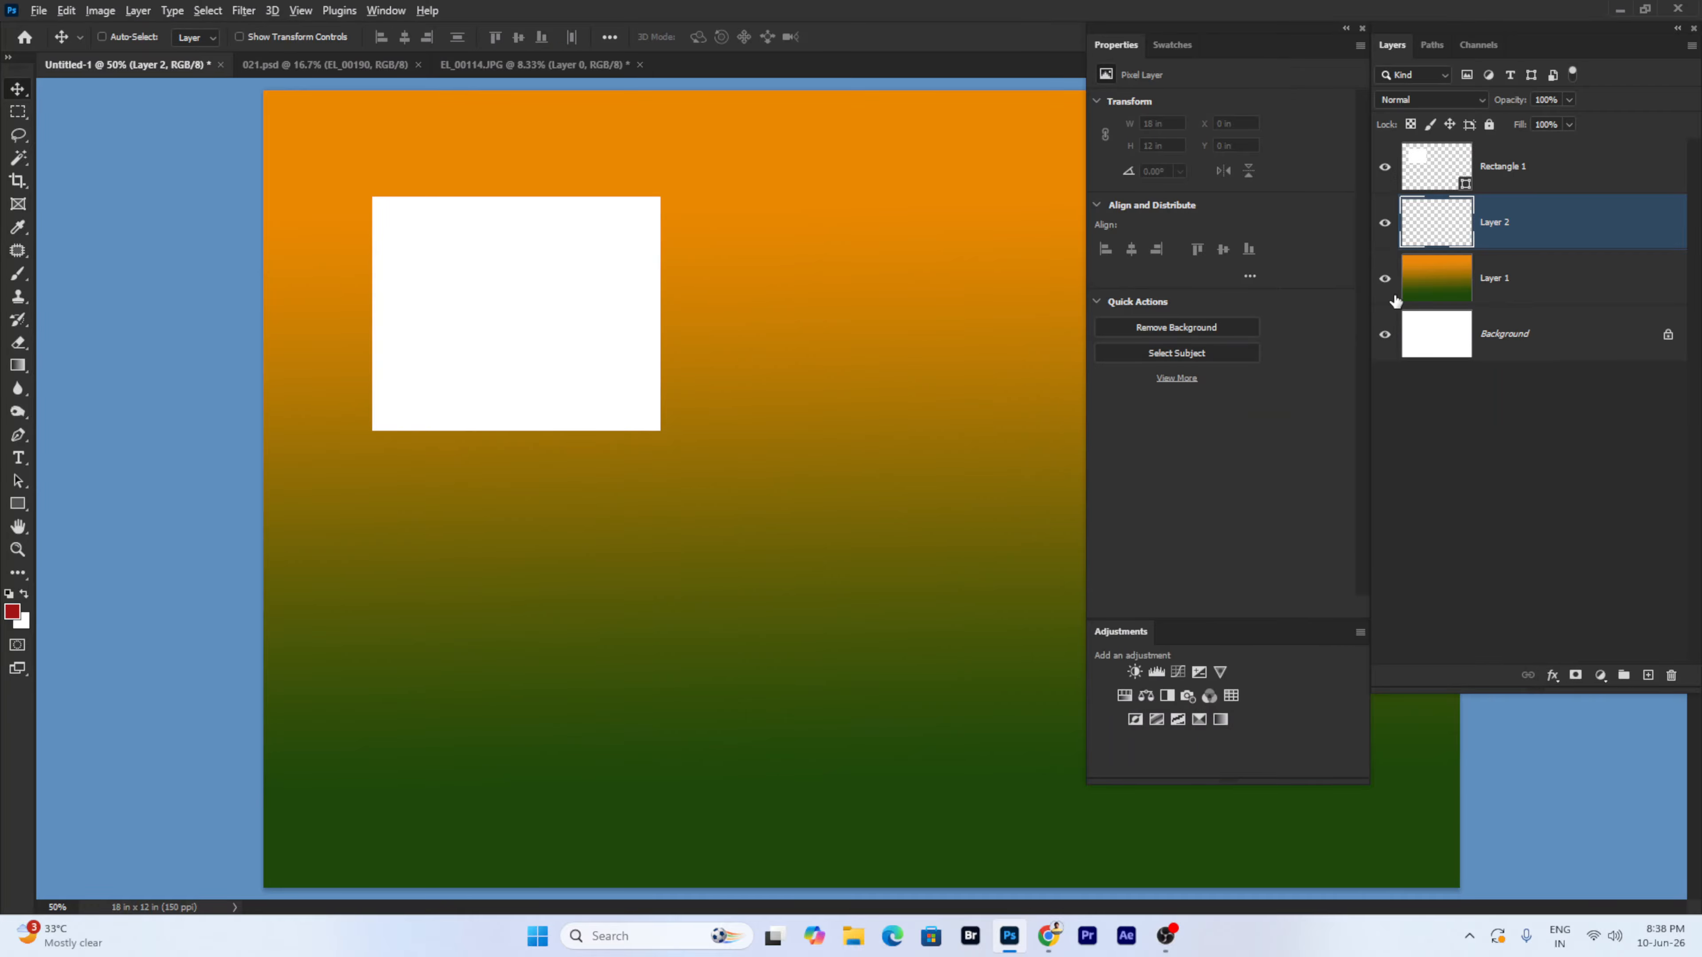
{"action": "key", "text": "alt+BackSpace"}
- Add a purple Solid Color fill layer, Color Fill 1, above Layer 2
{"action": "right_click", "coordinate": [923, 274]}
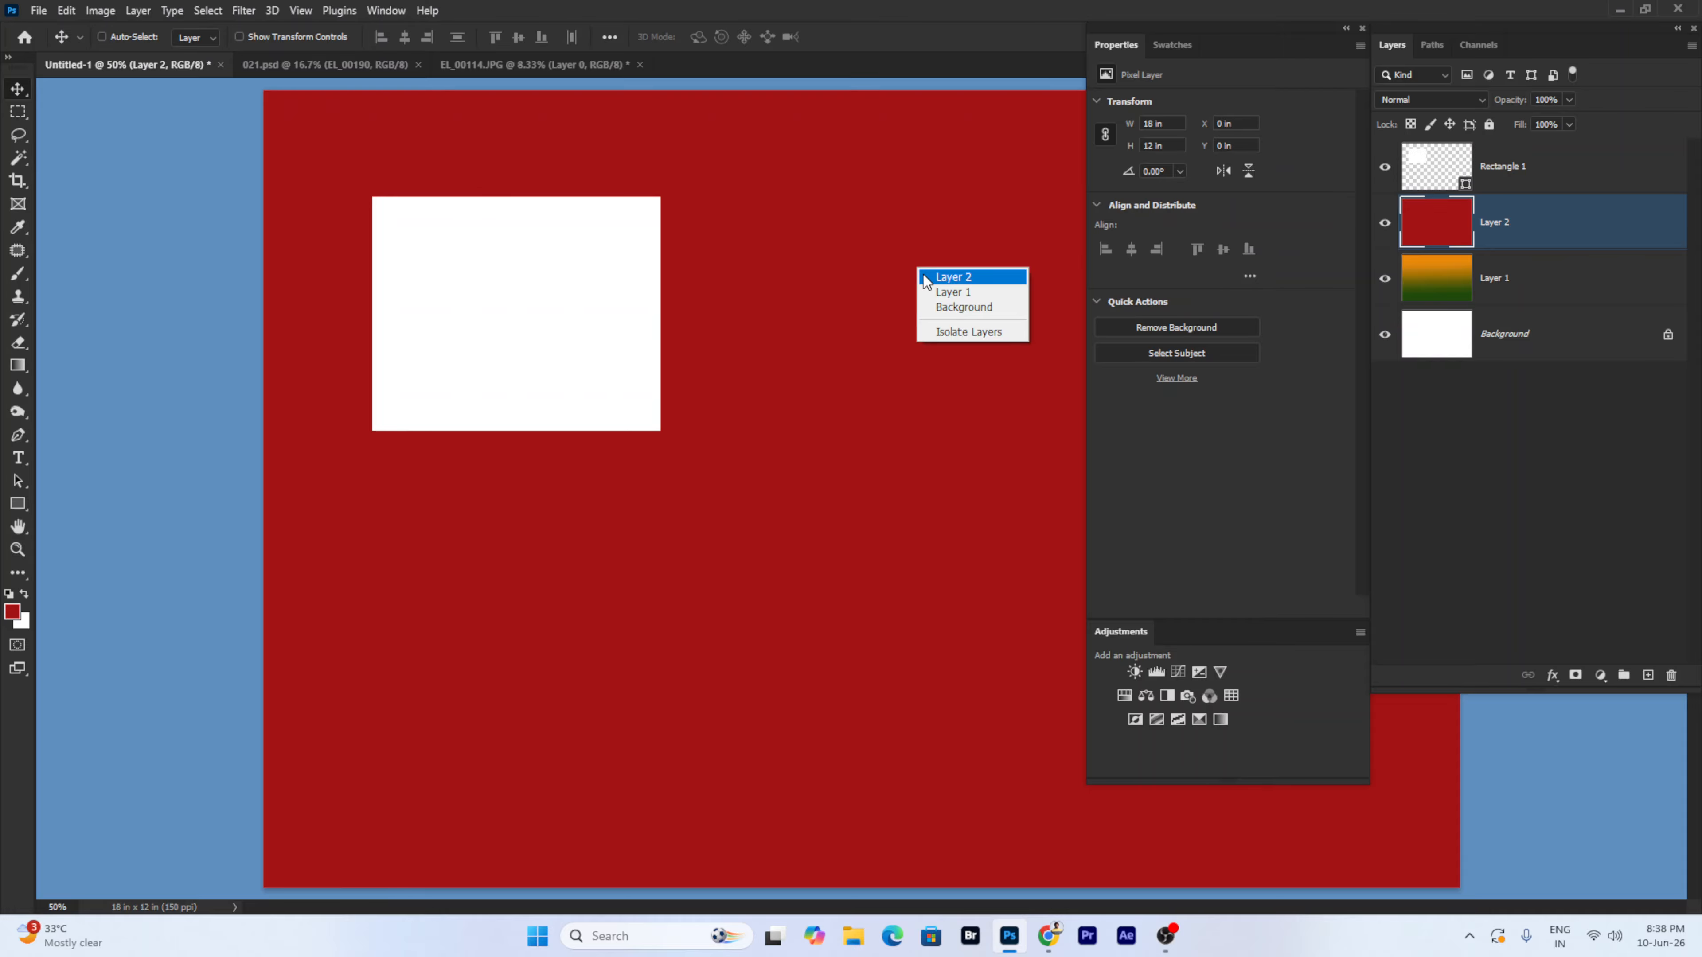
{"action": "left_click", "coordinate": [926, 277]}
{"action": "left_click", "coordinate": [138, 12]}
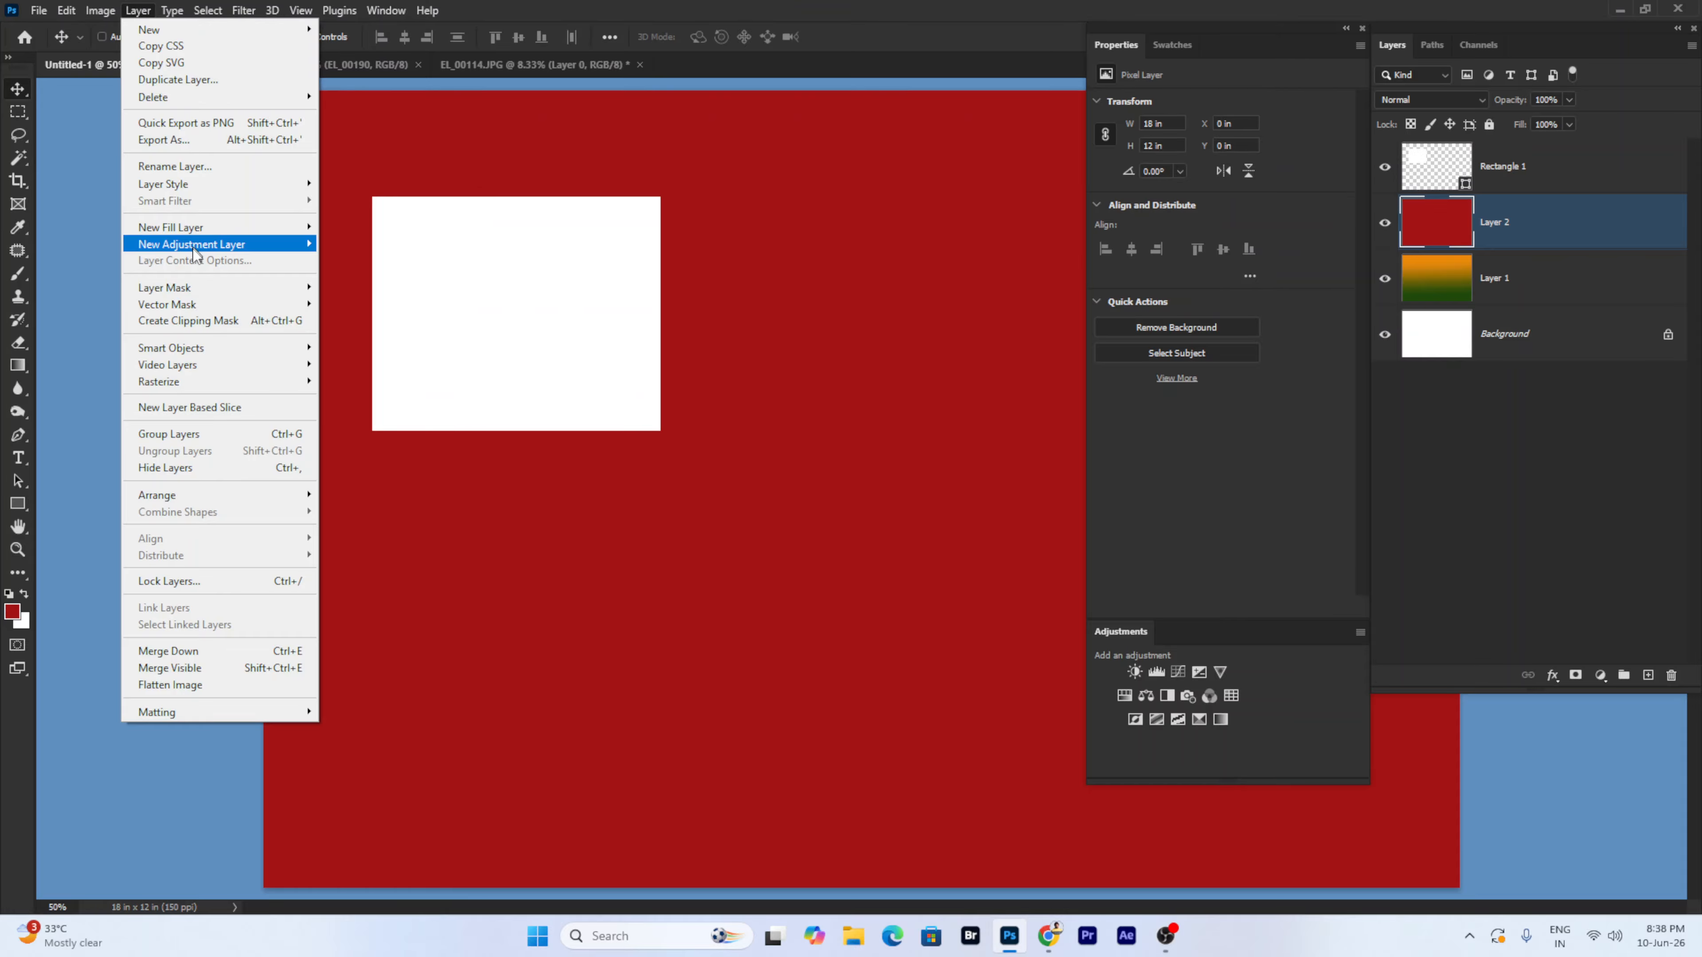
{"action": "mouse_move", "coordinate": [203, 241]}
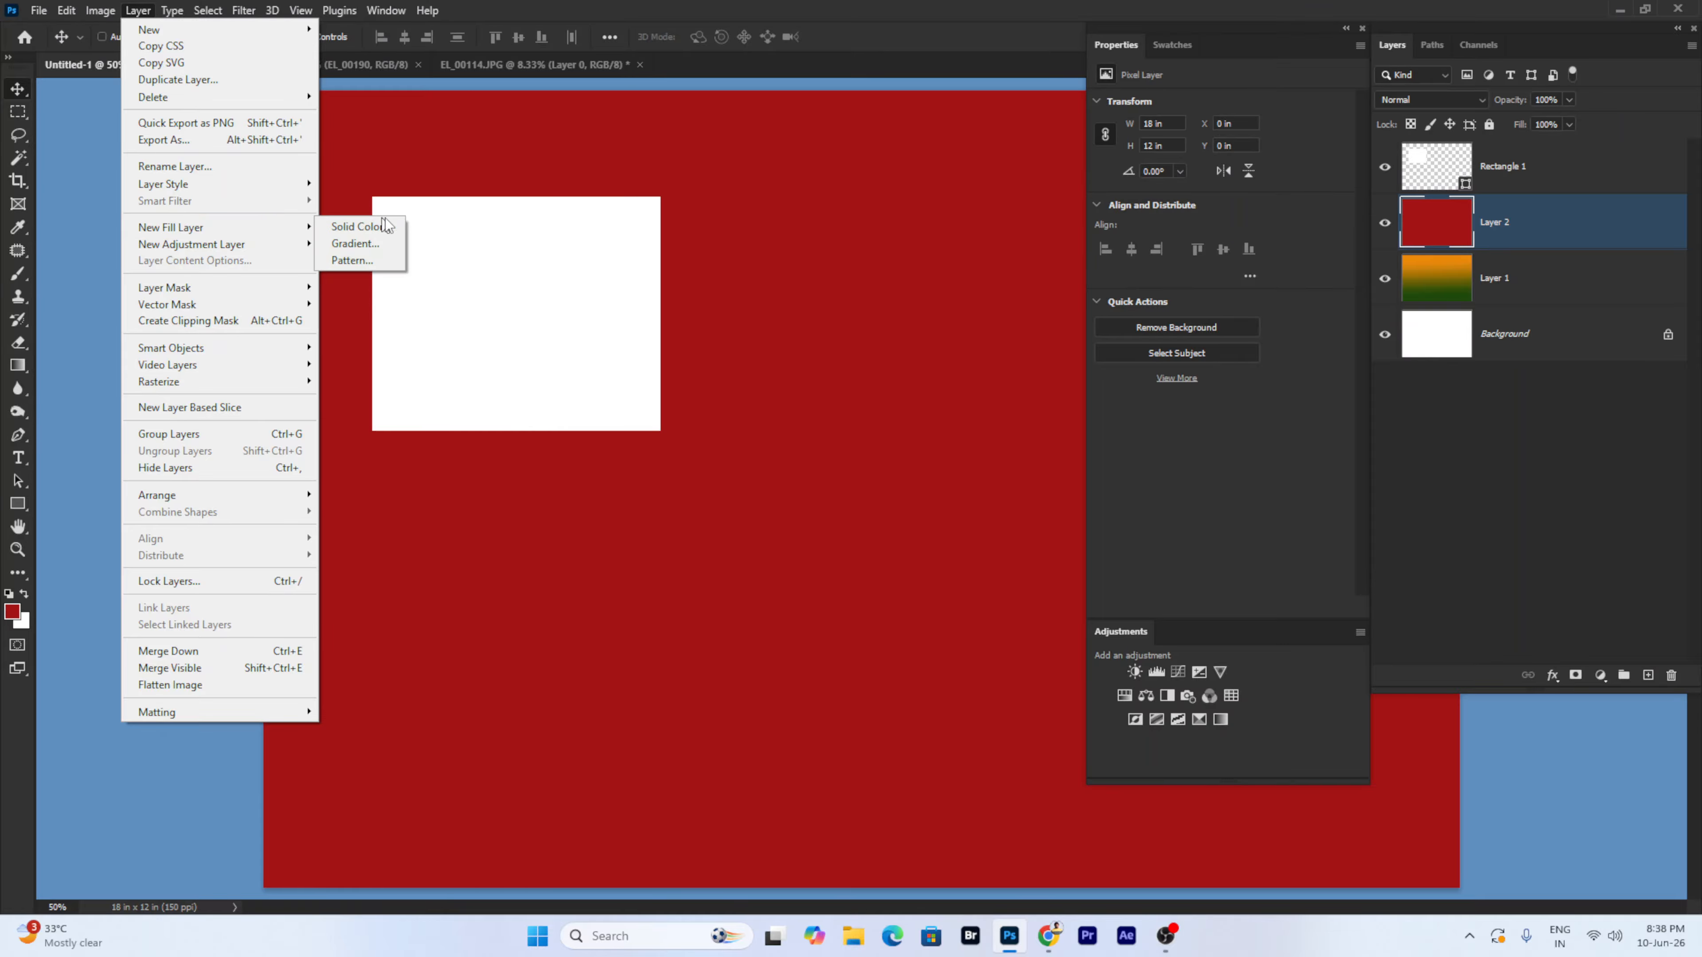
{"action": "left_click", "coordinate": [343, 228]}
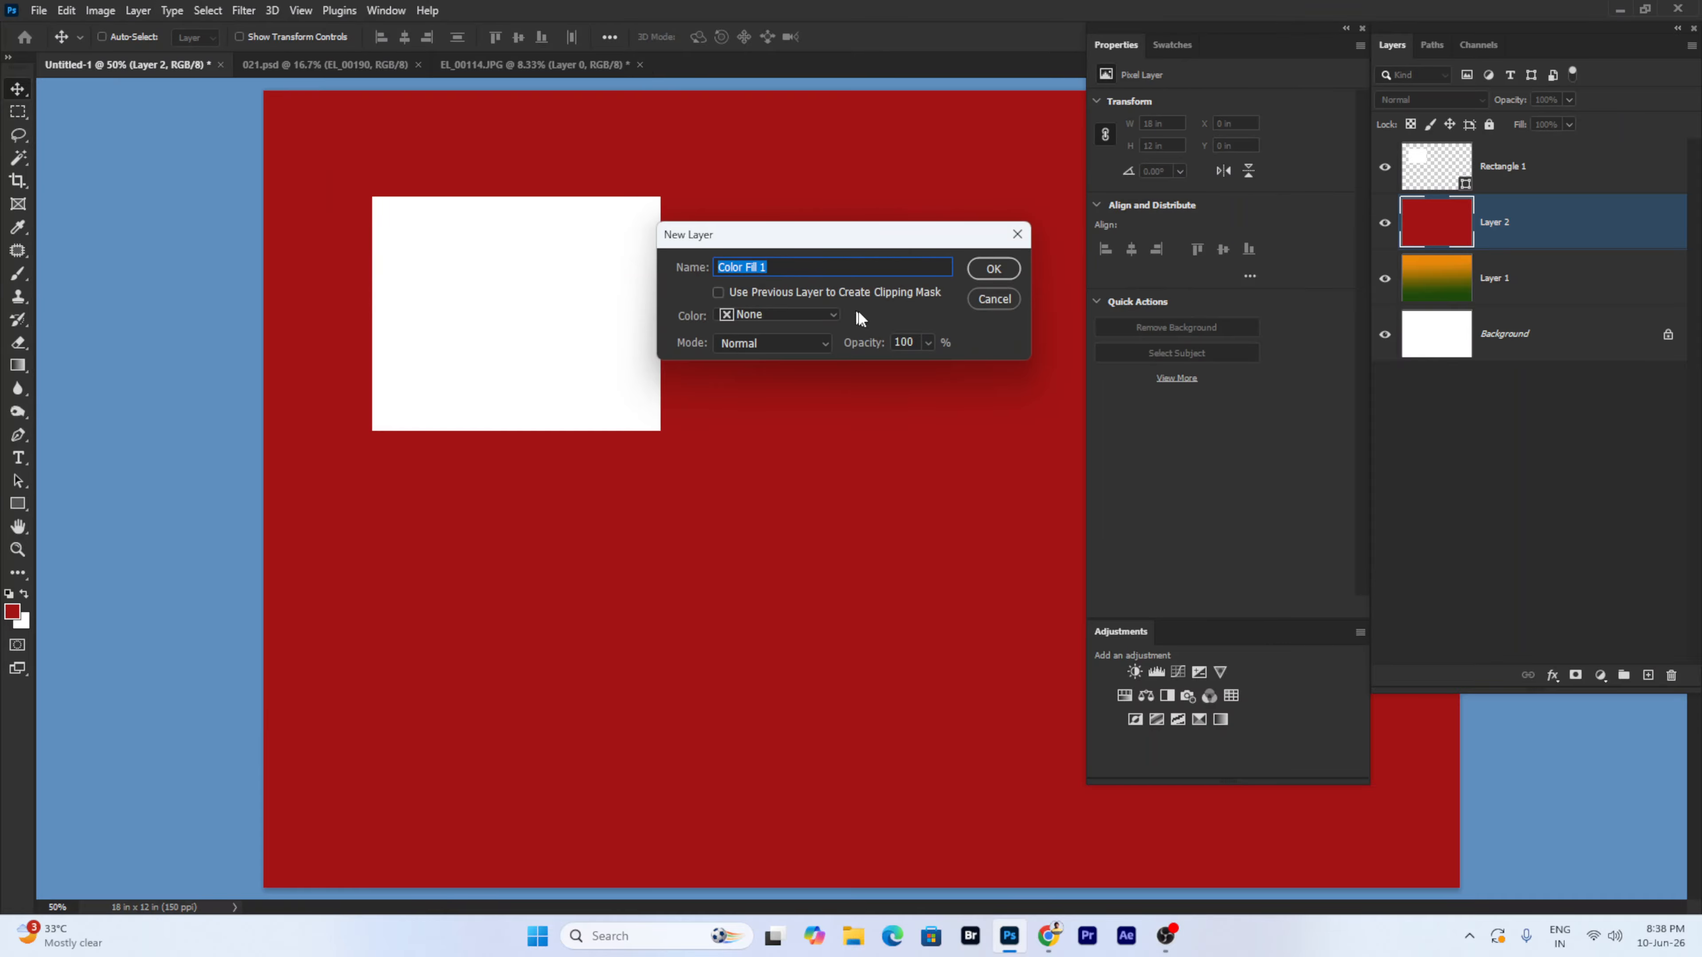
{"action": "left_click", "coordinate": [995, 269]}
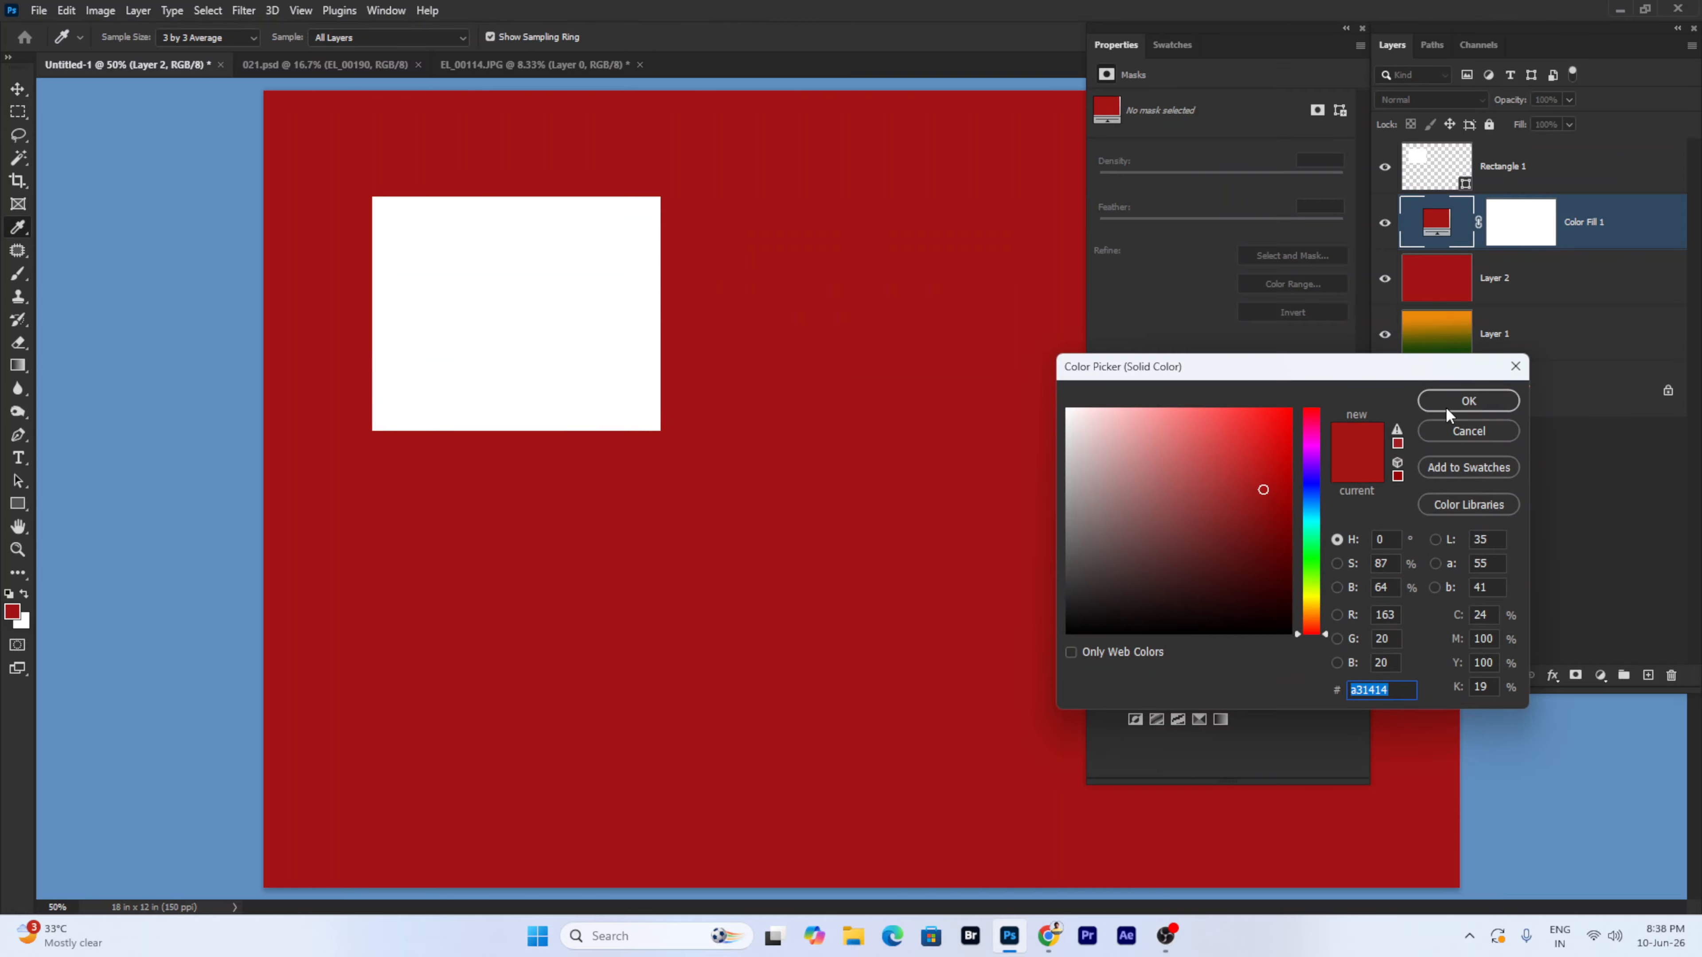
{"action": "left_click", "coordinate": [1311, 449]}
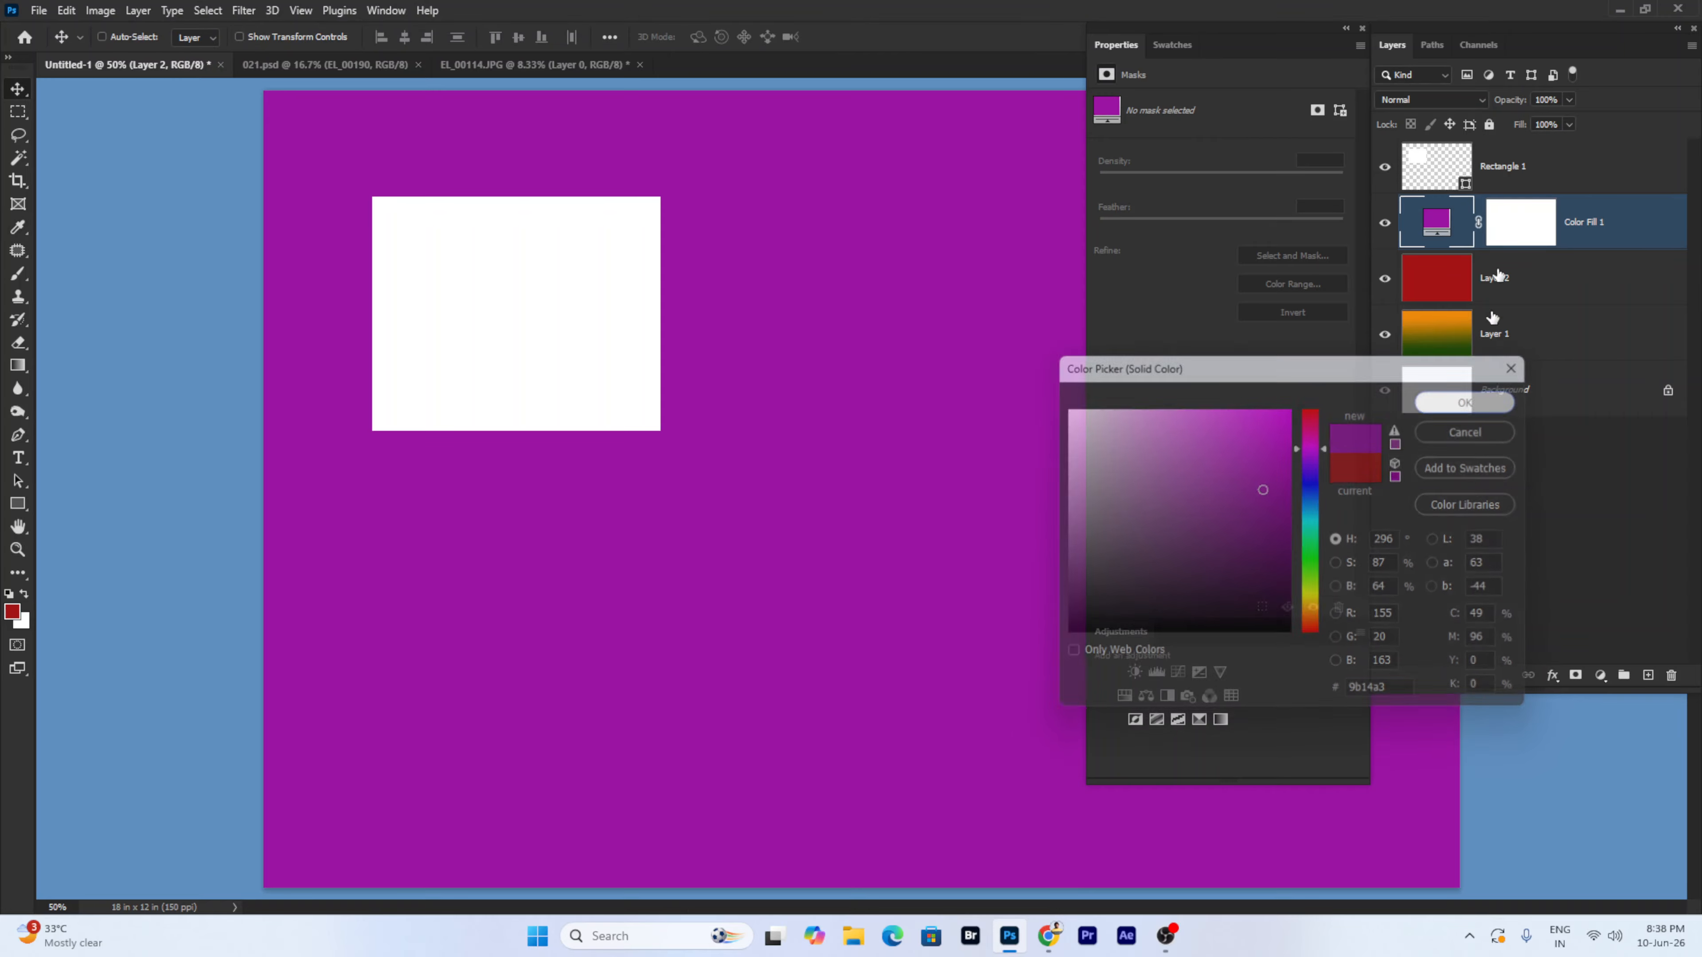
- Try other fill colours, cancel, then delete Color Fill 1, Layer 2 and Layer 1
{"action": "right_click", "coordinate": [911, 355]}
{"action": "left_click", "coordinate": [952, 369]}
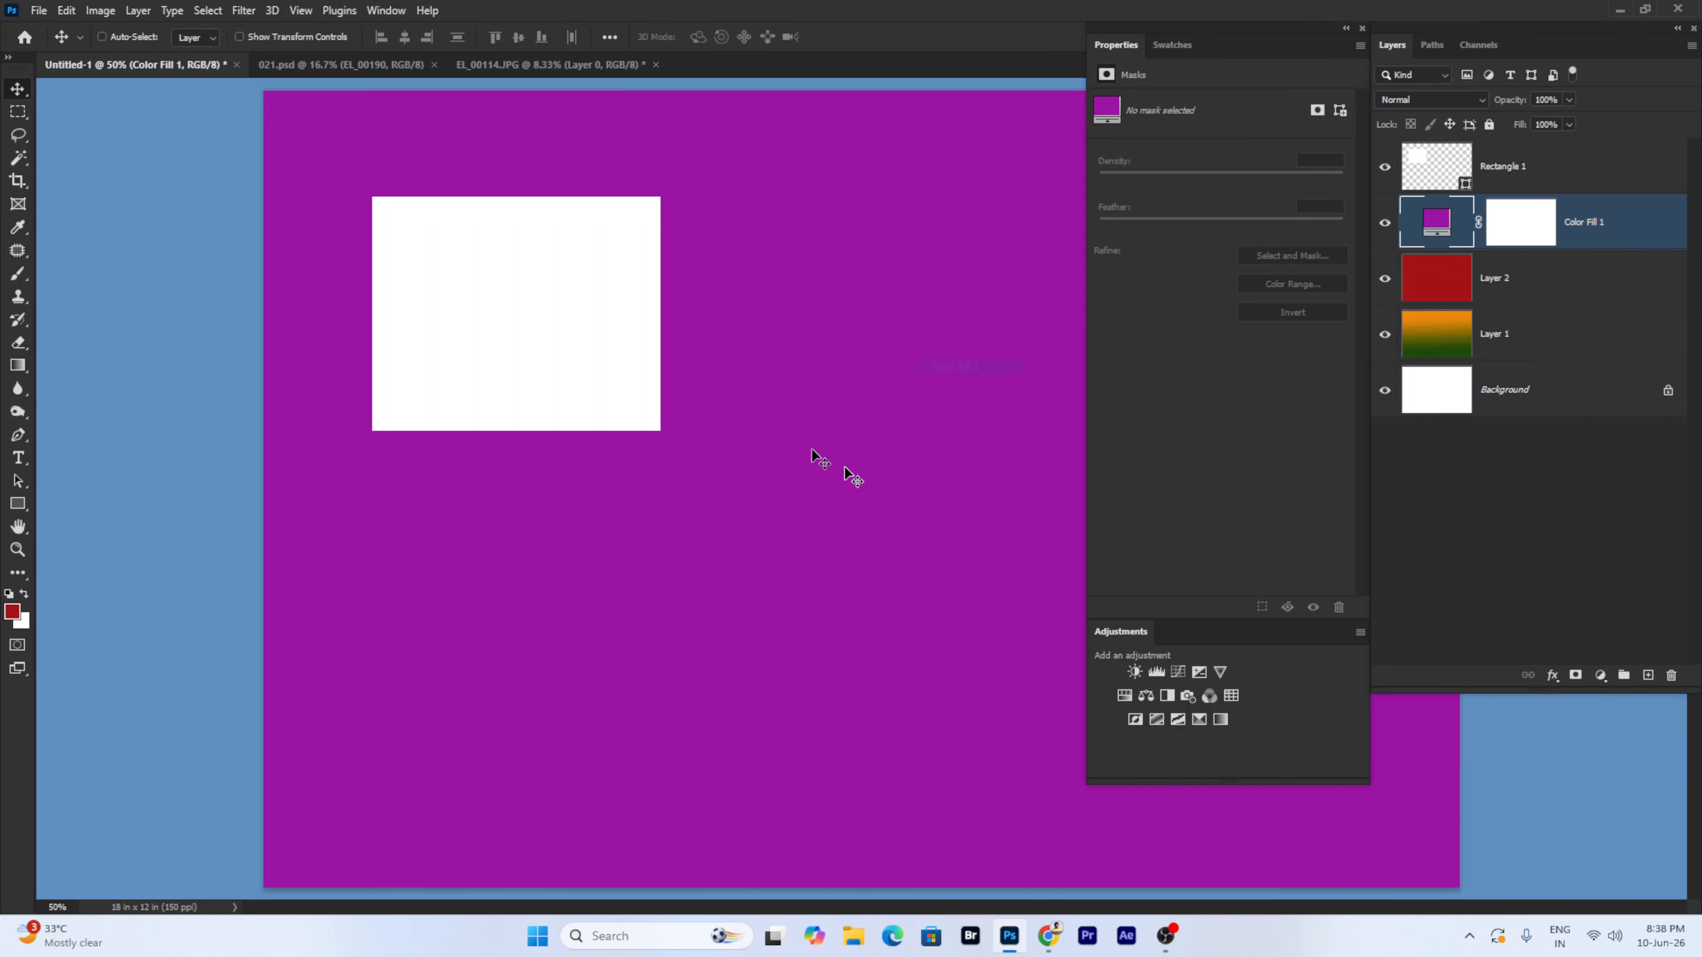
{"action": "double_click", "coordinate": [1435, 226]}
{"action": "left_click", "coordinate": [1094, 536]}
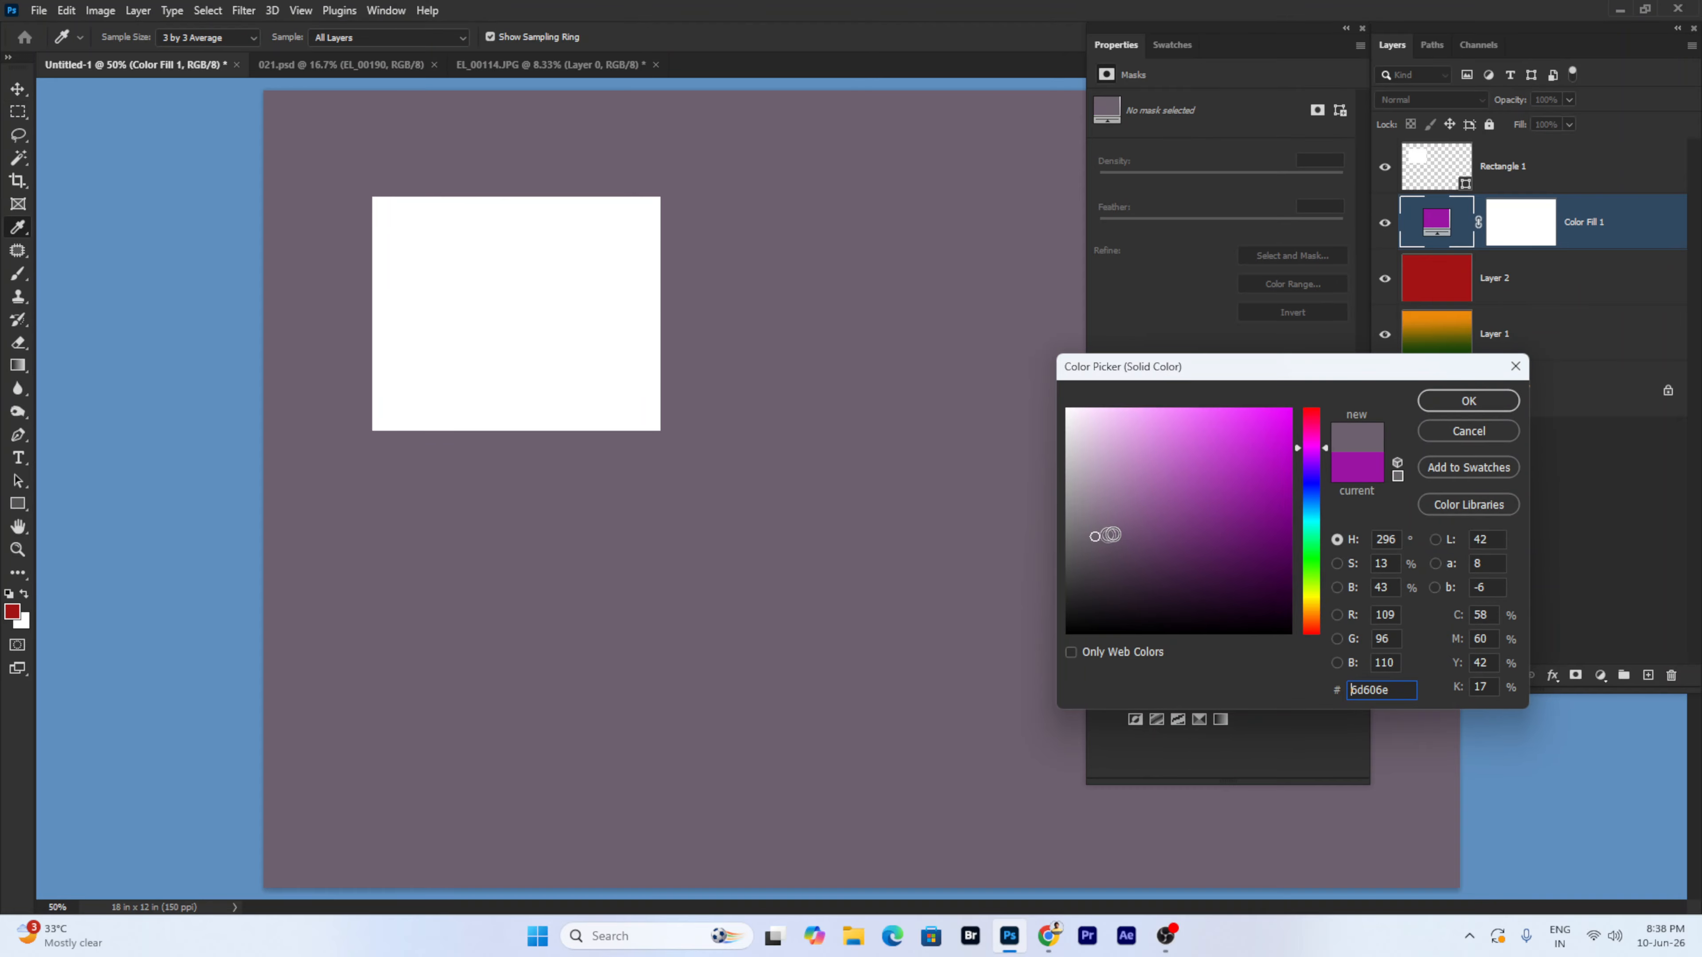
{"action": "left_click", "coordinate": [1187, 570]}
{"action": "left_click_drag", "start_coordinate": [1312, 577], "coordinate": [1324, 613]}
{"action": "left_click", "coordinate": [1486, 432]}
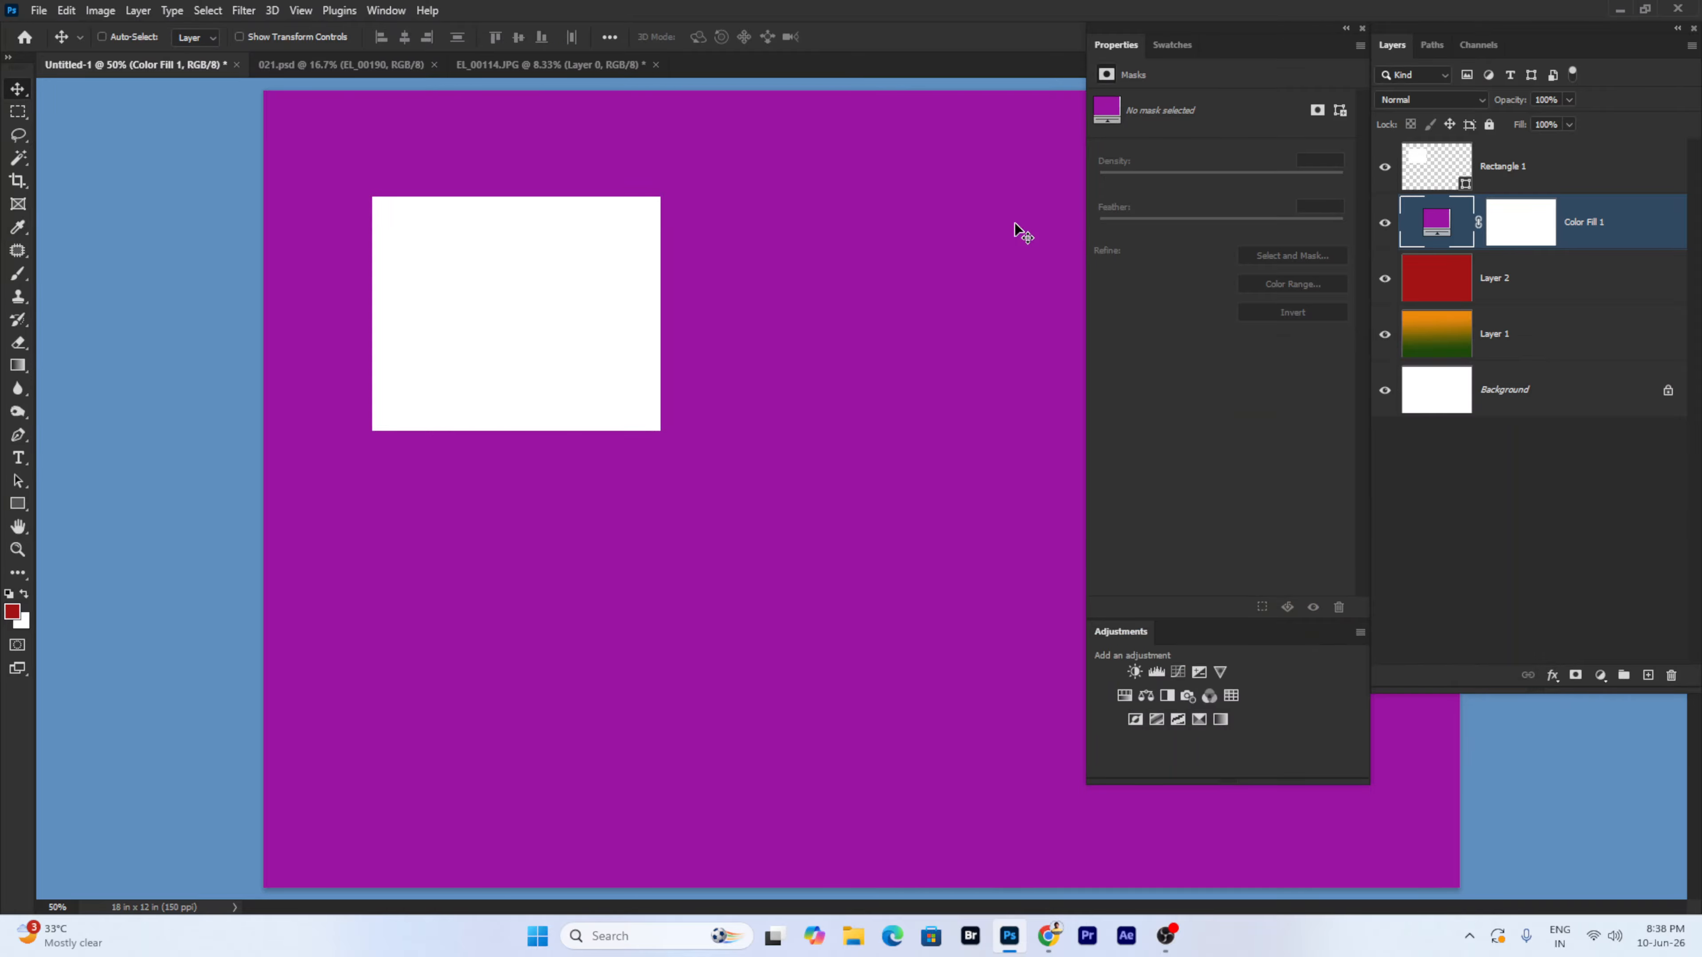
{"action": "key", "text": "Delete"}
{"action": "key", "text": "Delete"}
{"action": "key", "text": "Delete"}
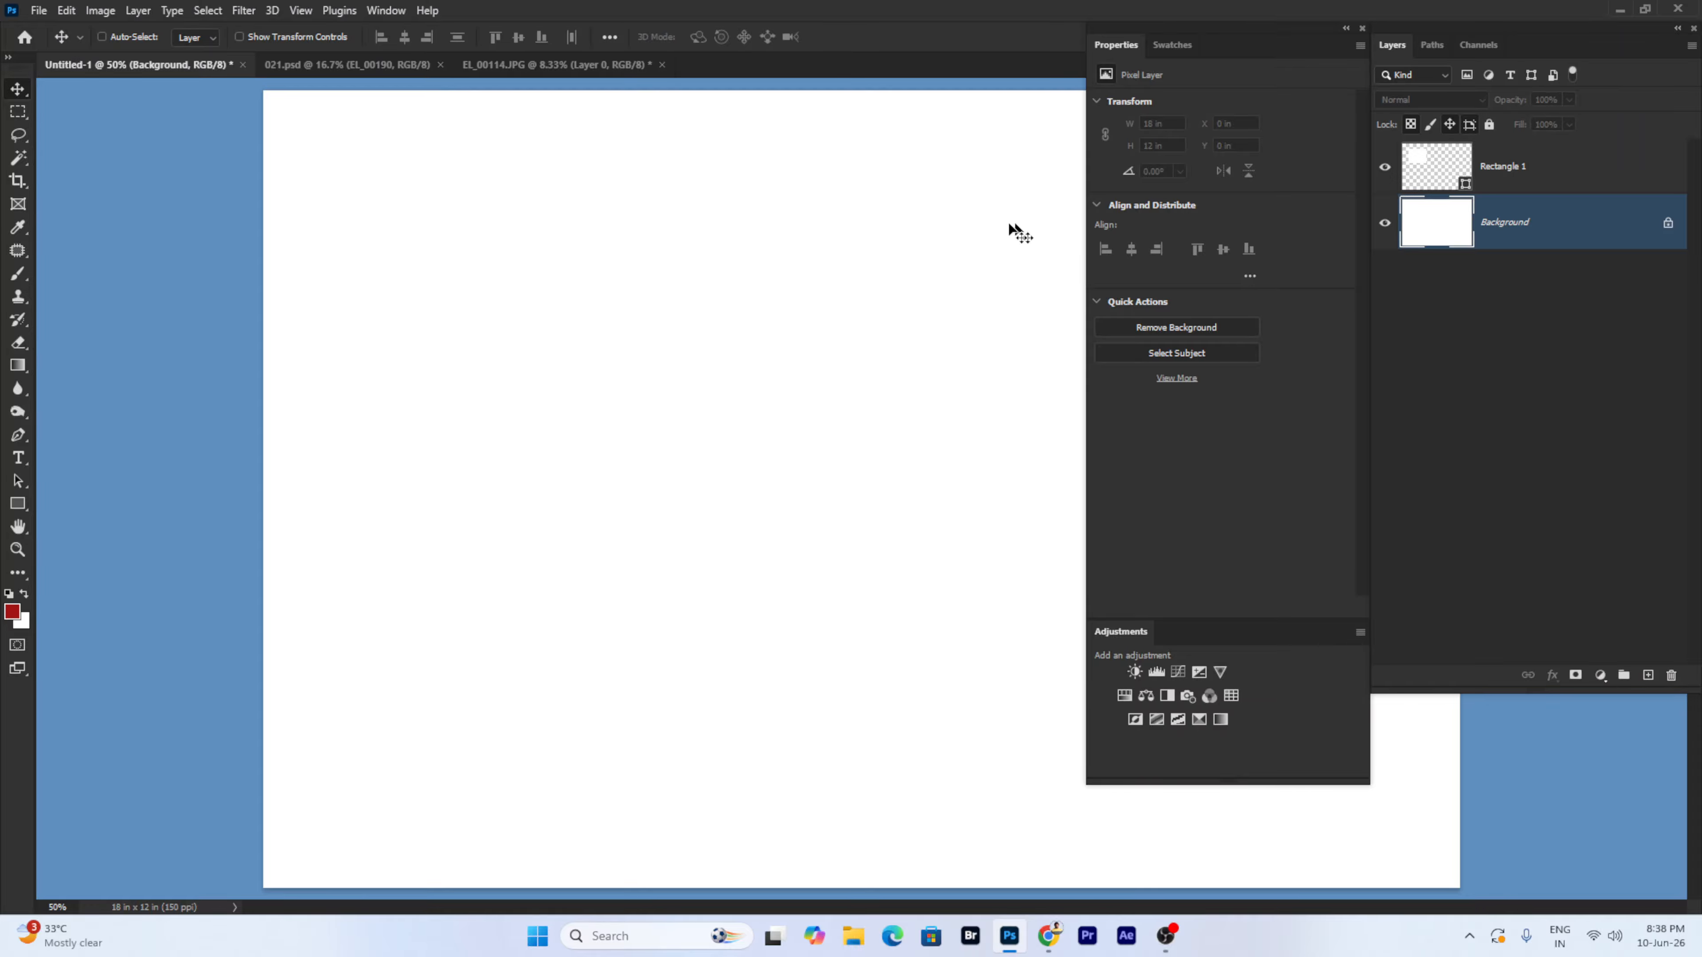
- Delete Rectangle 1 and add a new Gradient Fill 1 layer
{"action": "left_click", "coordinate": [1498, 179]}
{"action": "key", "text": "Delete"}
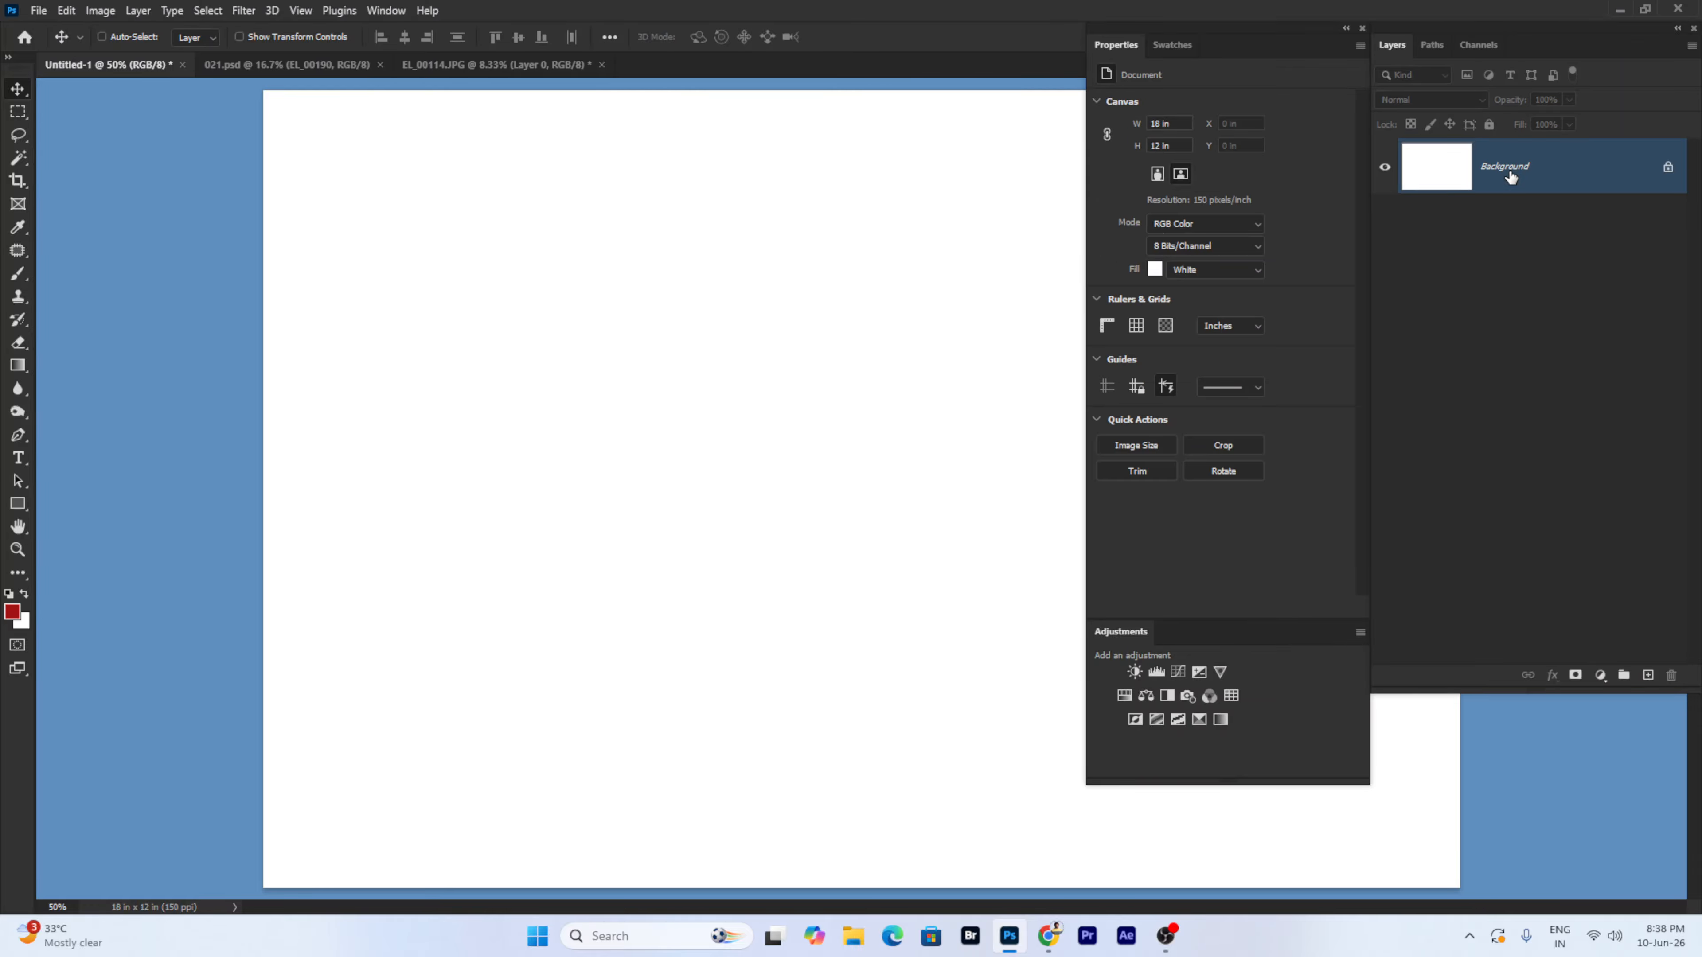
{"action": "left_click", "coordinate": [127, 15]}
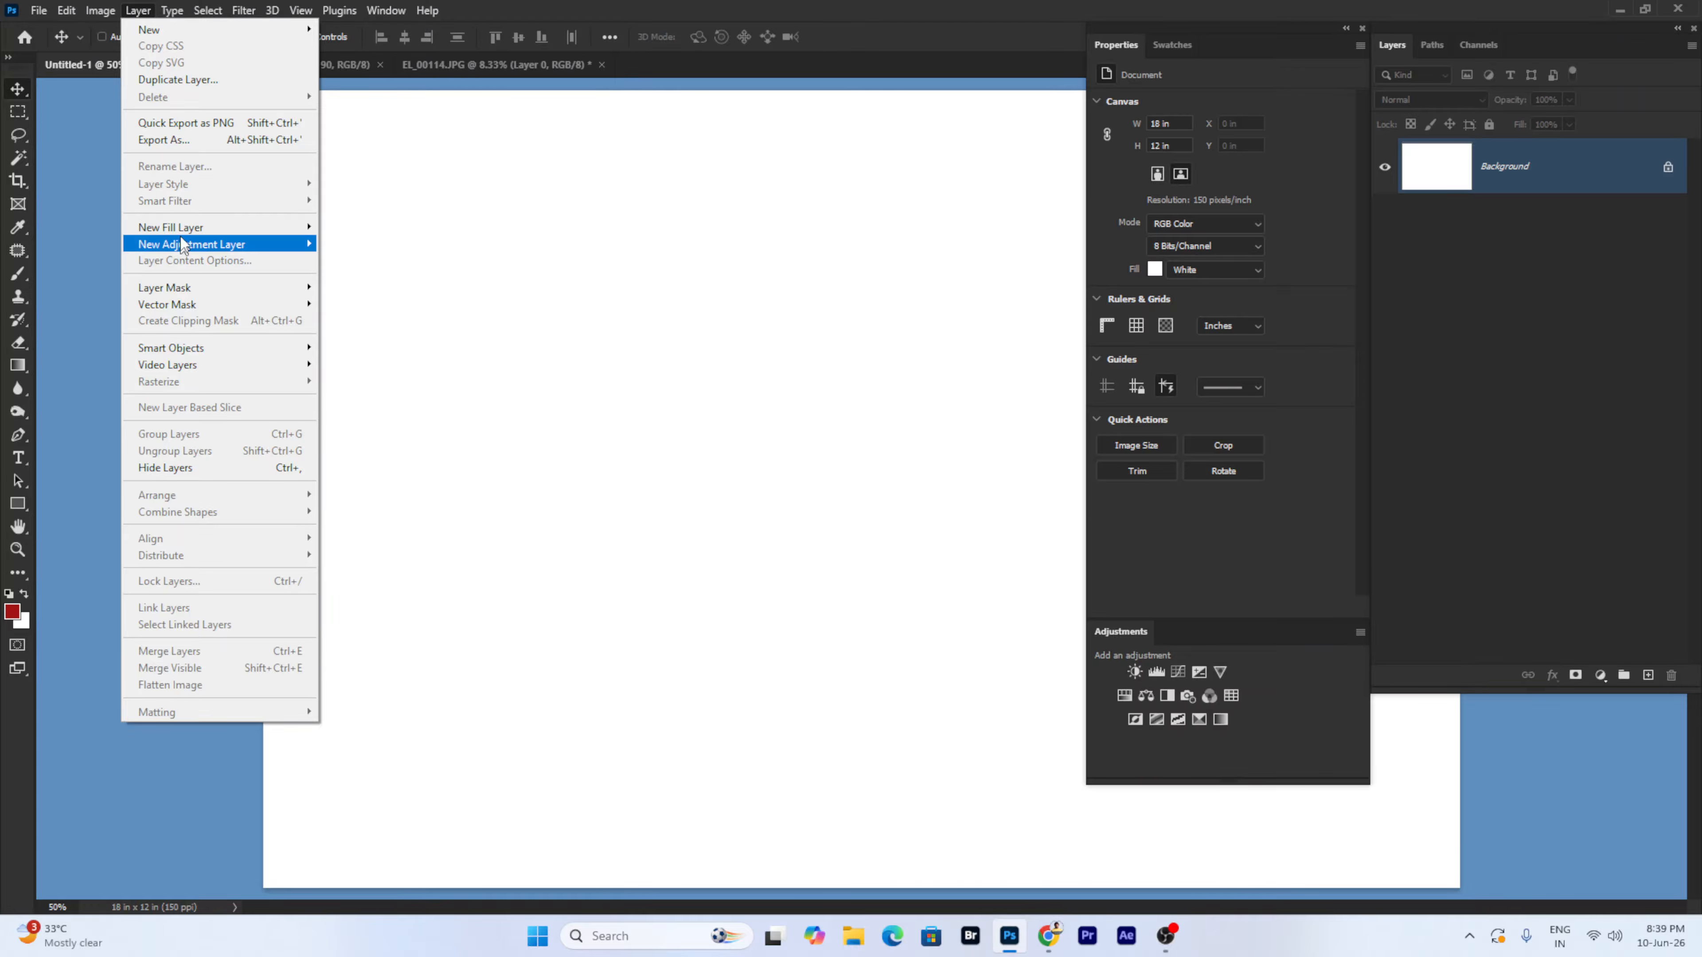
{"action": "mouse_move", "coordinate": [294, 224]}
{"action": "left_click", "coordinate": [398, 246]}
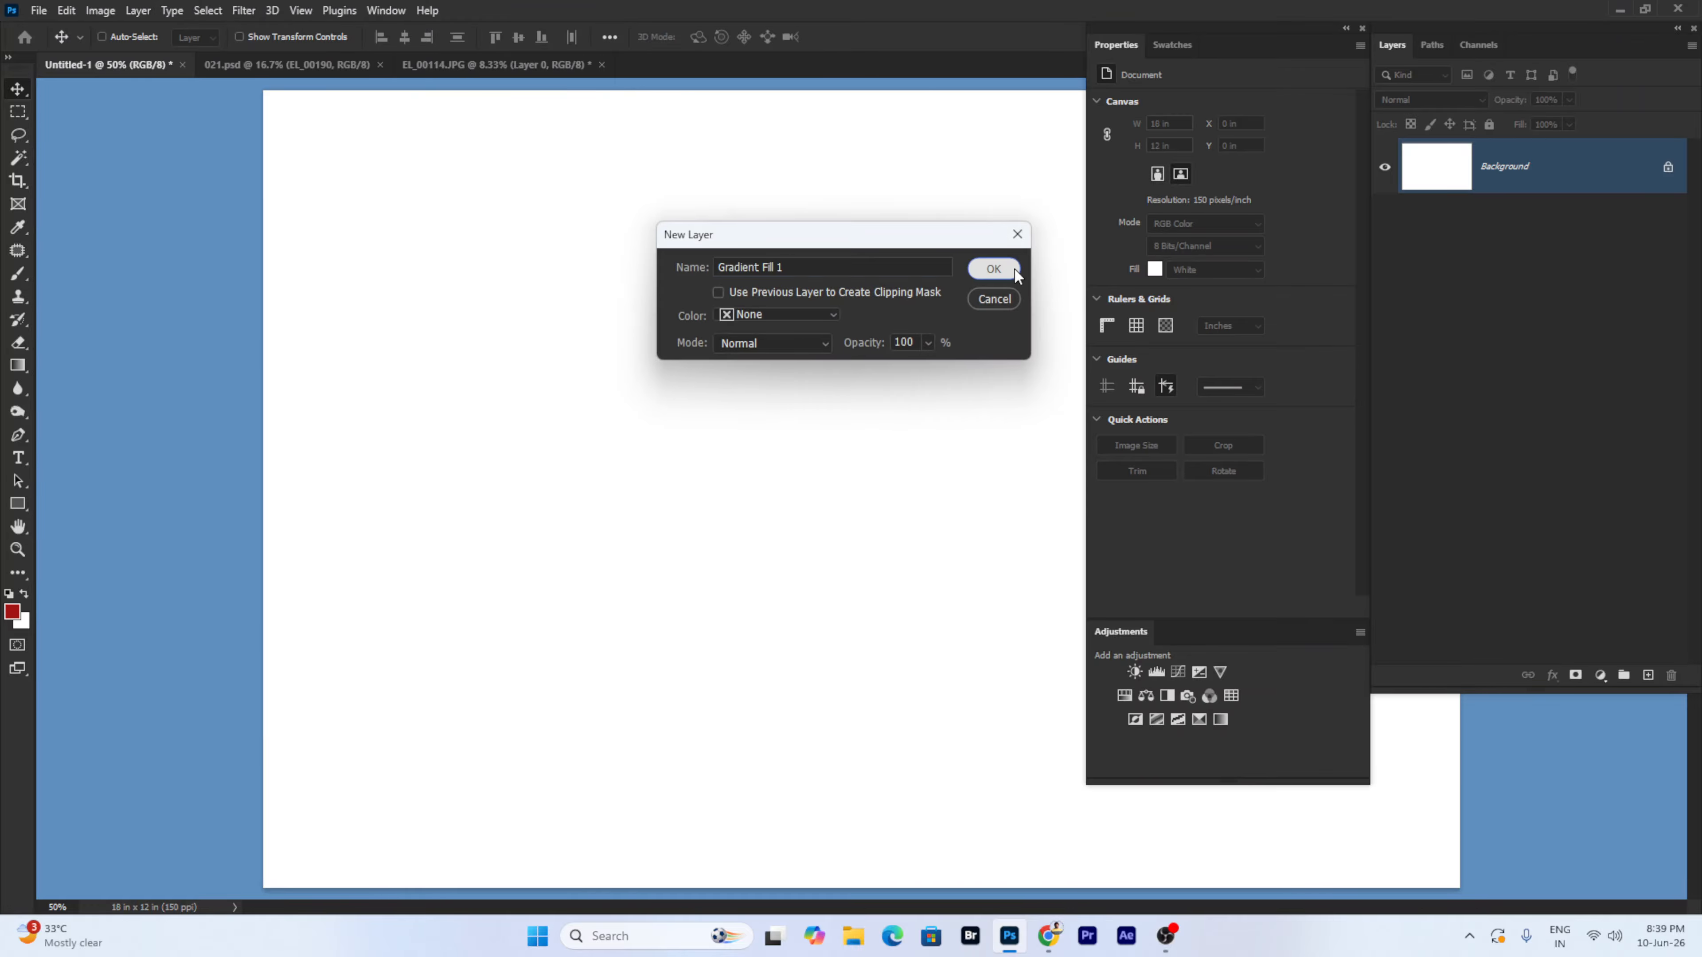
{"action": "left_click", "coordinate": [999, 267]}
- Apply the yellow-to-green gradient preset to the fill and confirm it
{"action": "left_click", "coordinate": [1132, 406]}
{"action": "left_click", "coordinate": [1121, 429]}
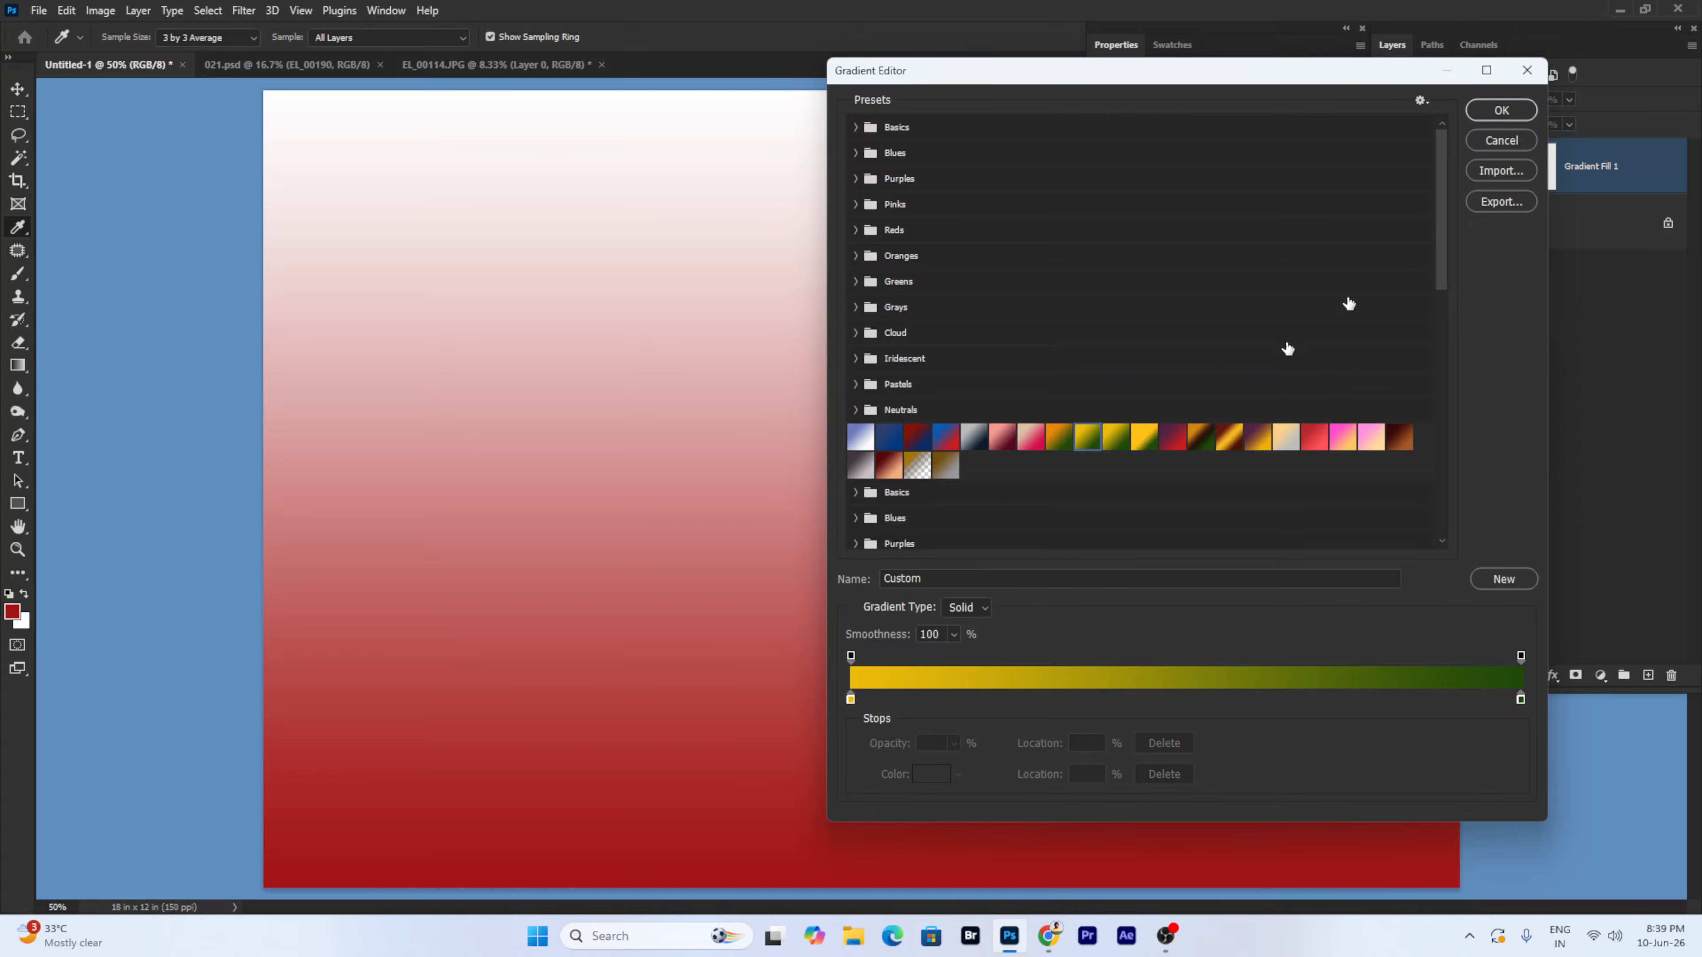
{"action": "left_click", "coordinate": [1508, 109]}
{"action": "left_click", "coordinate": [1222, 402]}
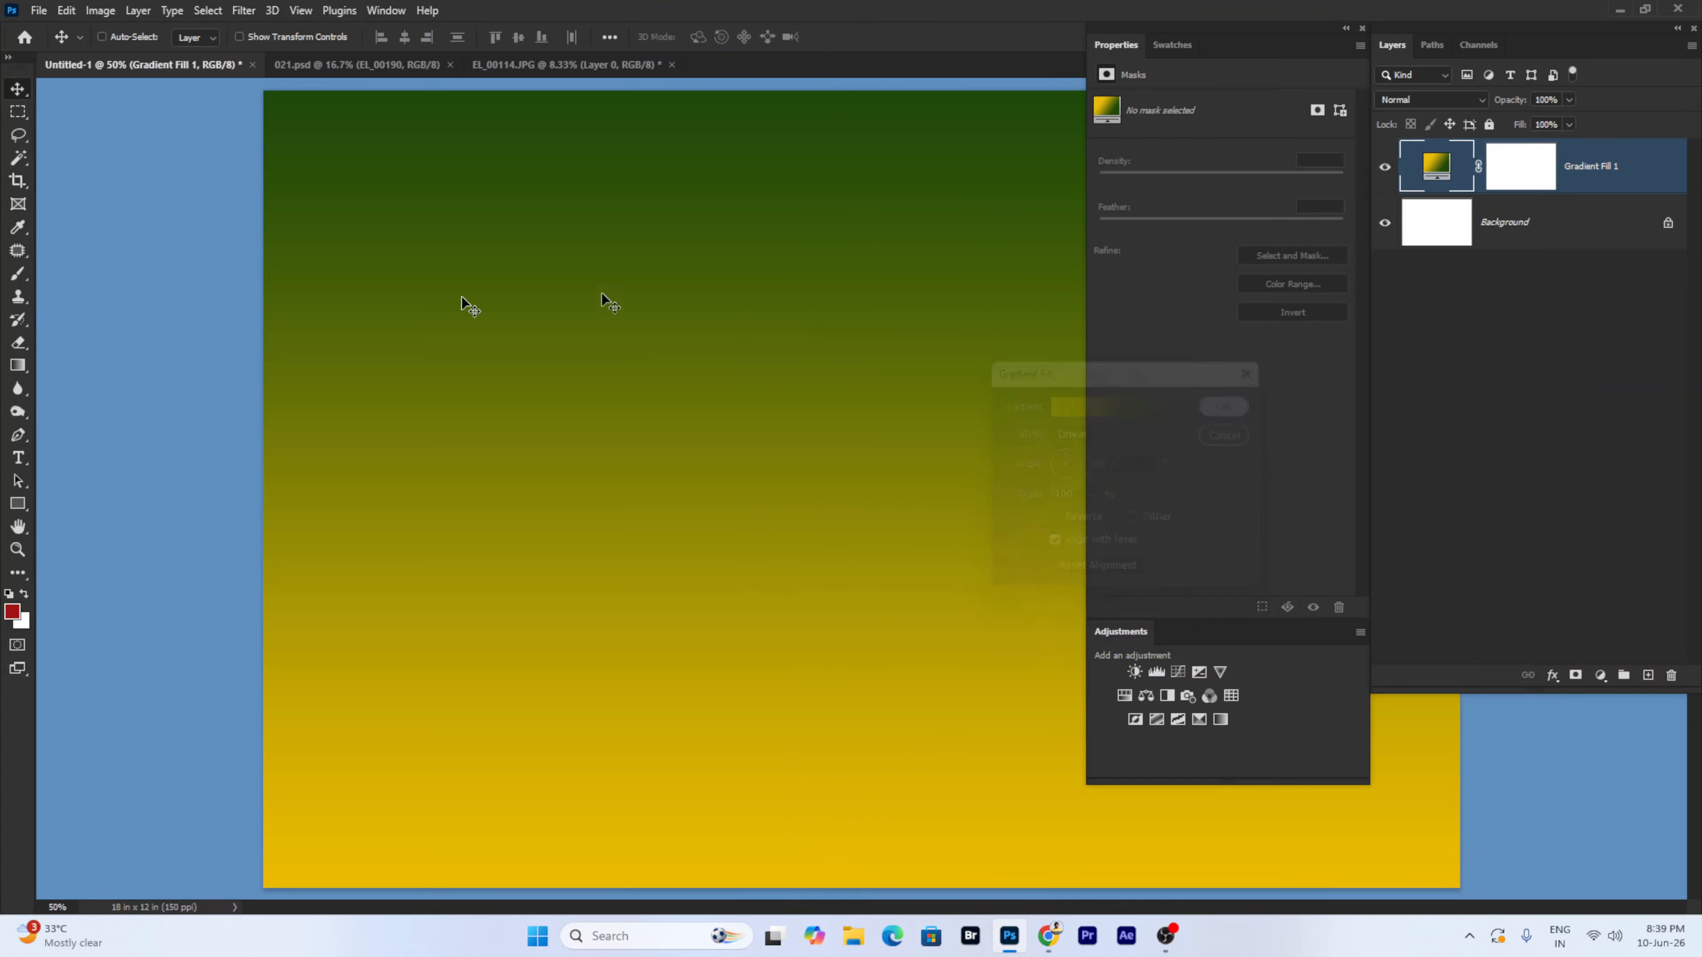
{"action": "left_click", "coordinate": [17, 365]}
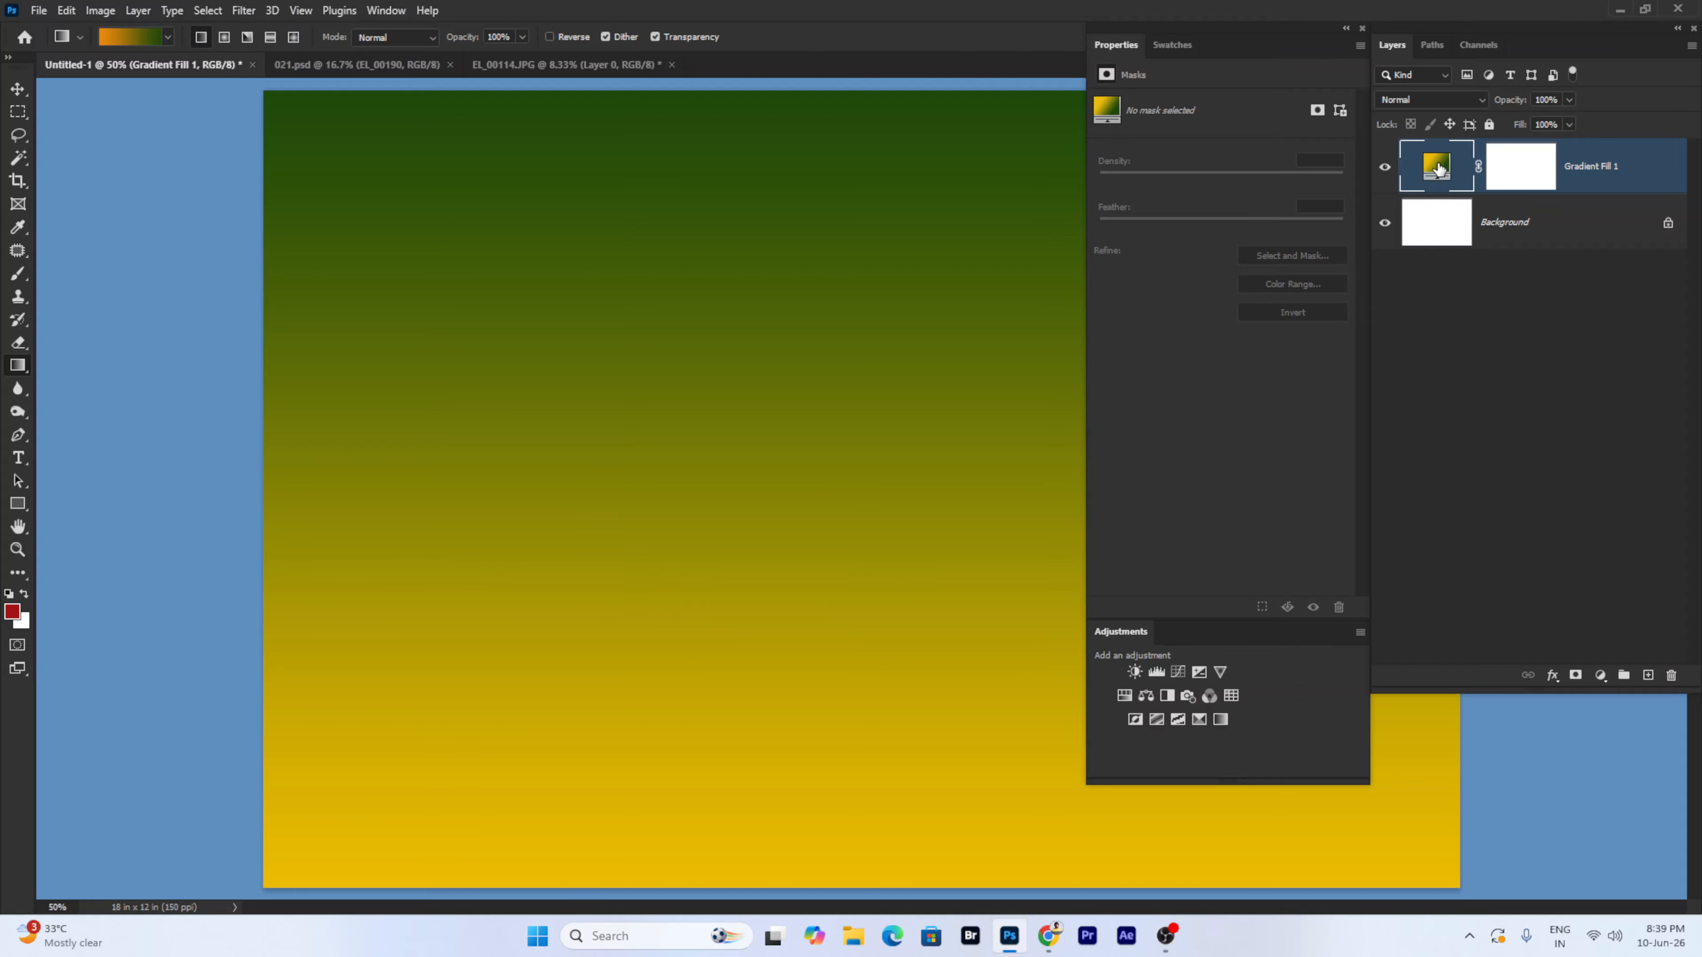
{"action": "double_click", "coordinate": [1429, 173]}
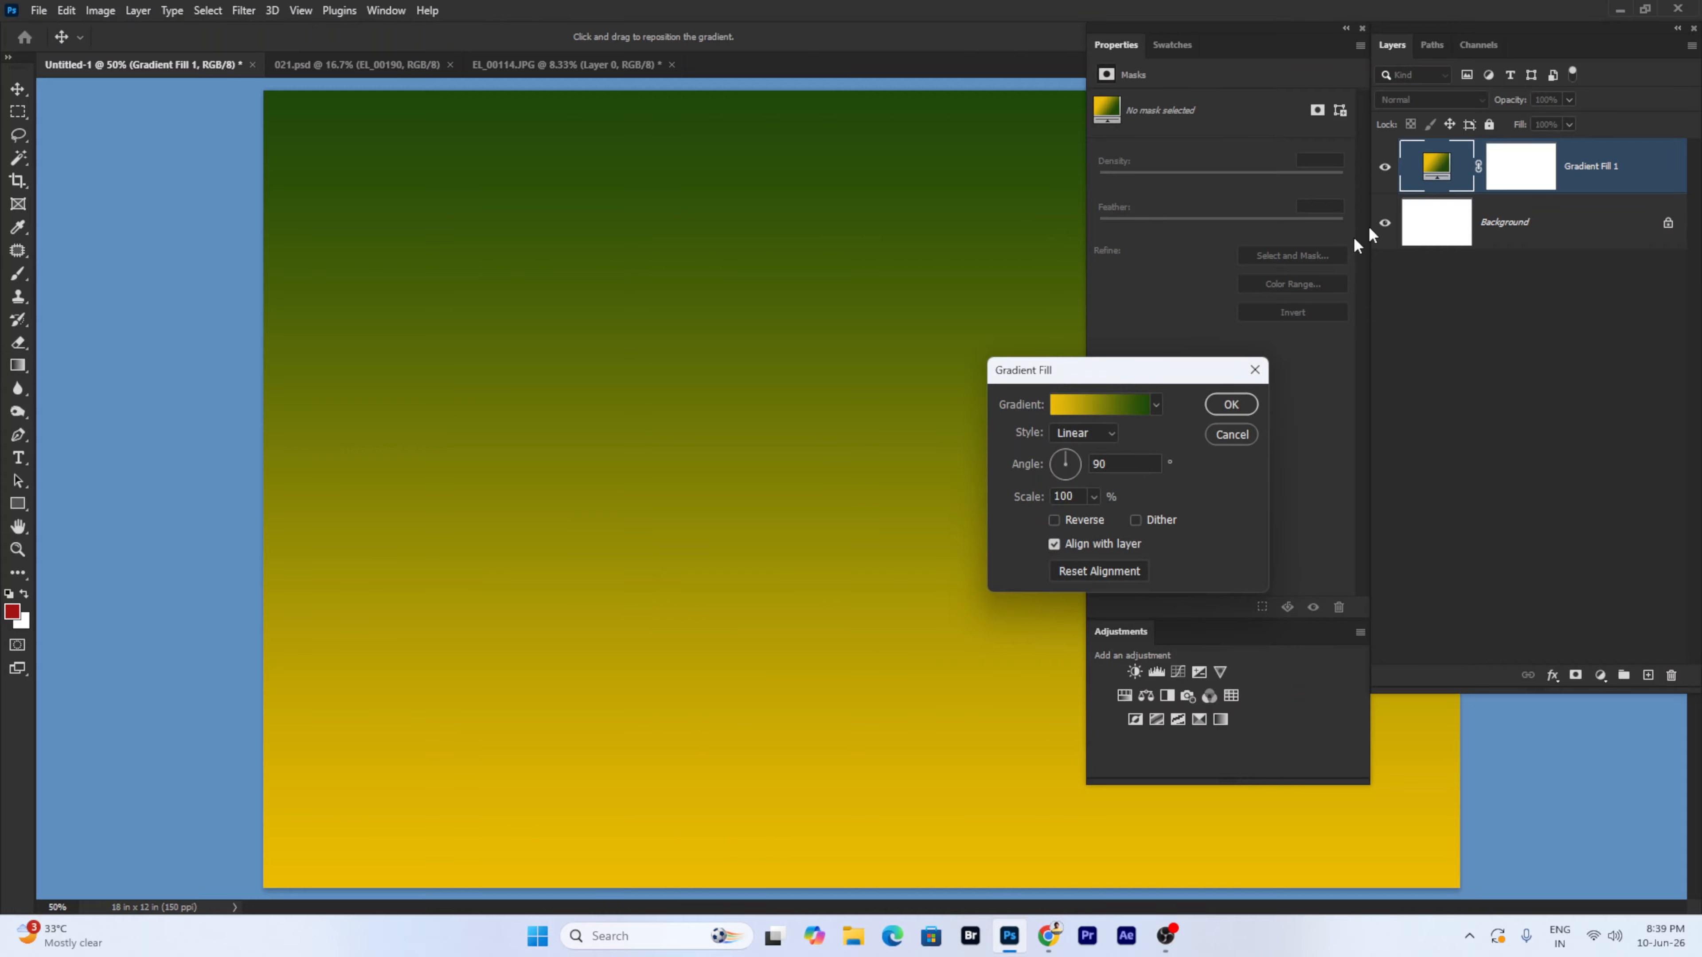
{"action": "left_click", "coordinate": [1086, 405]}
{"action": "left_click", "coordinate": [1029, 439]}
{"action": "left_click", "coordinate": [1005, 439]}
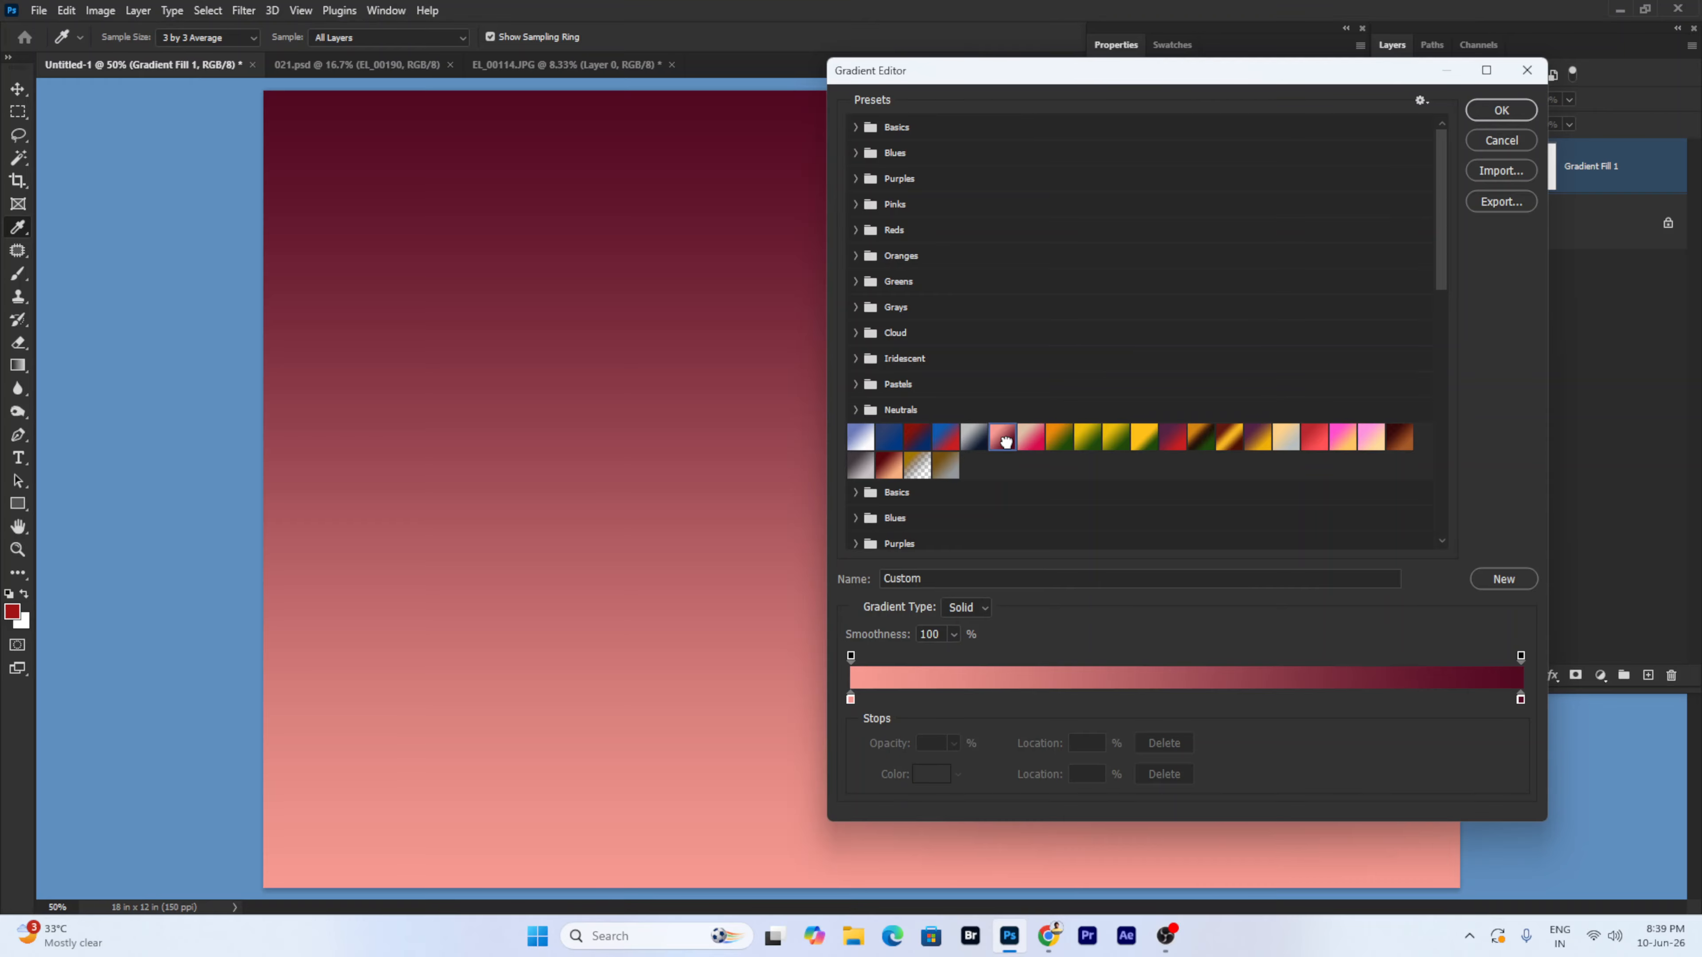
{"action": "left_click", "coordinate": [916, 438]}
{"action": "left_click", "coordinate": [888, 439]}
{"action": "left_click", "coordinate": [888, 465]}
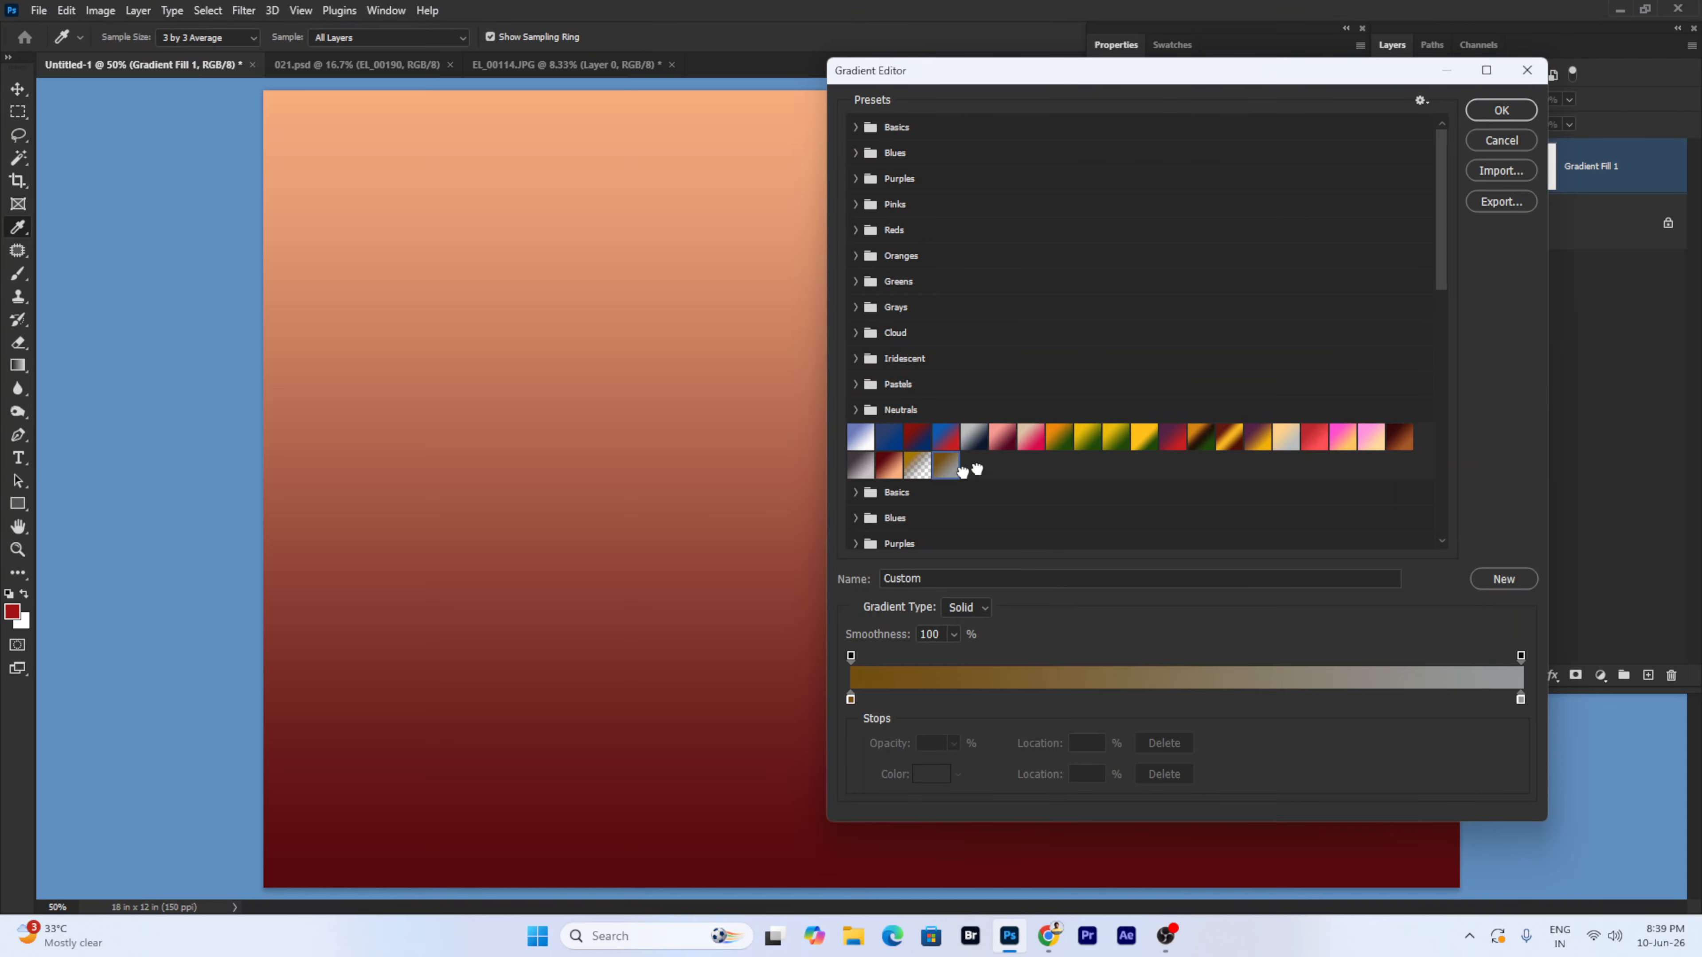
{"action": "left_click", "coordinate": [945, 466]}
{"action": "left_click", "coordinate": [1172, 439]}
{"action": "left_click", "coordinate": [1201, 439]}
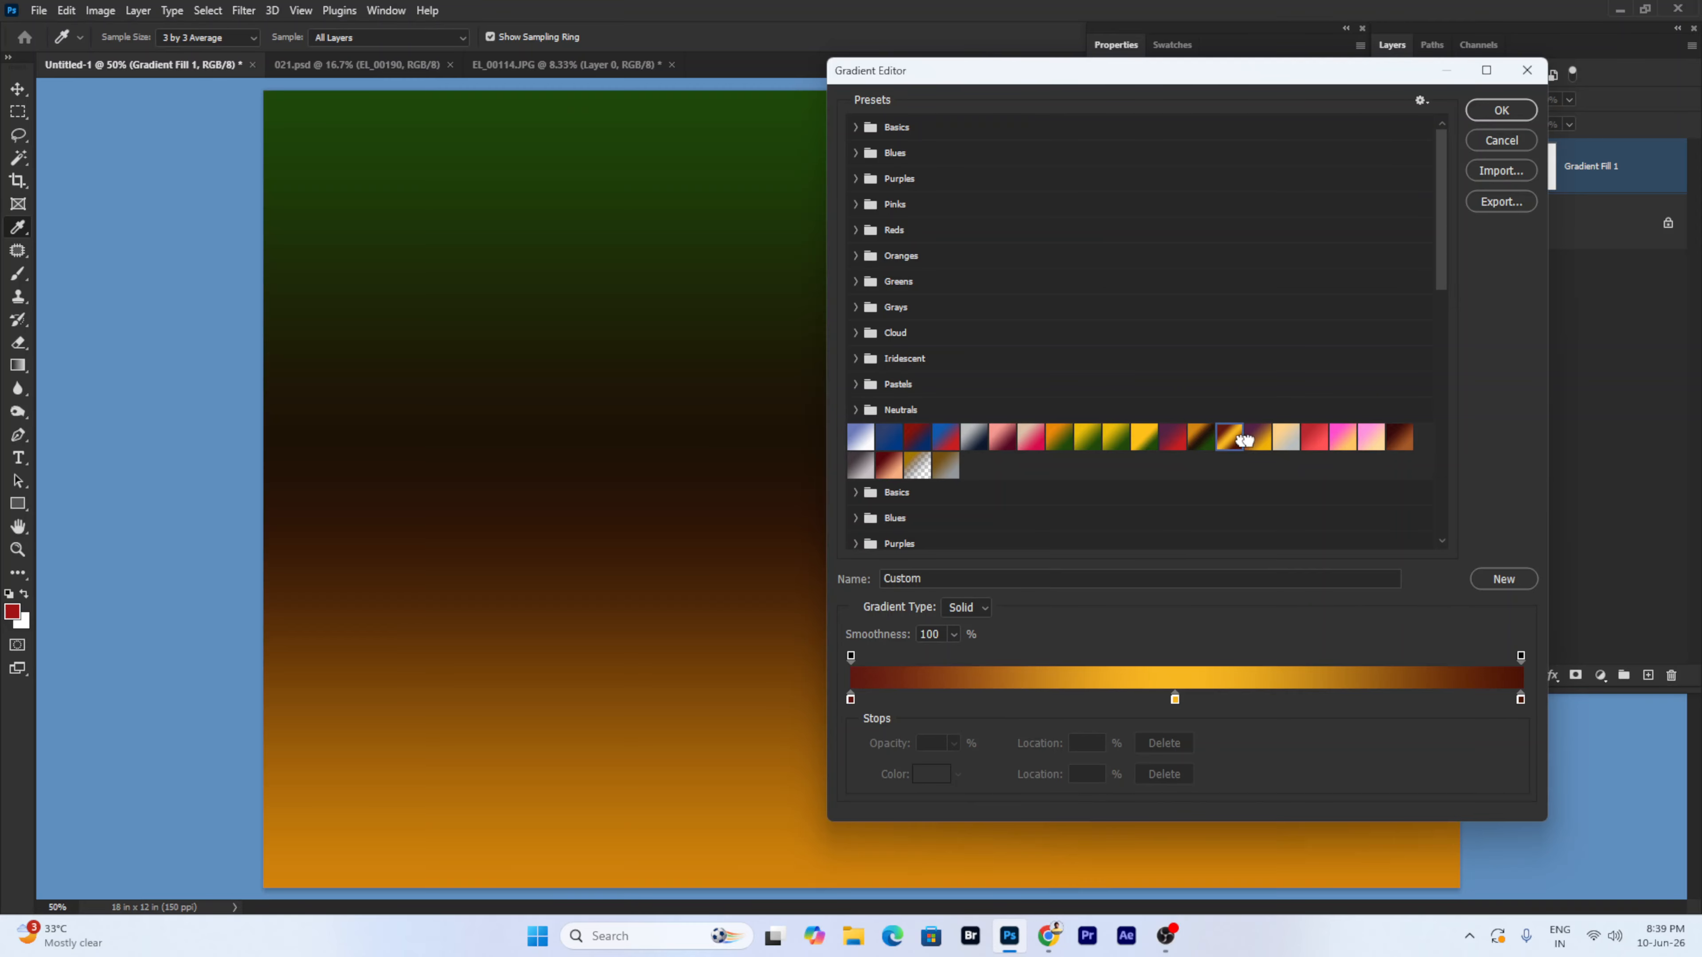
{"action": "left_click", "coordinate": [1258, 439]}
{"action": "left_click", "coordinate": [1315, 439]}
{"action": "left_click", "coordinate": [1343, 438]}
{"action": "left_click", "coordinate": [1371, 438]}
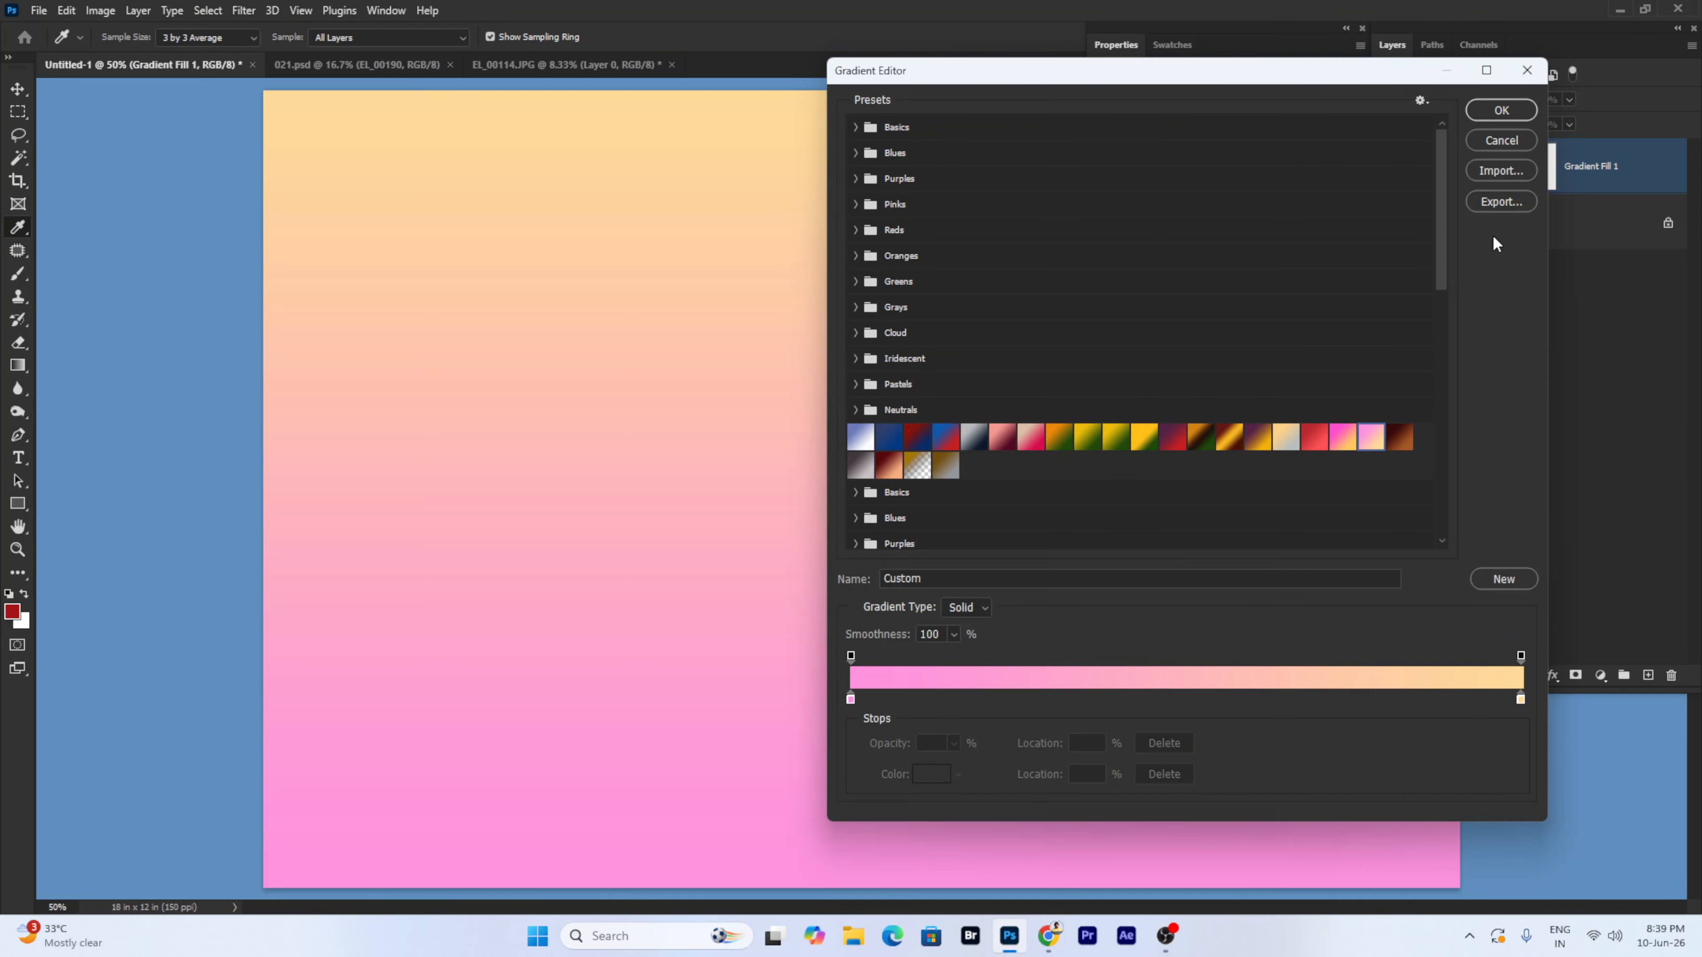
{"action": "left_click", "coordinate": [1501, 110]}
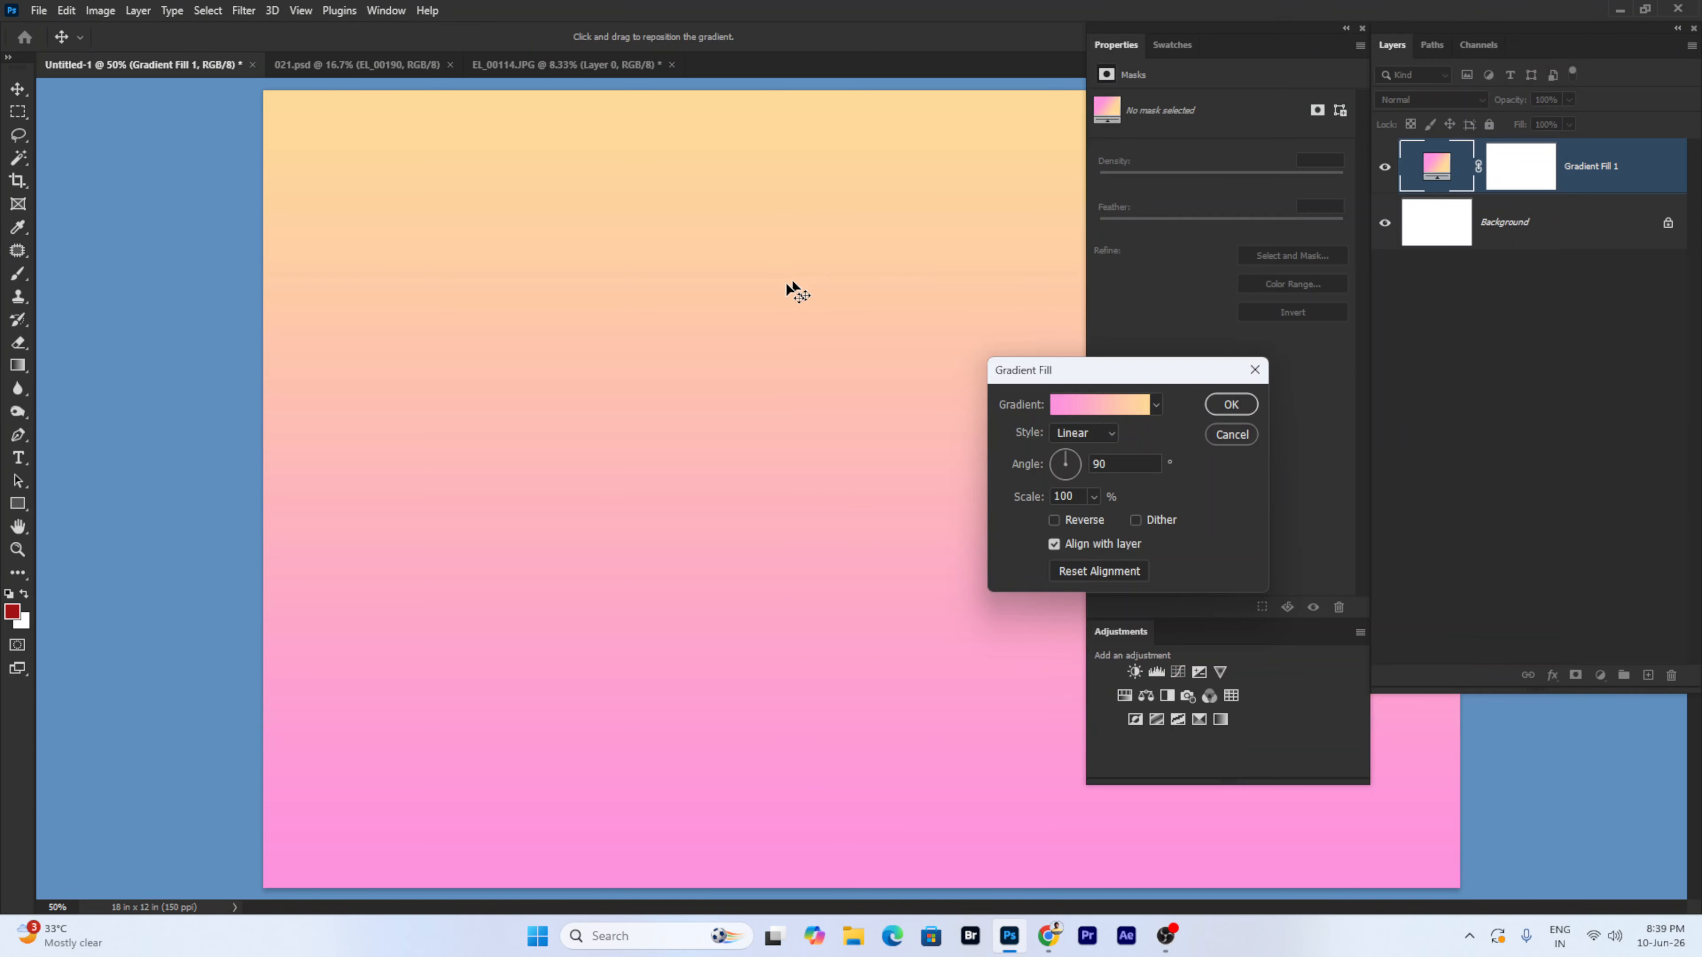
{"action": "left_click", "coordinate": [1231, 434]}
{"action": "left_click", "coordinate": [147, 11]}
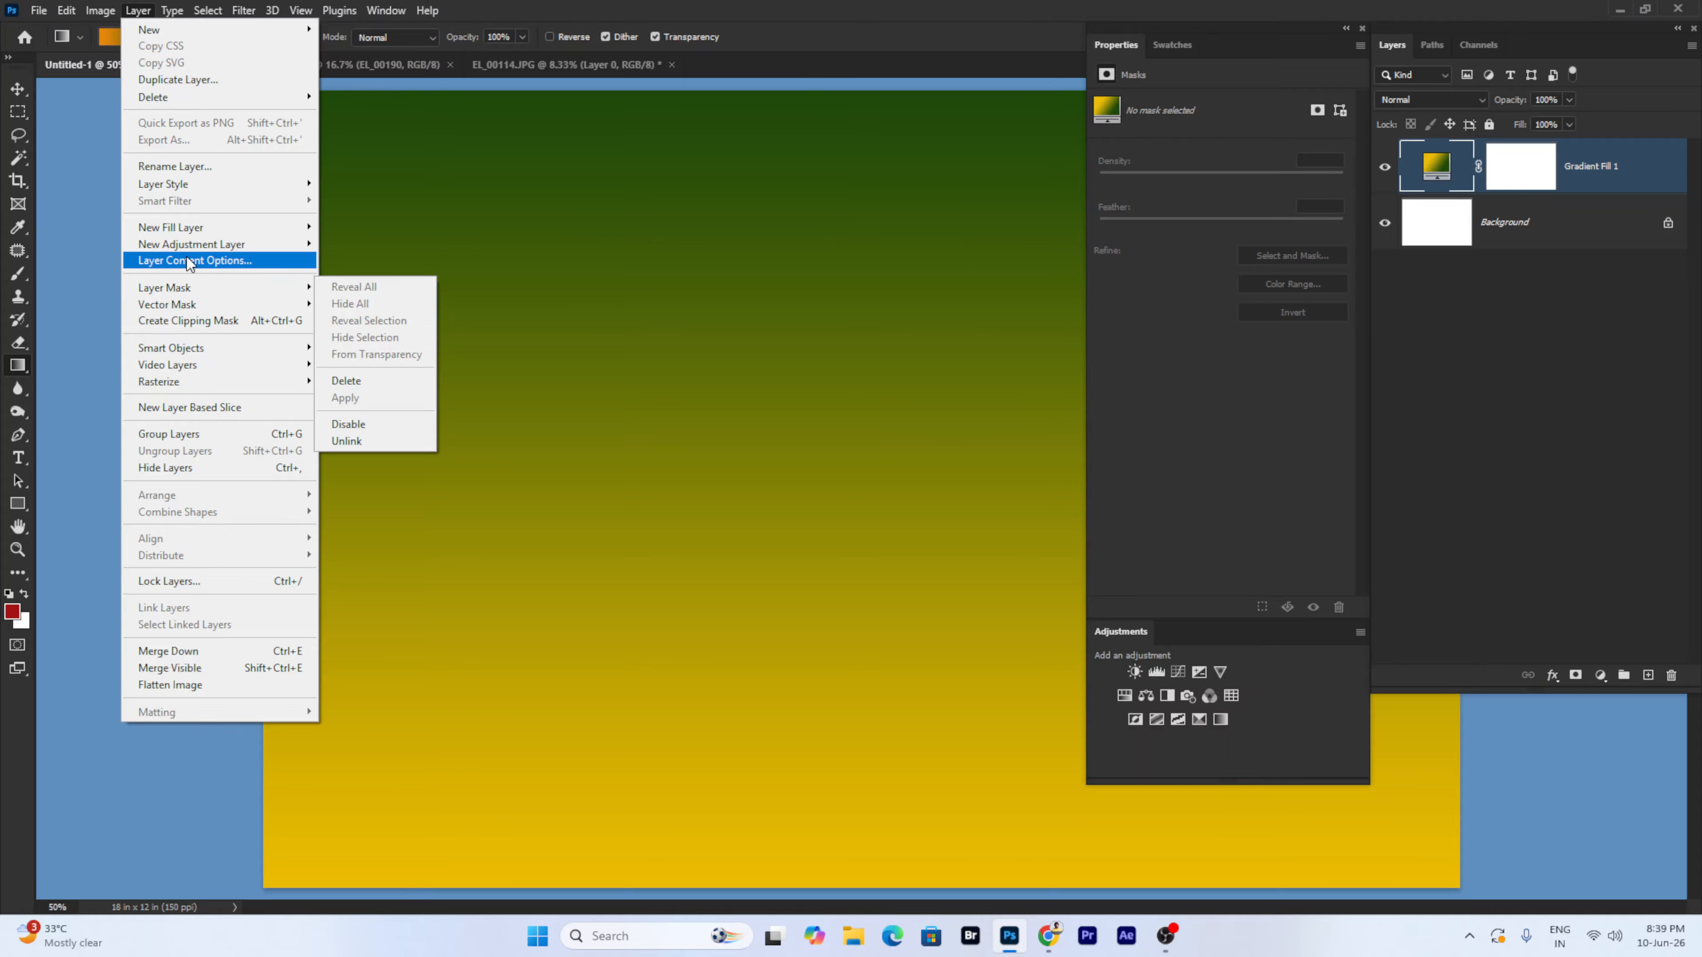
- Start a Pattern Fill layer, then cancel it
{"action": "mouse_move", "coordinate": [200, 229]}
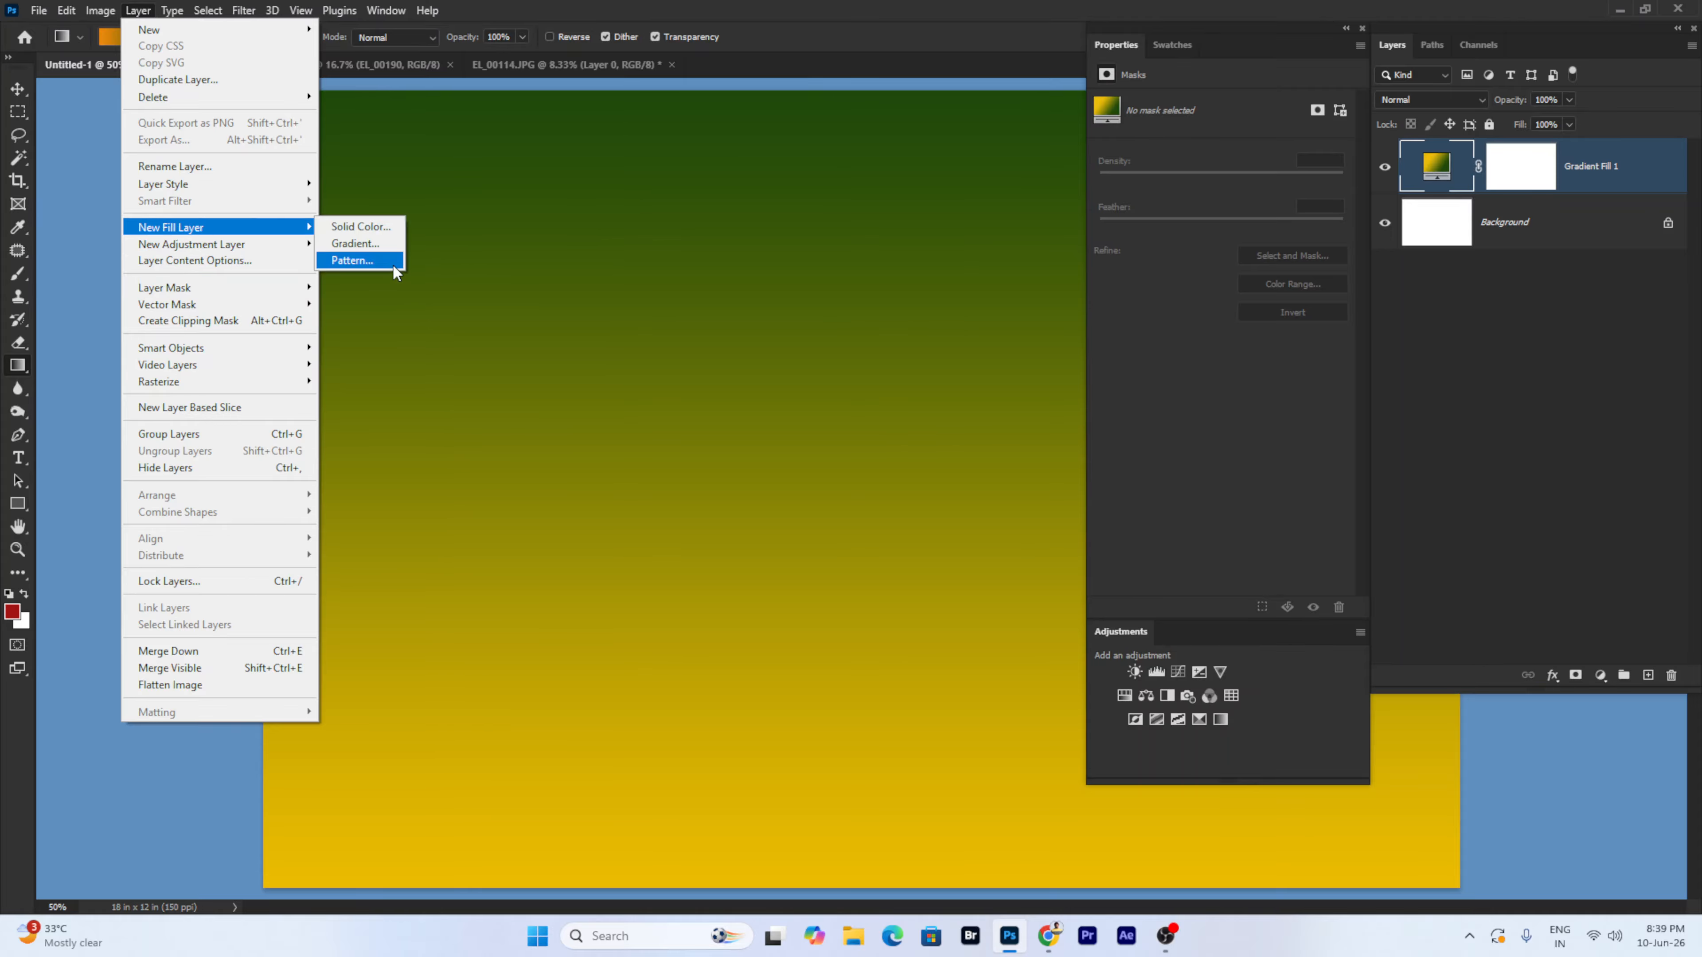
{"action": "left_click", "coordinate": [354, 261]}
{"action": "left_click", "coordinate": [980, 307]}
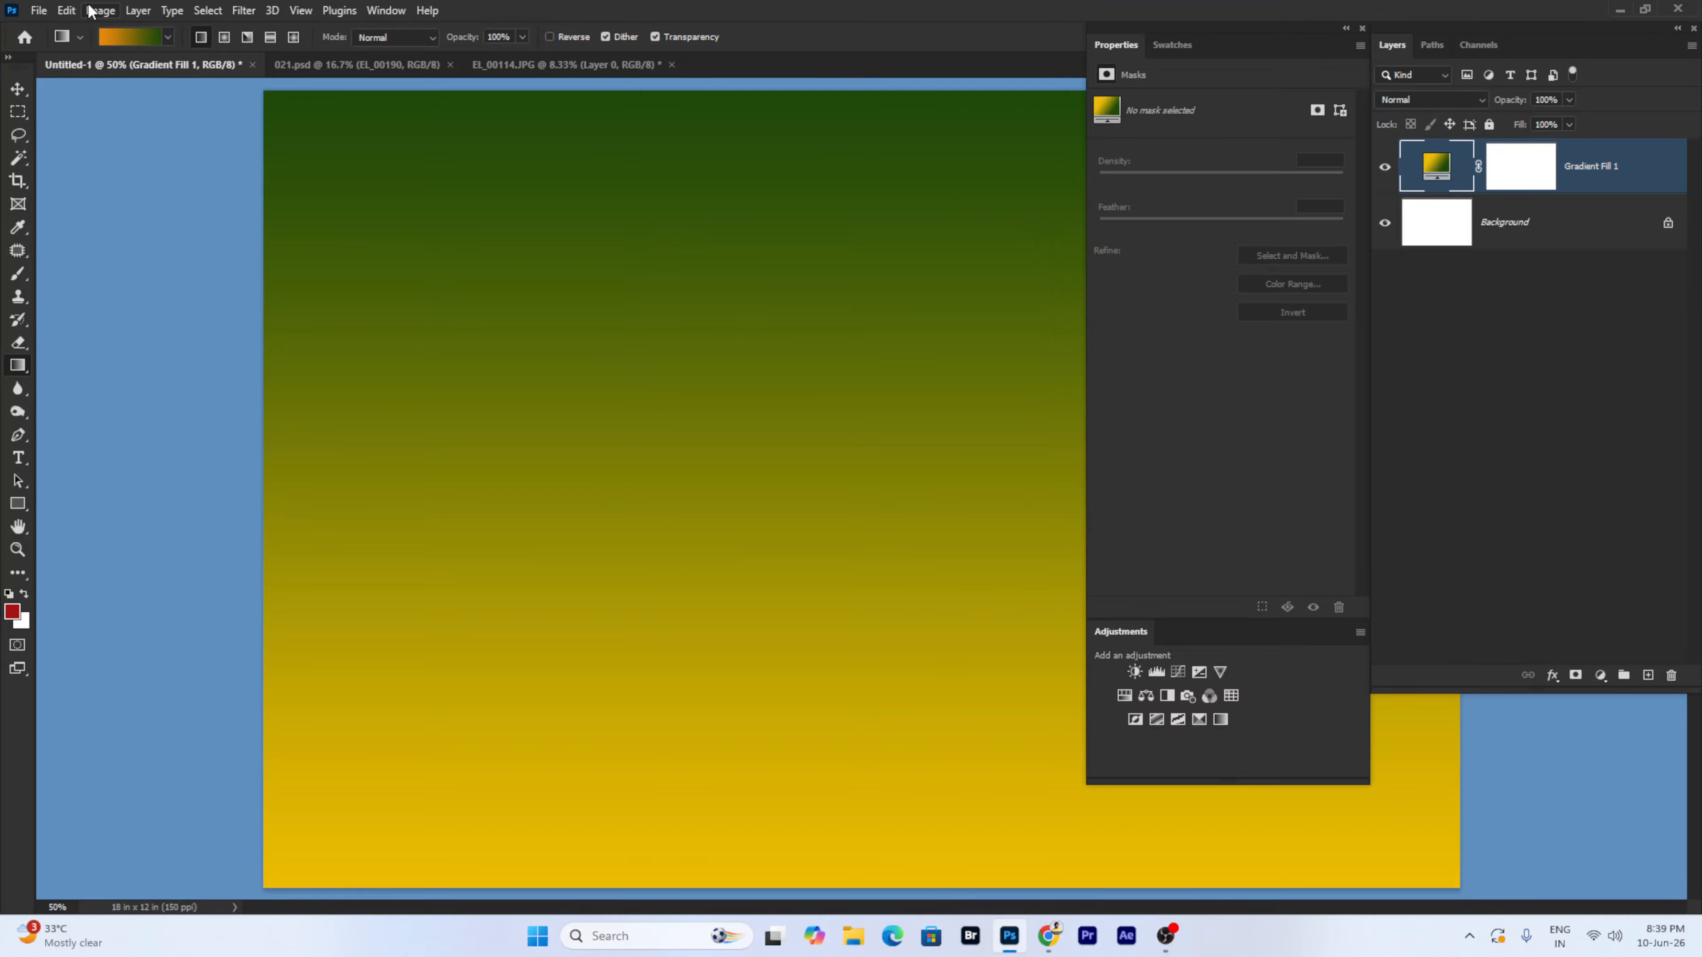
- Browse the Layer menu past Layer Mask to show the Layer Style submenu
{"action": "left_click", "coordinate": [141, 12]}
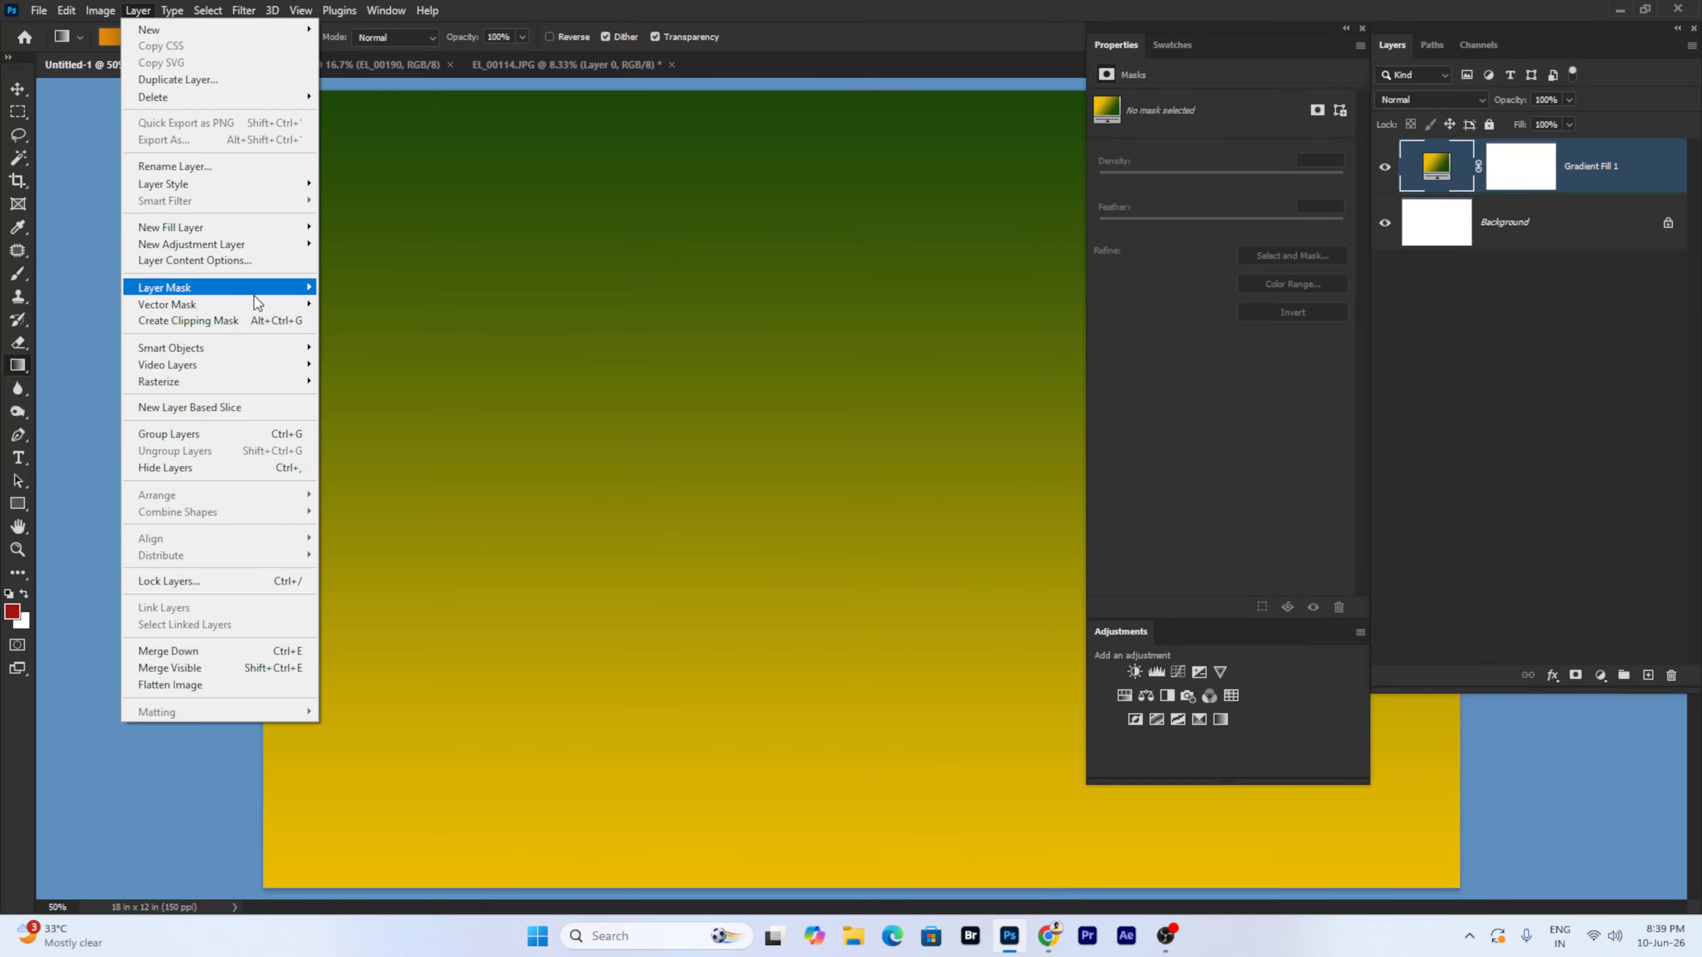
{"action": "mouse_move", "coordinate": [254, 303]}
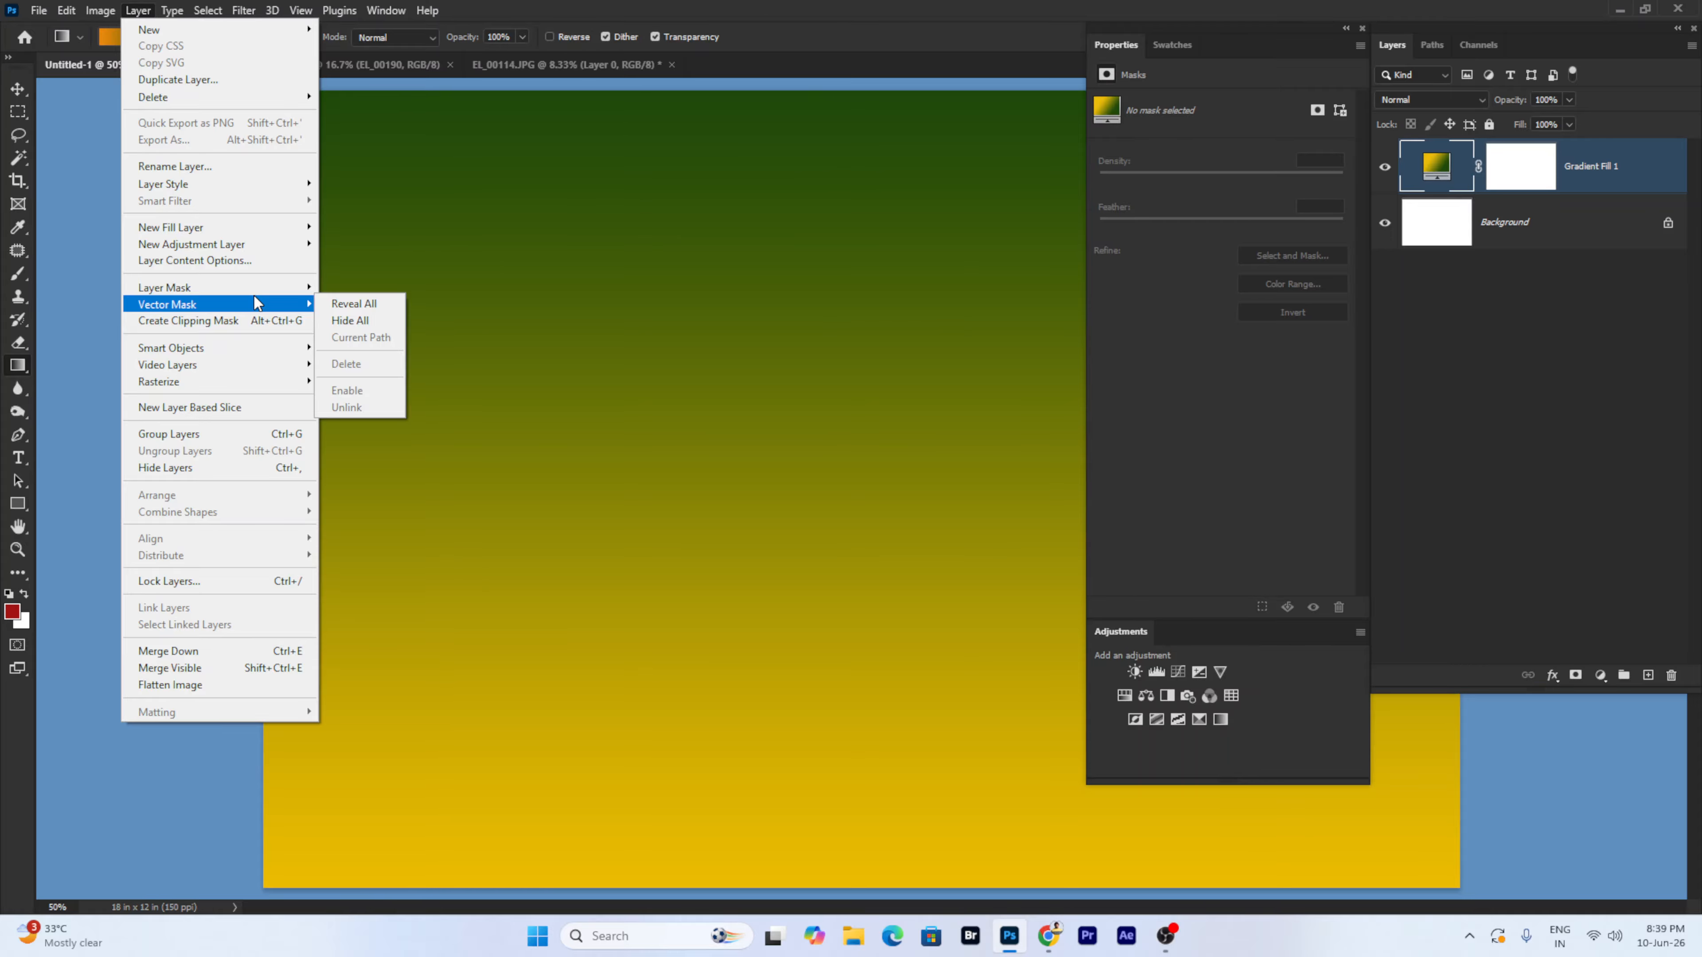
{"action": "mouse_move", "coordinate": [248, 347]}
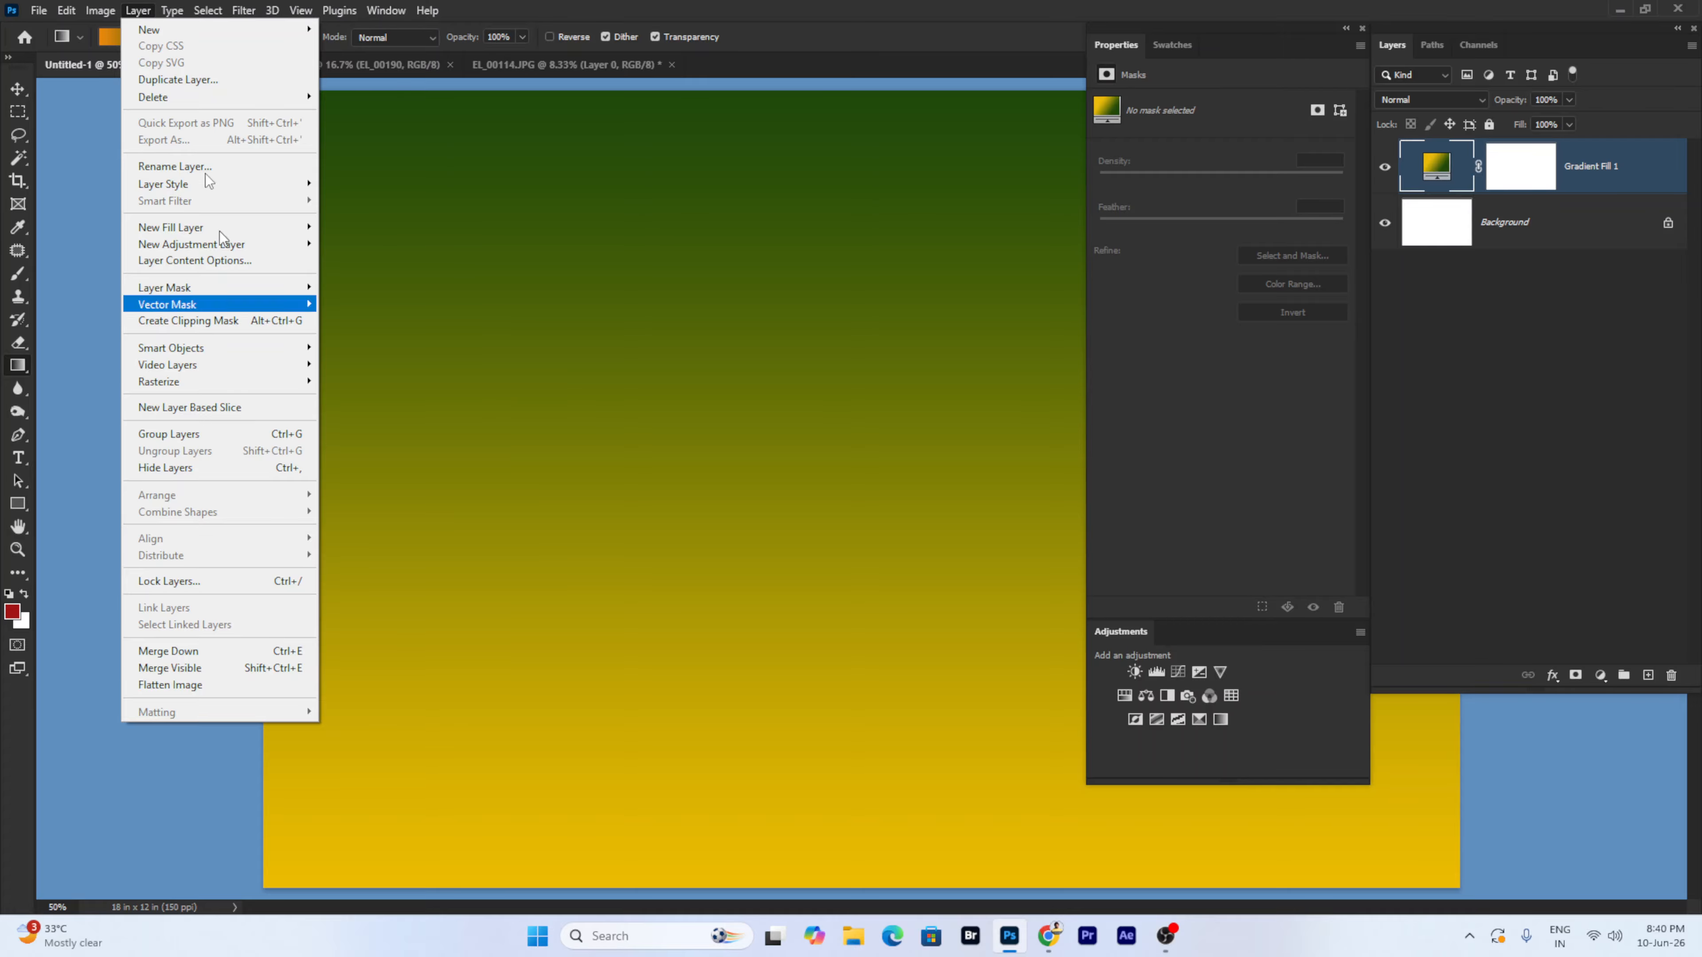
{"action": "mouse_move", "coordinate": [172, 37]}
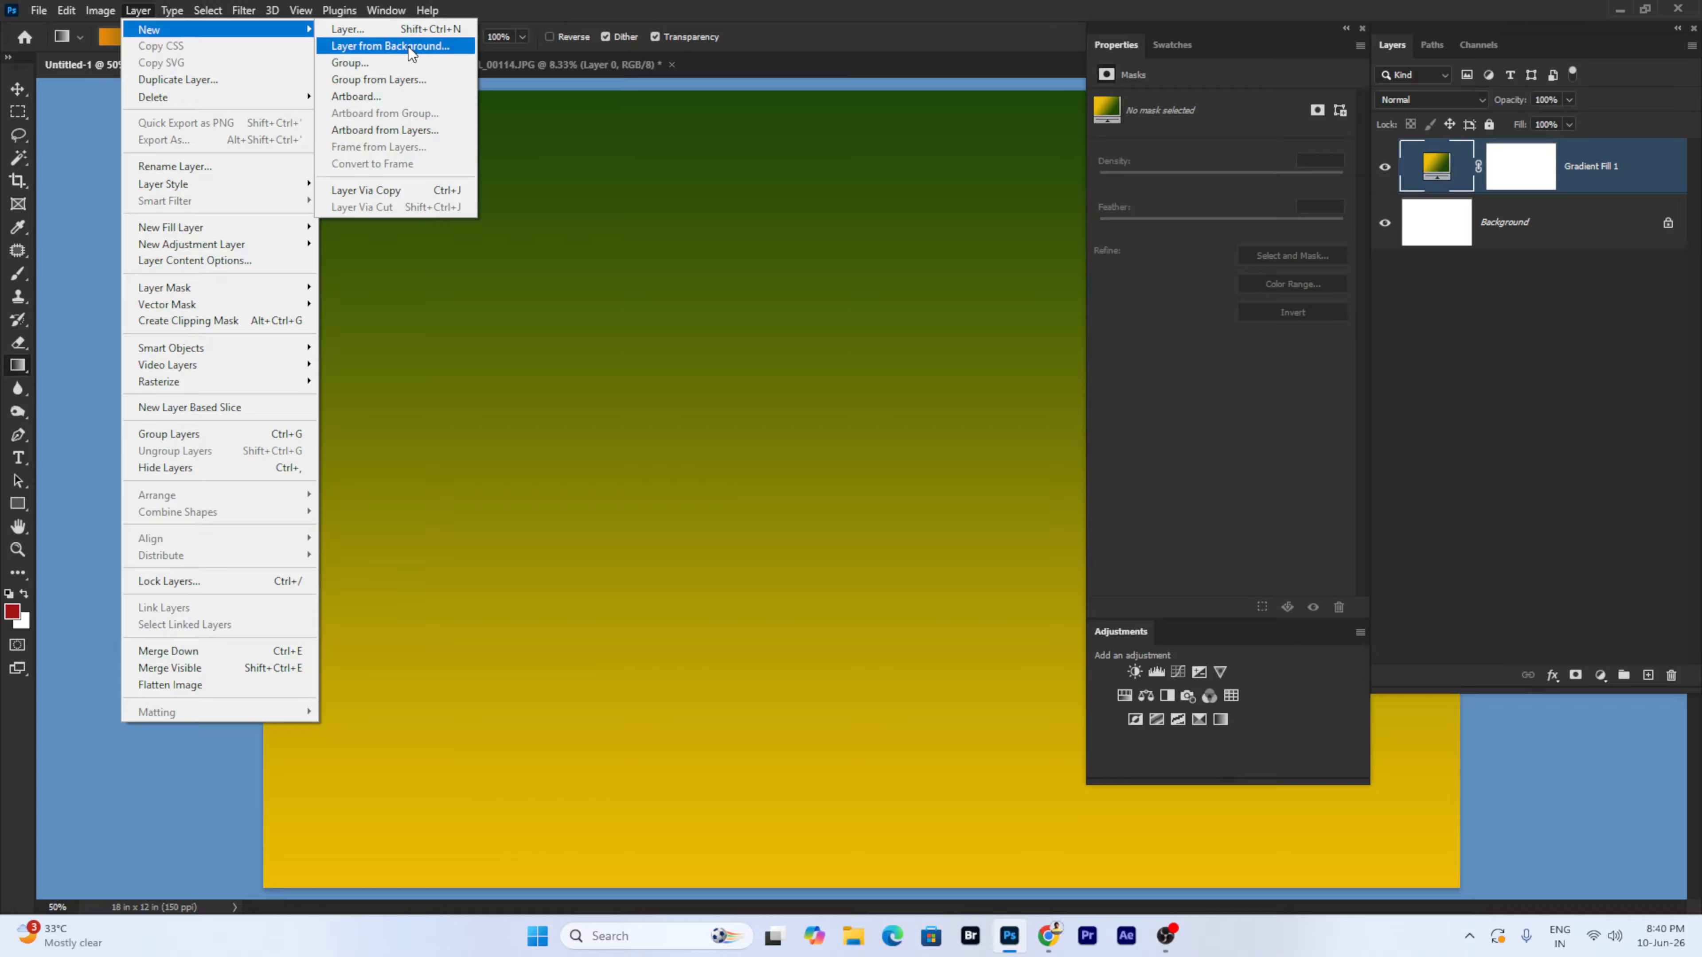
{"action": "mouse_move", "coordinate": [191, 229]}
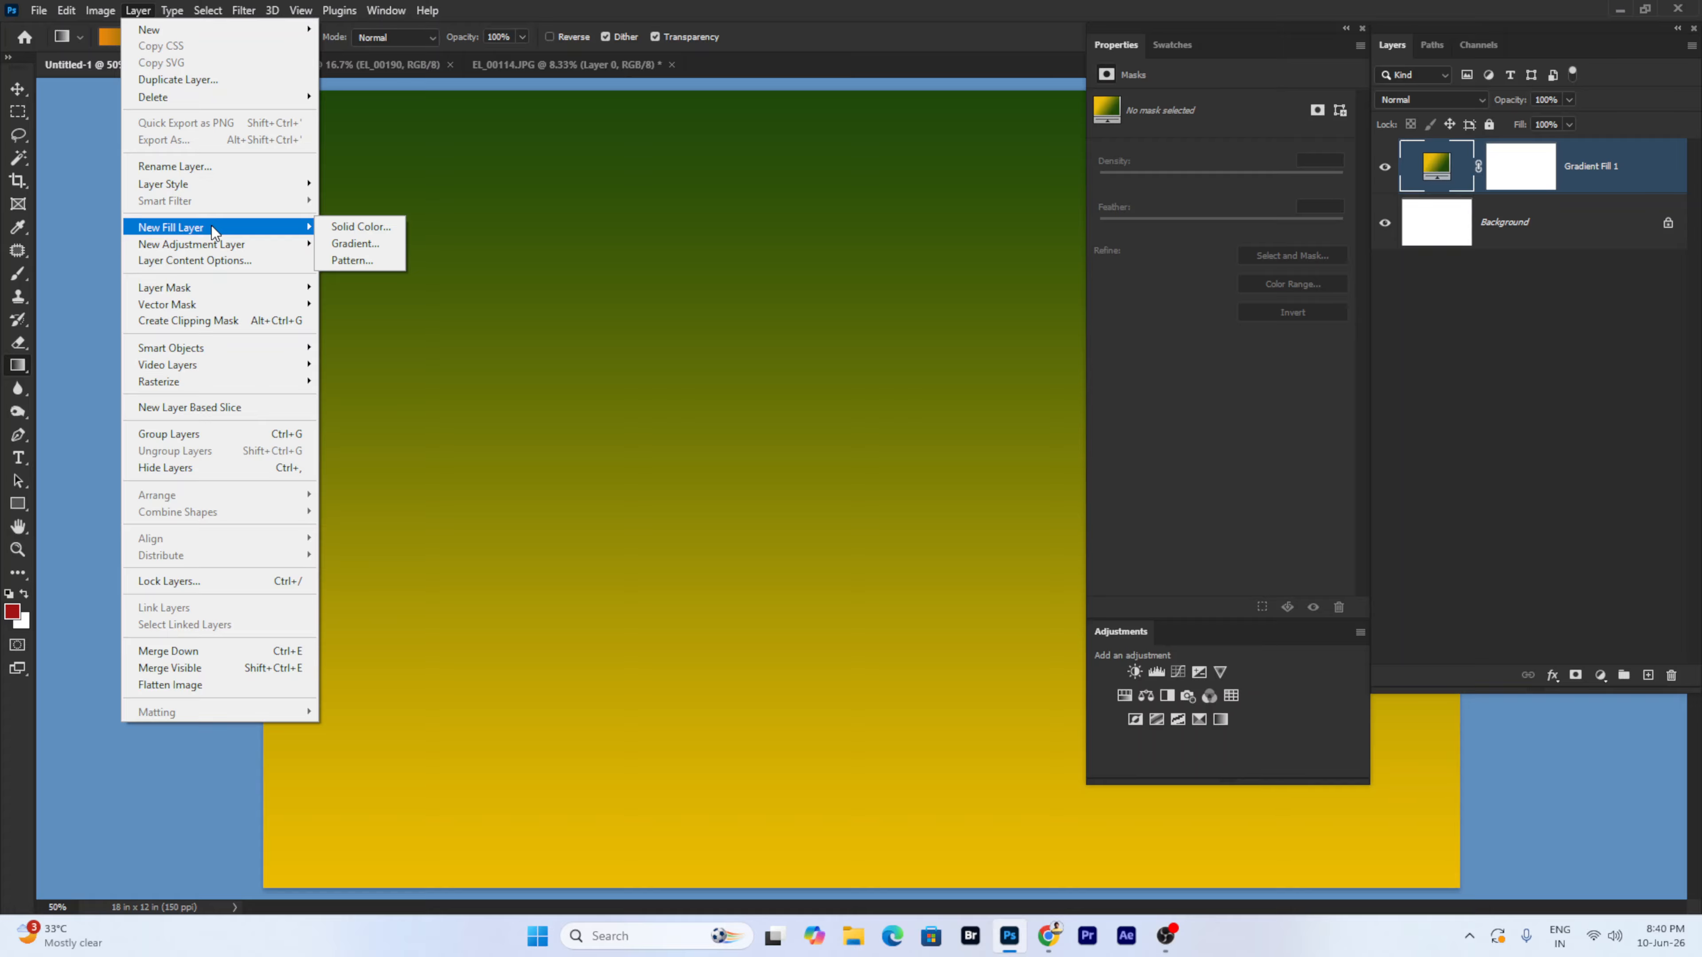
{"action": "mouse_move", "coordinate": [194, 287]}
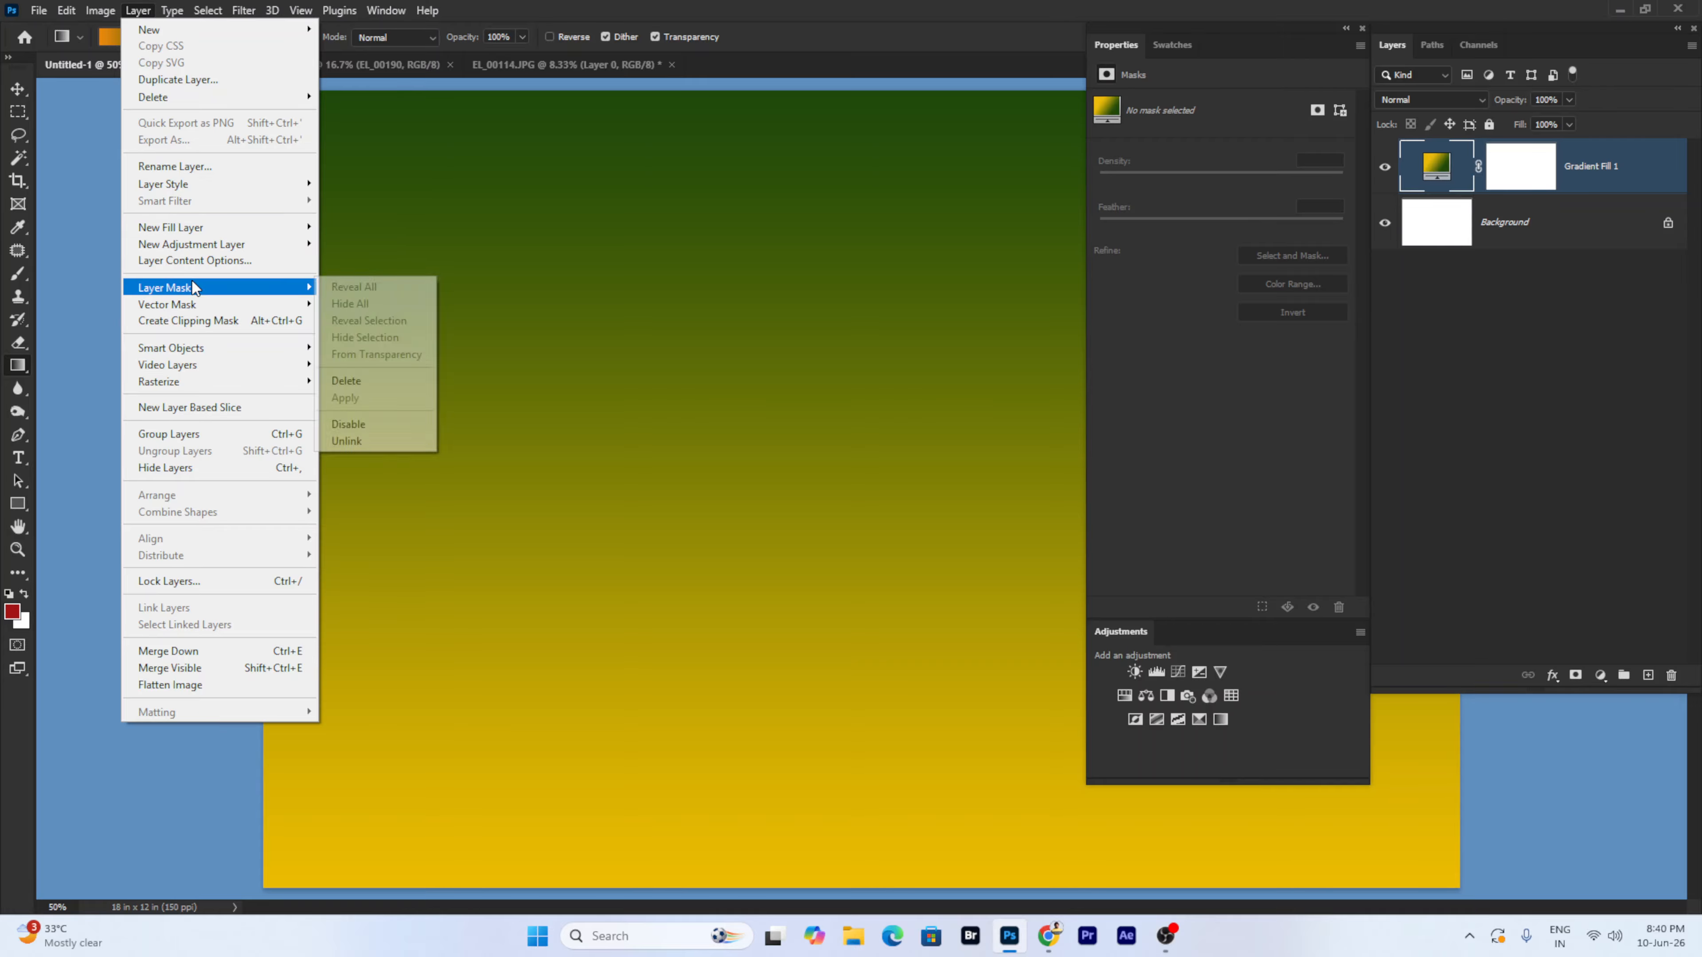
{"action": "mouse_move", "coordinate": [209, 183]}
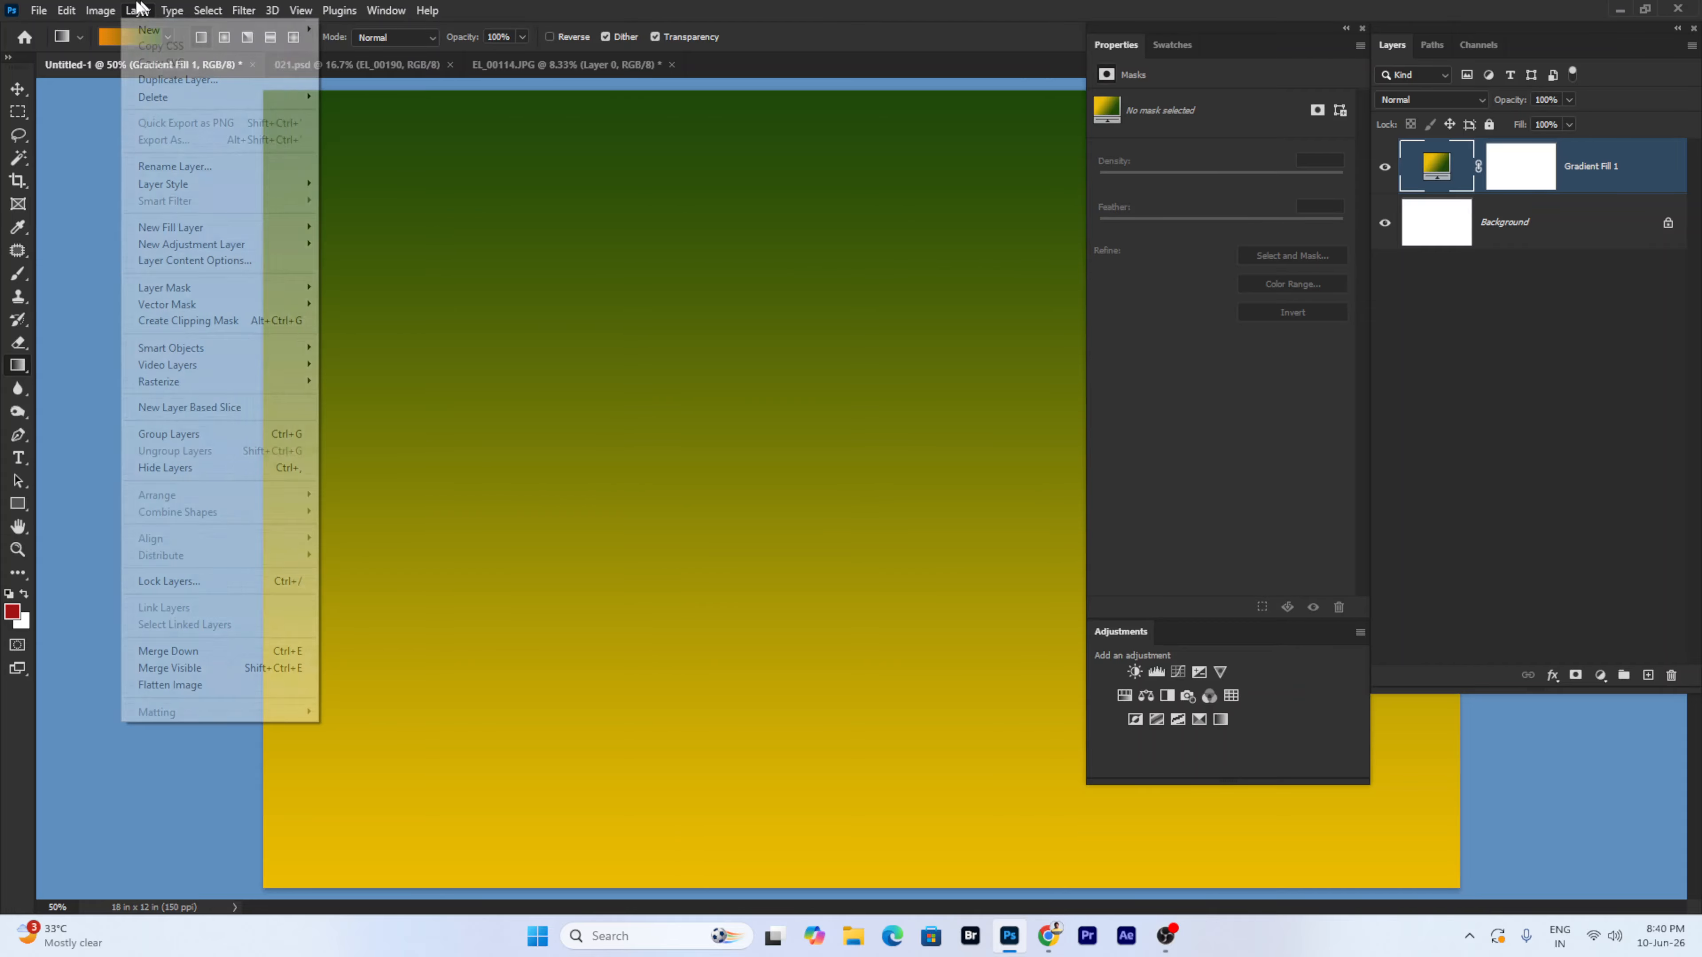
- Look through the Image > Adjustments options, then close the menus on the canvas
{"action": "left_click", "coordinate": [149, 9]}
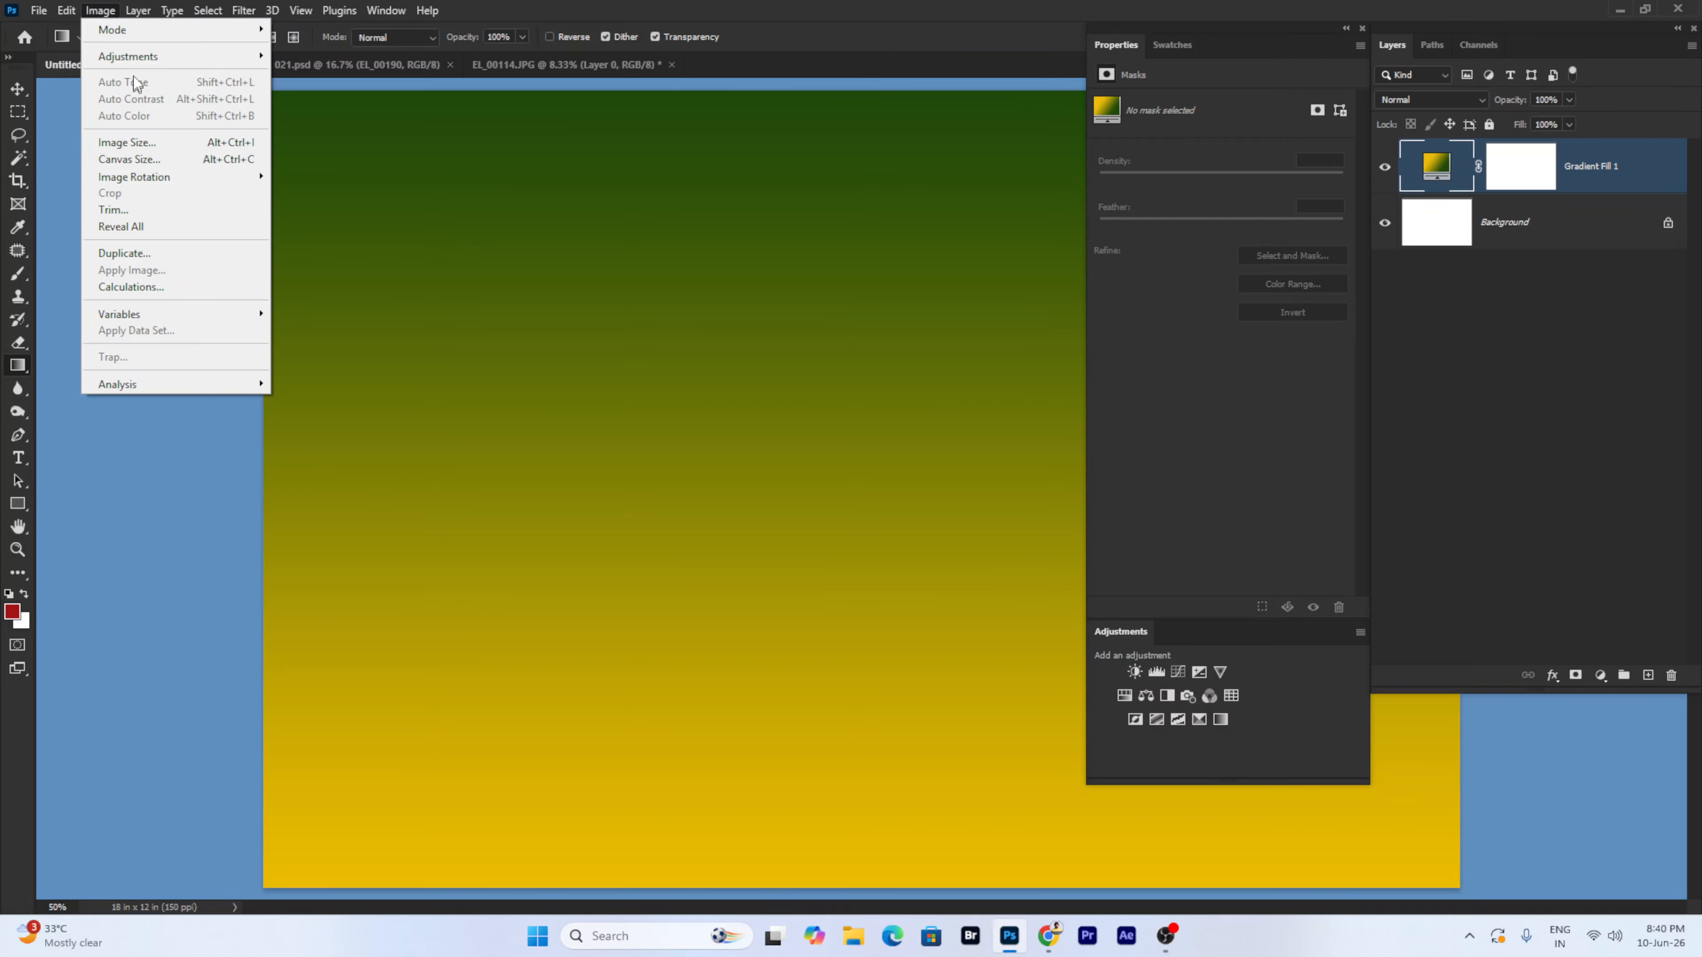
{"action": "mouse_move", "coordinate": [131, 59]}
{"action": "left_click", "coordinate": [683, 299]}
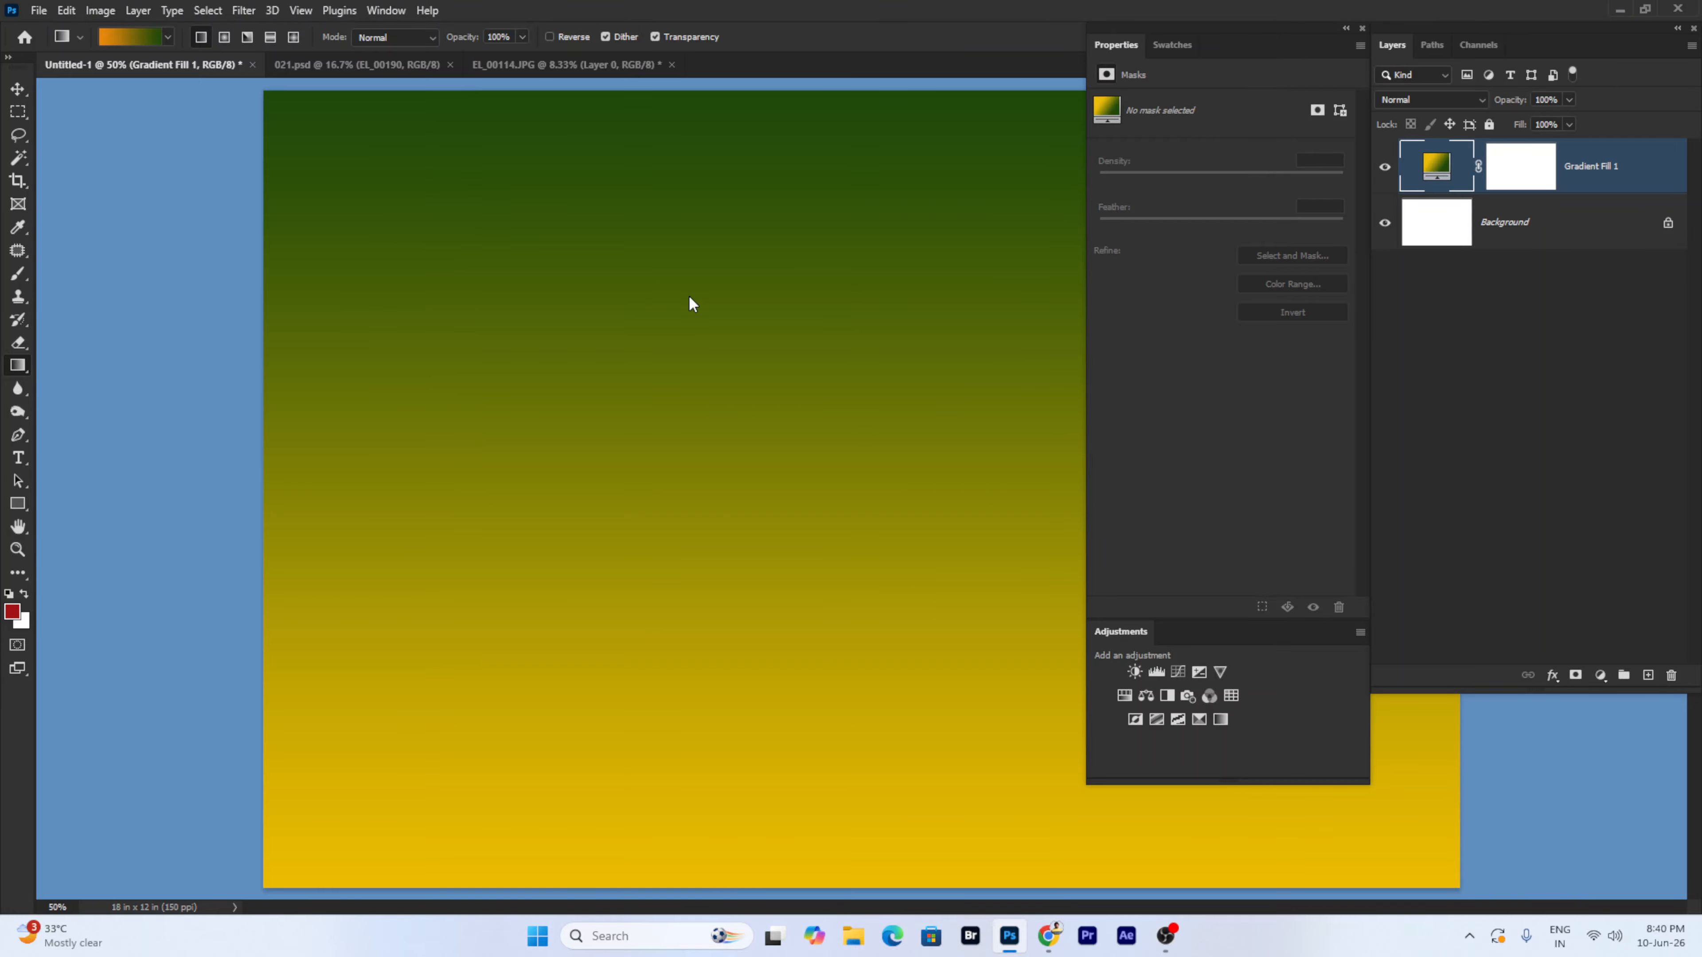
- Close Untitled-1 without saving and switch to the EL_00114.JPG photo
{"action": "left_click", "coordinate": [254, 61]}
{"action": "left_click", "coordinate": [849, 362]}
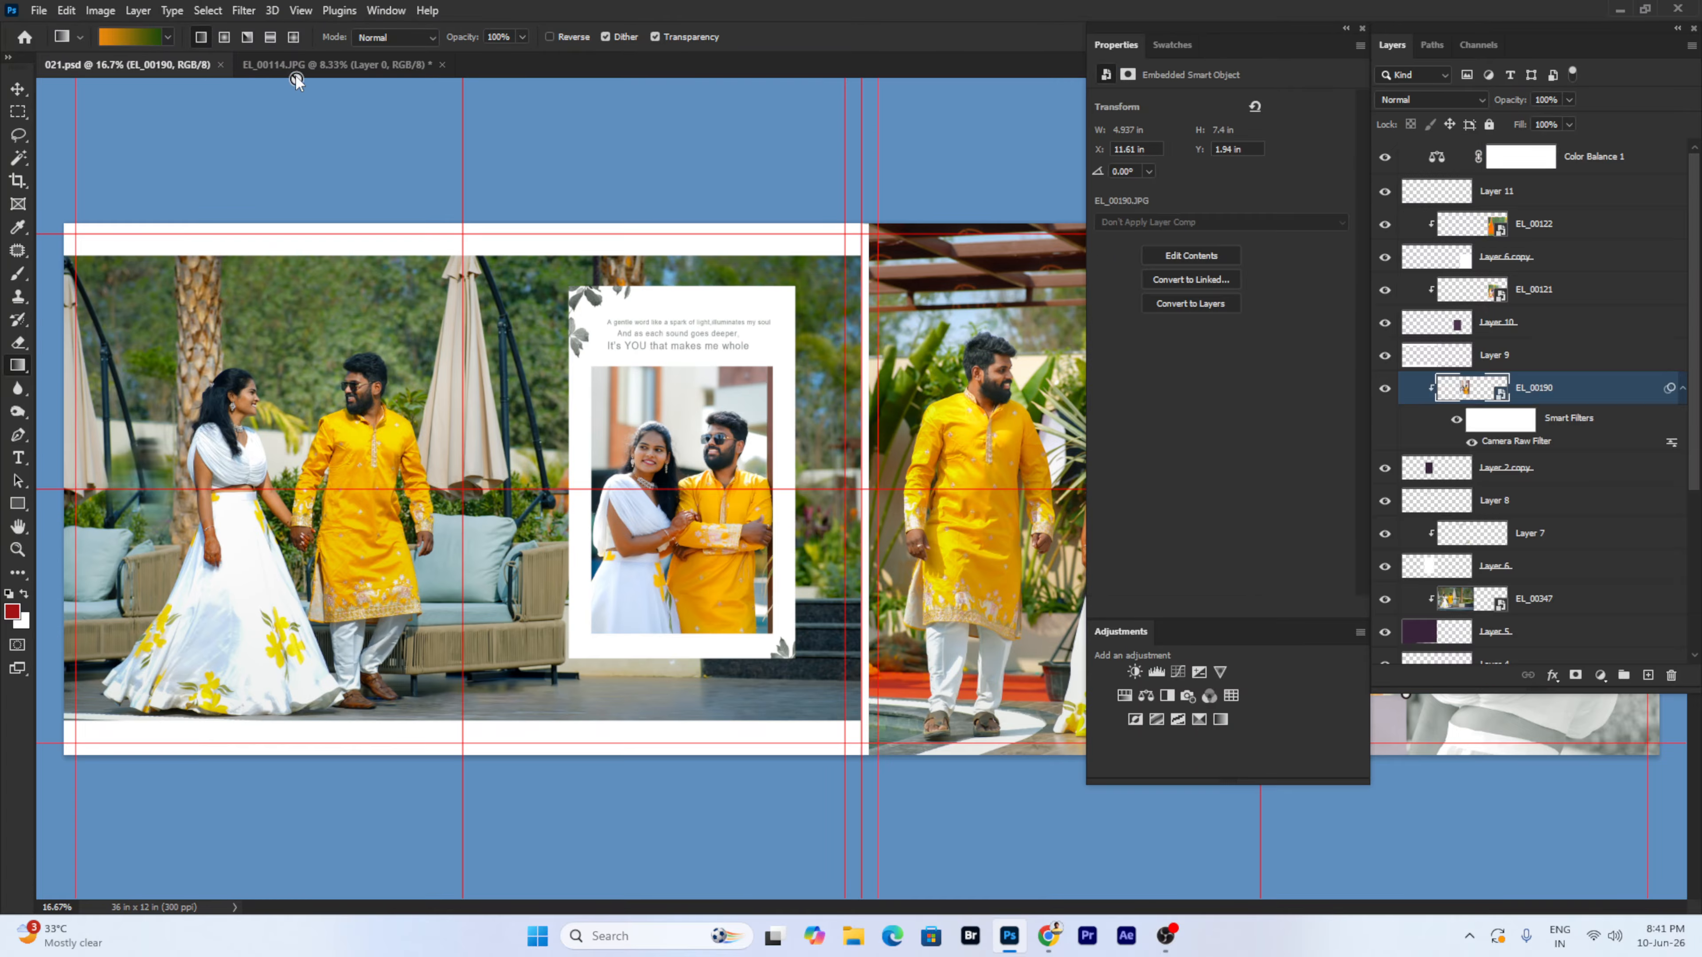
{"action": "left_click", "coordinate": [300, 64]}
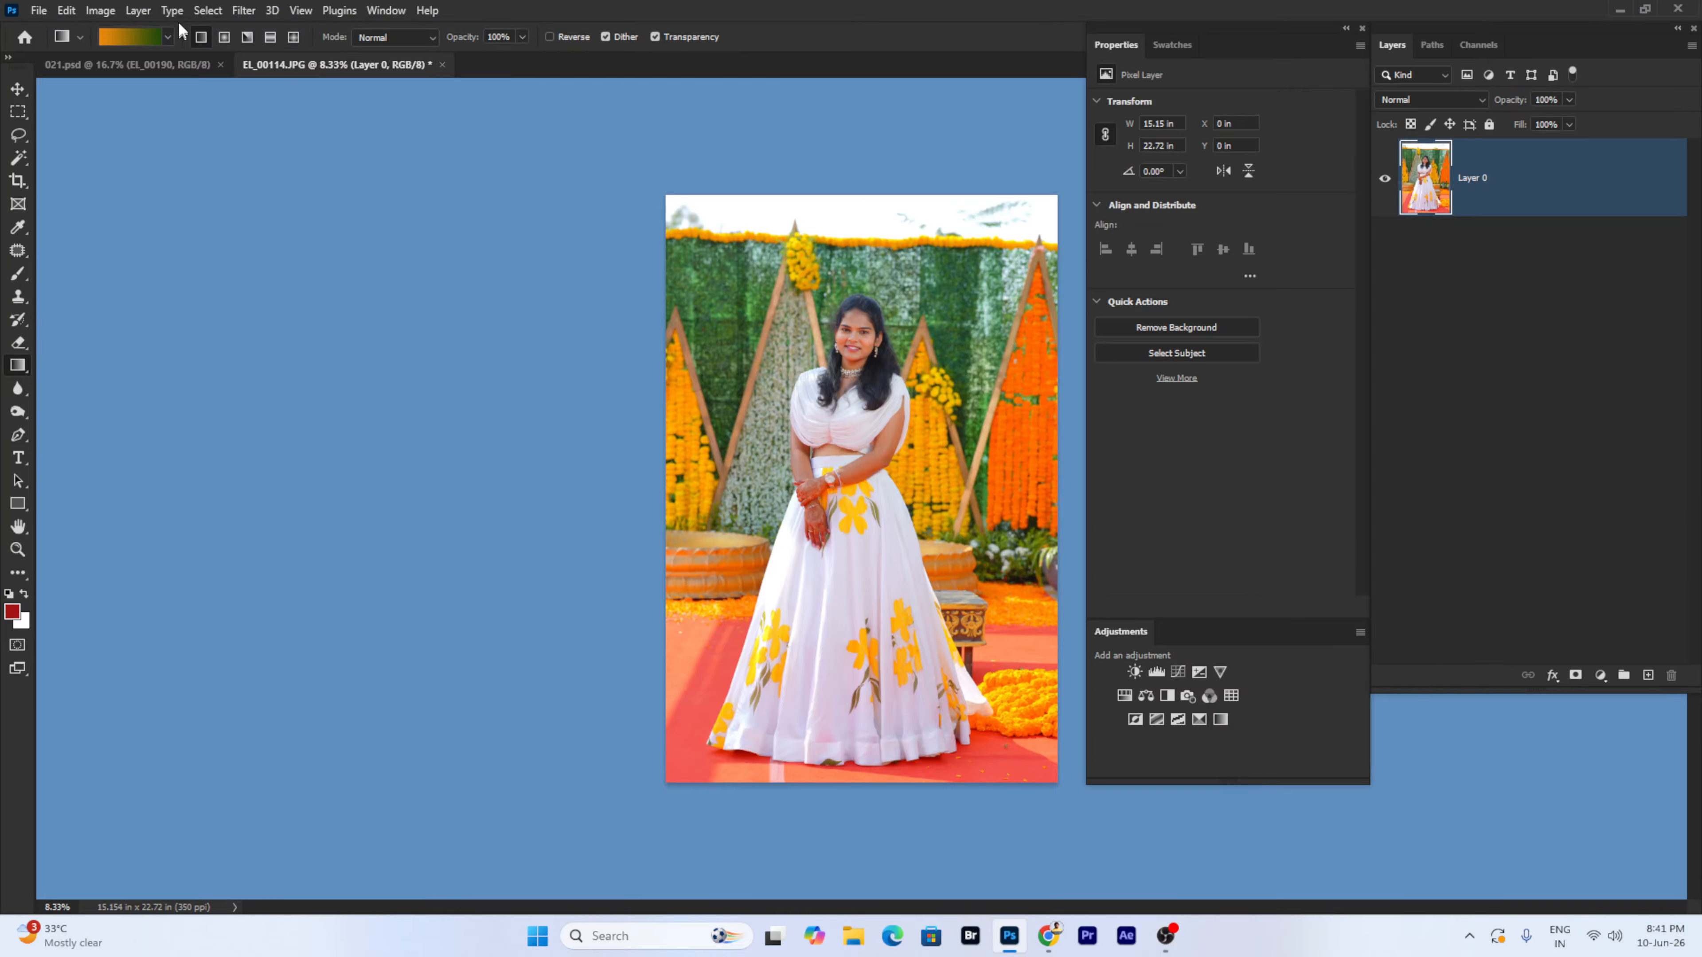
- Add a Brightness/Contrast 1 adjustment layer, hide it, and select Layer 0
{"action": "left_click", "coordinate": [149, 10]}
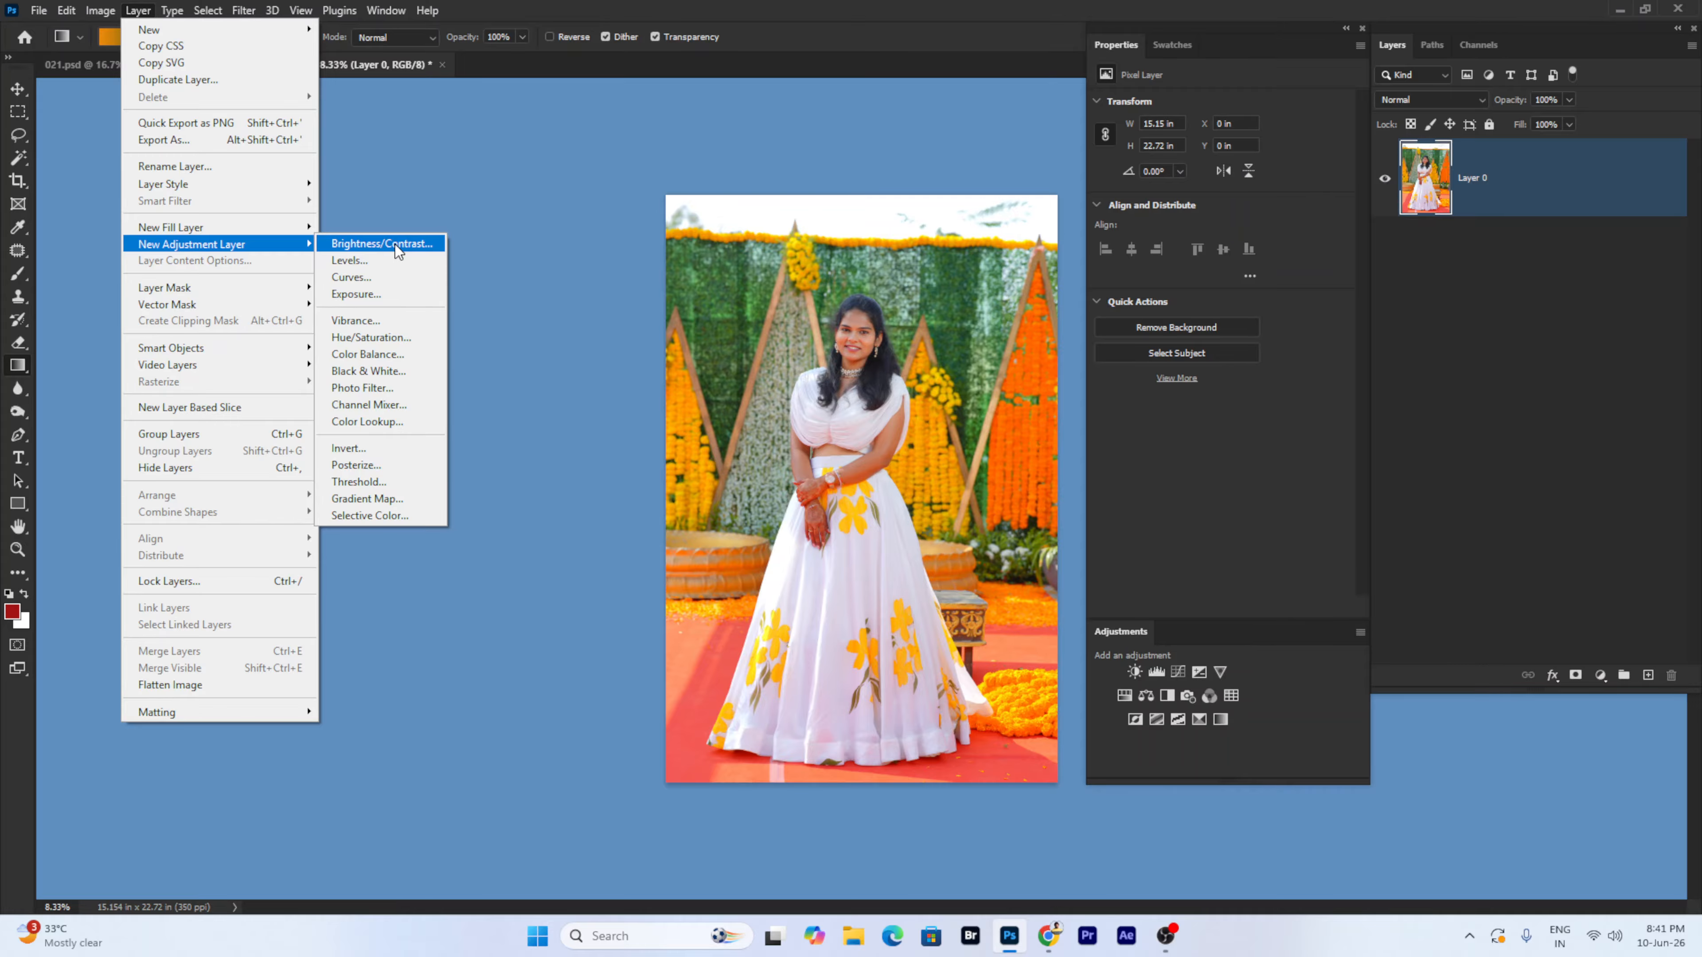
{"action": "left_click", "coordinate": [394, 244]}
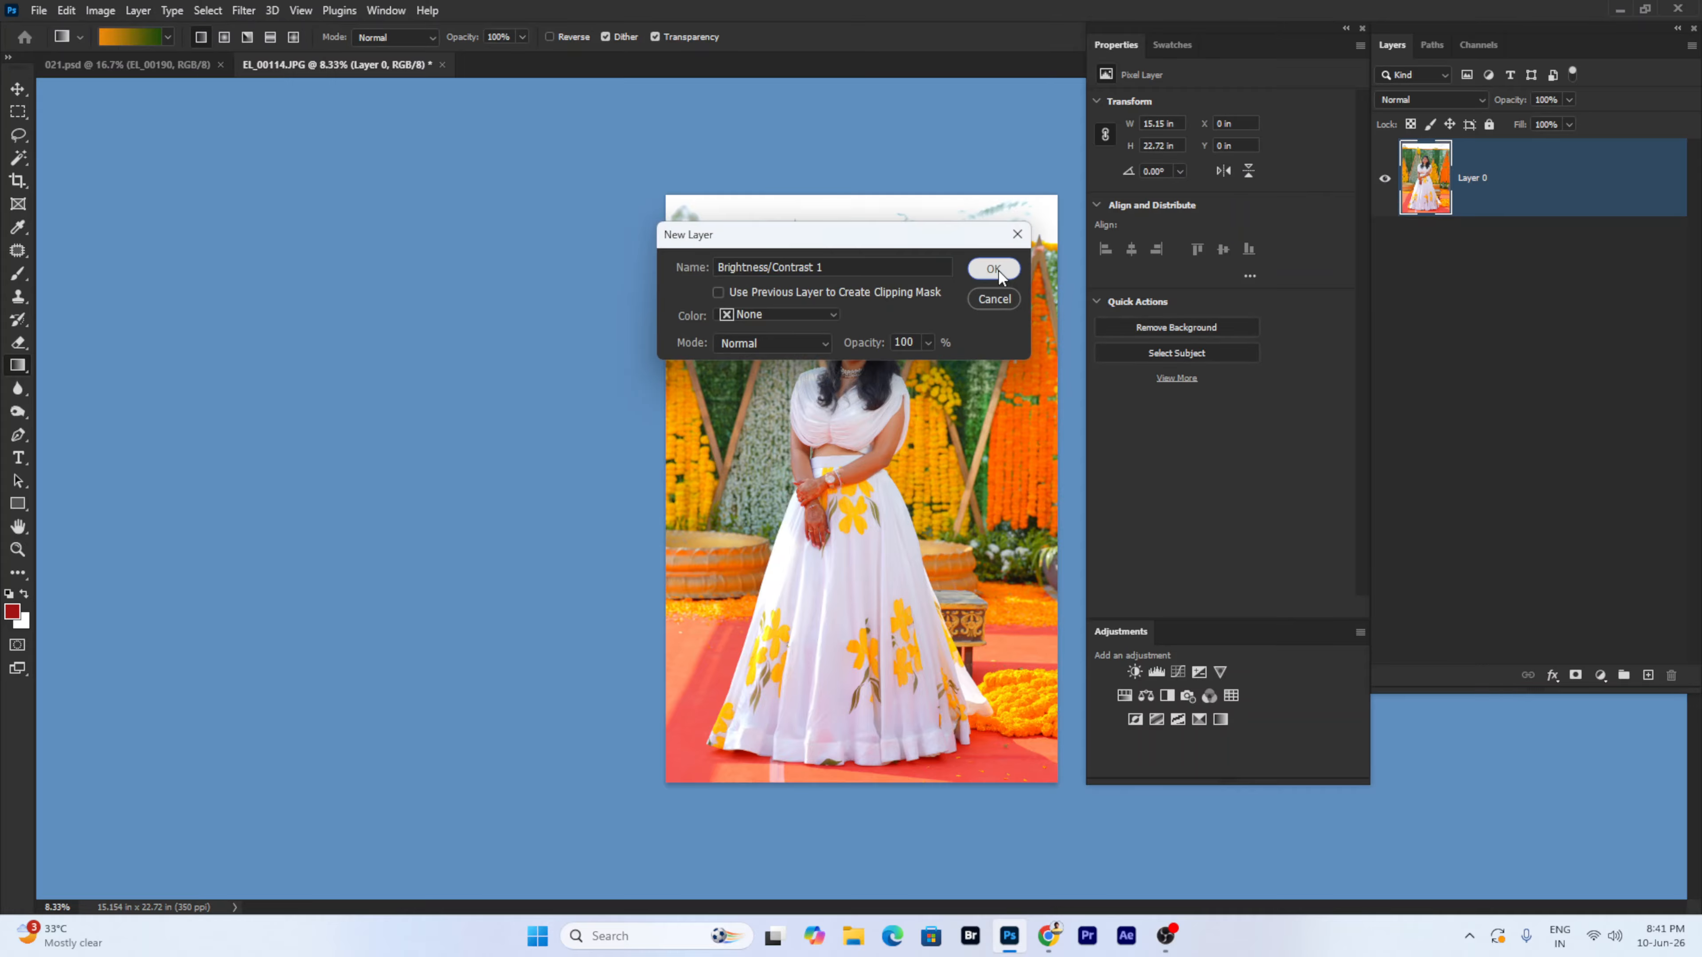
{"action": "left_click", "coordinate": [997, 269]}
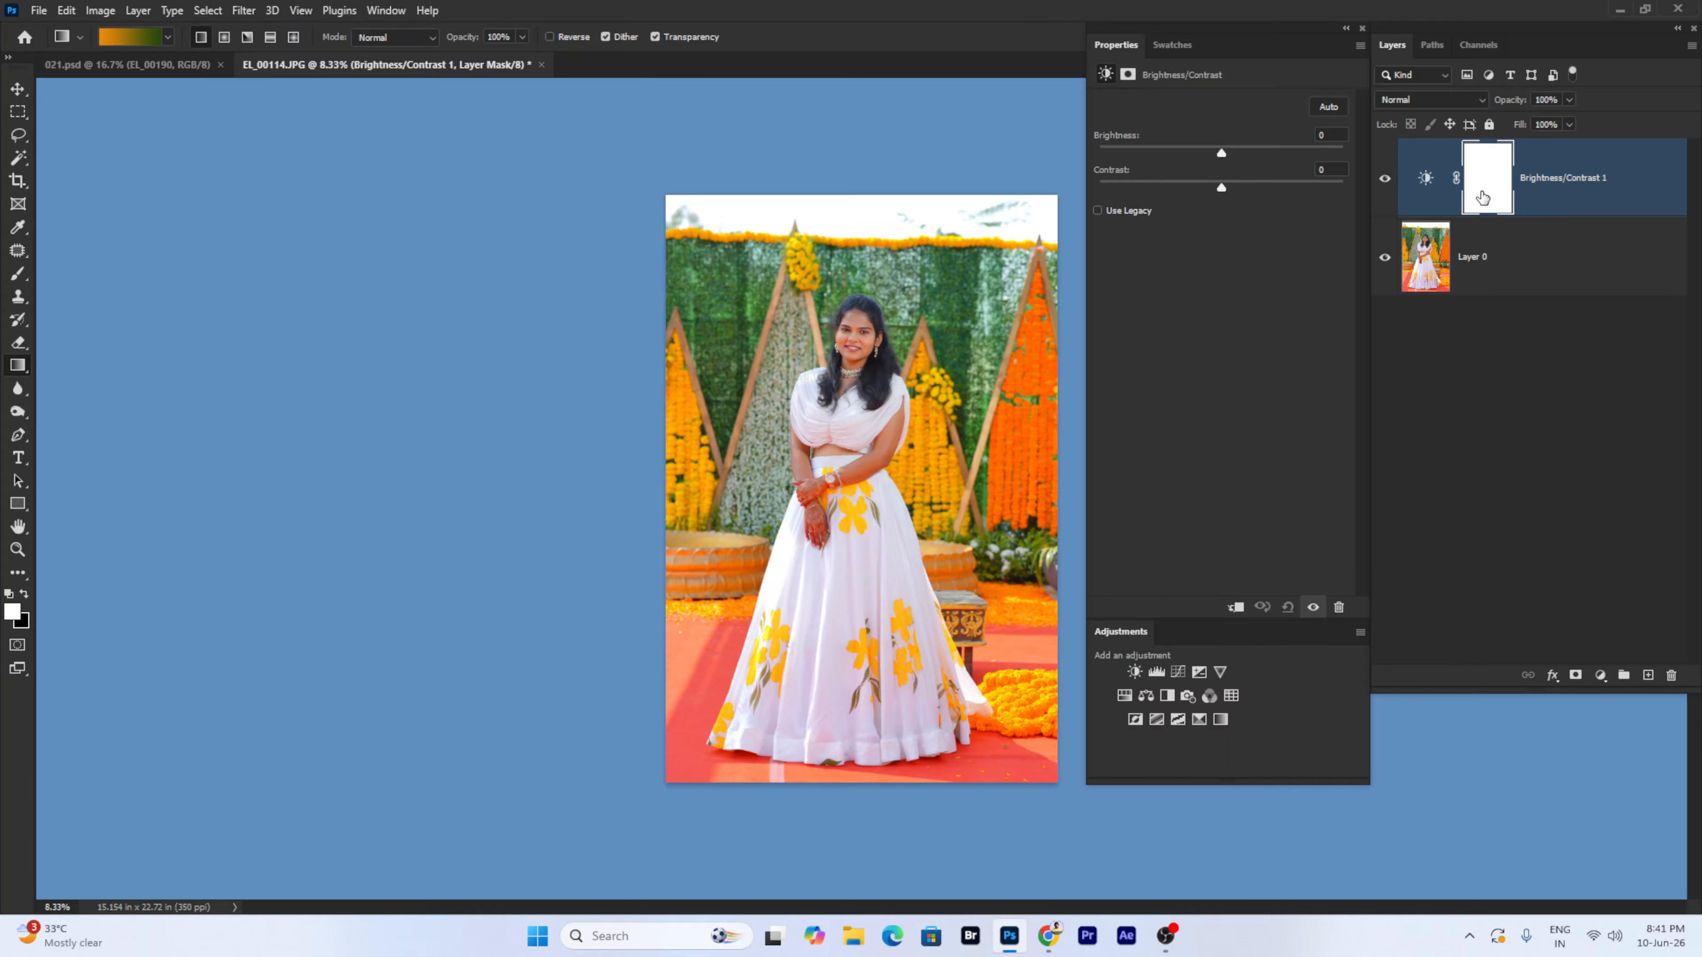
{"action": "left_click", "coordinate": [1384, 178]}
{"action": "left_click", "coordinate": [1492, 250]}
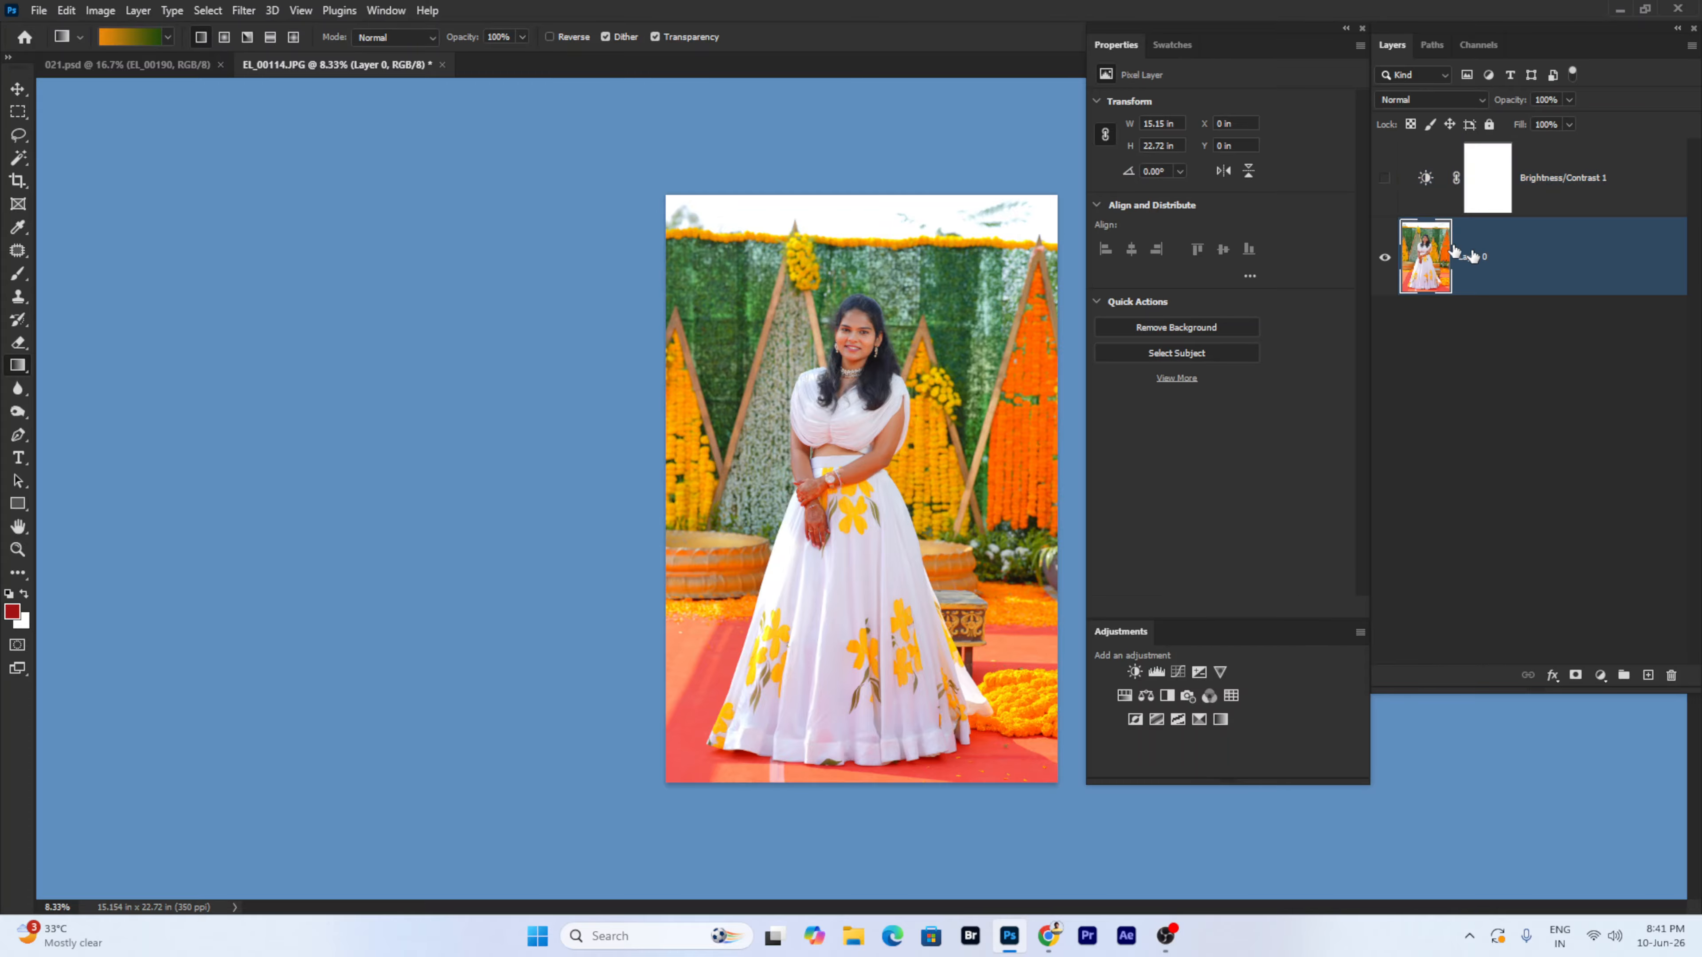
- Apply Image > Adjustments > Brightness/Contrast to Layer 0 with unchanged settings
{"action": "left_click", "coordinate": [101, 10]}
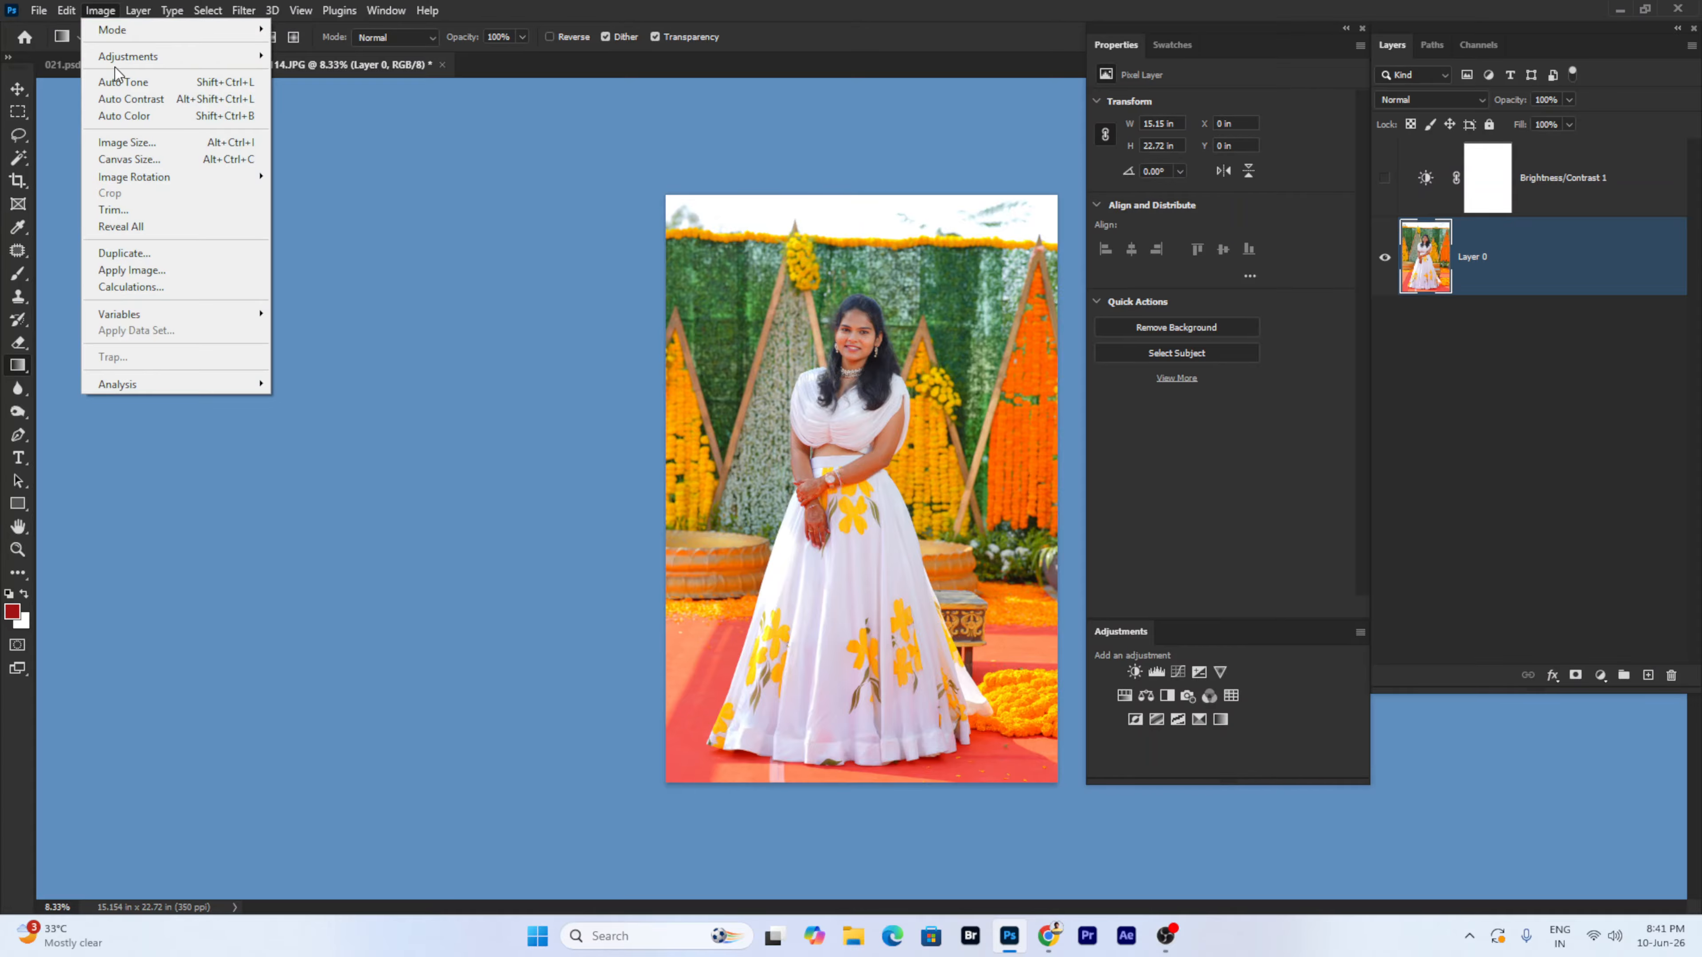
{"action": "mouse_move", "coordinate": [124, 56]}
{"action": "left_click", "coordinate": [334, 56]}
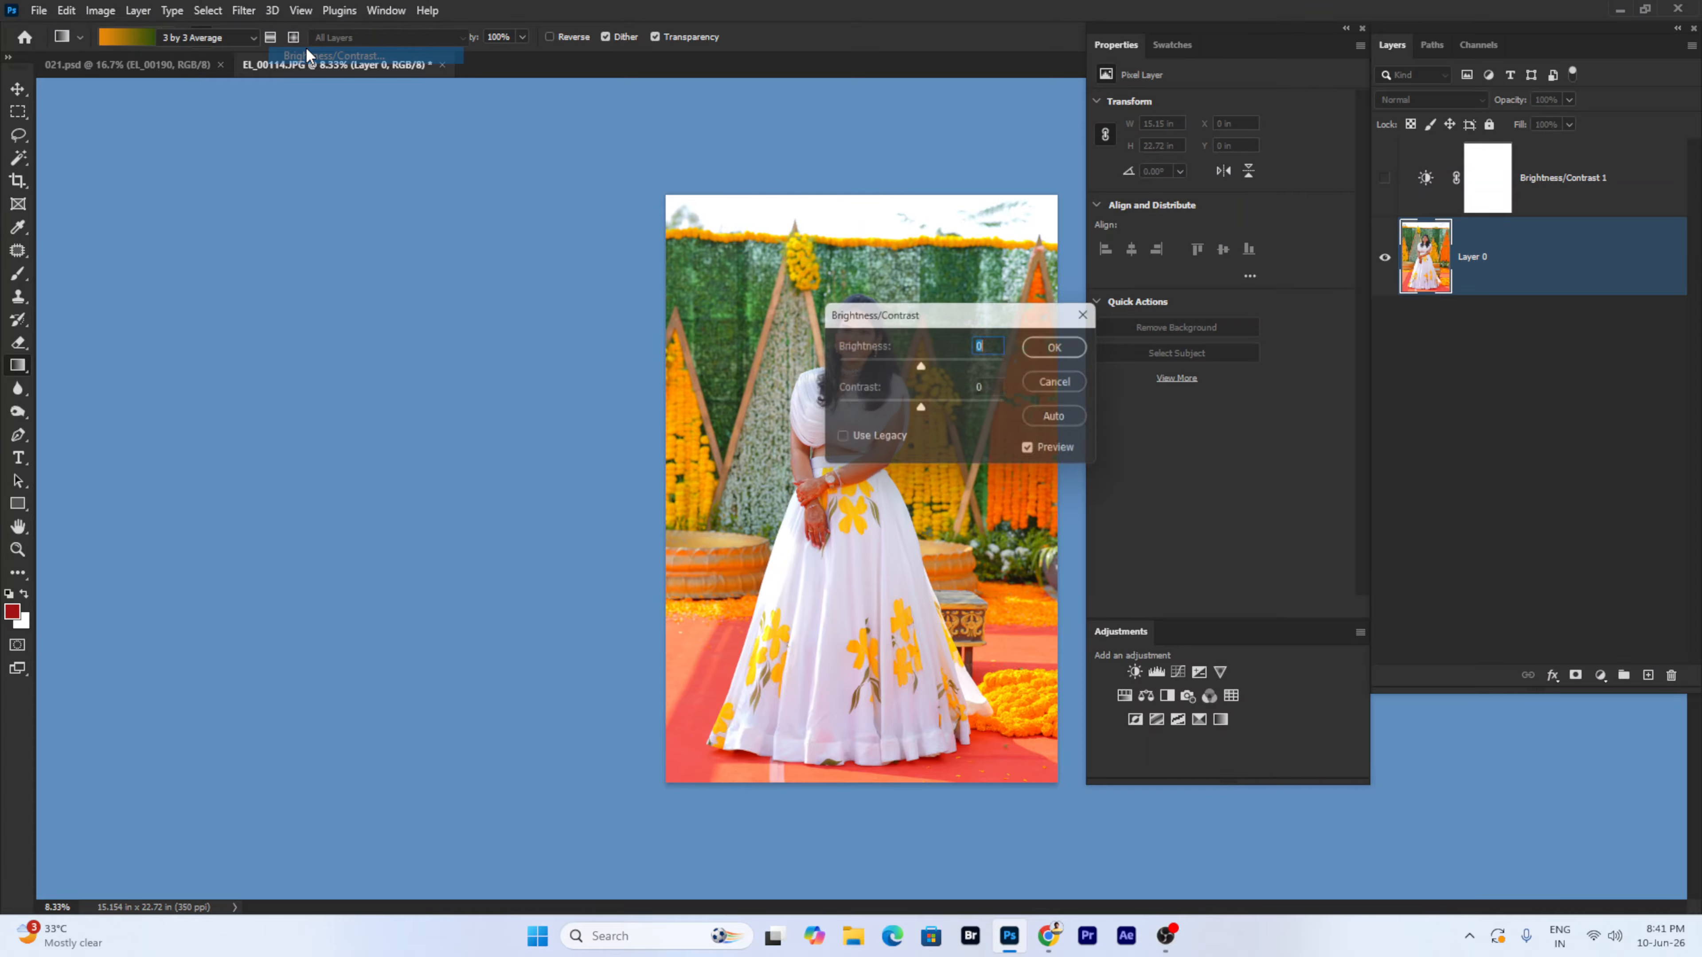
{"action": "left_click", "coordinate": [1061, 347]}
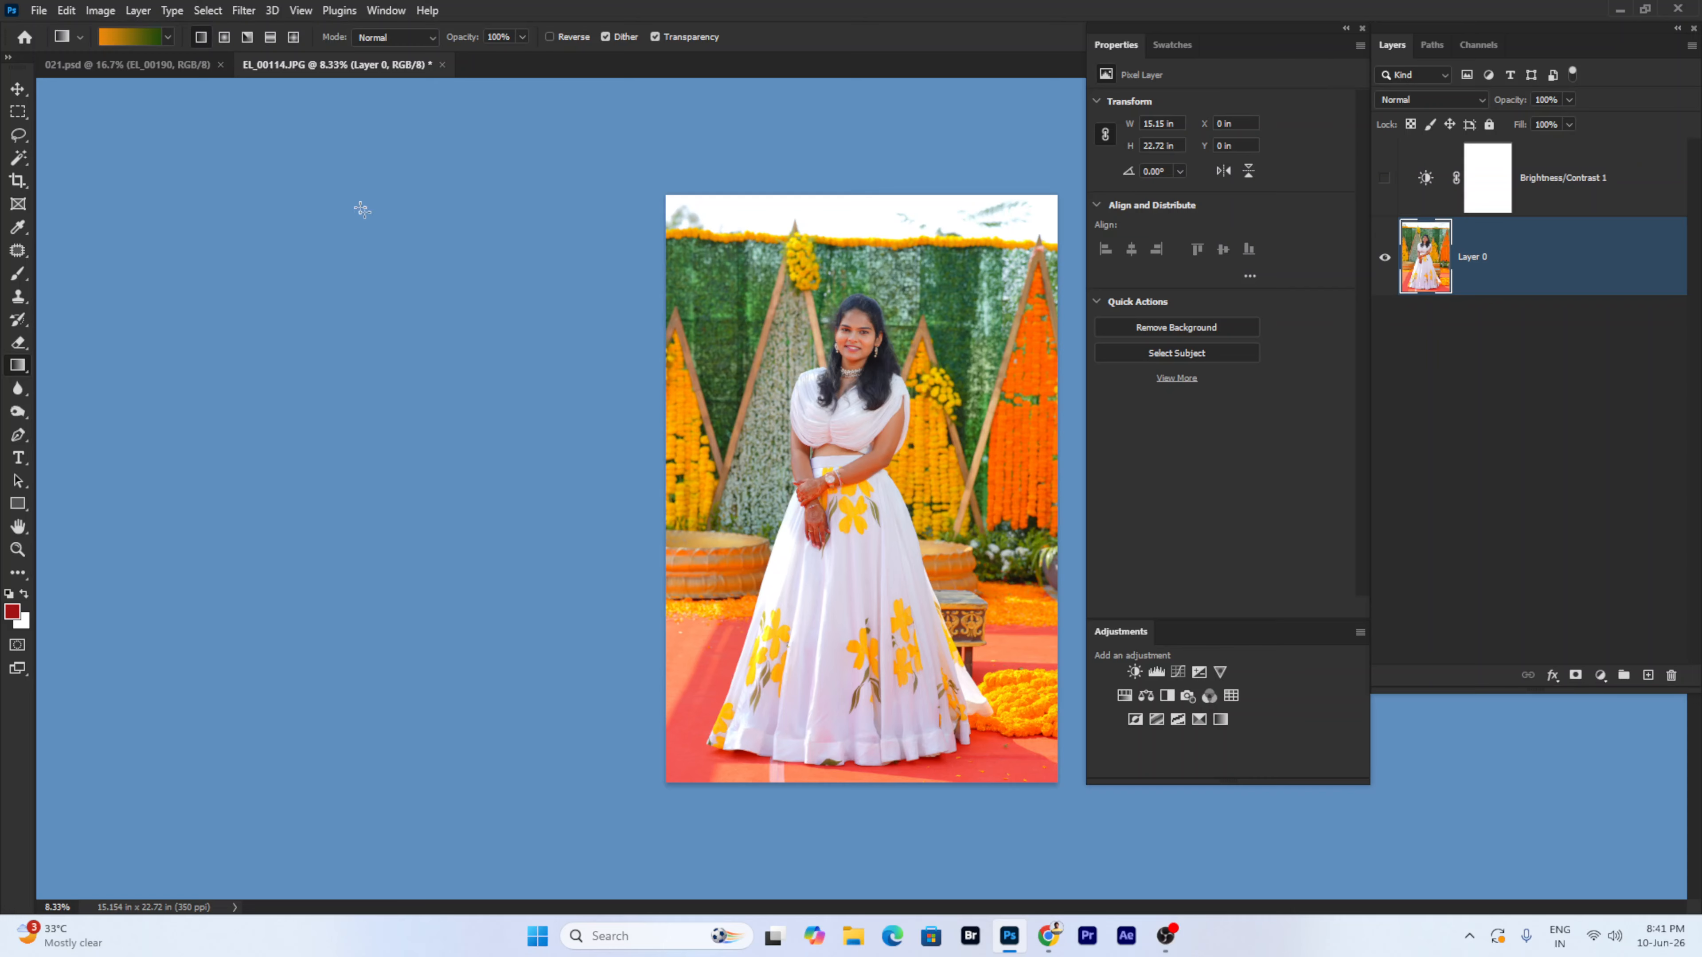
- Delete the Brightness/Contrast 1 layer mask, turning off the warning
{"action": "left_click", "coordinate": [1630, 198]}
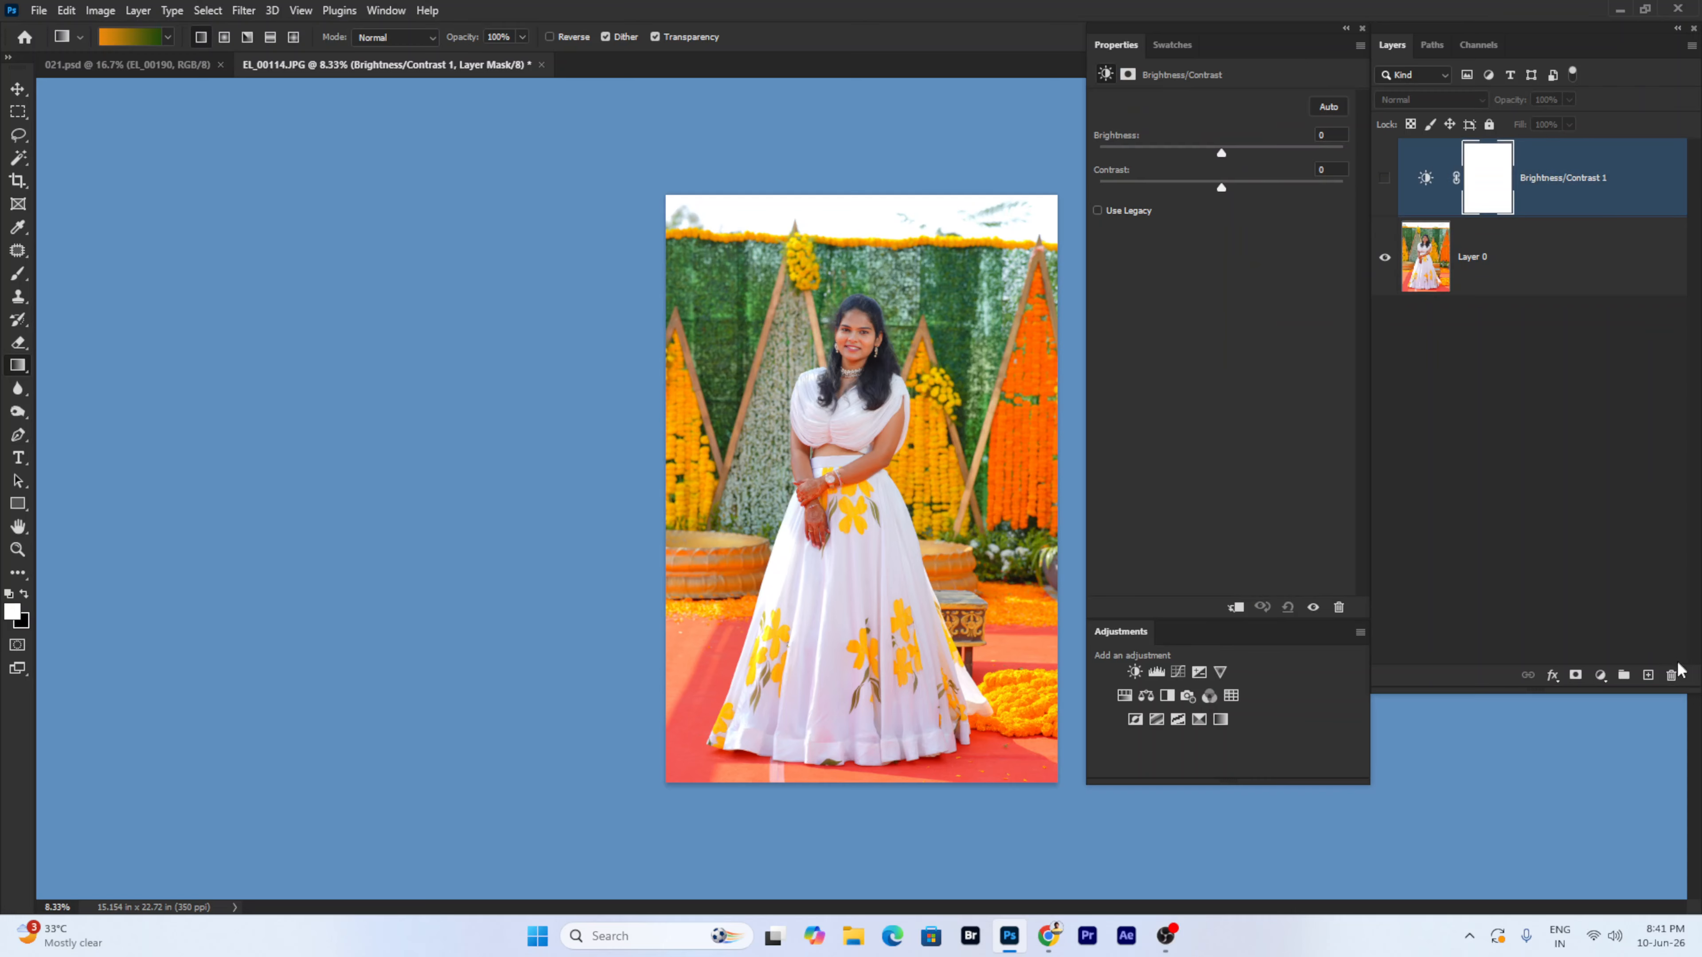
{"action": "left_click", "coordinate": [1672, 675]}
{"action": "left_click", "coordinate": [733, 392]}
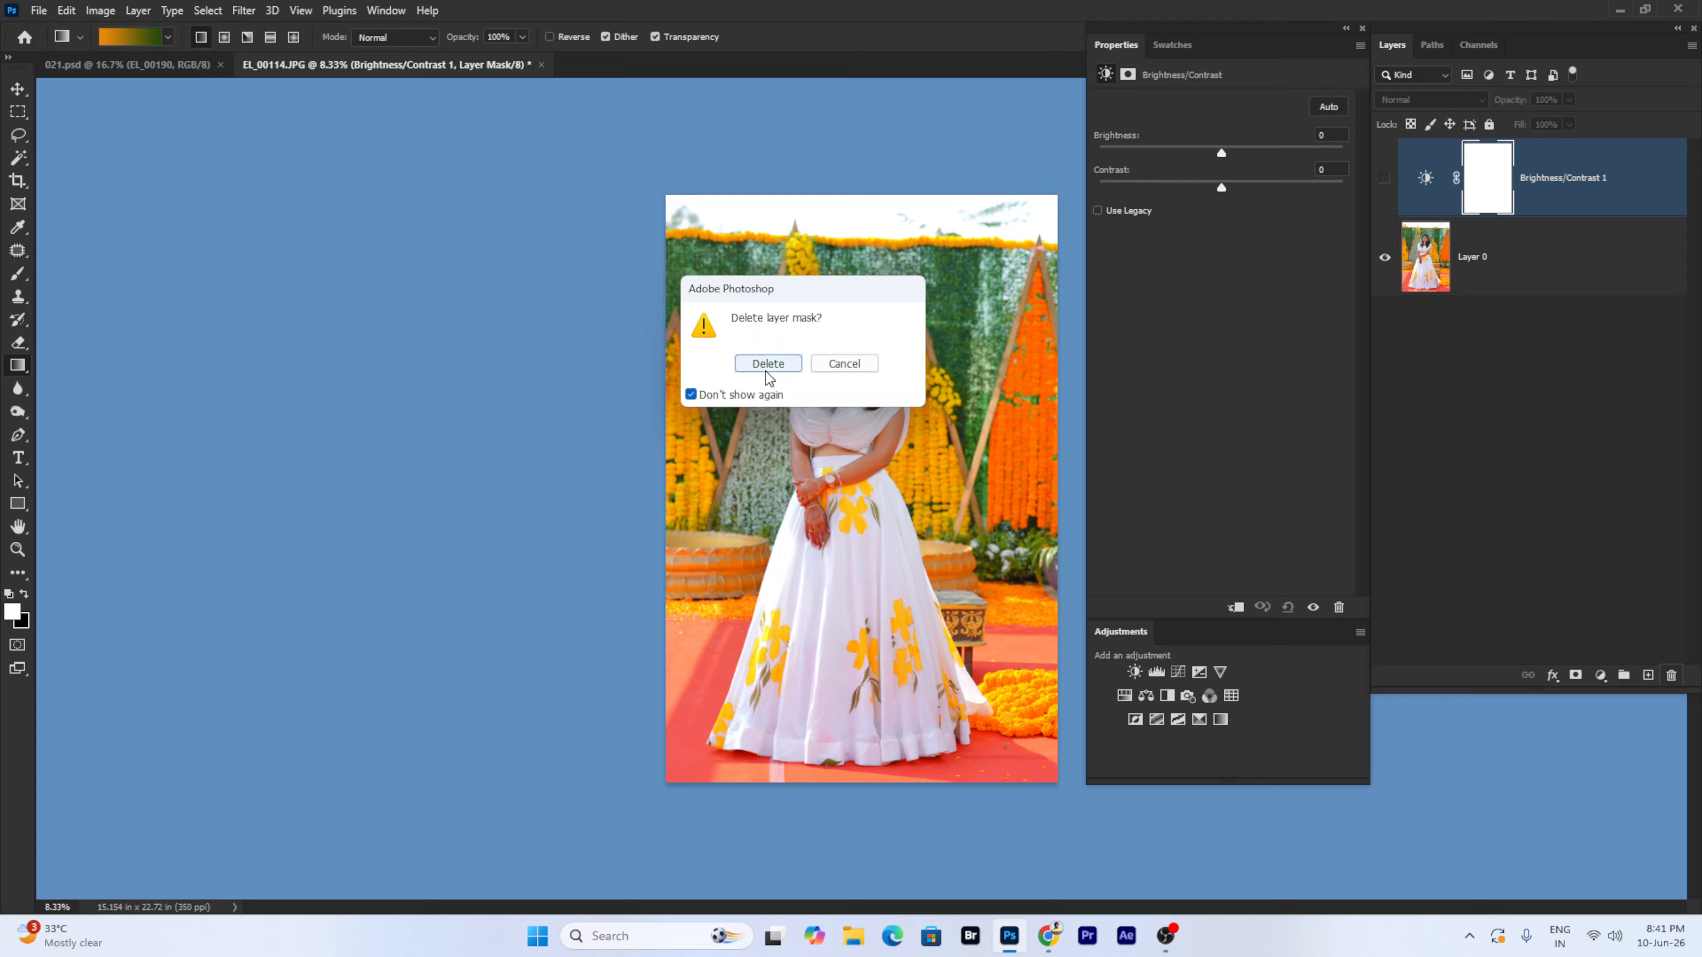
{"action": "left_click", "coordinate": [767, 362]}
- Delete Brightness/Contrast 1 and add a Color Balance 1 adjustment layer
{"action": "left_click", "coordinate": [1672, 675]}
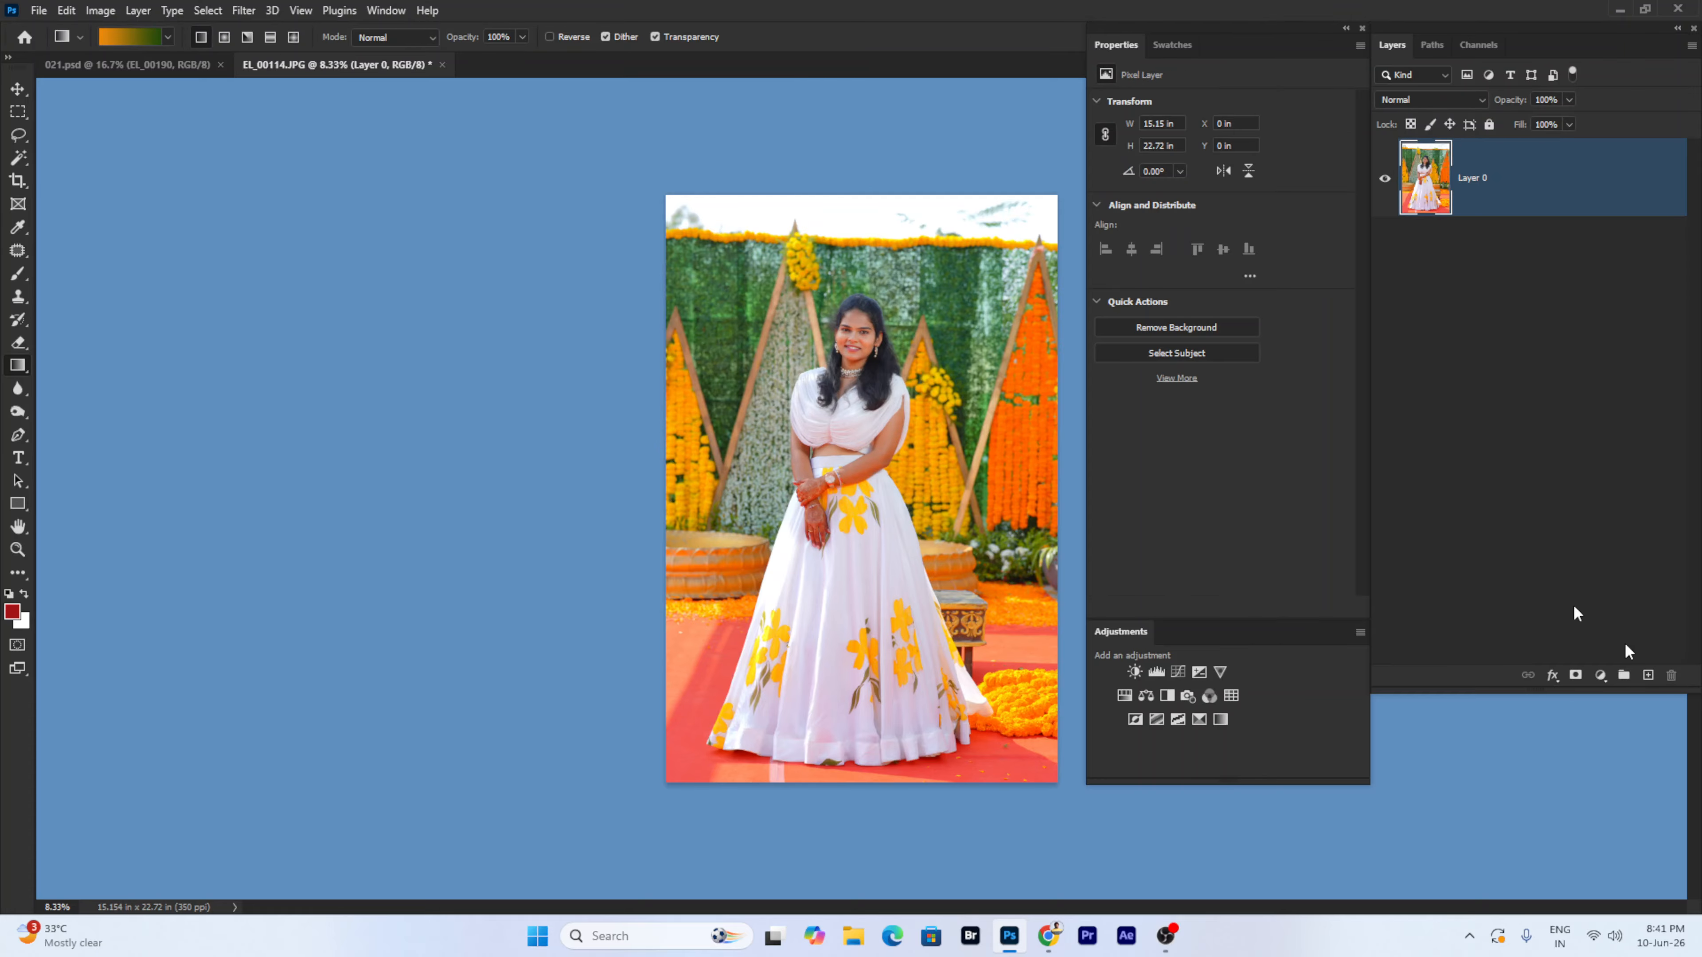
{"action": "left_click", "coordinate": [136, 12]}
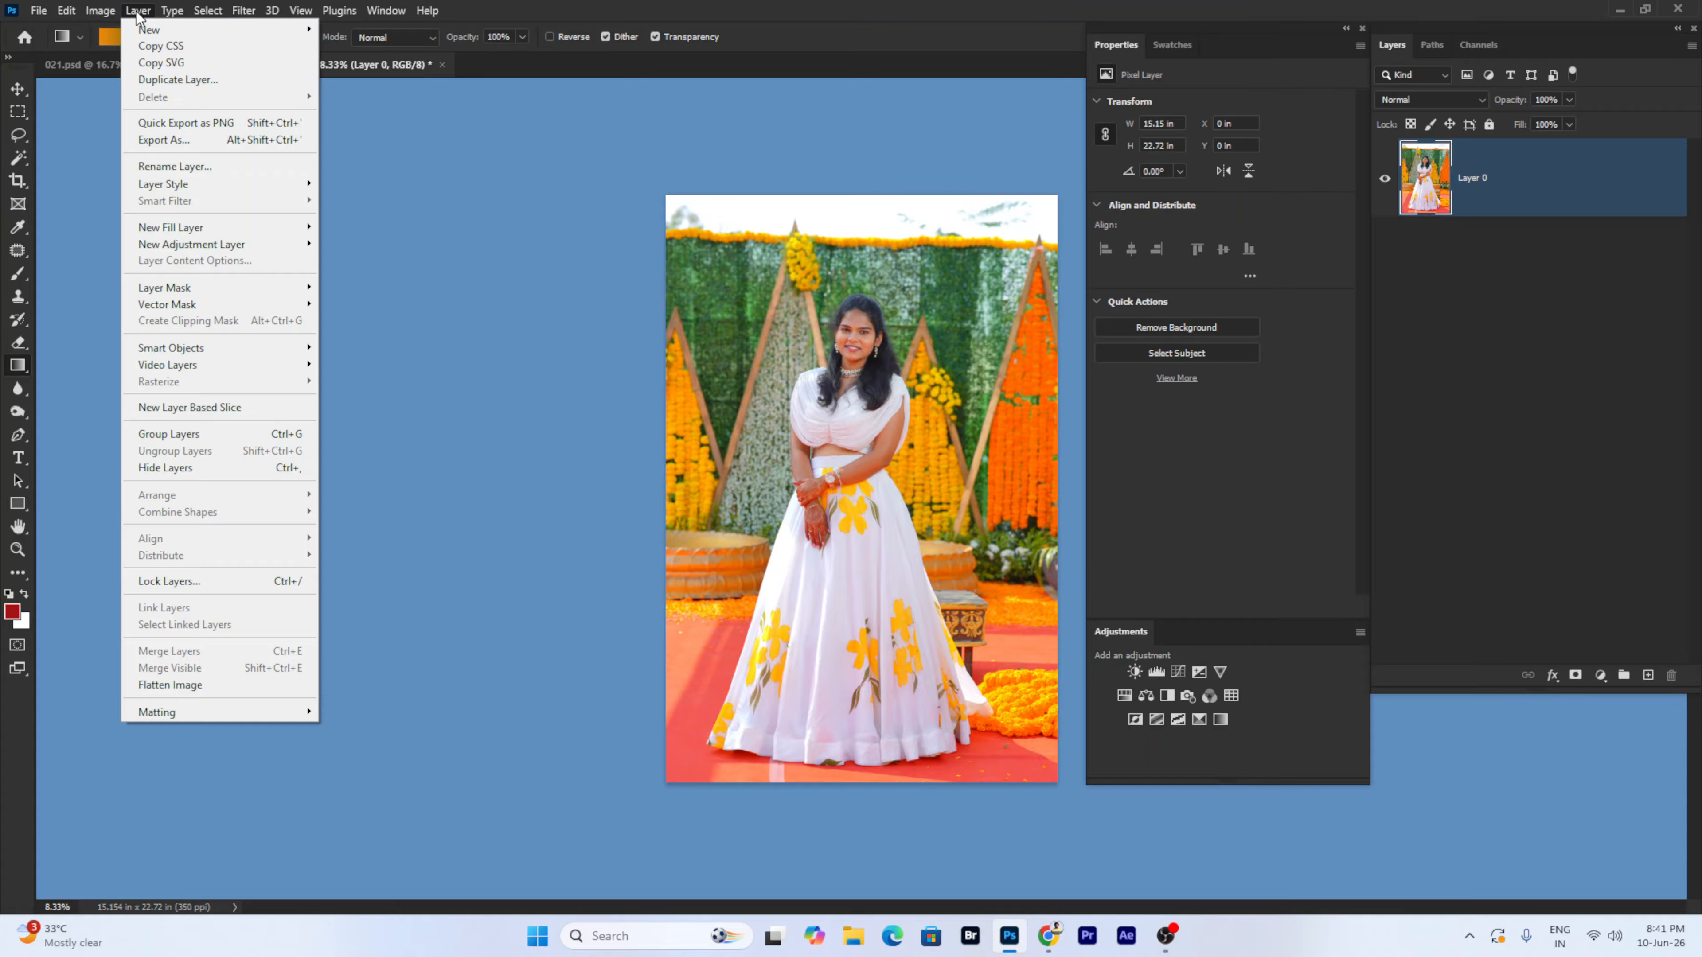
{"action": "mouse_move", "coordinate": [207, 251]}
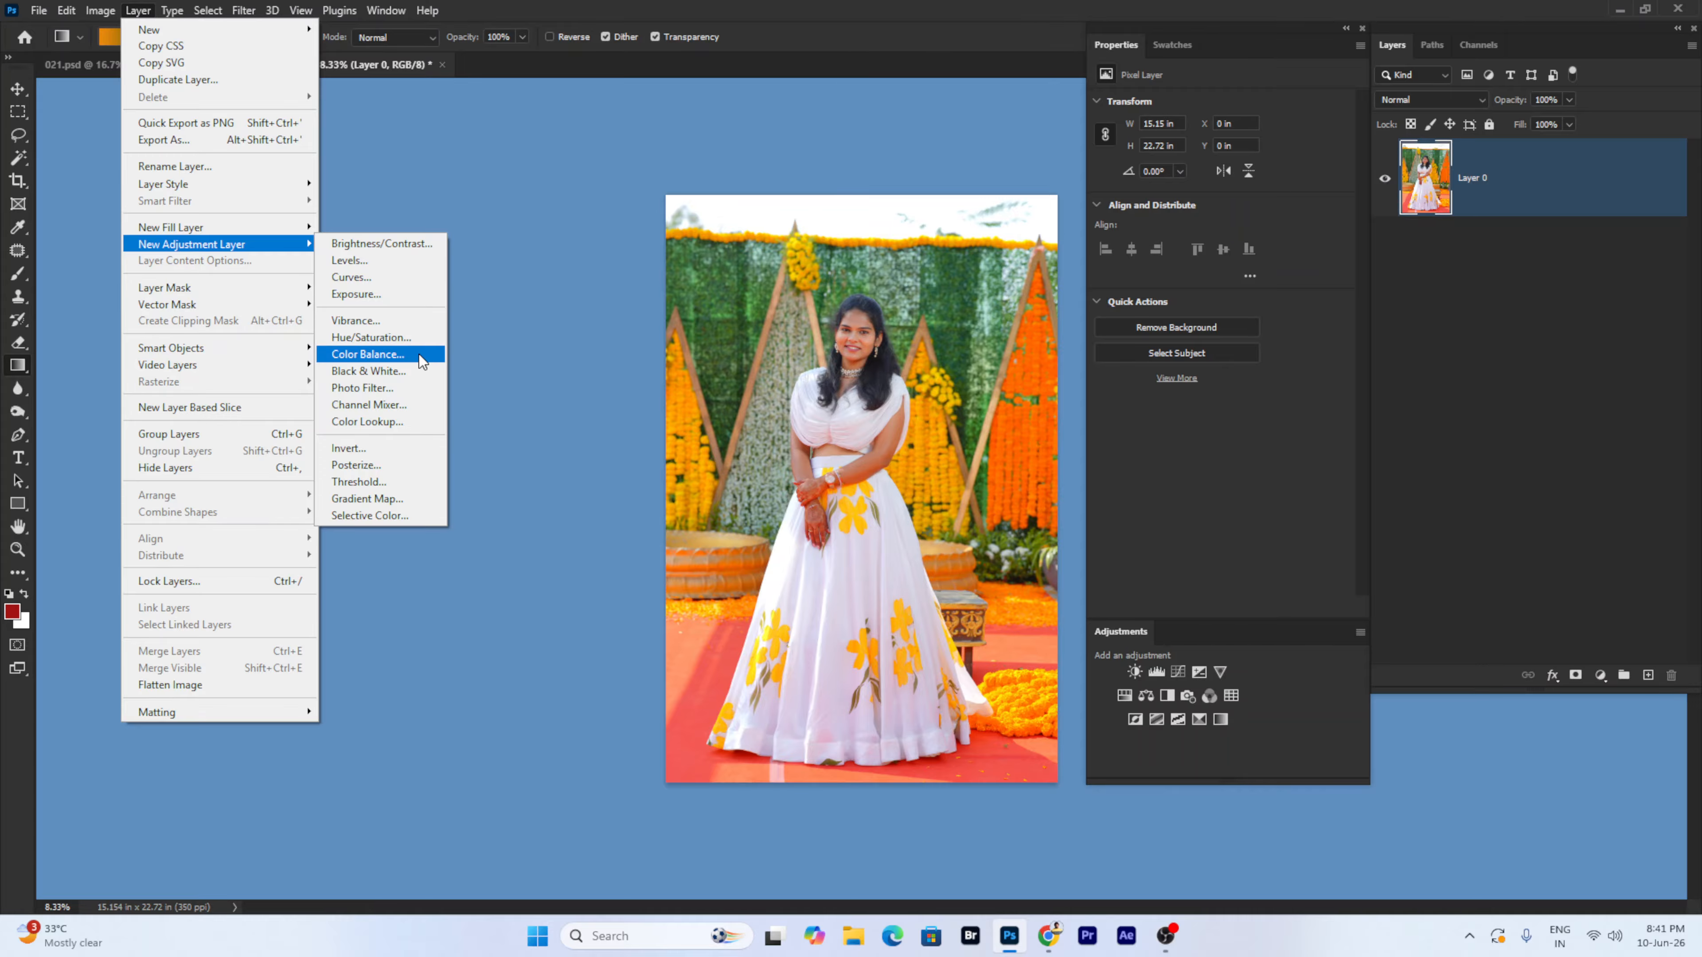
{"action": "left_click", "coordinate": [367, 354]}
{"action": "left_click", "coordinate": [993, 271]}
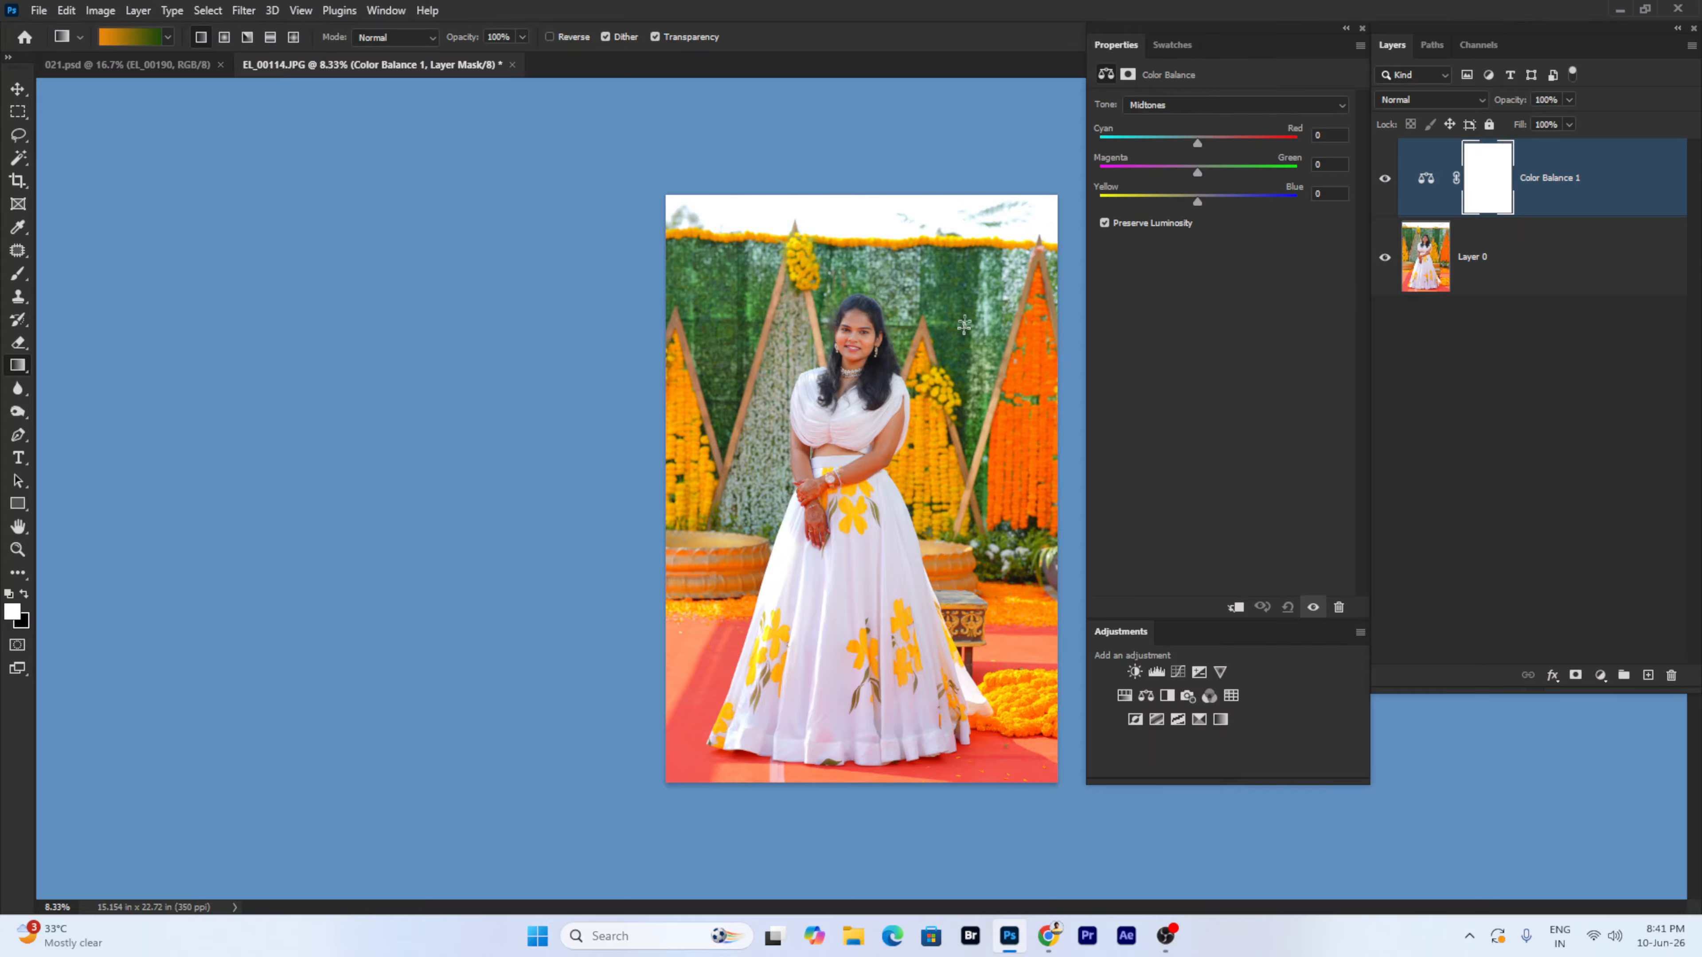
- Rough in the midtone sliders, then select Color Balance 1 from the photo with Move
{"action": "left_click", "coordinate": [1177, 200]}
{"action": "left_click", "coordinate": [1212, 172]}
{"action": "left_click", "coordinate": [1222, 142]}
{"action": "left_click", "coordinate": [9, 90]}
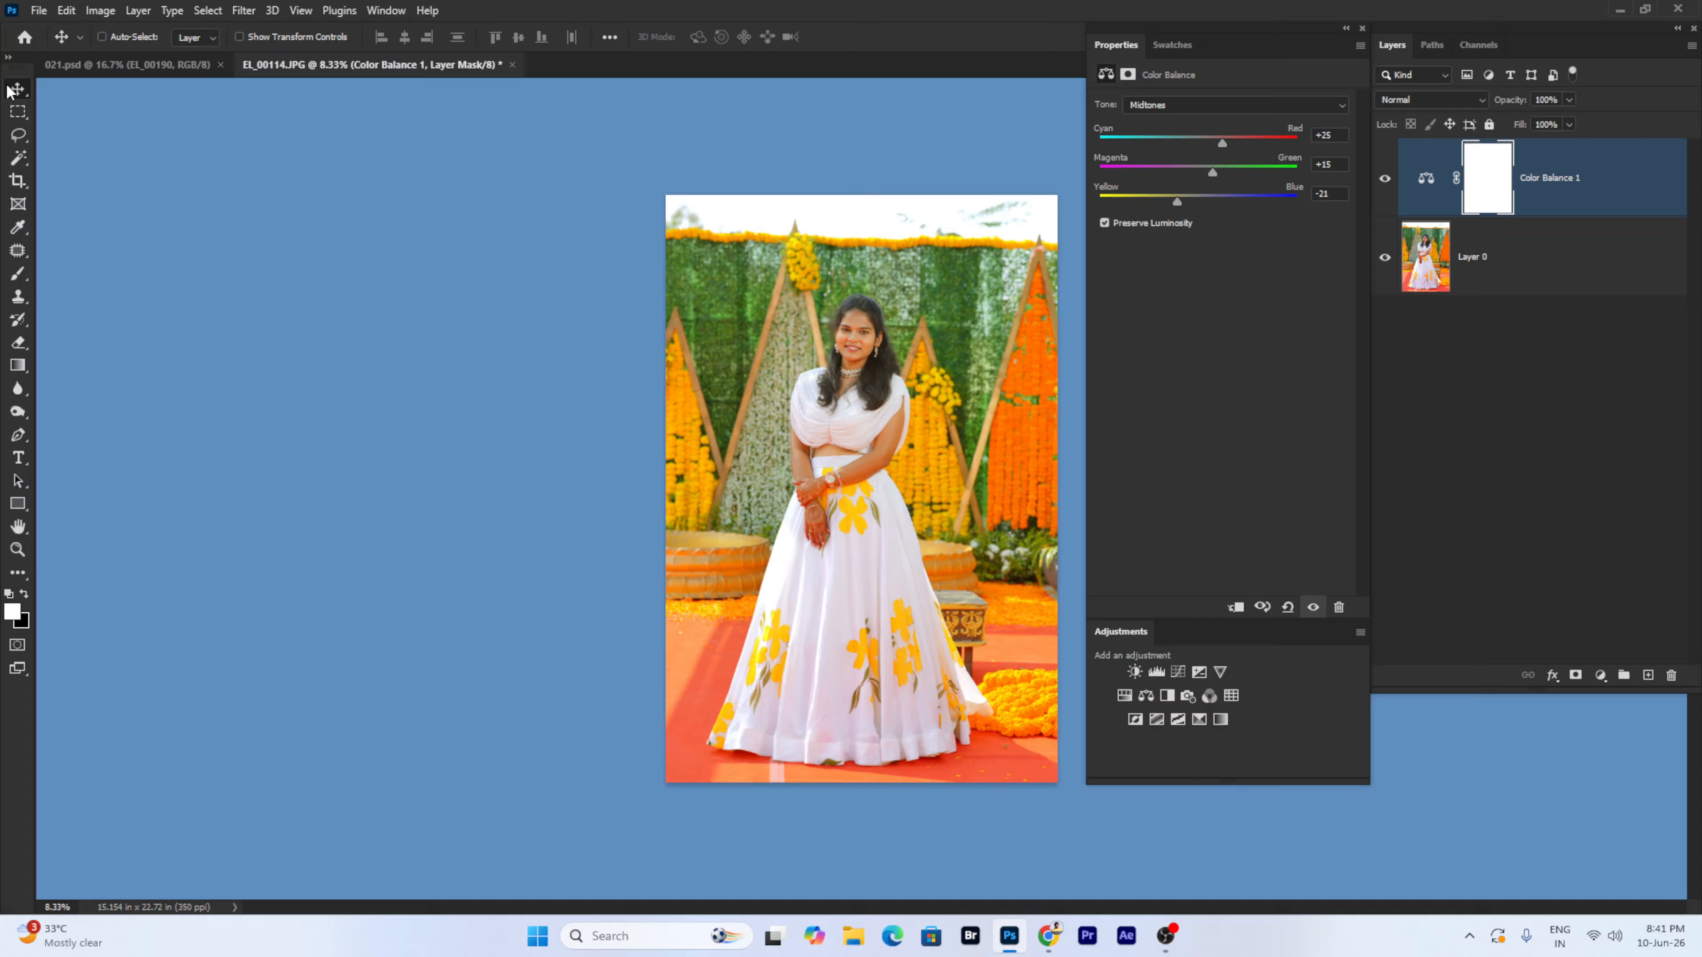
{"action": "right_click", "coordinate": [774, 407]}
{"action": "left_click", "coordinate": [784, 416]}
- Toggle Color Balance 1 to compare, and set the Cyan/Red midtone to -23
{"action": "left_click", "coordinate": [99, 11]}
{"action": "left_click", "coordinate": [919, 462]}
{"action": "left_click", "coordinate": [1384, 181]}
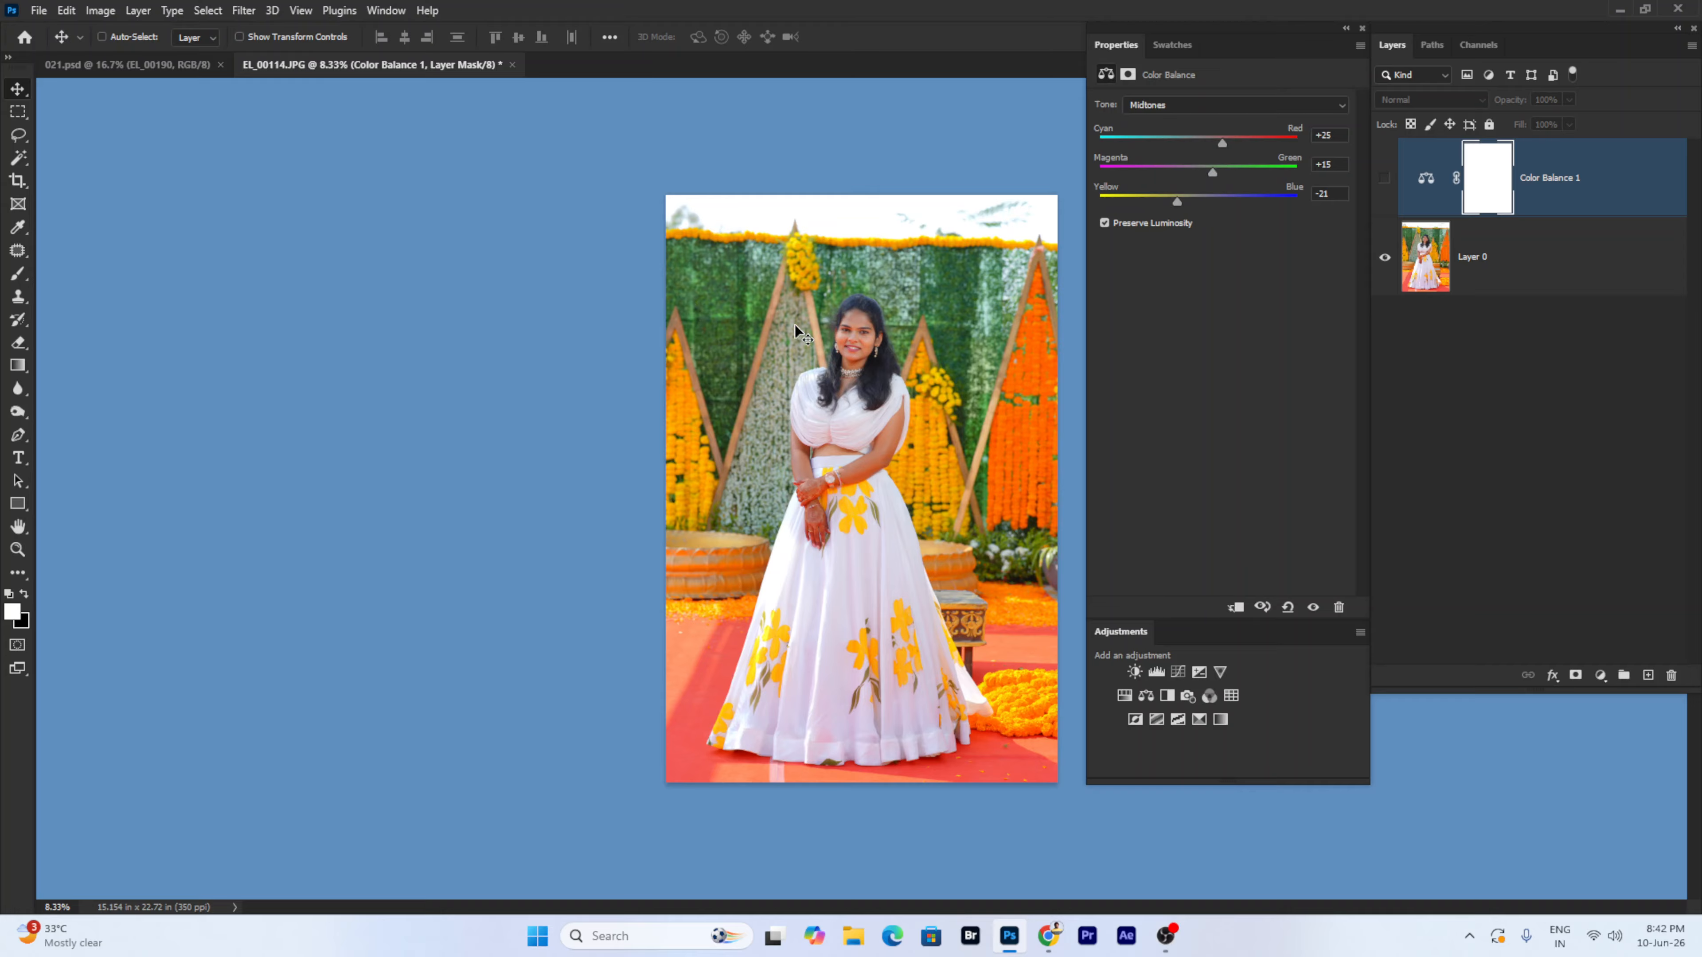
{"action": "left_click", "coordinate": [1384, 179]}
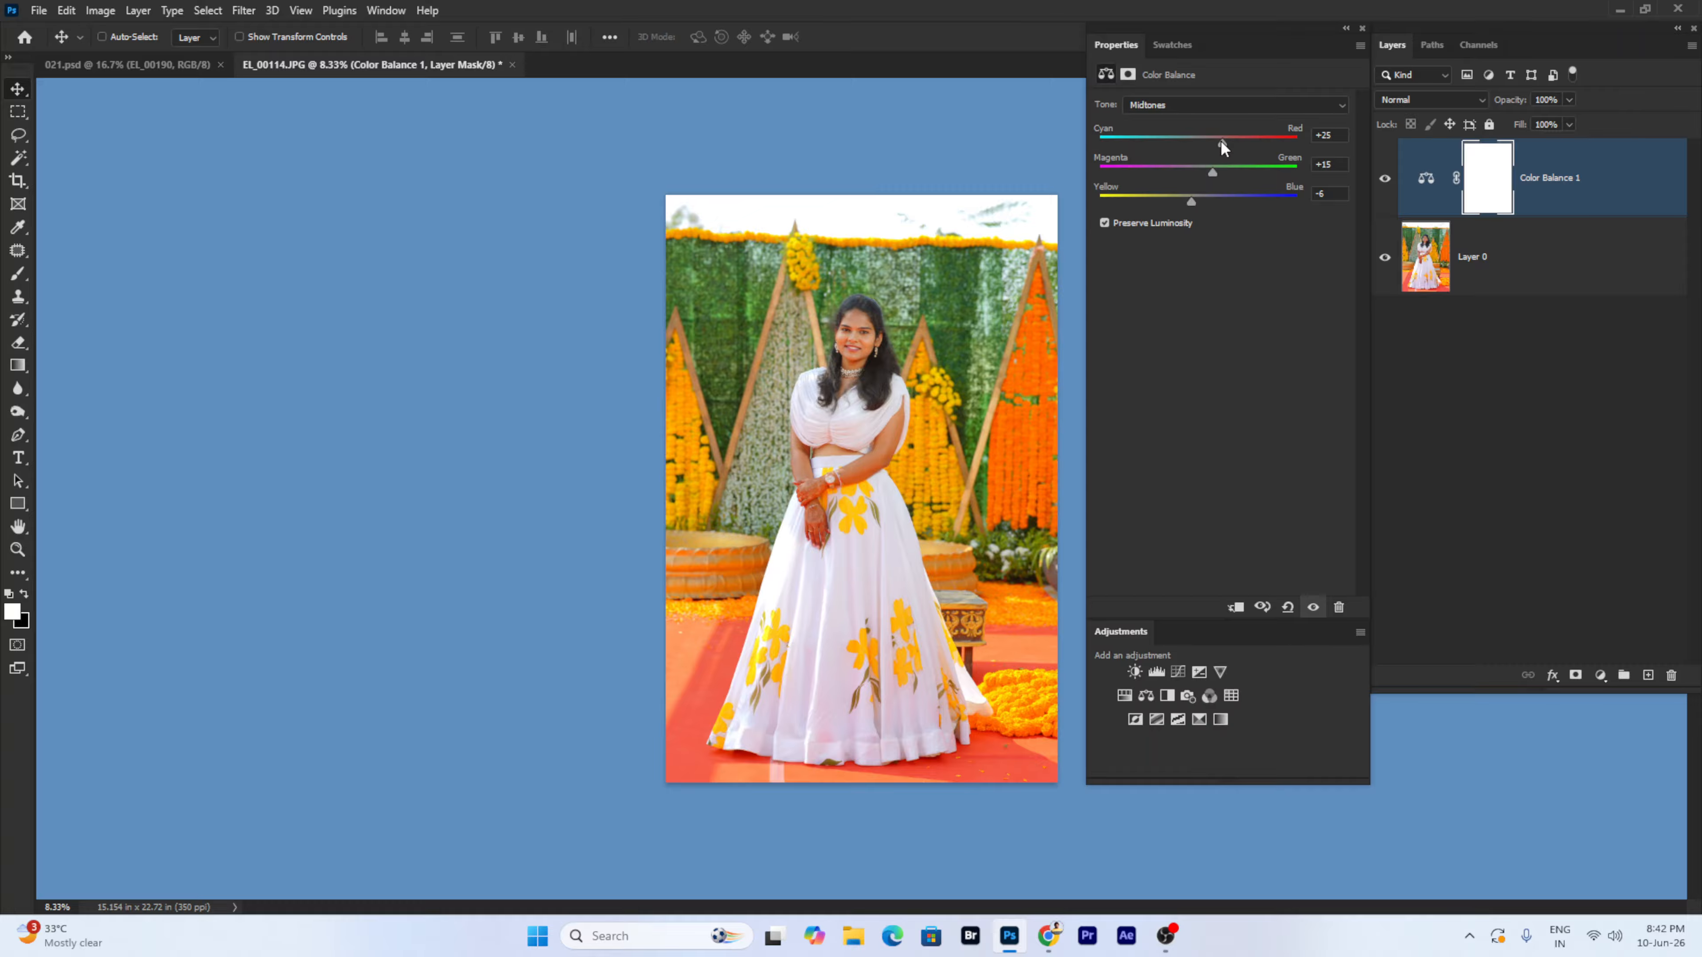
{"action": "mouse_move", "coordinate": [1222, 142]}
{"action": "left_mouse_down"}
{"action": "mouse_move", "coordinate": [1175, 144]}
{"action": "mouse_move", "coordinate": [1221, 170]}
{"action": "left_mouse_up"}
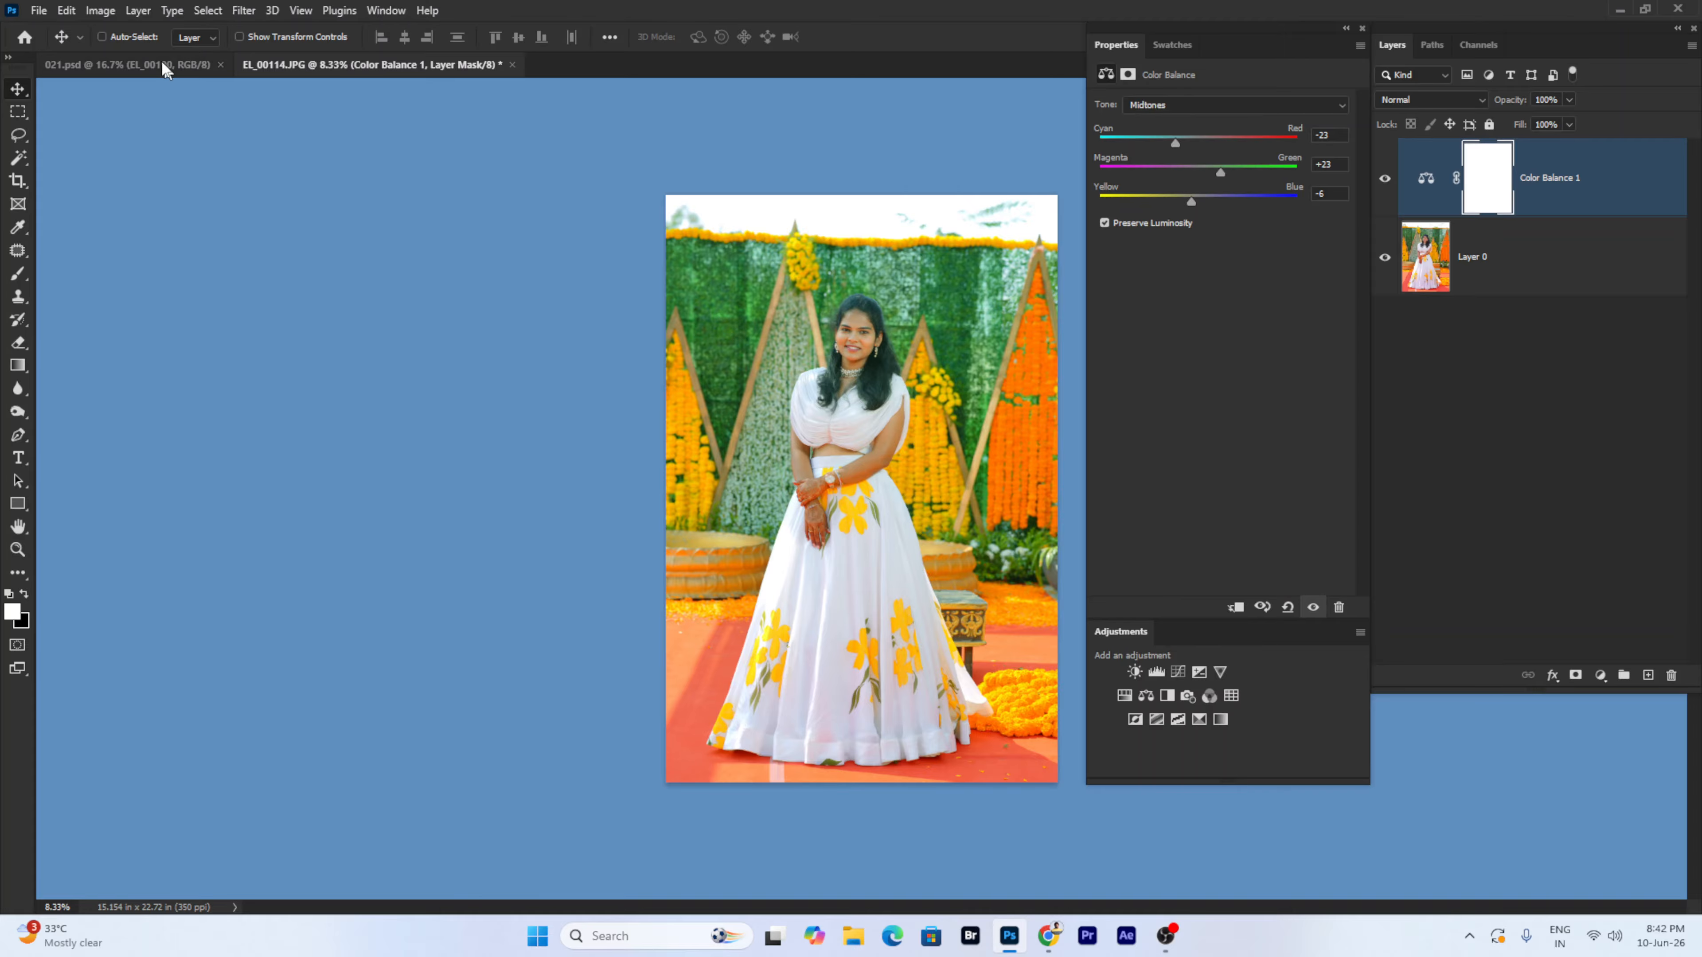
- Create a new white 18 x 12 in document at 150 ppi
{"action": "left_click", "coordinate": [38, 11]}
{"action": "left_click", "coordinate": [50, 32]}
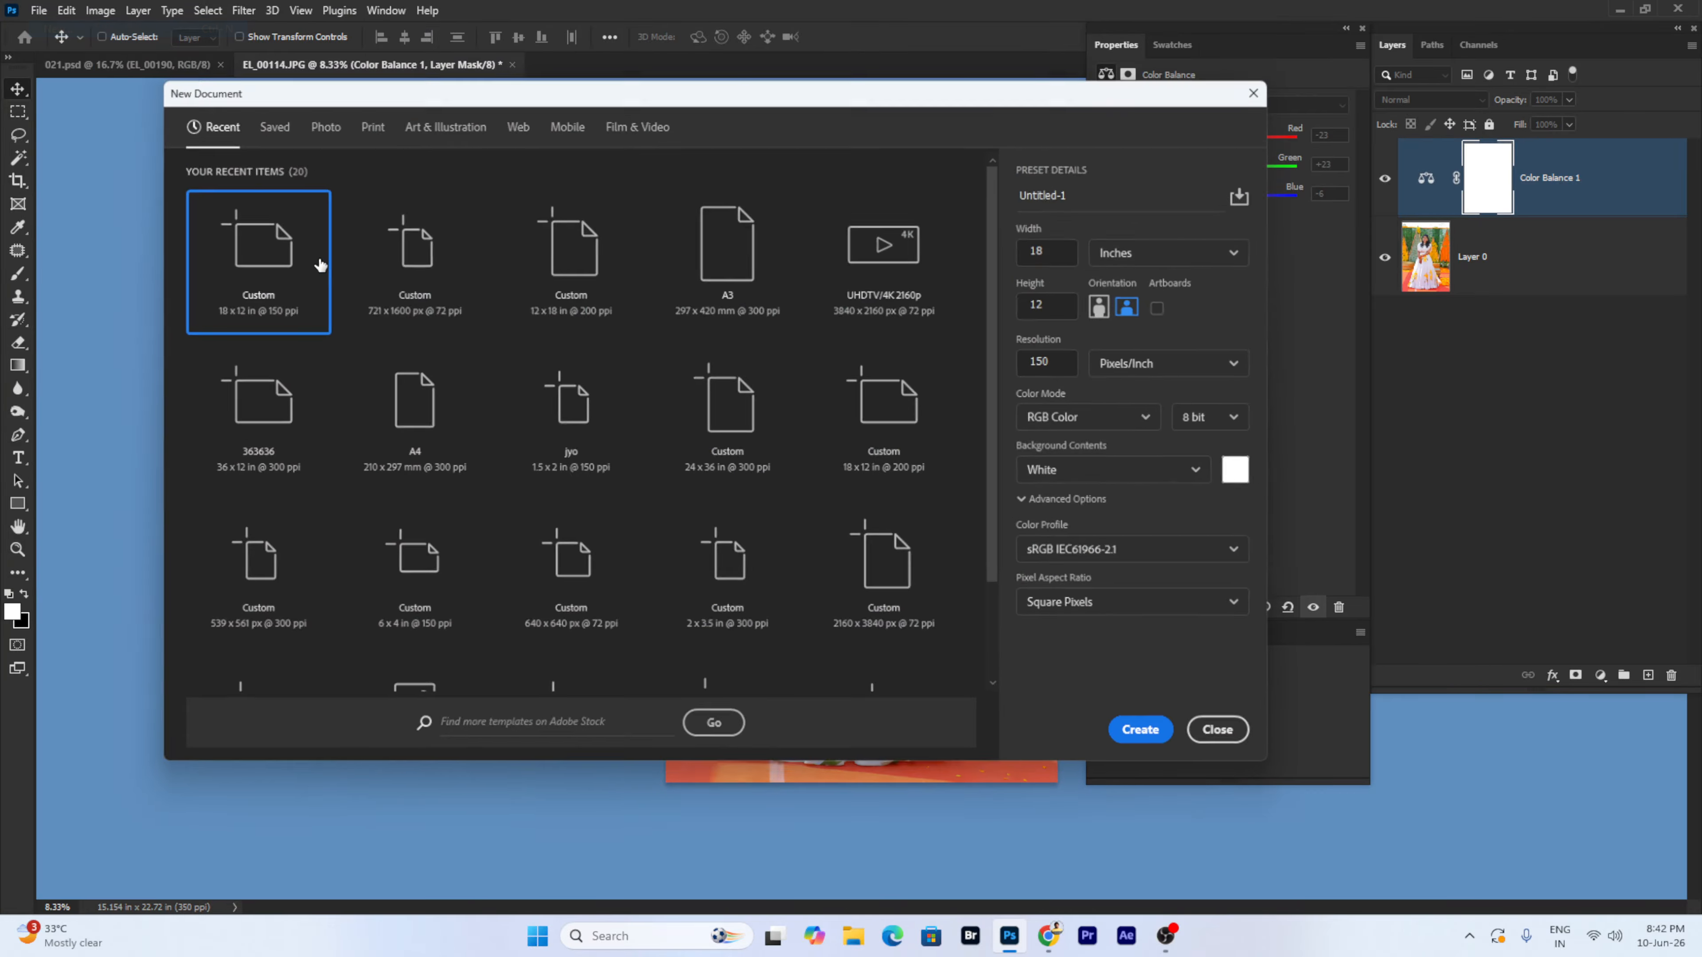
{"action": "double_click", "coordinate": [313, 260]}
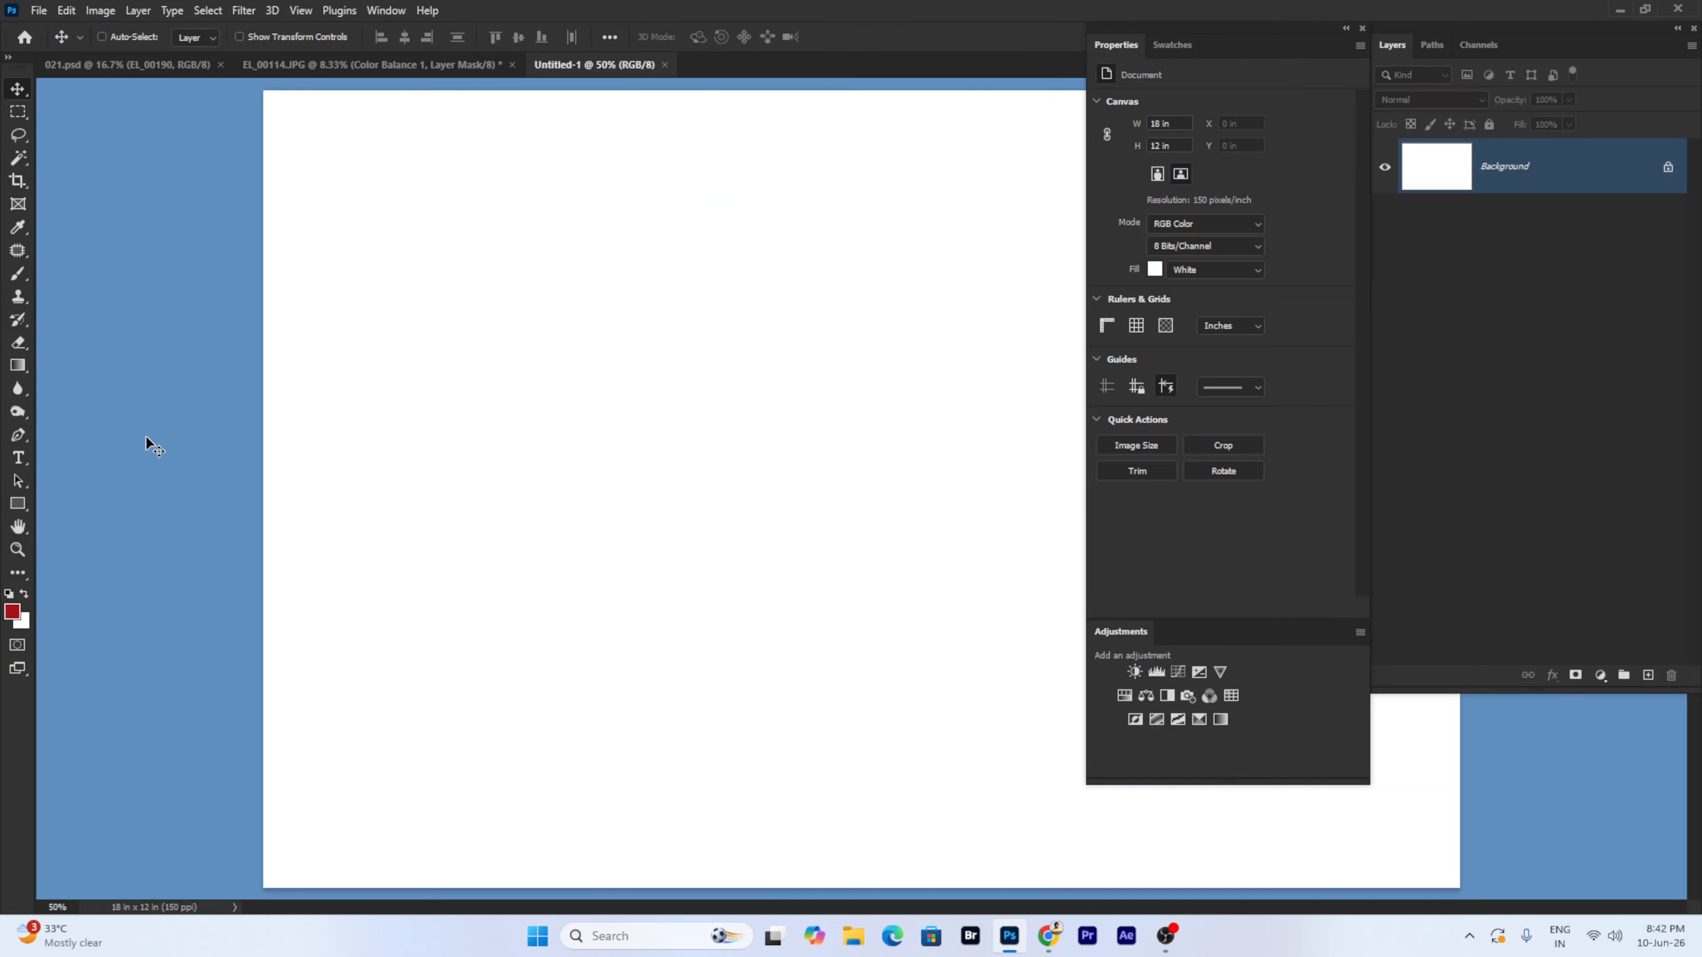
- Add a horizontal text layer, scale it up large, and move it slightly lower
{"action": "right_click", "coordinate": [16, 458]}
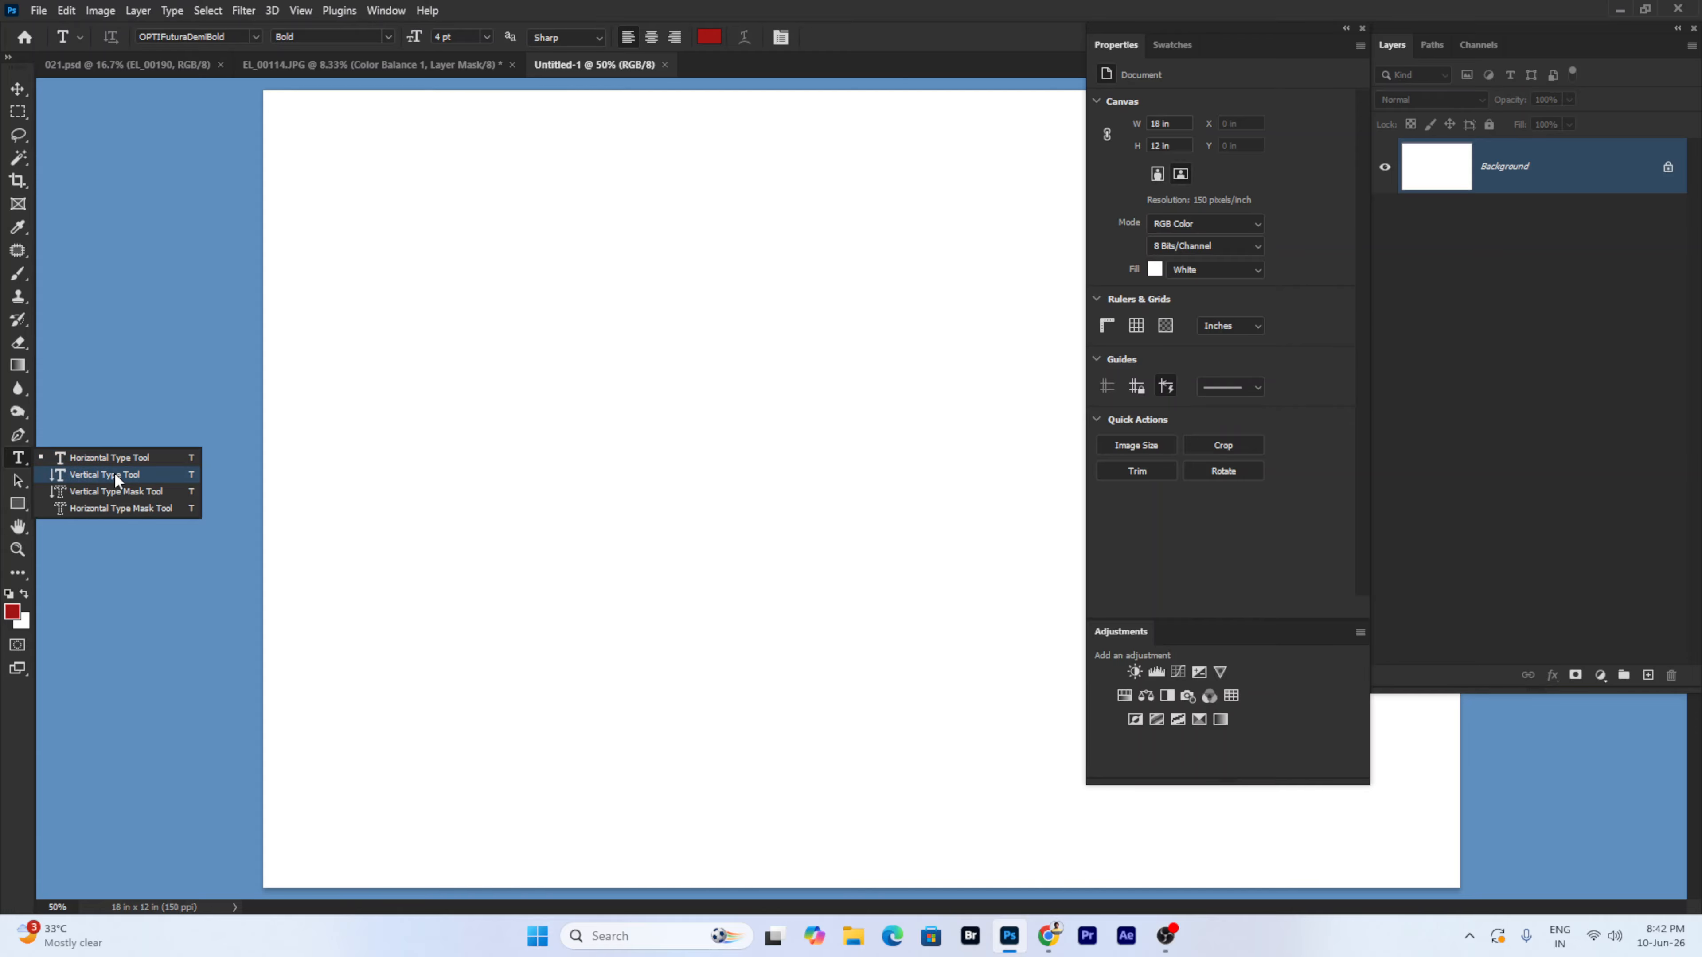
{"action": "left_click", "coordinate": [115, 458]}
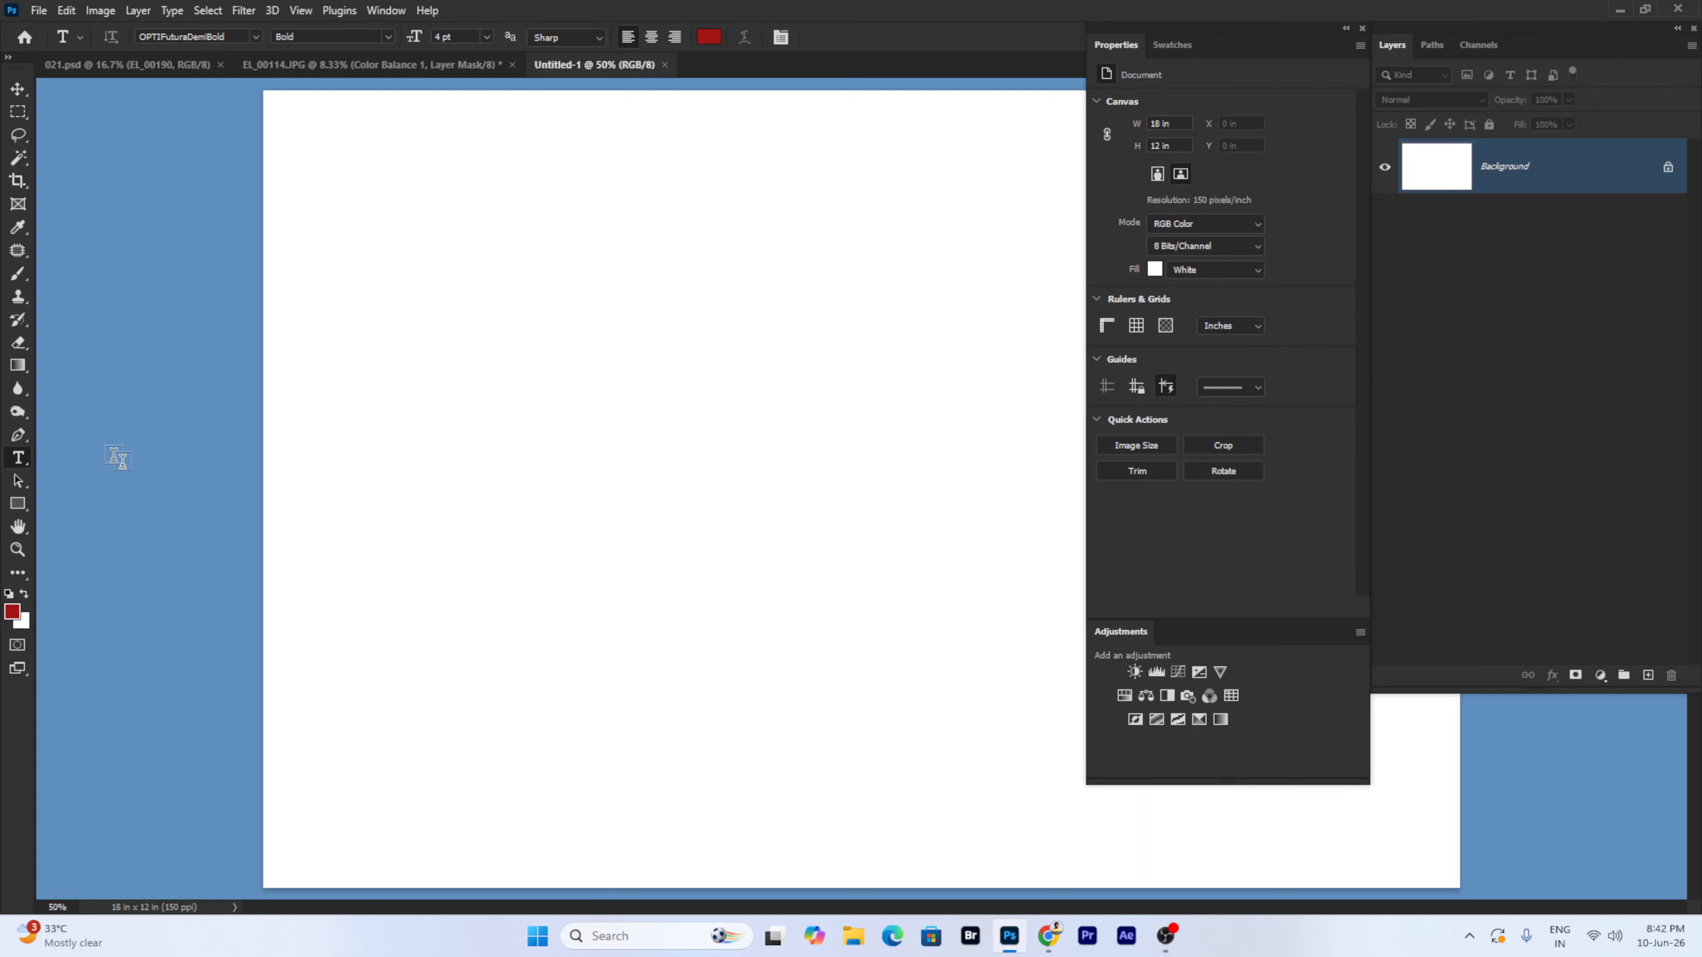
{"action": "left_click", "coordinate": [400, 429]}
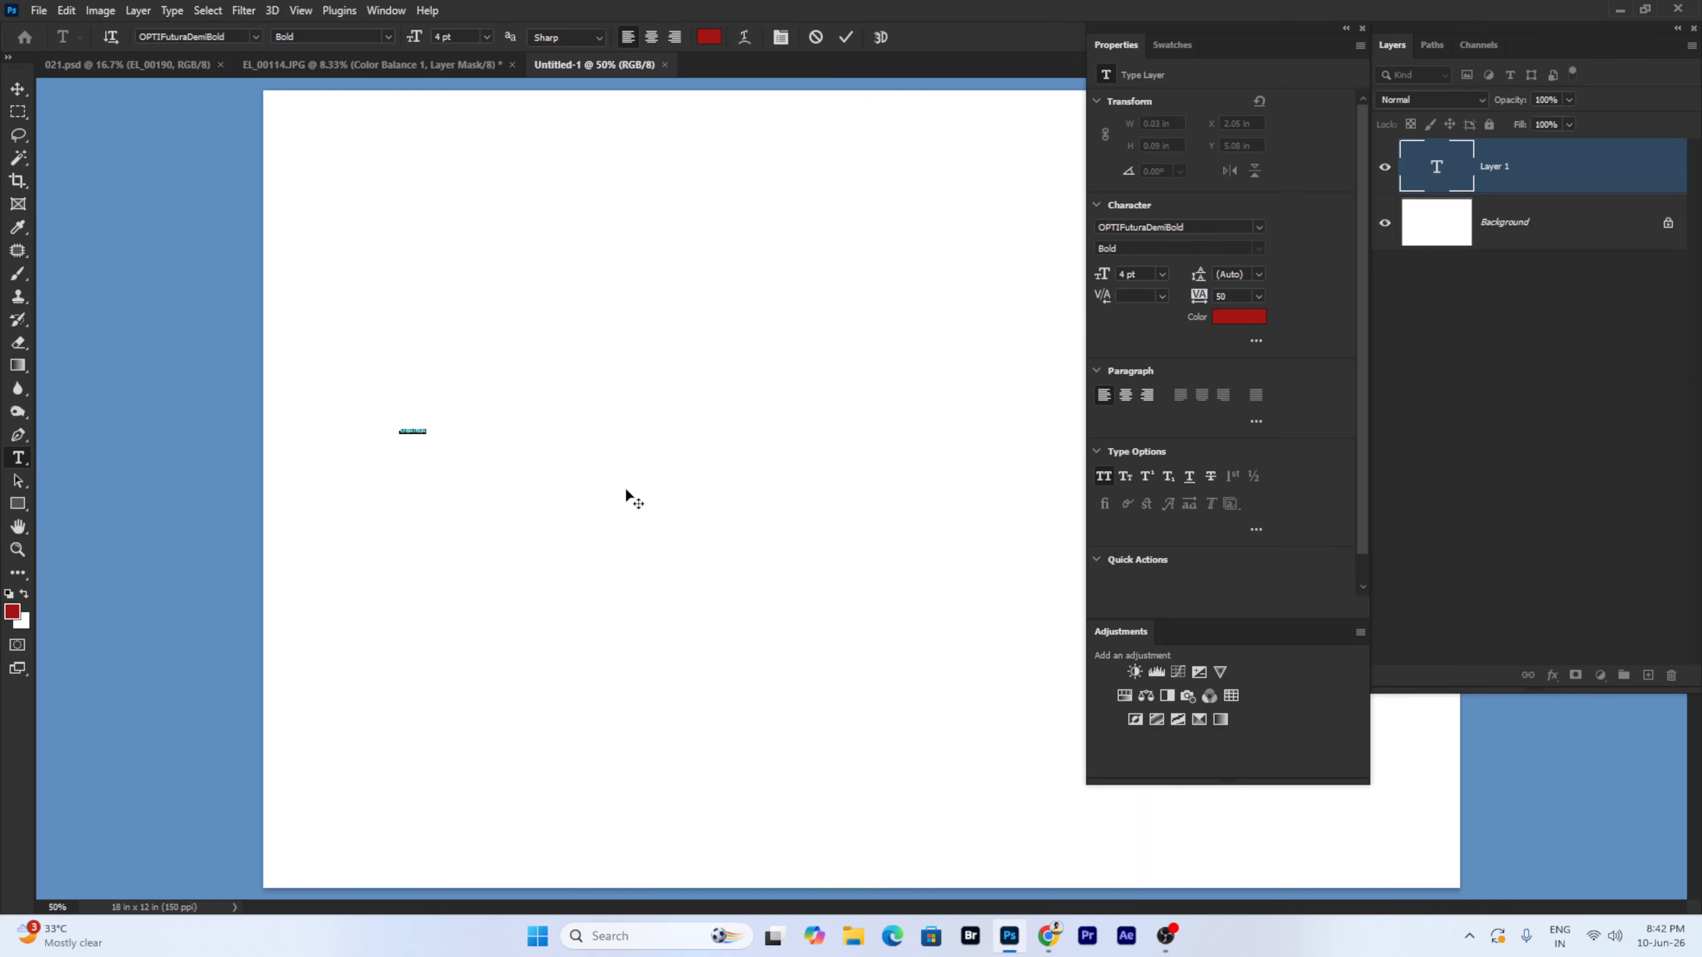
{"action": "type", "text": "a"}
{"action": "key", "text": "ctrl+t"}
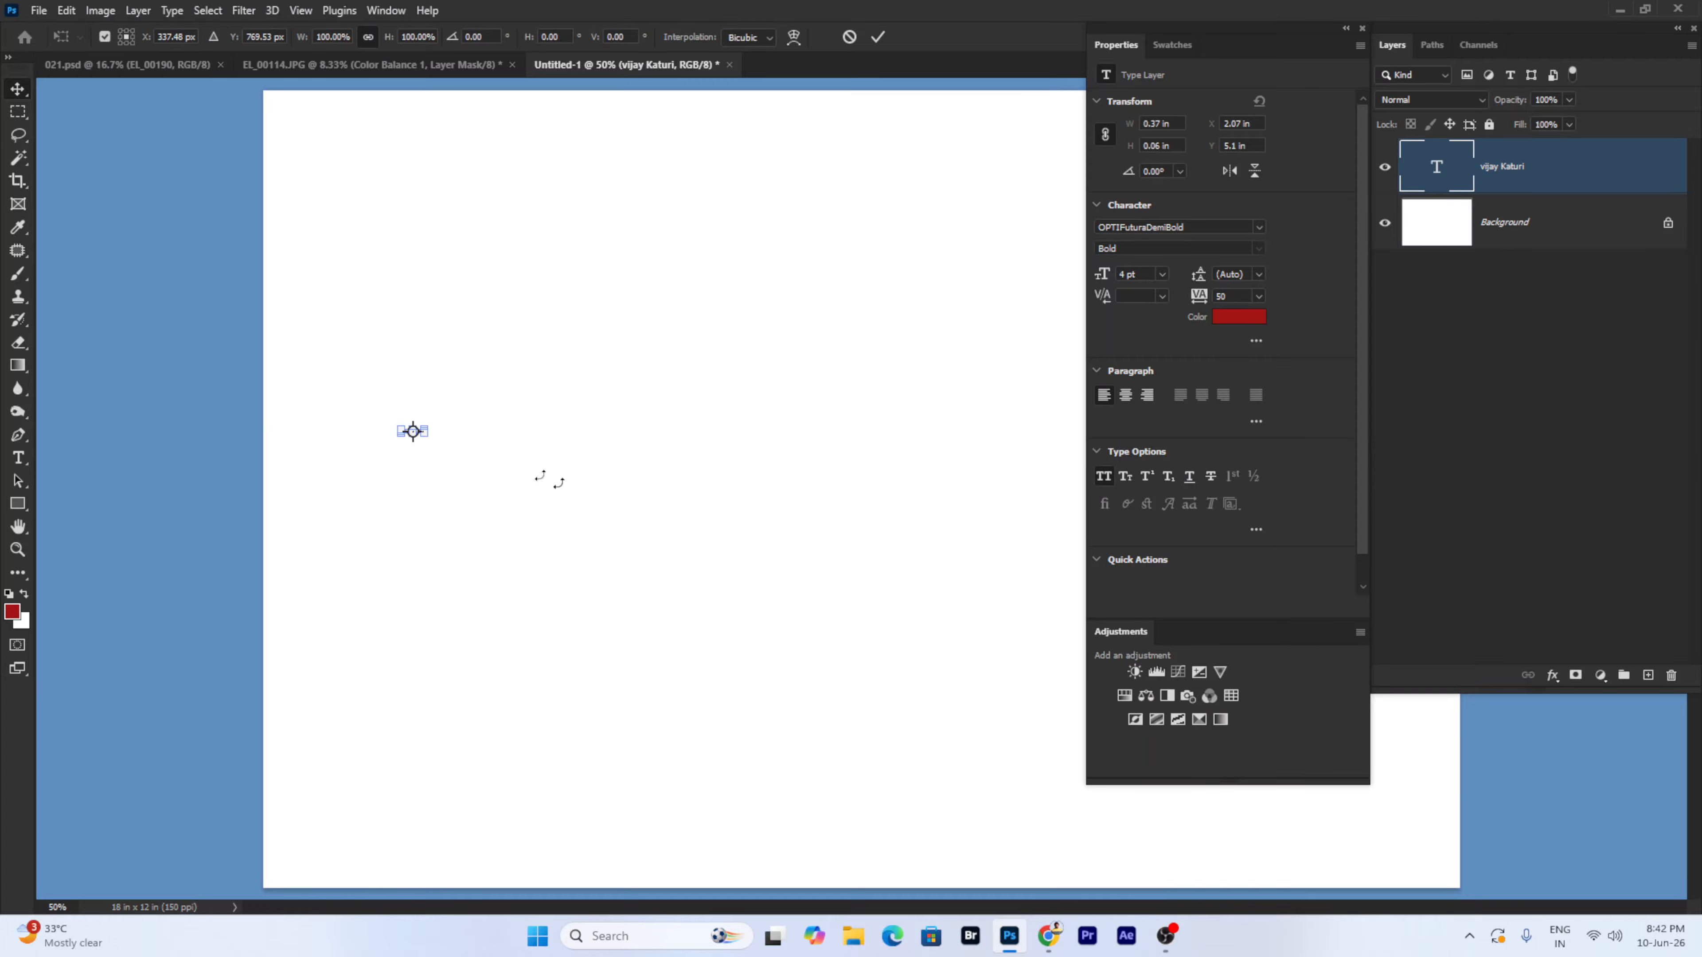
{"action": "left_click_drag", "start_coordinate": [429, 424], "coordinate": [1017, 320]}
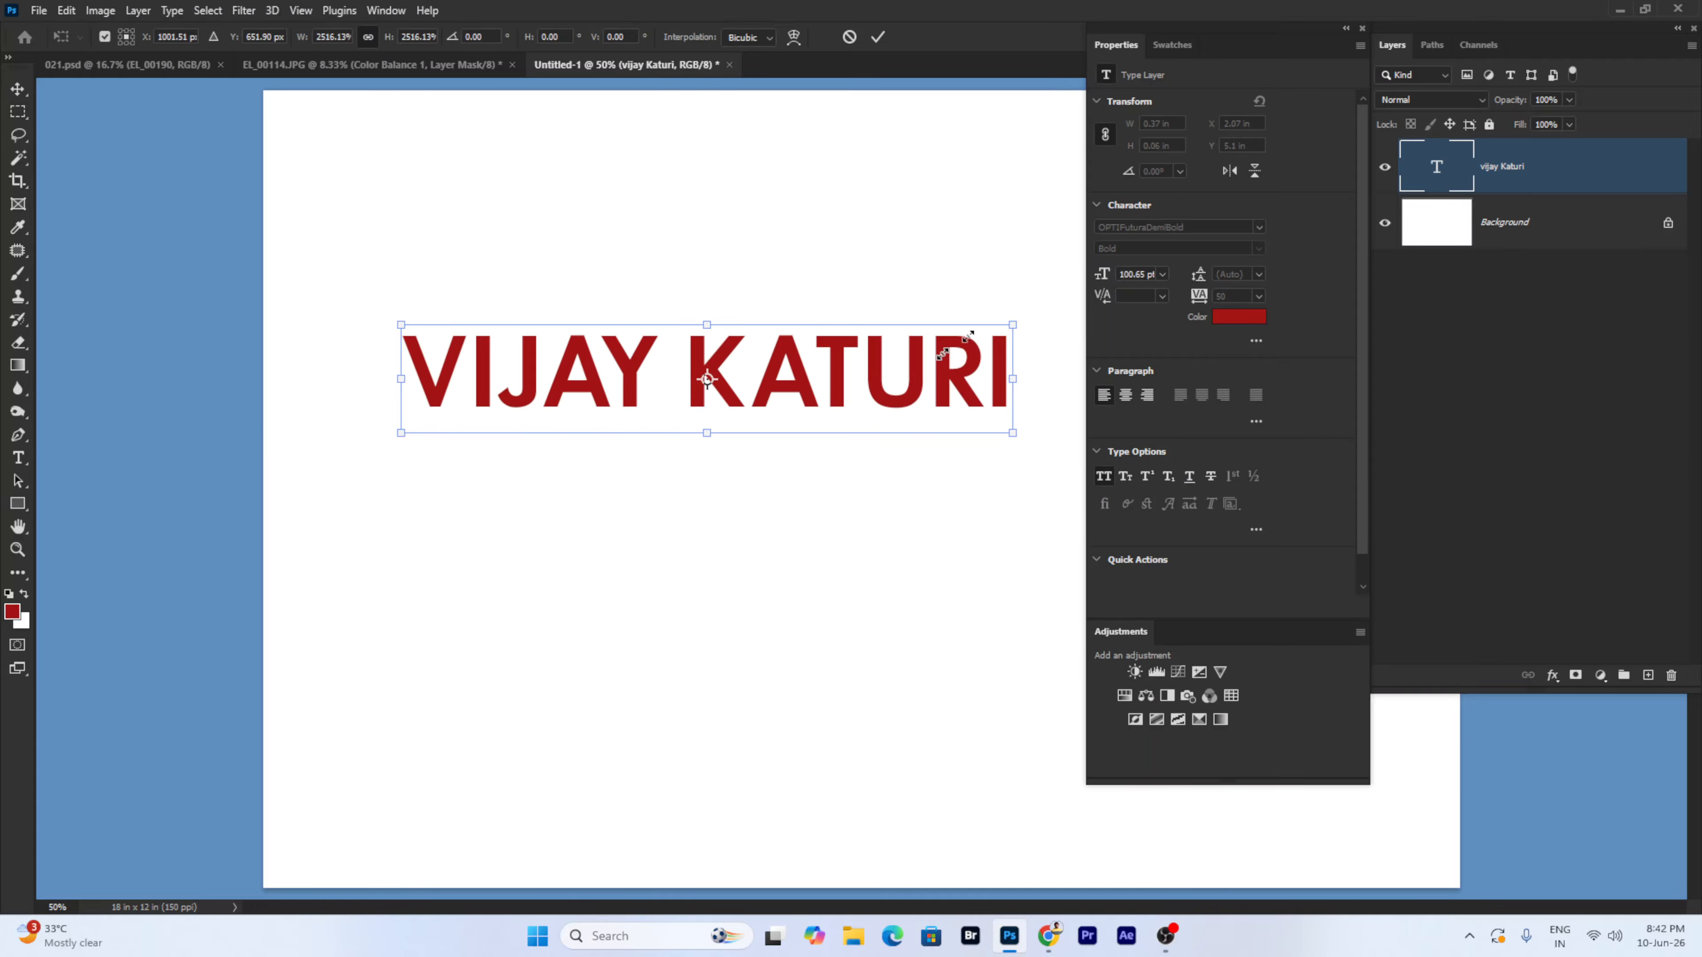
{"action": "key", "text": "Return"}
{"action": "left_click_drag", "start_coordinate": [843, 427], "coordinate": [807, 463]}
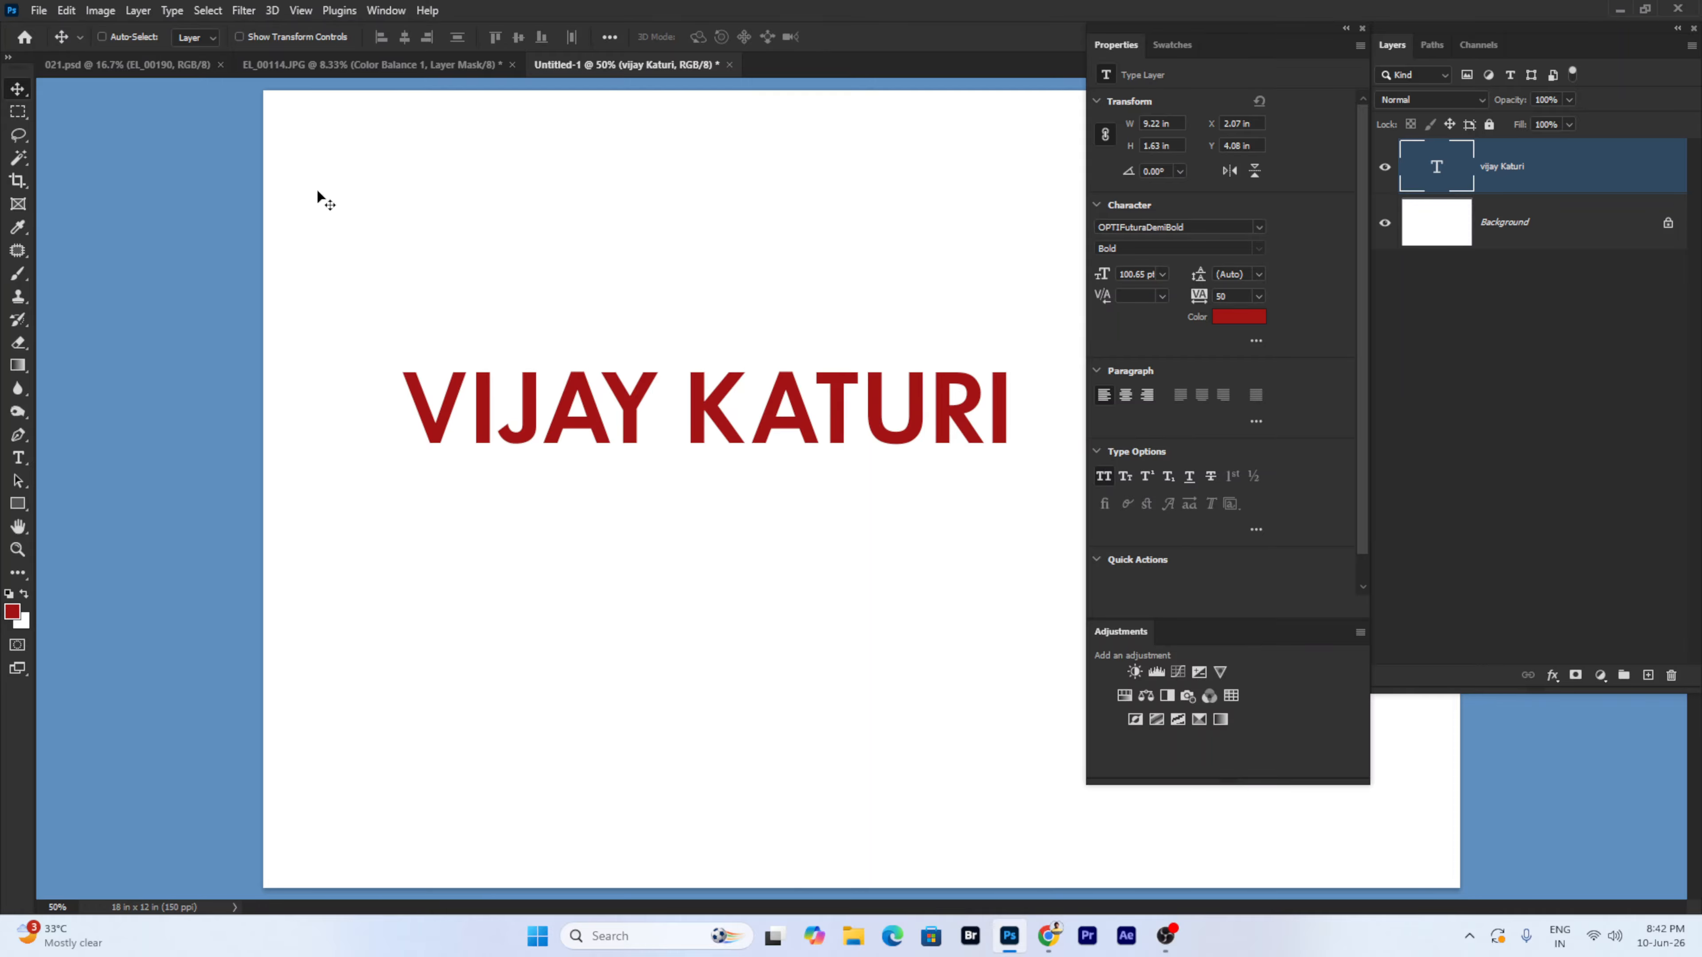
{"action": "left_click", "coordinate": [138, 11]}
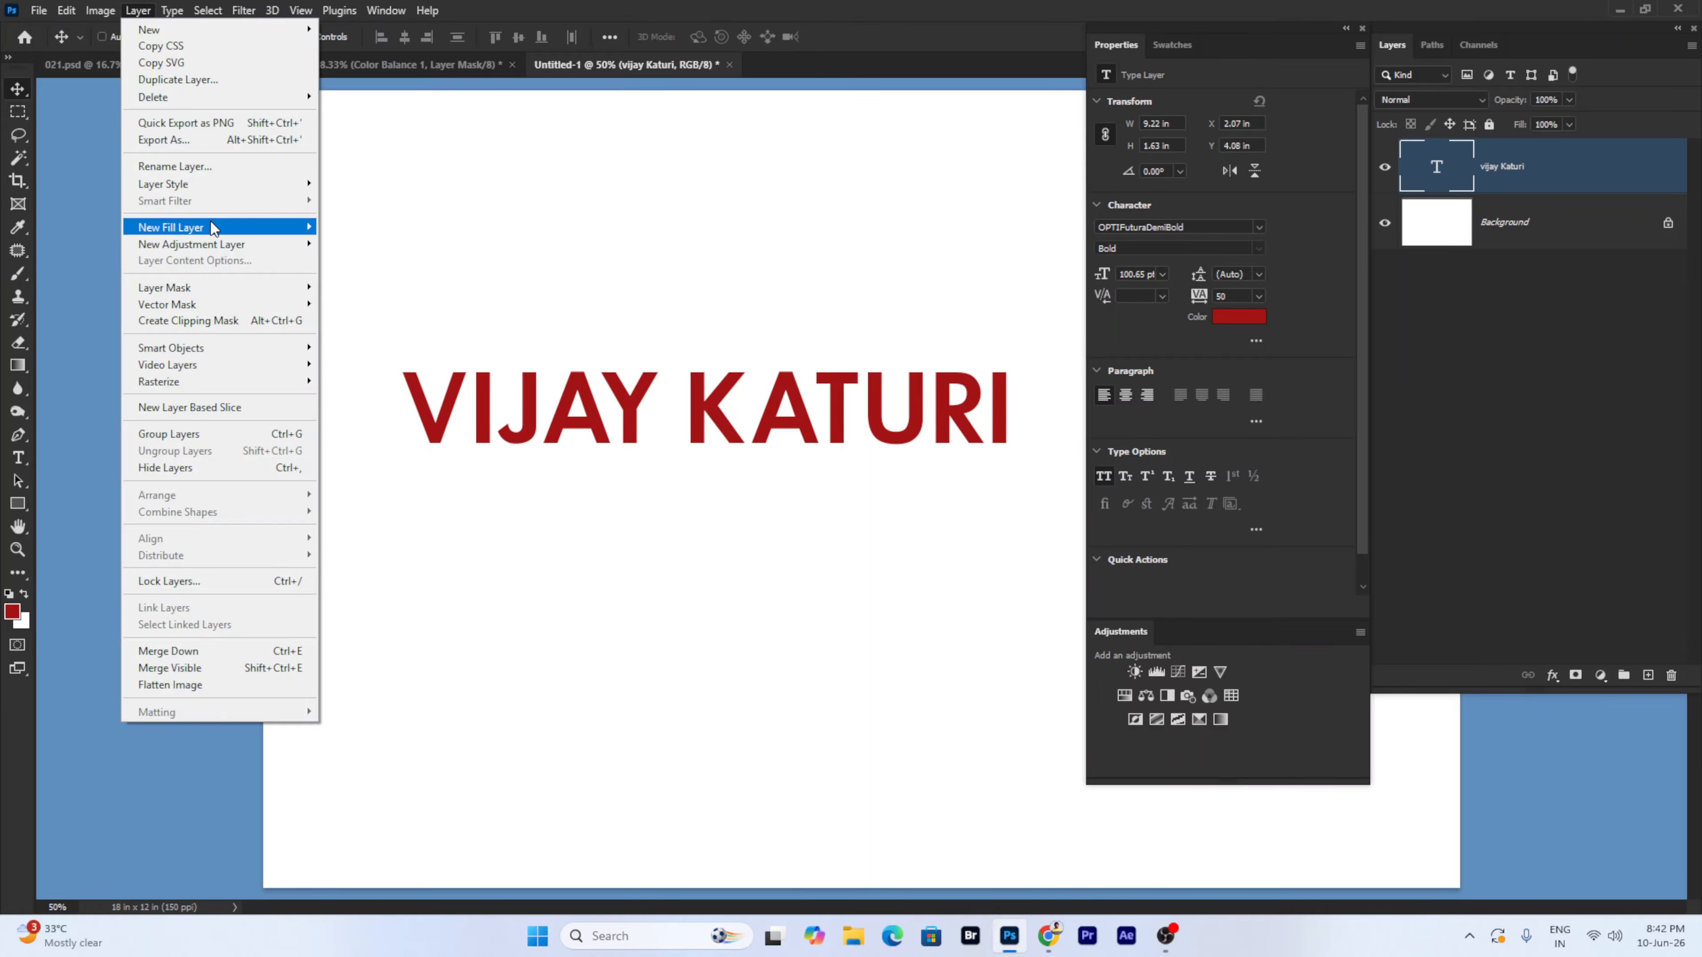
{"action": "mouse_move", "coordinate": [213, 191]}
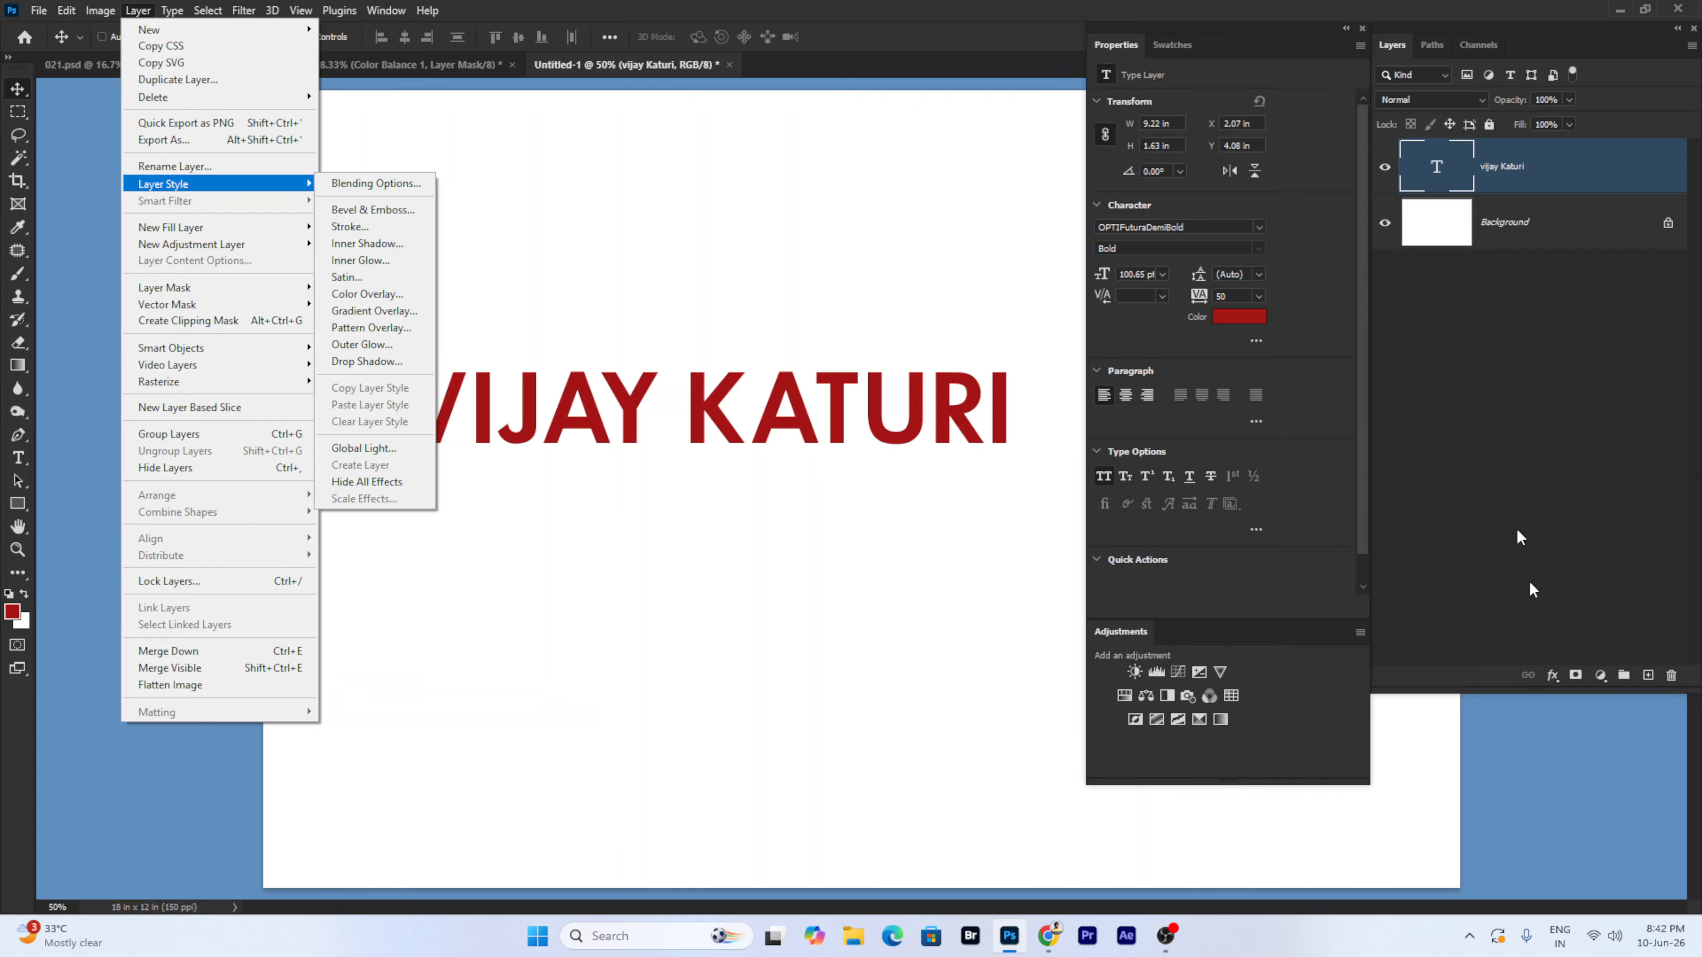
{"action": "left_click", "coordinate": [1553, 675]}
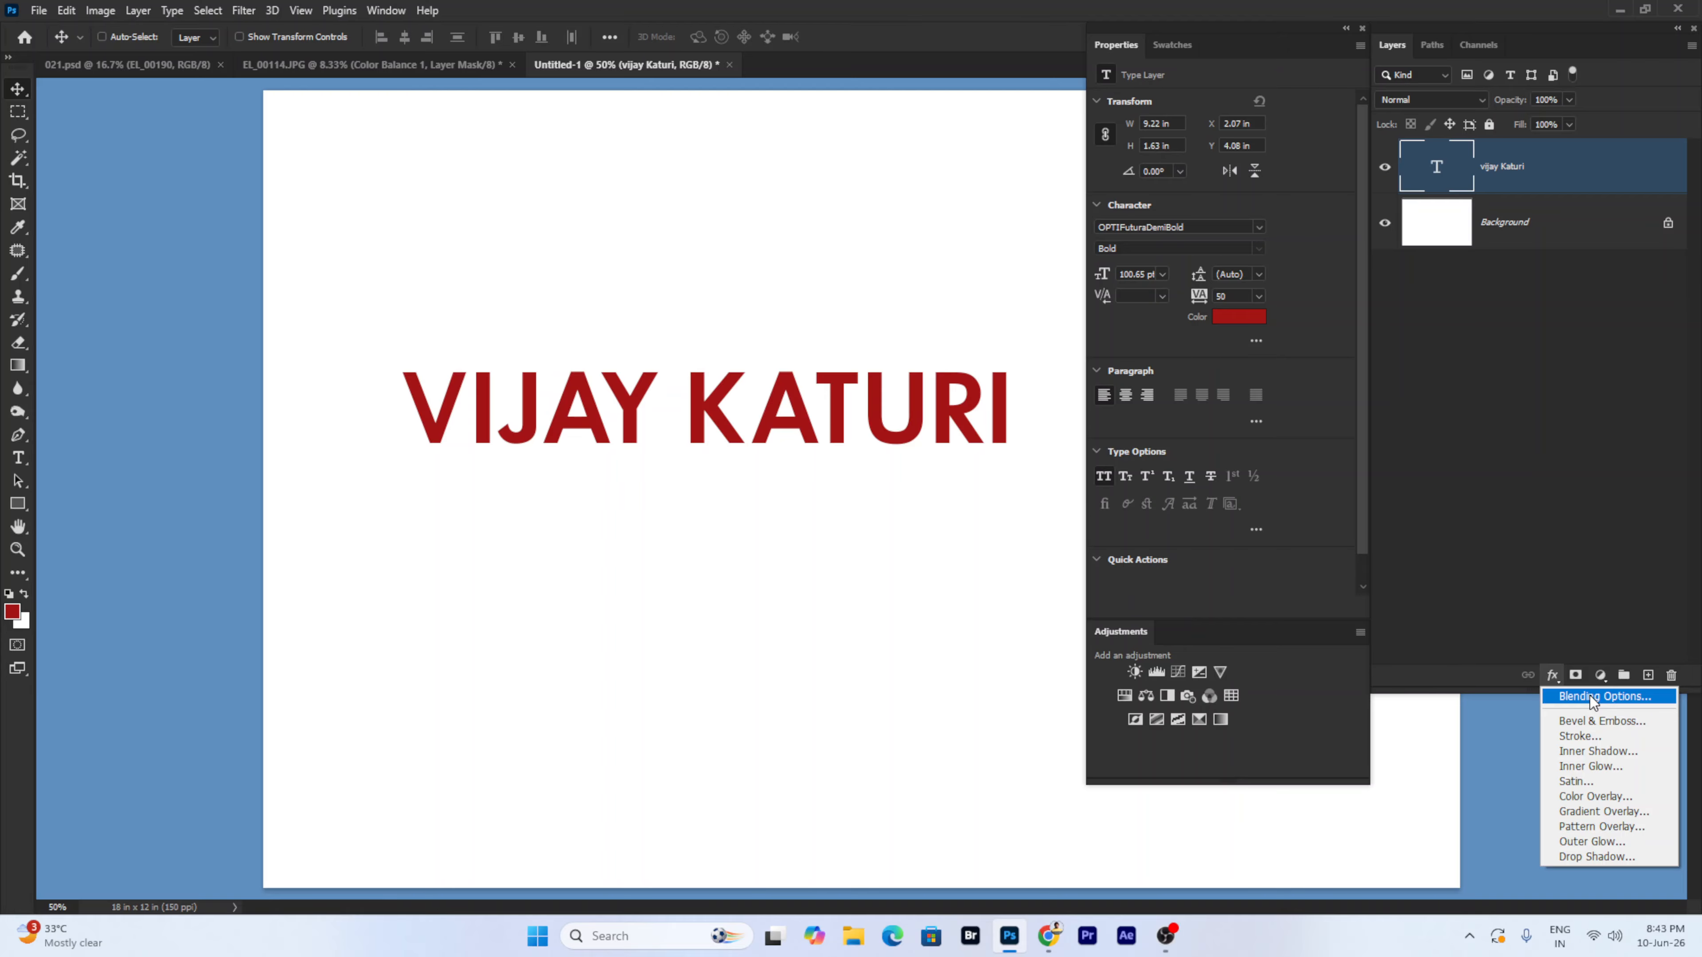
{"action": "right_click", "coordinate": [1547, 181]}
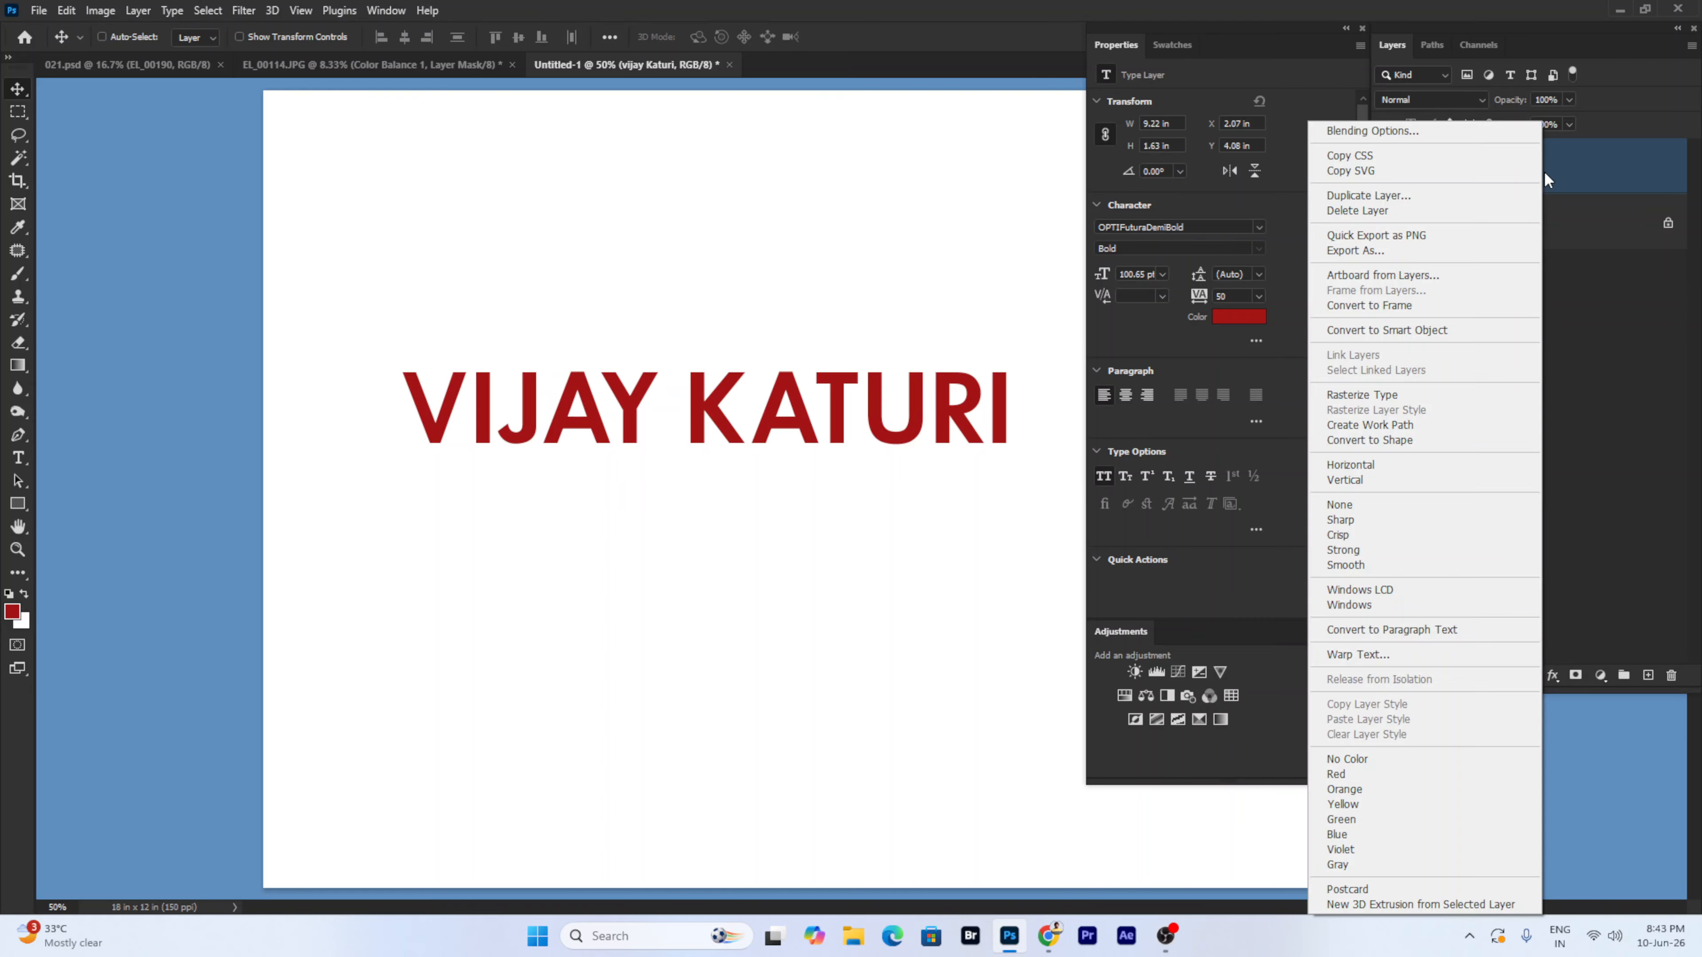
{"action": "left_click", "coordinate": [1365, 133]}
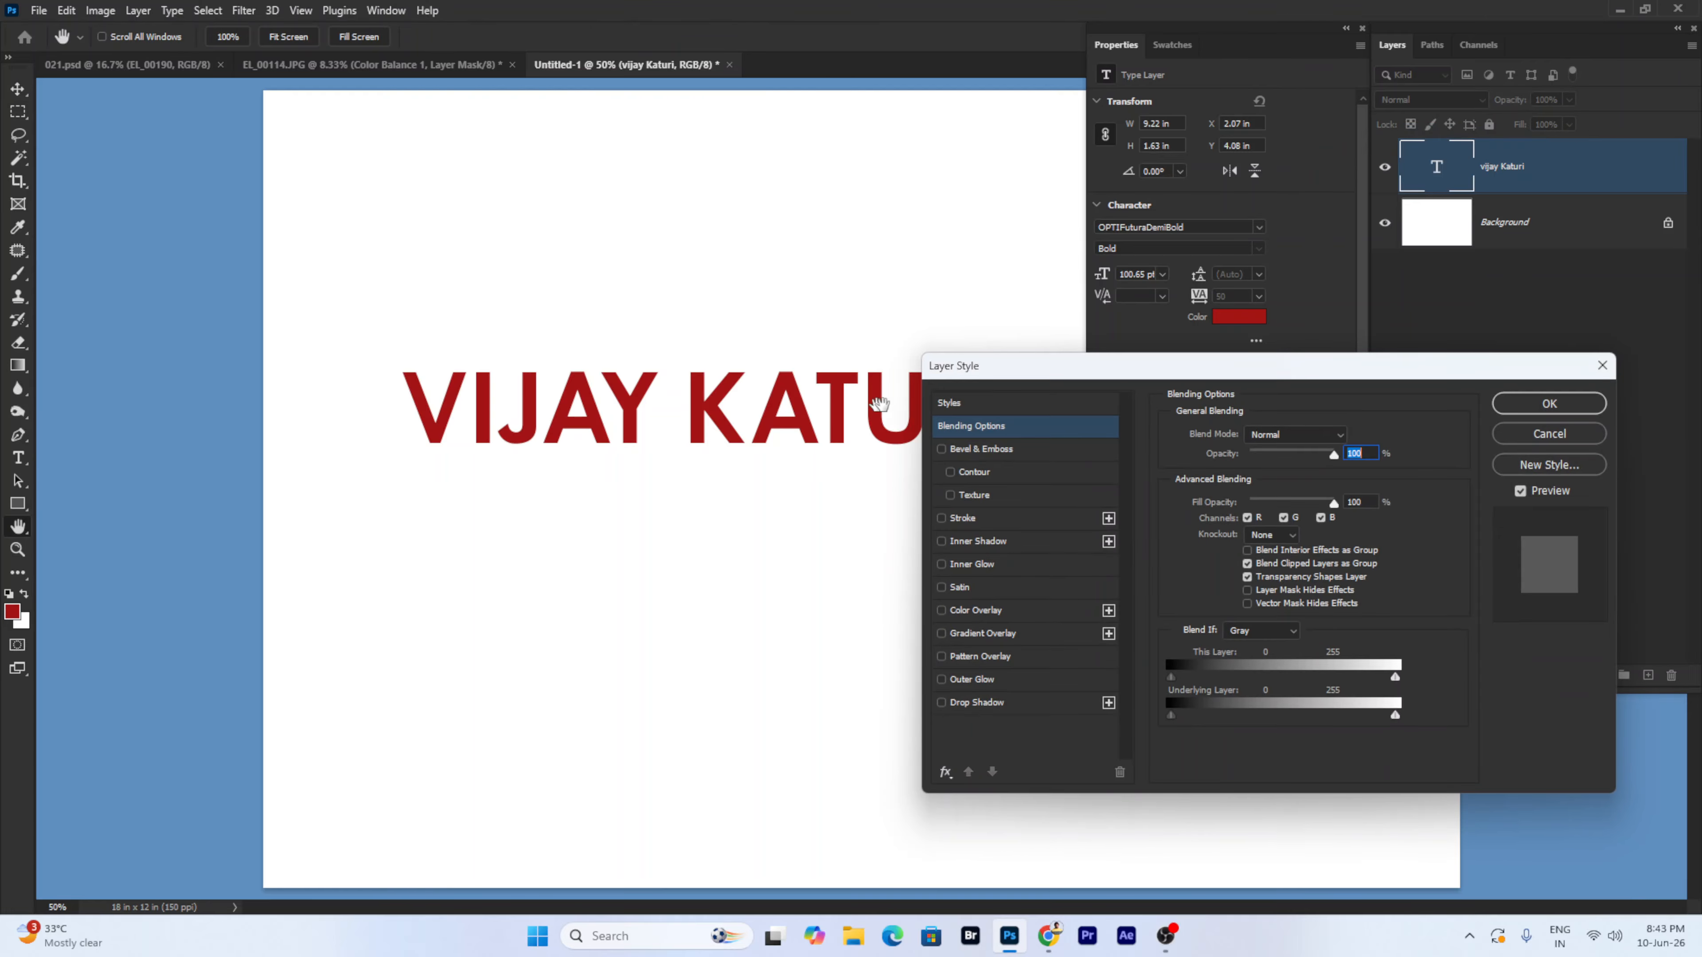
{"action": "left_click_drag", "start_coordinate": [987, 372], "coordinate": [501, 479]}
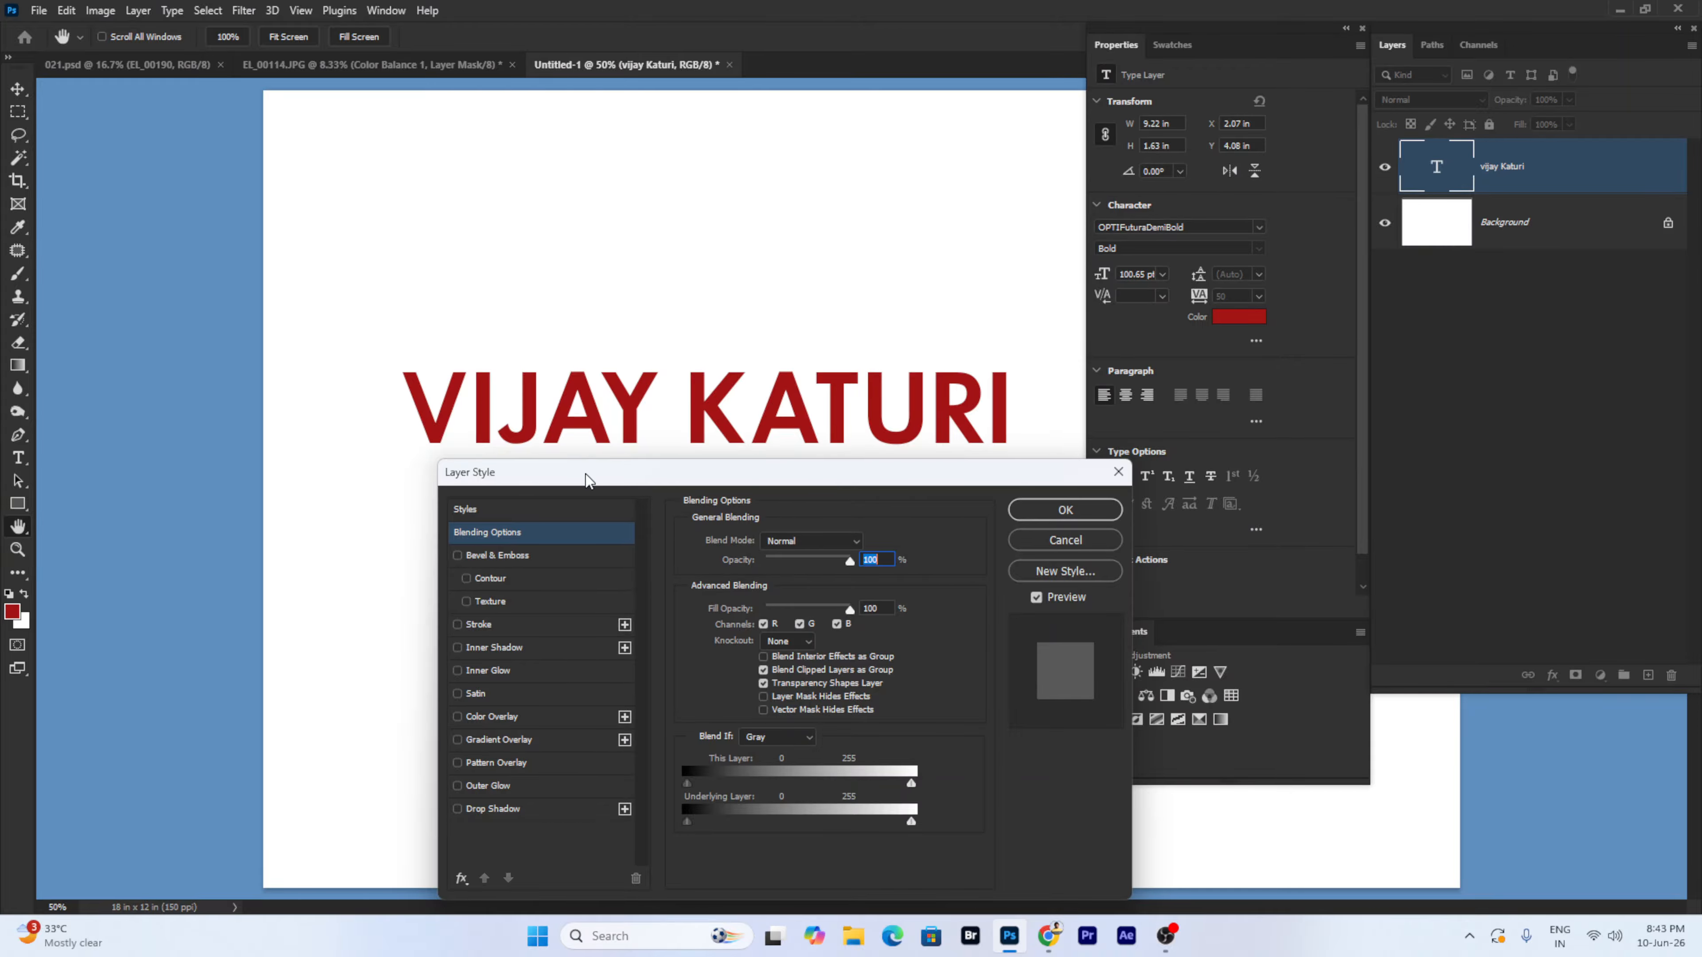
{"action": "left_click_drag", "start_coordinate": [588, 479], "coordinate": [813, 231]}
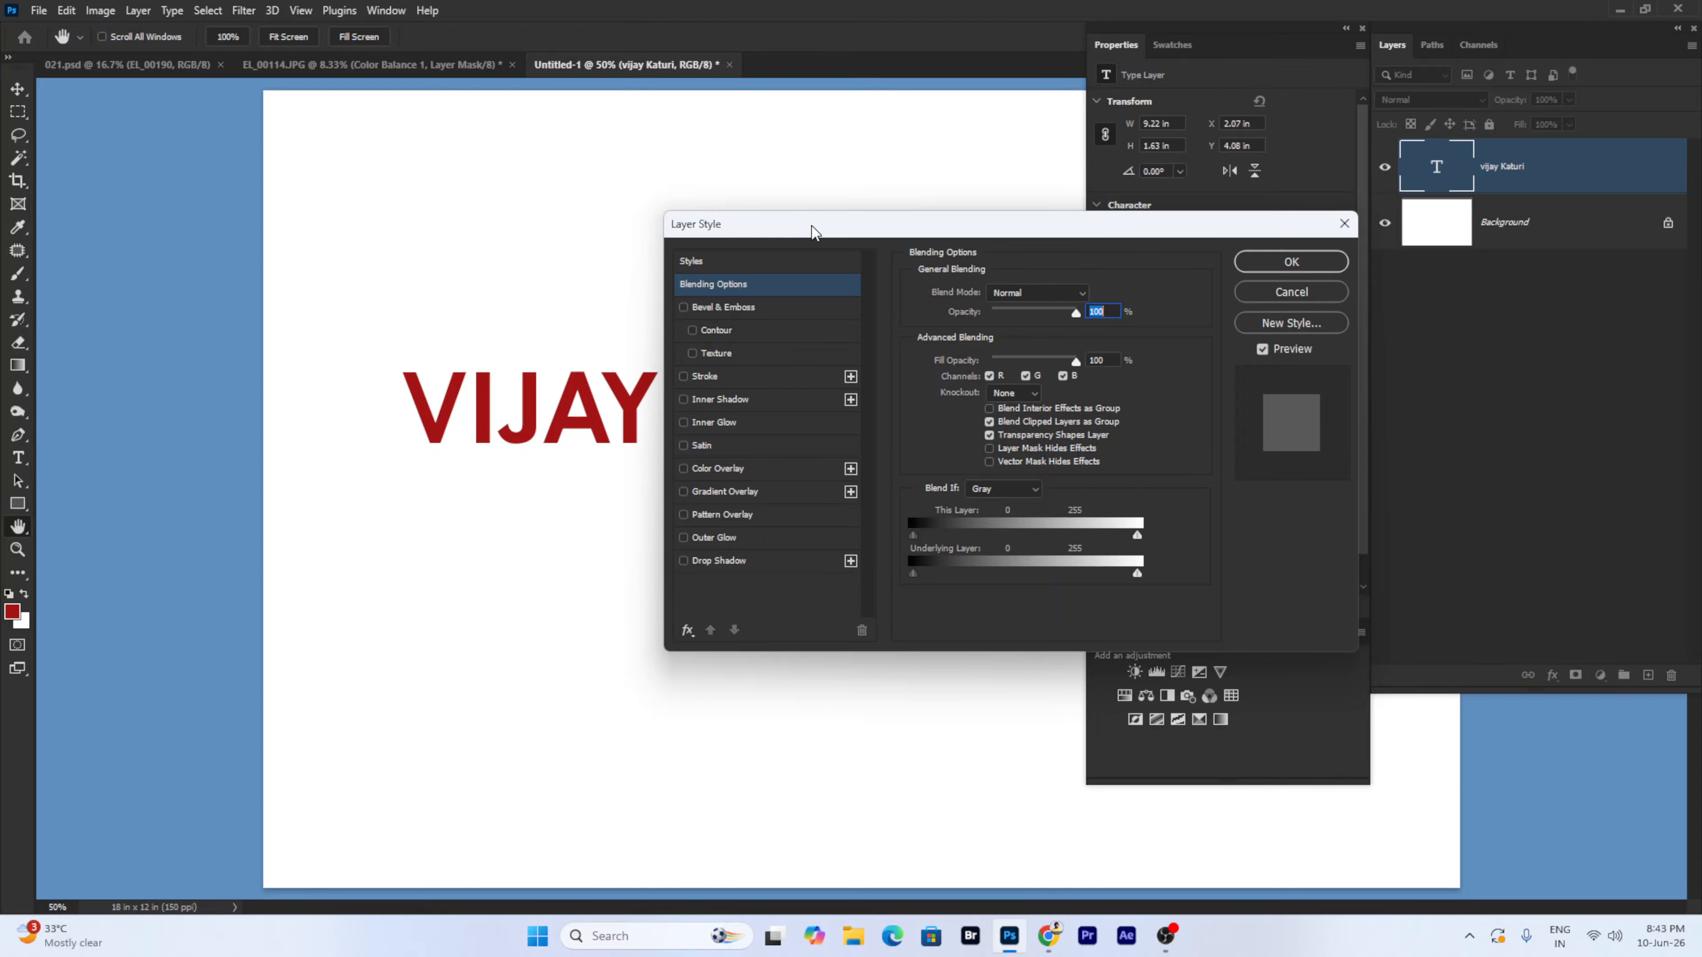
{"action": "left_click", "coordinate": [1292, 262]}
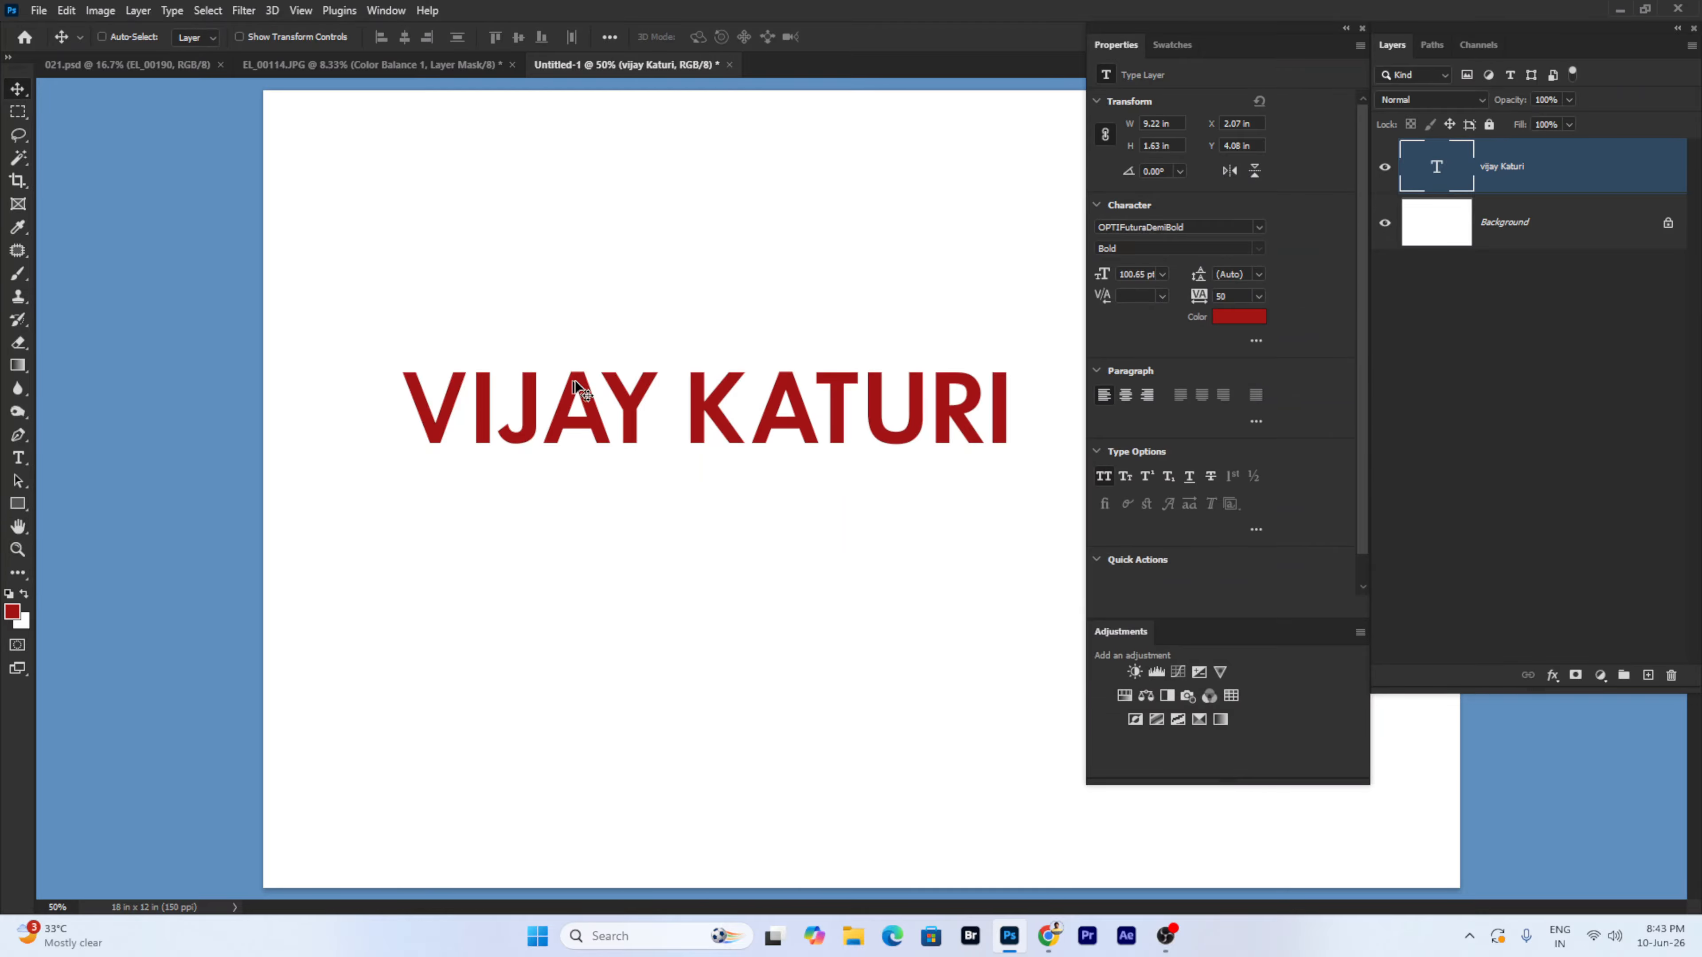
- In the Open dialog, navigate via jh into the Chandrakala Bride 30 folder
{"action": "key", "text": "ctrl+o"}
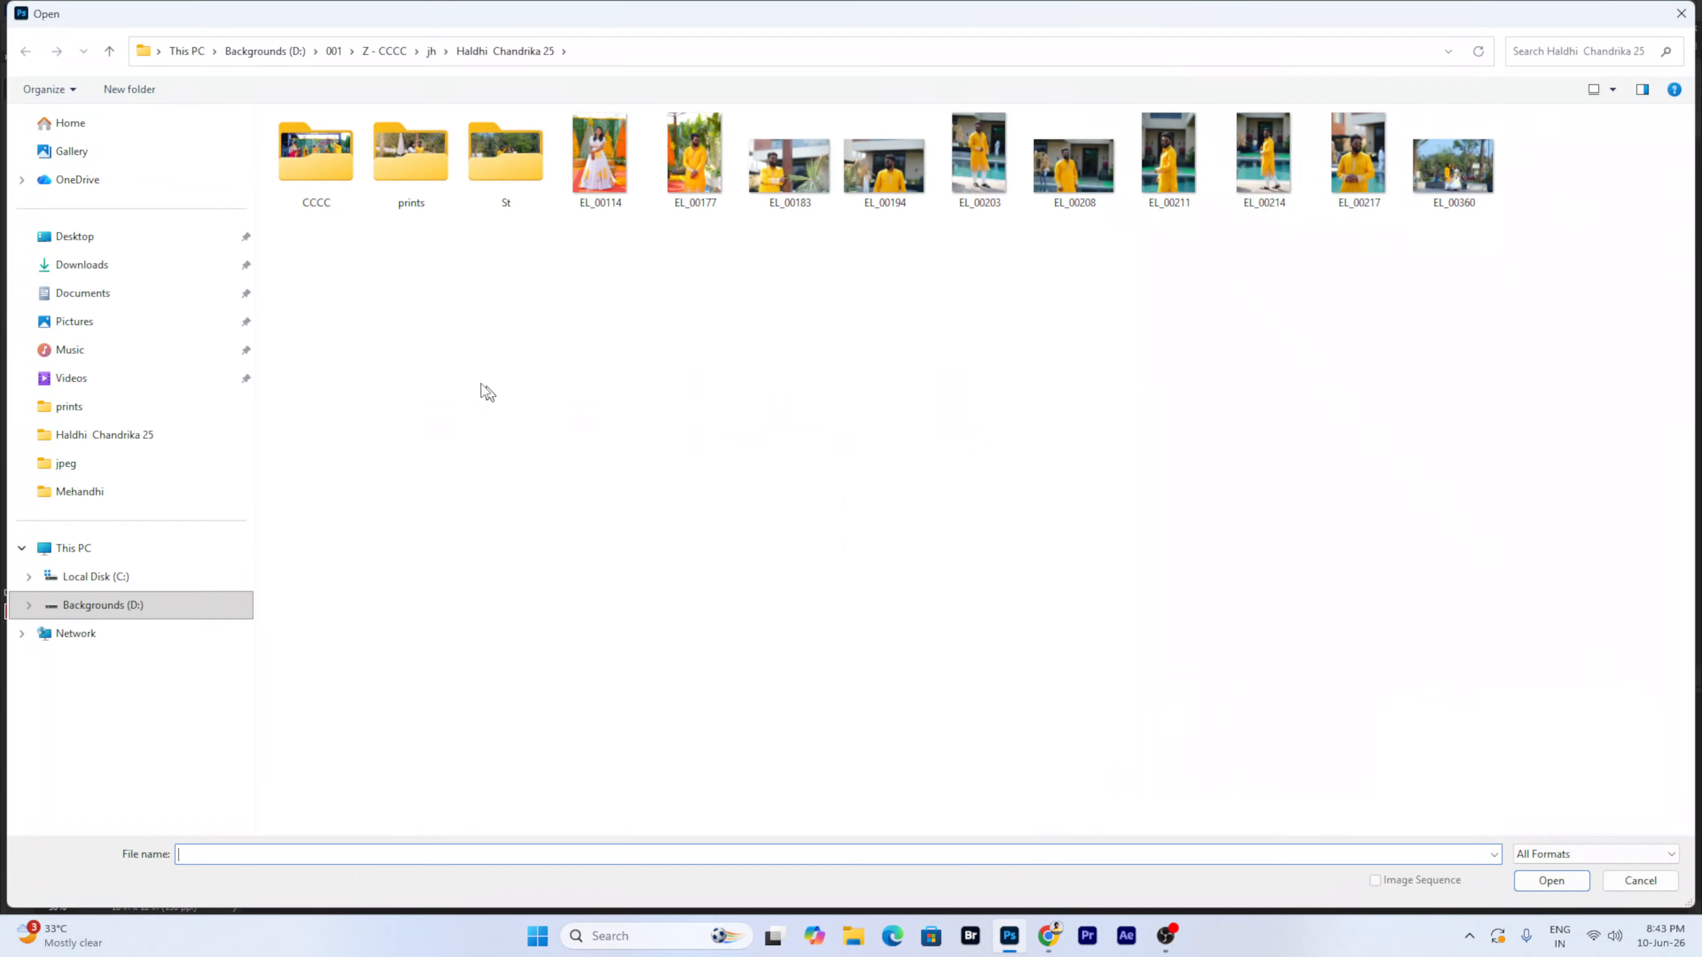
{"action": "double_click", "coordinate": [429, 204]}
{"action": "key", "text": "alt+Left"}
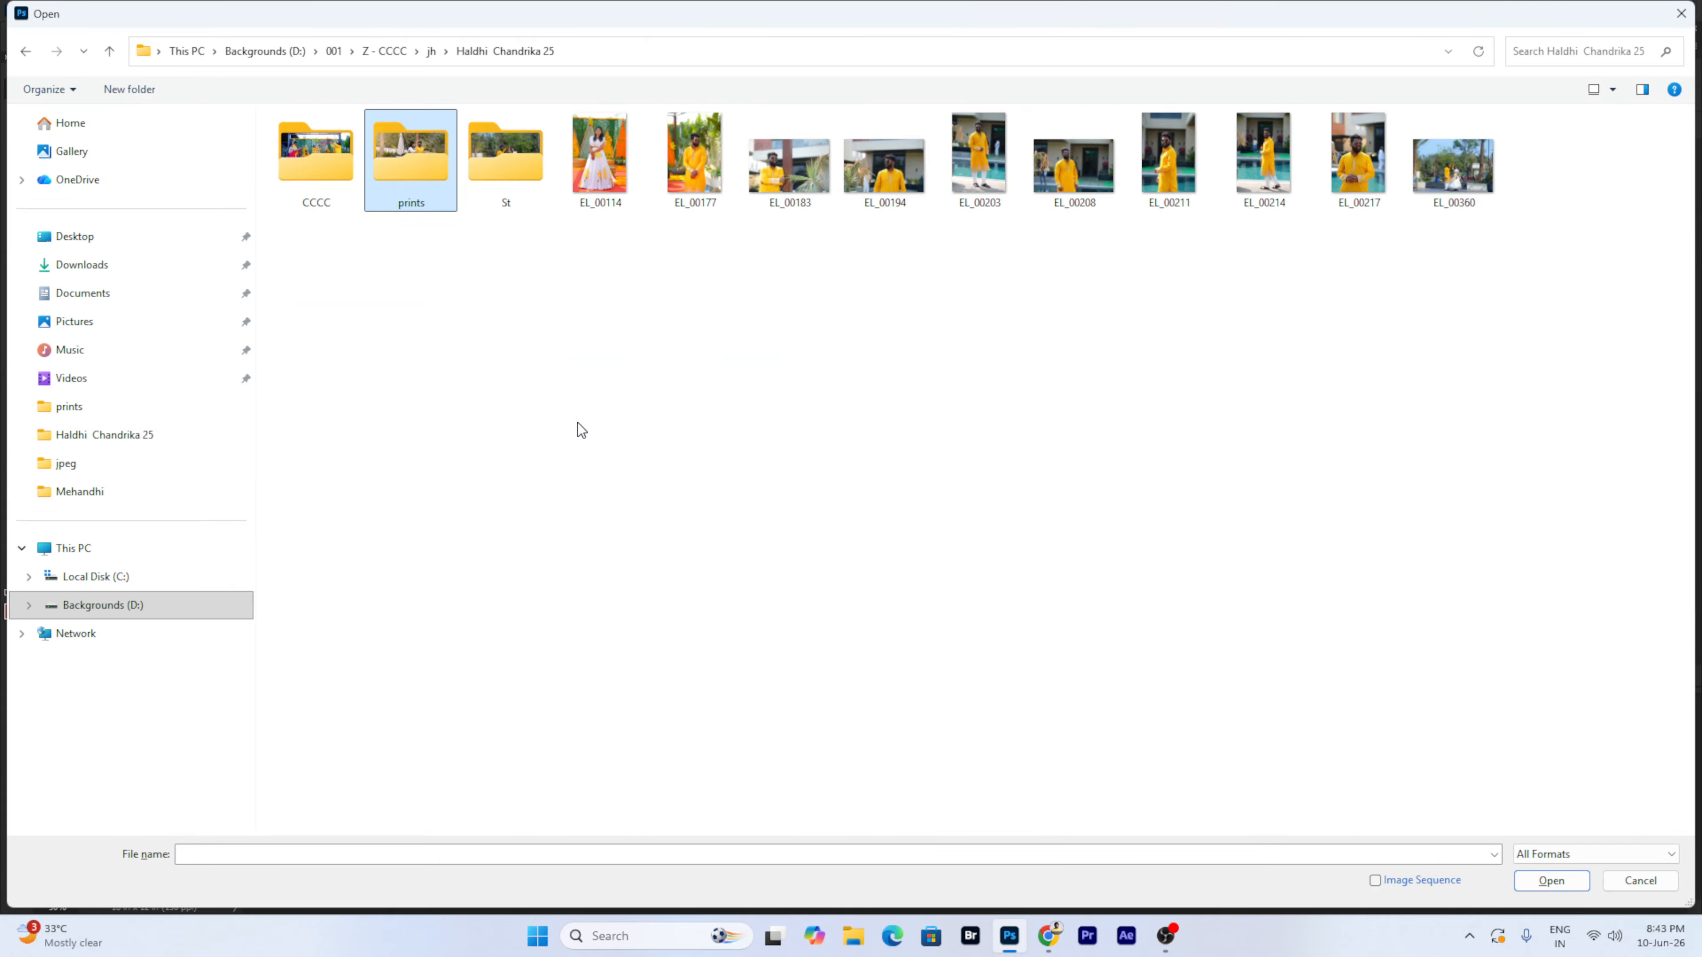
{"action": "key", "text": "alt+Left"}
{"action": "left_click", "coordinate": [1016, 253]}
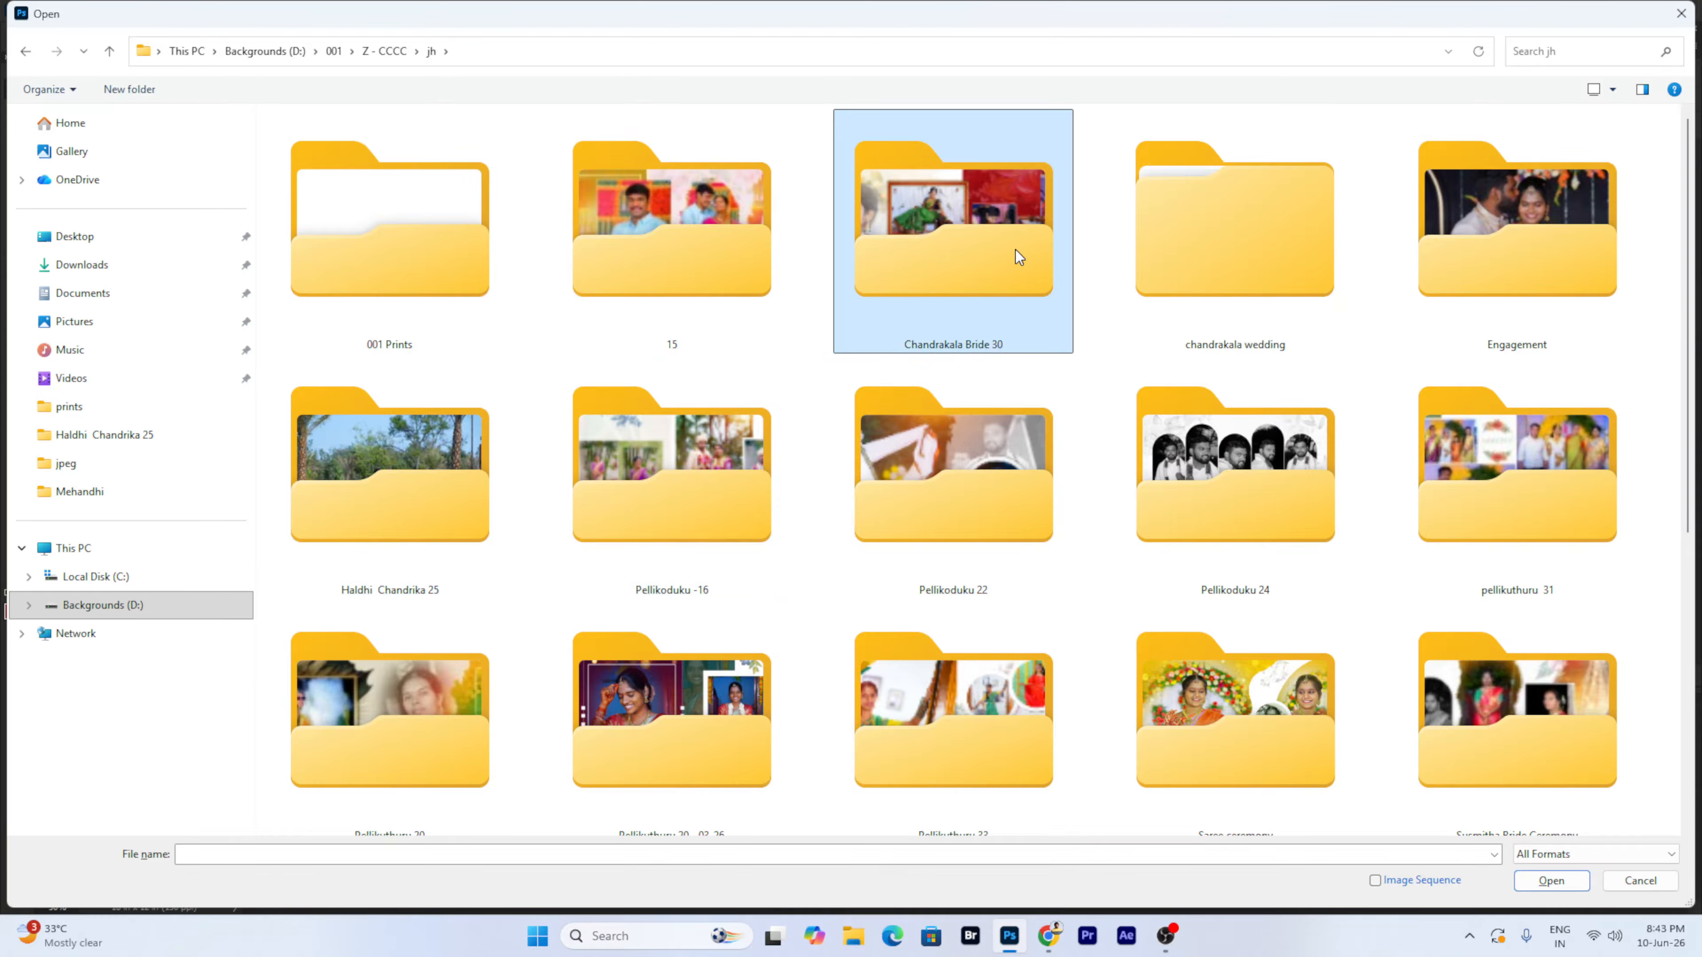
{"action": "double_click", "coordinate": [1016, 252]}
- Preview 001 Cover paje in ACDSee Quick View and pan to the bride's name
{"action": "left_click", "coordinate": [775, 321]}
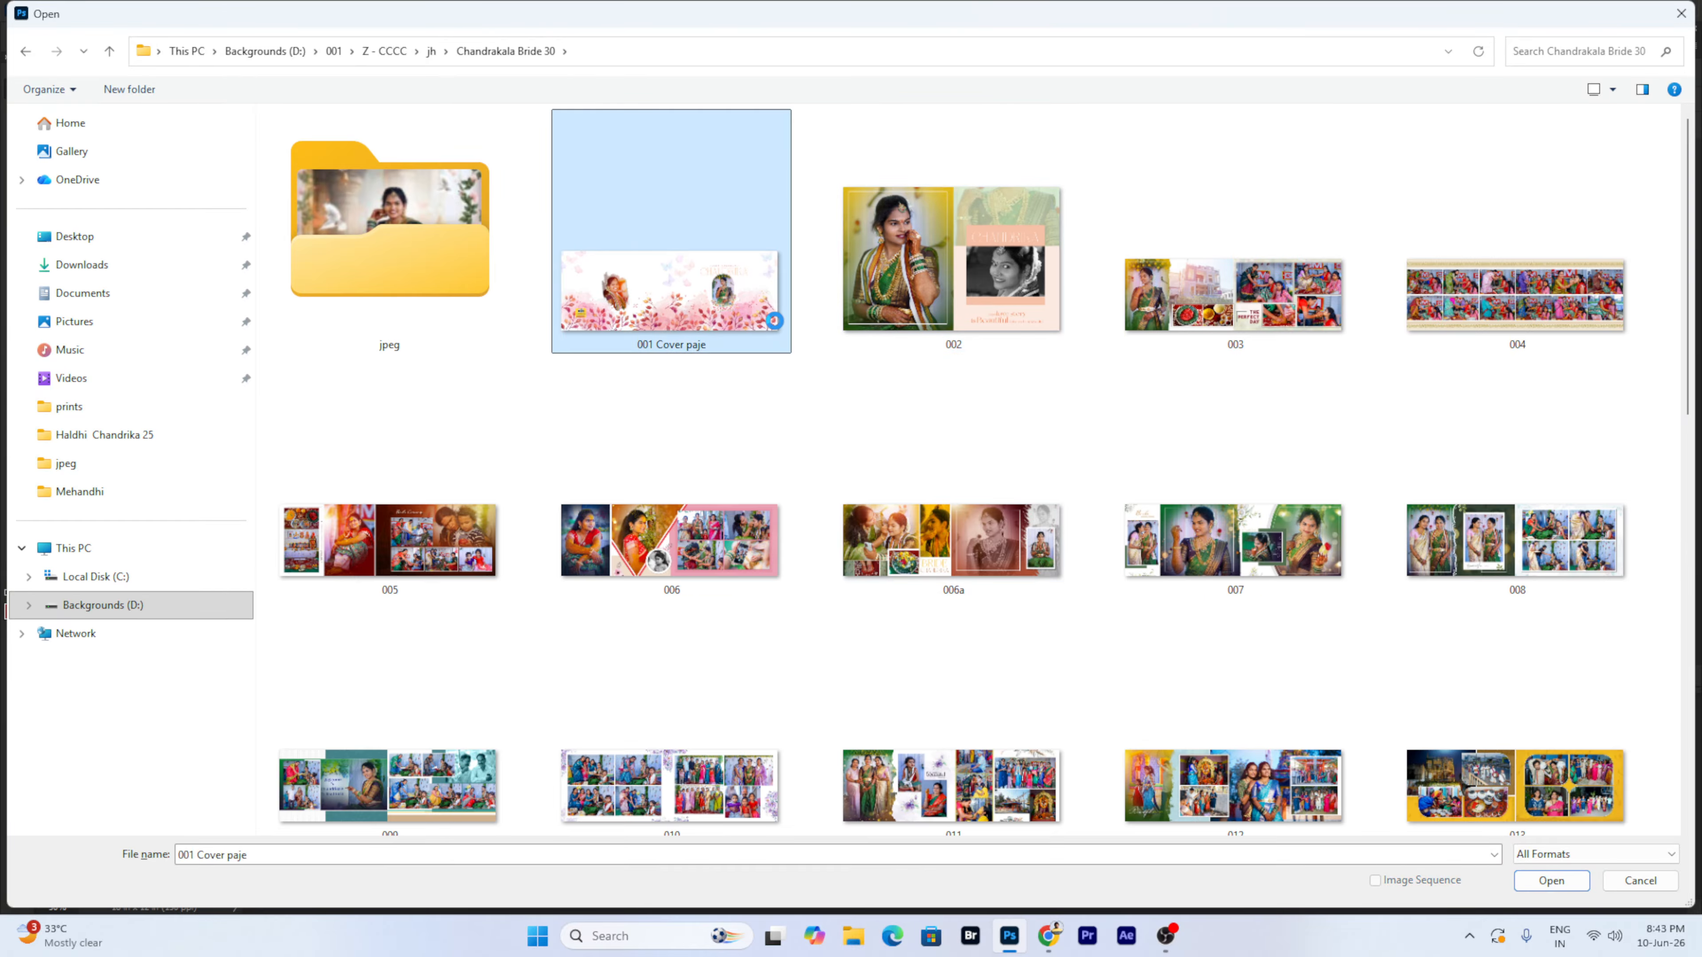
{"action": "right_click", "coordinate": [775, 322]}
{"action": "left_click", "coordinate": [912, 547]}
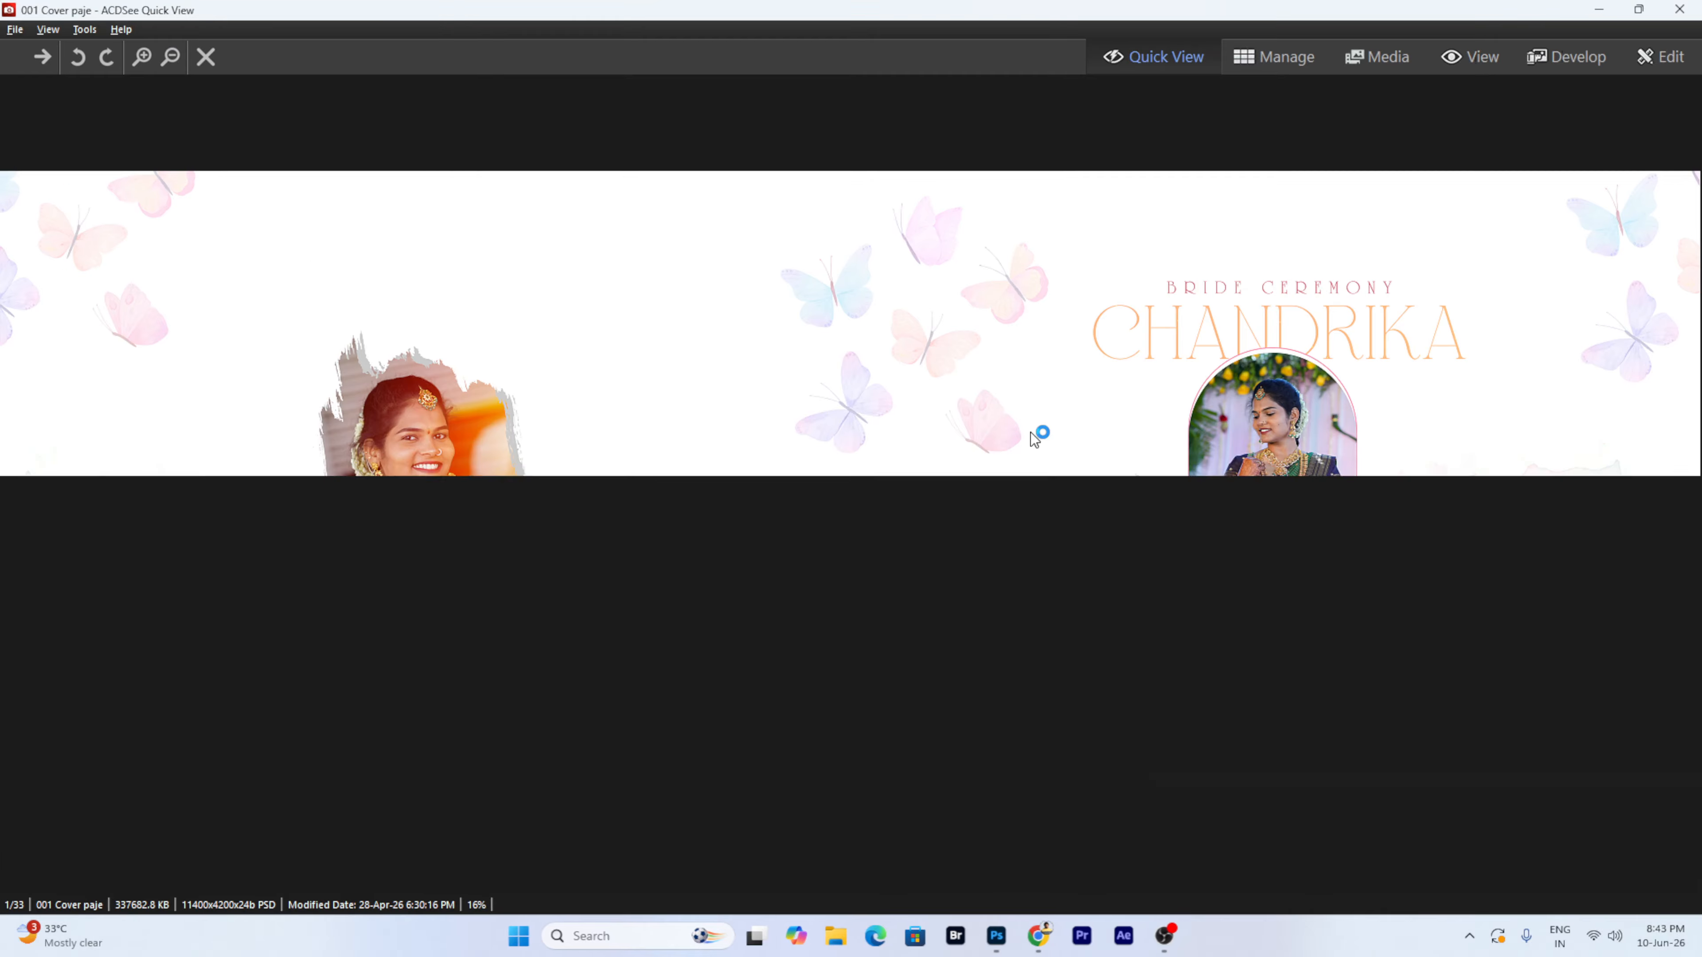
{"action": "scroll", "coordinate": [1233, 404], "scroll_direction": "up", "scroll_amount": 3}
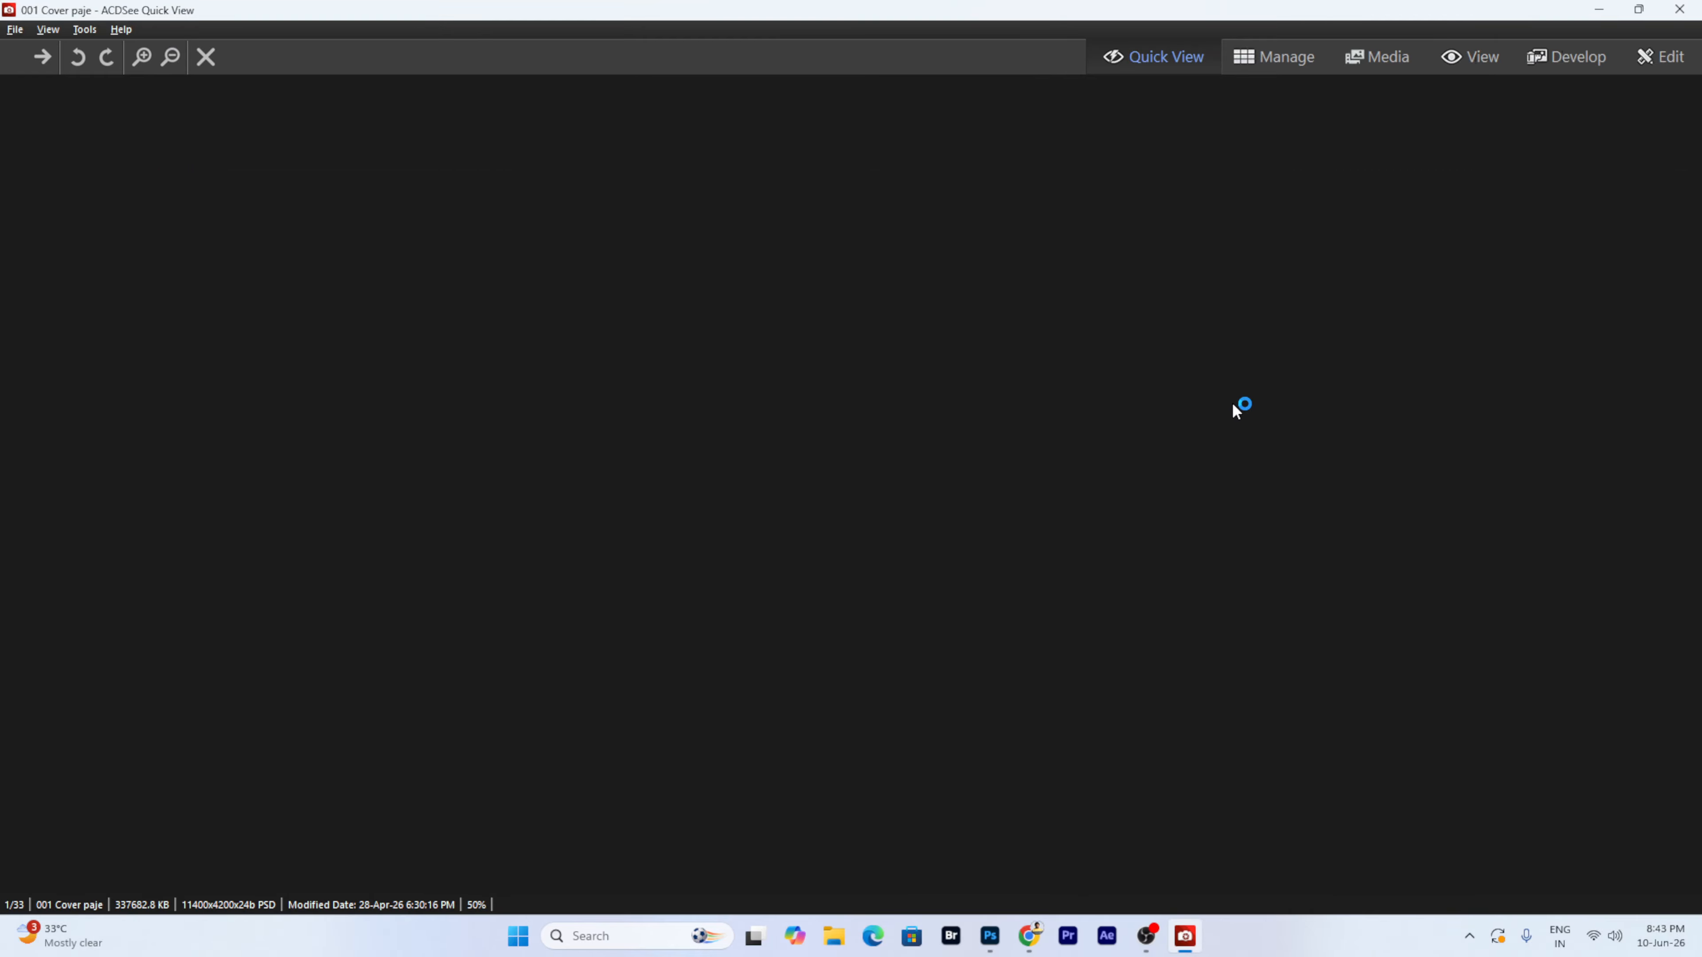
{"action": "left_click_drag", "start_coordinate": [1265, 581], "coordinate": [763, 467]}
- Pan further to show the bride above the title, then close the preview
{"action": "scroll", "coordinate": [763, 467], "scroll_direction": "up", "scroll_amount": 2}
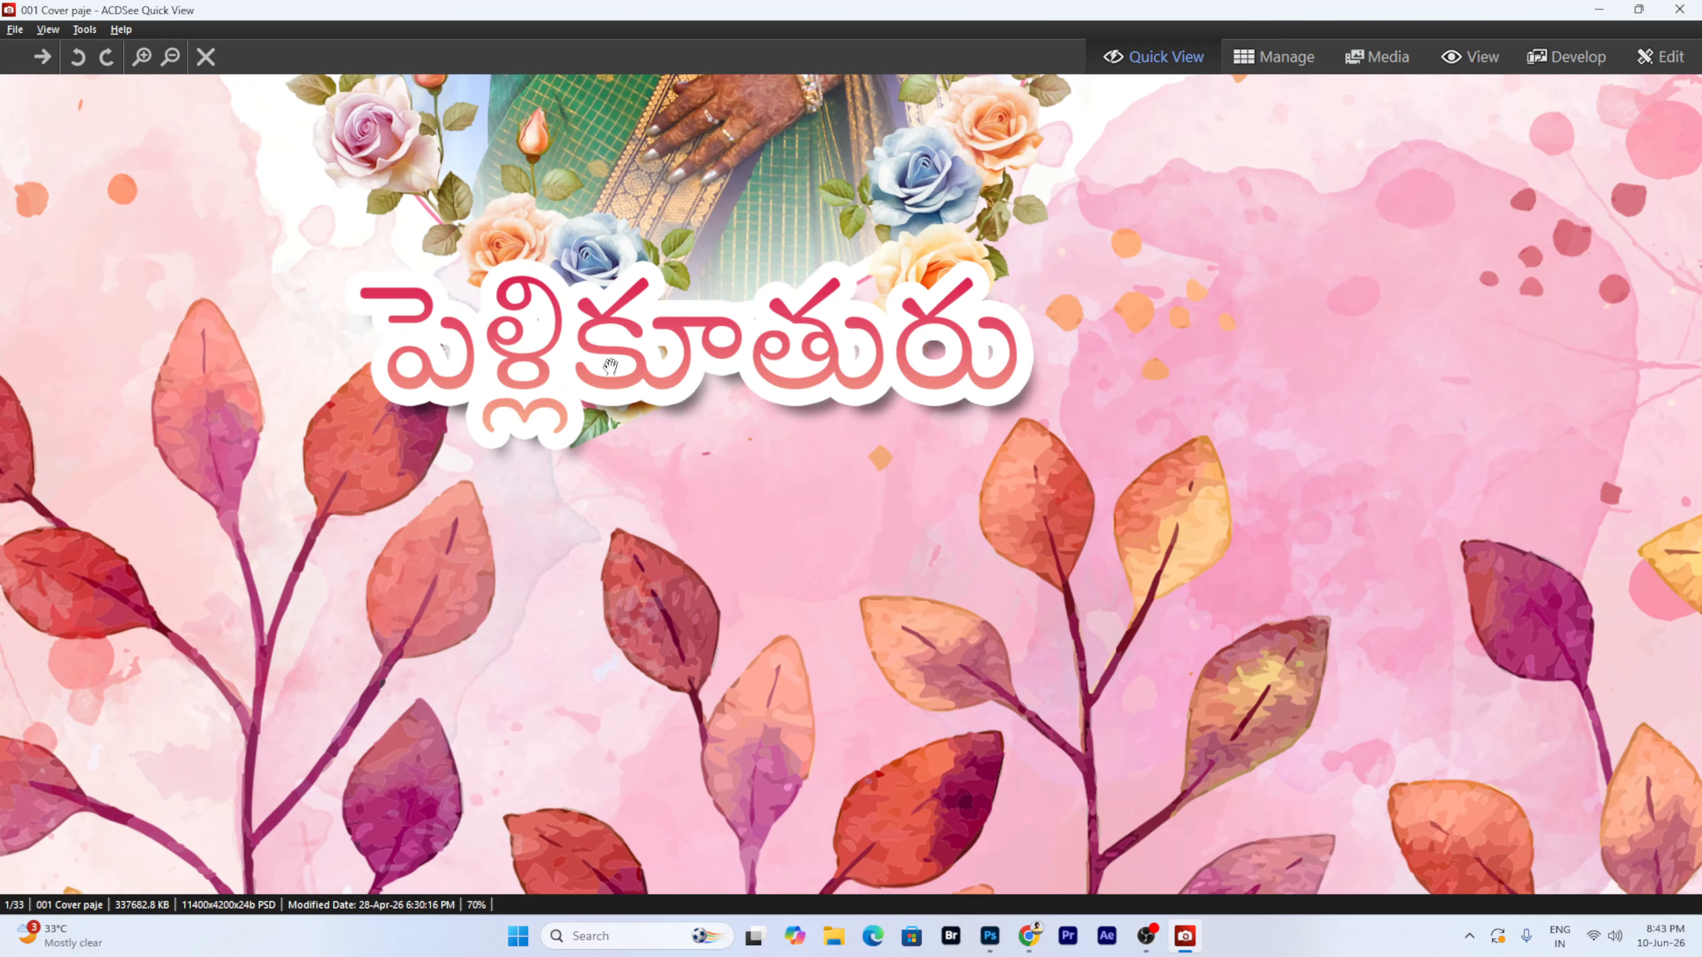
{"action": "left_click_drag", "start_coordinate": [573, 338], "coordinate": [592, 461]}
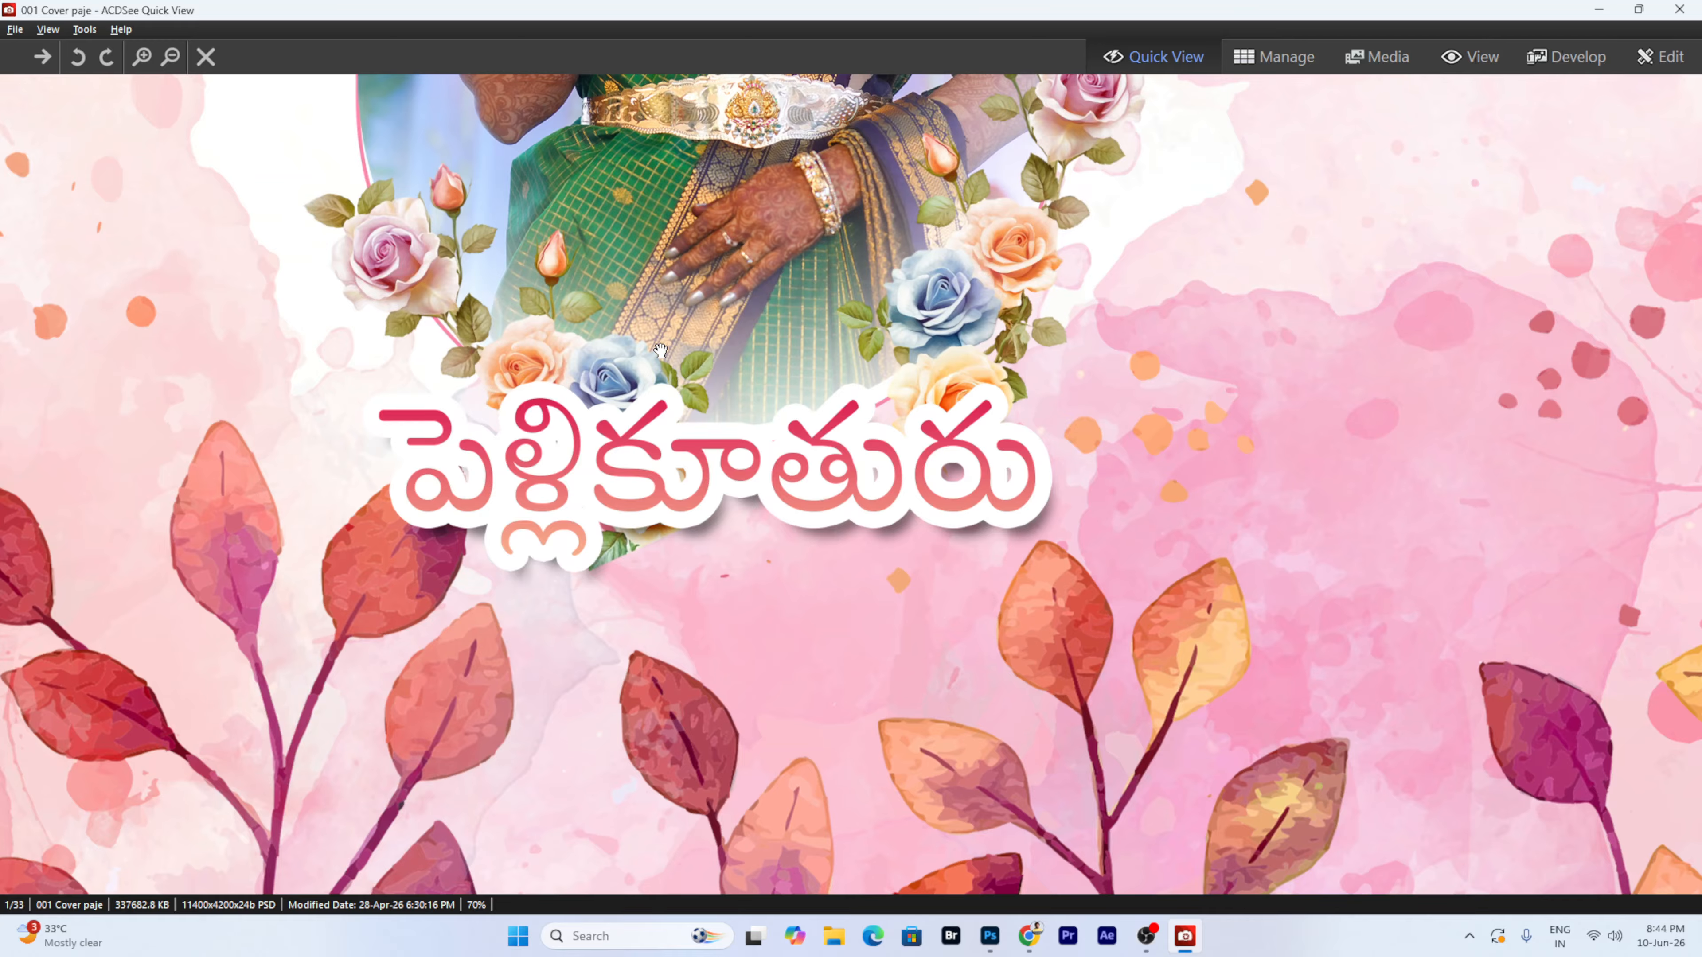
{"action": "scroll", "coordinate": [660, 349], "scroll_direction": "down", "scroll_amount": 2}
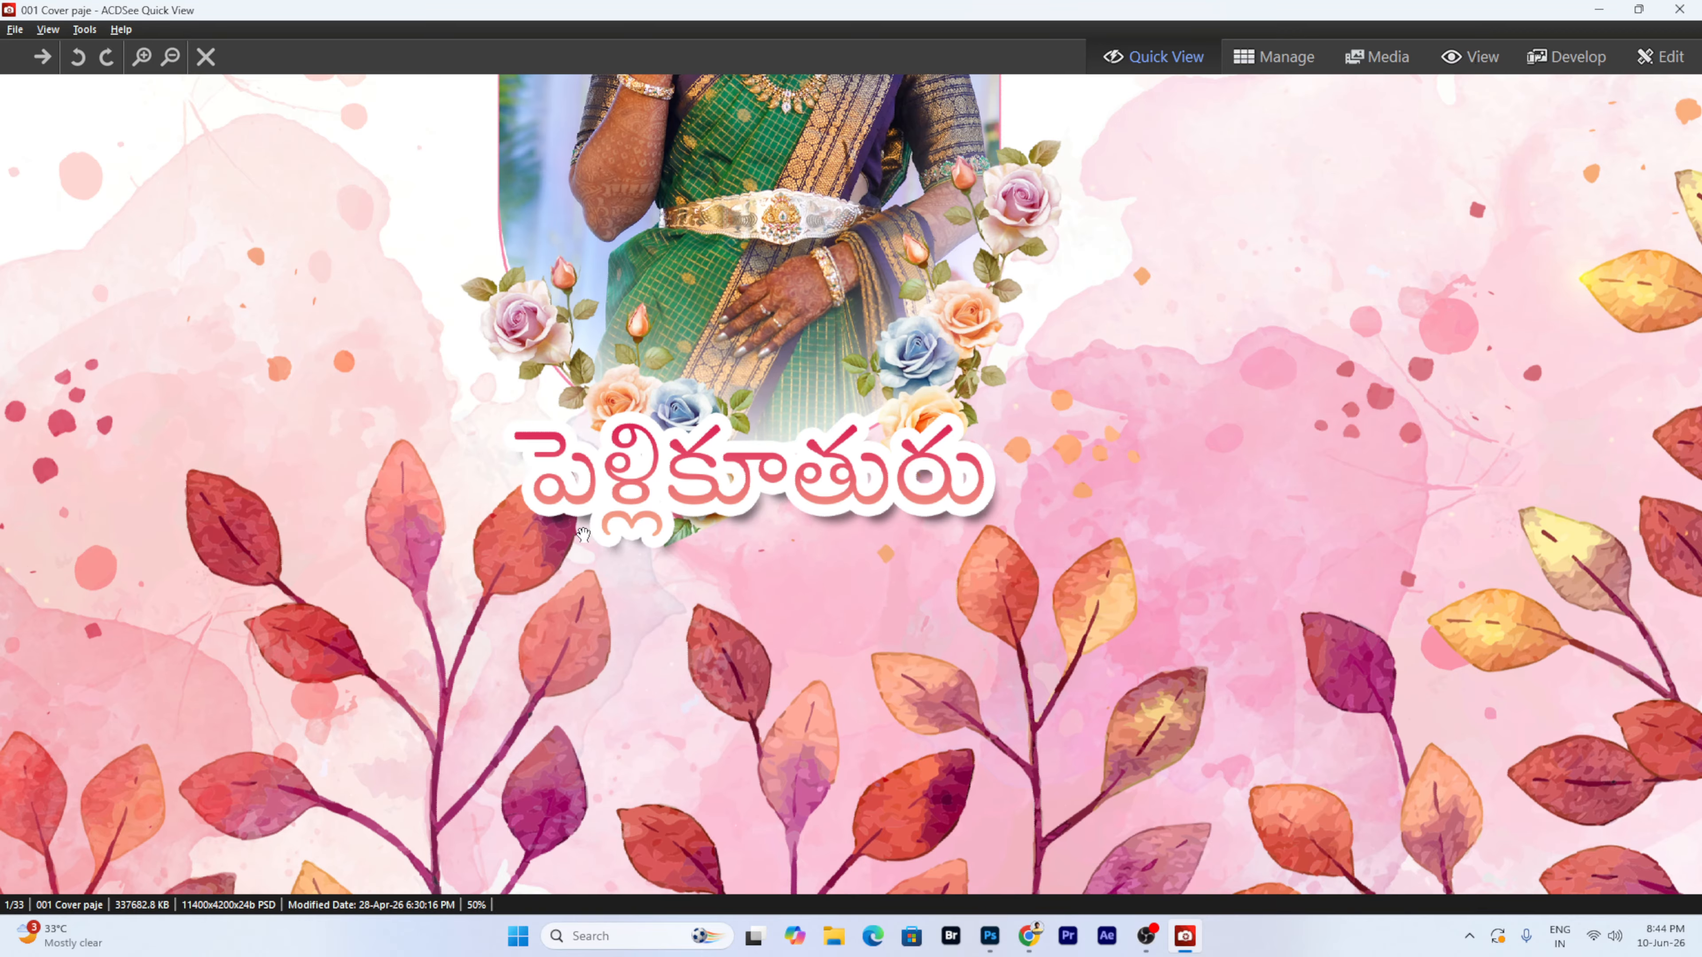
{"action": "left_click_drag", "start_coordinate": [831, 543], "coordinate": [833, 848]}
{"action": "scroll", "coordinate": [798, 508], "scroll_direction": "down", "scroll_amount": 5}
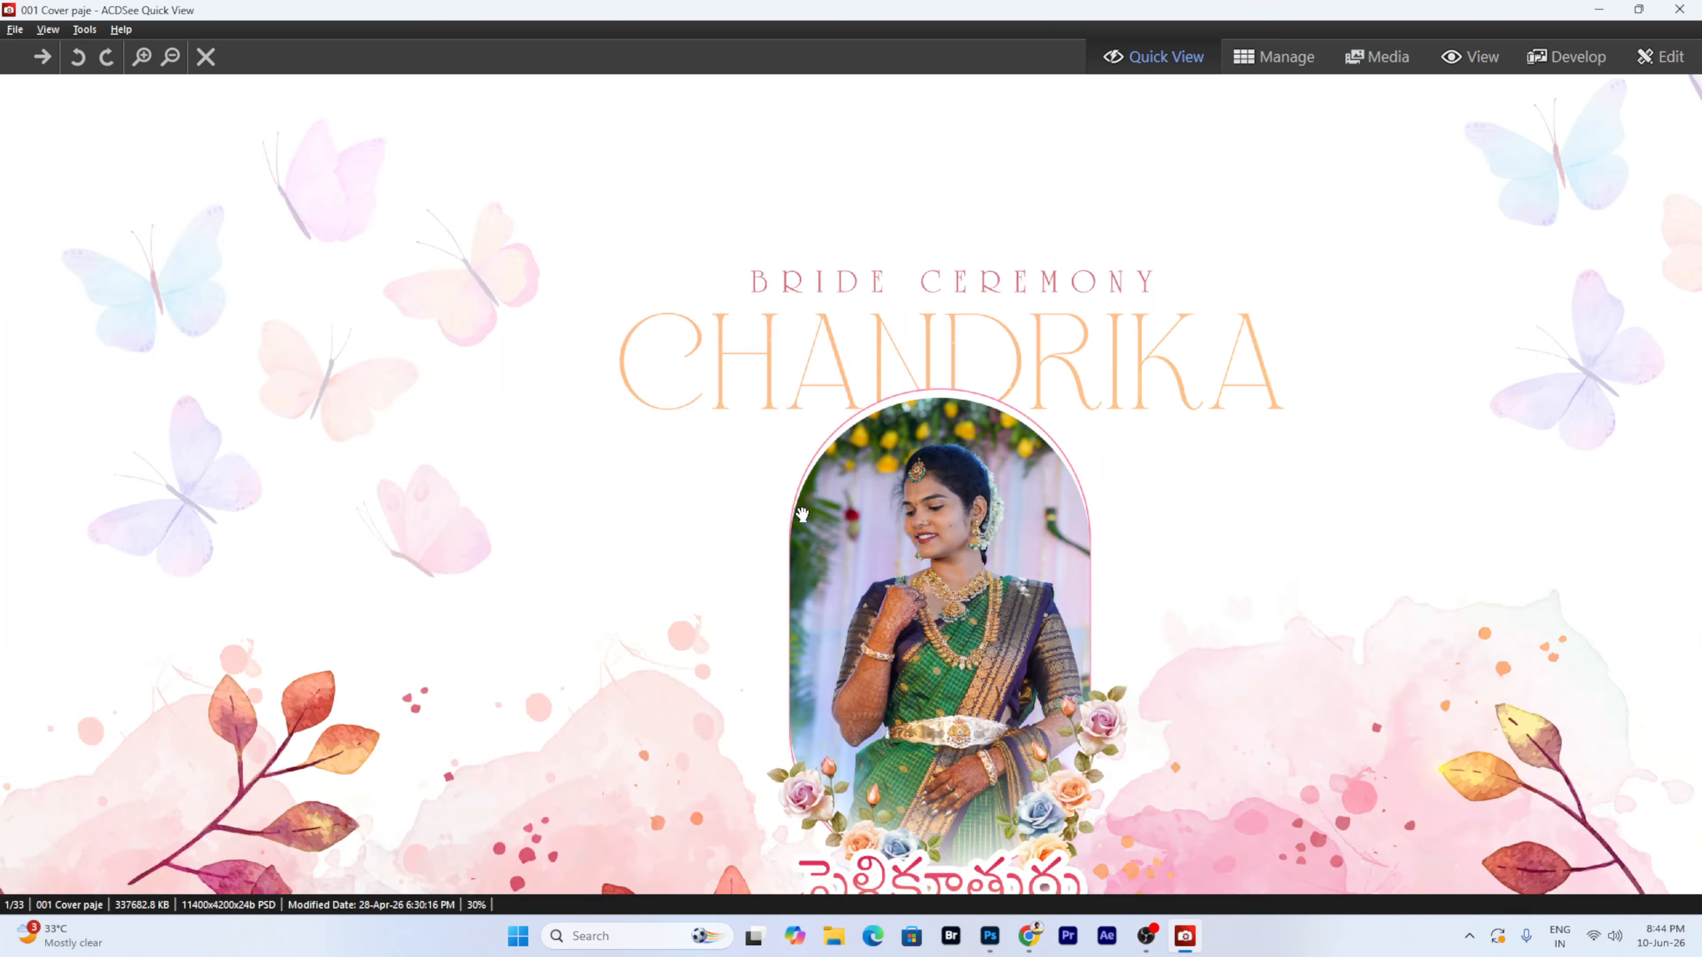
{"action": "key", "text": "Escape"}
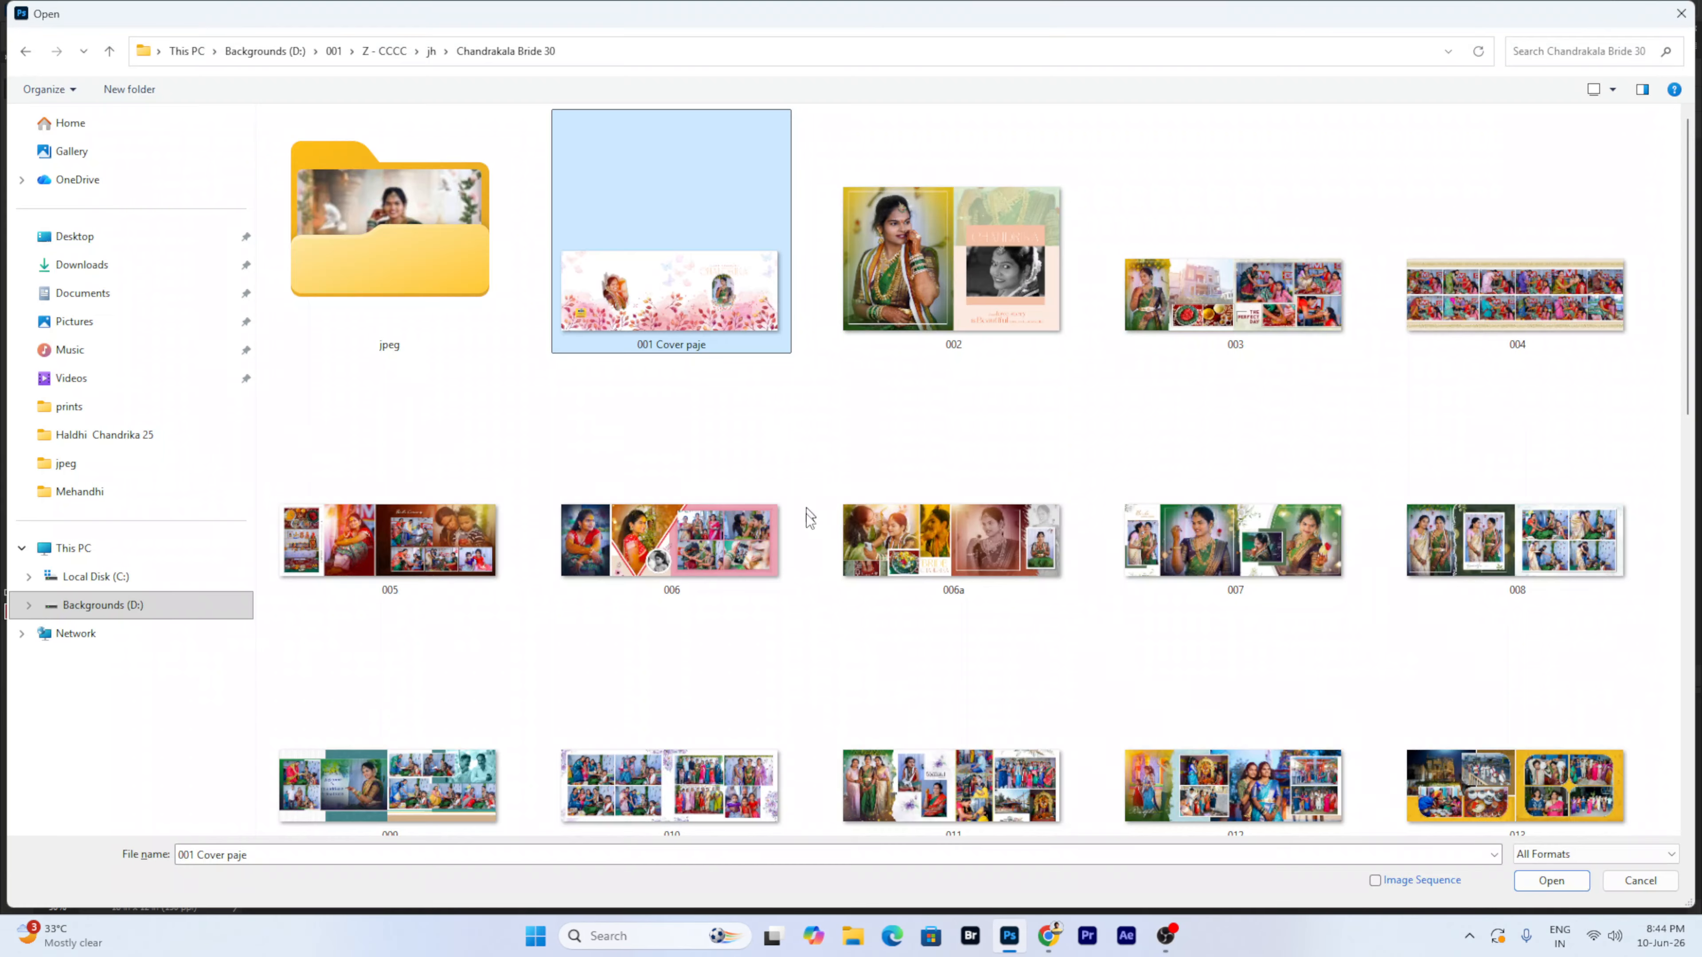
- Browse from jh through Pellikoduku 22 into the Pellikuthuru 20 folder
{"action": "scroll", "coordinate": [809, 526], "scroll_direction": "down", "scroll_amount": 3}
{"action": "scroll", "coordinate": [809, 526], "scroll_direction": "down", "scroll_amount": 3}
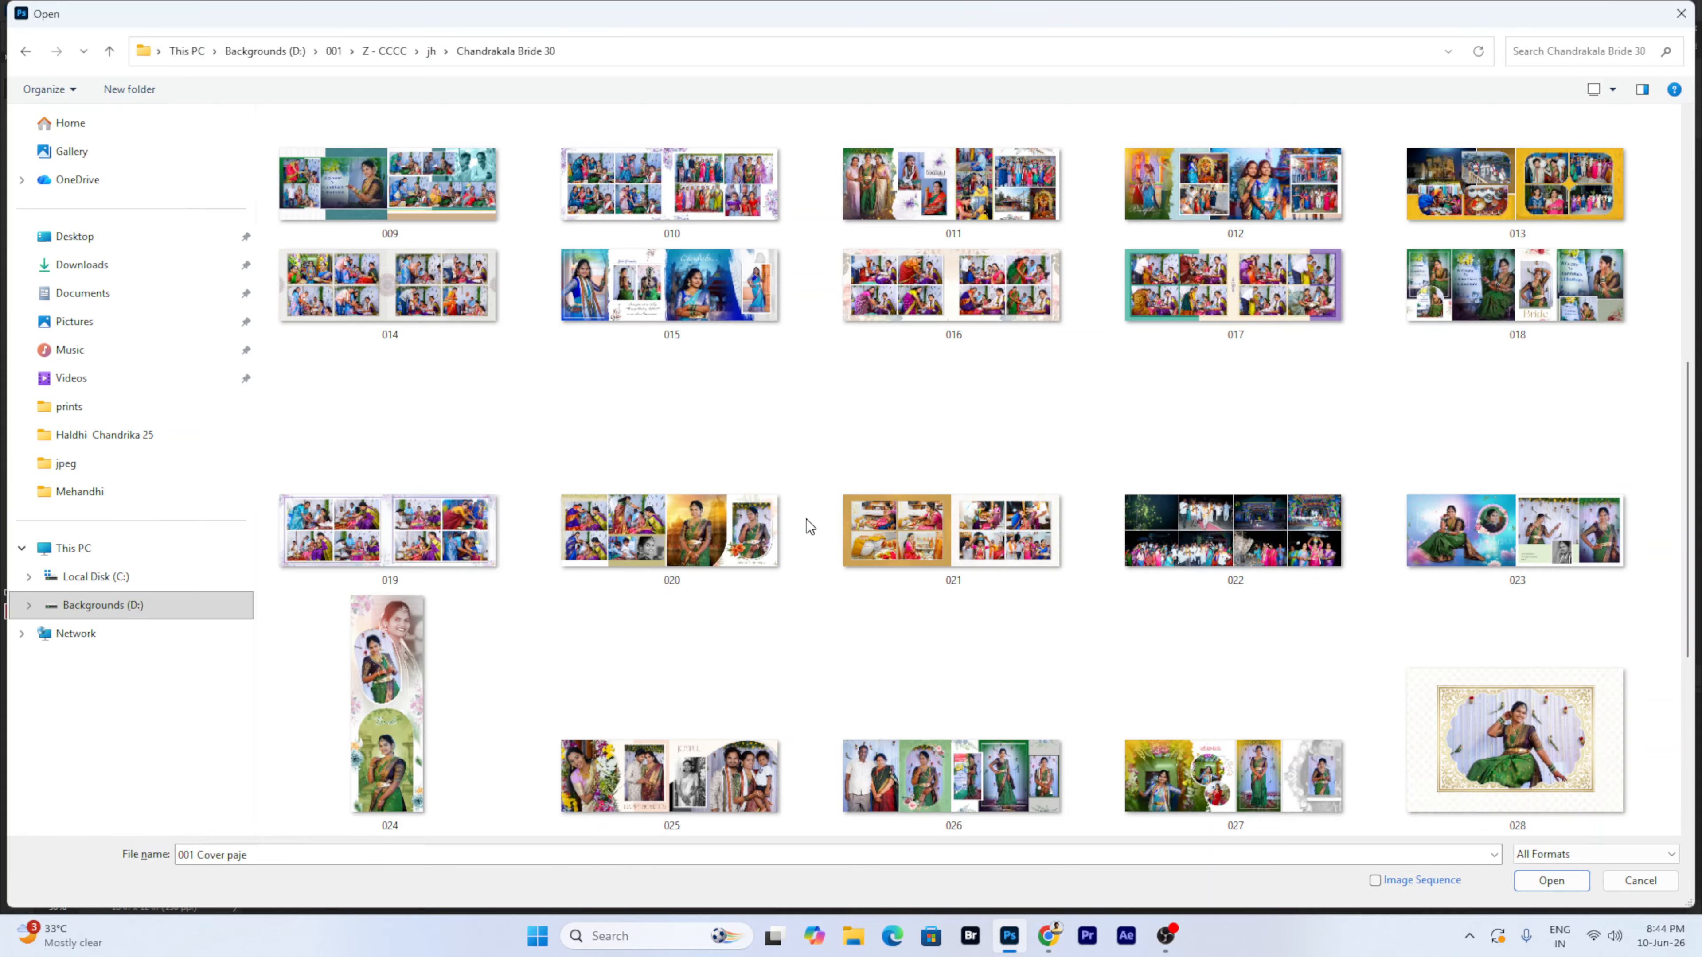
{"action": "scroll", "coordinate": [809, 526], "scroll_direction": "down", "scroll_amount": 3}
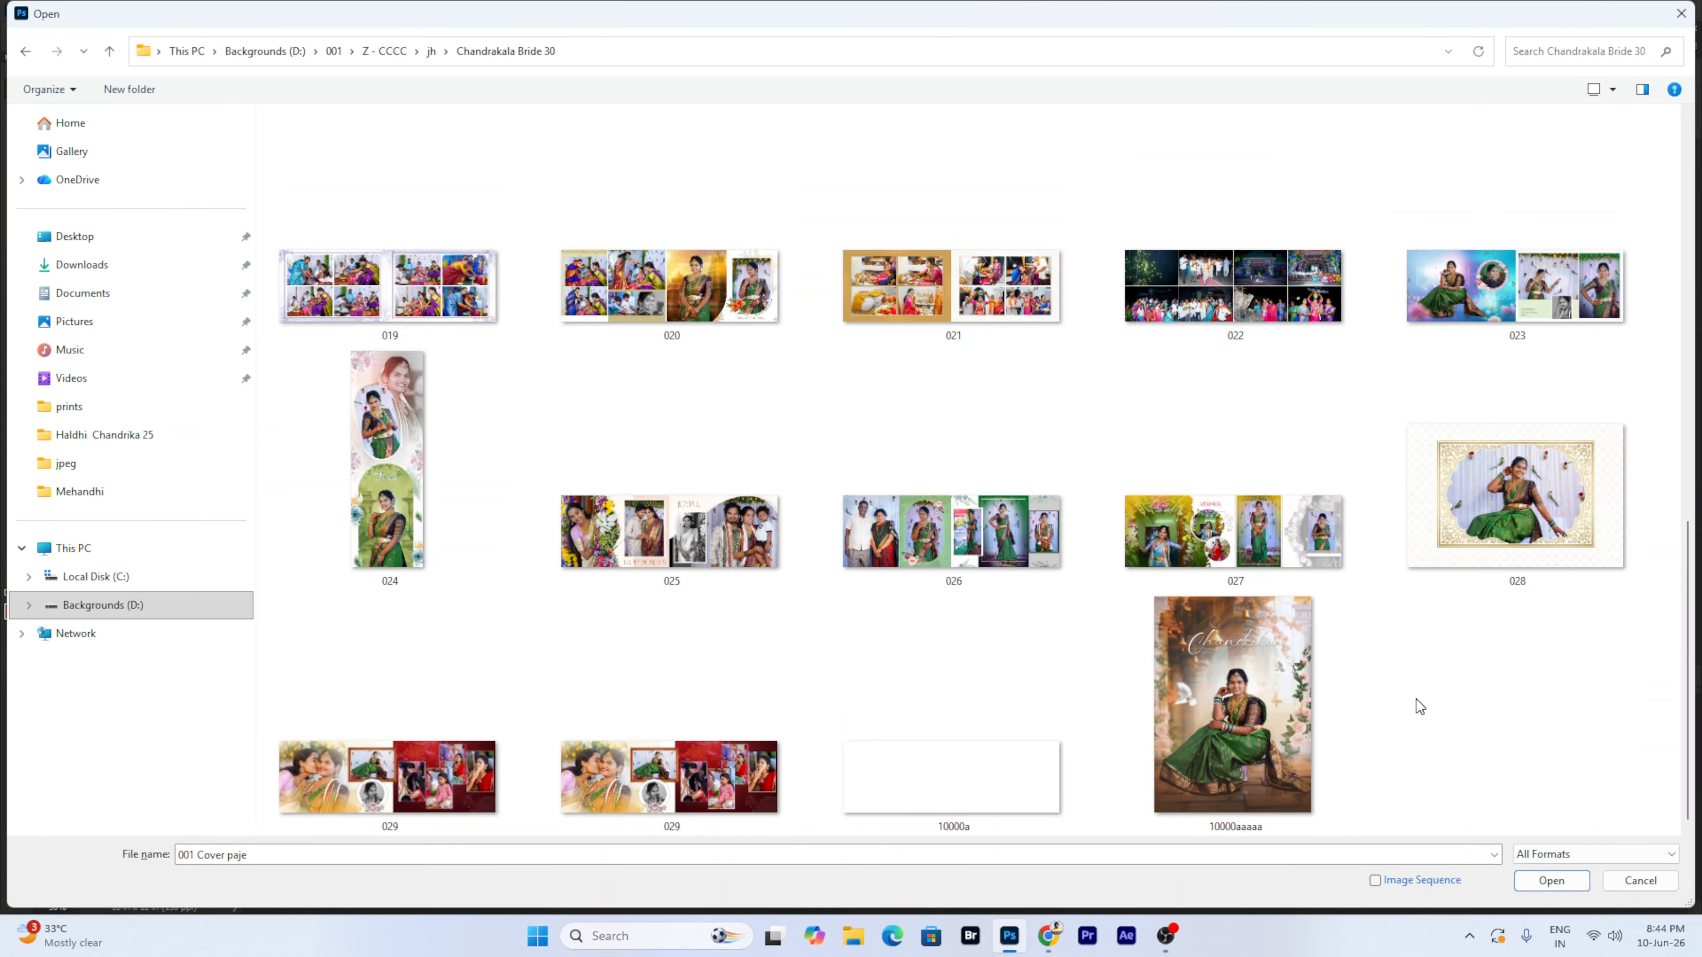
{"action": "key", "text": "BackSpace"}
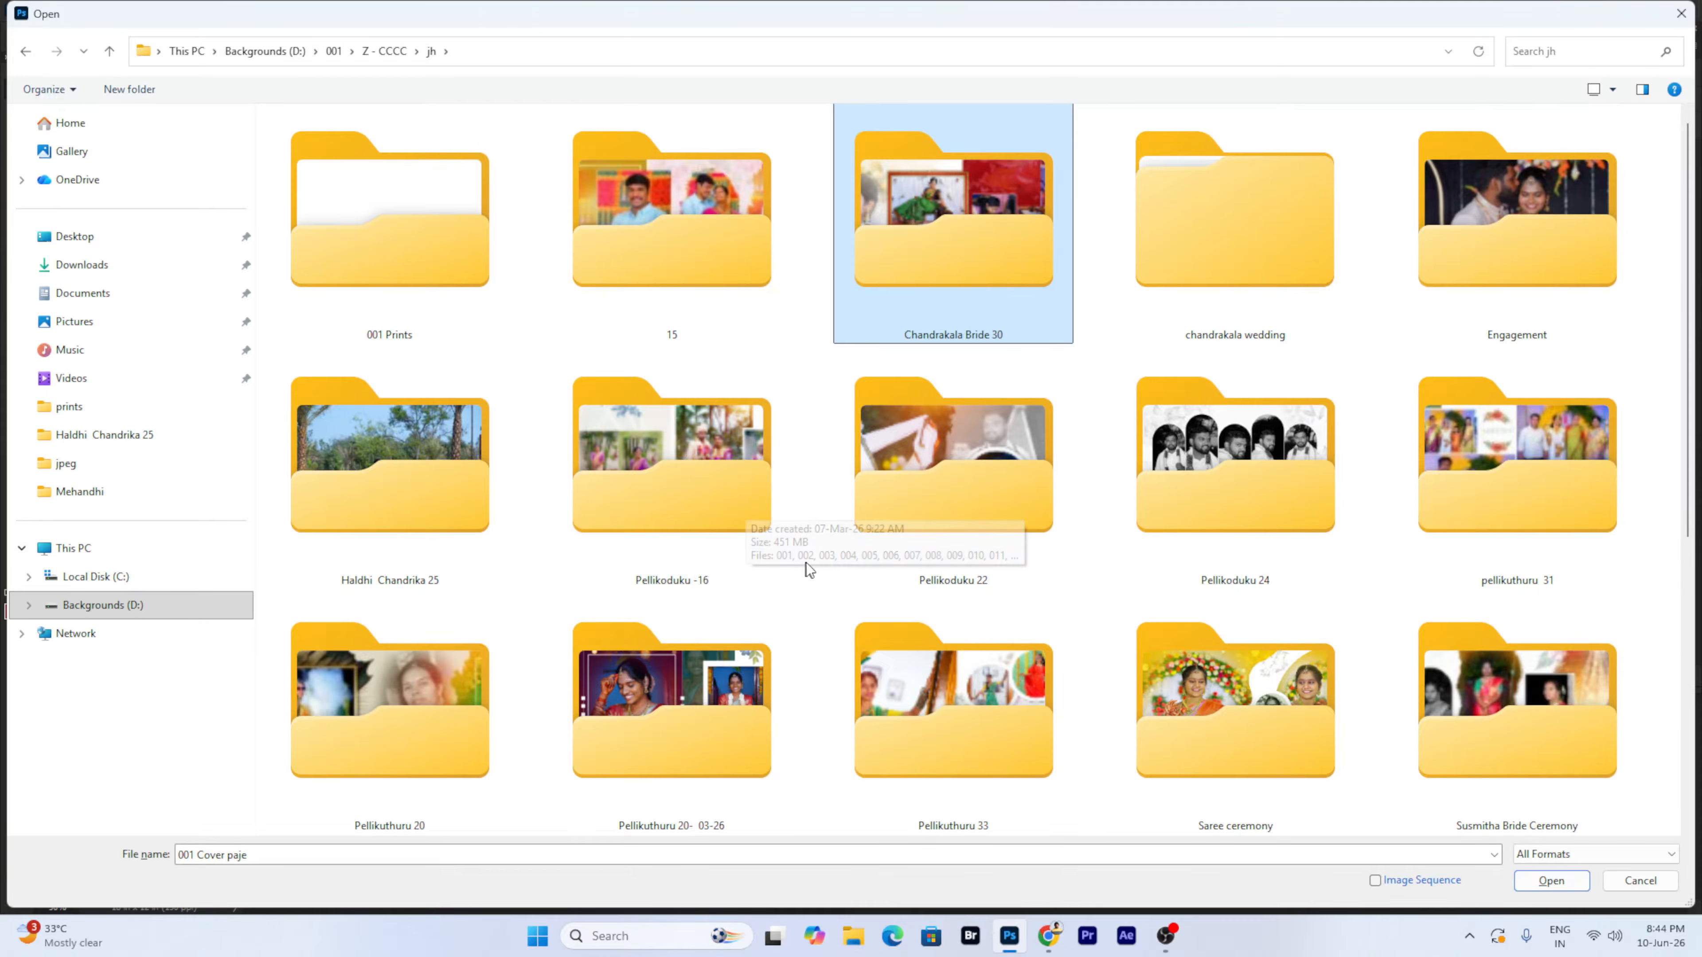
{"action": "double_click", "coordinate": [954, 518]}
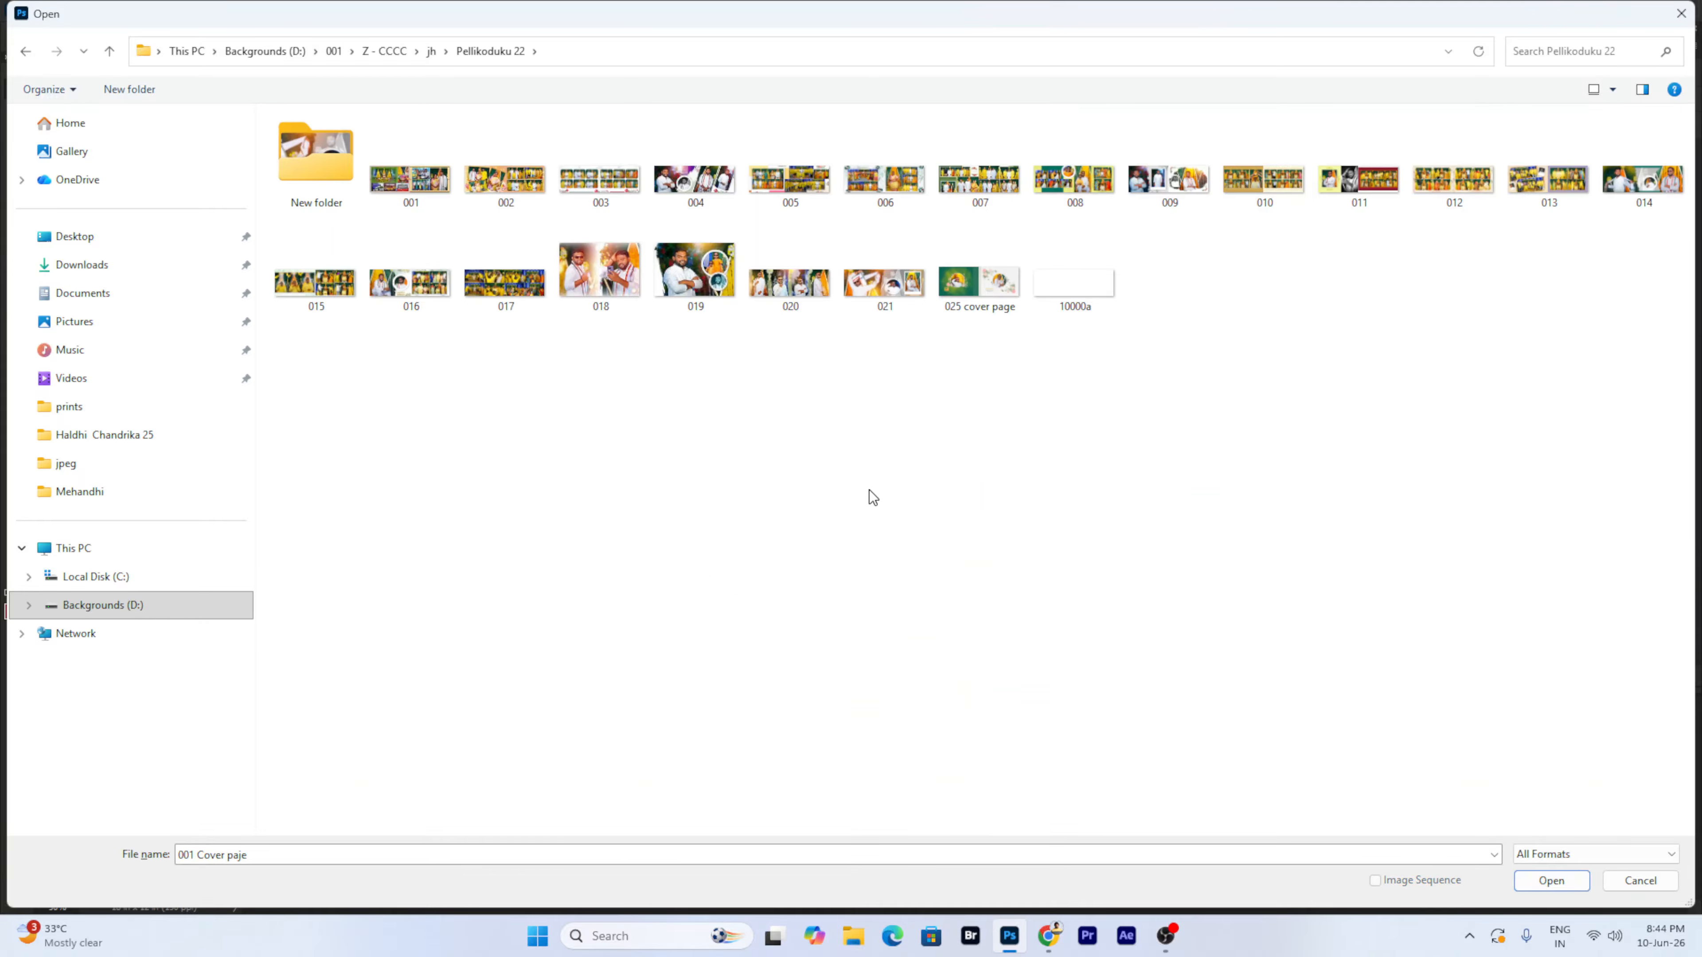
{"action": "key", "text": "BackSpace"}
{"action": "double_click", "coordinate": [393, 730]}
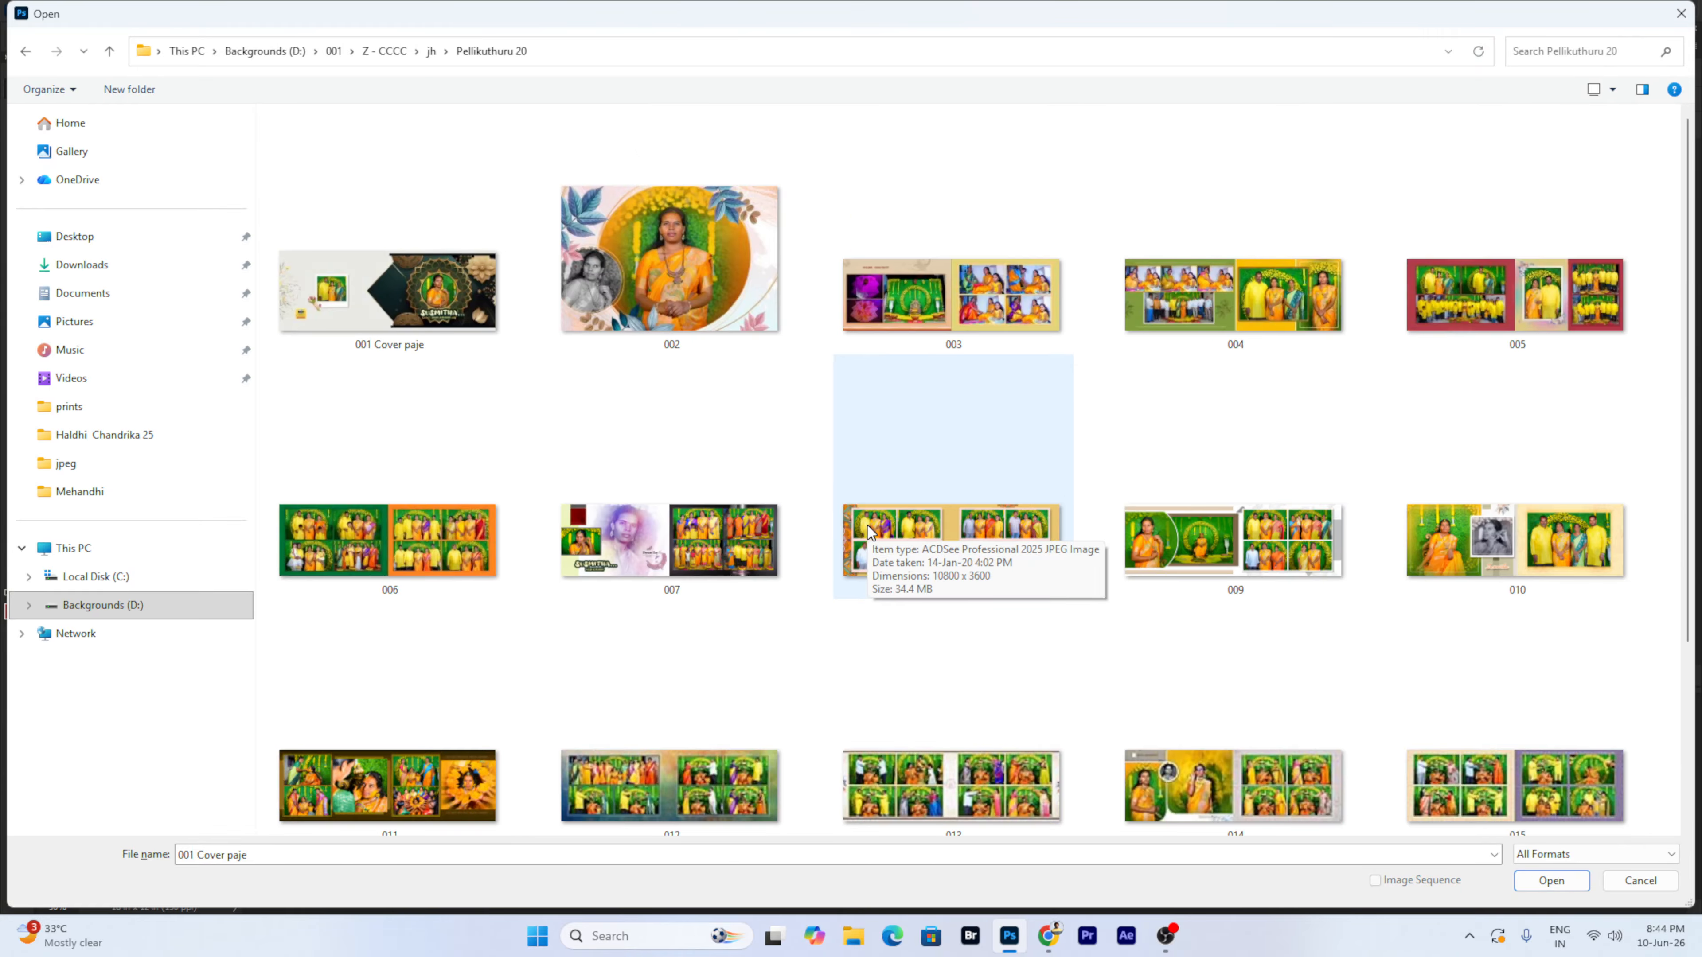
- Preview Pellikuthuru 20's 001 Cover paje full screen, close it, and cancel the Open dialog
{"action": "right_click", "coordinate": [441, 302]}
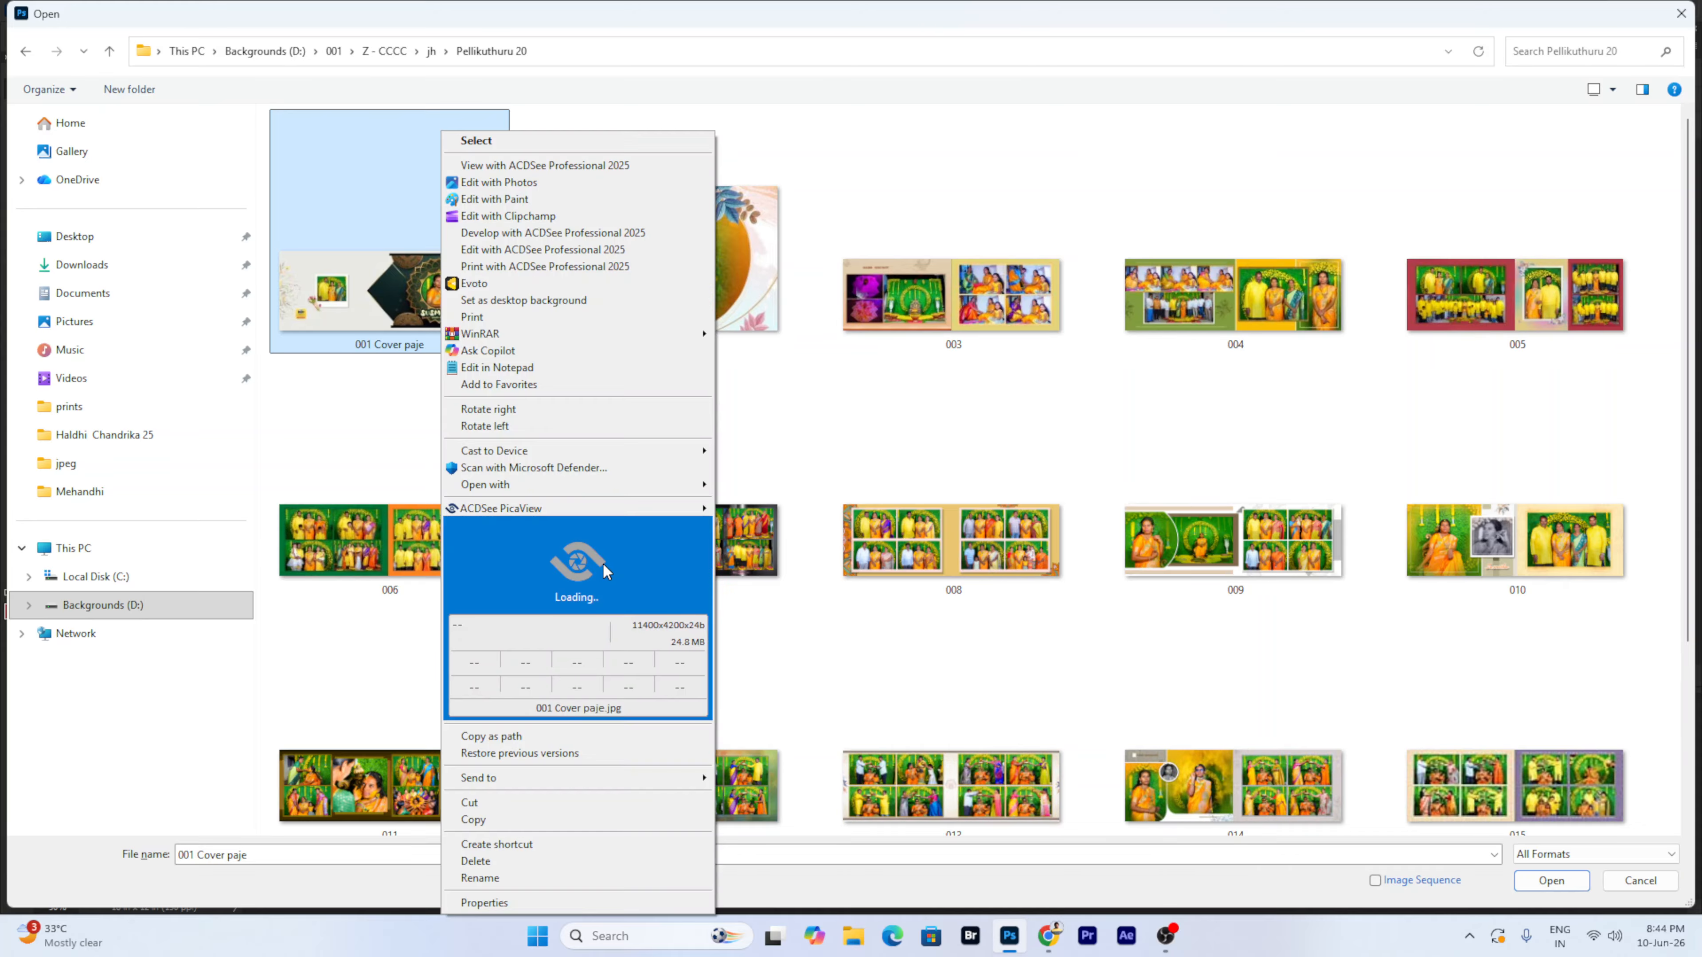
{"action": "left_click", "coordinate": [602, 562]}
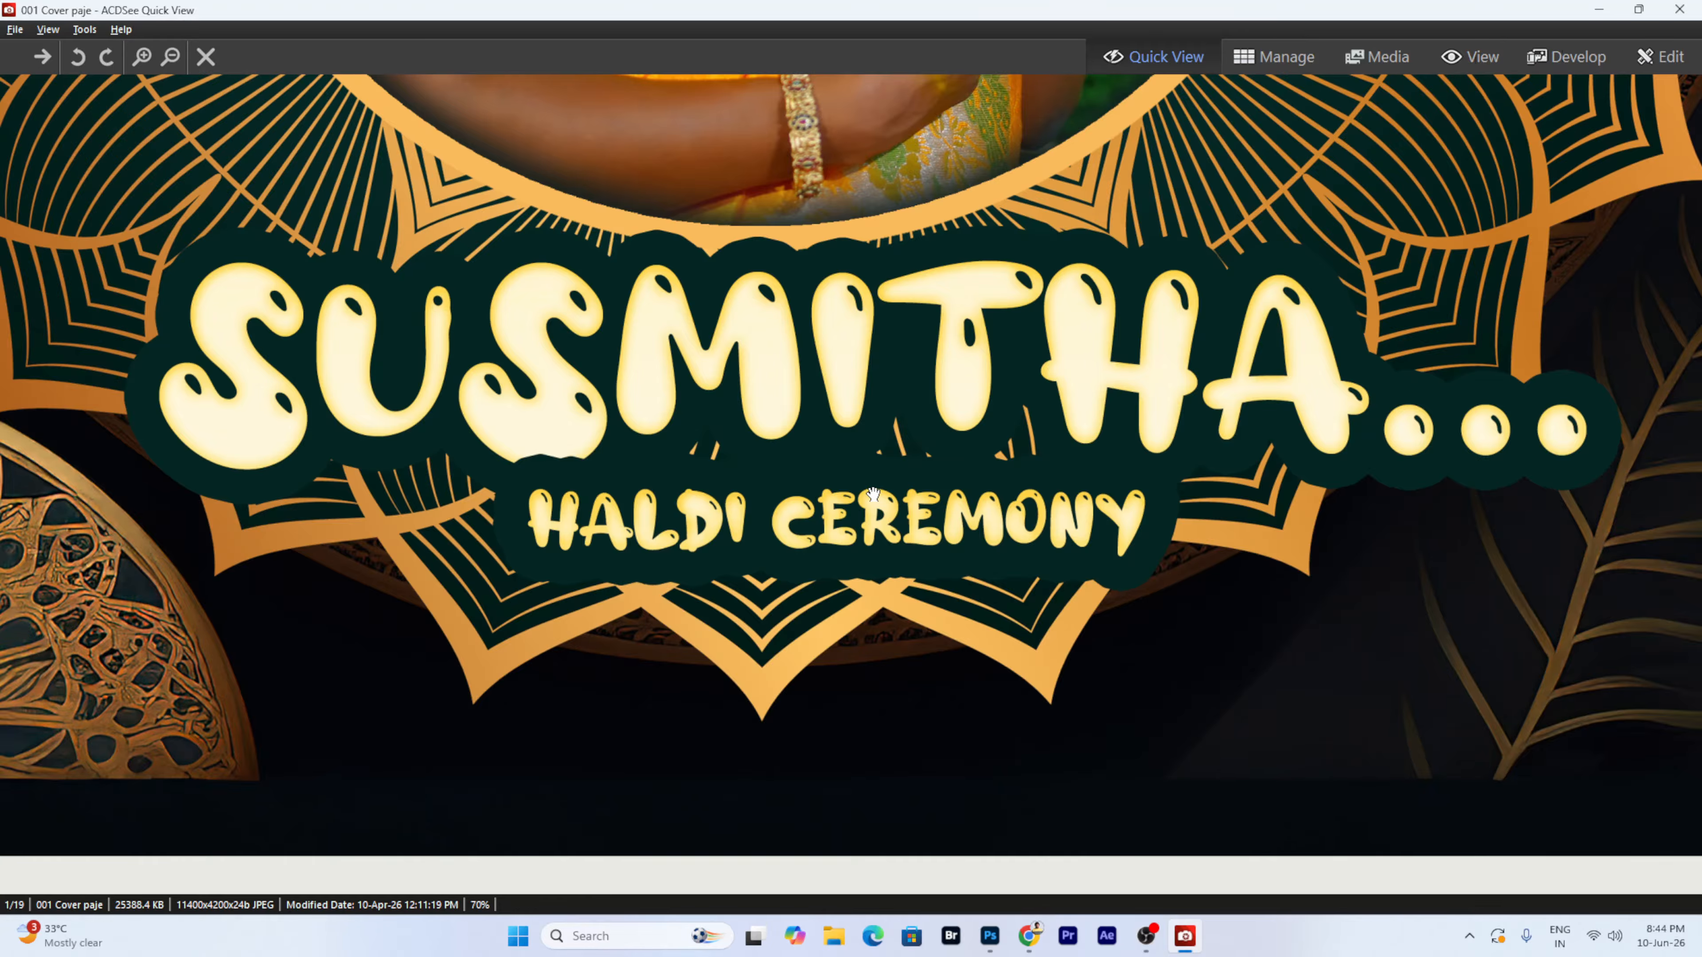
{"action": "left_click", "coordinate": [1671, 15]}
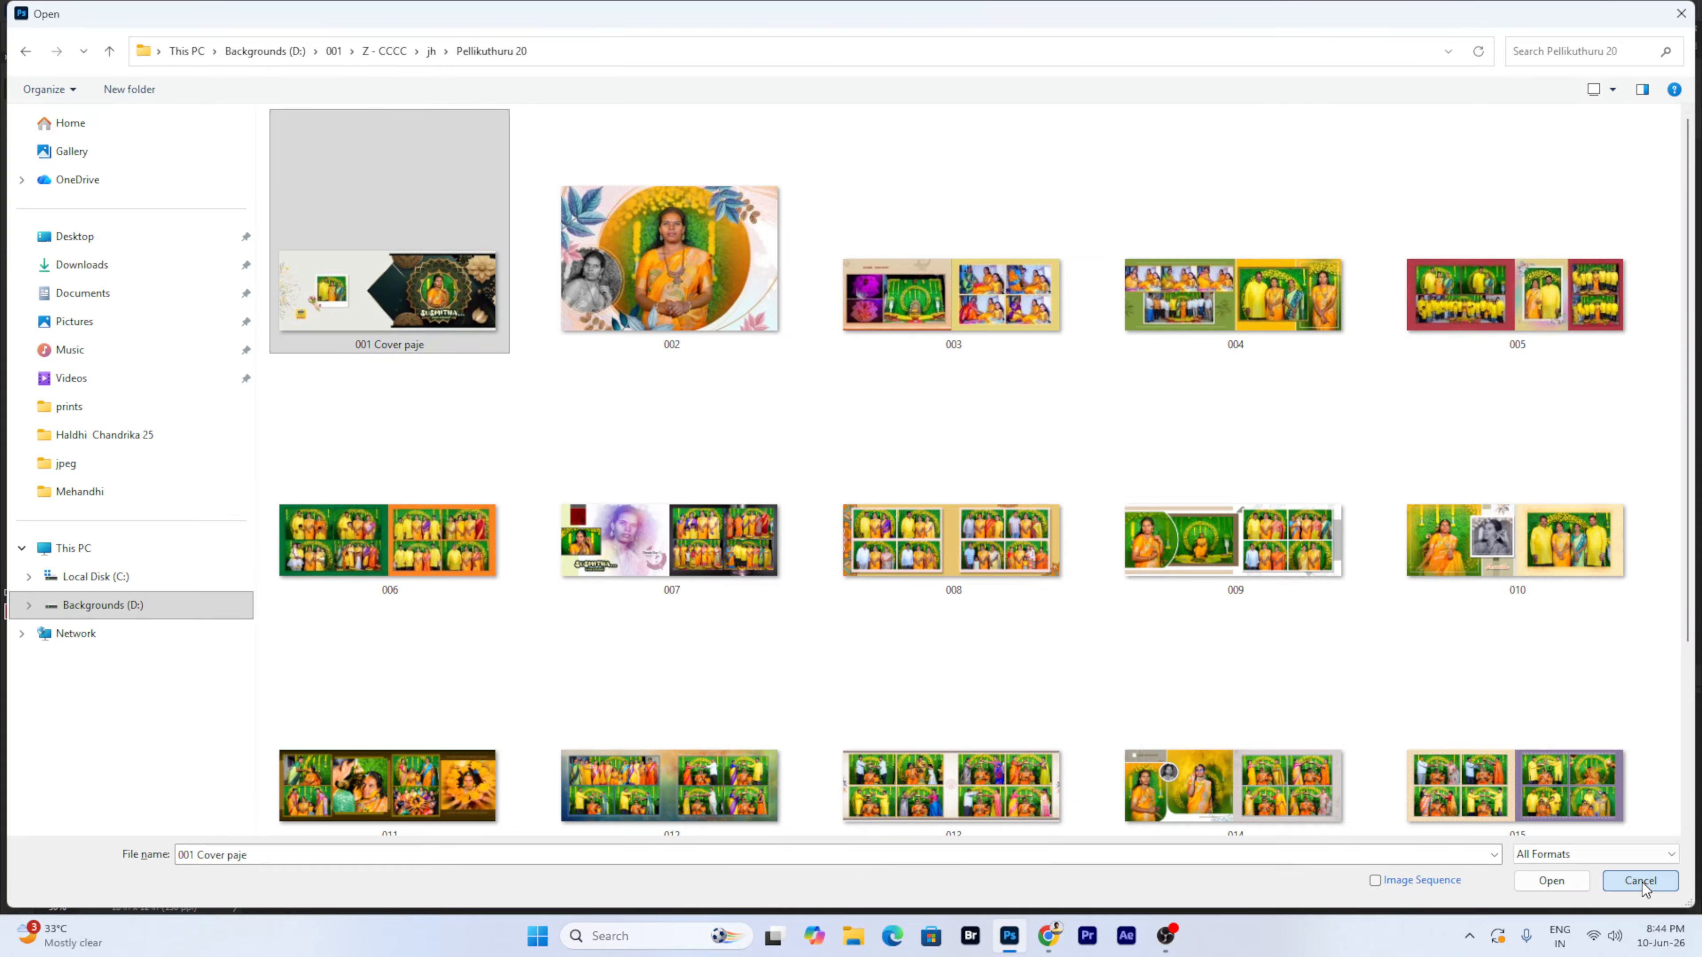
{"action": "left_click", "coordinate": [1641, 883]}
{"action": "right_click", "coordinate": [697, 427]}
- Move the name title up and left, and open its Blending Options
{"action": "left_click", "coordinate": [716, 434]}
{"action": "left_click_drag", "start_coordinate": [713, 435], "coordinate": [643, 288]}
{"action": "right_click", "coordinate": [1642, 188]}
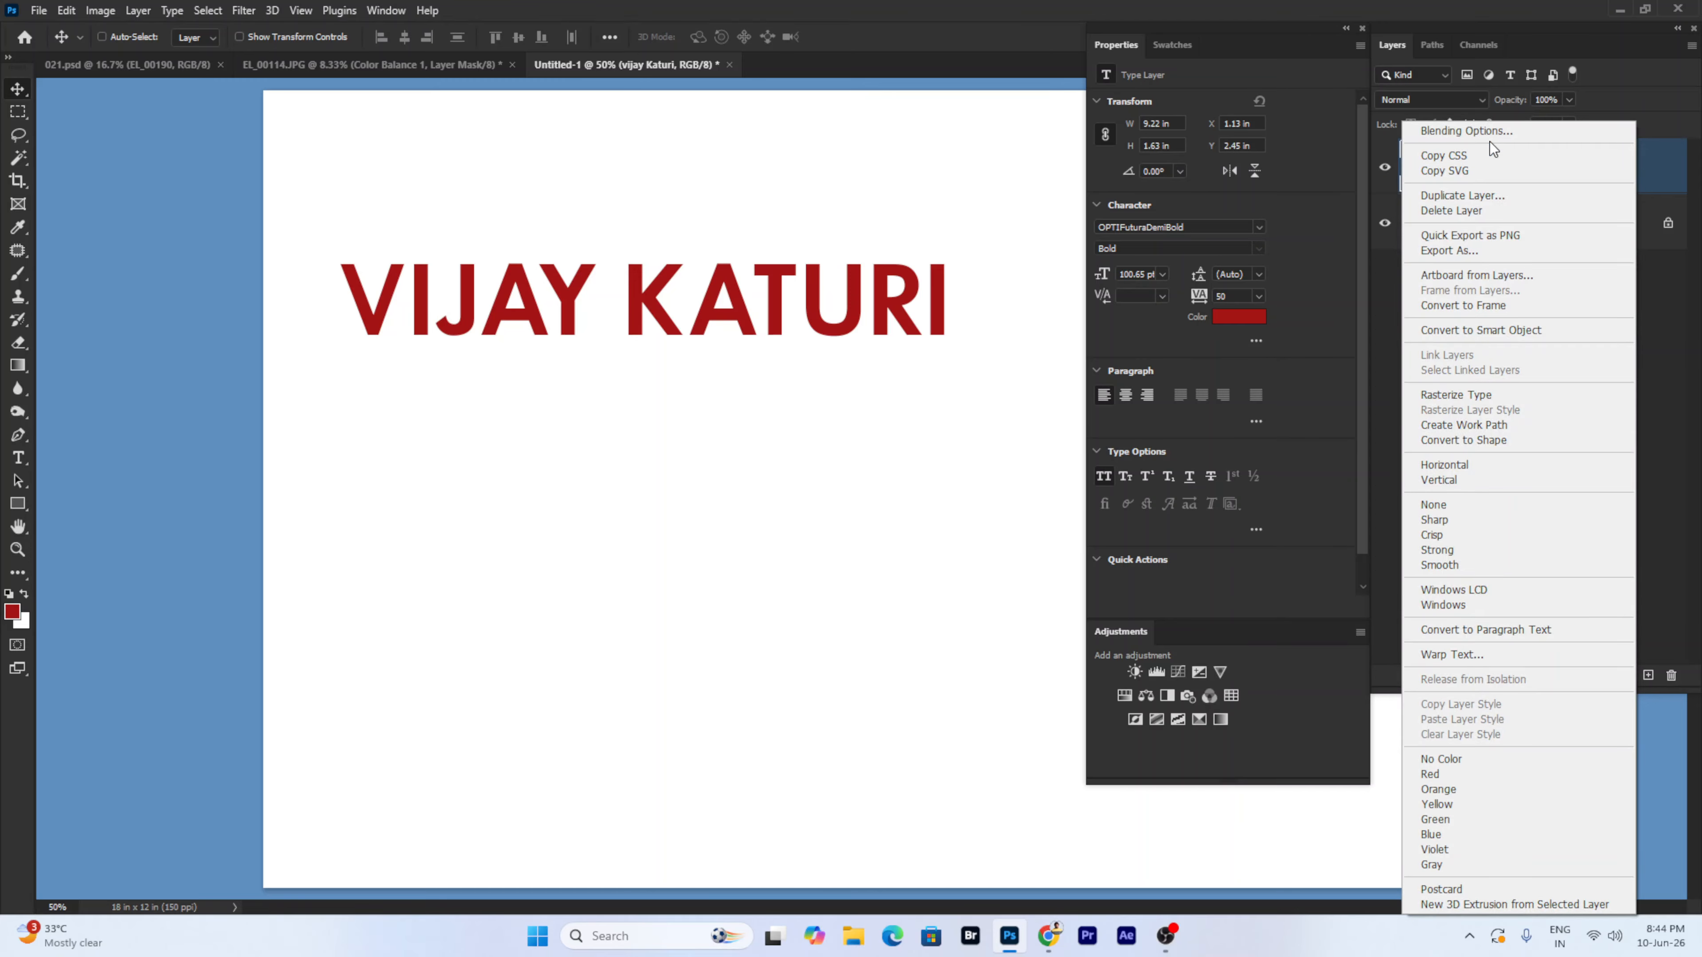
{"action": "left_click", "coordinate": [1474, 131]}
- Reposition the Layer Style dialog and toggle Drop Shadow on, then off
{"action": "left_click_drag", "start_coordinate": [749, 233], "coordinate": [519, 403]}
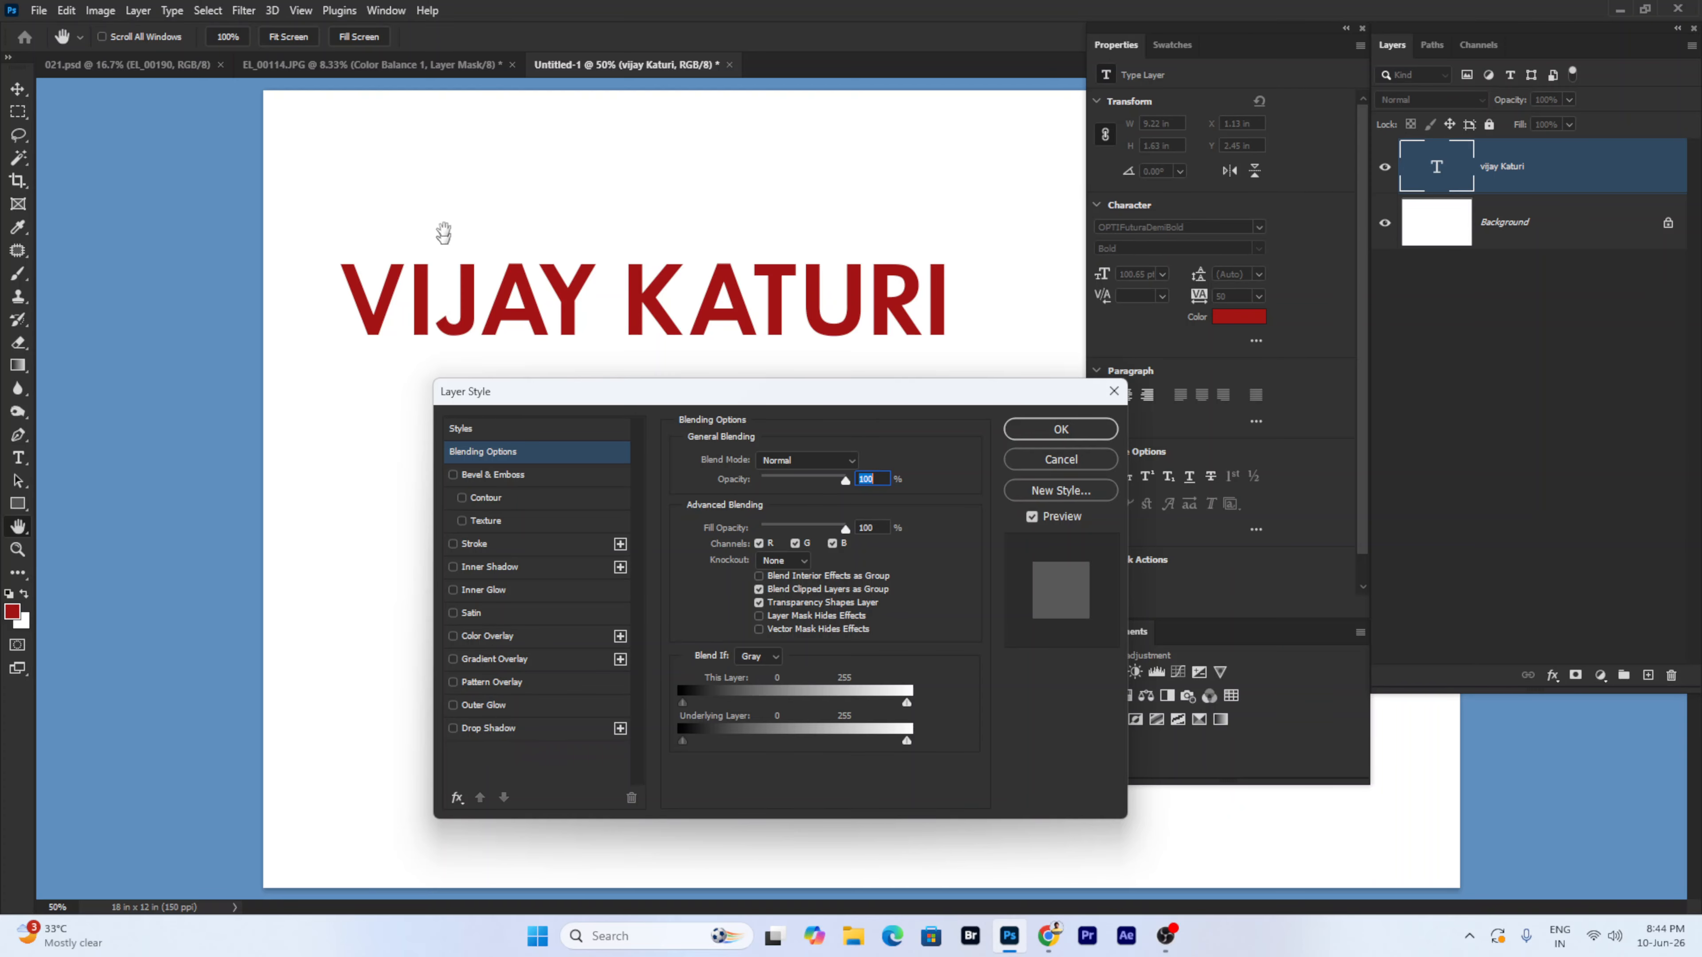
{"action": "left_click_drag", "start_coordinate": [545, 390], "coordinate": [621, 385]}
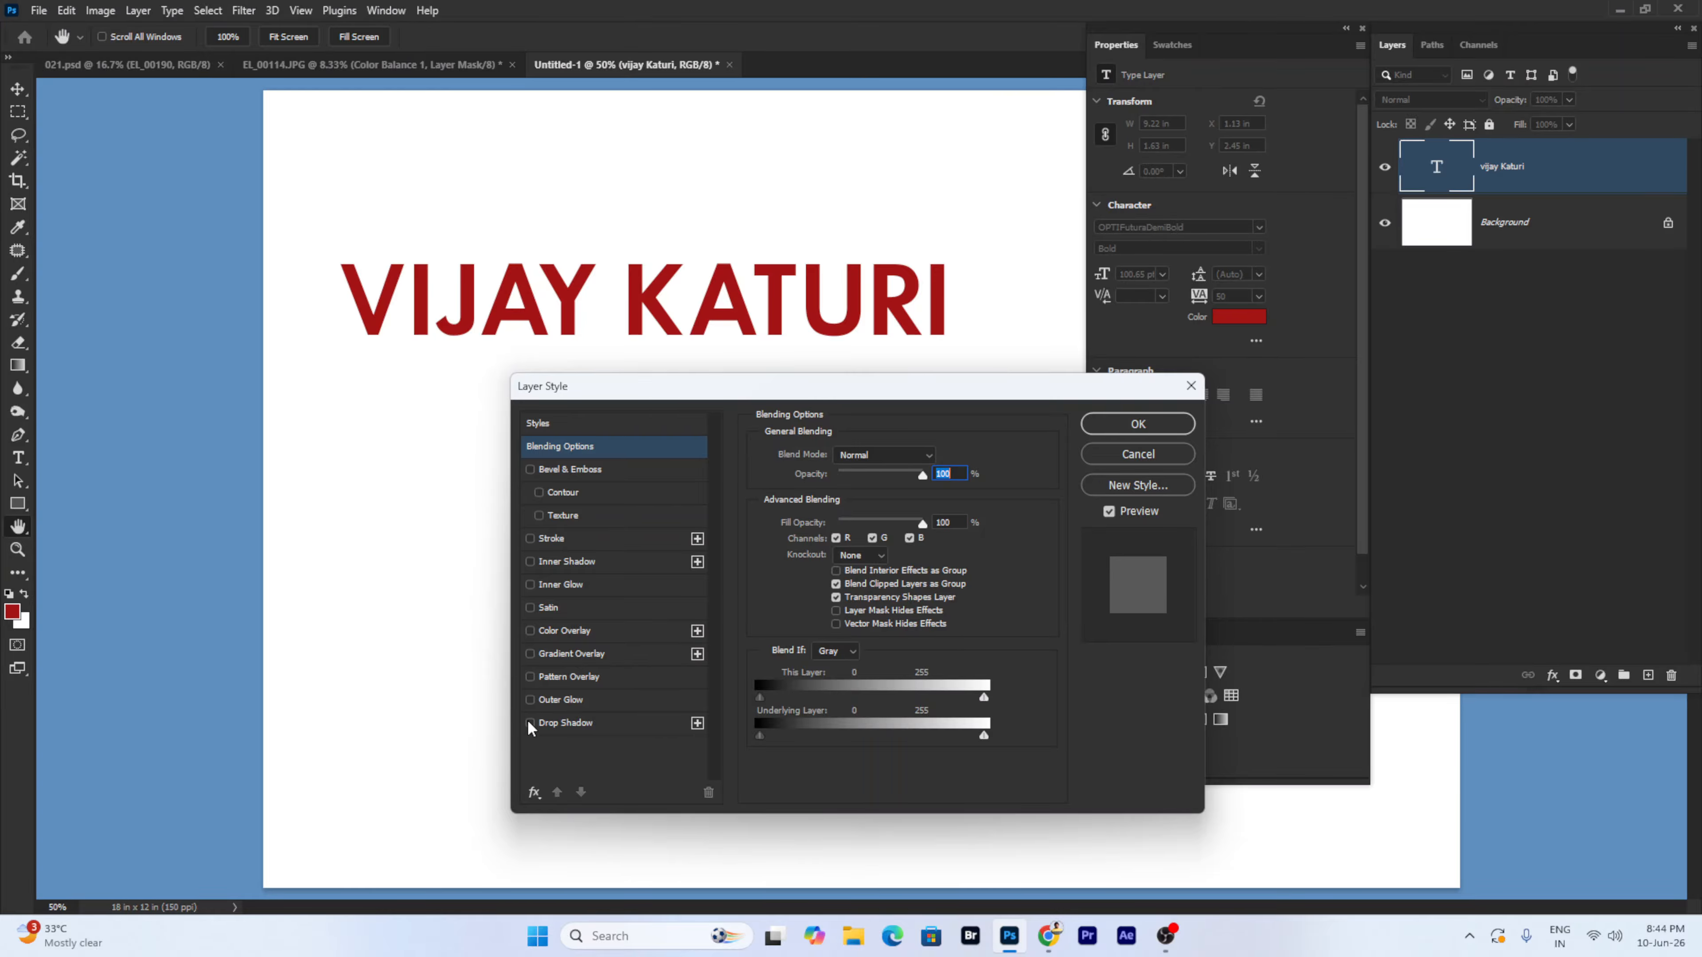
{"action": "left_click", "coordinate": [530, 723]}
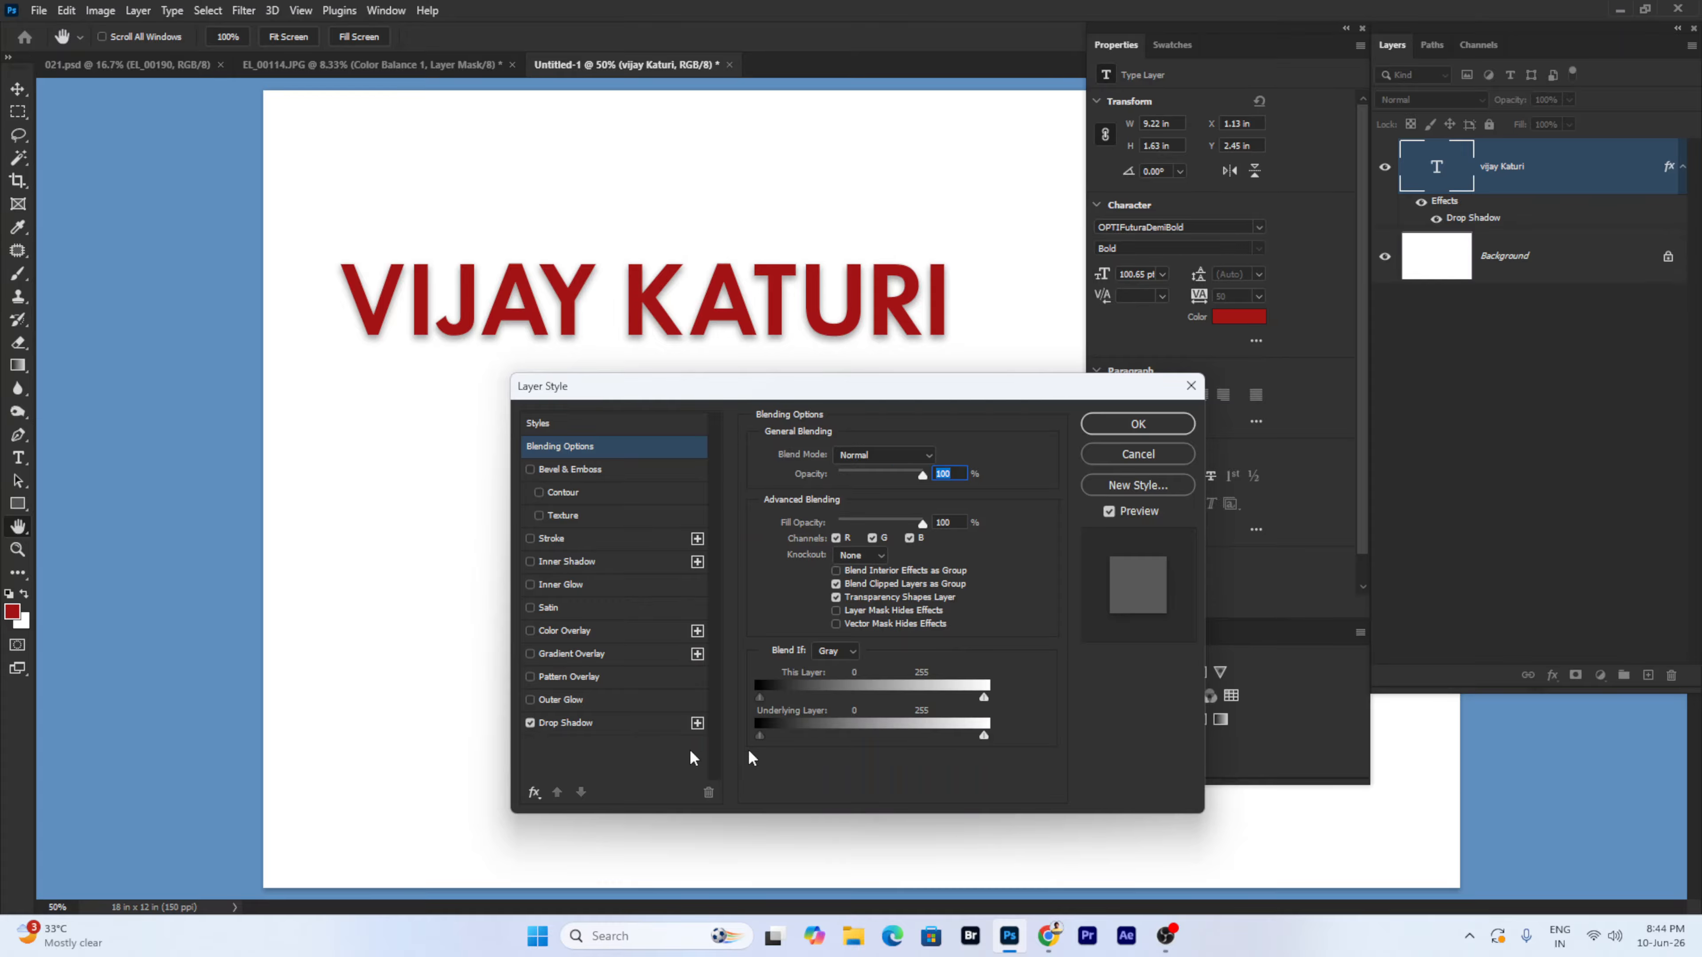
{"action": "left_click", "coordinate": [530, 723]}
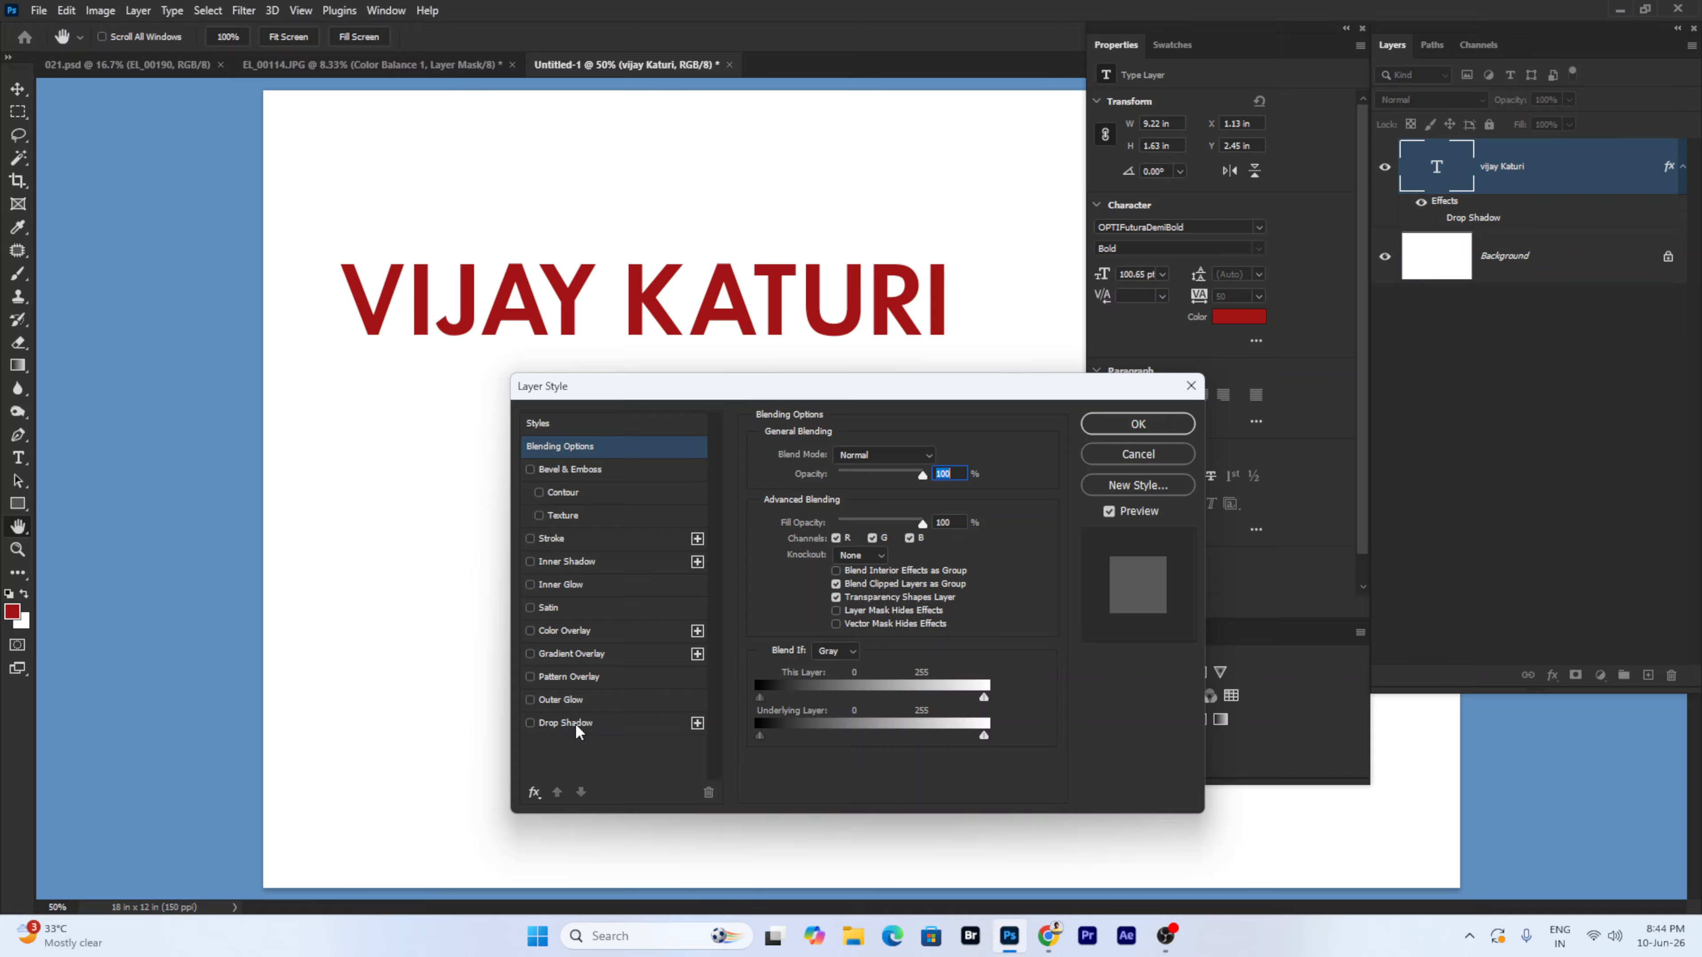
- Re-enable Drop Shadow, drag it down-right, and keep Normal blending after trying Multiply
{"action": "left_click", "coordinate": [577, 721]}
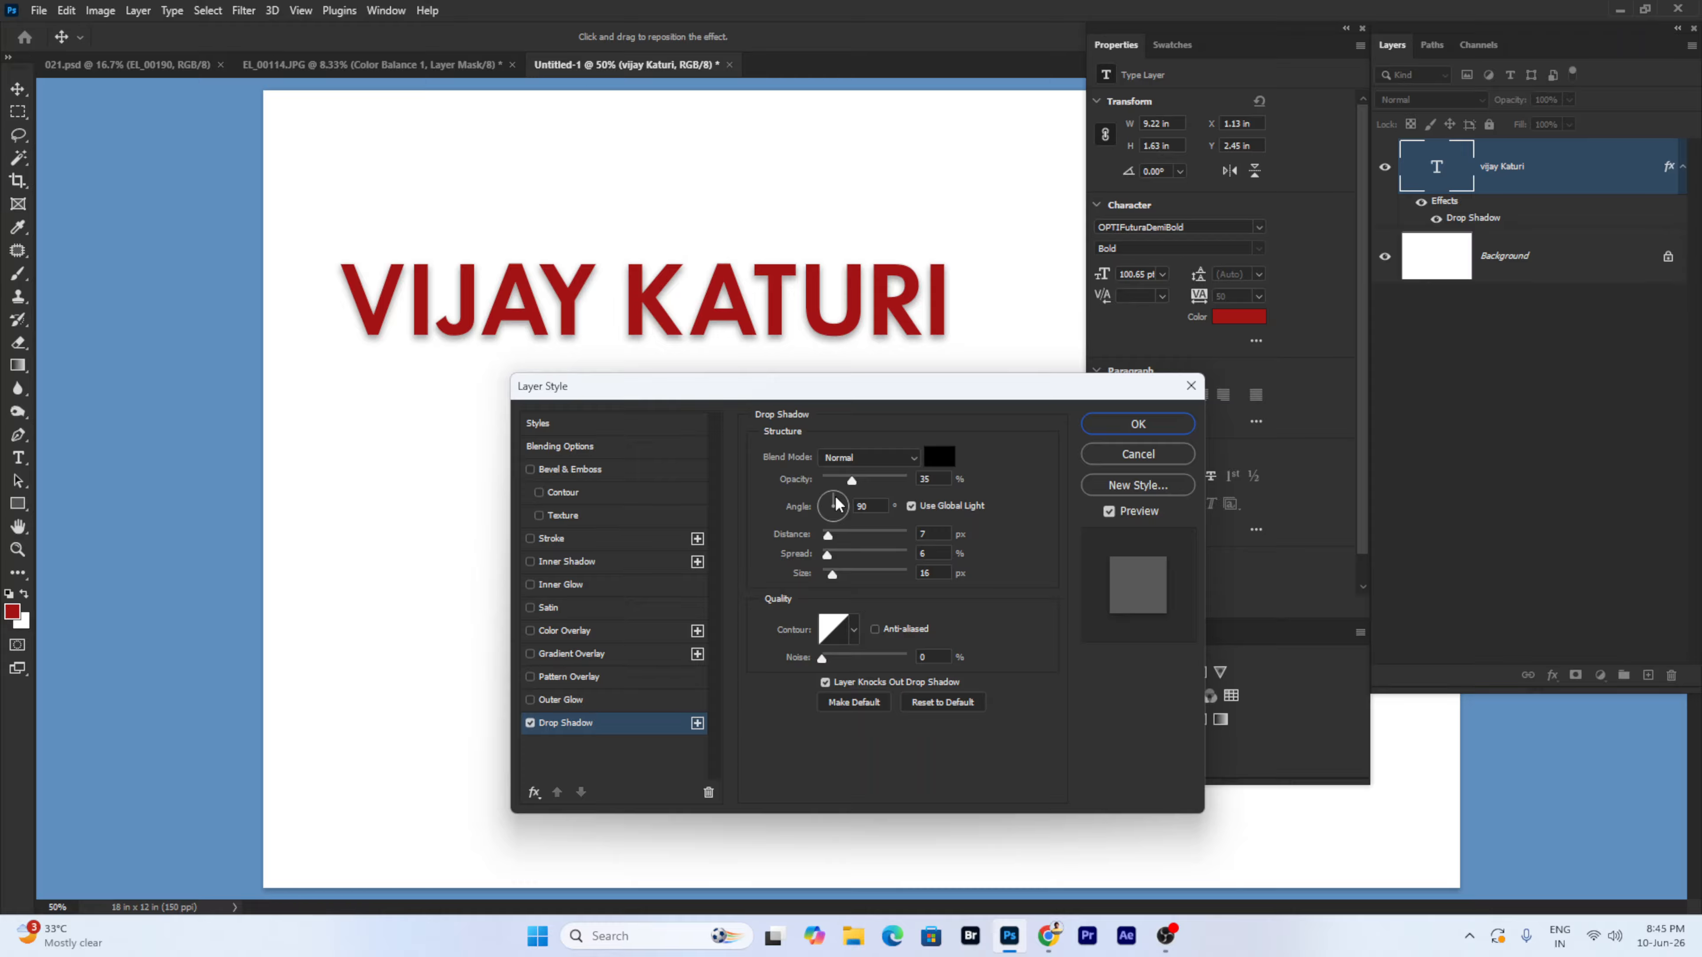
{"action": "left_click_drag", "start_coordinate": [407, 338], "coordinate": [410, 342]}
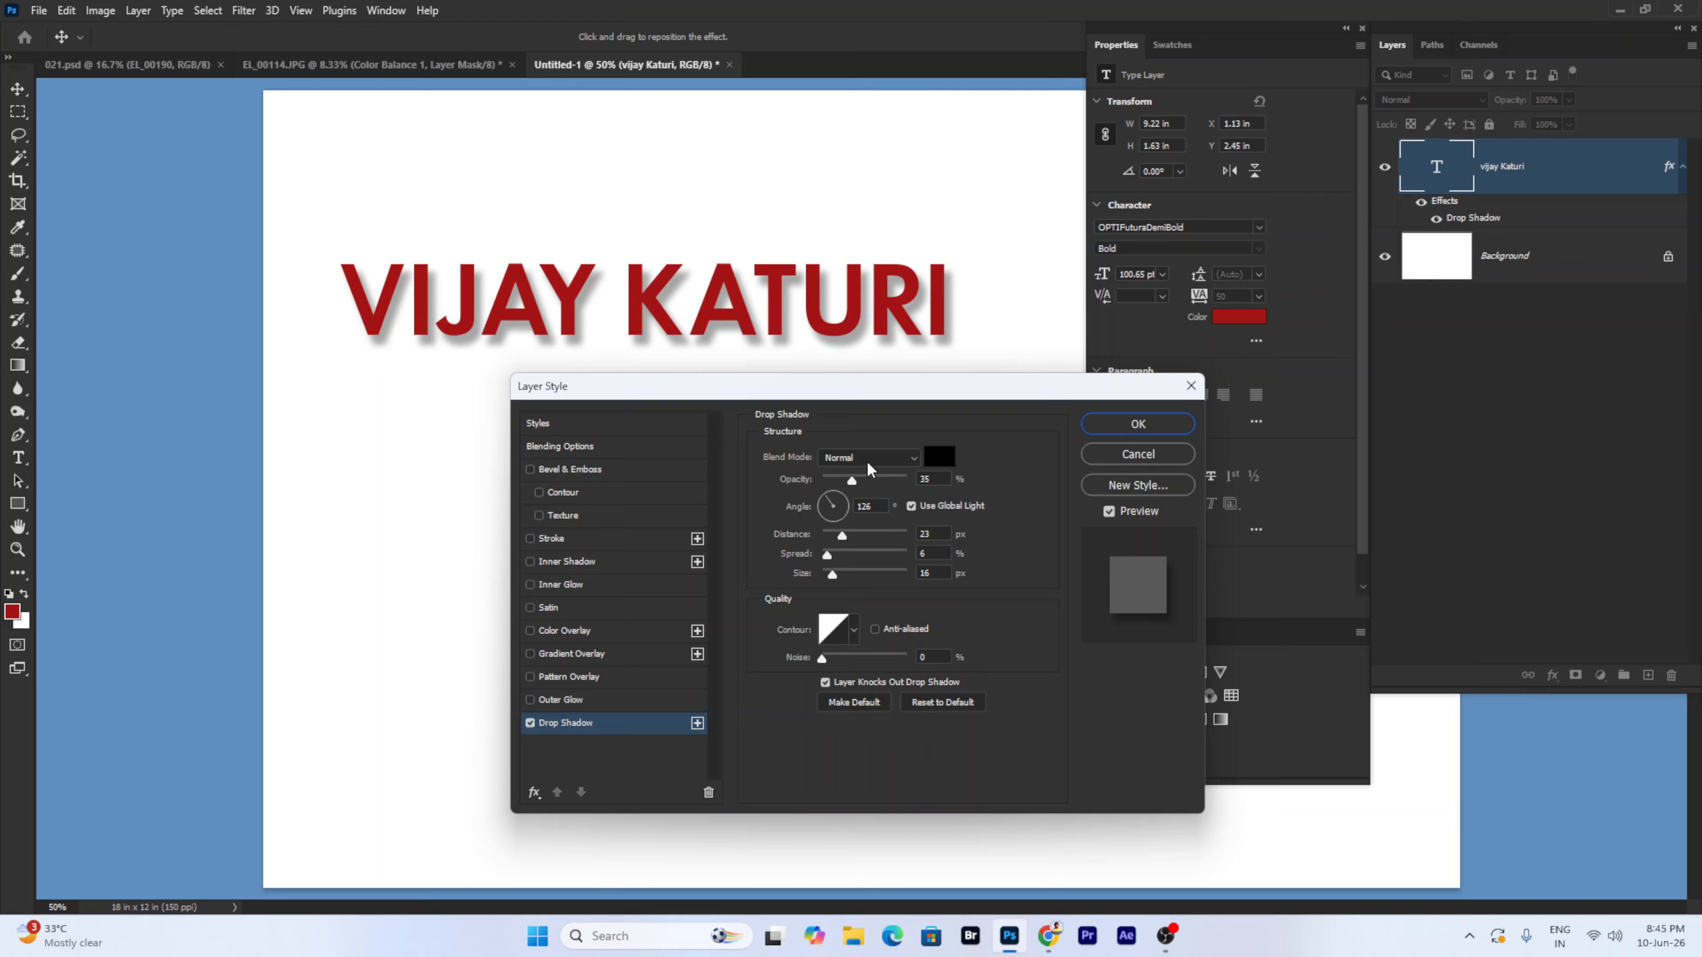
{"action": "left_click", "coordinate": [867, 461]}
{"action": "left_click", "coordinate": [867, 465]}
{"action": "left_click", "coordinate": [861, 458]}
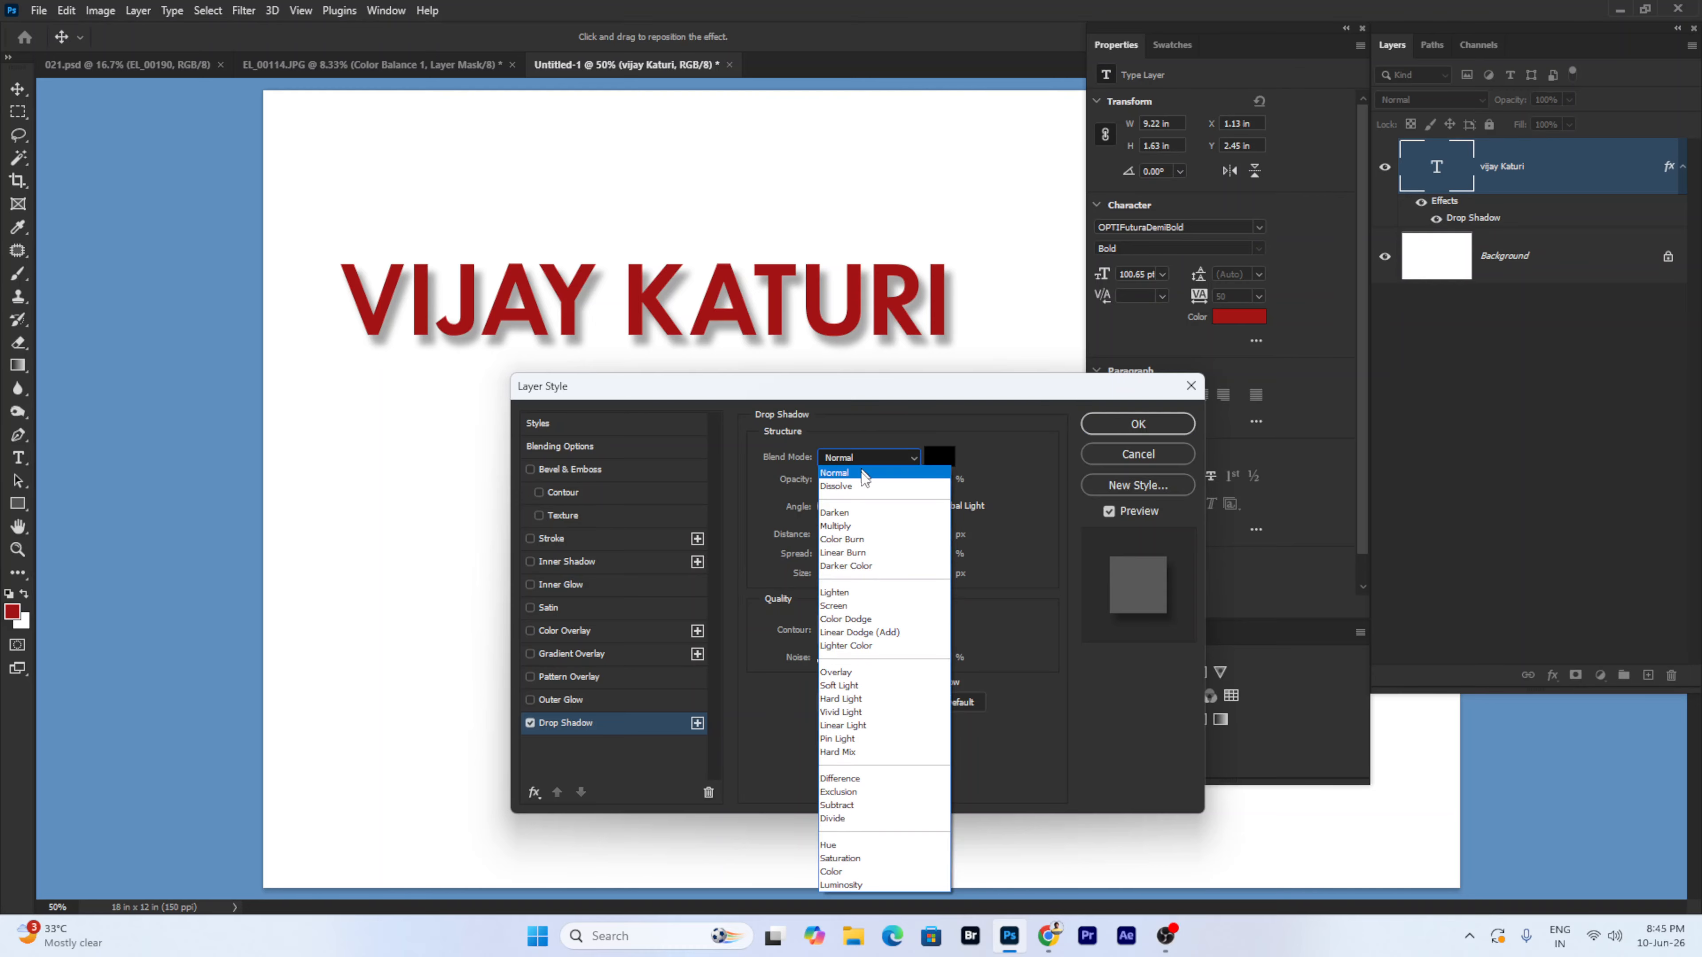
{"action": "left_click", "coordinate": [859, 526]}
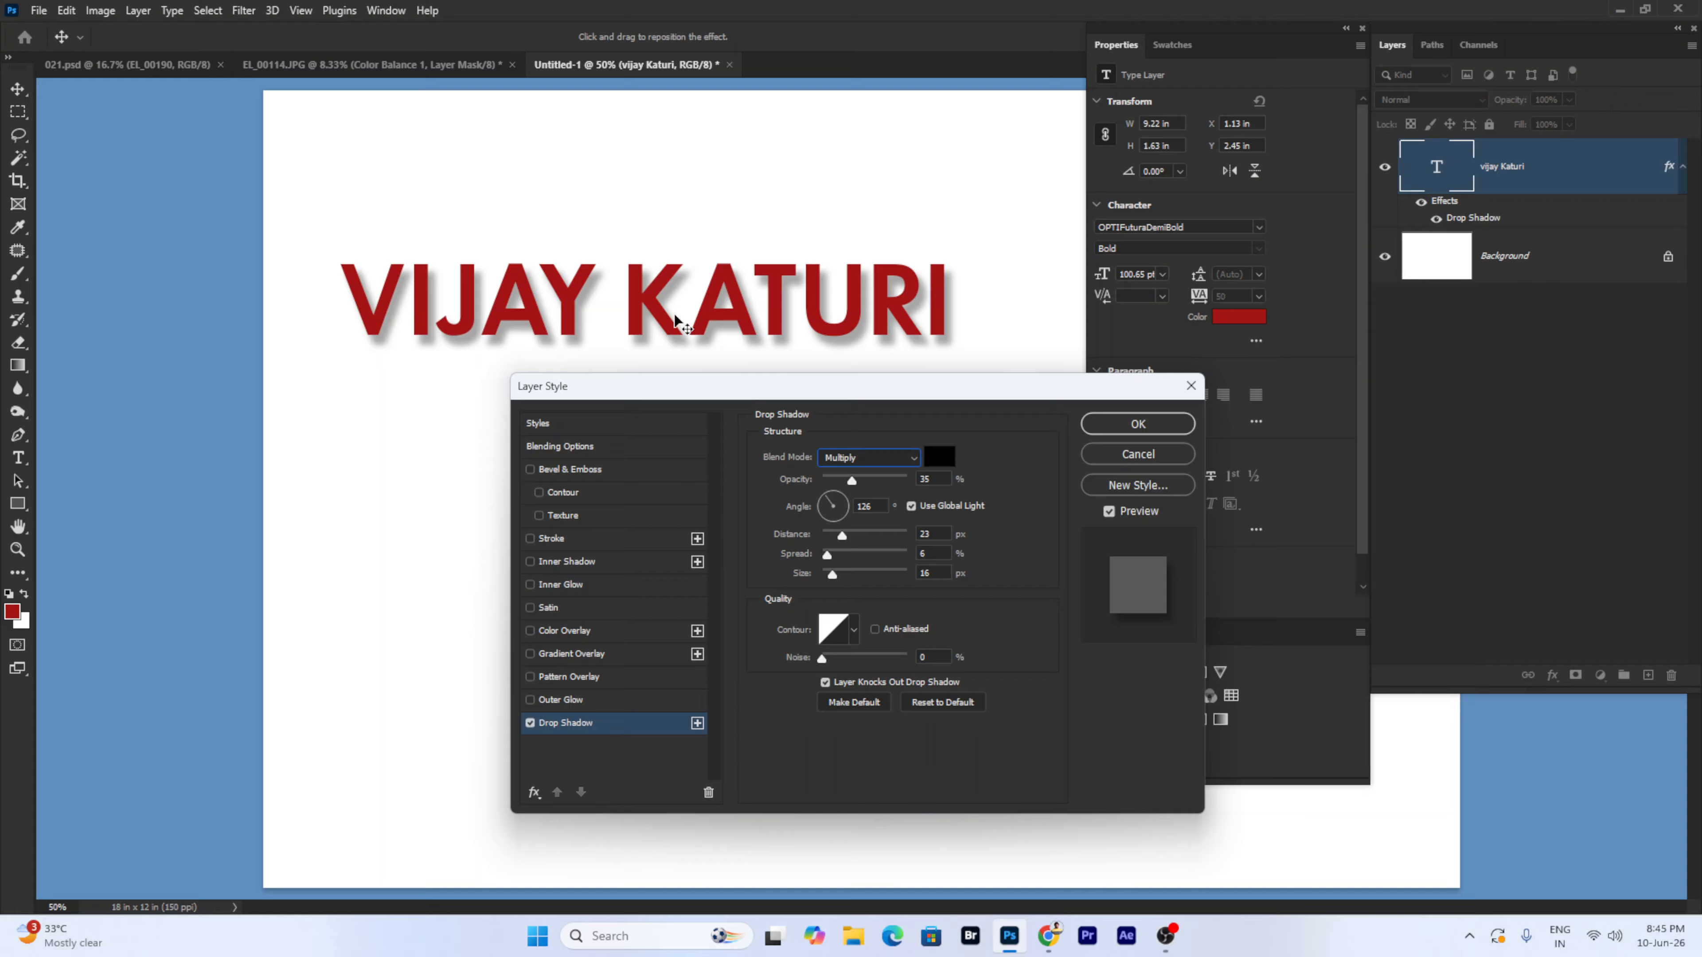
{"action": "left_click", "coordinate": [831, 456]}
{"action": "left_click", "coordinate": [844, 466]}
- Try red, blue and green shadow colours, then cancel to keep black
{"action": "left_click", "coordinate": [939, 458]}
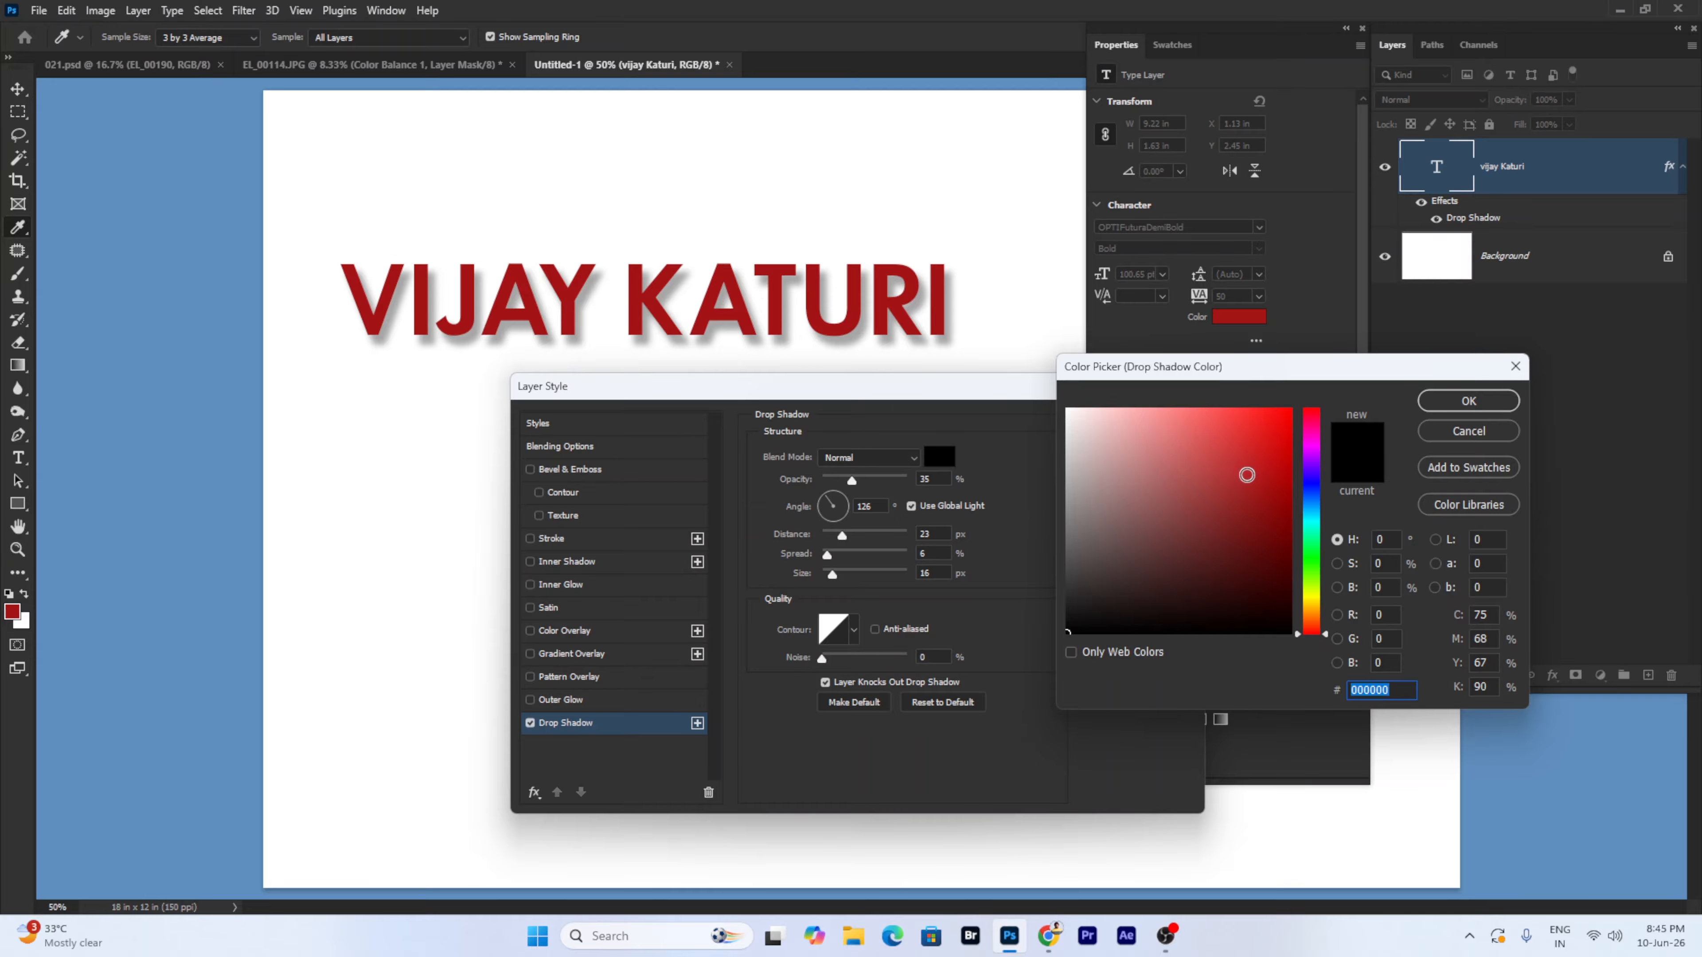
{"action": "left_click", "coordinate": [1246, 475]}
{"action": "left_click", "coordinate": [1312, 508]}
{"action": "left_click", "coordinate": [1311, 556]}
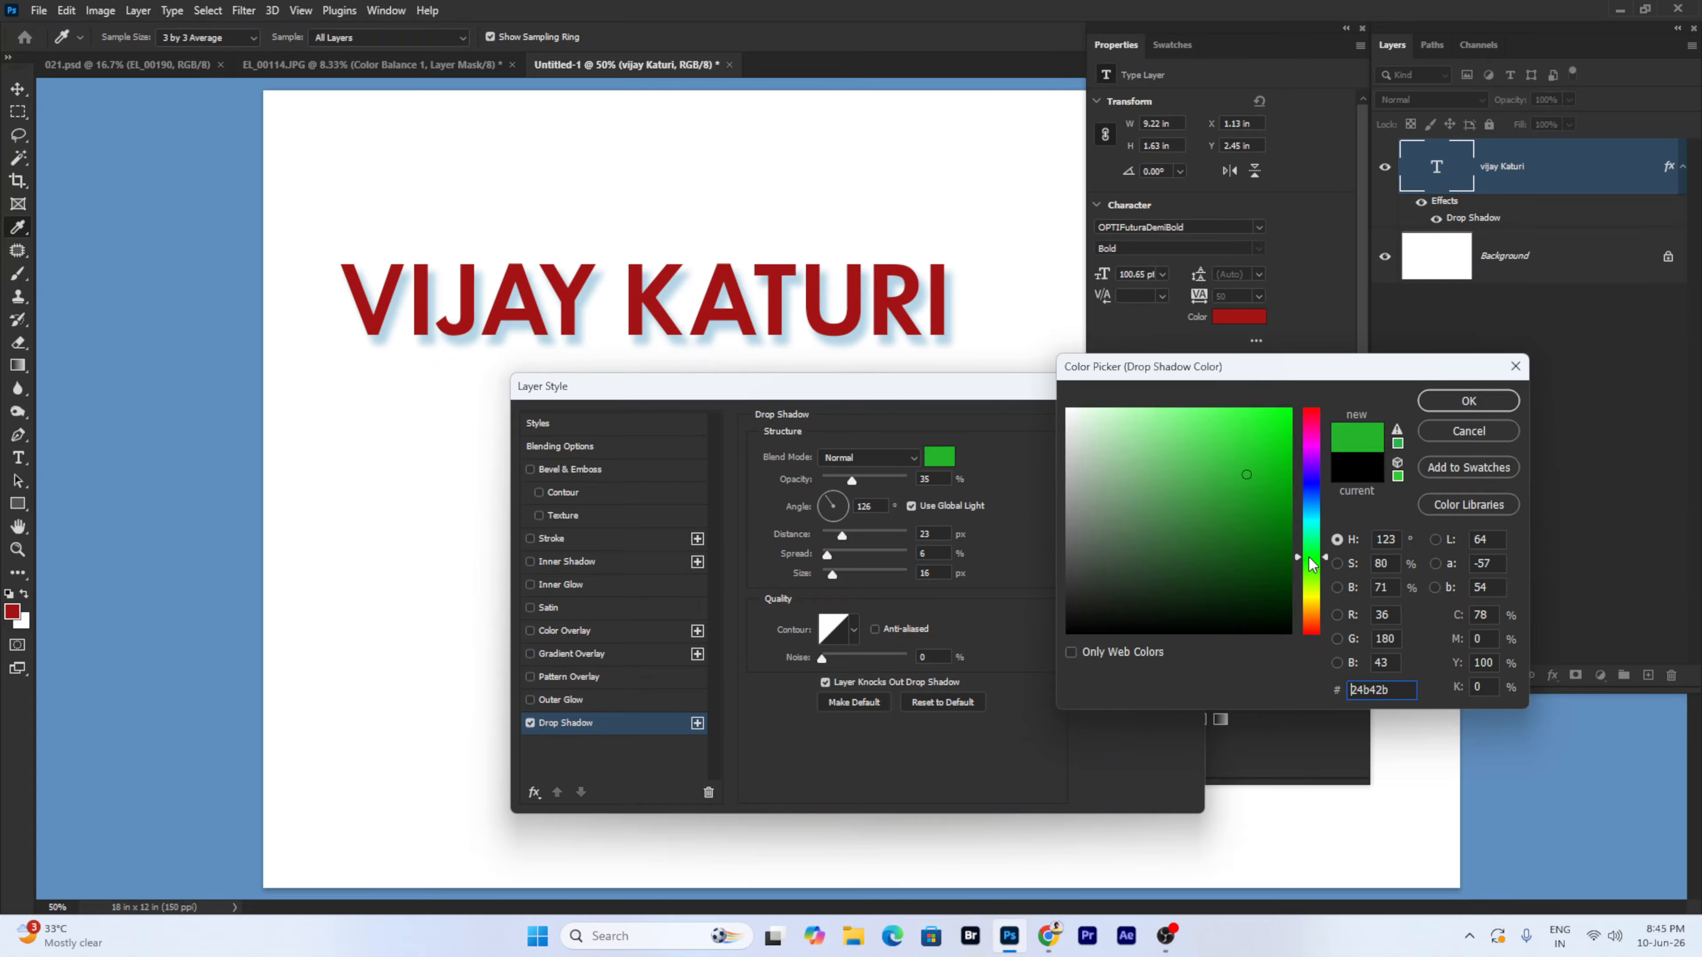
{"action": "left_click", "coordinate": [1312, 485]}
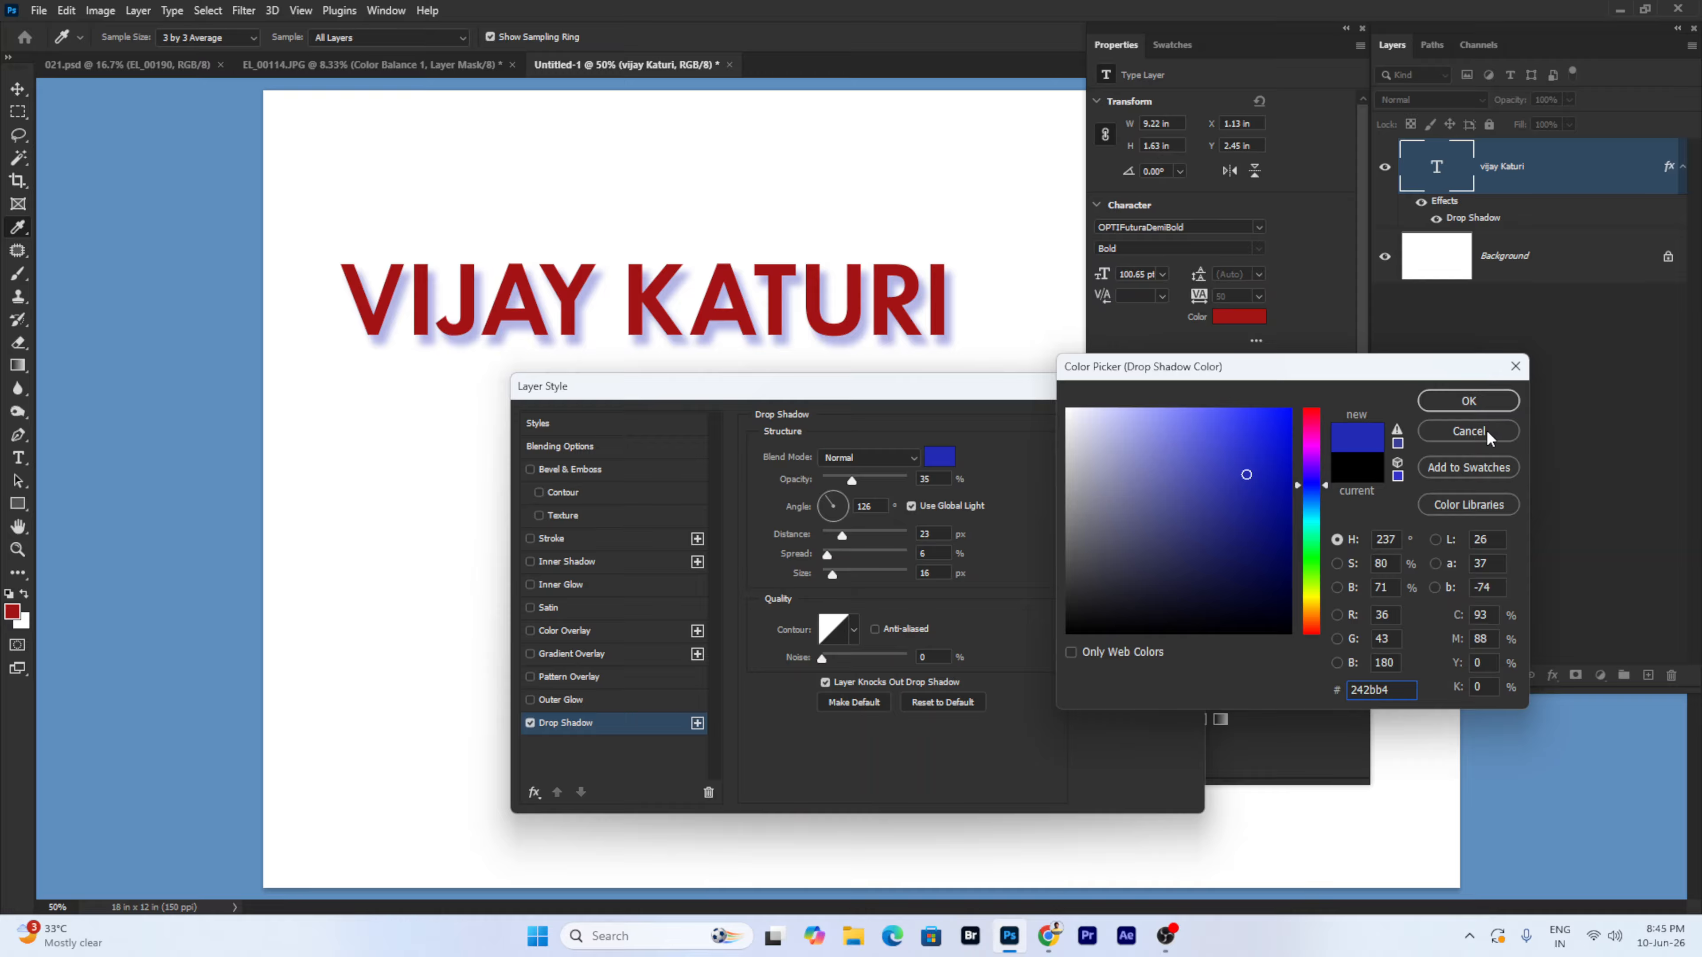
{"action": "left_click", "coordinate": [1485, 435]}
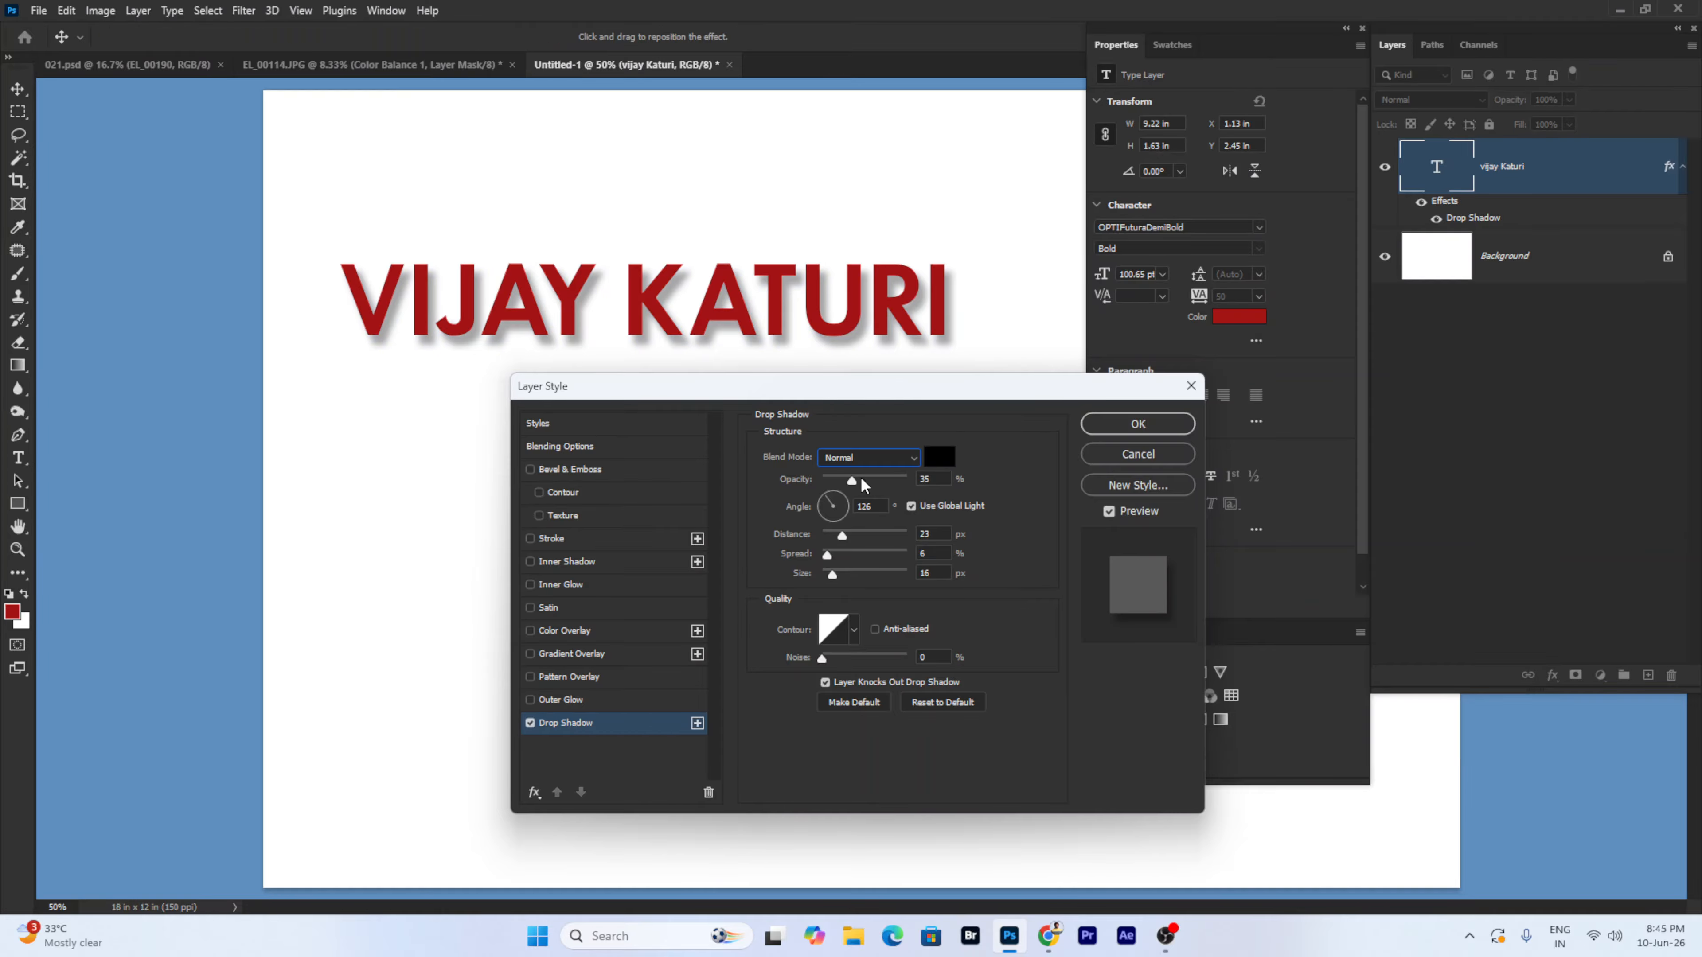
- Set the drop shadow to 47% opacity, 105° angle and 15% spread
{"action": "mouse_move", "coordinate": [860, 477]}
{"action": "left_mouse_down"}
{"action": "mouse_move", "coordinate": [984, 477]}
{"action": "mouse_move", "coordinate": [863, 478]}
{"action": "mouse_move", "coordinate": [846, 482]}
{"action": "mouse_move", "coordinate": [847, 514]}
{"action": "mouse_move", "coordinate": [833, 495]}
{"action": "left_mouse_up"}
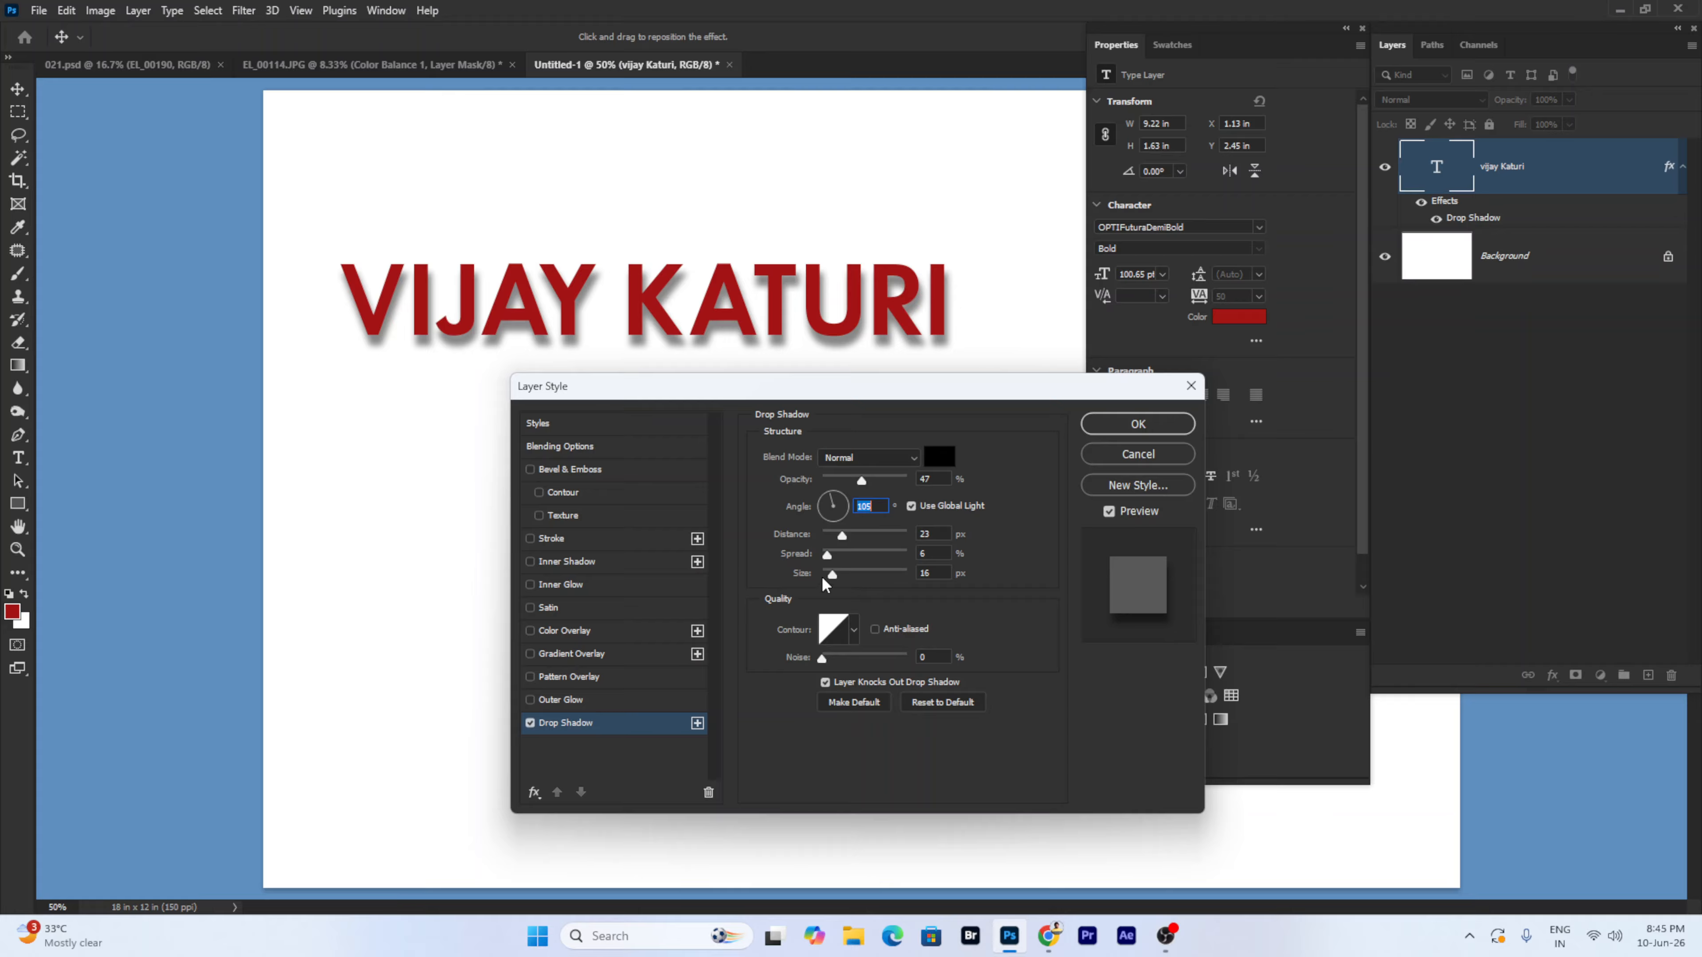
{"action": "mouse_move", "coordinate": [832, 574]}
{"action": "left_mouse_down"}
{"action": "mouse_move", "coordinate": [855, 574]}
{"action": "mouse_move", "coordinate": [833, 574]}
{"action": "mouse_move", "coordinate": [858, 553]}
{"action": "mouse_move", "coordinate": [830, 573]}
{"action": "left_mouse_up"}
{"action": "left_click", "coordinate": [843, 553]}
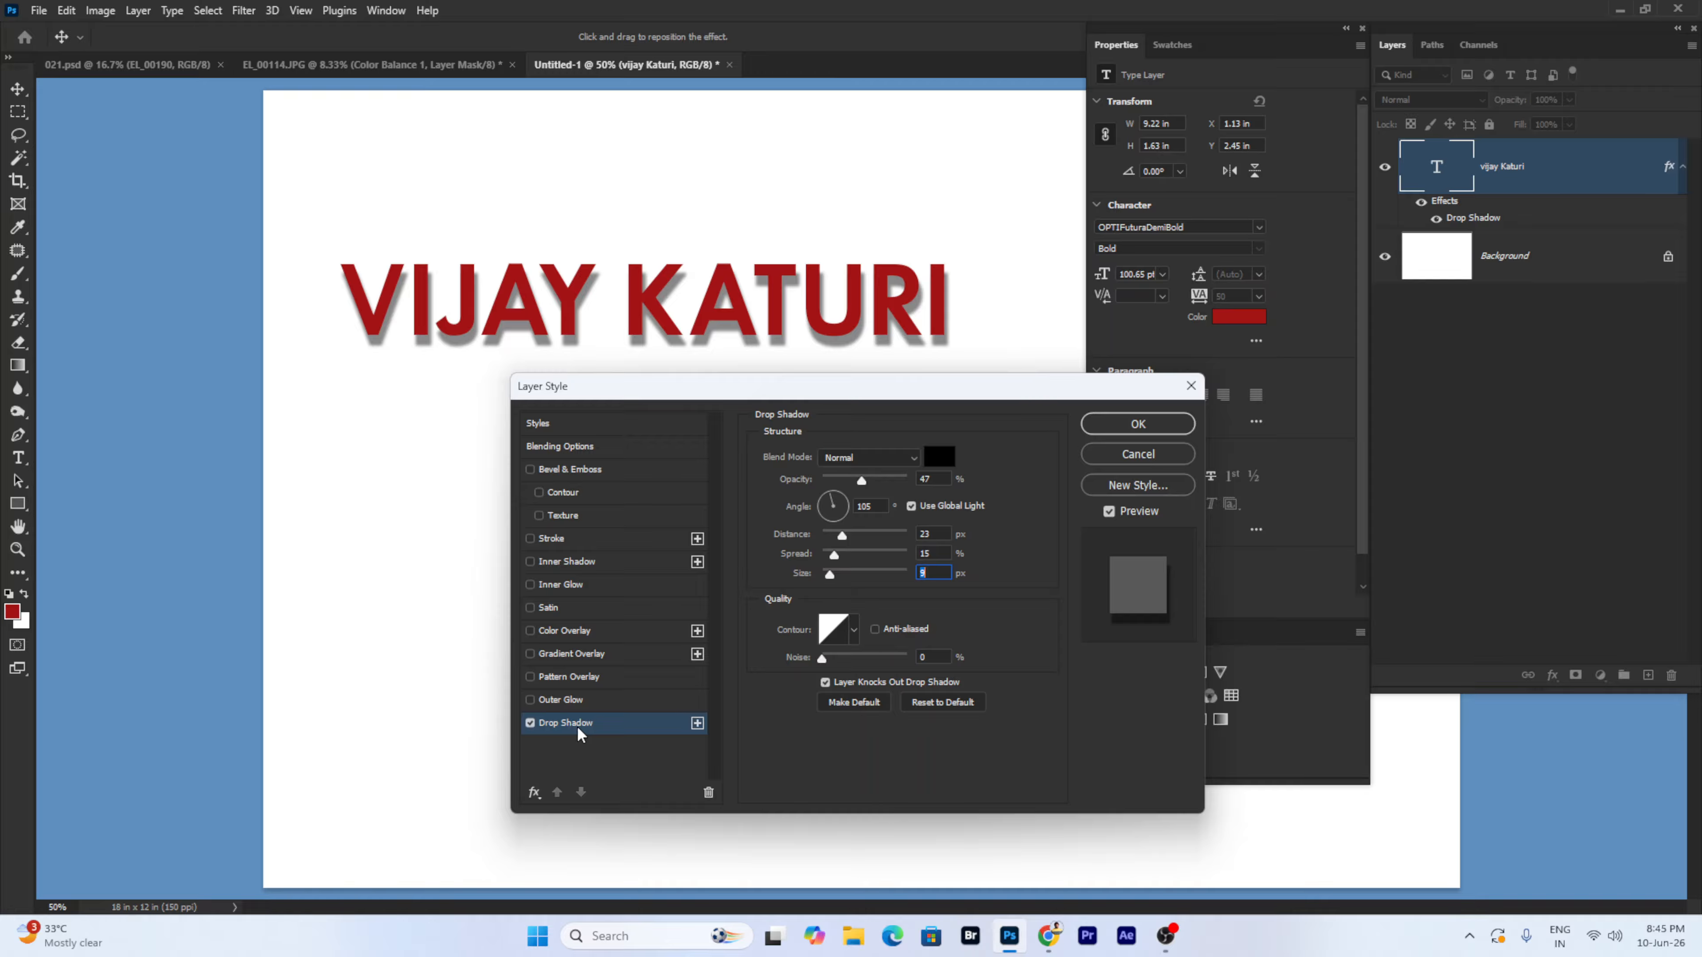
- Keep the drop shadow on and add a green Outer Glow in Normal blend mode
{"action": "left_click", "coordinate": [528, 724]}
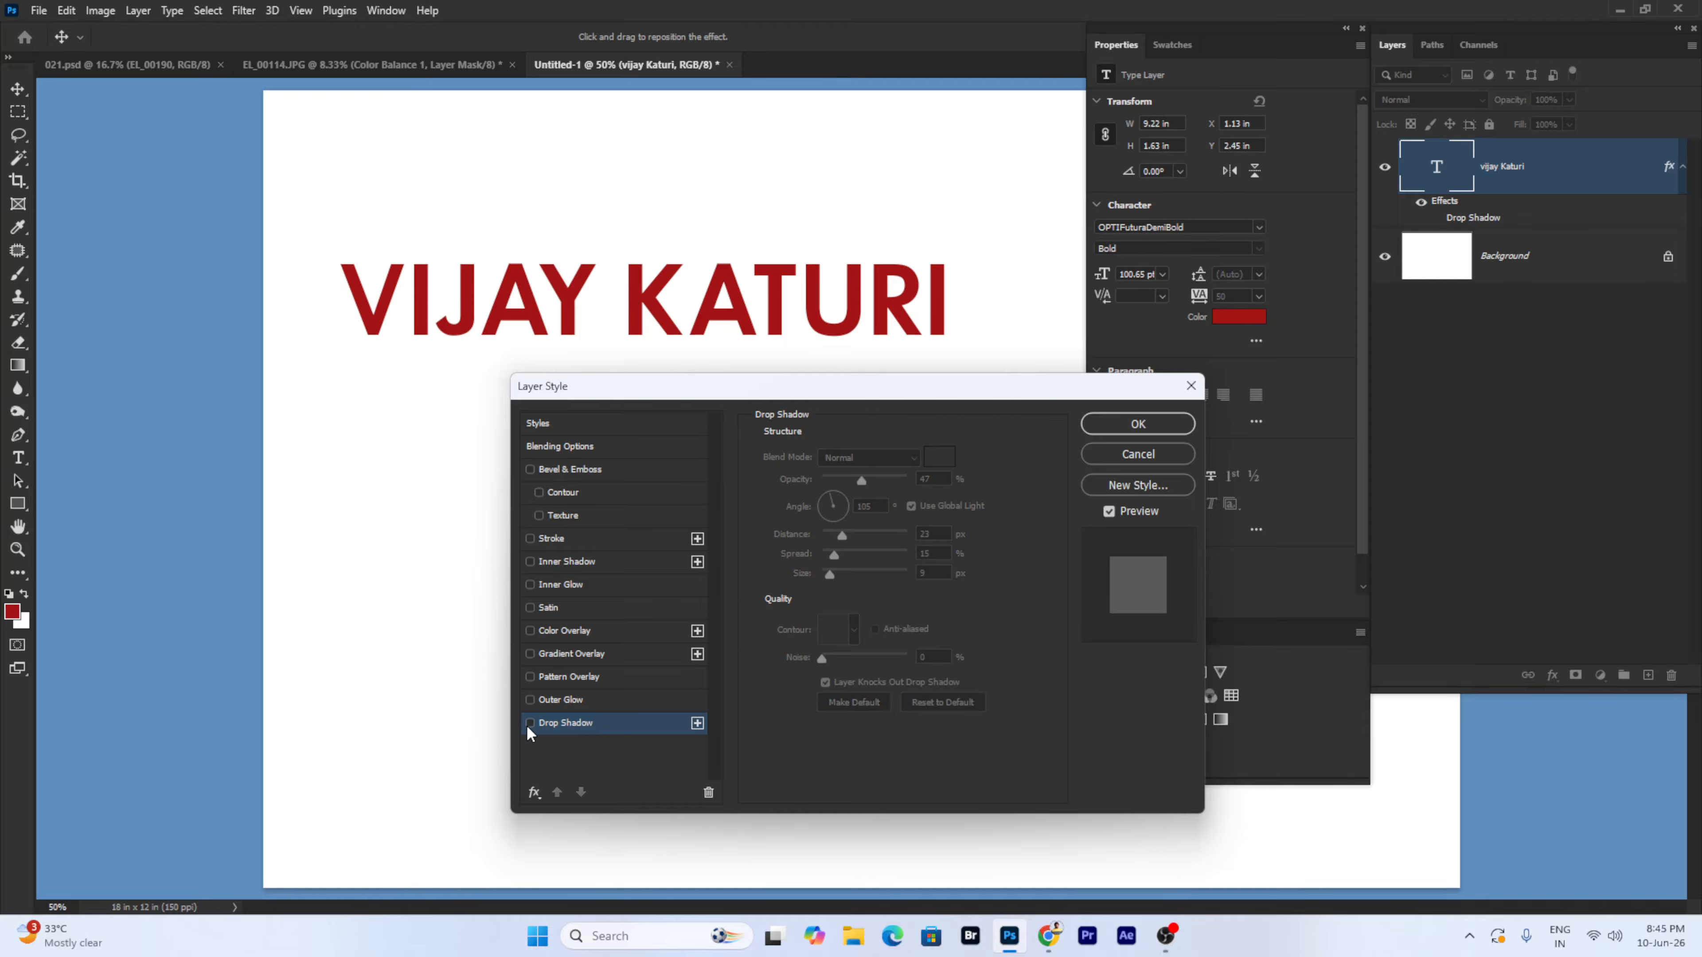
{"action": "left_click", "coordinate": [527, 724]}
{"action": "left_click", "coordinate": [588, 703]}
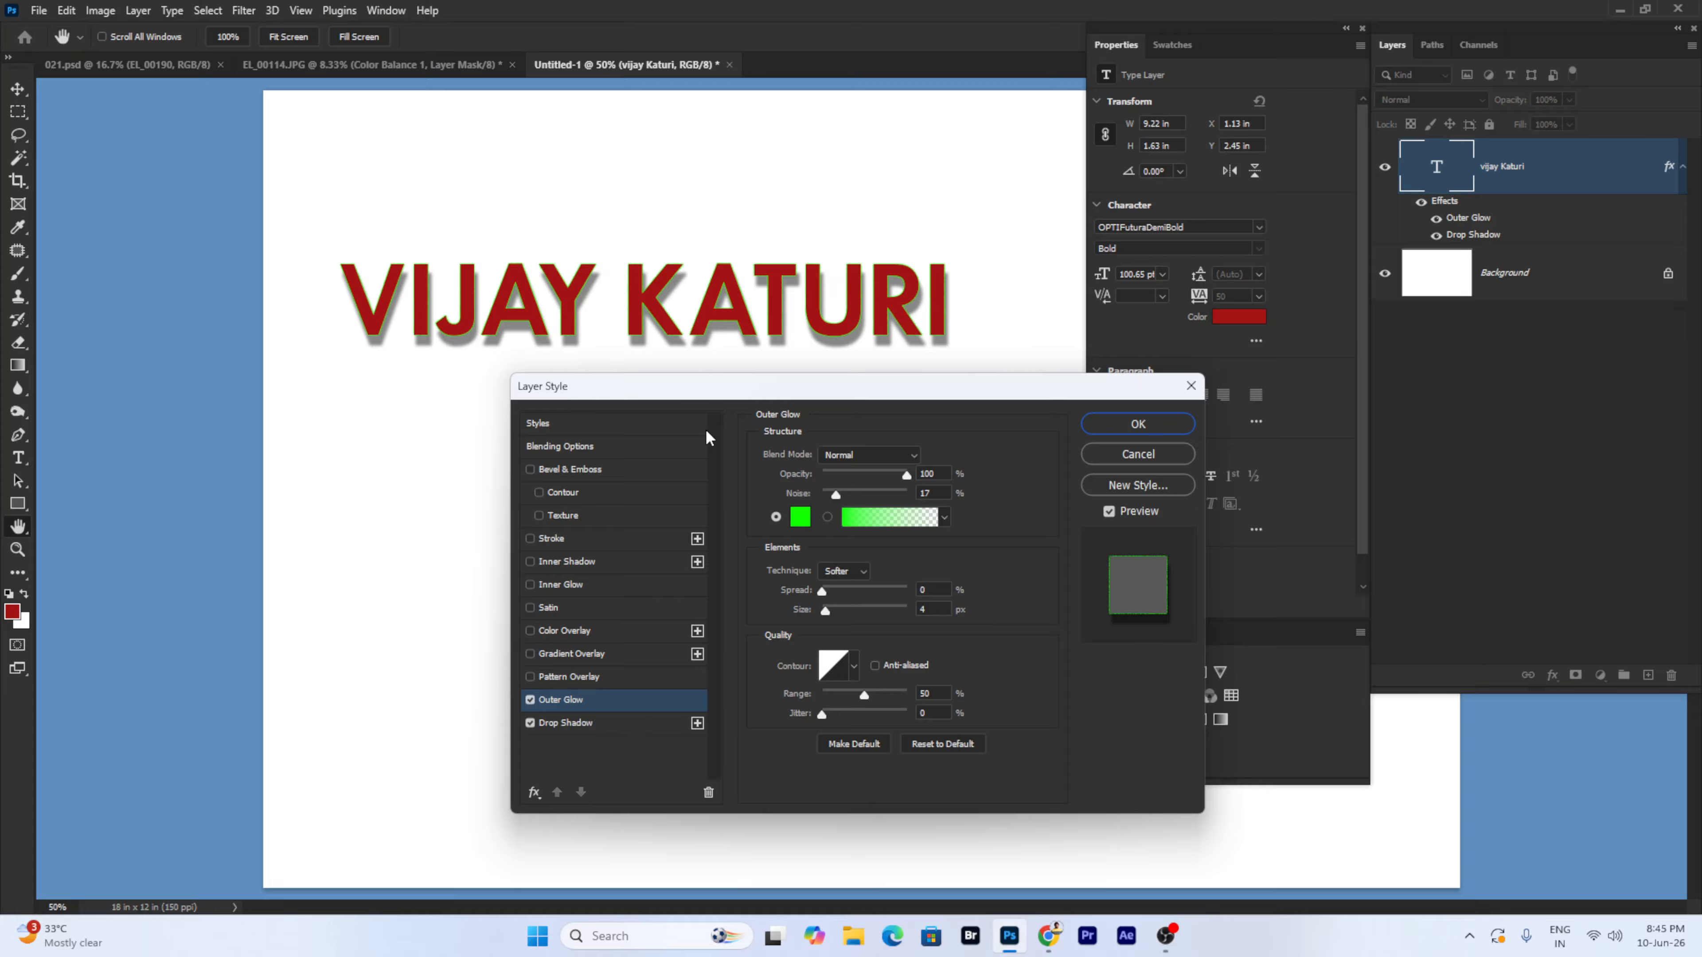
{"action": "left_click", "coordinate": [859, 459]}
{"action": "left_click", "coordinate": [859, 469]}
- At 100% zoom, set the Outer Glow to Noise 63%, Spread 27%, Size 18 px, then disable it
{"action": "right_click", "coordinate": [655, 338]}
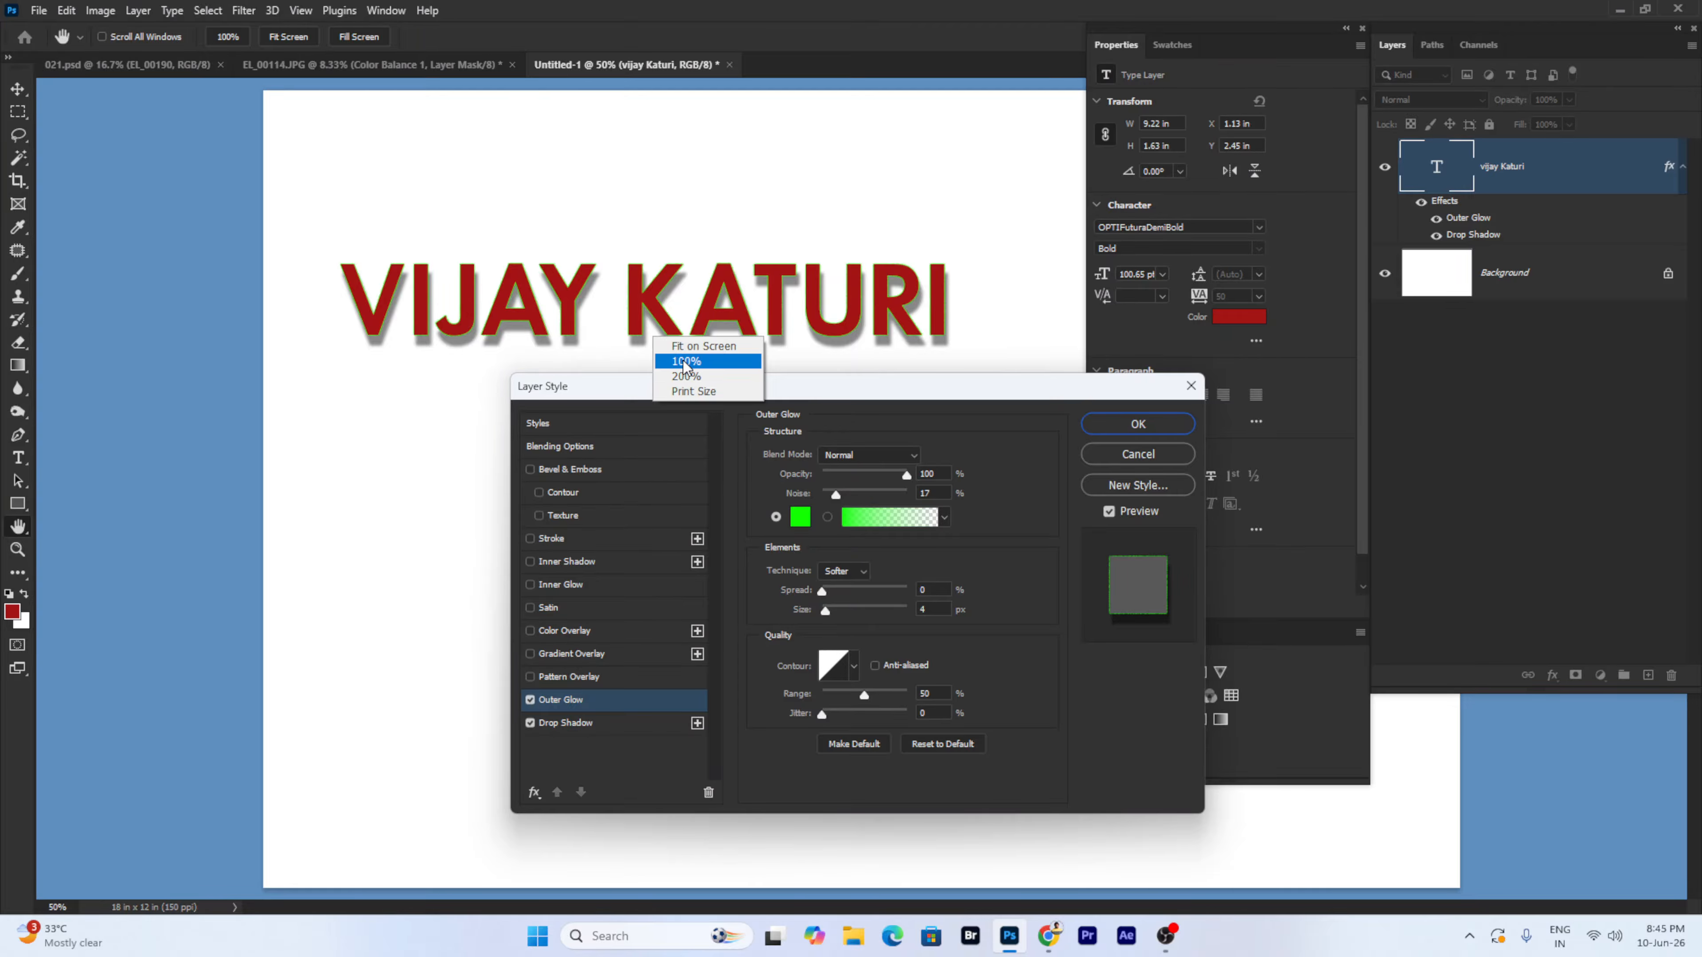
{"action": "left_click", "coordinate": [686, 361]}
{"action": "left_click_drag", "start_coordinate": [699, 246], "coordinate": [847, 296]}
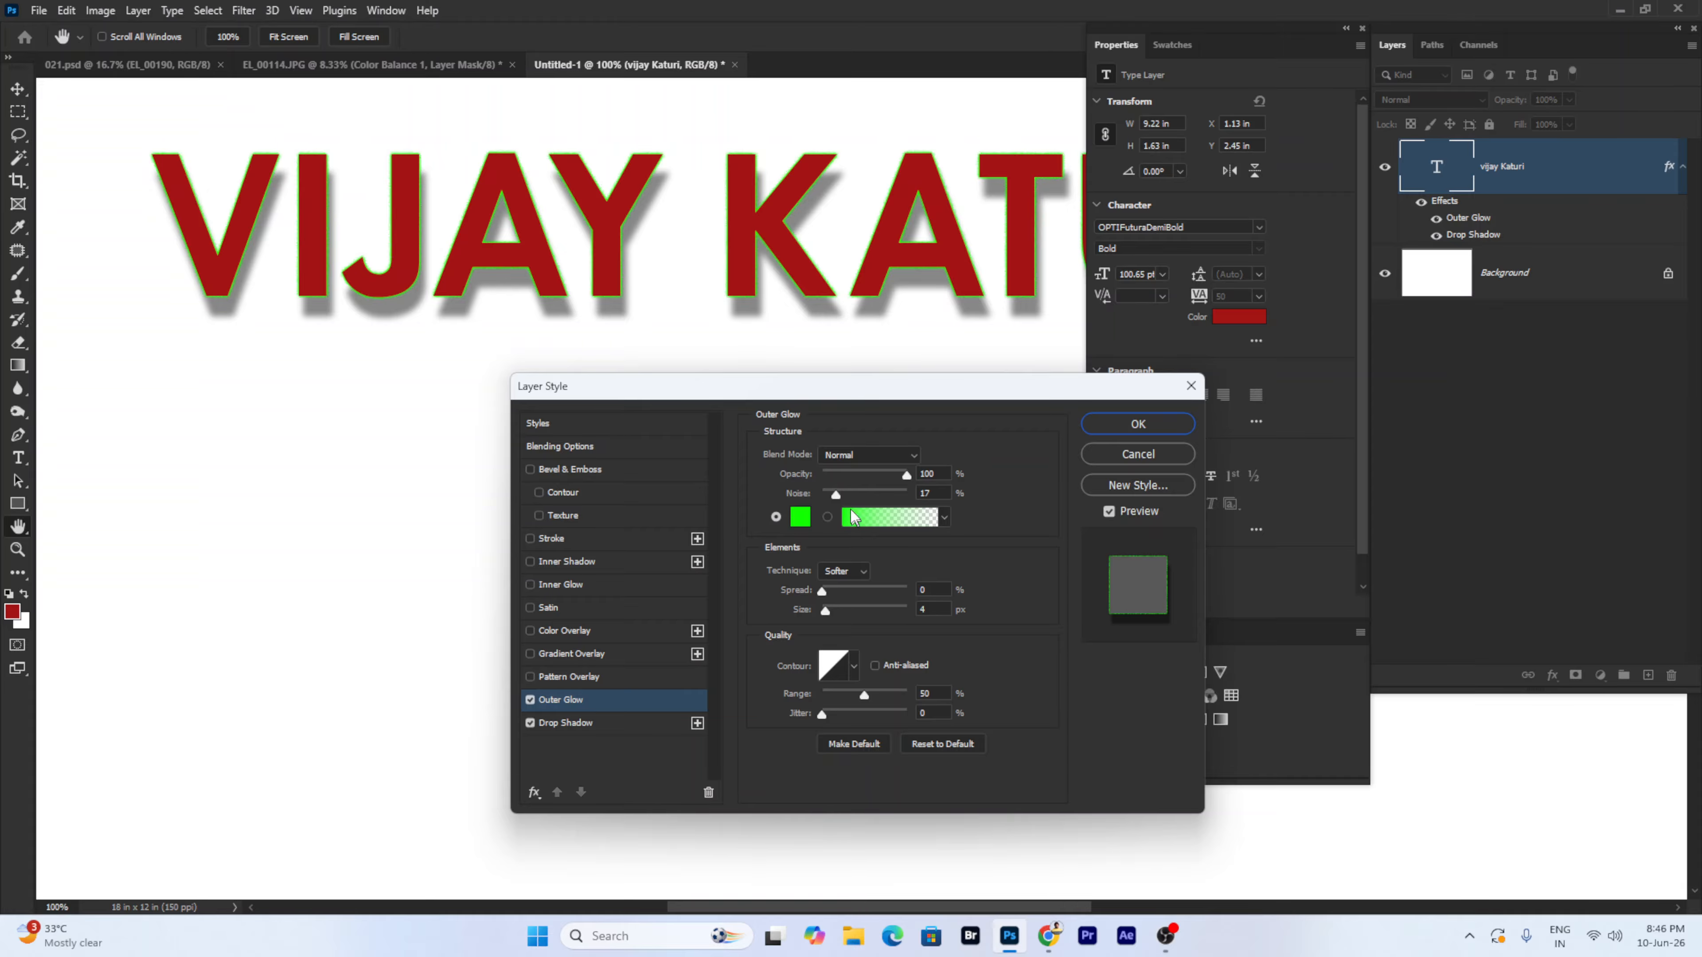
{"action": "left_click_drag", "start_coordinate": [850, 494], "coordinate": [875, 495]}
{"action": "left_click_drag", "start_coordinate": [841, 590], "coordinate": [834, 606]}
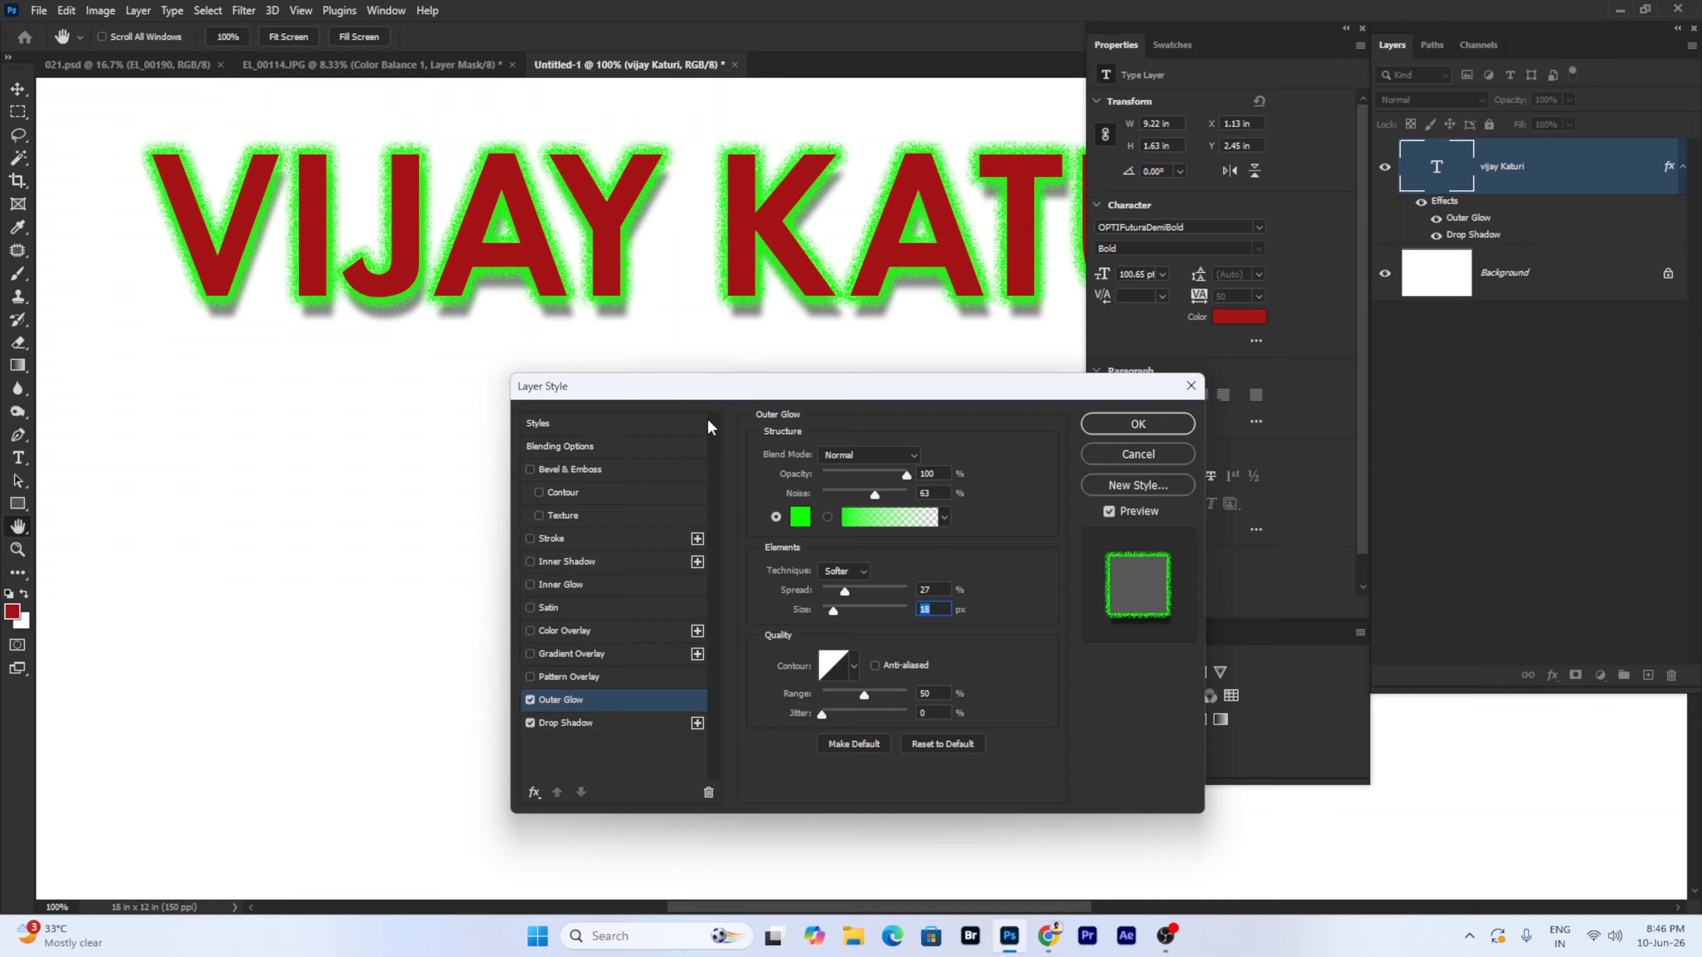
{"action": "left_click", "coordinate": [530, 701]}
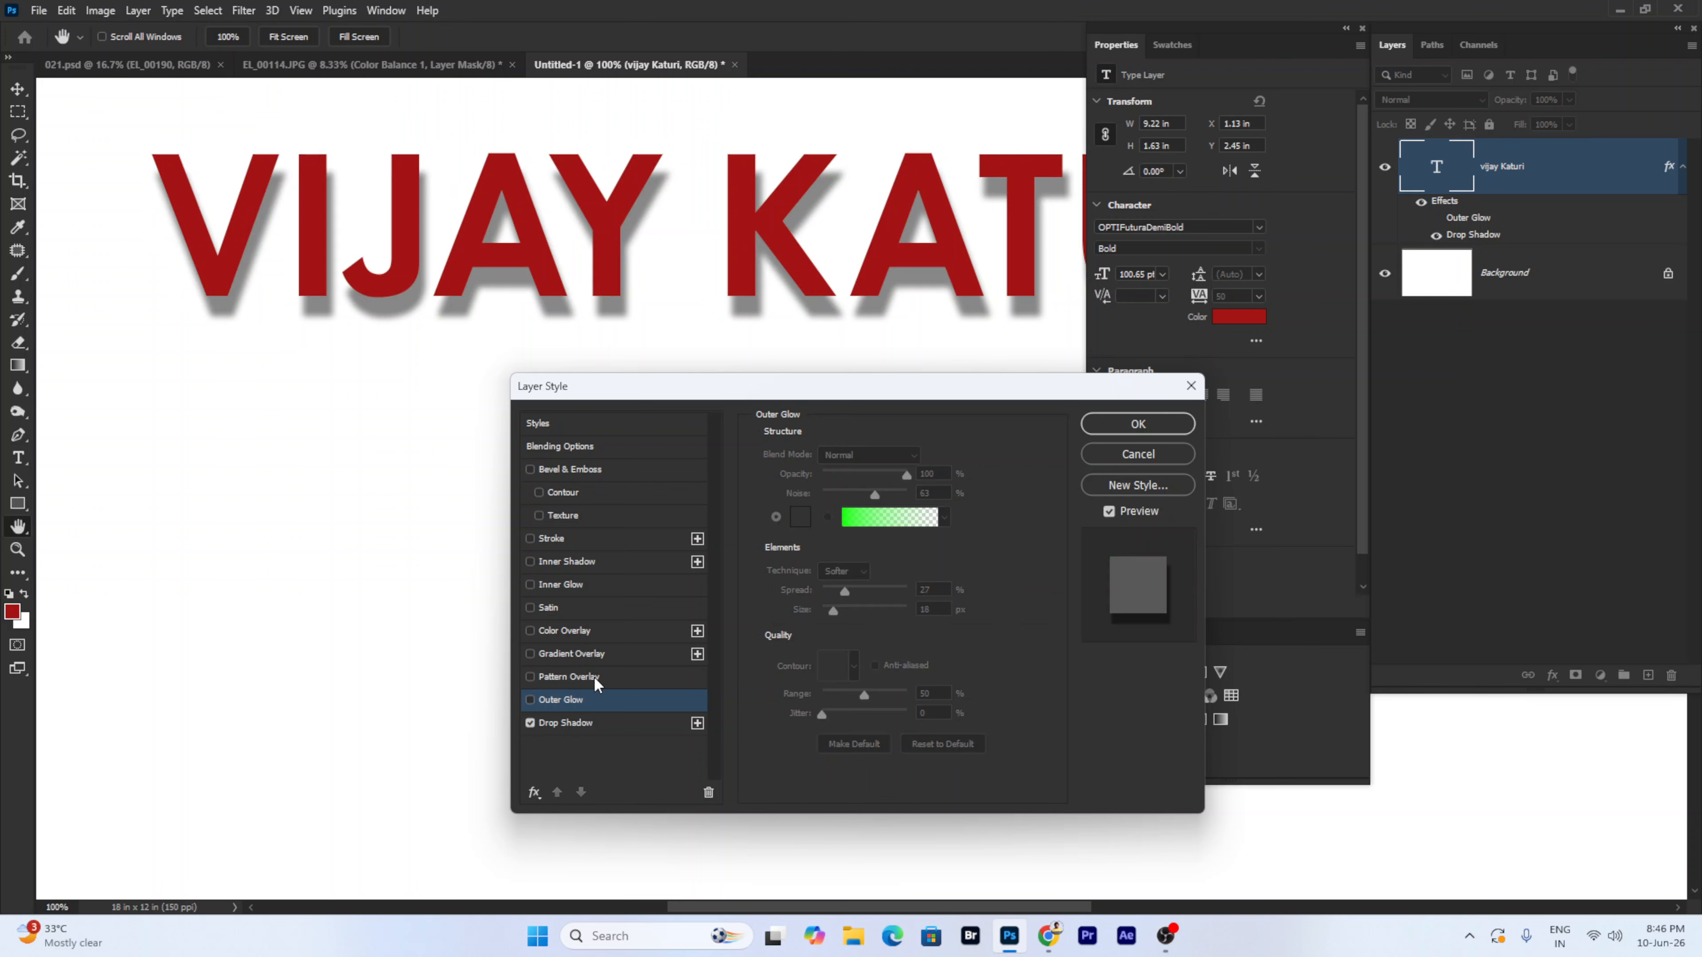
- Add a Gradient Overlay and try several purple presets, ending on Purple_03
{"action": "left_click", "coordinate": [598, 652]}
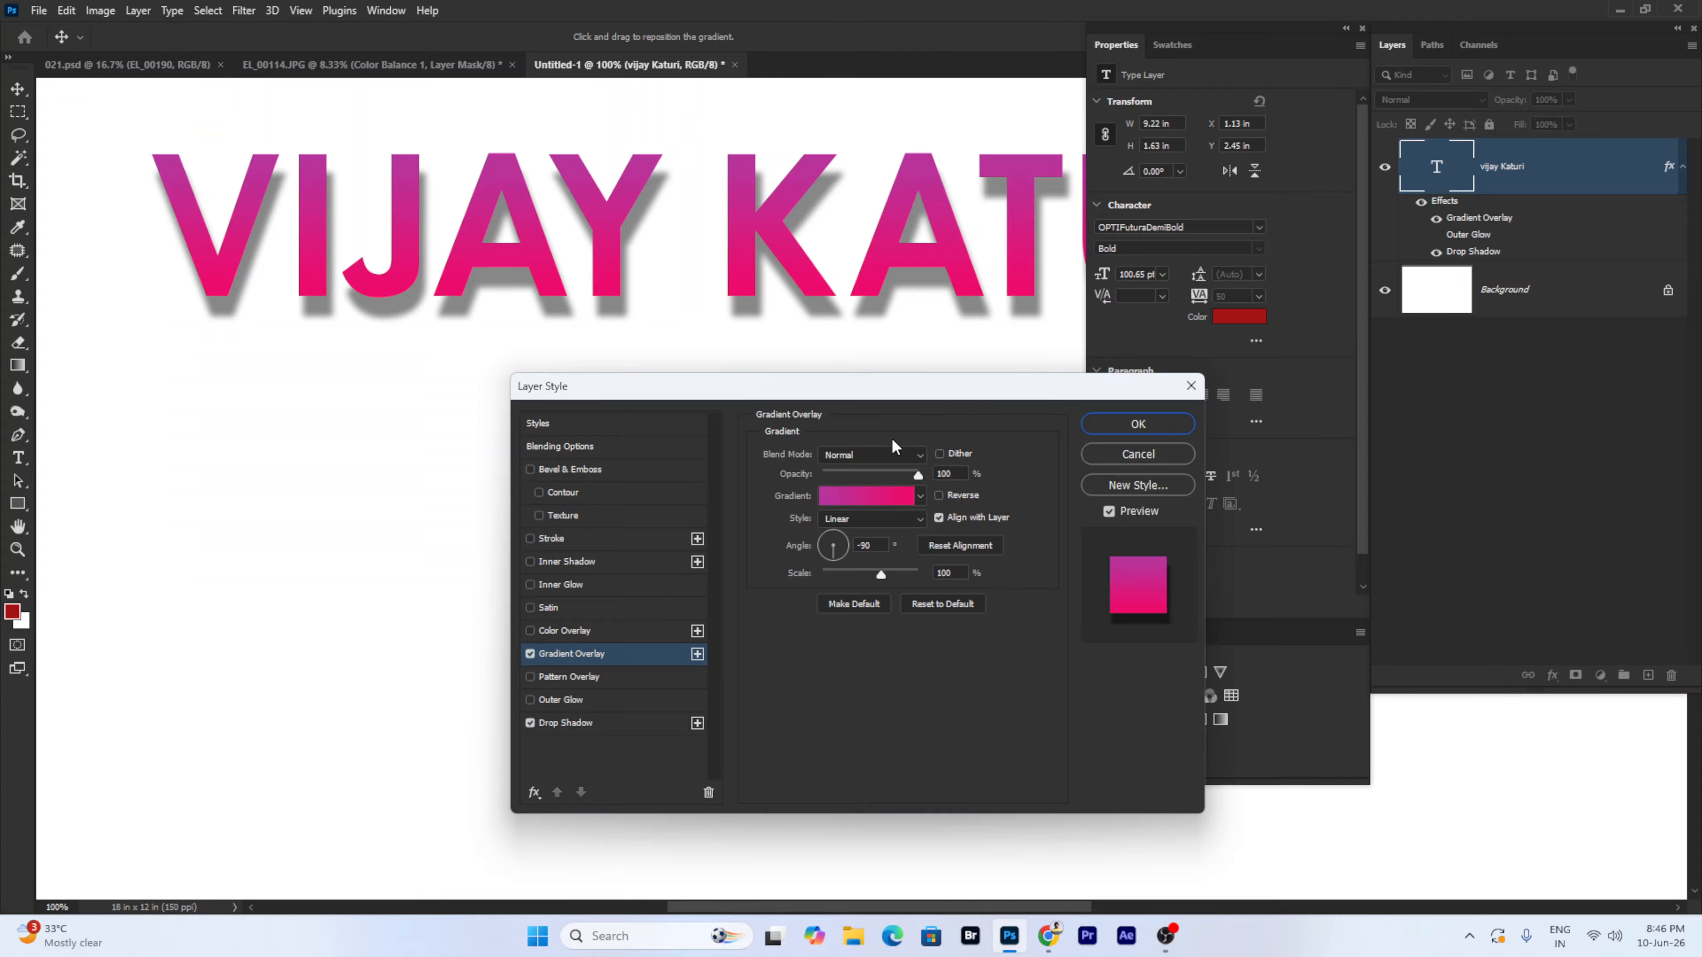
{"action": "left_click_drag", "start_coordinate": [883, 394], "coordinate": [953, 388]}
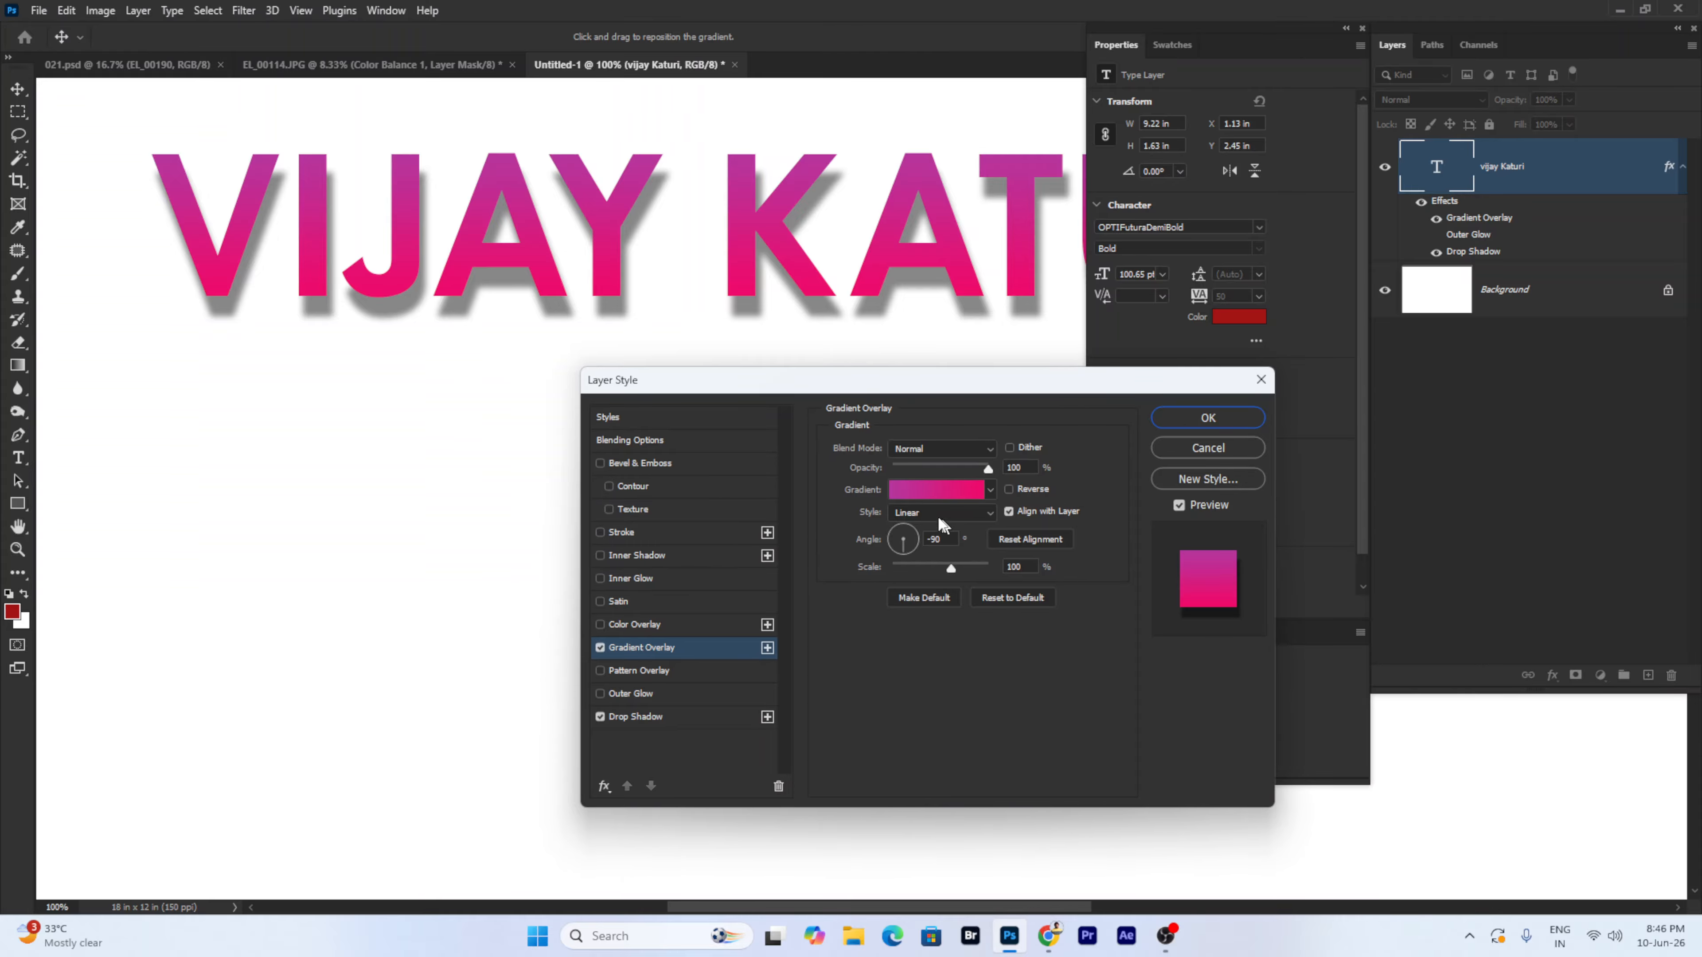
{"action": "left_click", "coordinate": [935, 491]}
{"action": "left_click", "coordinate": [1054, 439]}
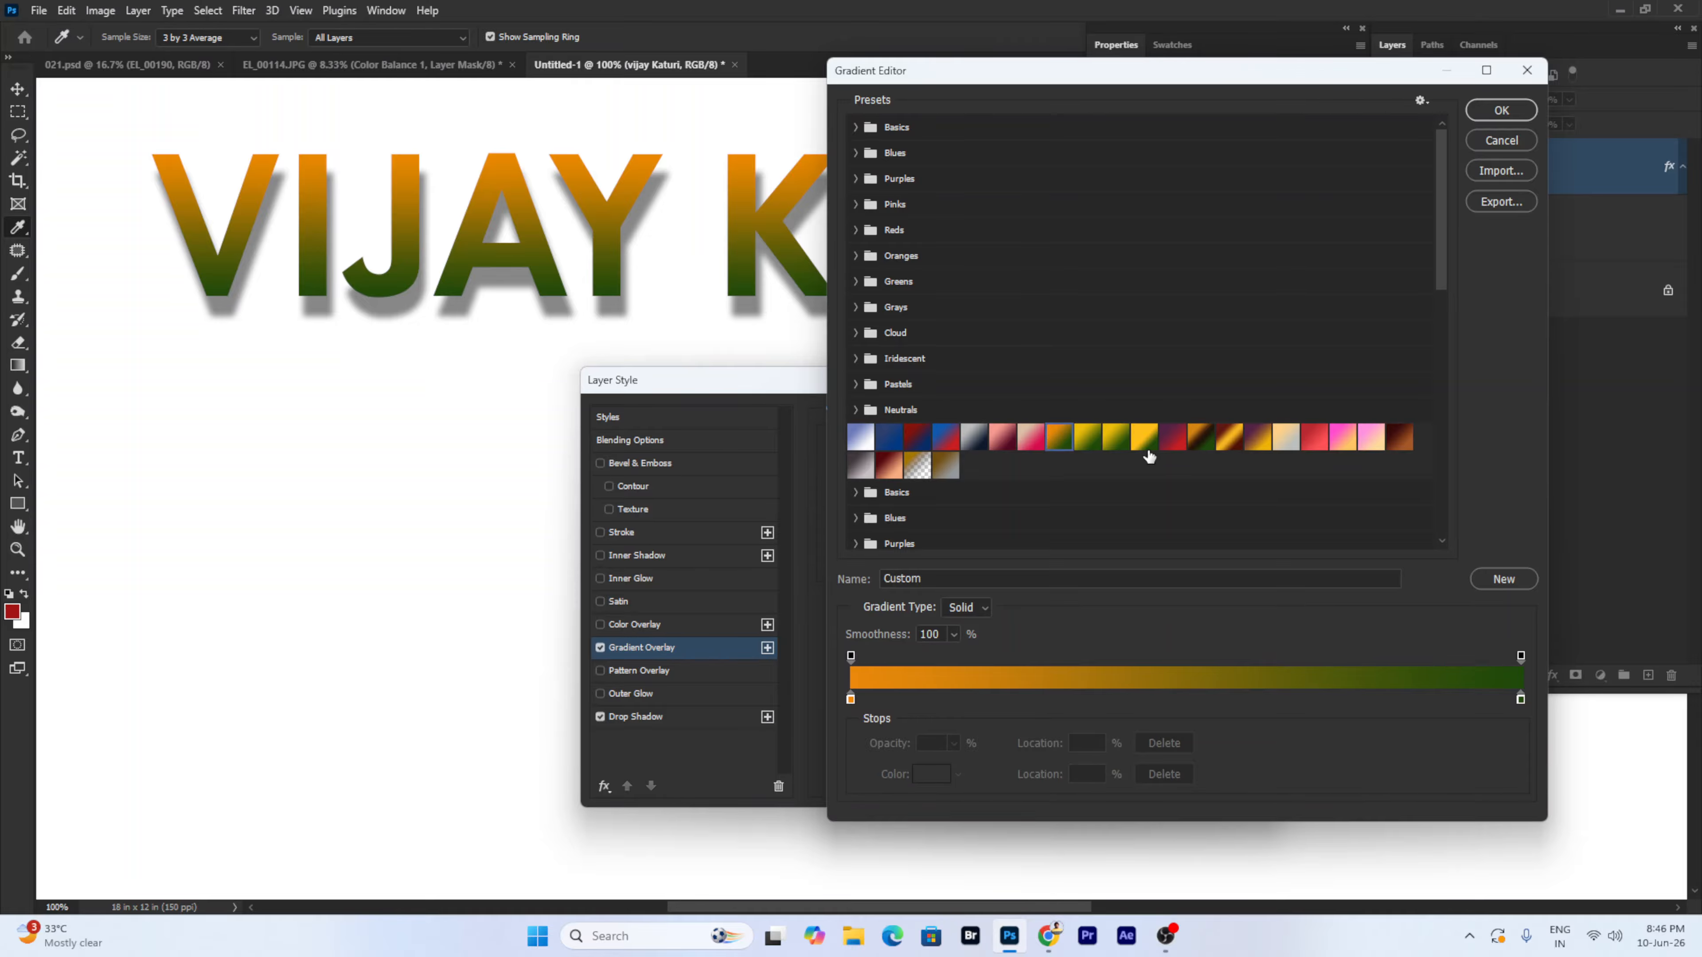
{"action": "left_click", "coordinate": [855, 179]}
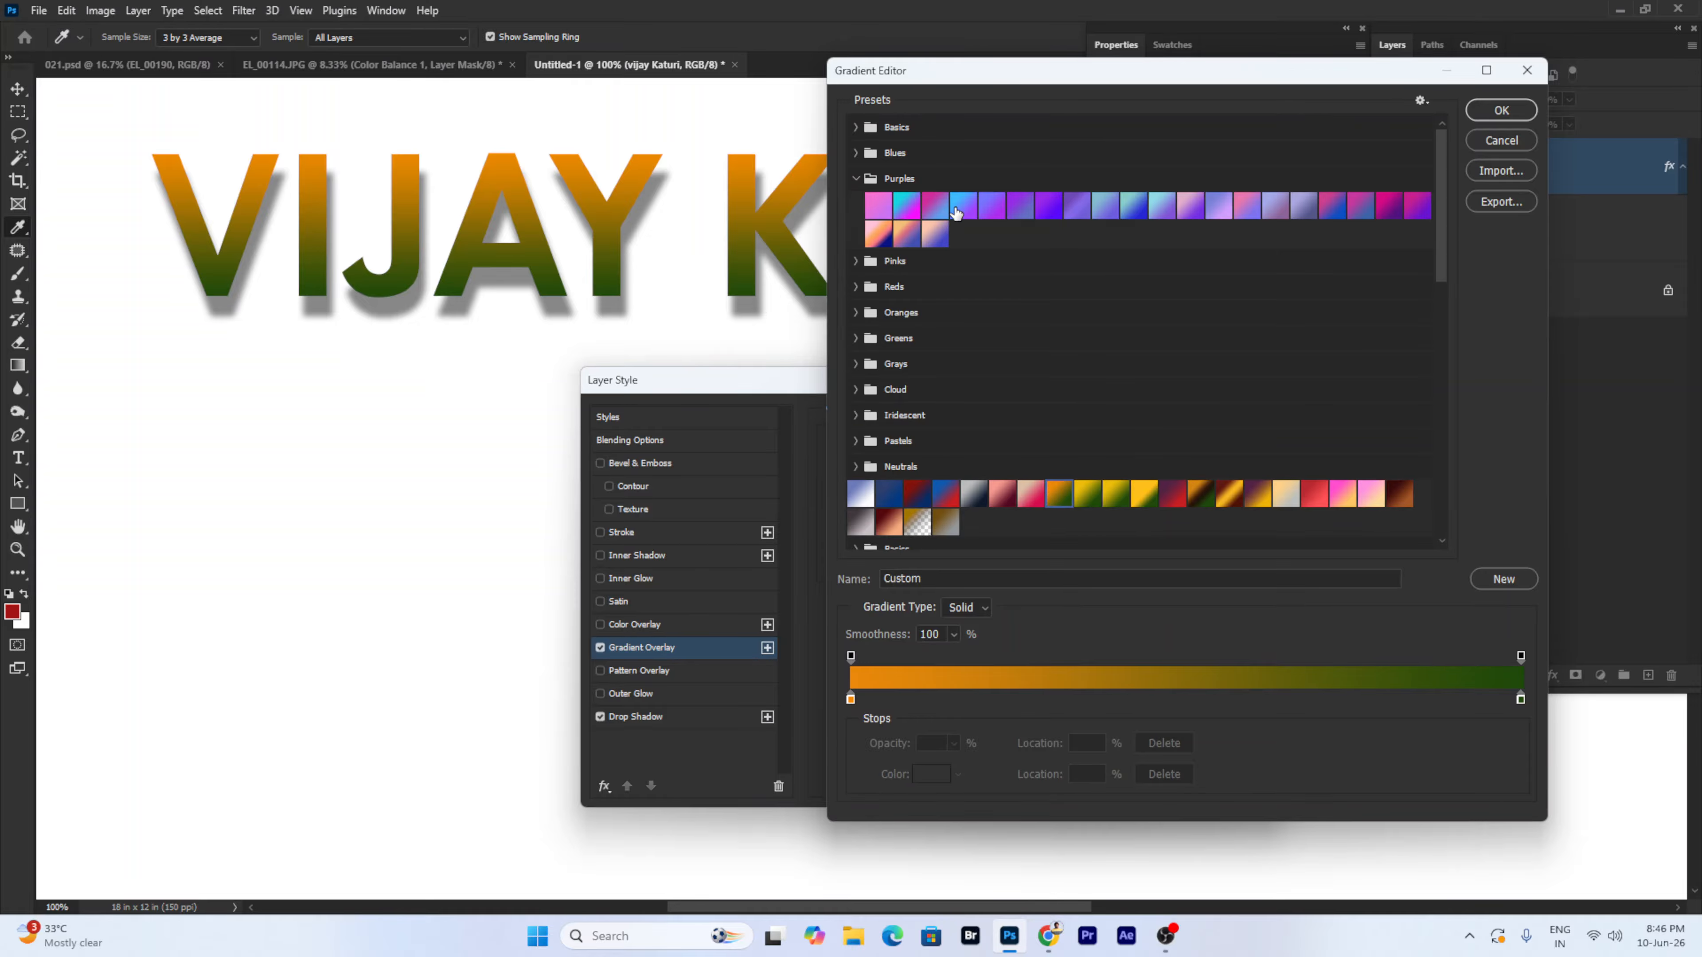
{"action": "left_click", "coordinate": [1045, 212]}
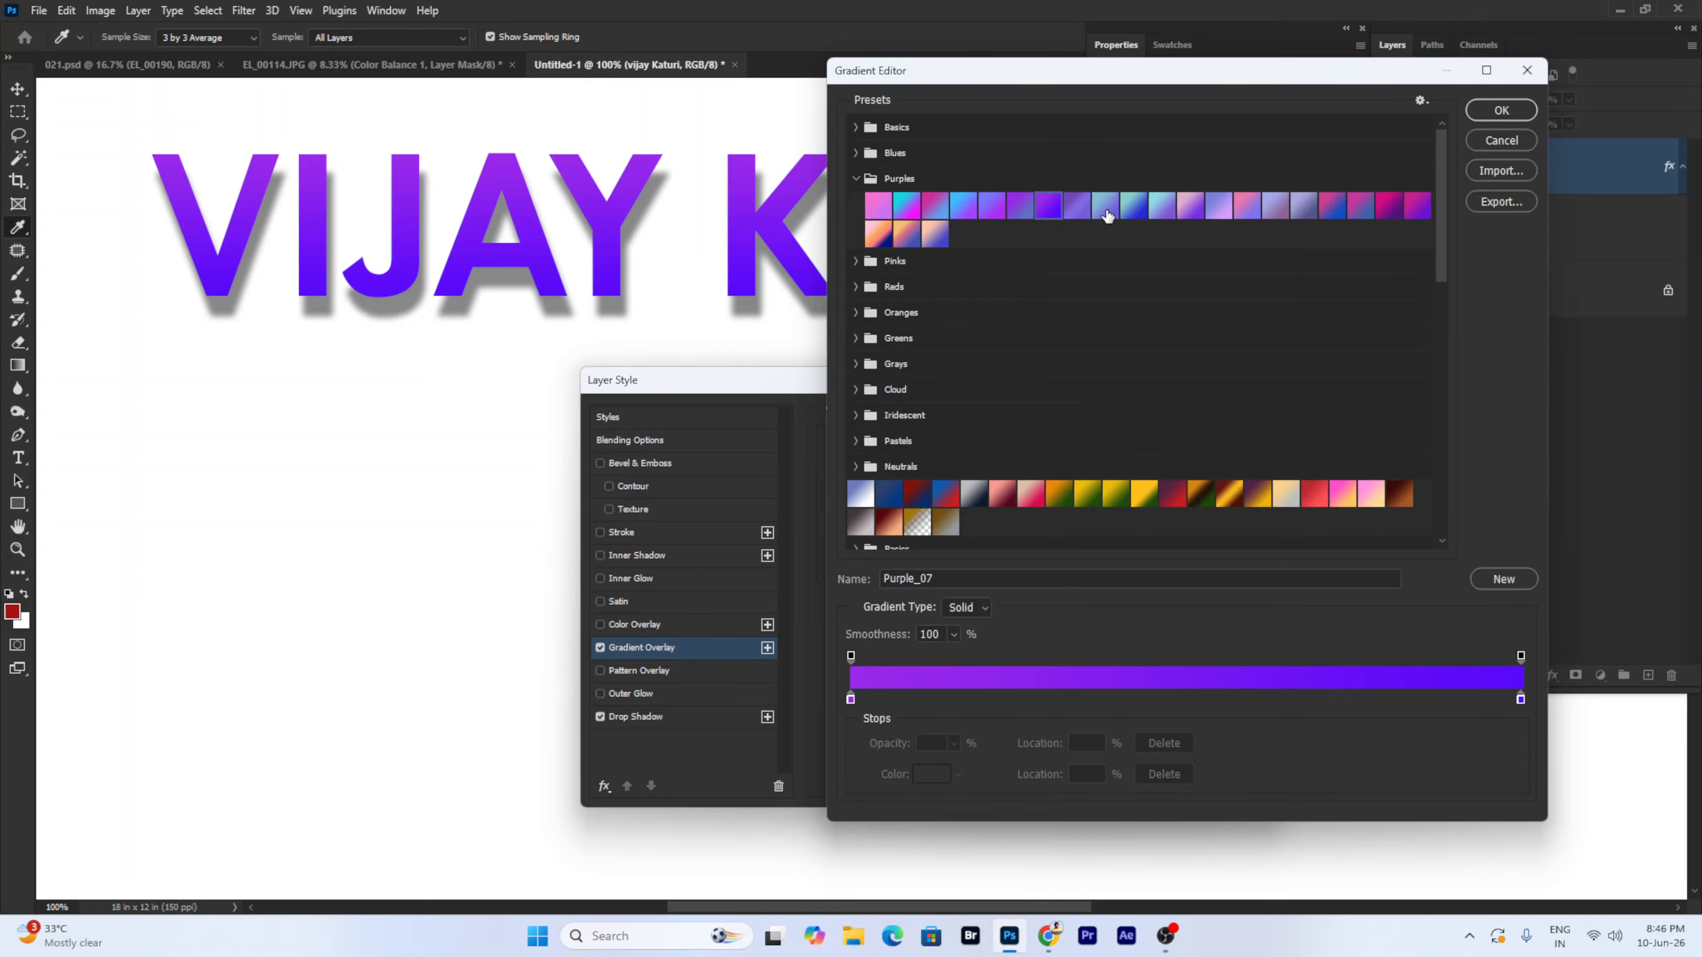
{"action": "left_click", "coordinate": [1332, 210]}
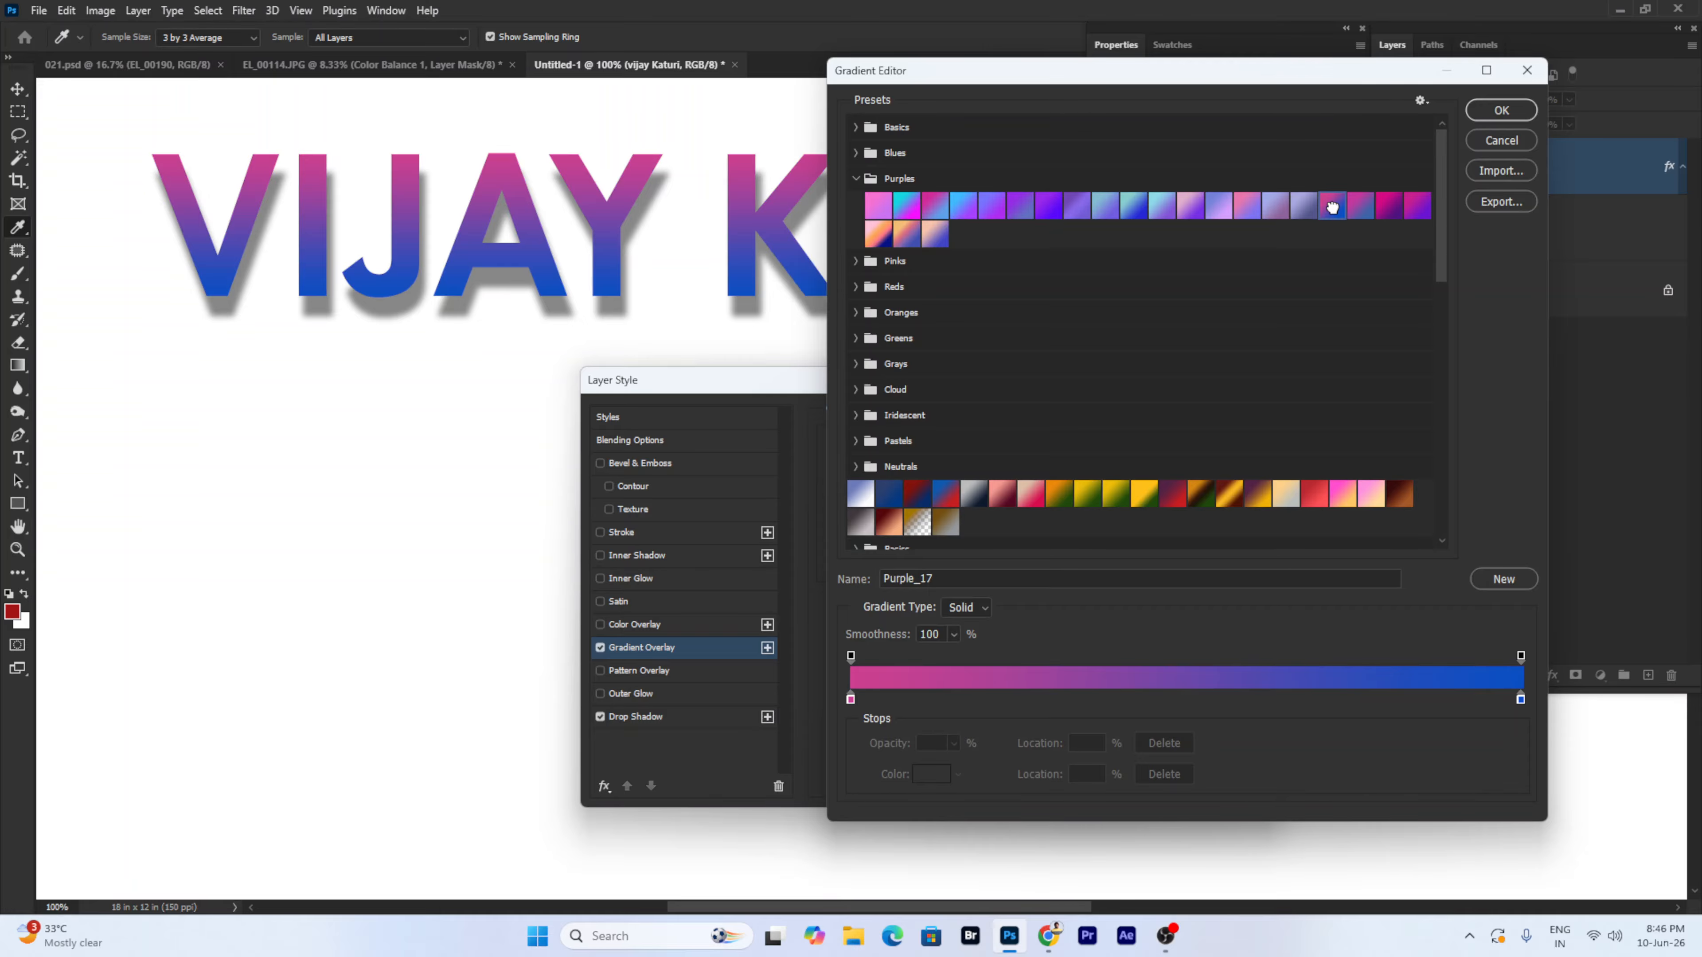
{"action": "left_click", "coordinate": [876, 208]}
{"action": "left_click", "coordinate": [915, 205]}
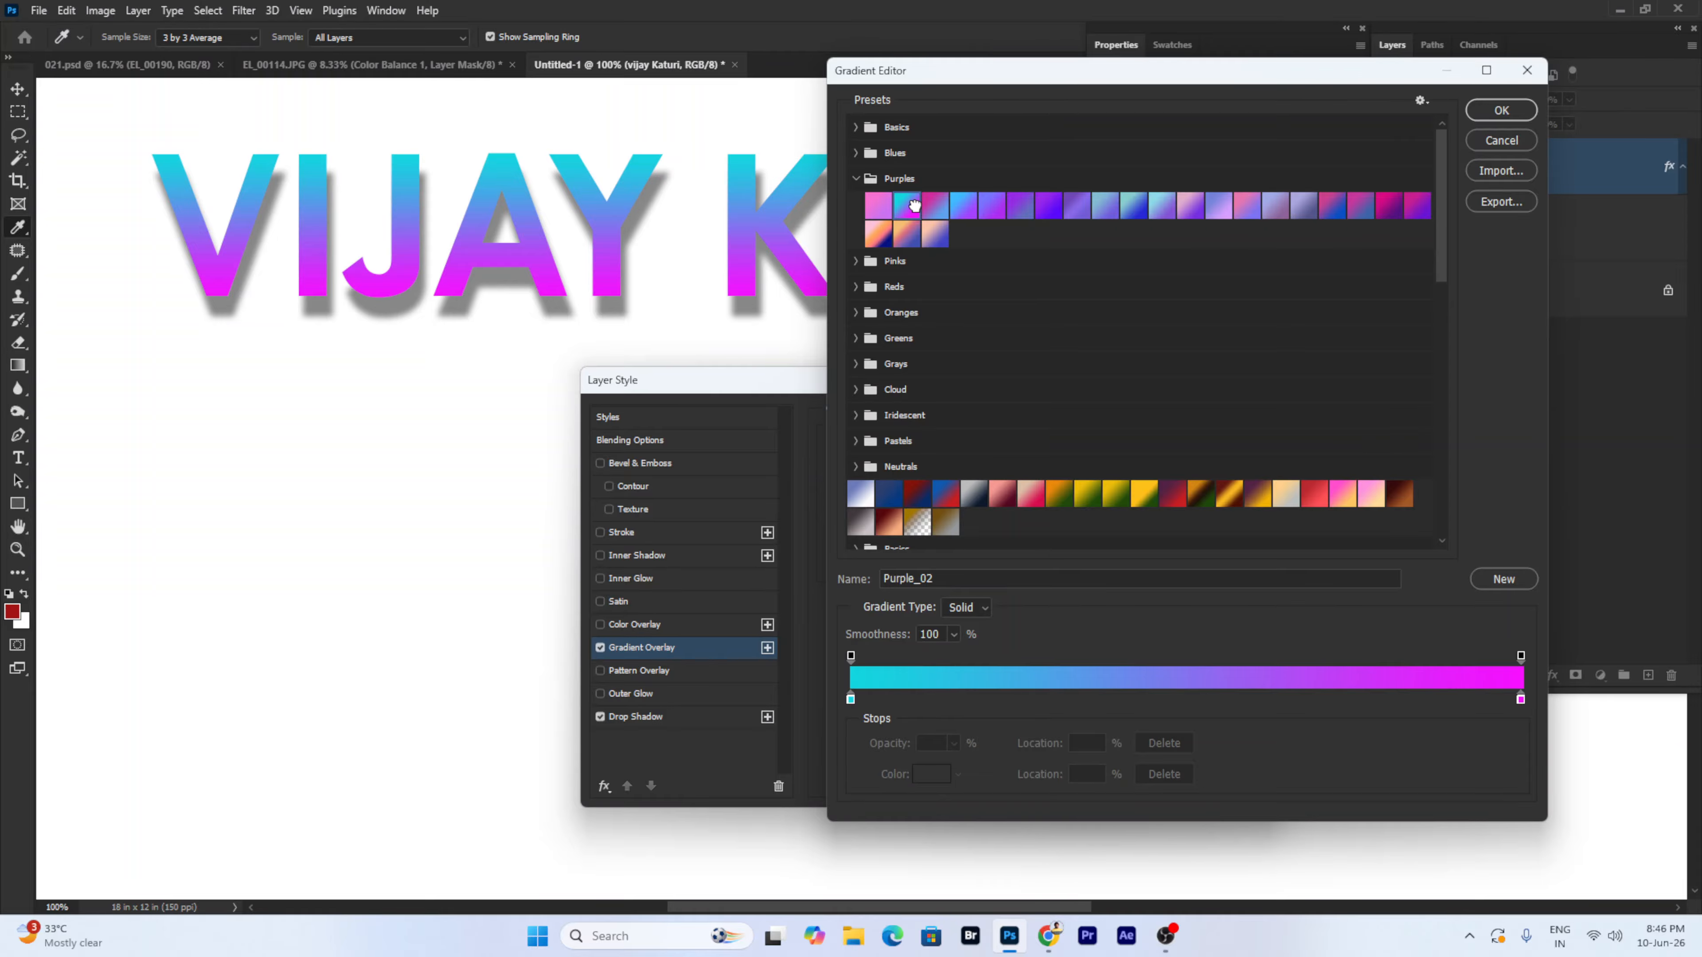
{"action": "left_click", "coordinate": [933, 207]}
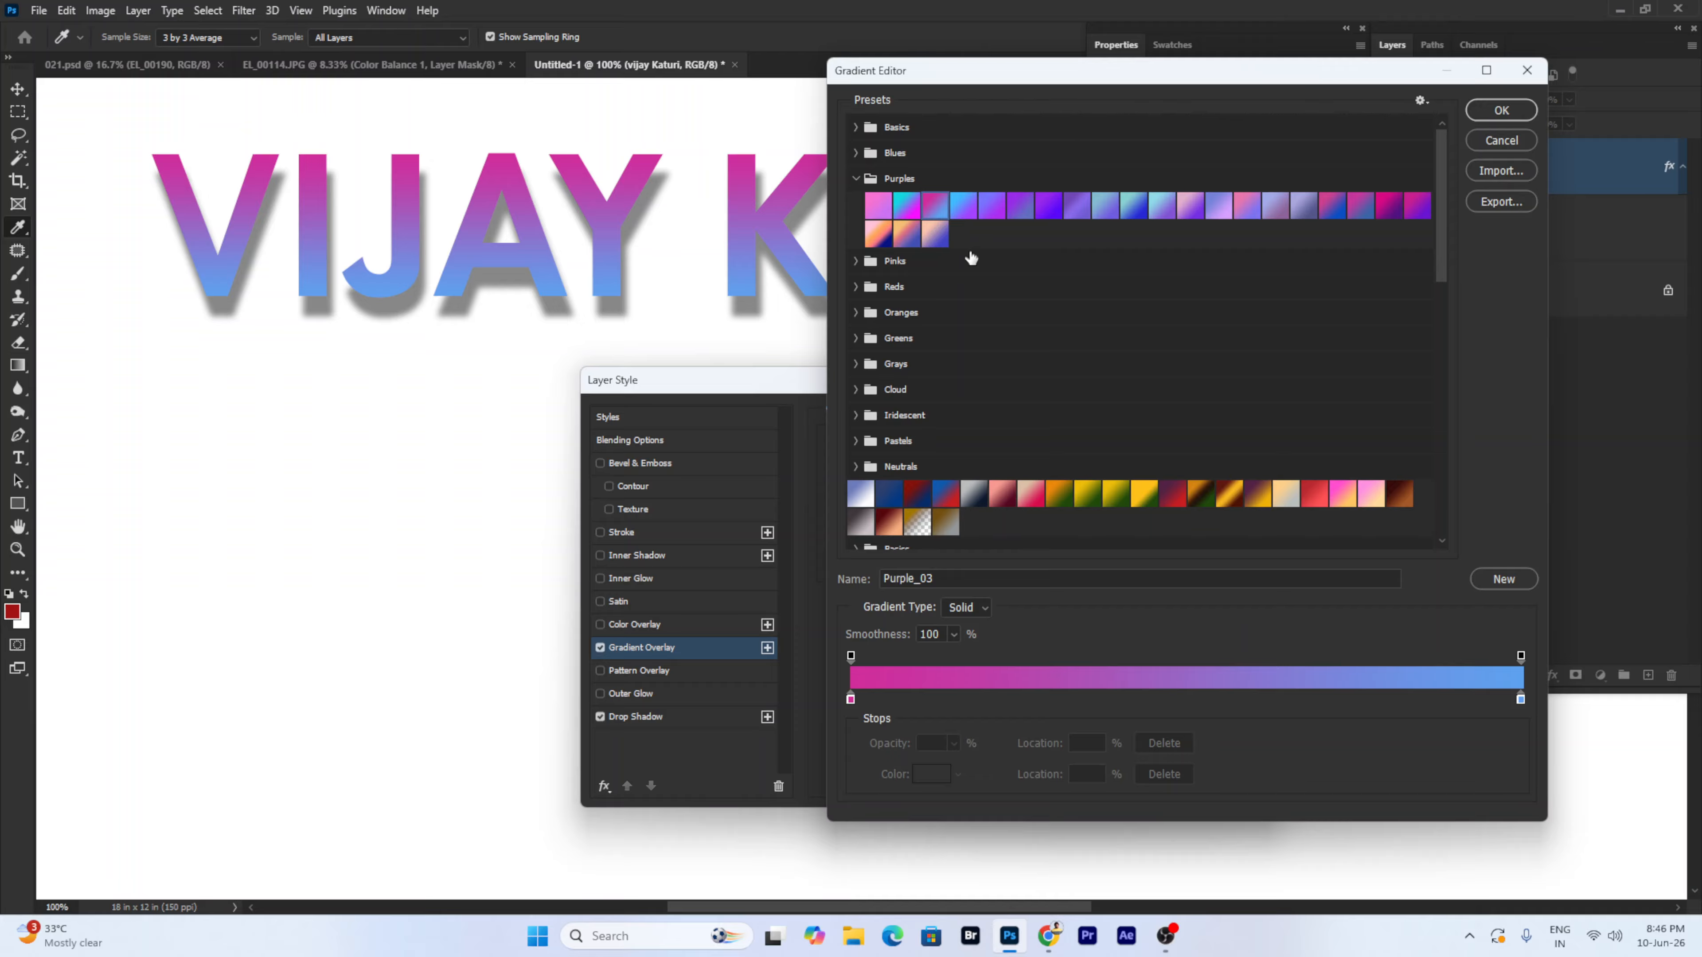
- Set the gradient stops to dark magenta 71044e and purple 60018d, then close the Gradient Editor
{"action": "left_click", "coordinate": [850, 700]}
{"action": "left_click", "coordinate": [938, 777]}
{"action": "key", "text": "ctrl+v"}
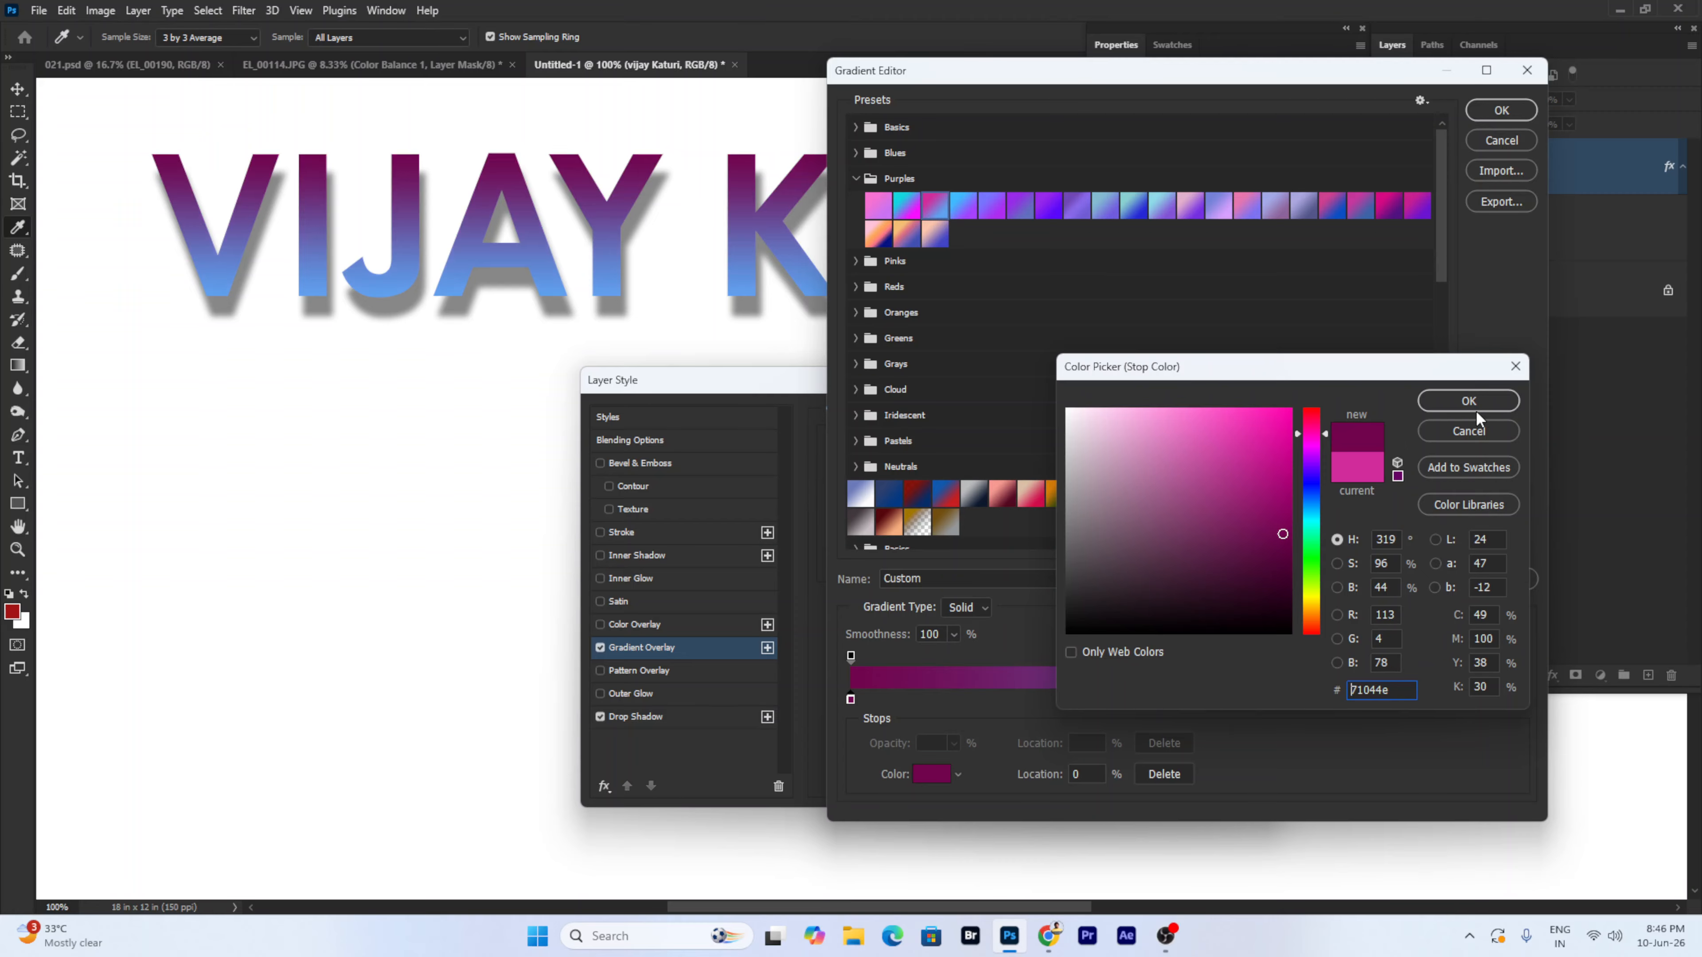
{"action": "left_click", "coordinate": [1468, 407]}
{"action": "left_click", "coordinate": [1520, 699]}
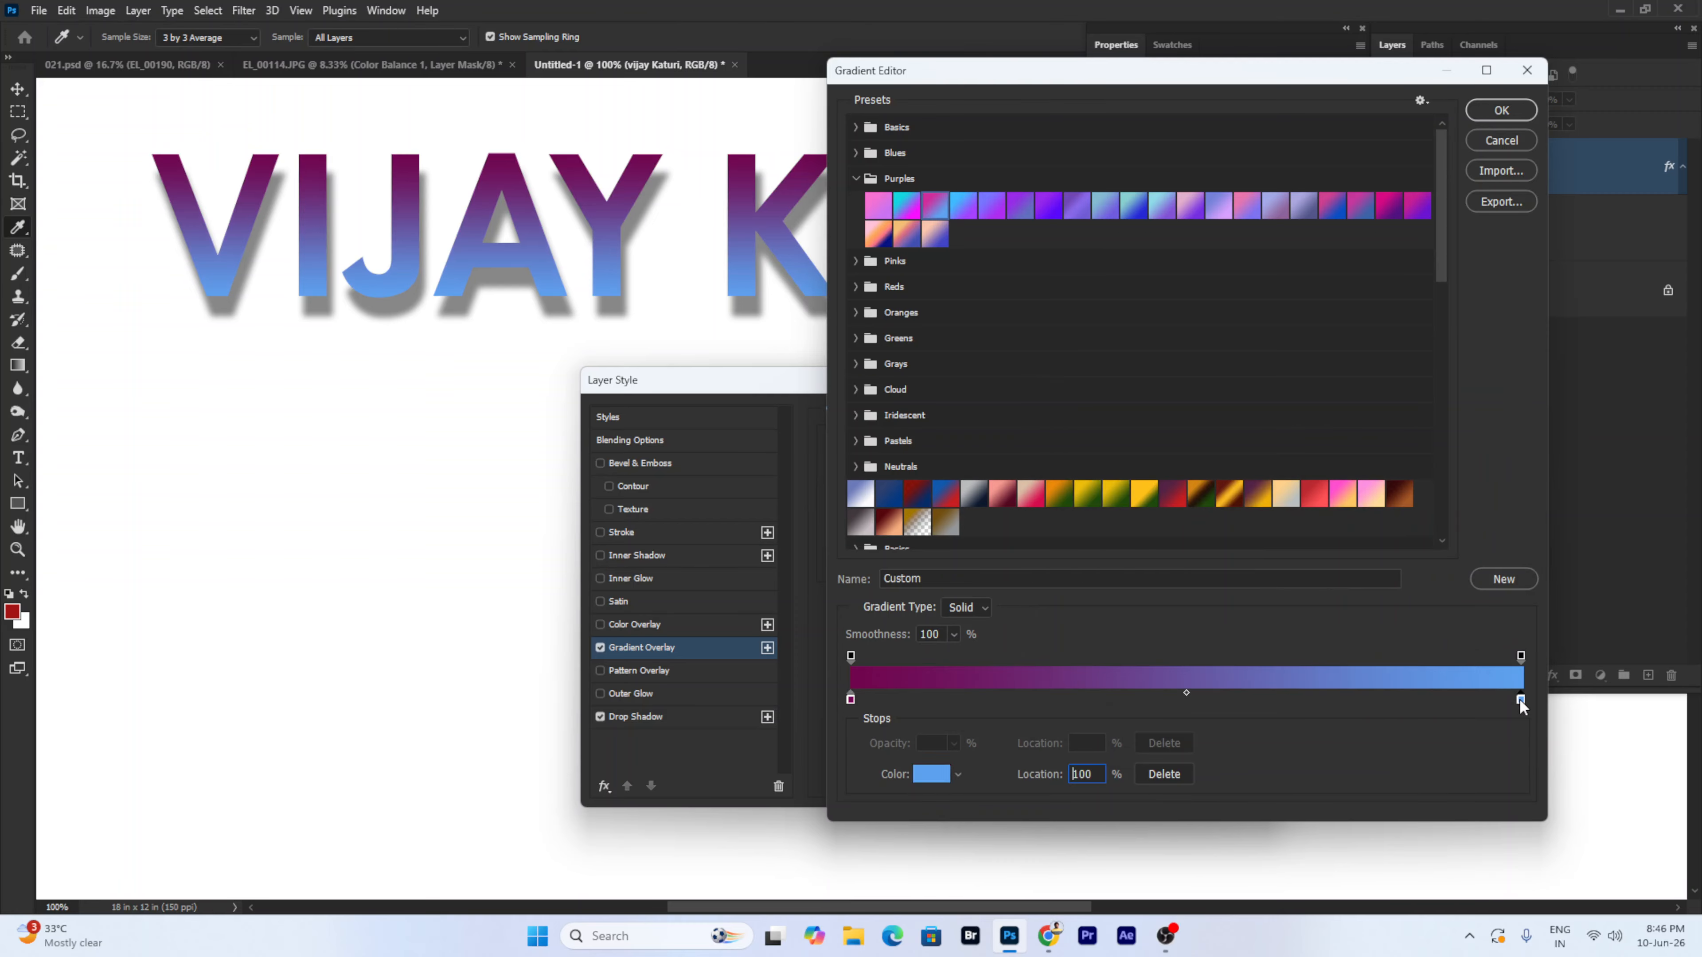
{"action": "left_click", "coordinate": [931, 775]}
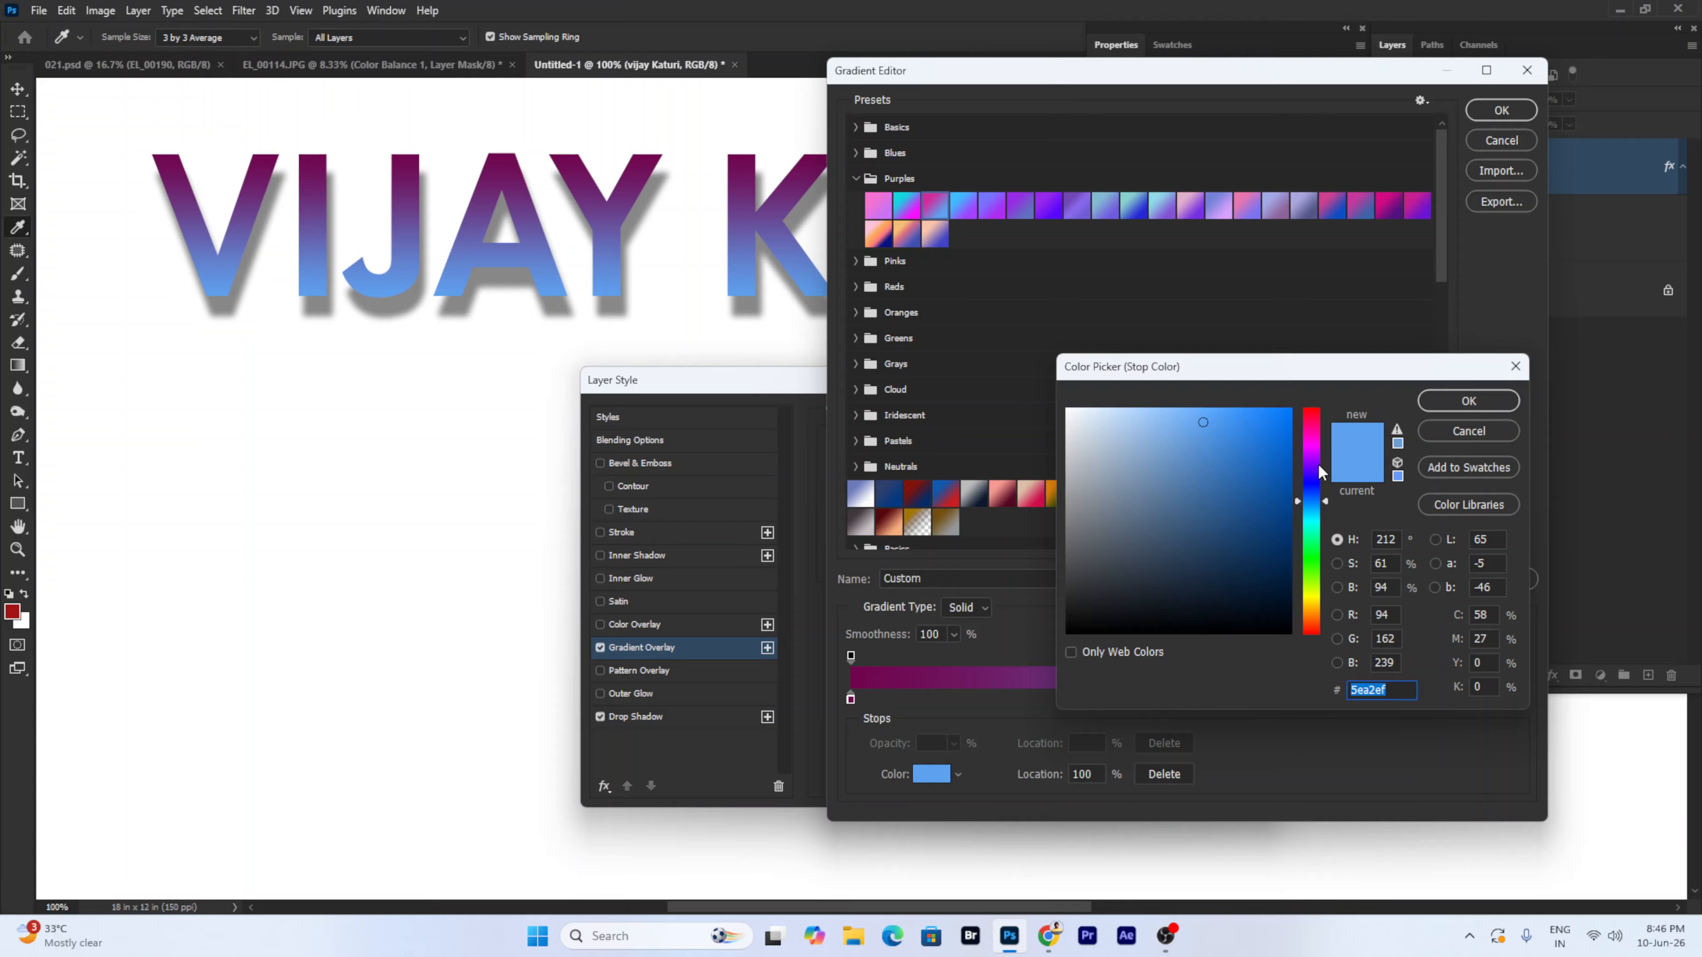
{"action": "left_click", "coordinate": [1314, 458]}
{"action": "left_click", "coordinate": [1290, 510]}
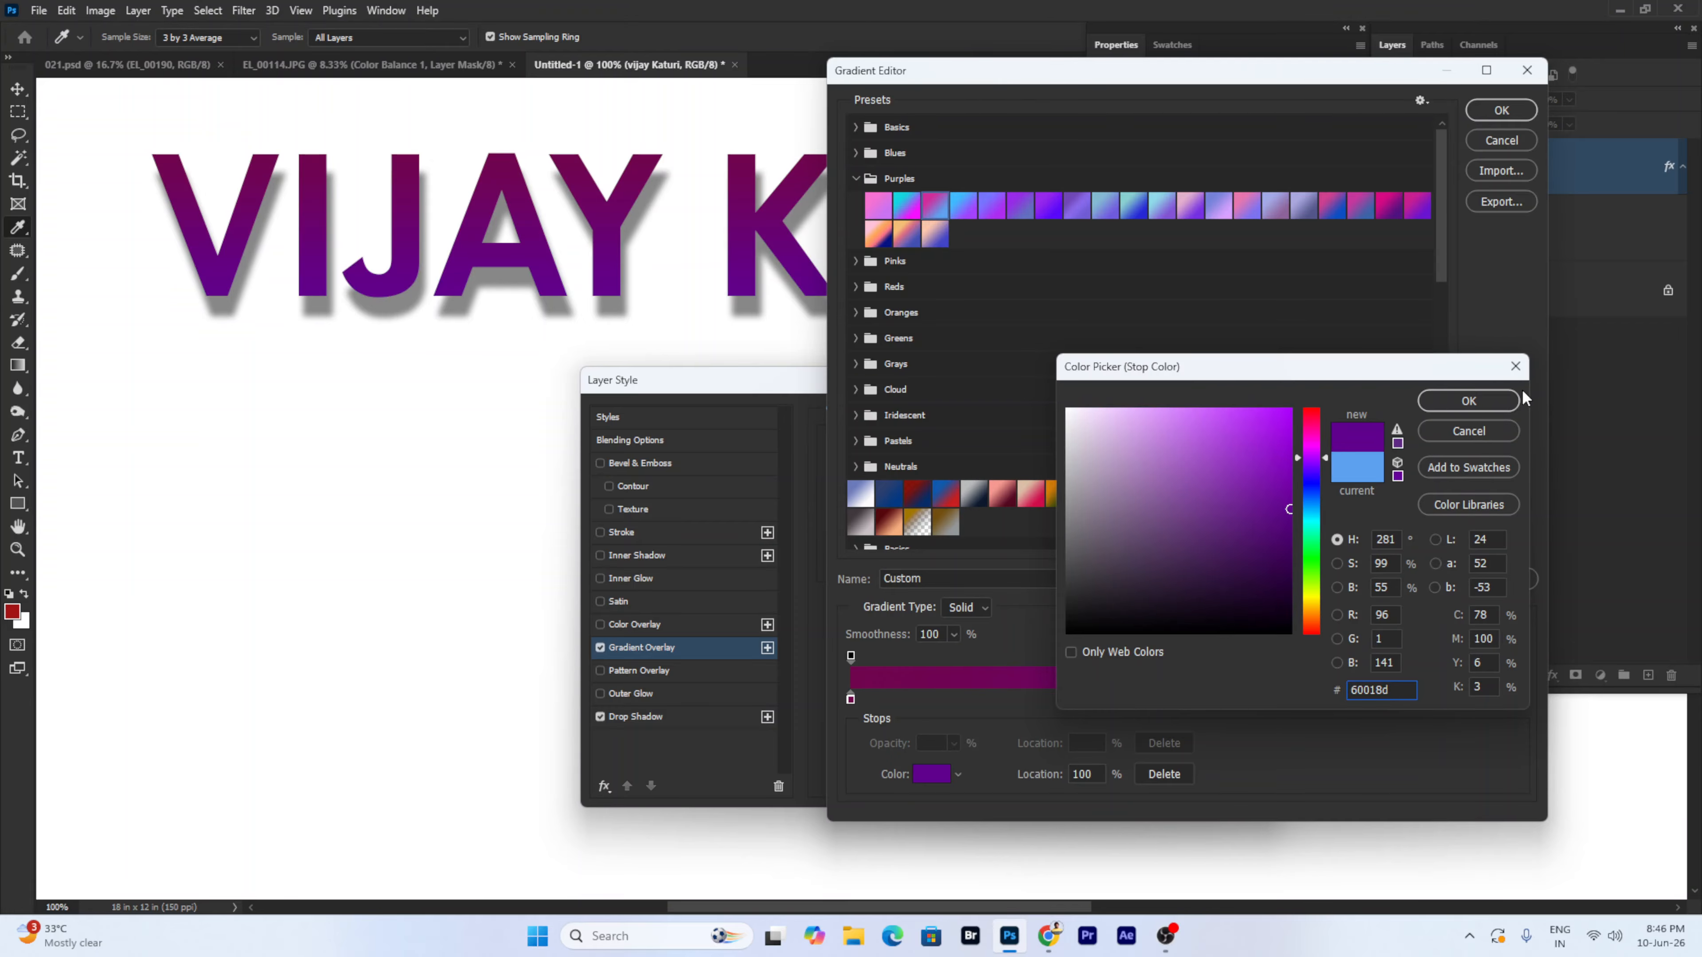
{"action": "left_click", "coordinate": [1468, 403]}
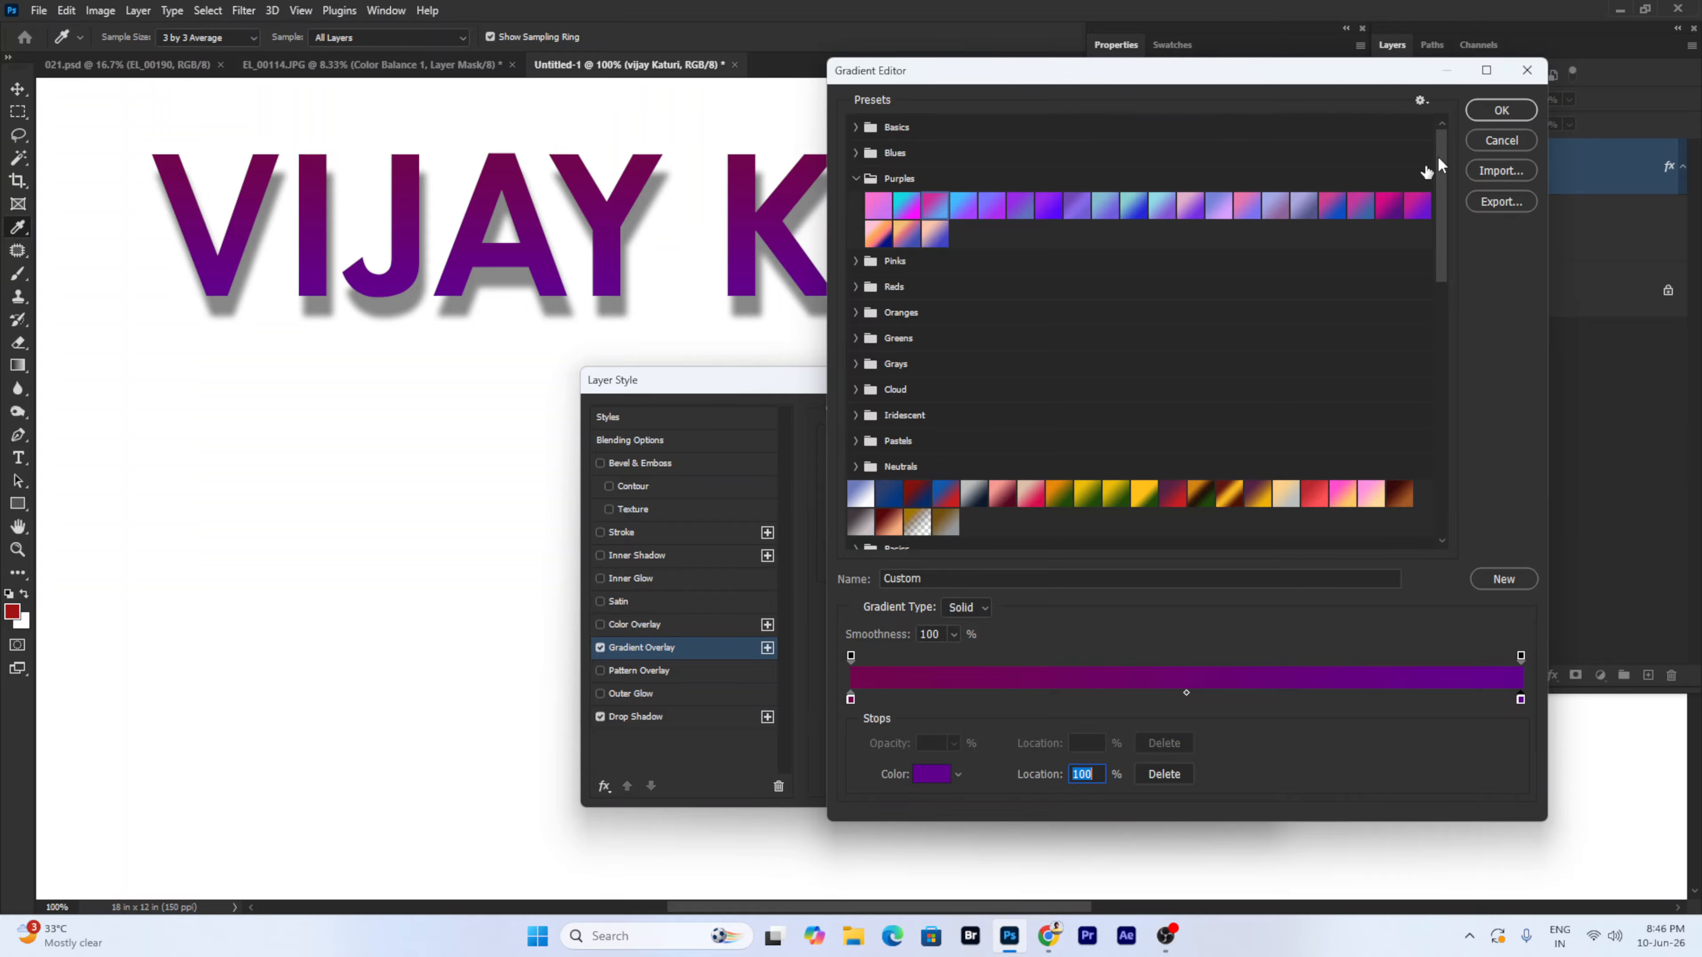
{"action": "left_click", "coordinate": [1501, 141]}
- Replace the Gradient Overlay with a red Color Overlay, briefly comparing against the gradient
{"action": "left_click", "coordinate": [600, 648]}
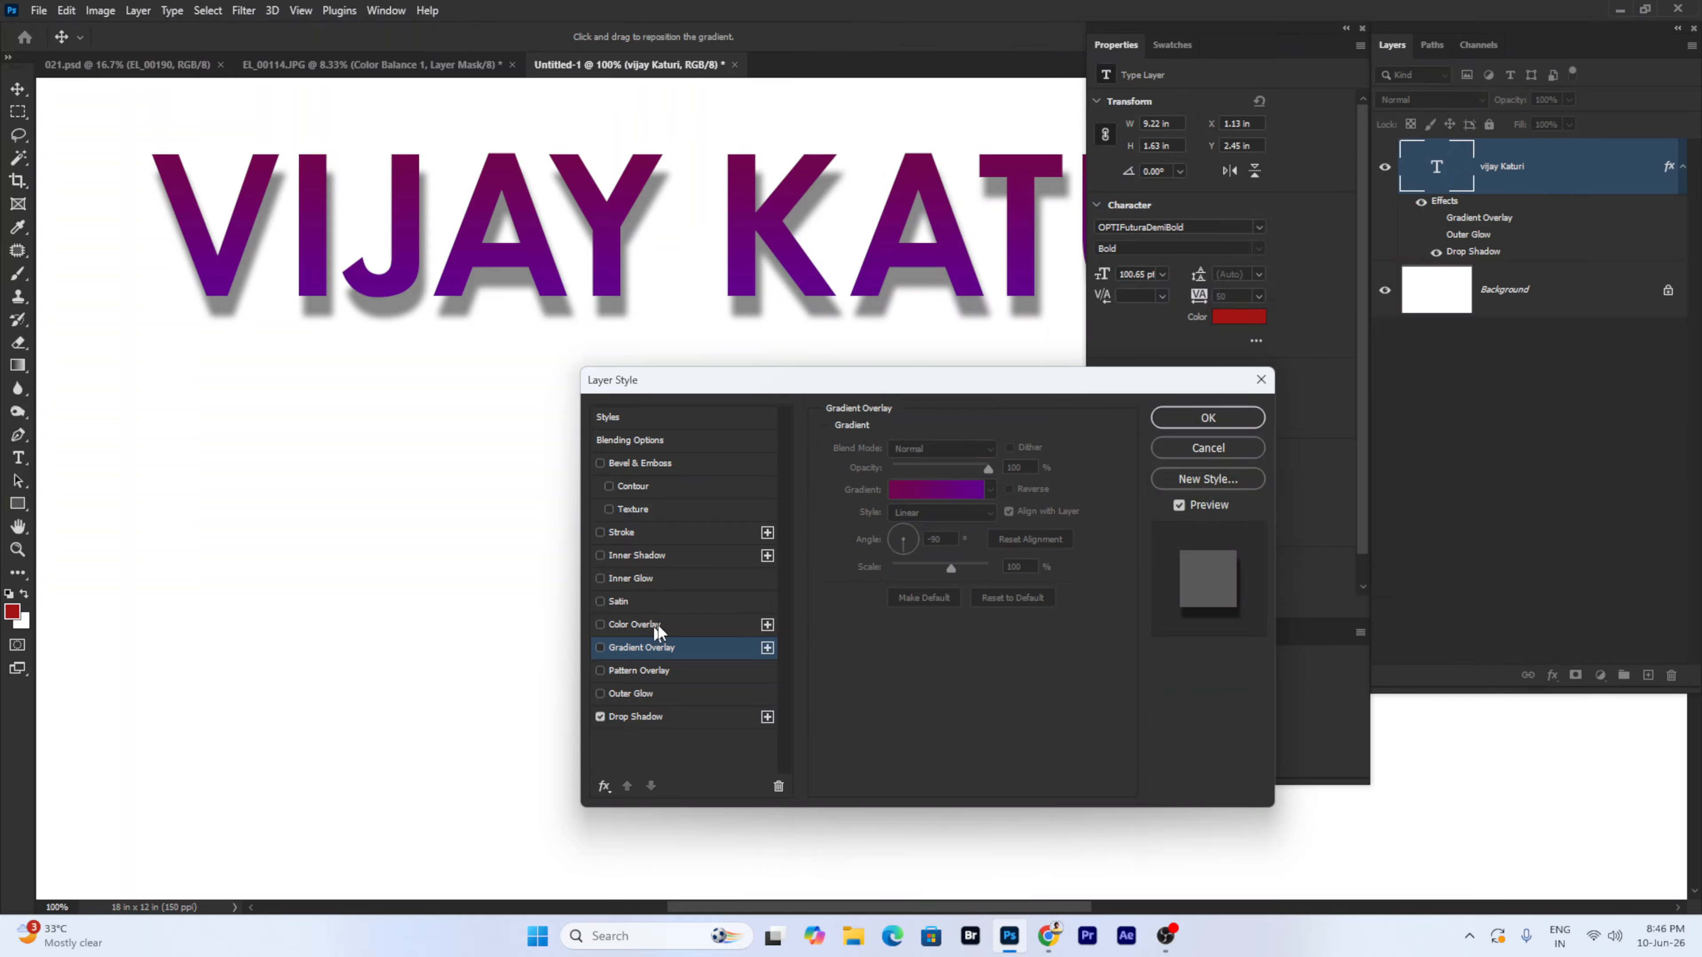
{"action": "left_click", "coordinate": [660, 624]}
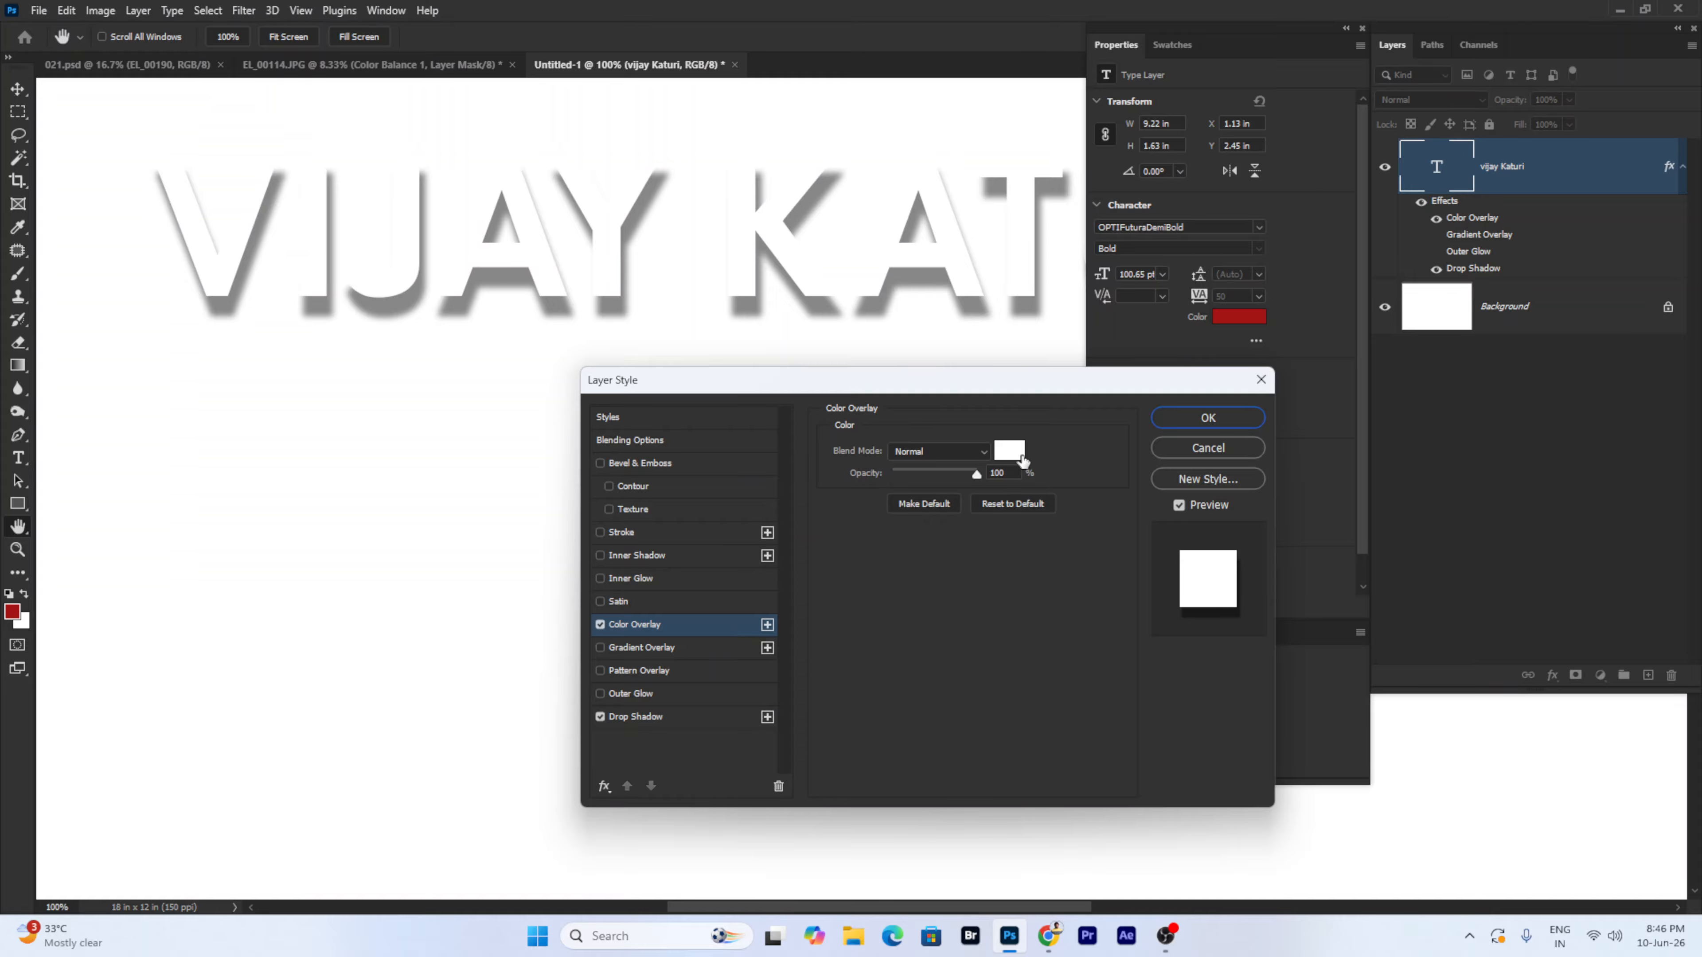
{"action": "left_click", "coordinate": [1009, 450]}
{"action": "left_click", "coordinate": [1289, 409]}
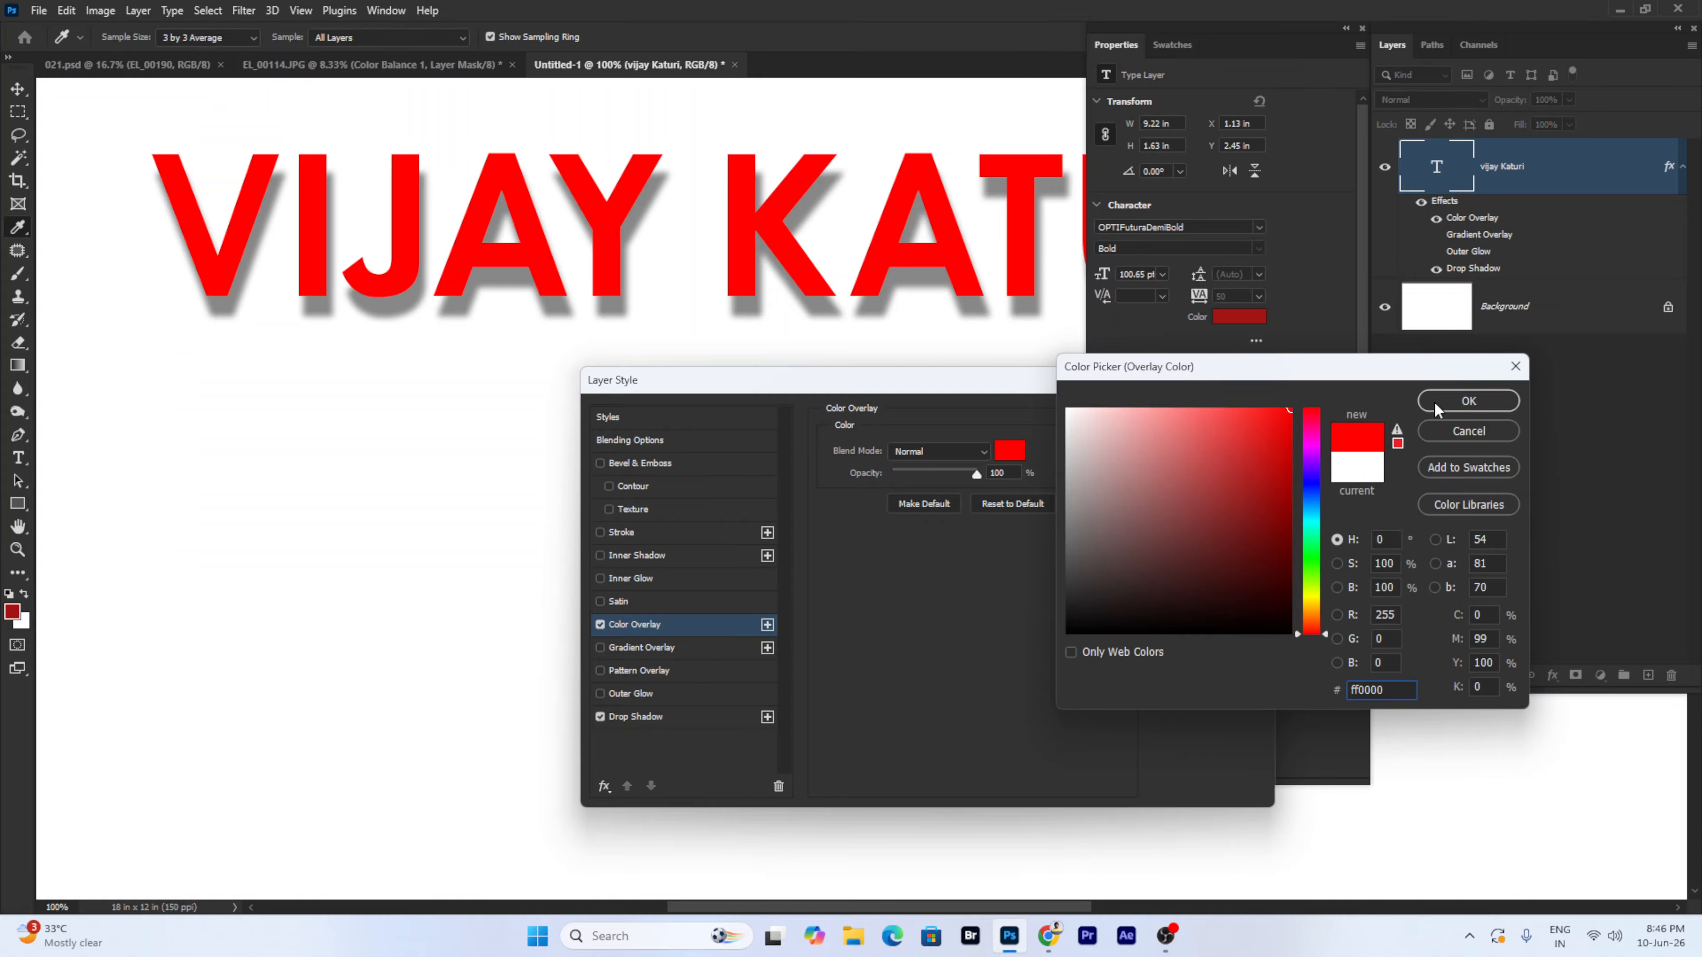
{"action": "left_click", "coordinate": [1468, 401]}
{"action": "left_click", "coordinate": [654, 646]}
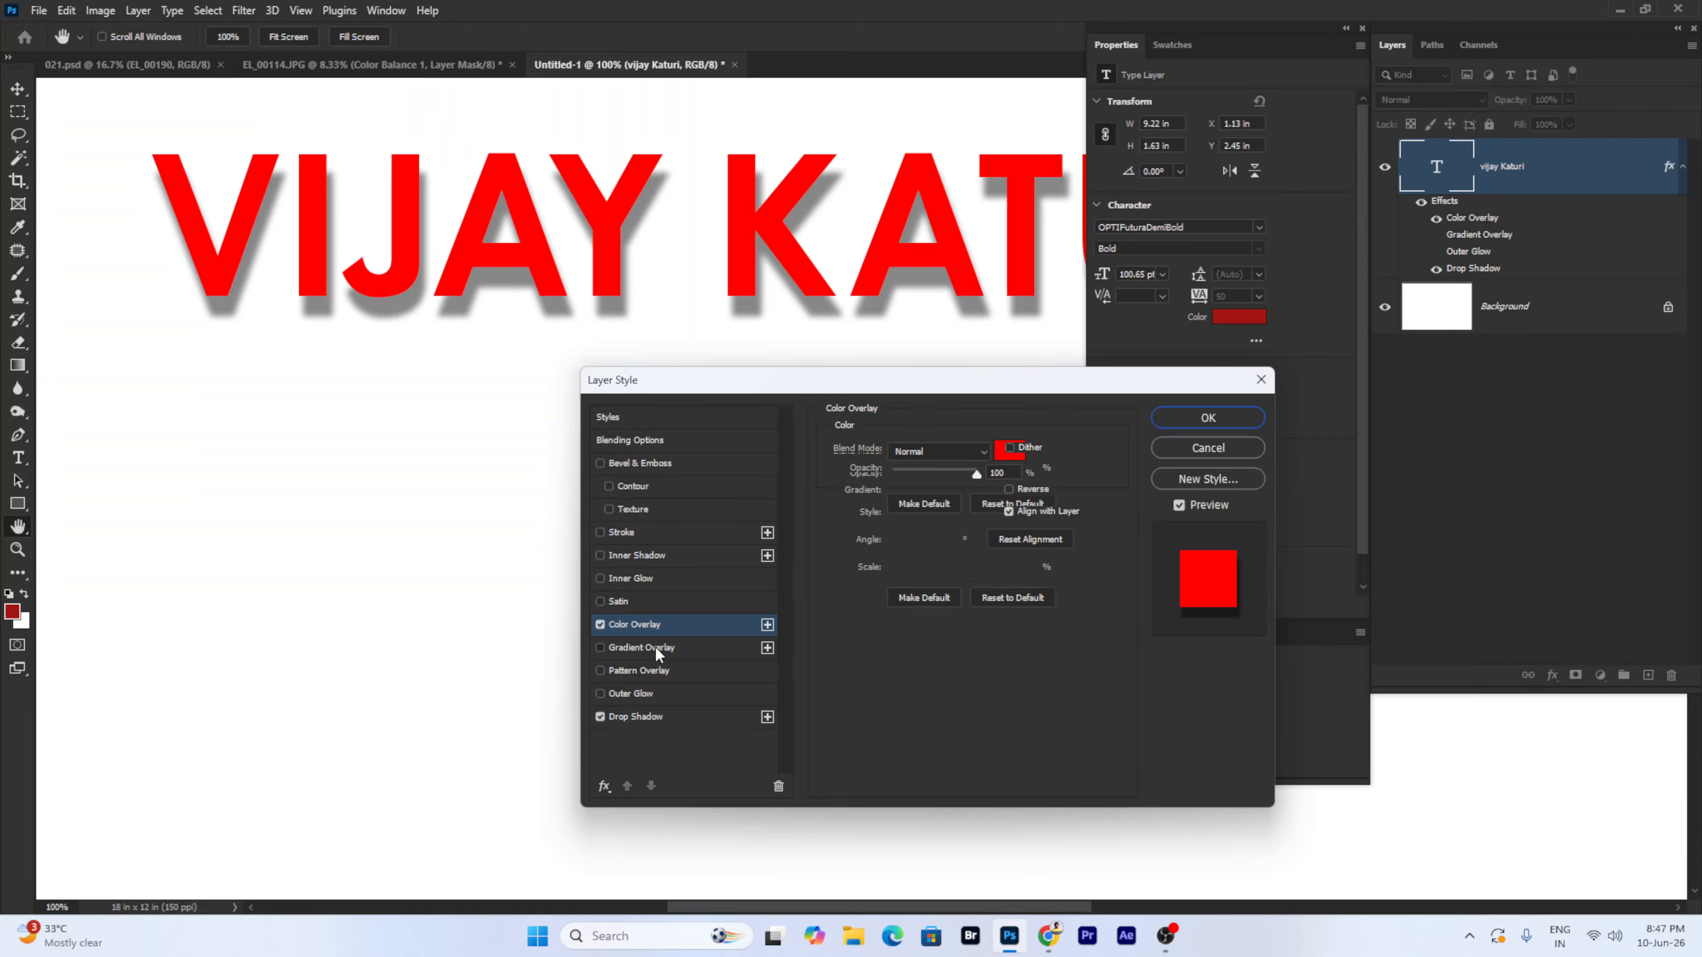
{"action": "left_click", "coordinate": [600, 624]}
{"action": "left_click", "coordinate": [600, 624]}
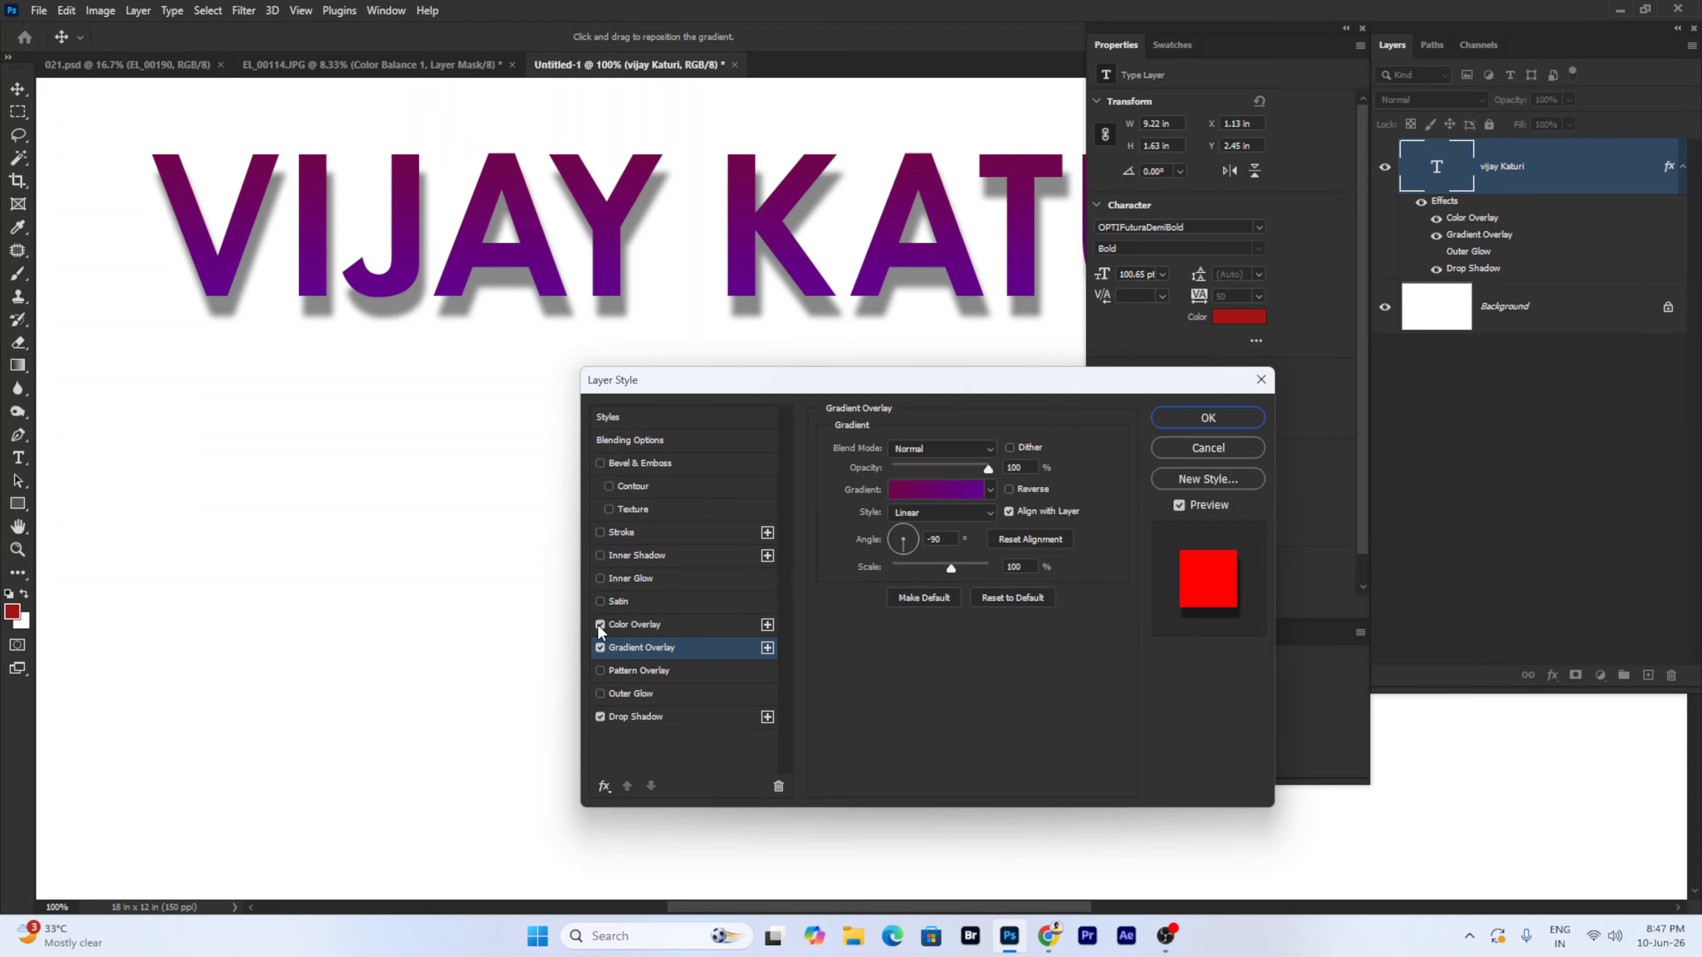
- Add a dark red Satin at 86% opacity and toggle it on and off to compare
{"action": "left_click", "coordinate": [648, 599]}
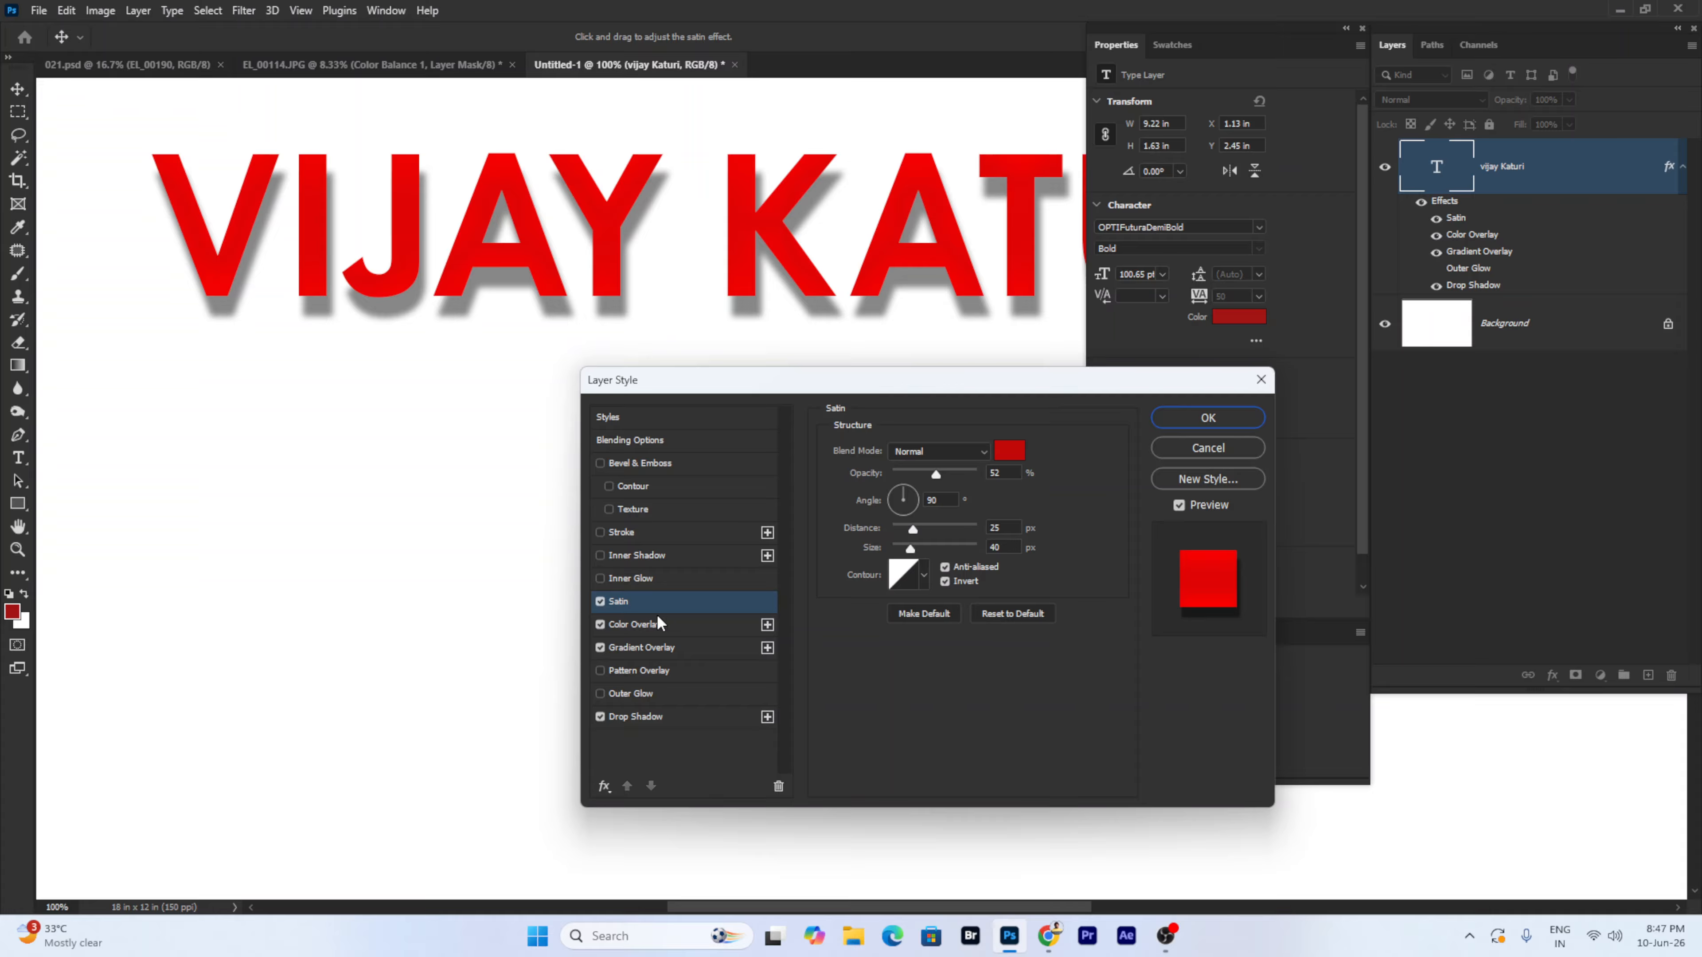
{"action": "left_click", "coordinate": [1009, 450]}
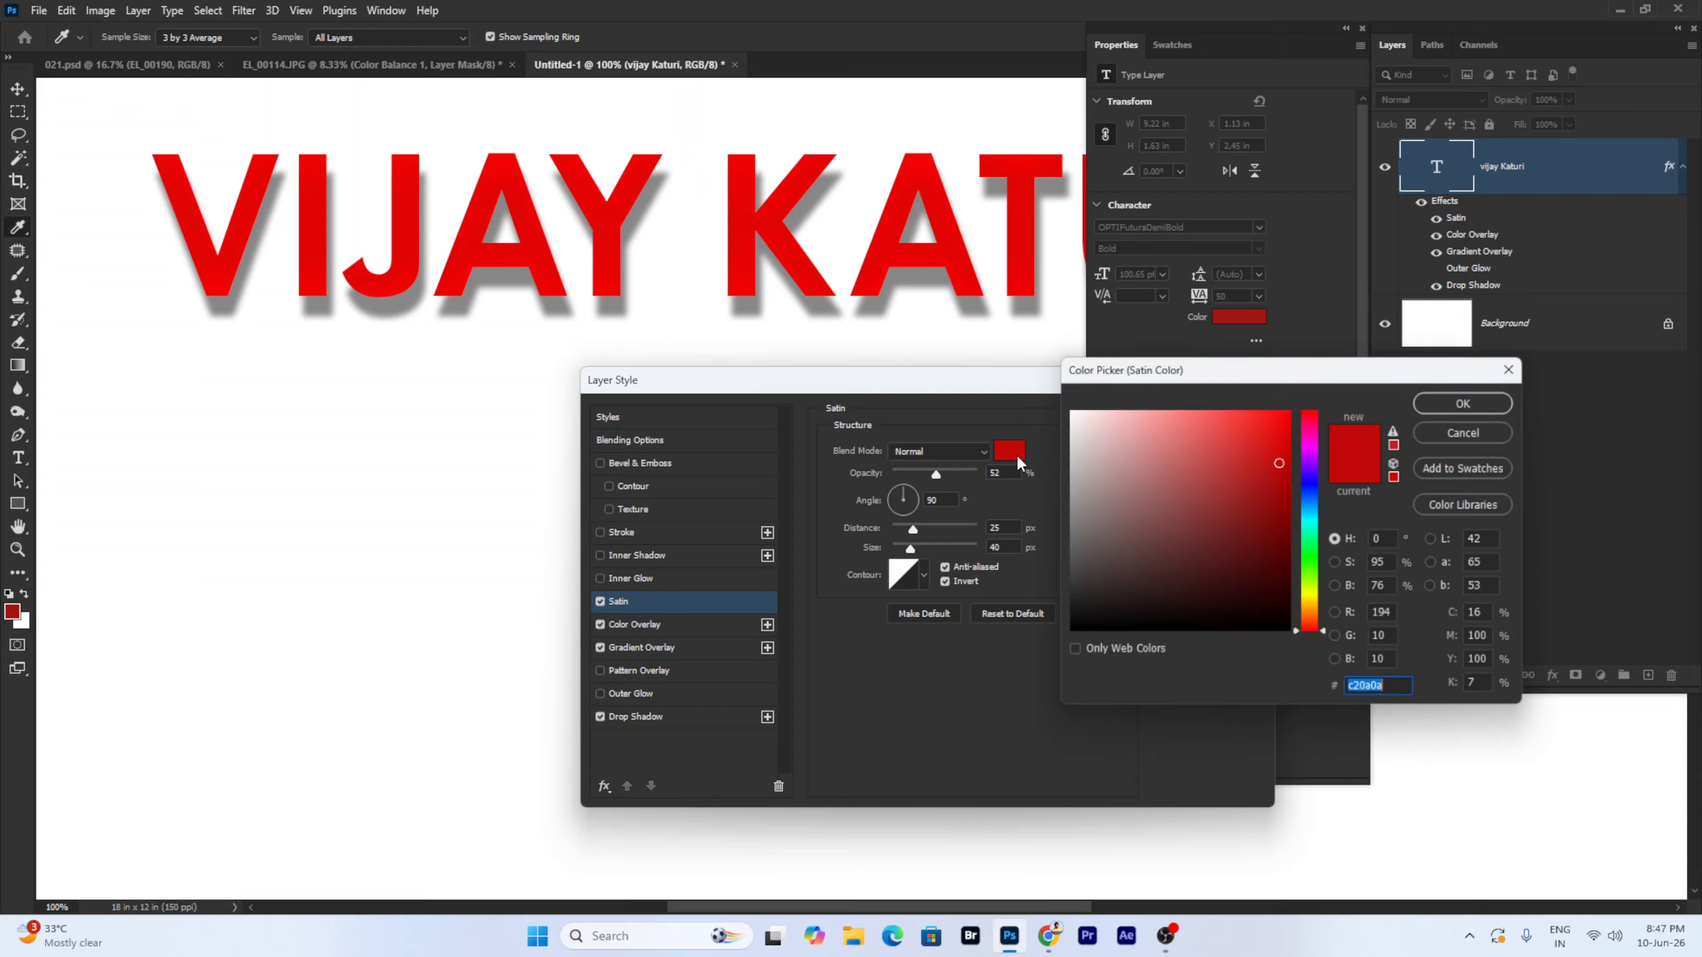
{"action": "left_click", "coordinate": [1265, 562]}
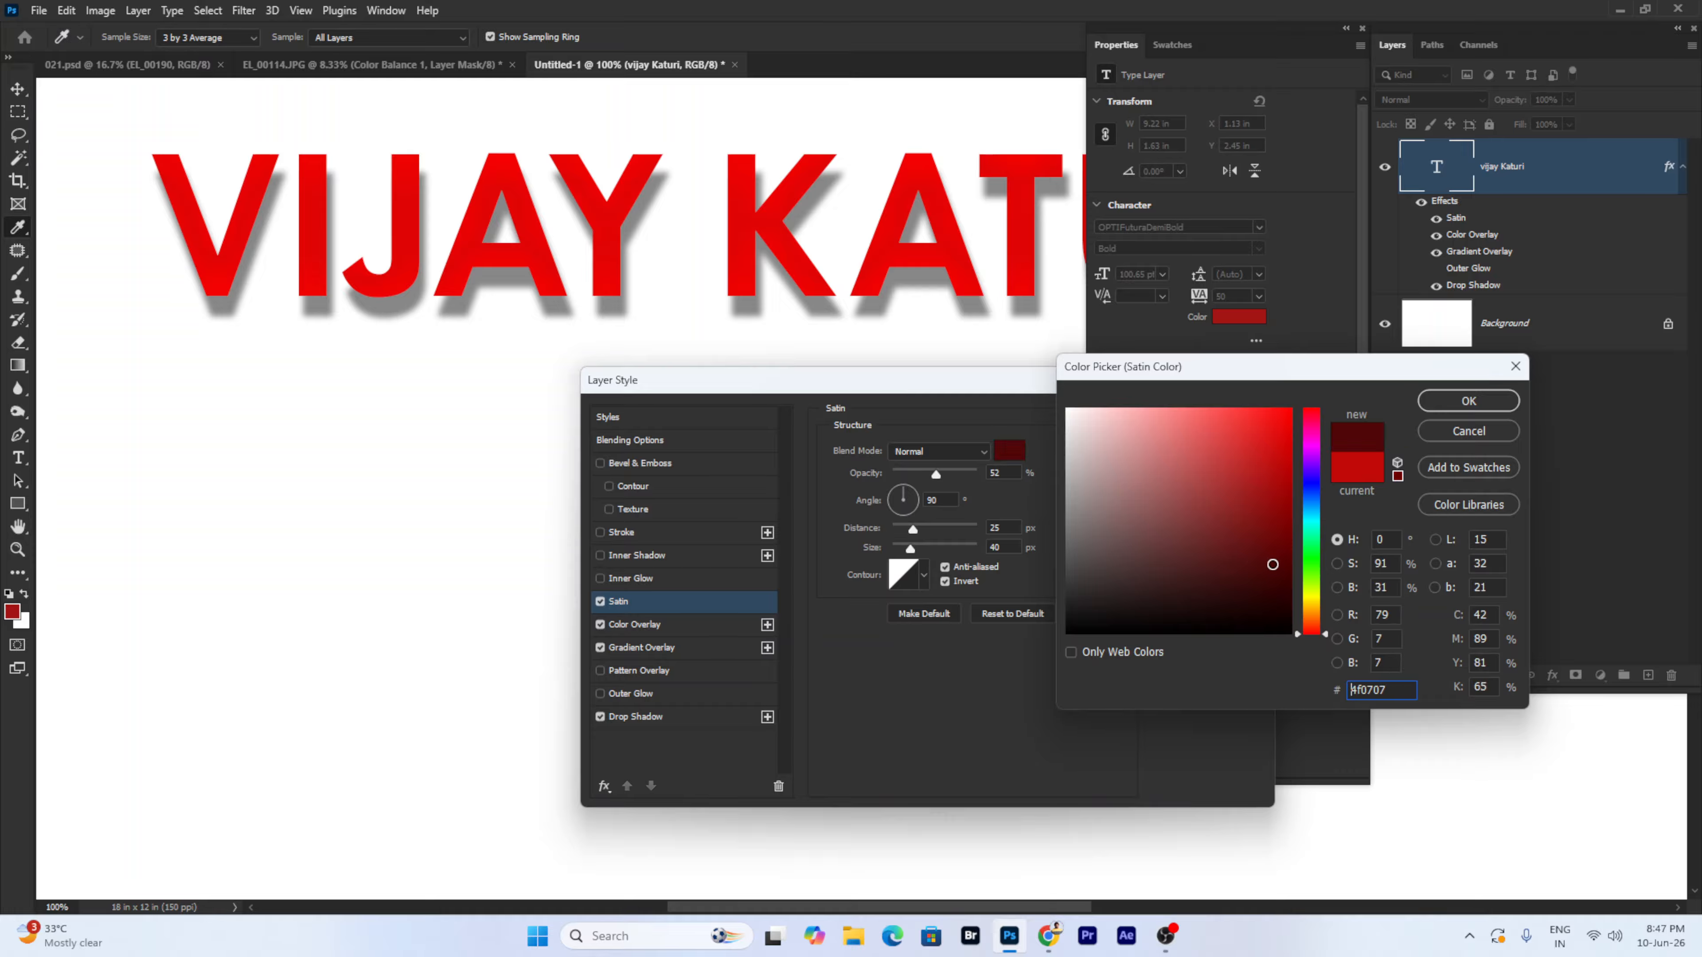
{"action": "left_click", "coordinate": [1487, 405]}
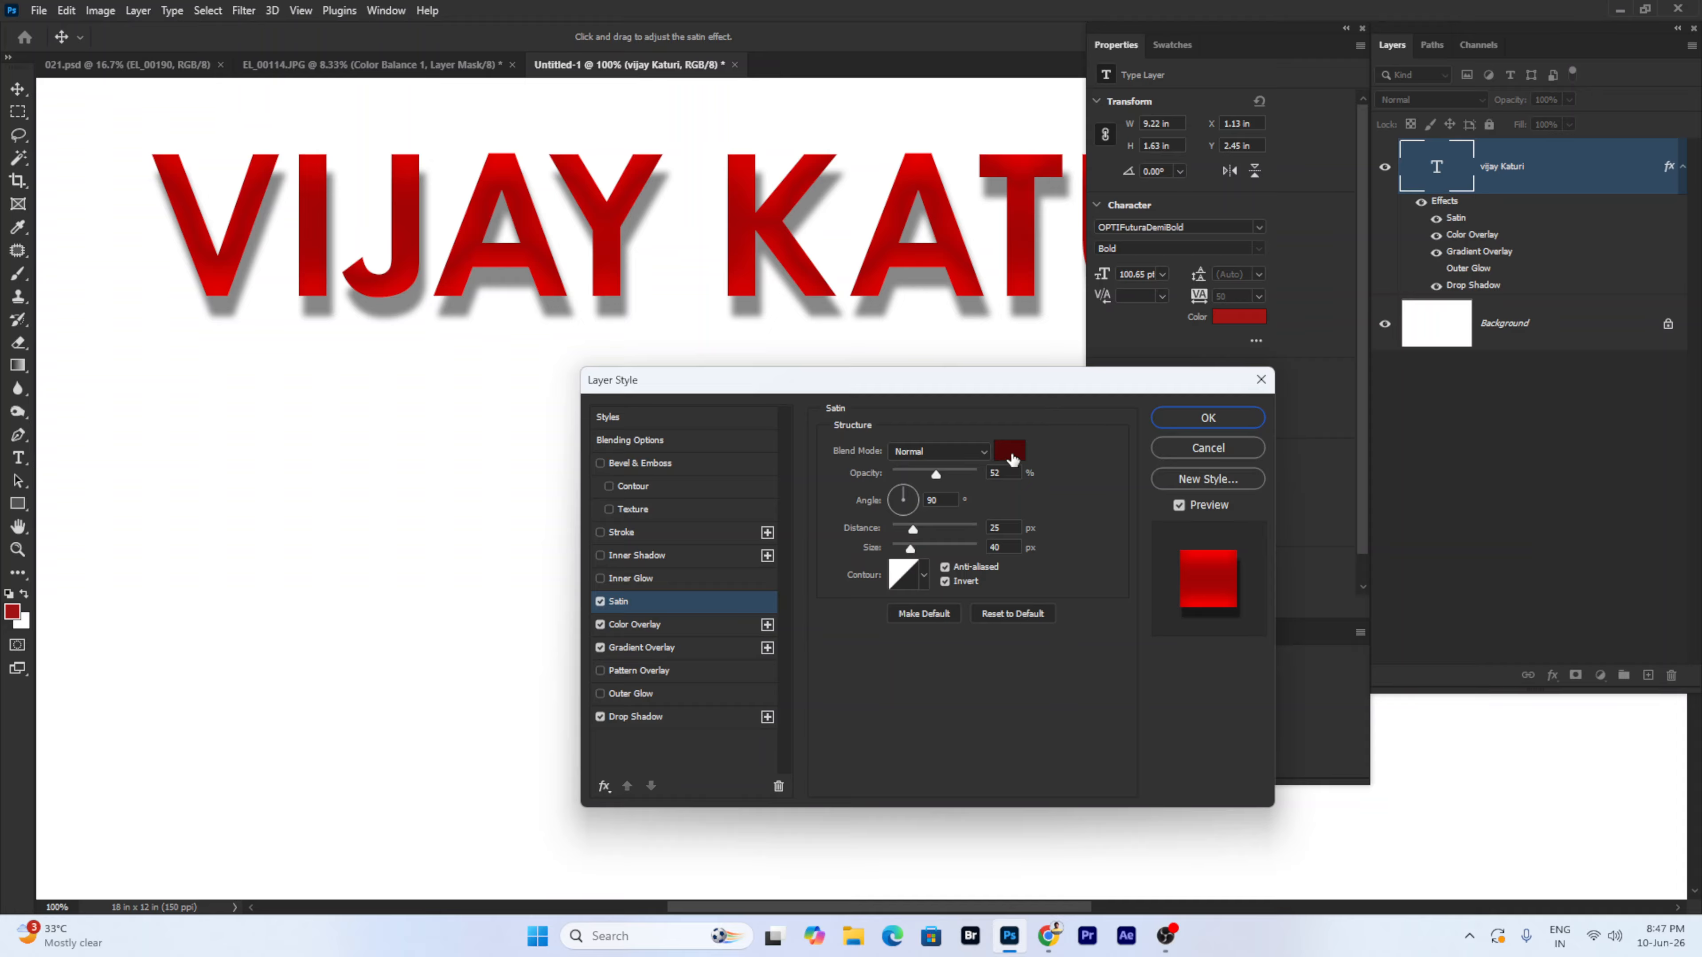
{"action": "left_click_drag", "start_coordinate": [936, 474], "coordinate": [968, 470]}
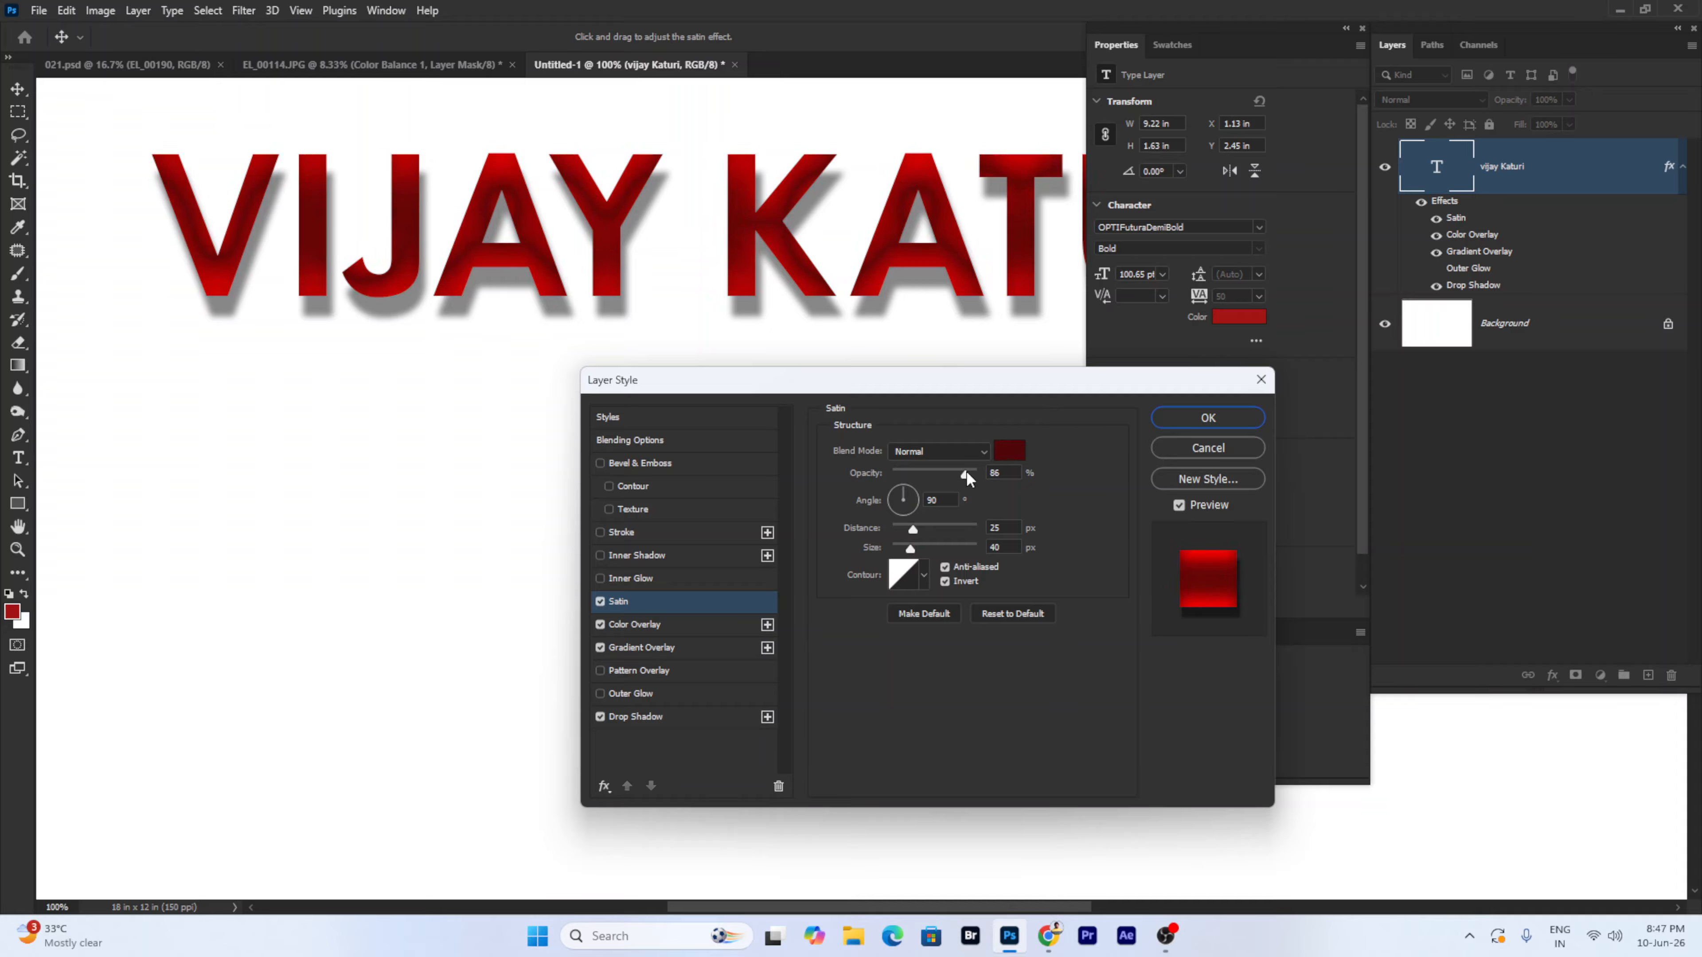
{"action": "left_click", "coordinate": [647, 624]}
{"action": "left_click", "coordinate": [665, 600]}
{"action": "left_click", "coordinate": [604, 603]}
{"action": "left_click", "coordinate": [604, 603]}
{"action": "left_click", "coordinate": [604, 603]}
{"action": "left_click", "coordinate": [604, 603]}
{"action": "left_click", "coordinate": [604, 603]}
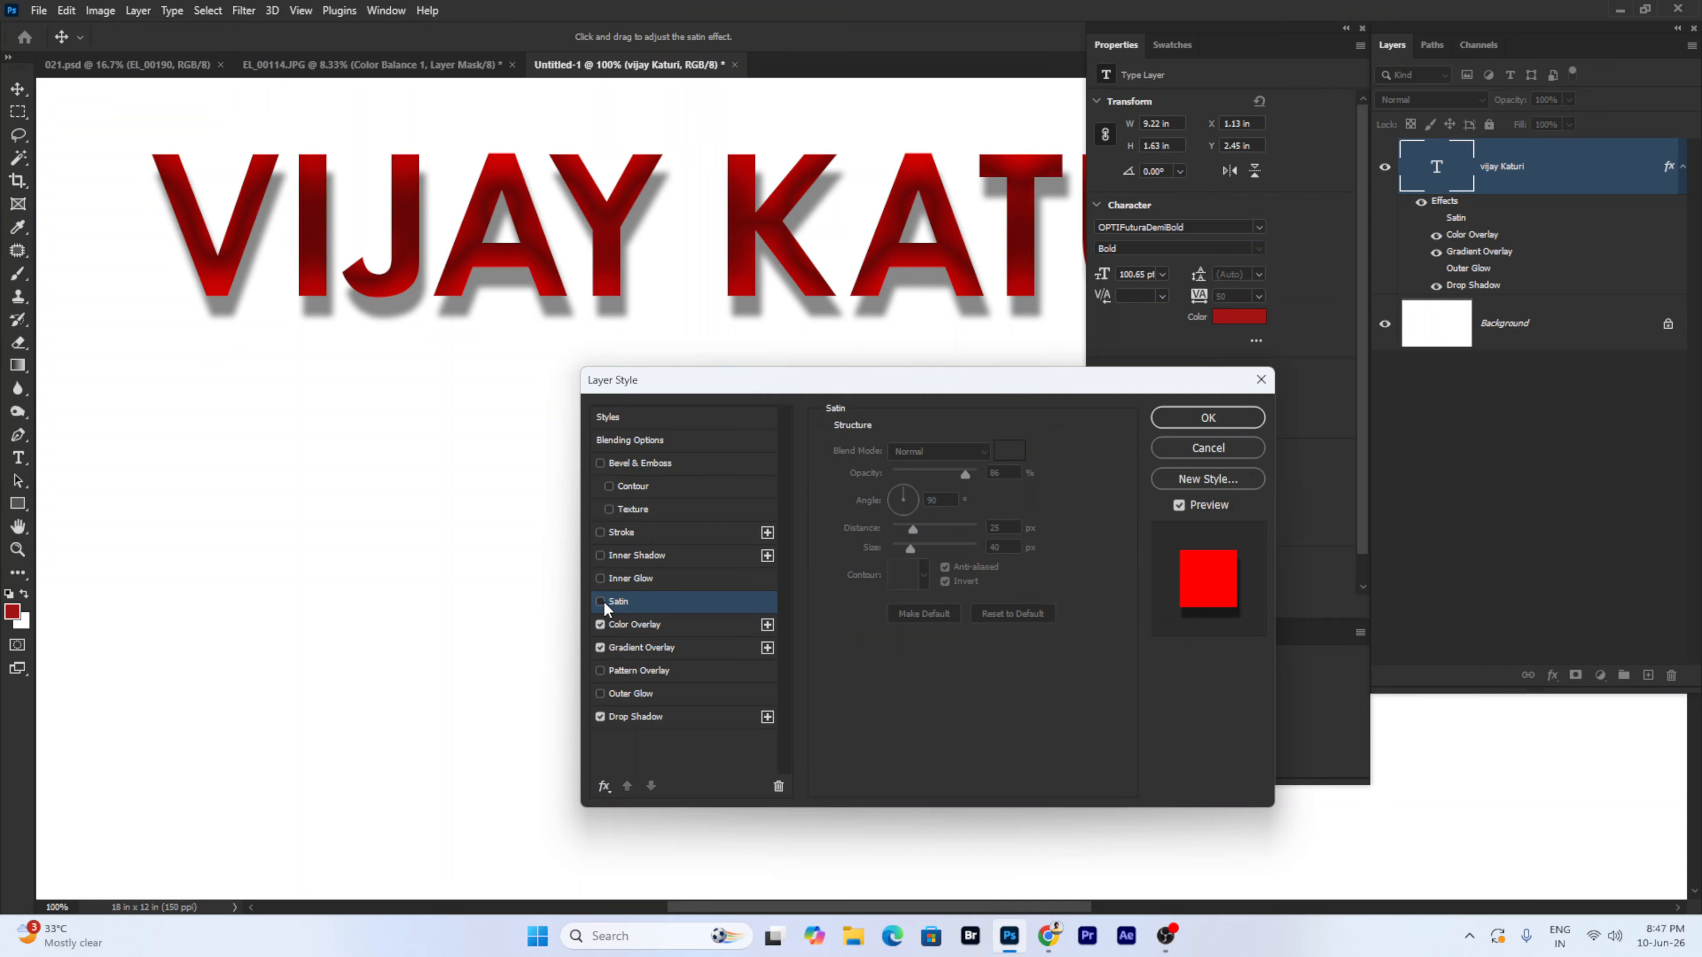
{"action": "left_click", "coordinate": [603, 602]}
{"action": "left_click", "coordinate": [604, 602]}
{"action": "left_click", "coordinate": [604, 602]}
- Change the Color Overlay colour to orange ffa800
{"action": "left_click", "coordinate": [678, 620]}
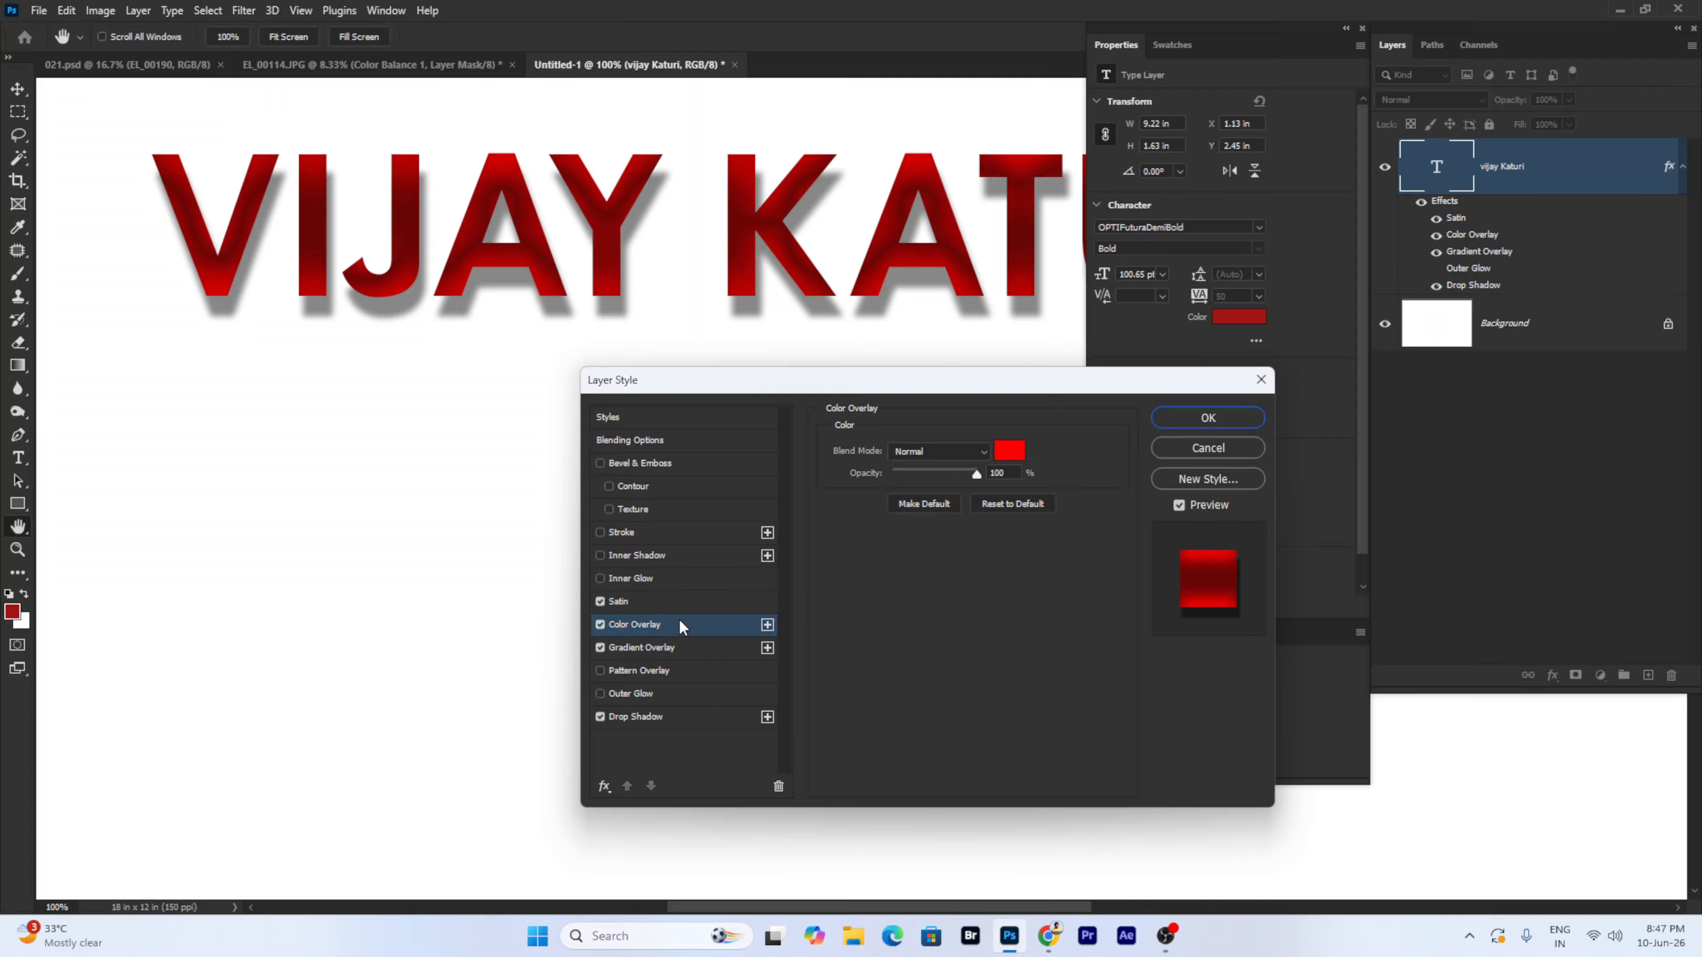
{"action": "left_click", "coordinate": [1009, 450]}
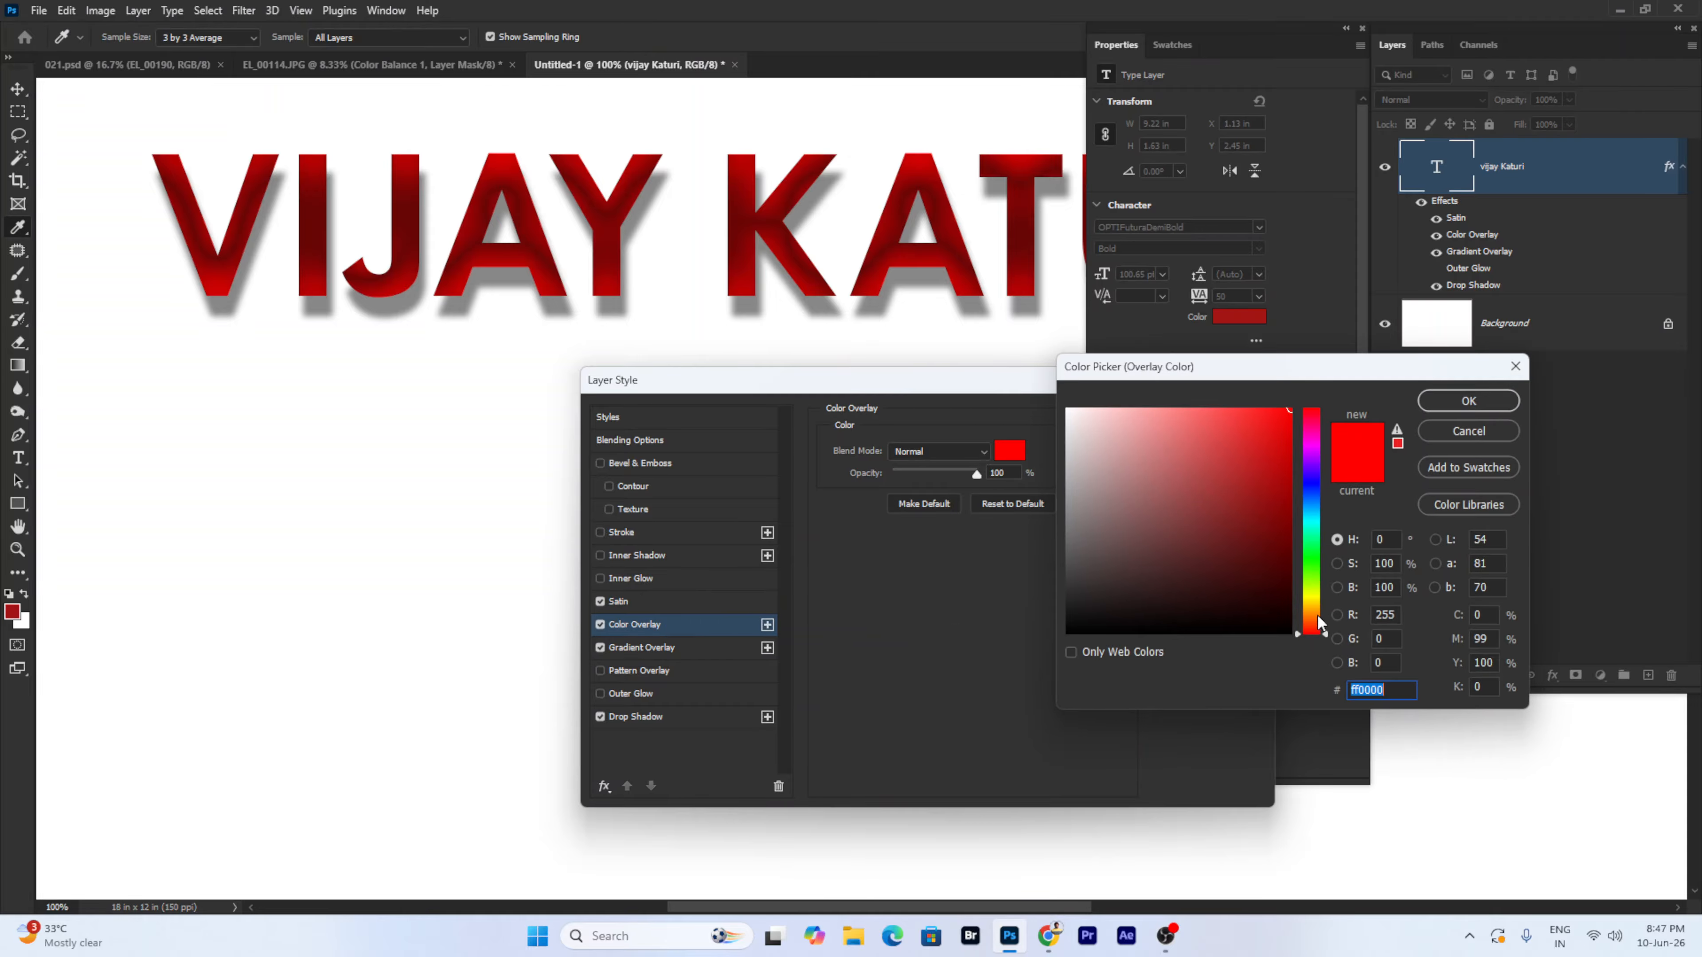
{"action": "left_click", "coordinate": [1318, 603]}
{"action": "left_click_drag", "start_coordinate": [1318, 603], "coordinate": [1318, 609]}
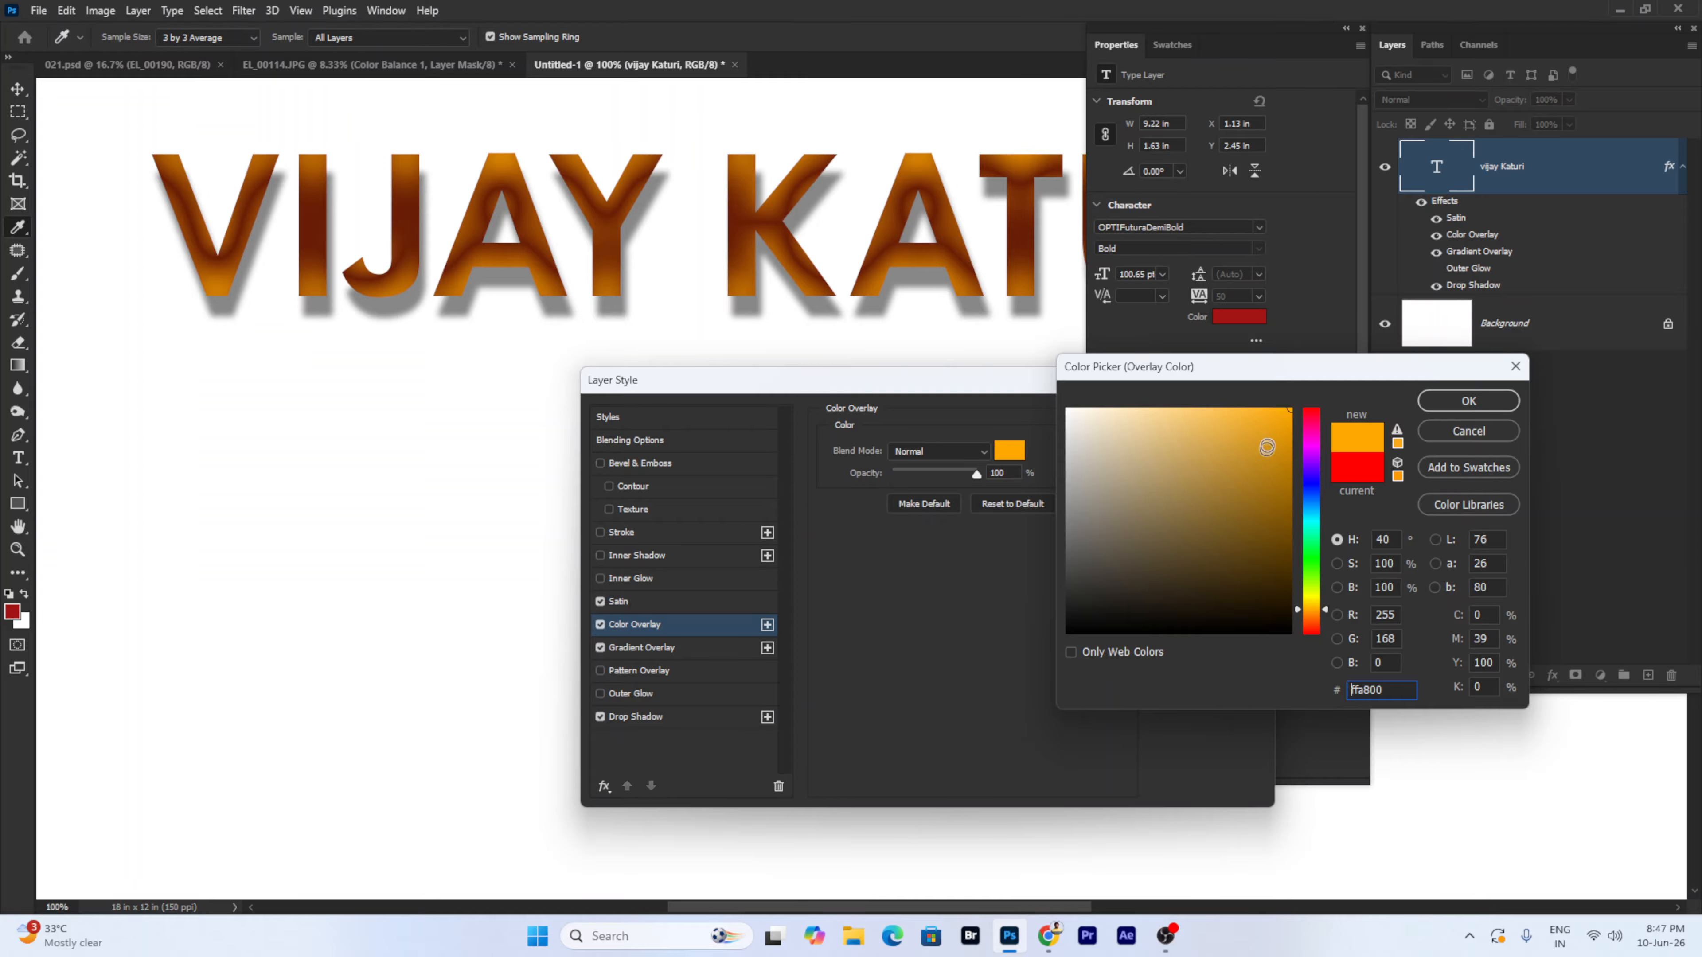
{"action": "left_click", "coordinate": [1487, 405]}
- Set the Satin colour to pure red and lower its opacity to 77%
{"action": "left_click", "coordinate": [677, 601]}
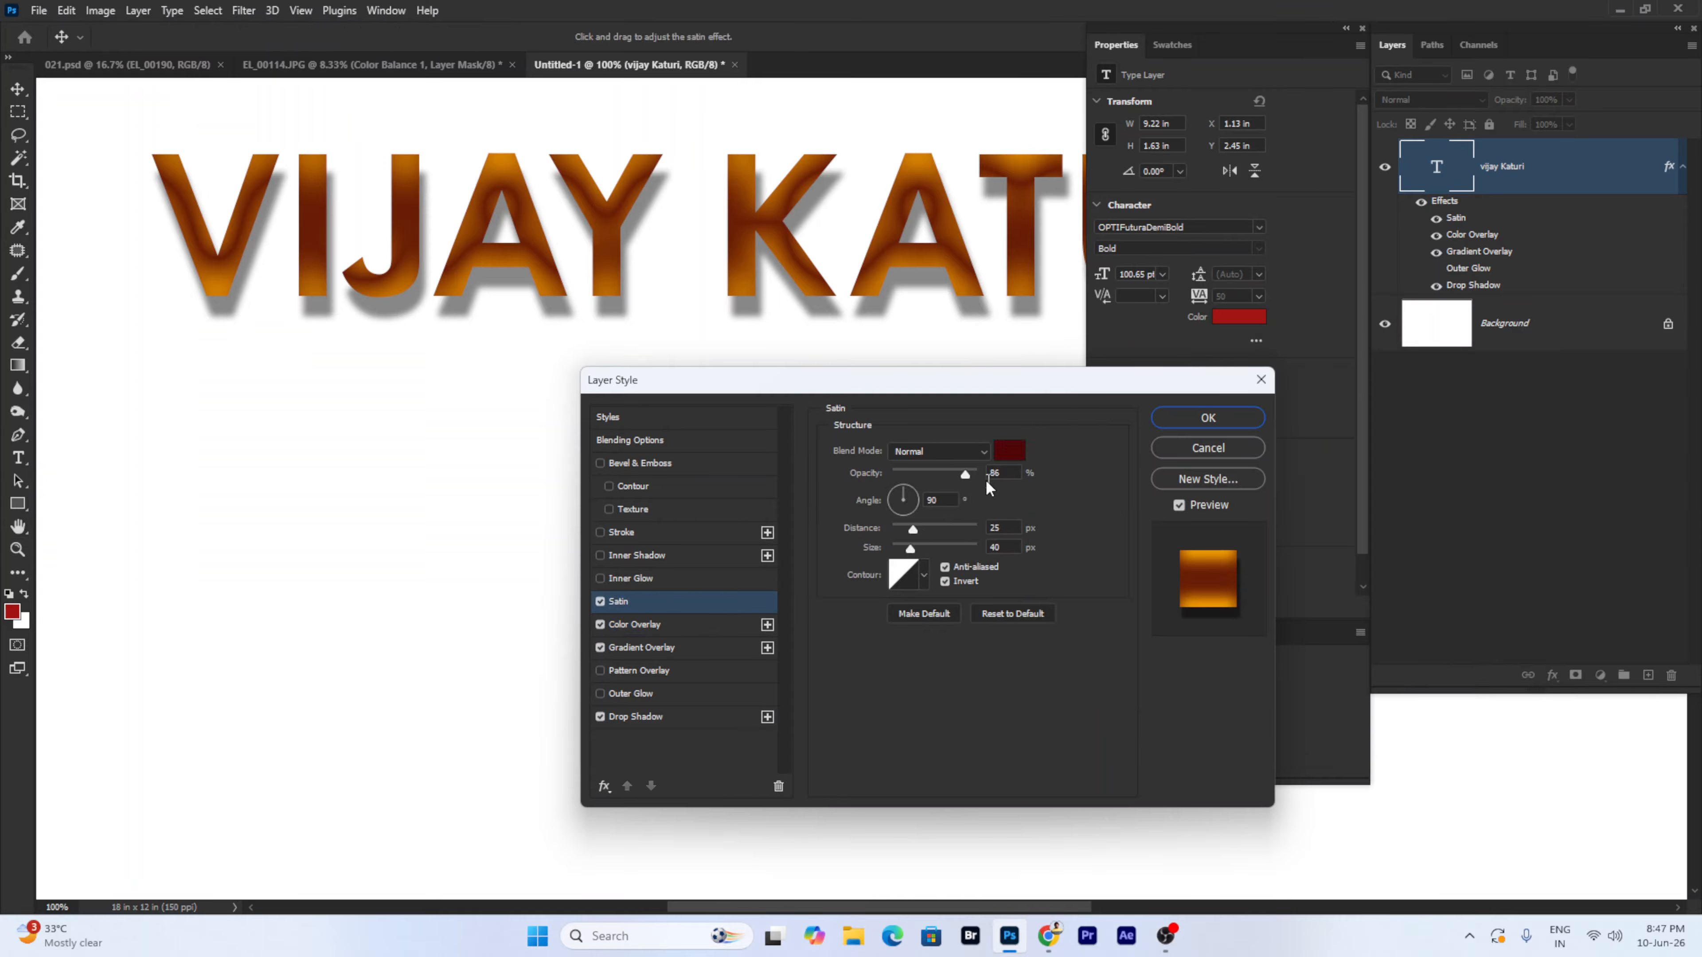
{"action": "left_click", "coordinate": [1010, 451]}
{"action": "left_click_drag", "start_coordinate": [1212, 450], "coordinate": [1397, 360]}
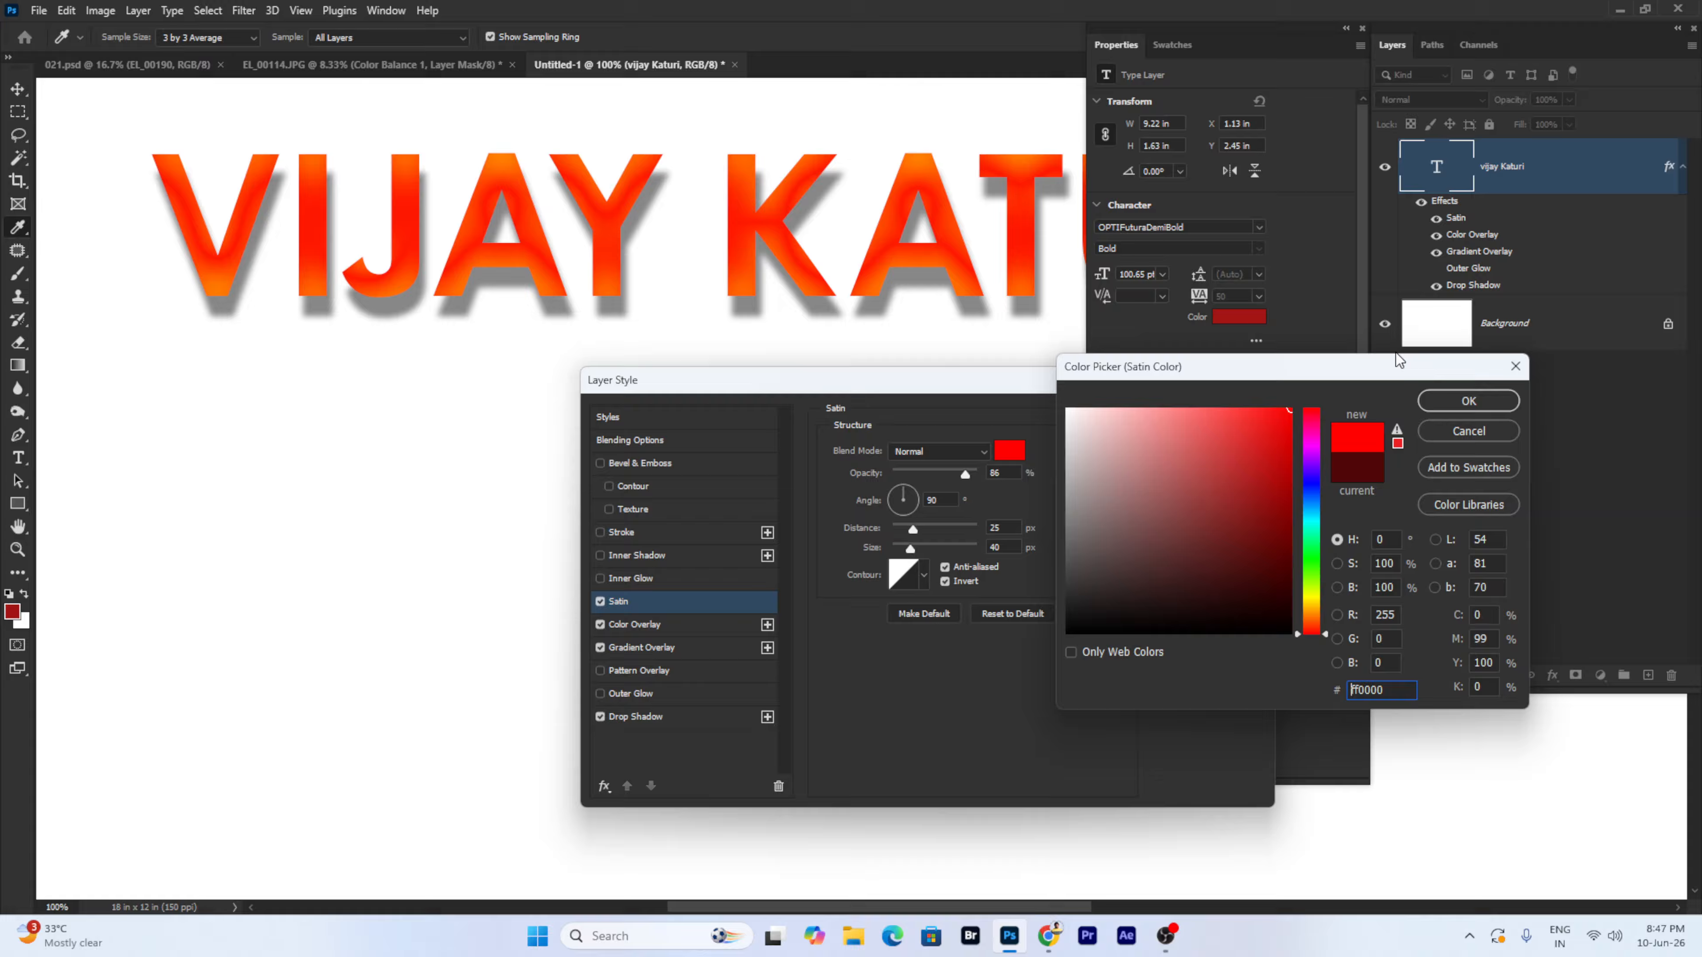
{"action": "left_click", "coordinate": [1481, 402]}
{"action": "mouse_move", "coordinate": [927, 473]}
{"action": "left_mouse_down"}
{"action": "mouse_move", "coordinate": [957, 479]}
{"action": "mouse_move", "coordinate": [921, 530]}
{"action": "mouse_move", "coordinate": [947, 531]}
{"action": "mouse_move", "coordinate": [896, 551]}
{"action": "mouse_move", "coordinate": [919, 551]}
{"action": "left_mouse_up"}
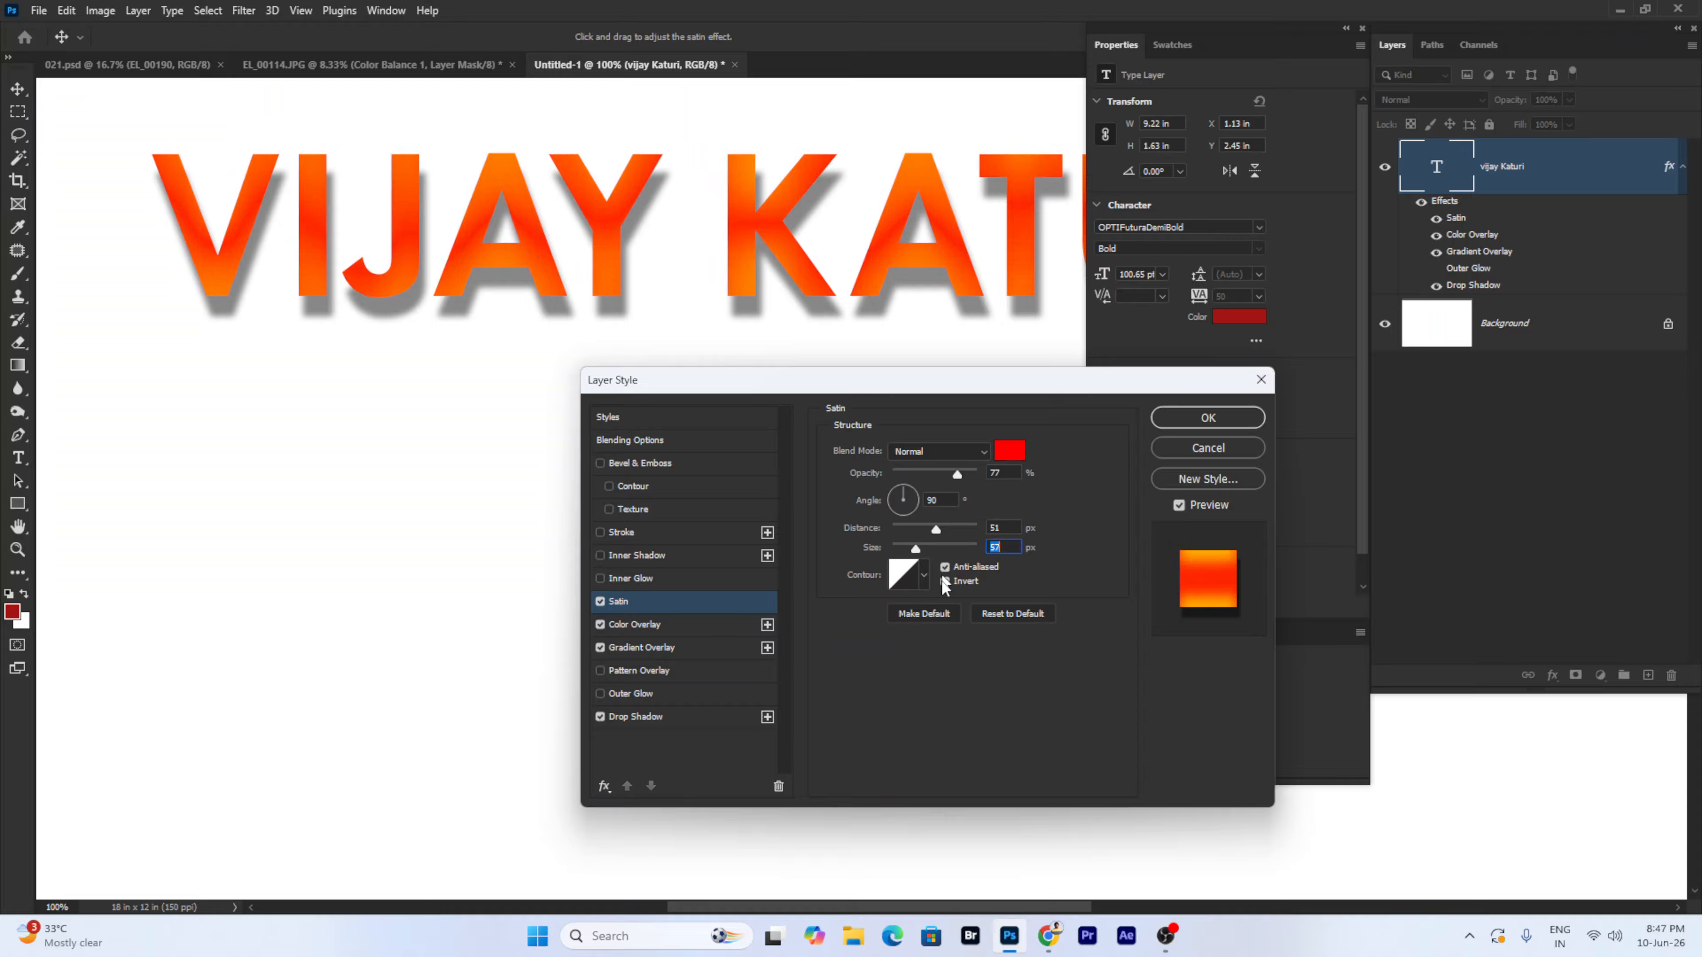
- Turn off Satin and Color Overlay, enable Inner Glow, and zoom to 200% on VIJAY
{"action": "left_click", "coordinate": [601, 601]}
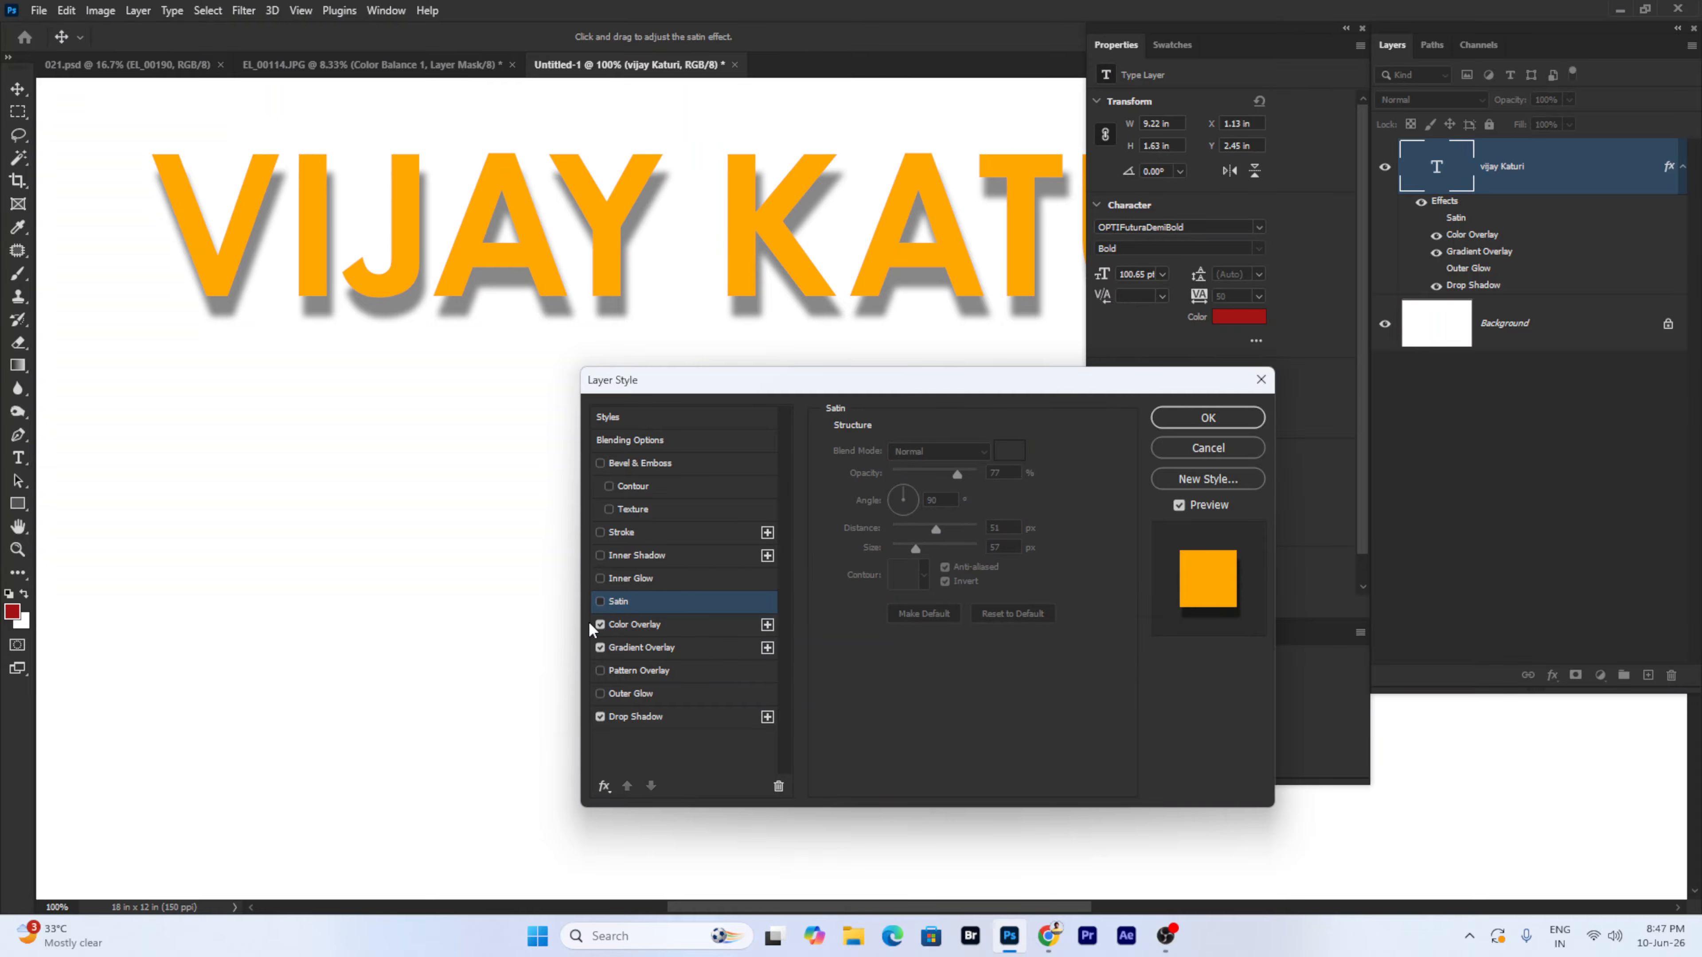
{"action": "left_click", "coordinate": [601, 622]}
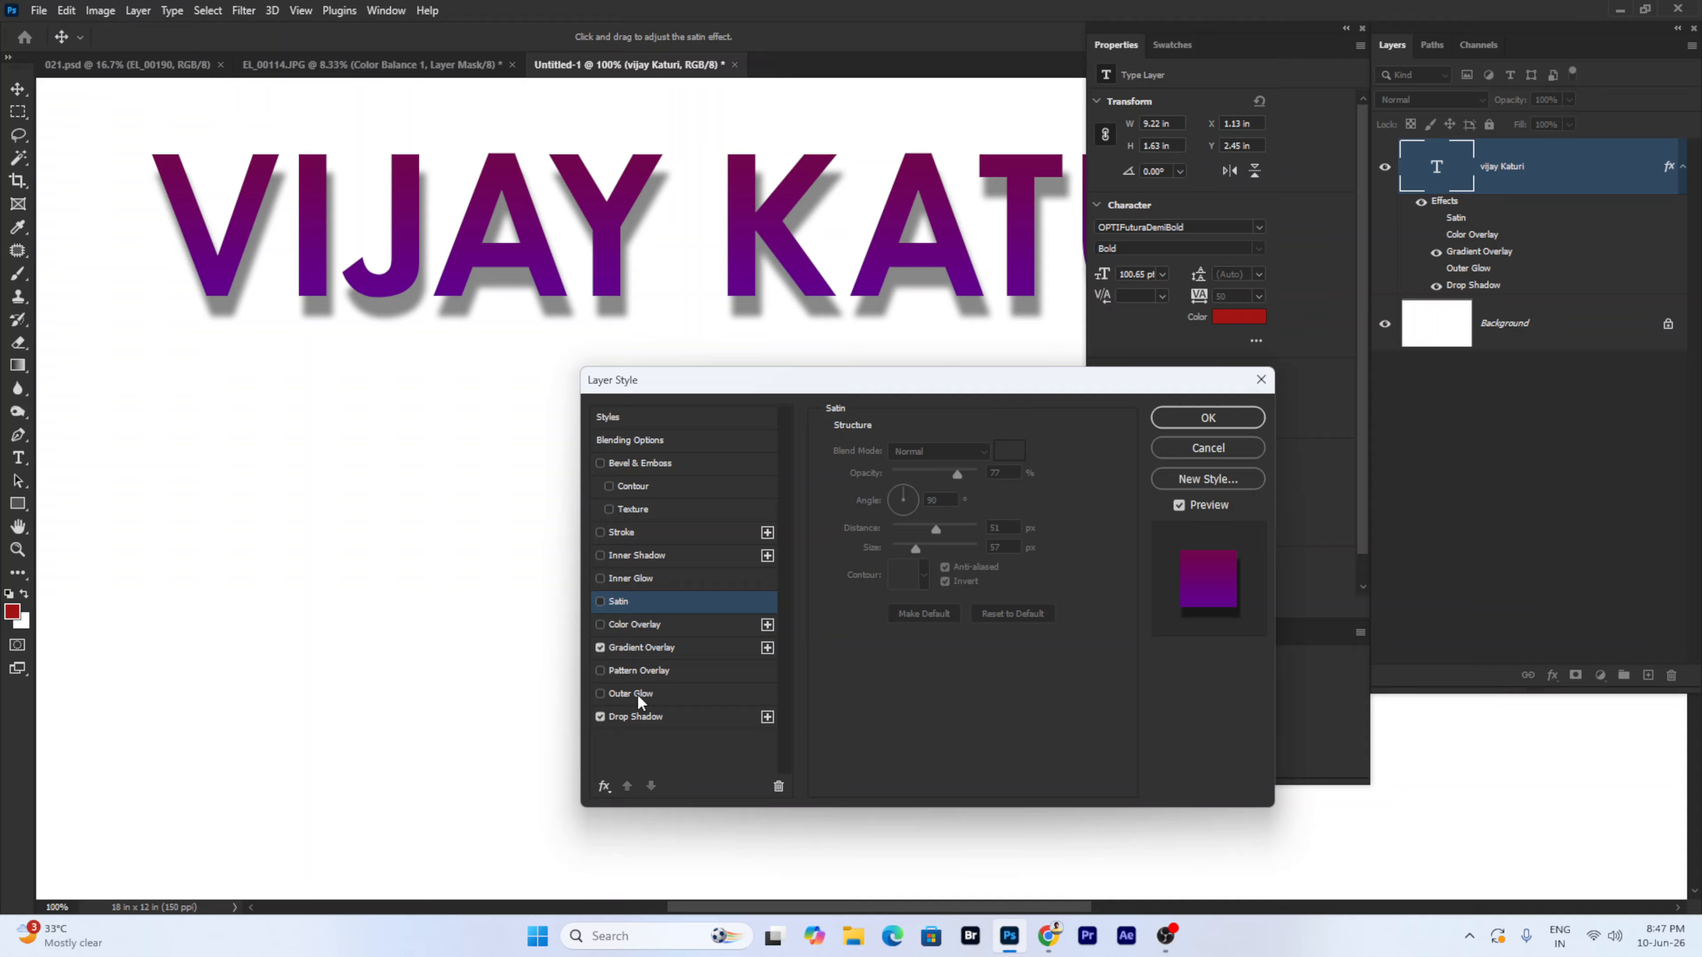
{"action": "left_click", "coordinate": [639, 581]}
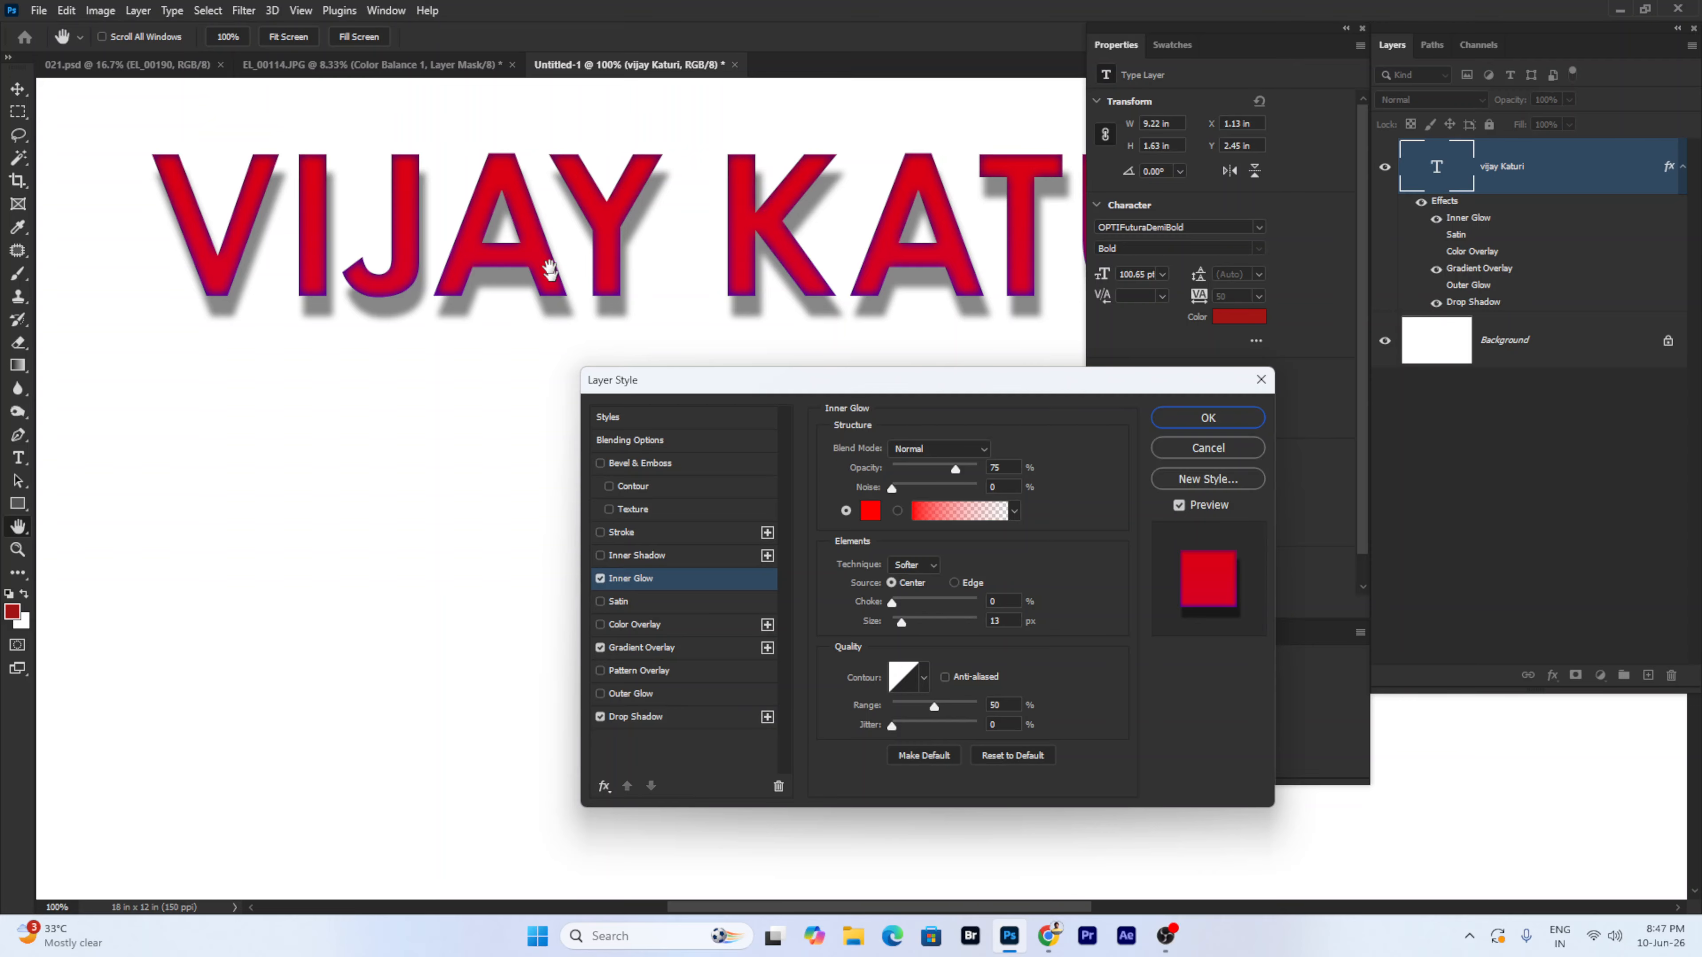
{"action": "right_click", "coordinate": [520, 285]}
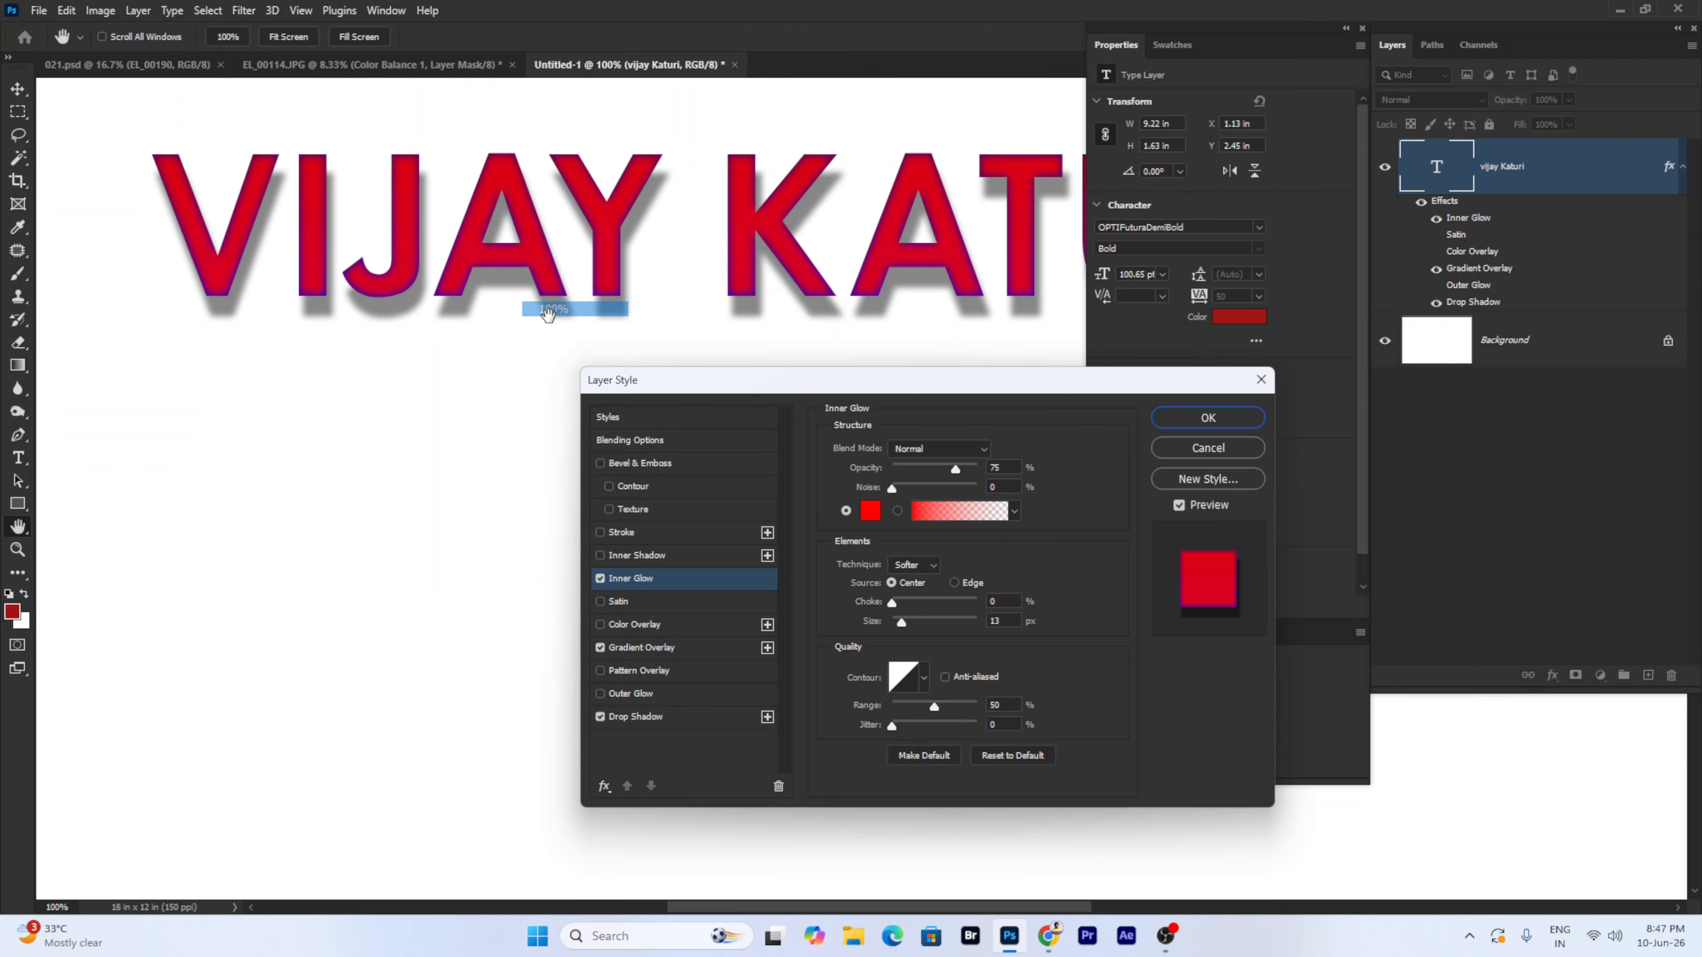
{"action": "right_click", "coordinate": [560, 255]}
{"action": "left_click", "coordinate": [603, 289]}
{"action": "left_click_drag", "start_coordinate": [441, 146], "coordinate": [640, 234]}
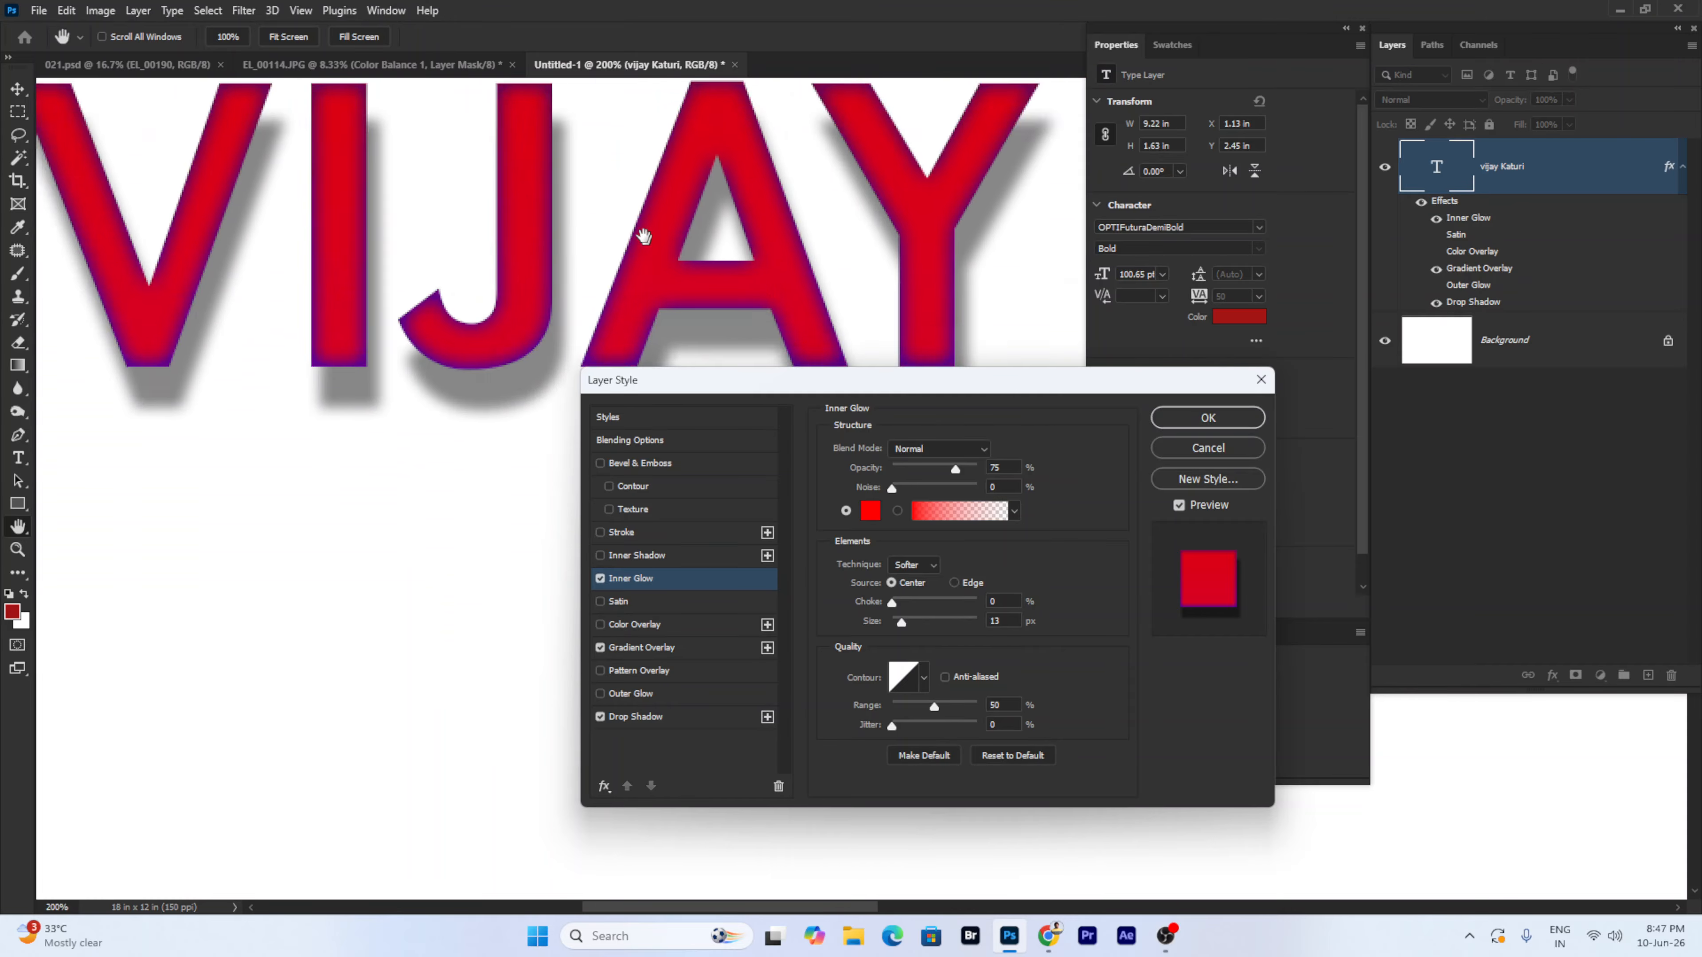
{"action": "left_click_drag", "start_coordinate": [553, 297], "coordinate": [490, 228]}
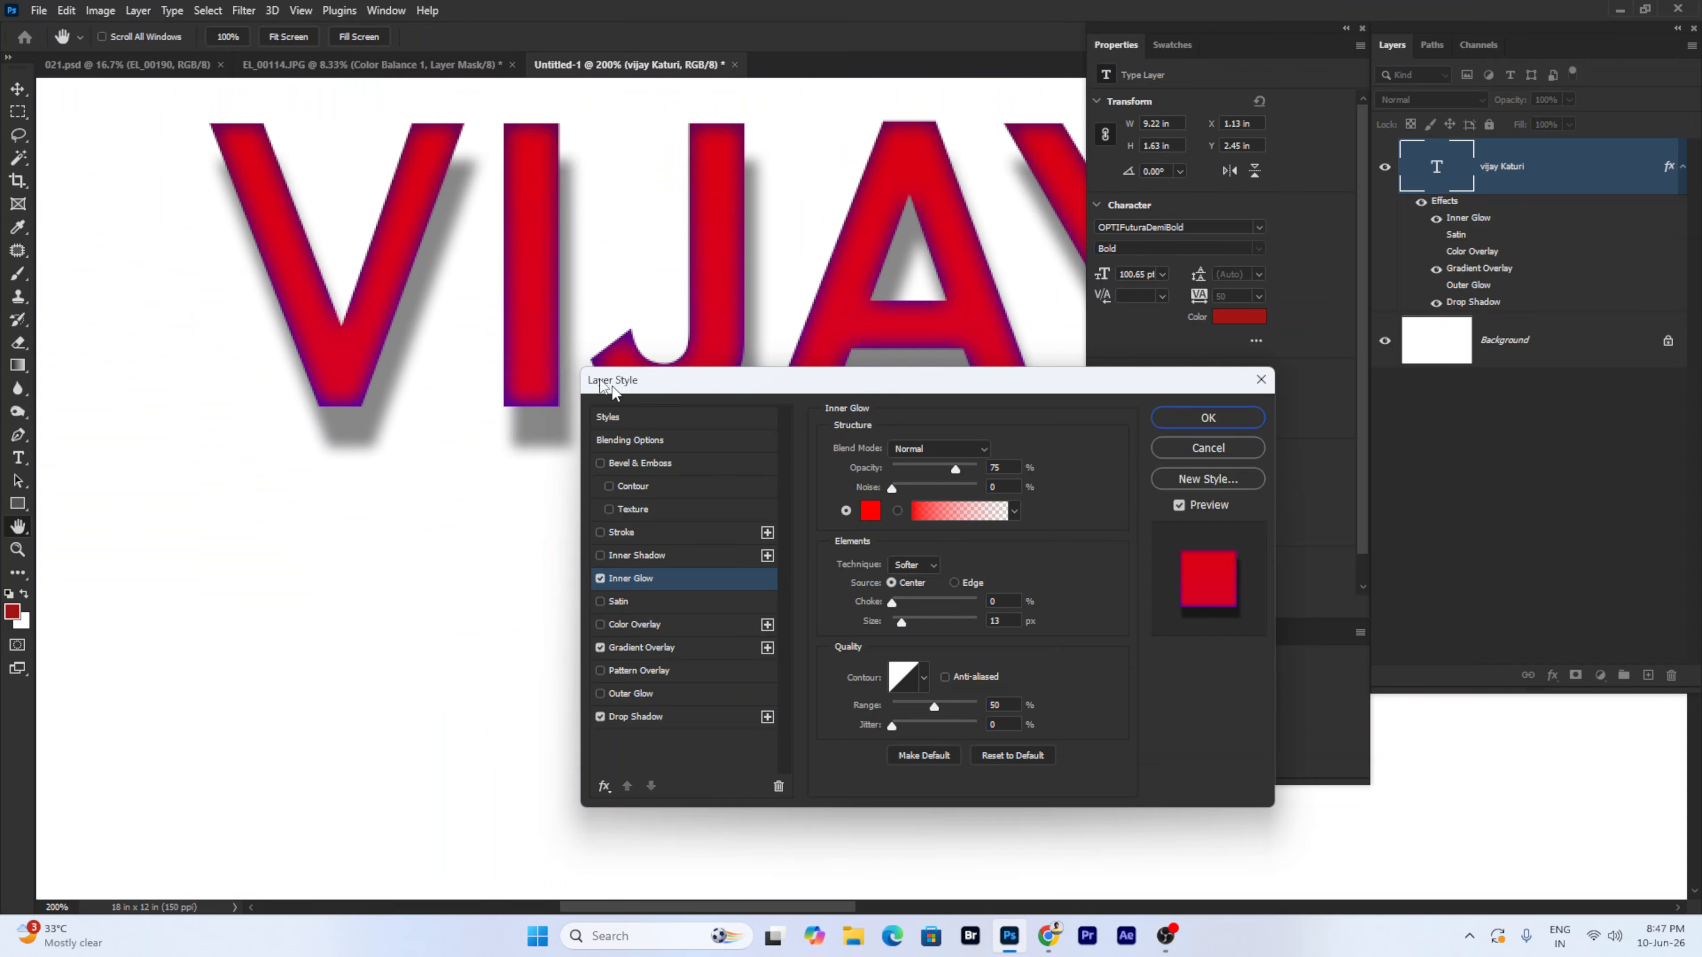
- Give the Inner Glow orange ffae00, Noise 2 and about 64% opacity, then switch it off
{"action": "left_click", "coordinate": [600, 579]}
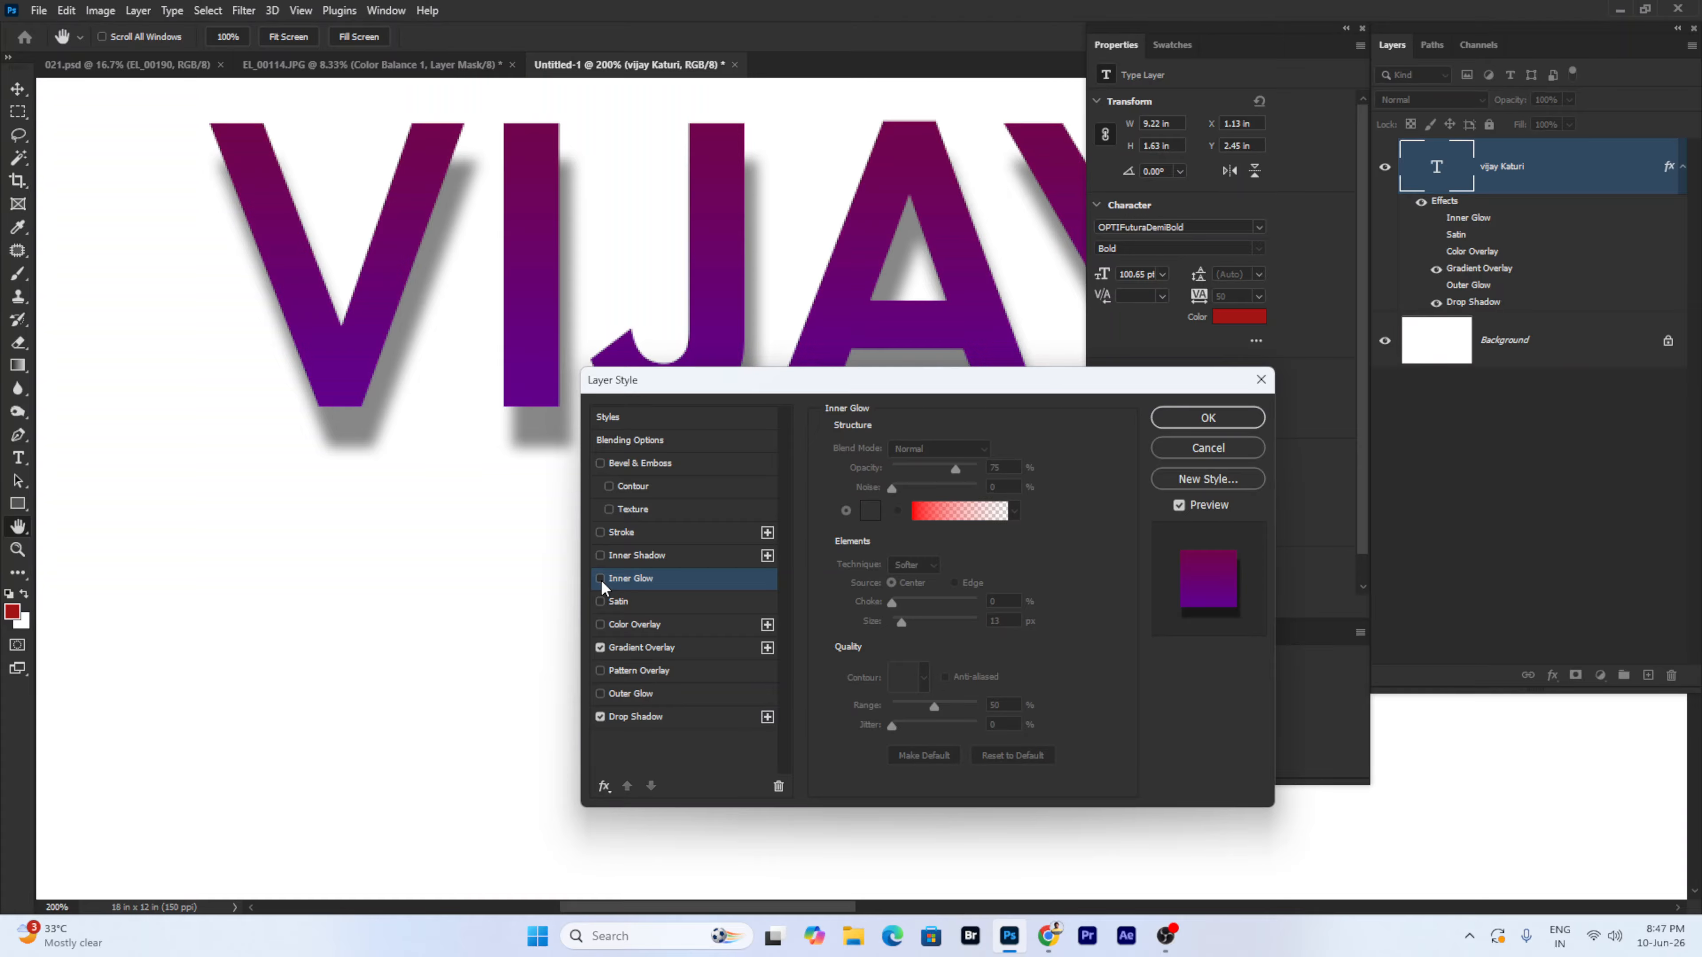
{"action": "left_click", "coordinate": [601, 580]}
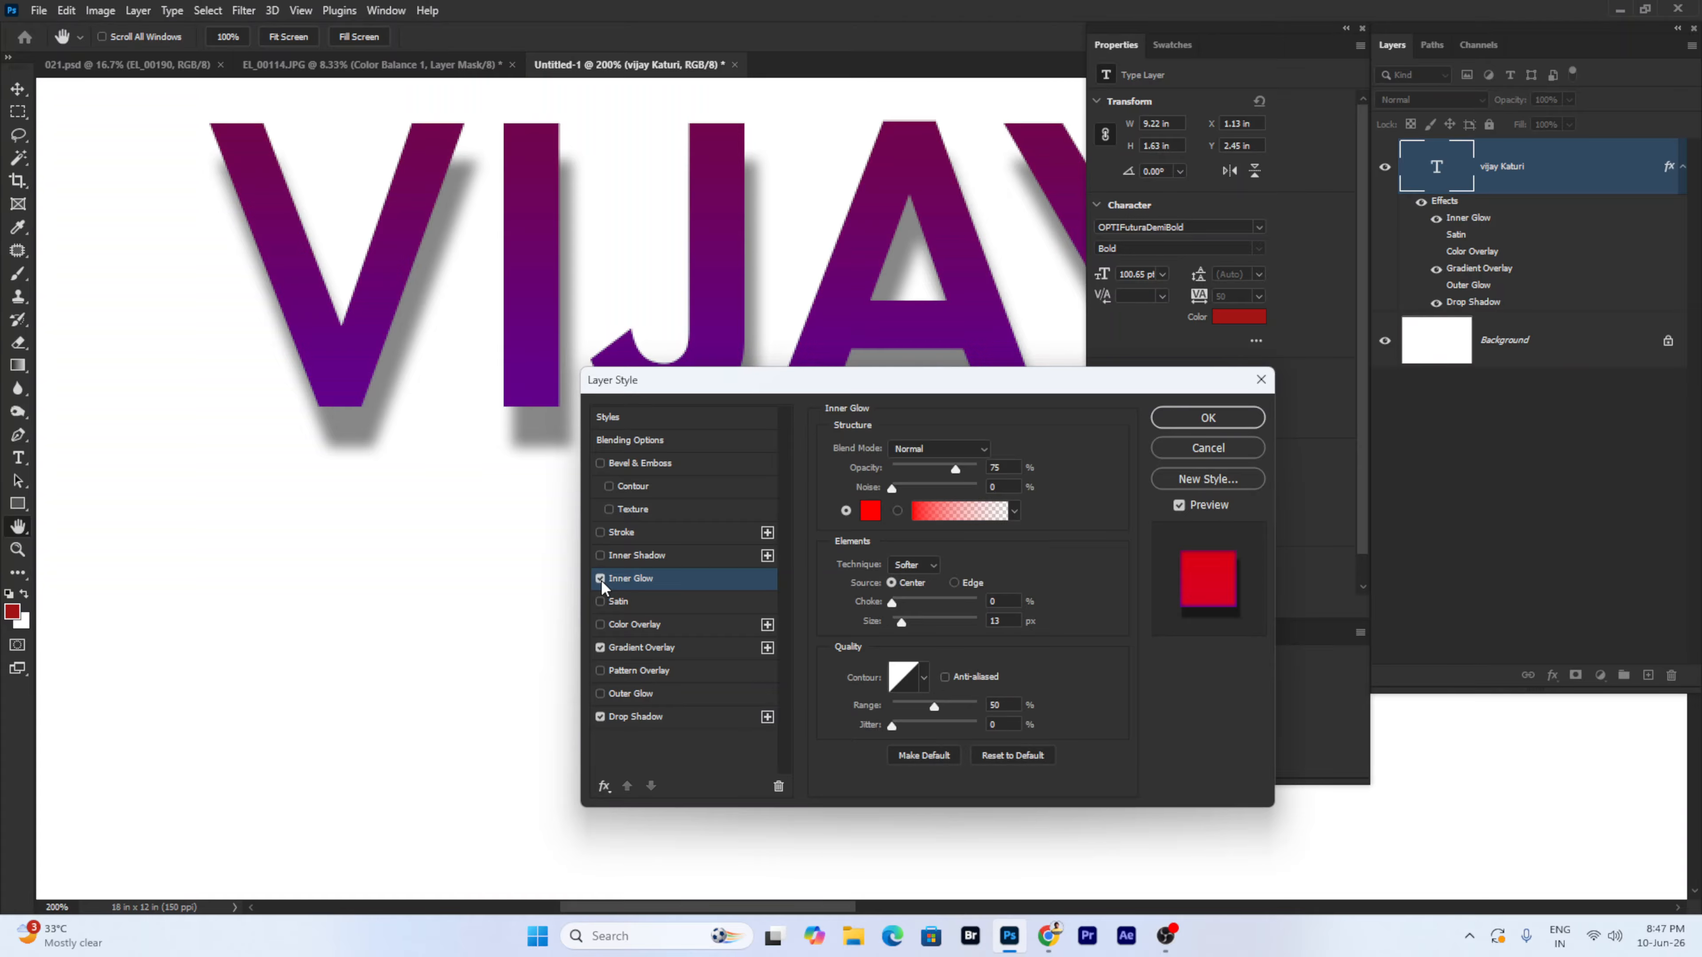
{"action": "left_click", "coordinate": [870, 511]}
{"action": "left_click", "coordinate": [1314, 608]}
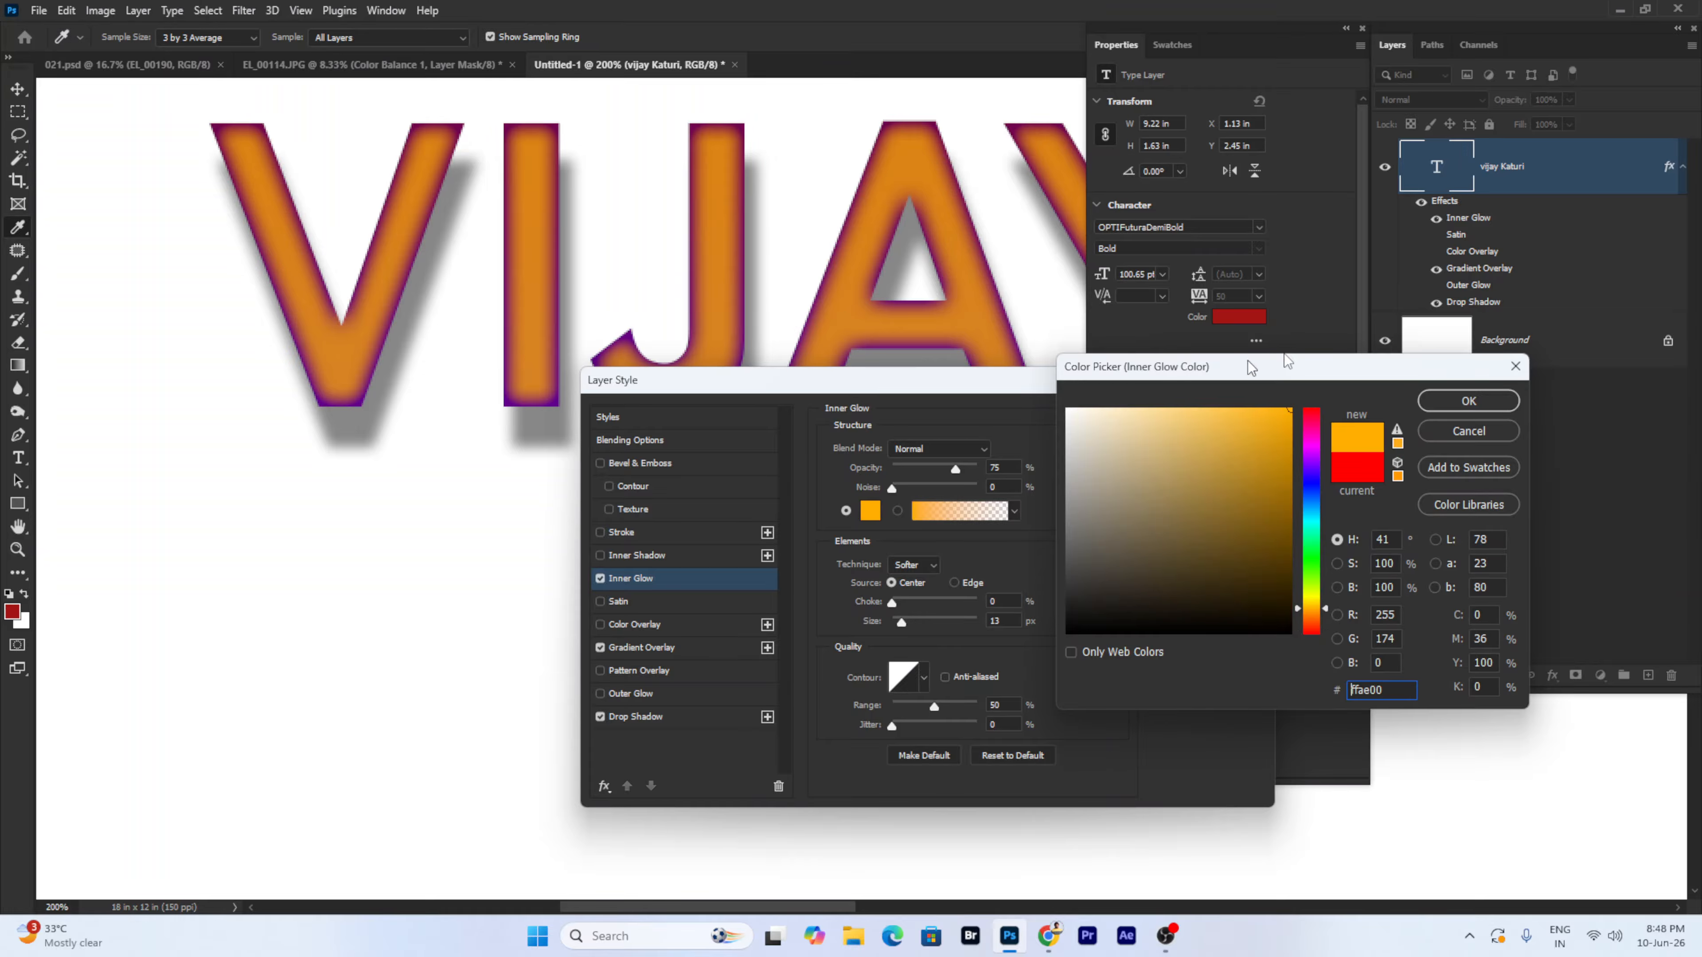
{"action": "left_click", "coordinate": [1448, 403]}
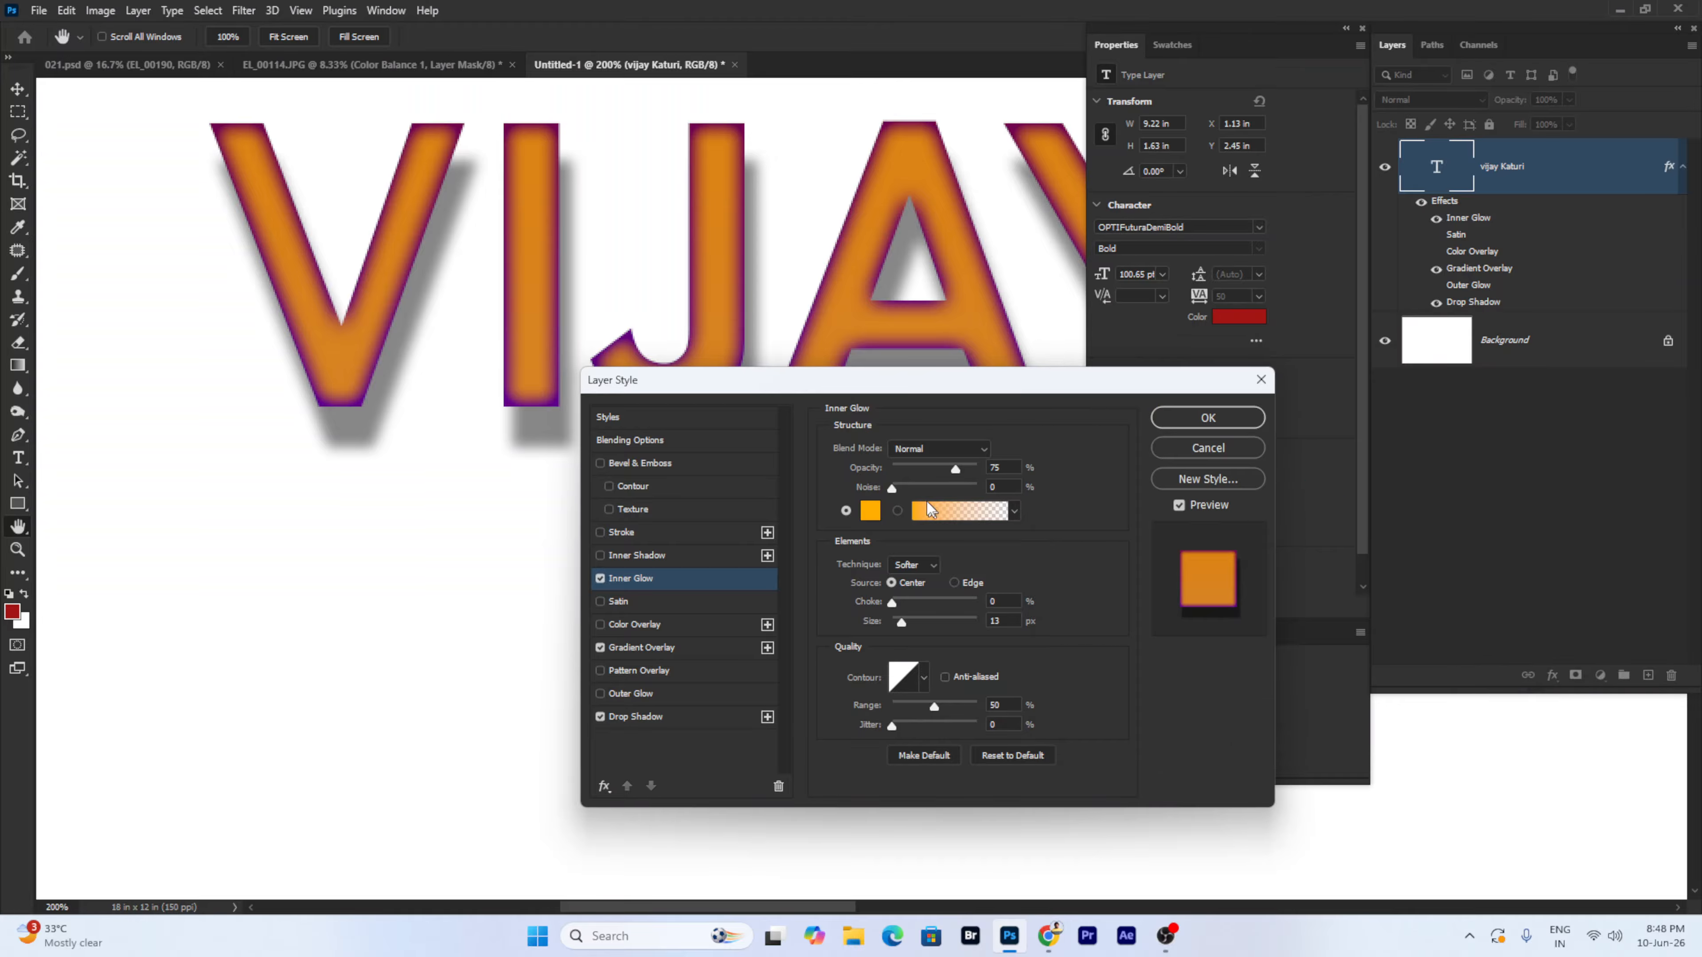
{"action": "left_click_drag", "start_coordinate": [918, 493], "coordinate": [951, 467]}
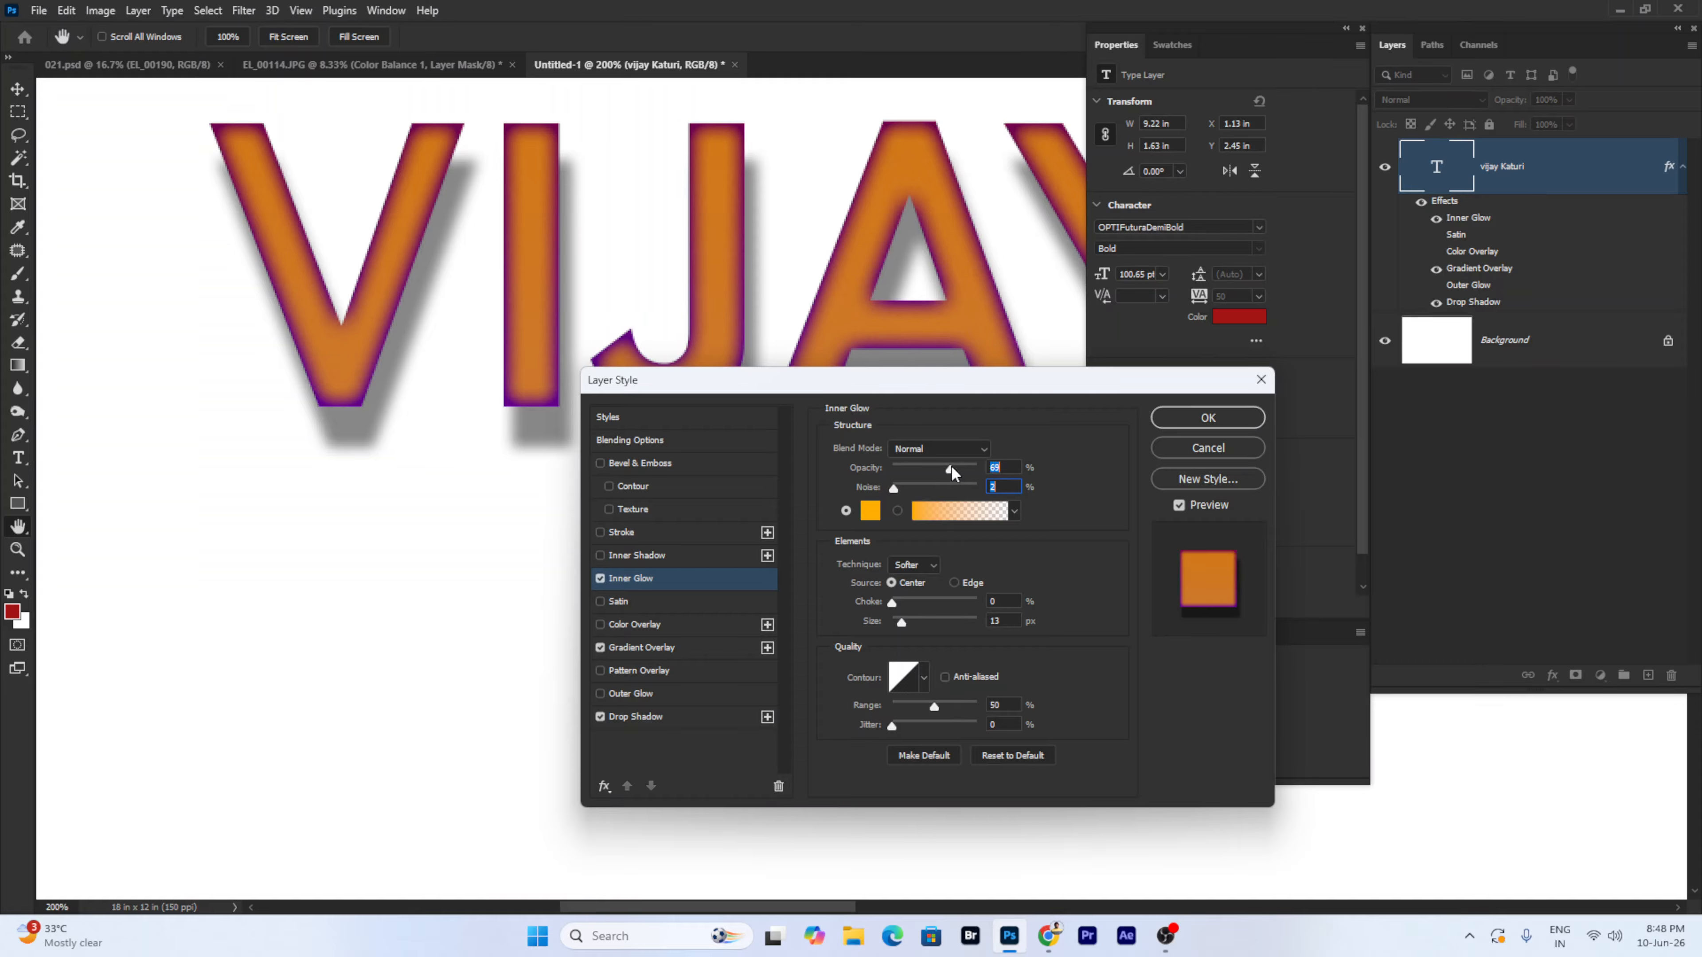
{"action": "left_click", "coordinate": [600, 578]}
- Enable Inner Shadow and swap the purple gradient for the orange Color Overlay
{"action": "left_click", "coordinate": [636, 556]}
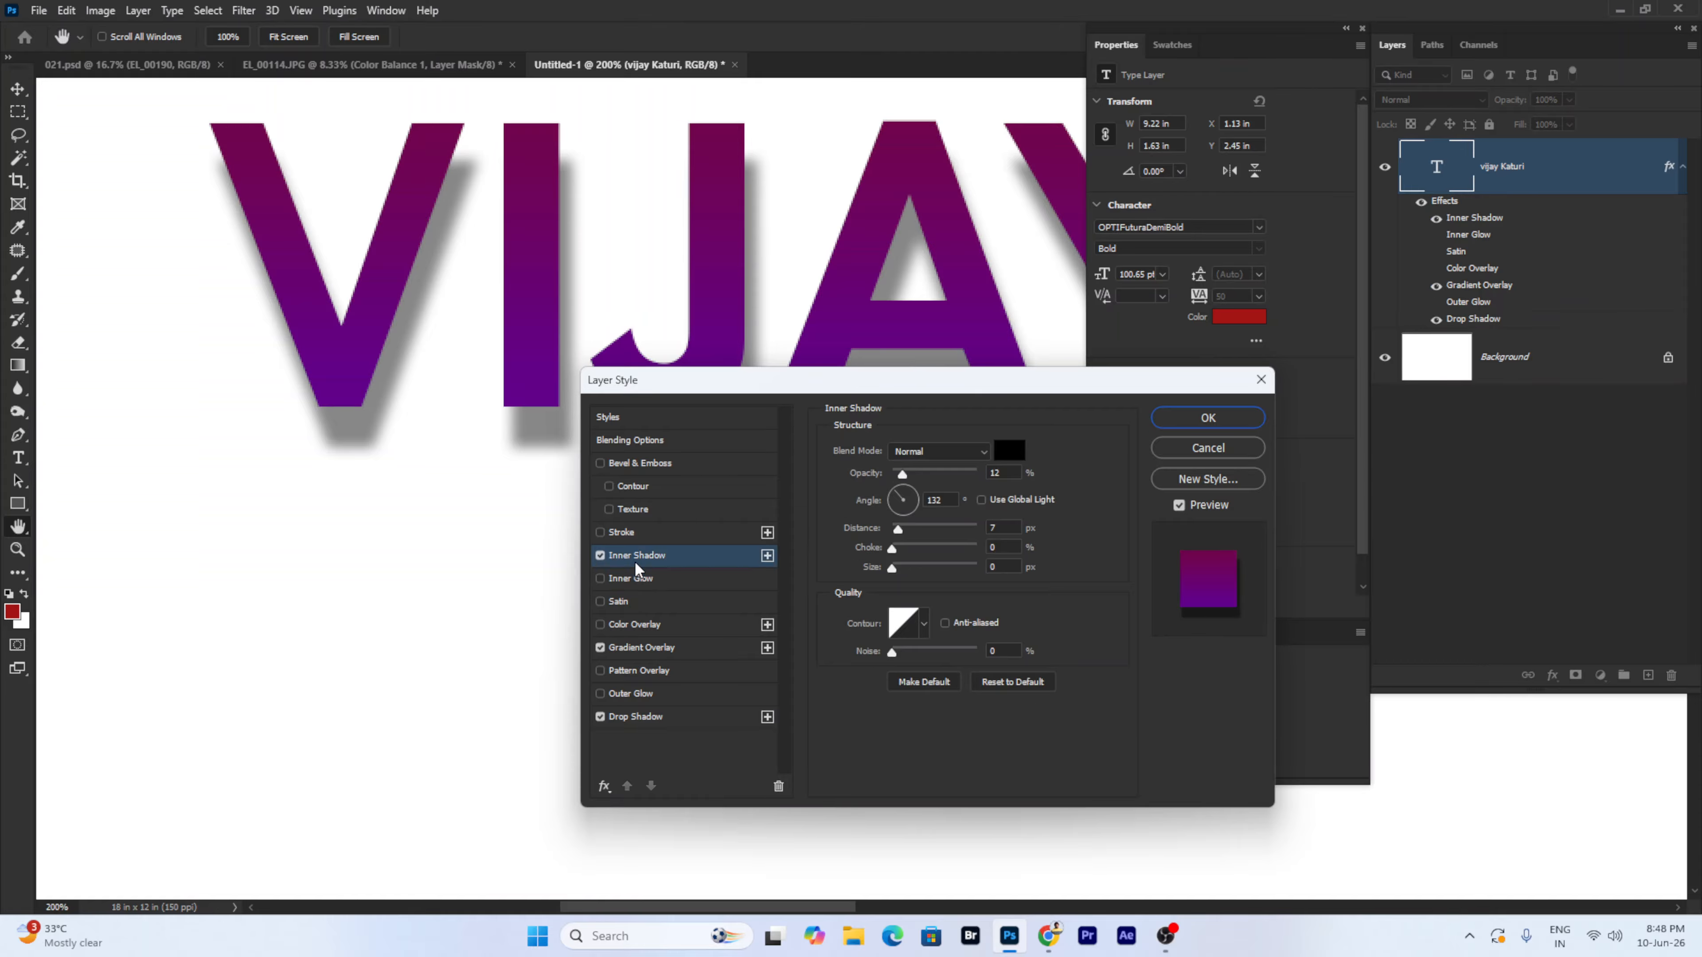
{"action": "left_click", "coordinate": [600, 648]}
{"action": "left_click", "coordinate": [634, 624]}
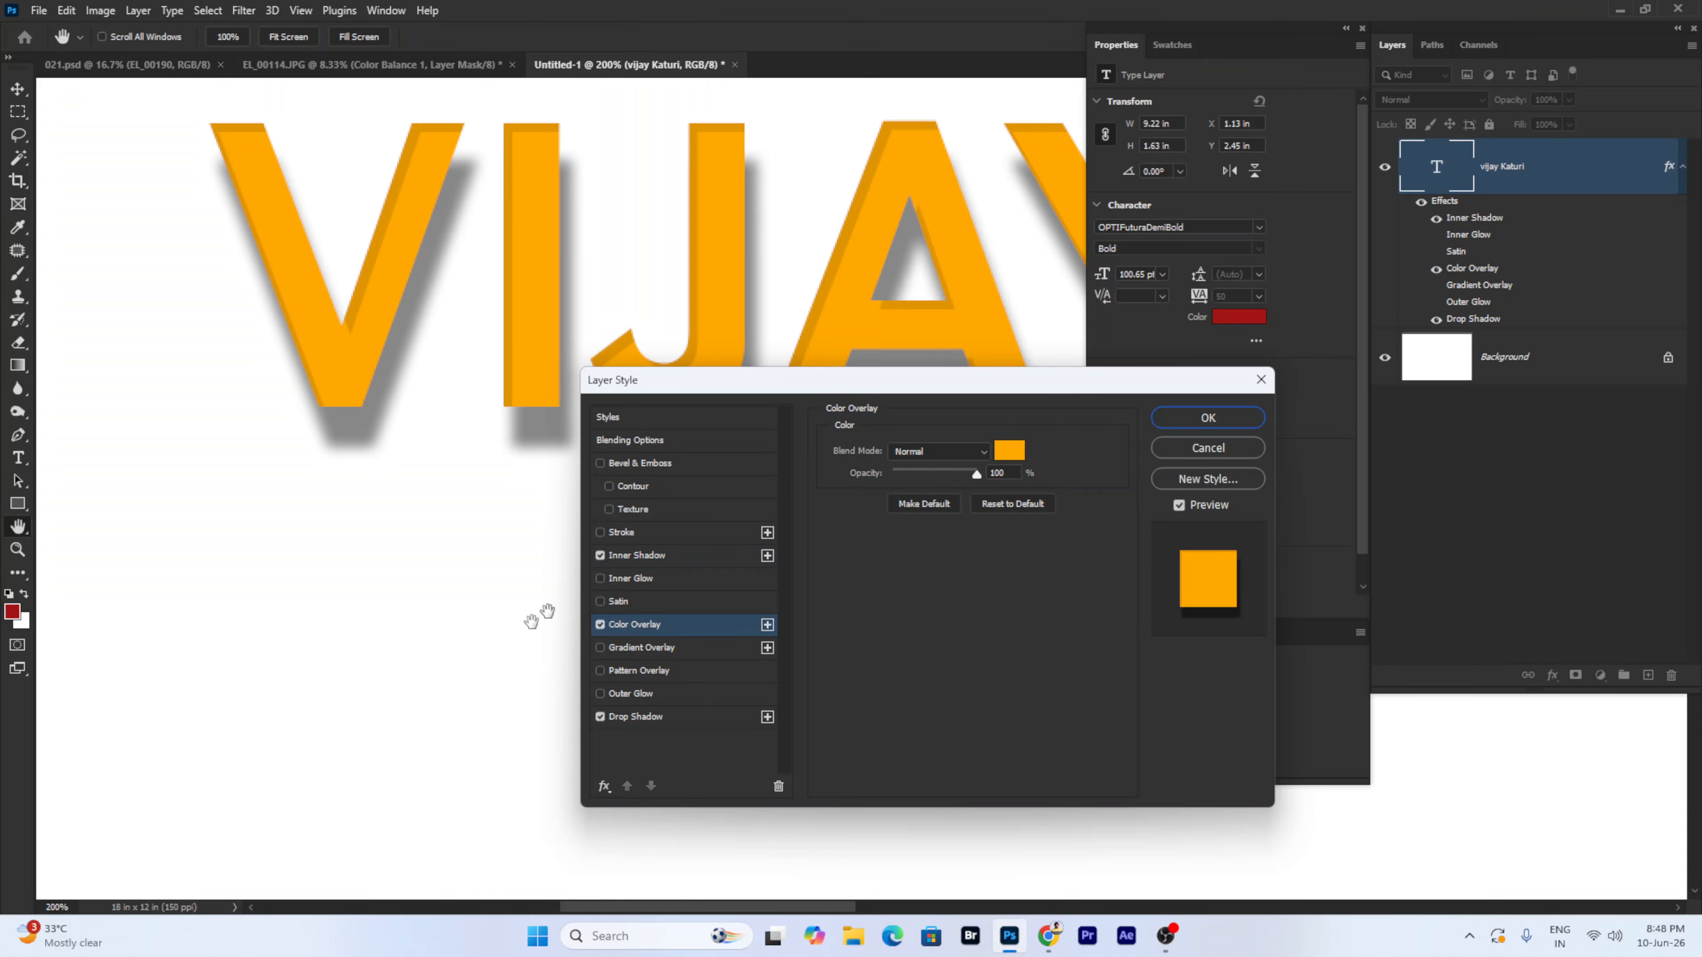
- Adjust the Inner Shadow to a 153° angle with a small size and slight choke
{"action": "left_click", "coordinate": [663, 556]}
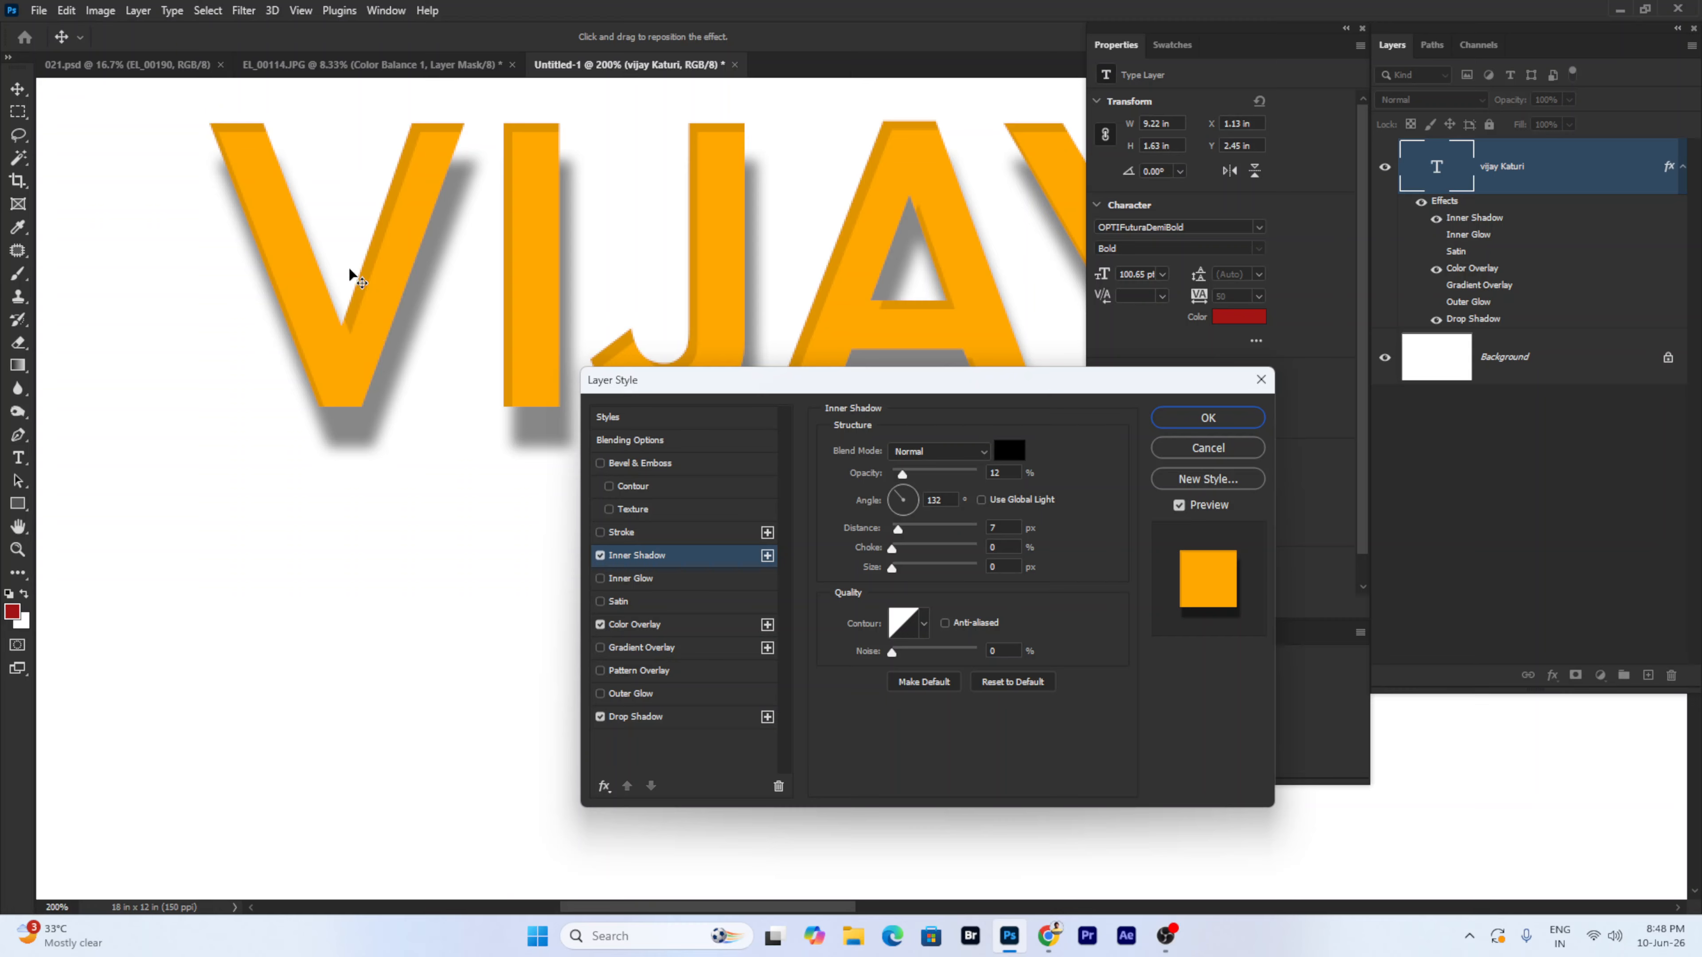
{"action": "left_click_drag", "start_coordinate": [279, 202], "coordinate": [279, 196]}
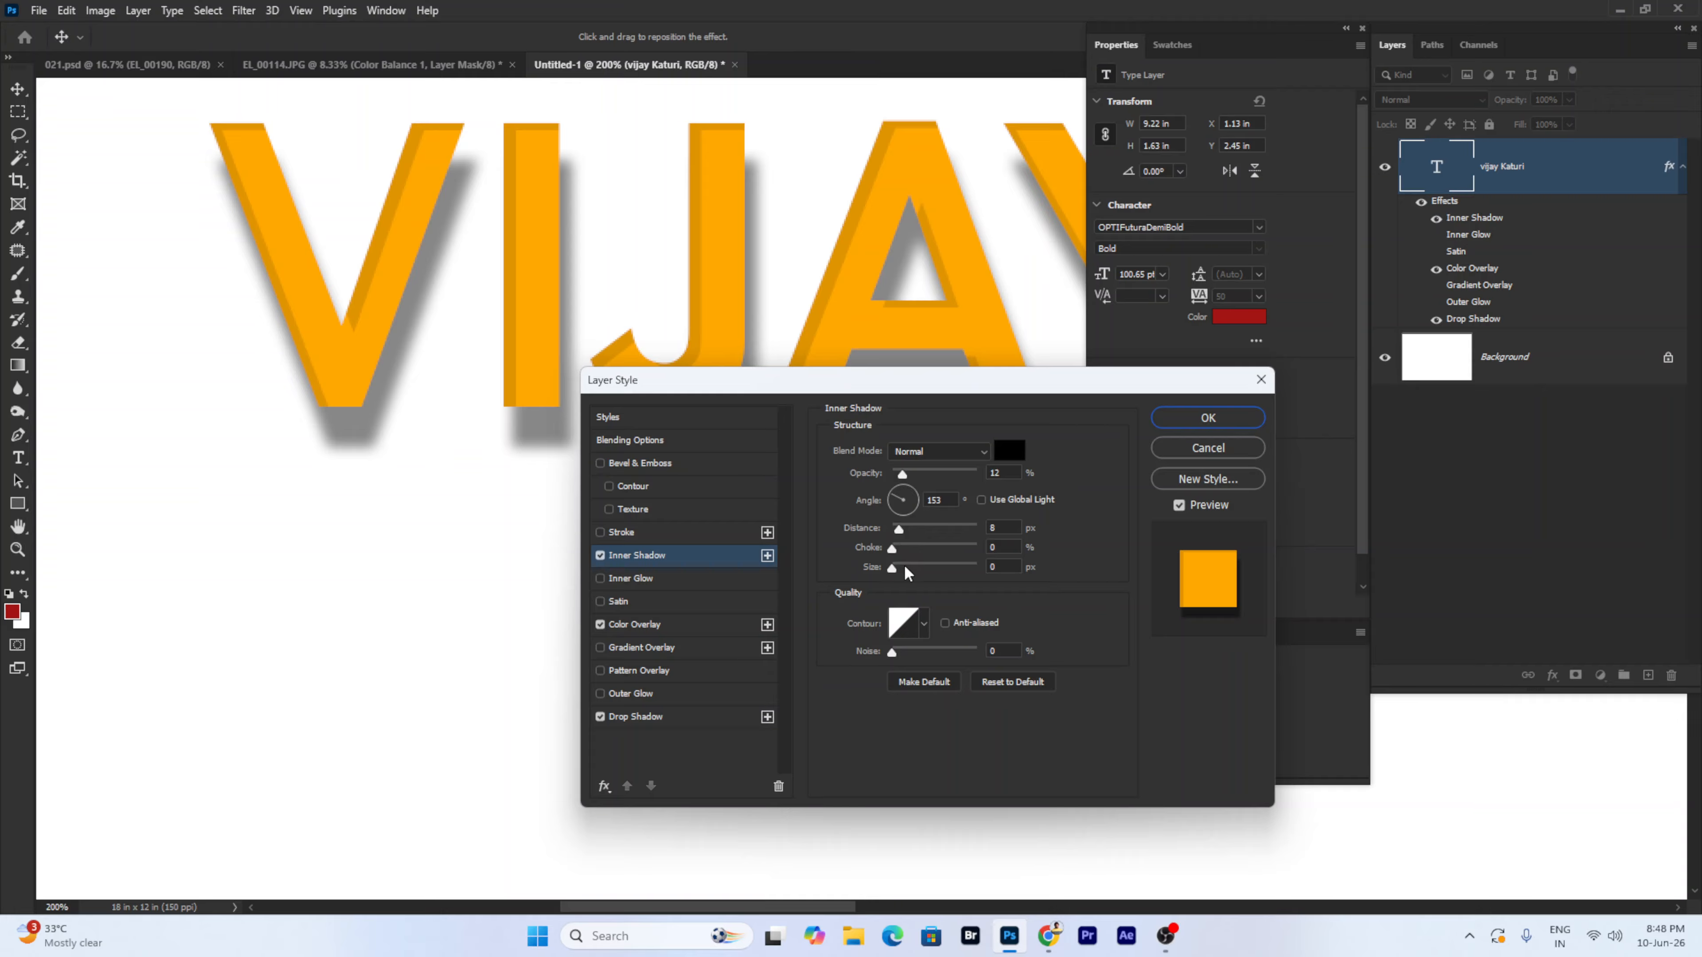
{"action": "left_click_drag", "start_coordinate": [892, 568], "coordinate": [894, 564]}
{"action": "left_click_drag", "start_coordinate": [897, 549], "coordinate": [898, 548]}
- Add a Stroke to the letters coloured dark maroon
{"action": "left_click", "coordinate": [619, 533]}
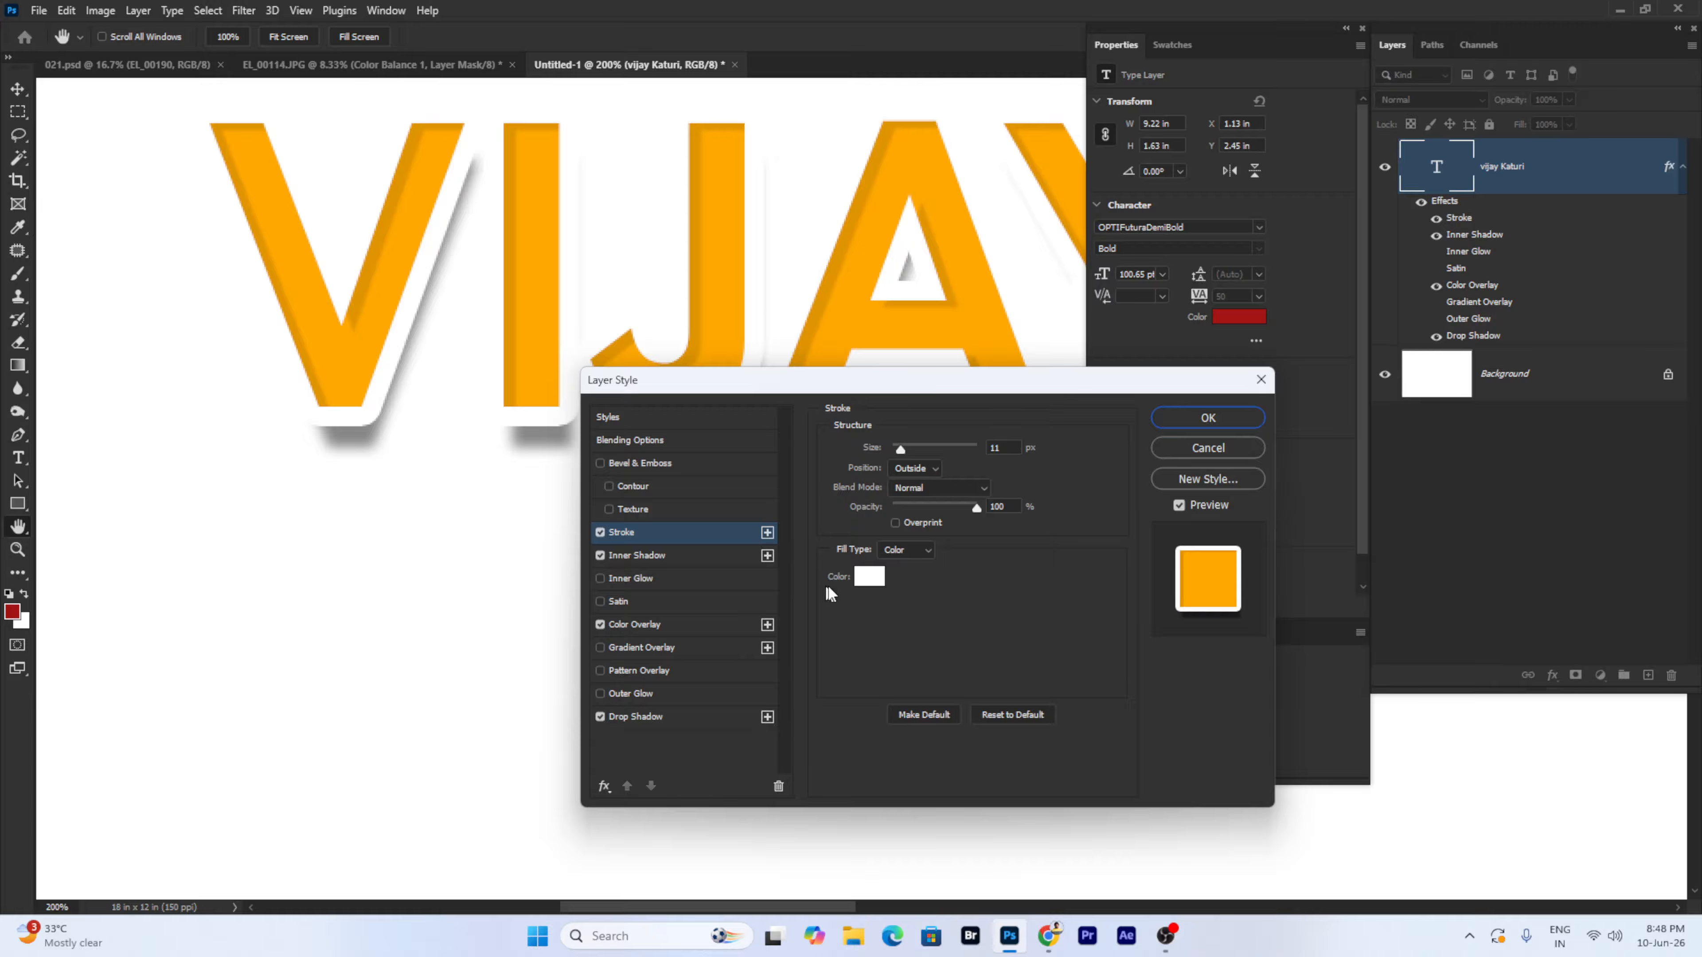
{"action": "left_click", "coordinate": [871, 581]}
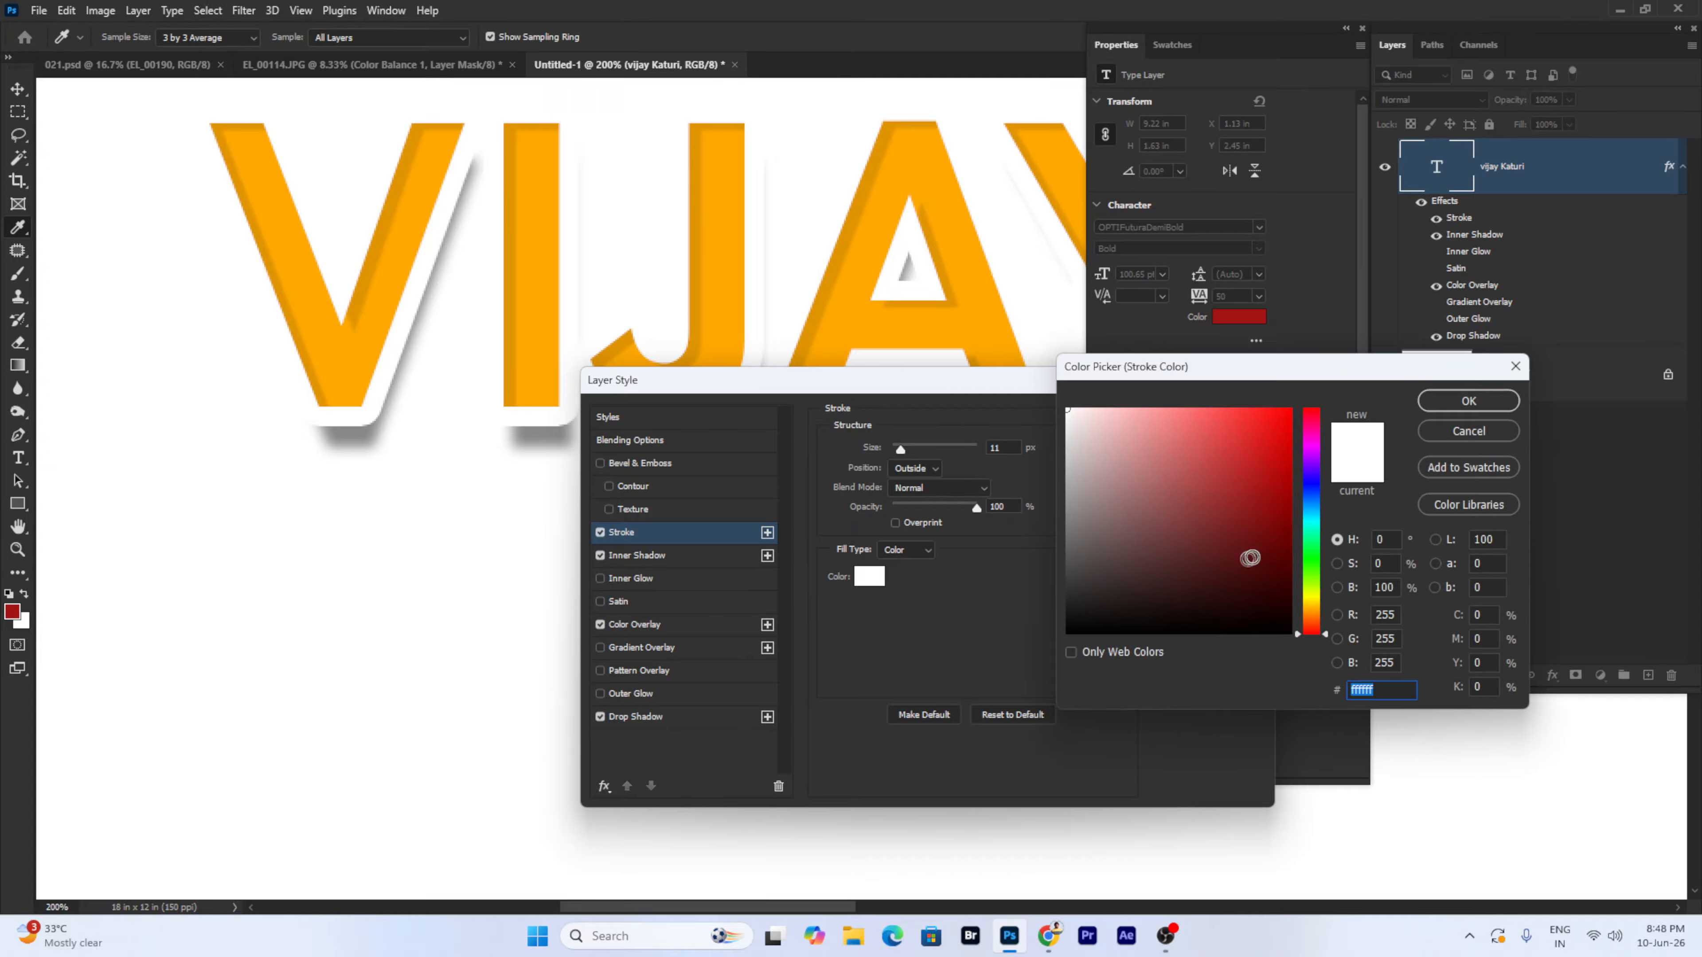
{"action": "left_click", "coordinate": [1287, 552]}
{"action": "left_click", "coordinate": [1229, 504]}
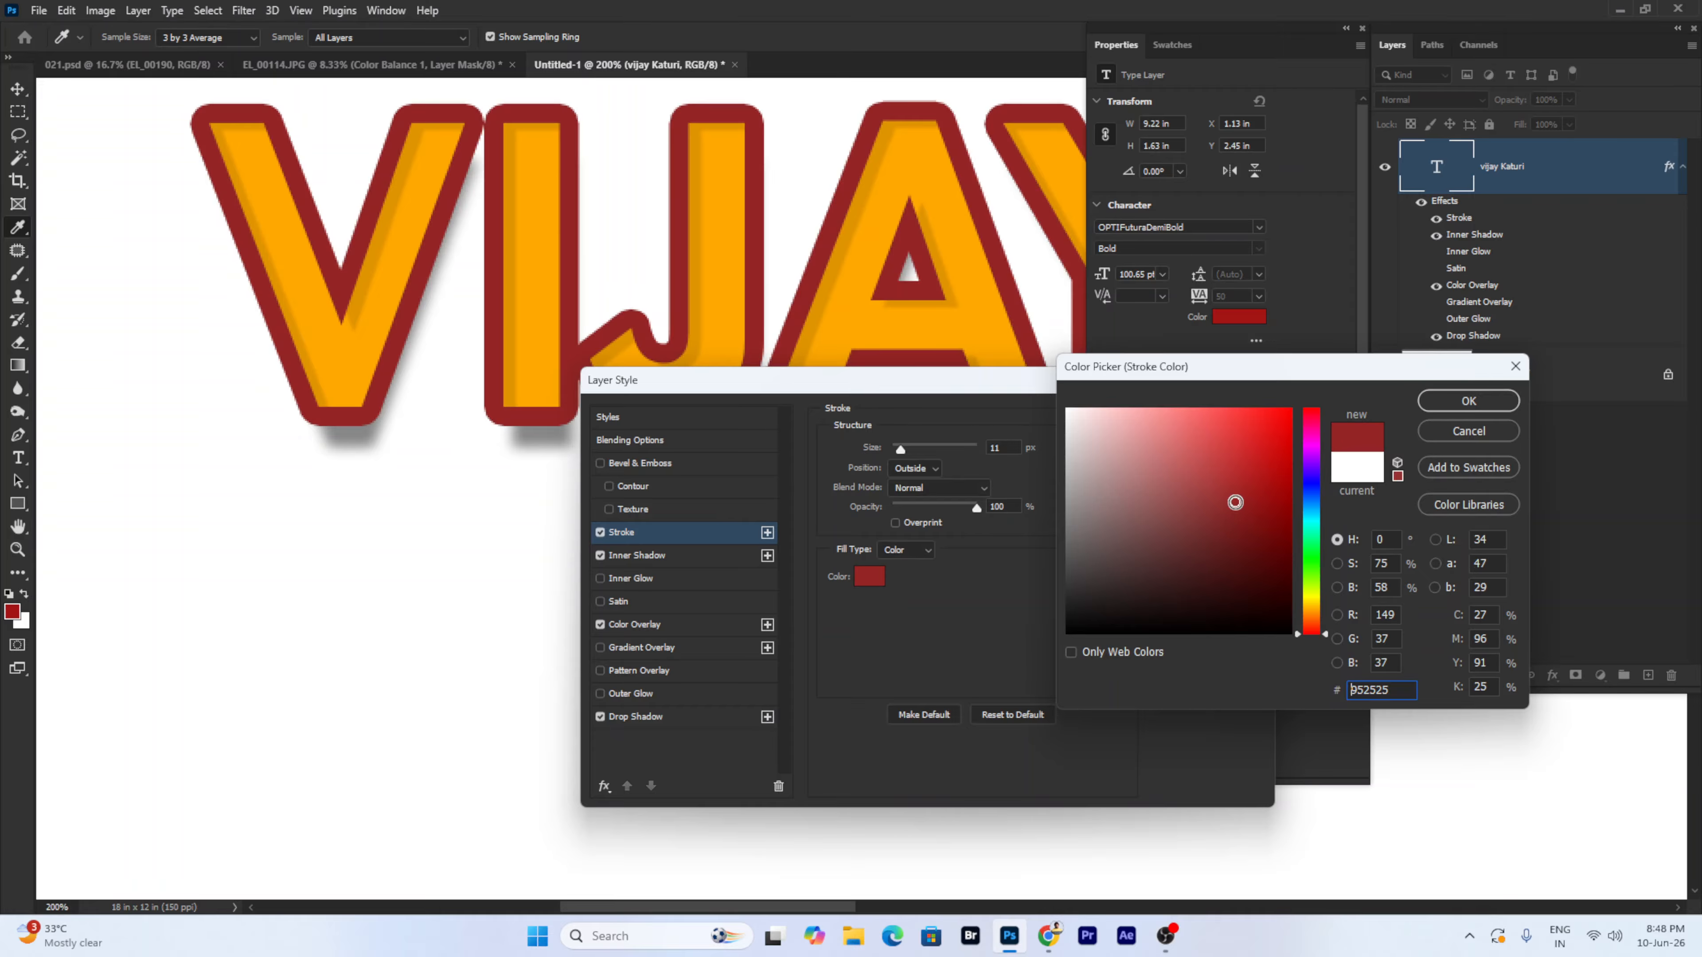
{"action": "left_click", "coordinate": [1239, 566]}
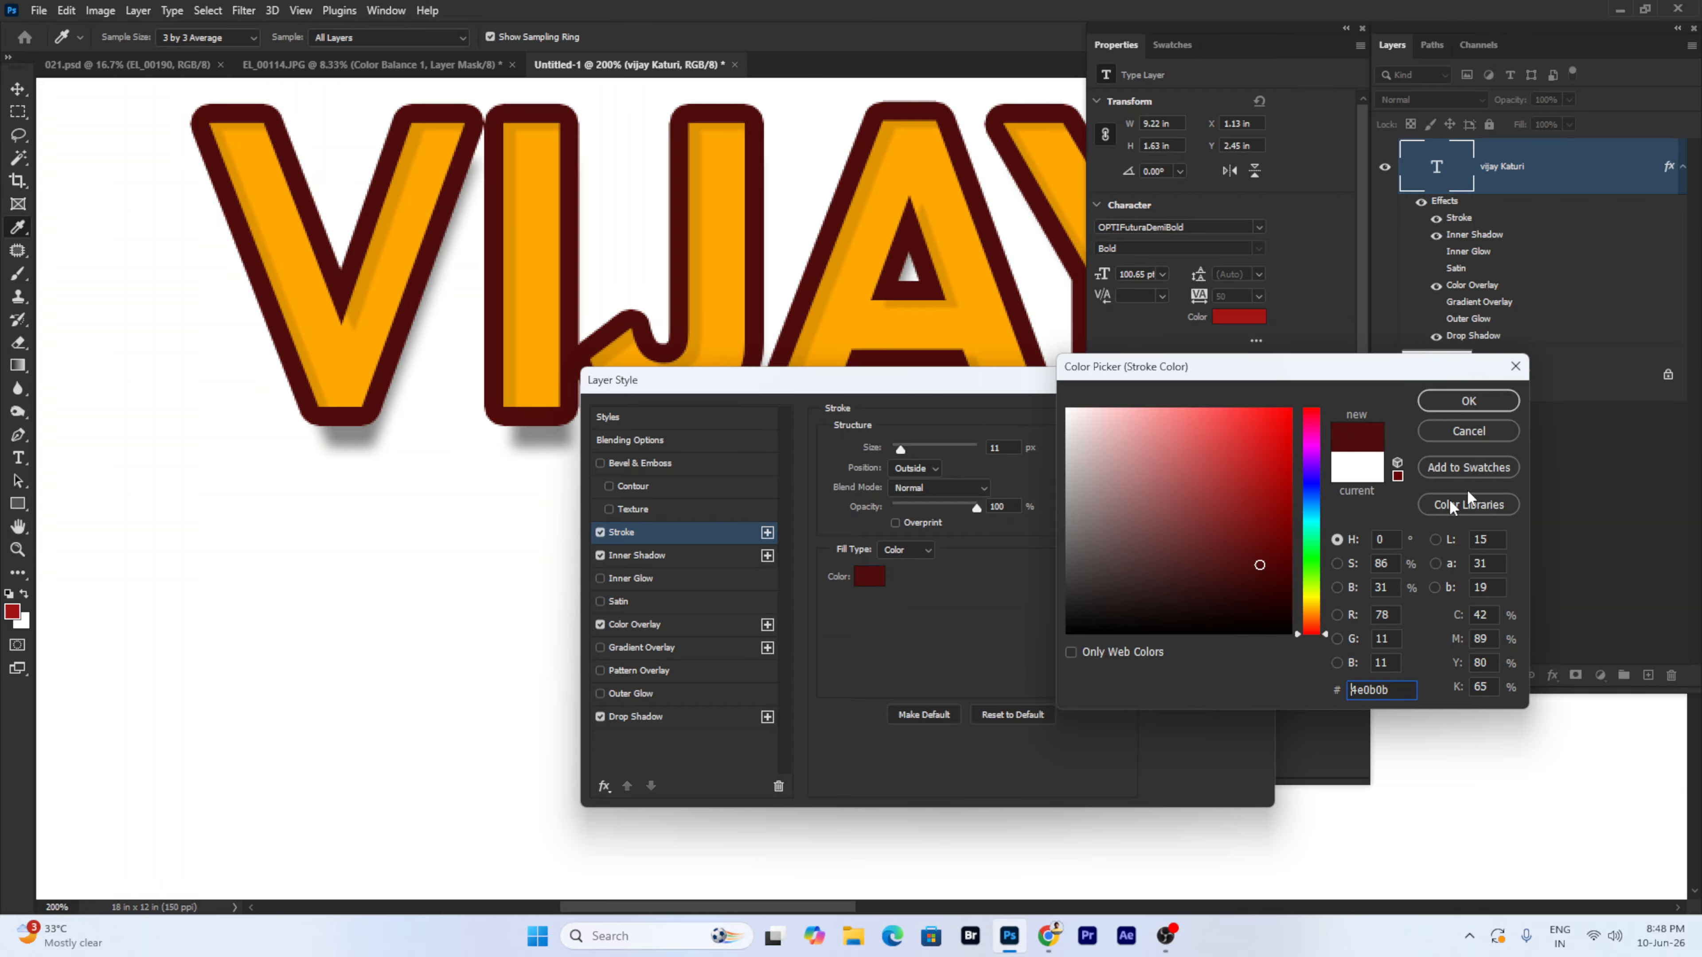
{"action": "left_click", "coordinate": [1469, 401]}
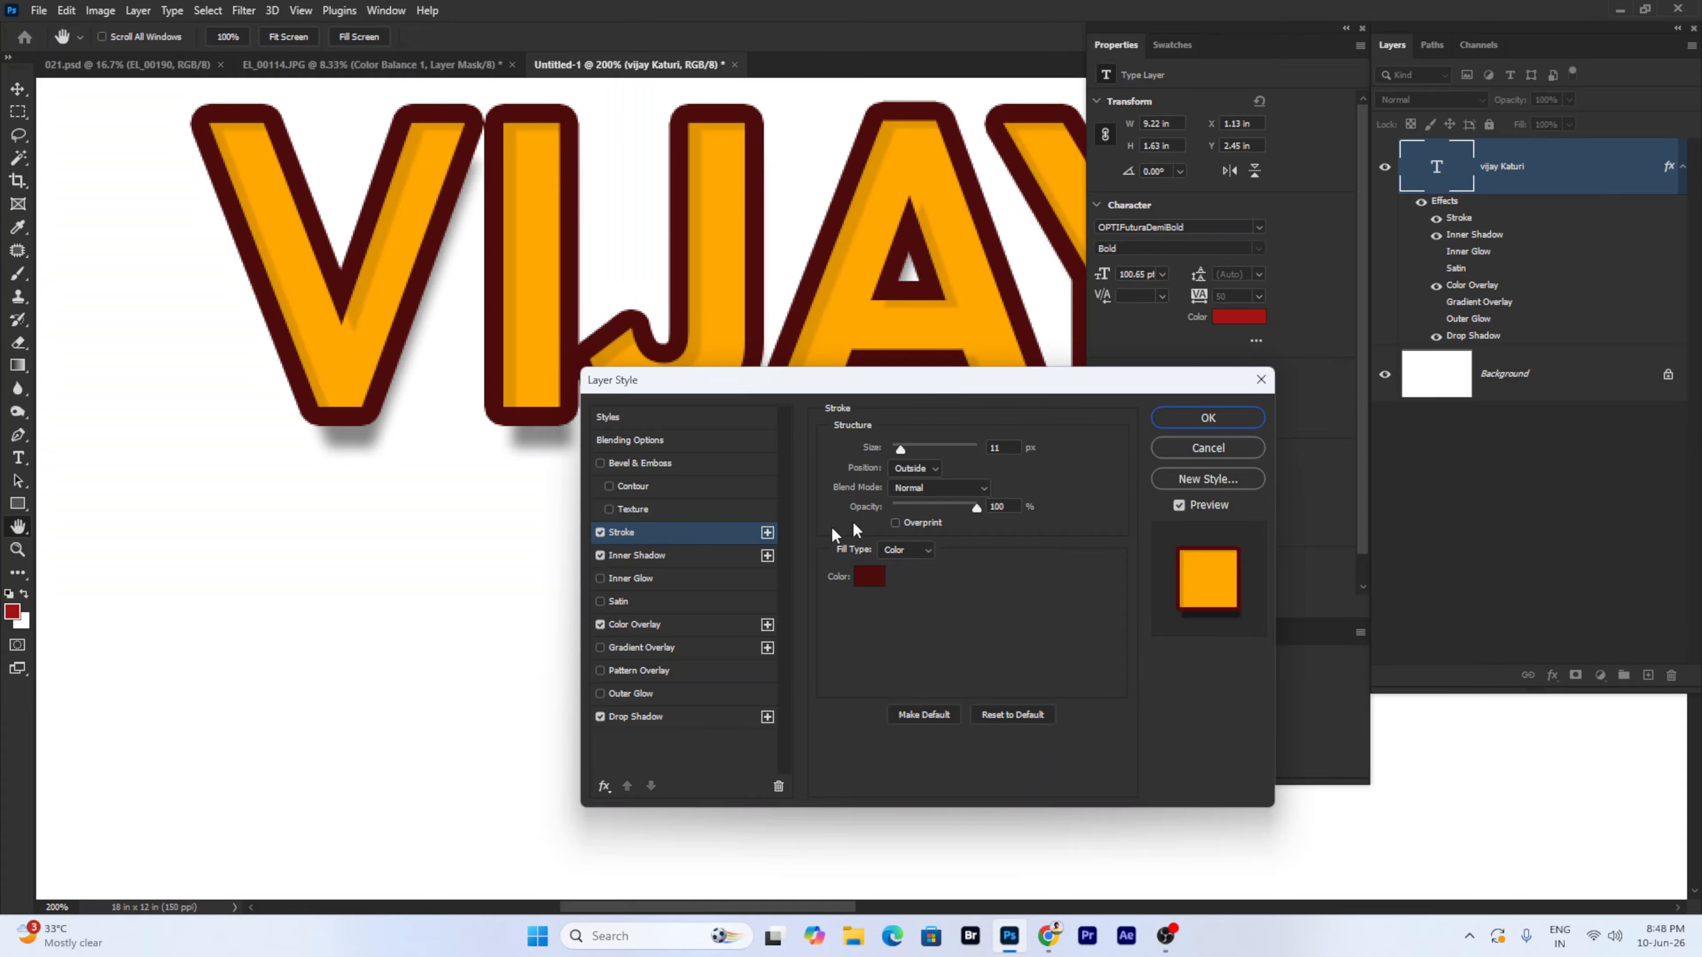
- Make the stroke 27 px and, after comparing Inside and Center, set its position to Outside
{"action": "mouse_move", "coordinate": [907, 450]}
{"action": "left_mouse_down"}
{"action": "mouse_move", "coordinate": [921, 445]}
{"action": "mouse_move", "coordinate": [906, 449]}
{"action": "left_mouse_up"}
{"action": "left_click", "coordinate": [932, 467]}
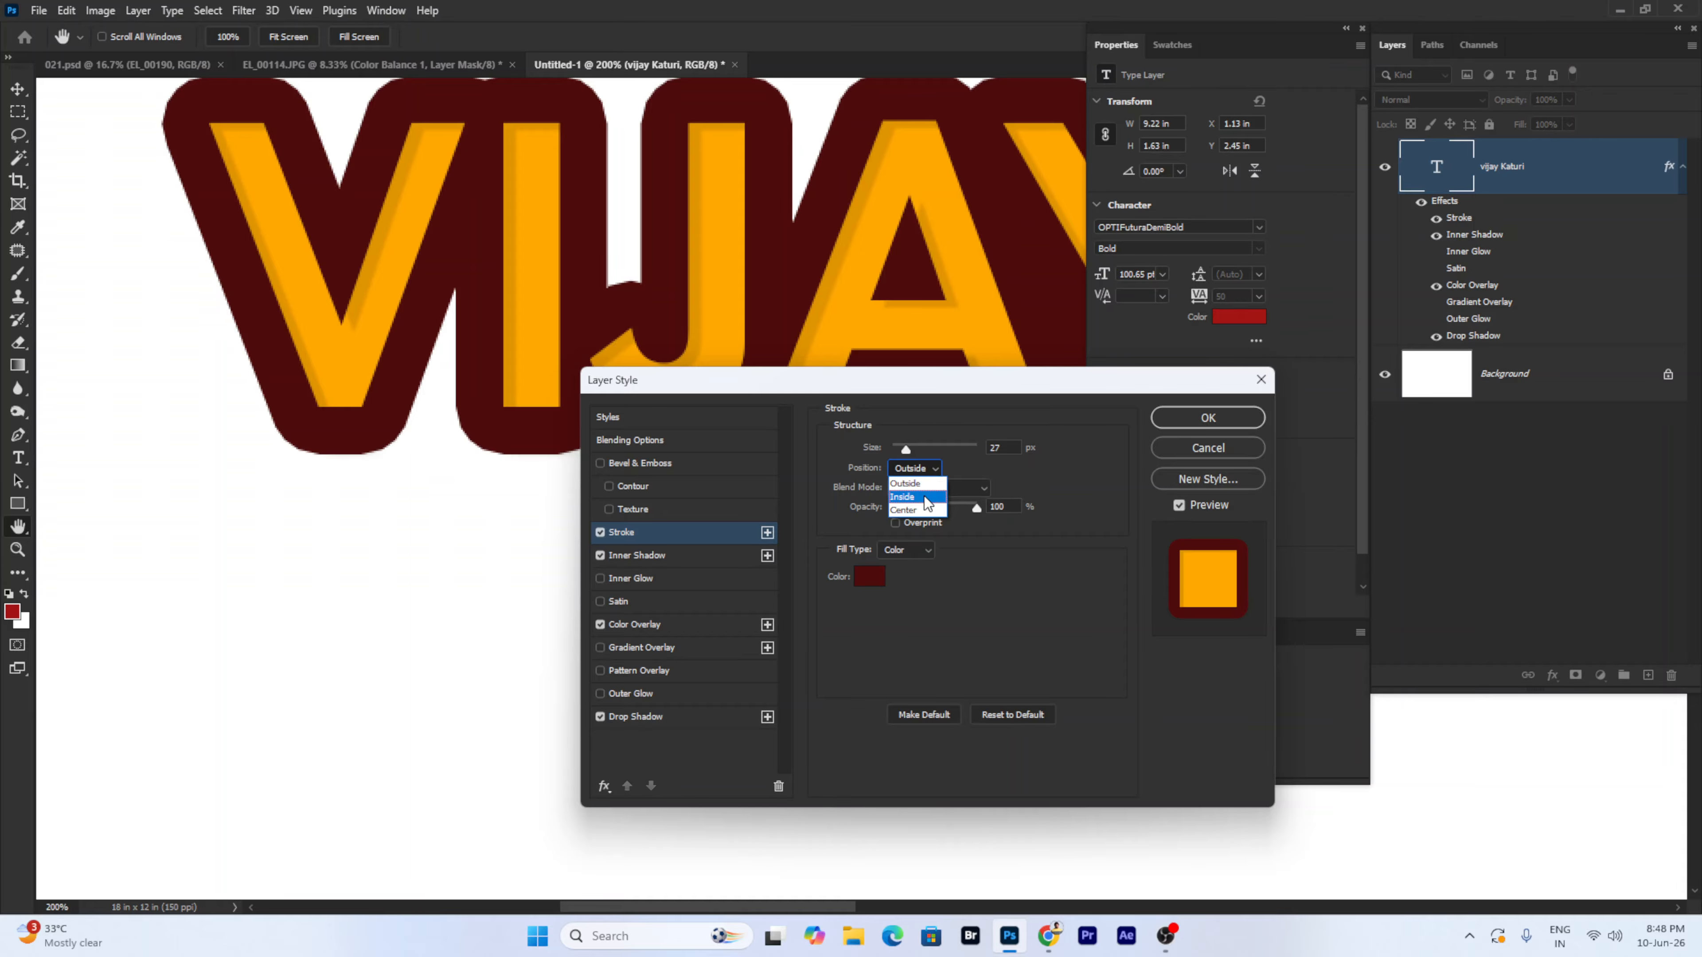
{"action": "left_click", "coordinate": [928, 485]}
{"action": "left_click", "coordinate": [928, 469]}
{"action": "left_click", "coordinate": [918, 500]}
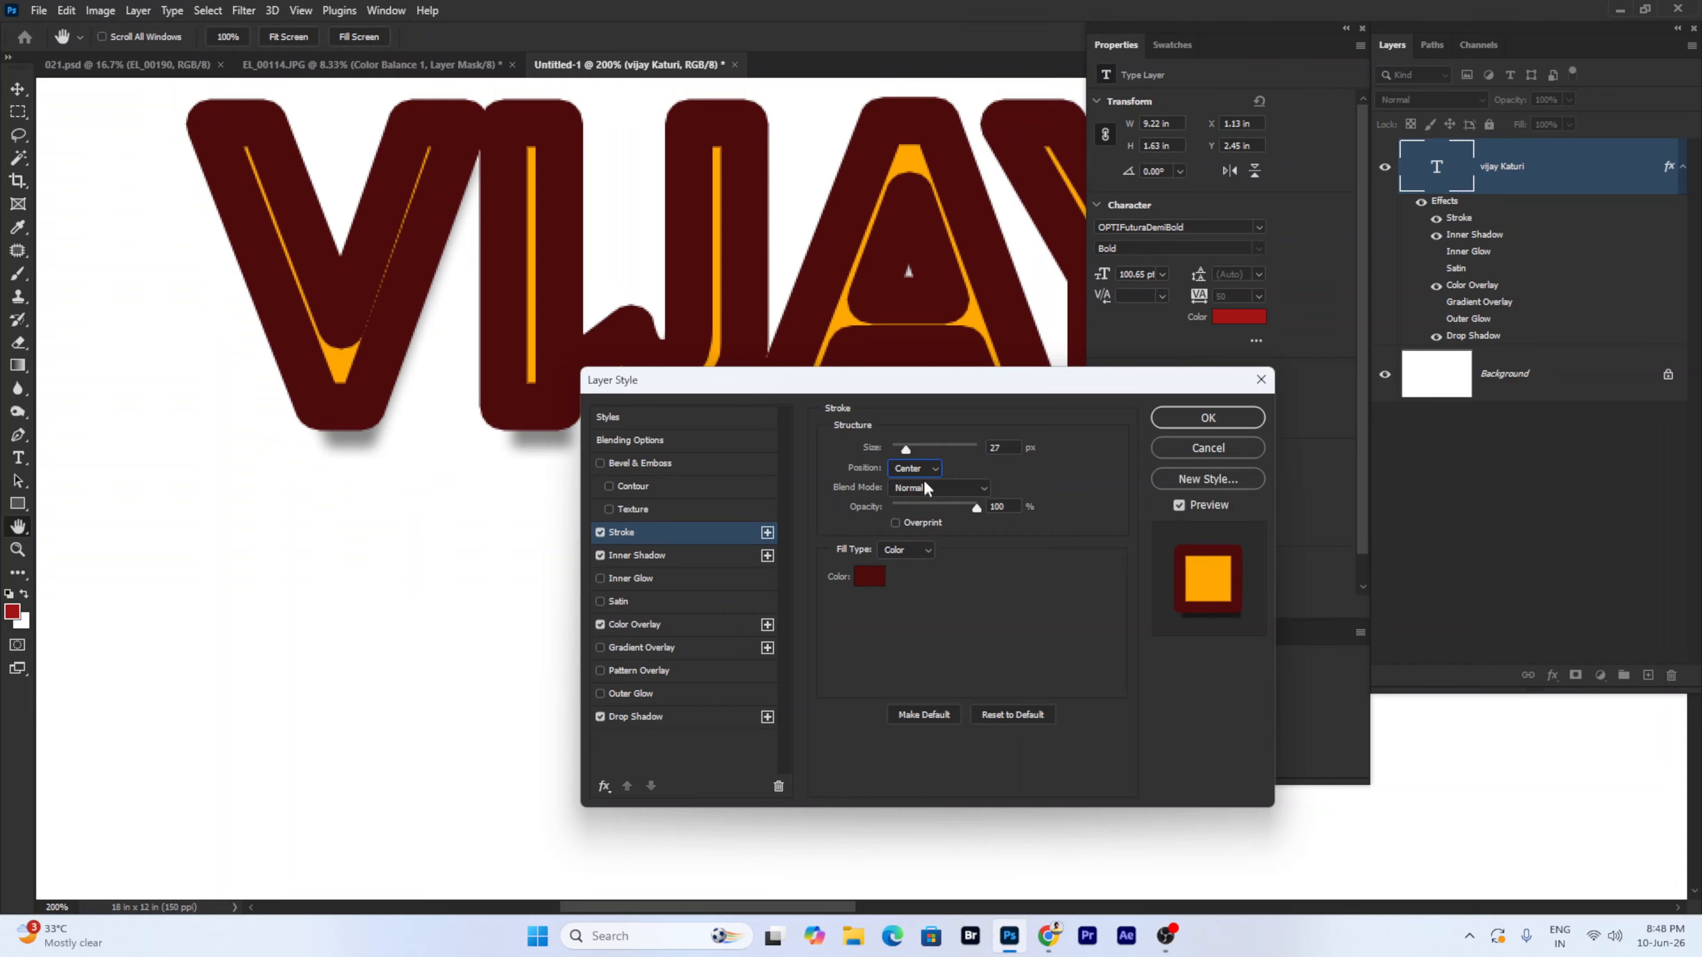
{"action": "left_click", "coordinate": [924, 475]}
{"action": "left_click", "coordinate": [924, 473]}
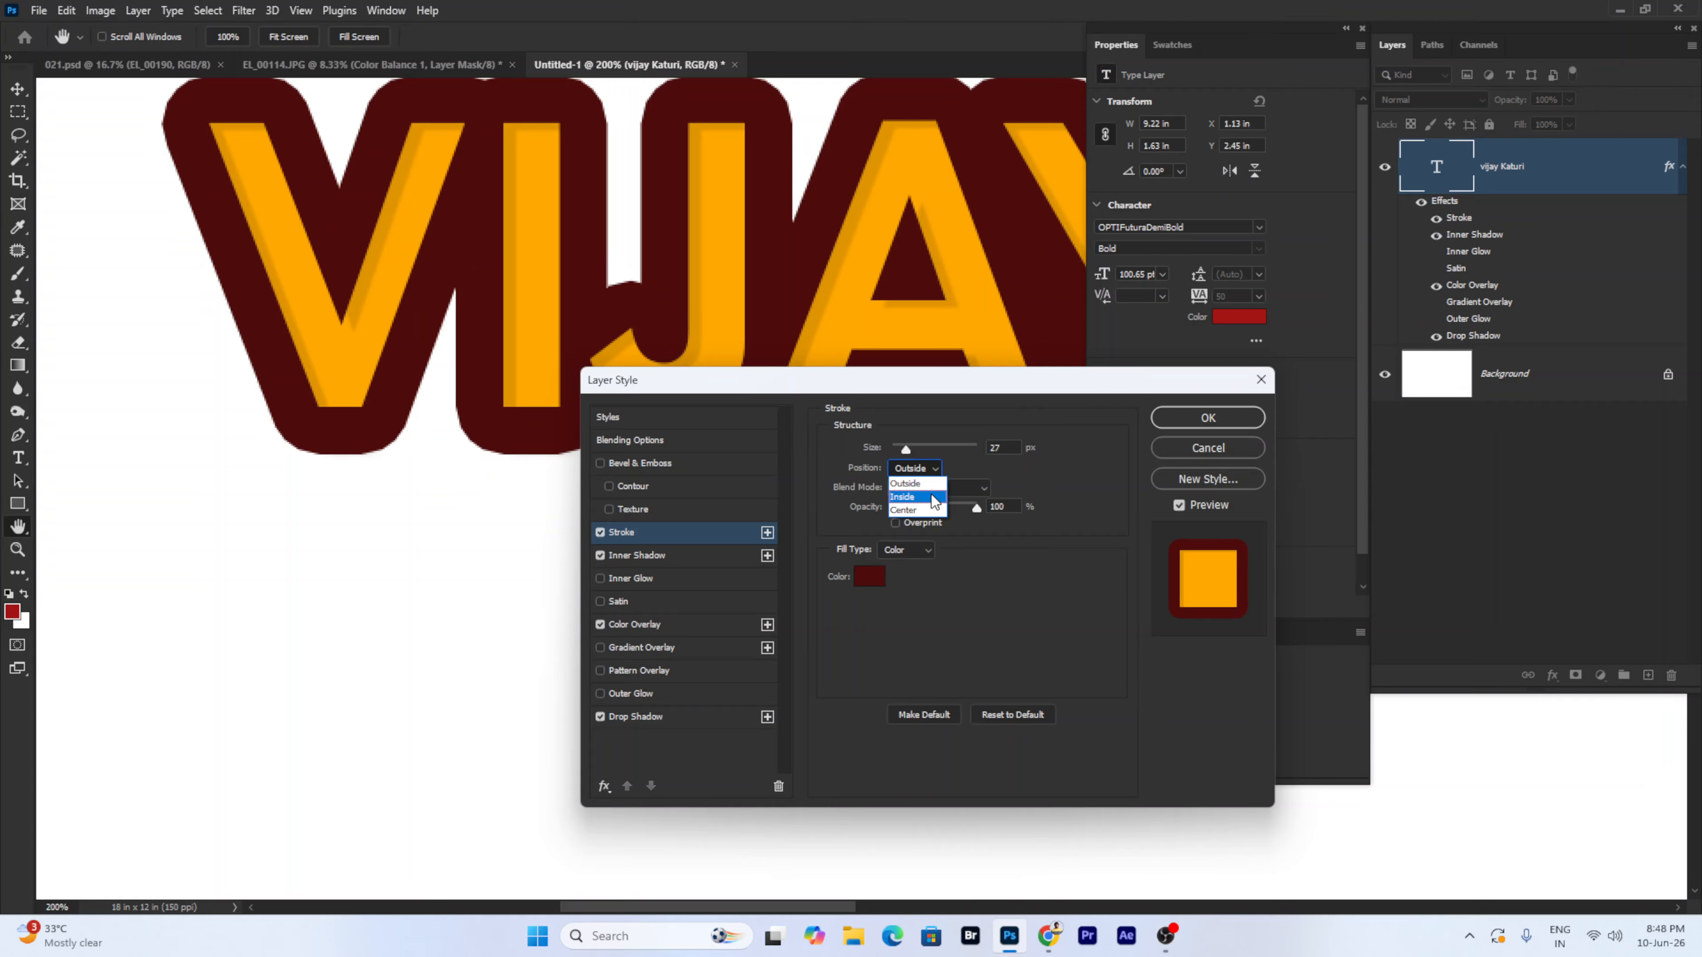
{"action": "left_click", "coordinate": [931, 508]}
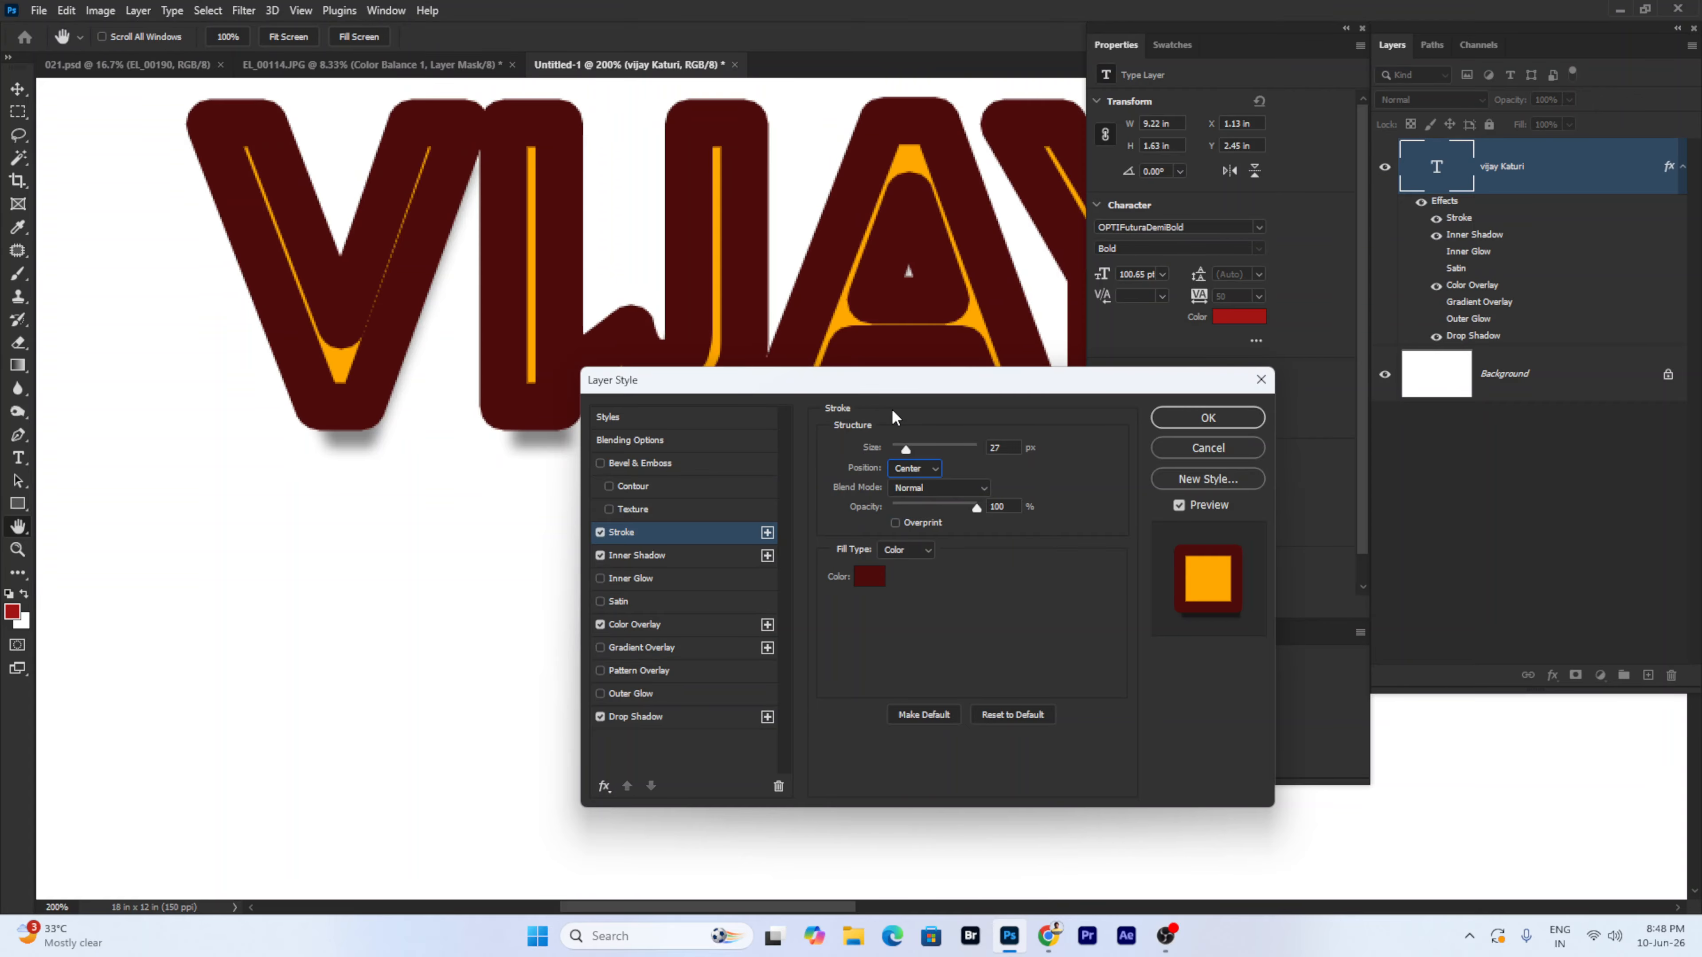
{"action": "left_click", "coordinate": [919, 468]}
{"action": "left_click", "coordinate": [917, 477]}
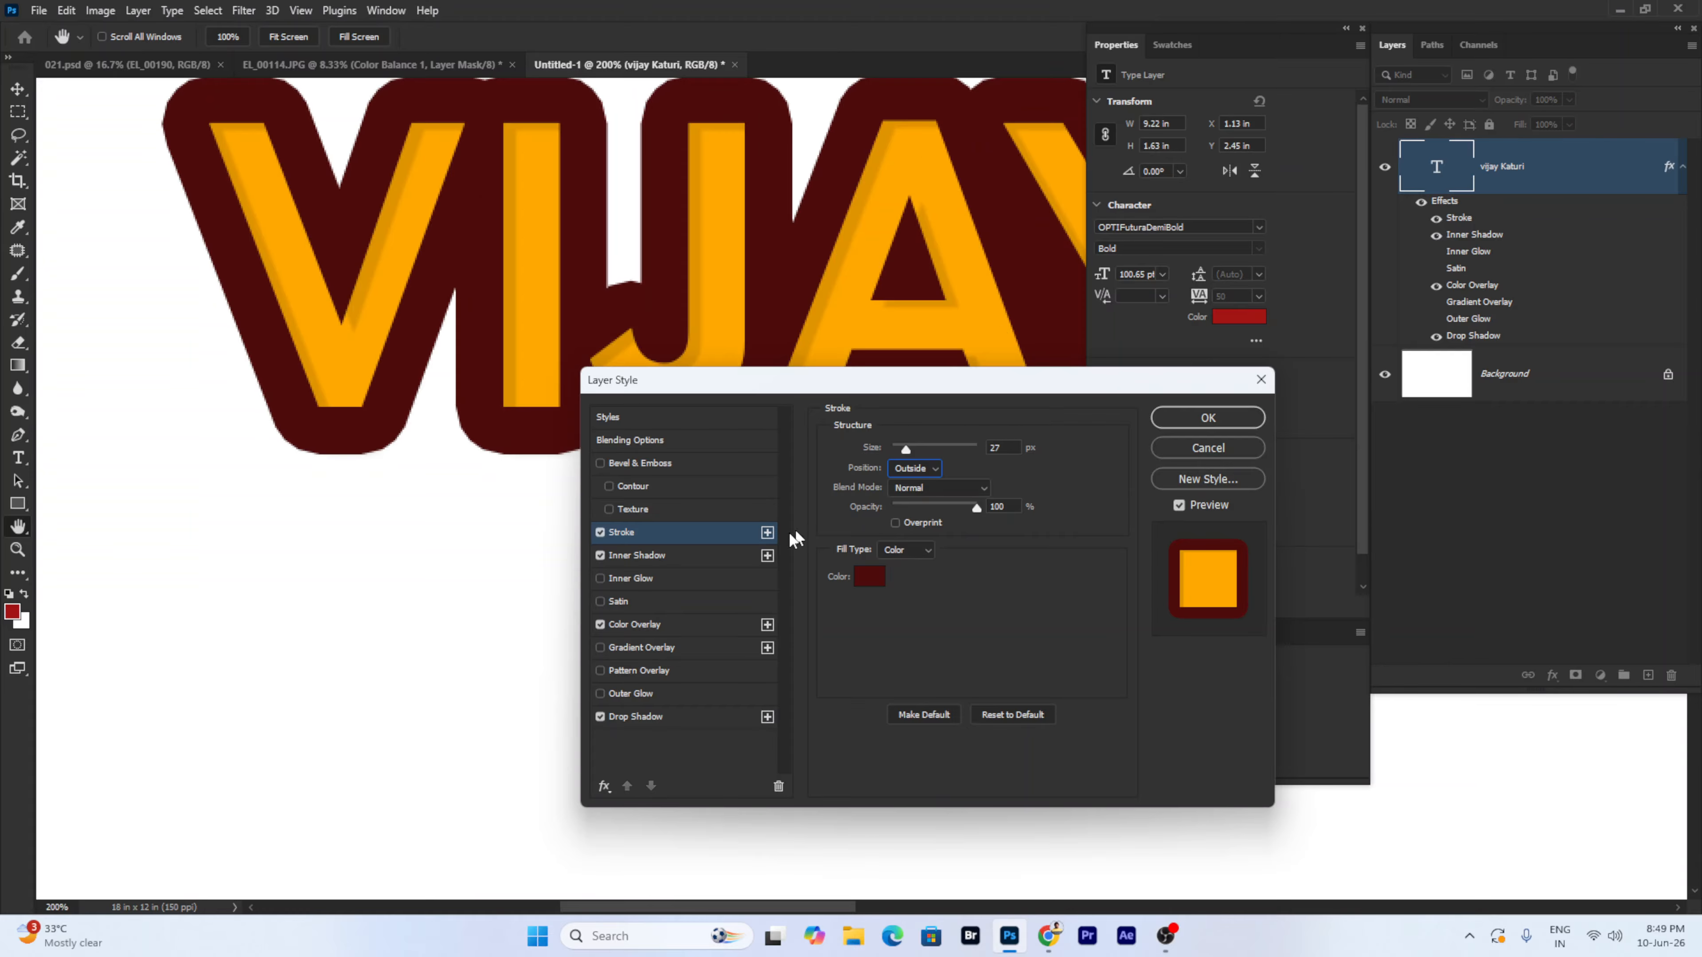
- Apply a Bevel & Emboss with Texture and Stroke off, size 5 px, soften 6 px, and confirm with OK
{"action": "left_click", "coordinate": [653, 515]}
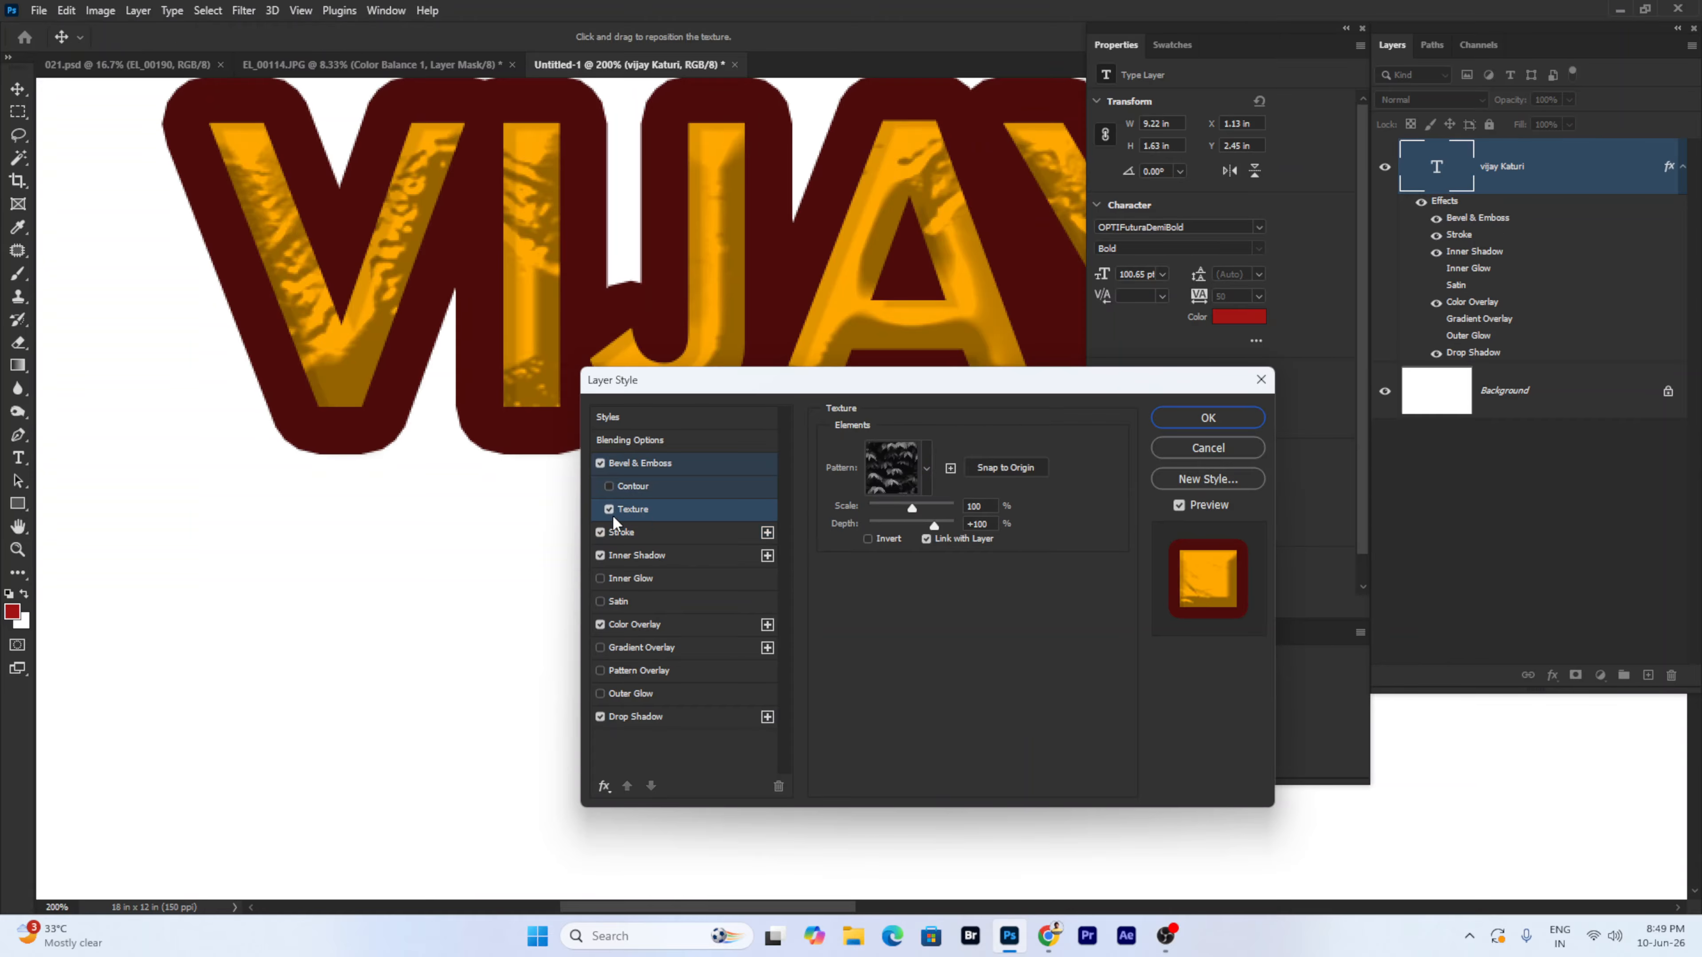
{"action": "left_click", "coordinate": [601, 532]}
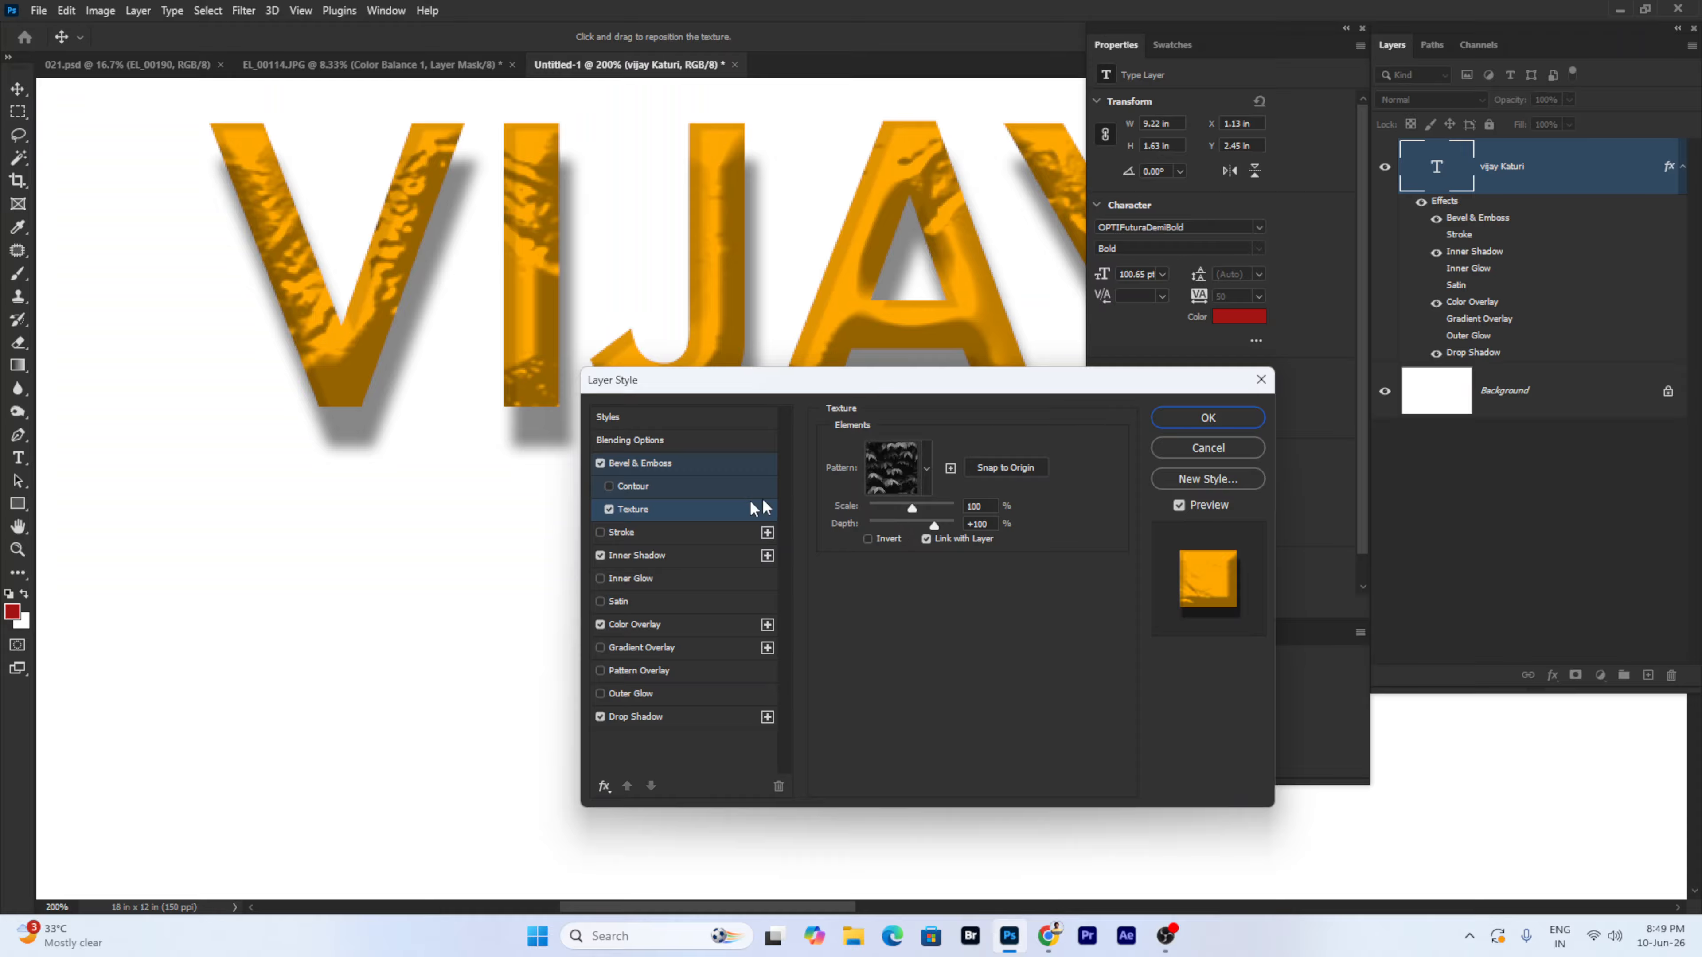
{"action": "left_click", "coordinate": [609, 510]}
{"action": "left_click", "coordinate": [601, 532]}
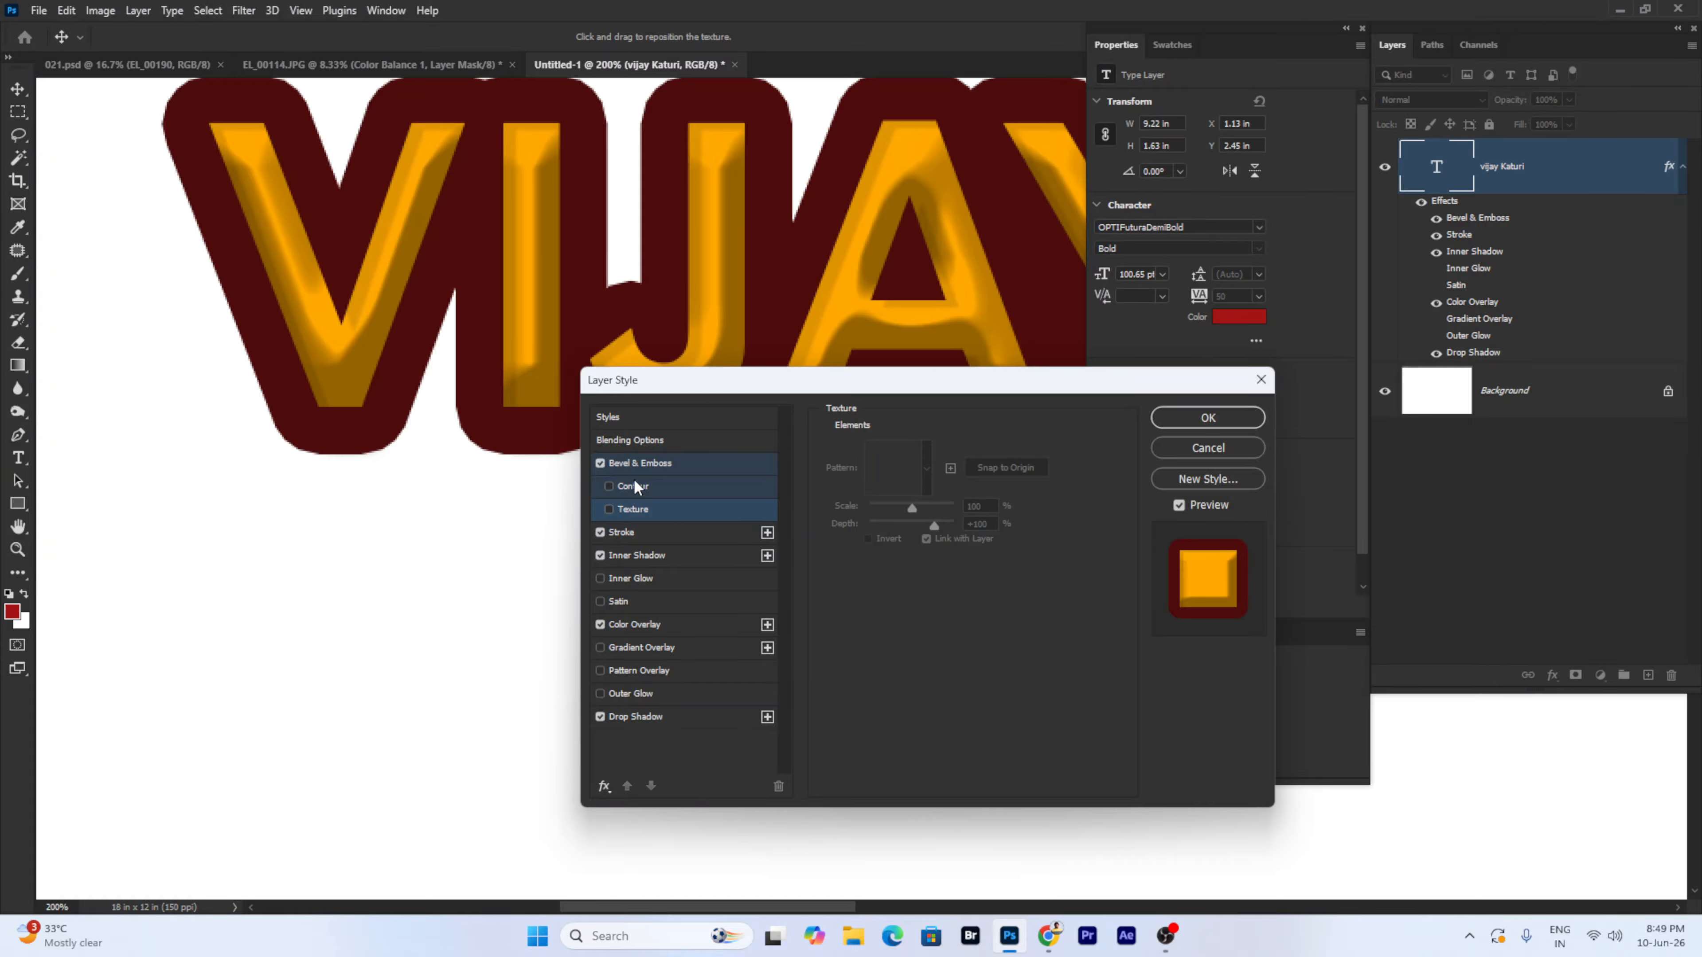
{"action": "left_click", "coordinate": [653, 464]}
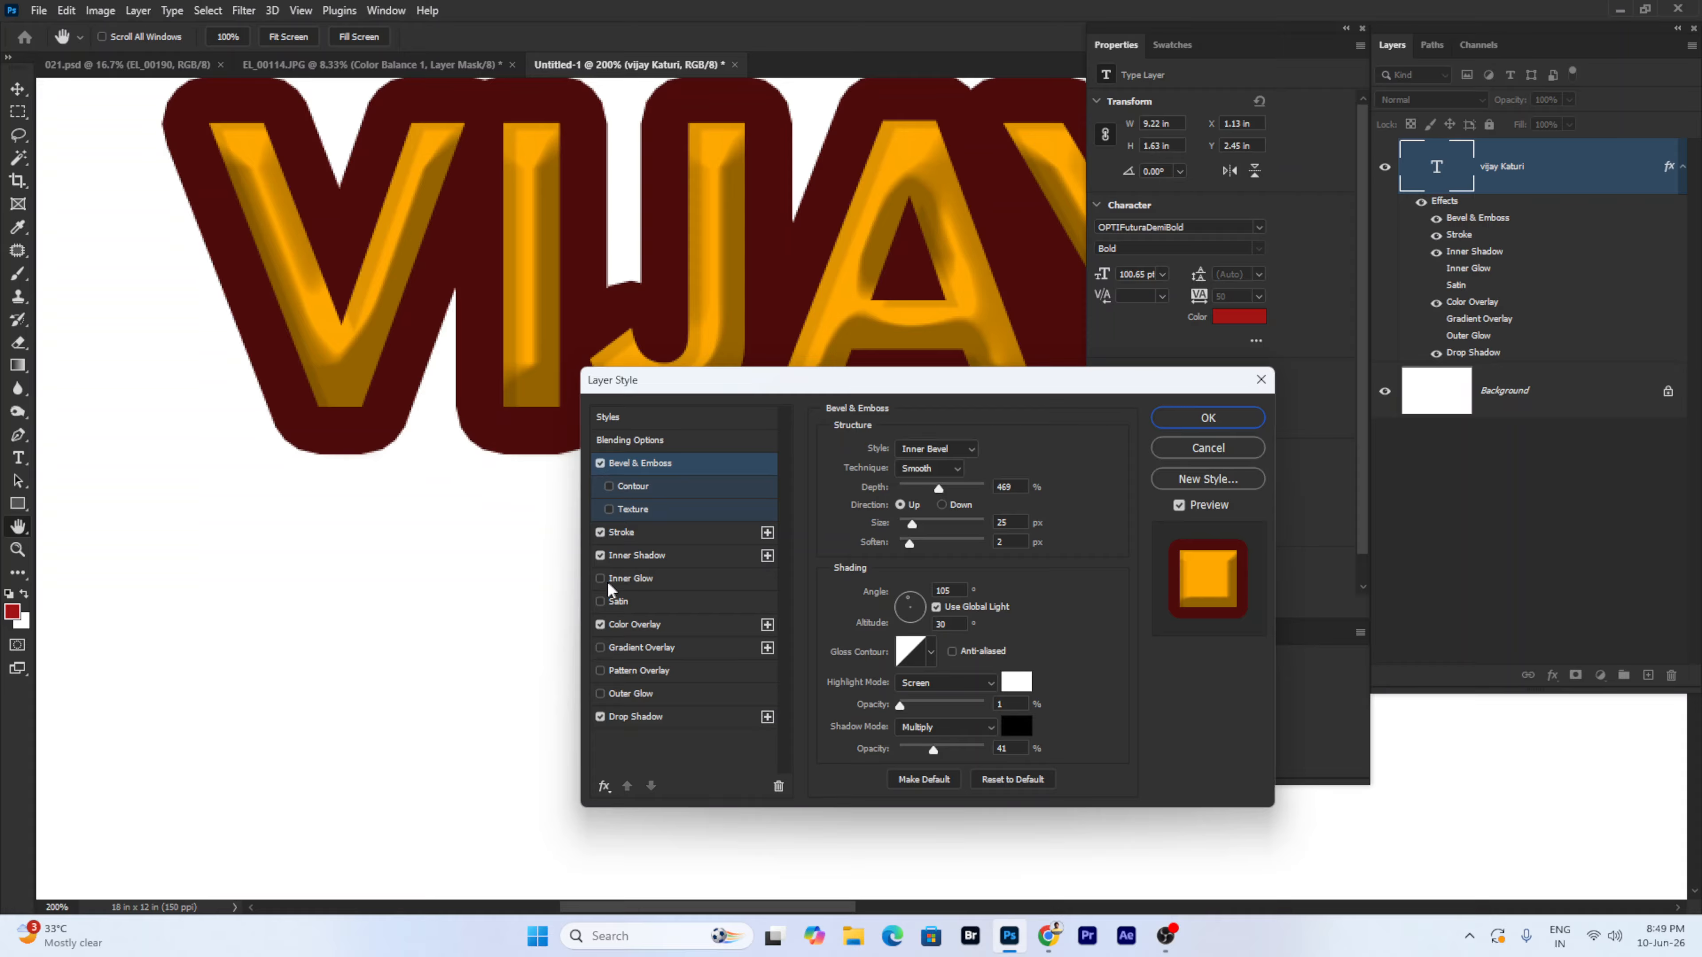
{"action": "left_click", "coordinate": [600, 533]}
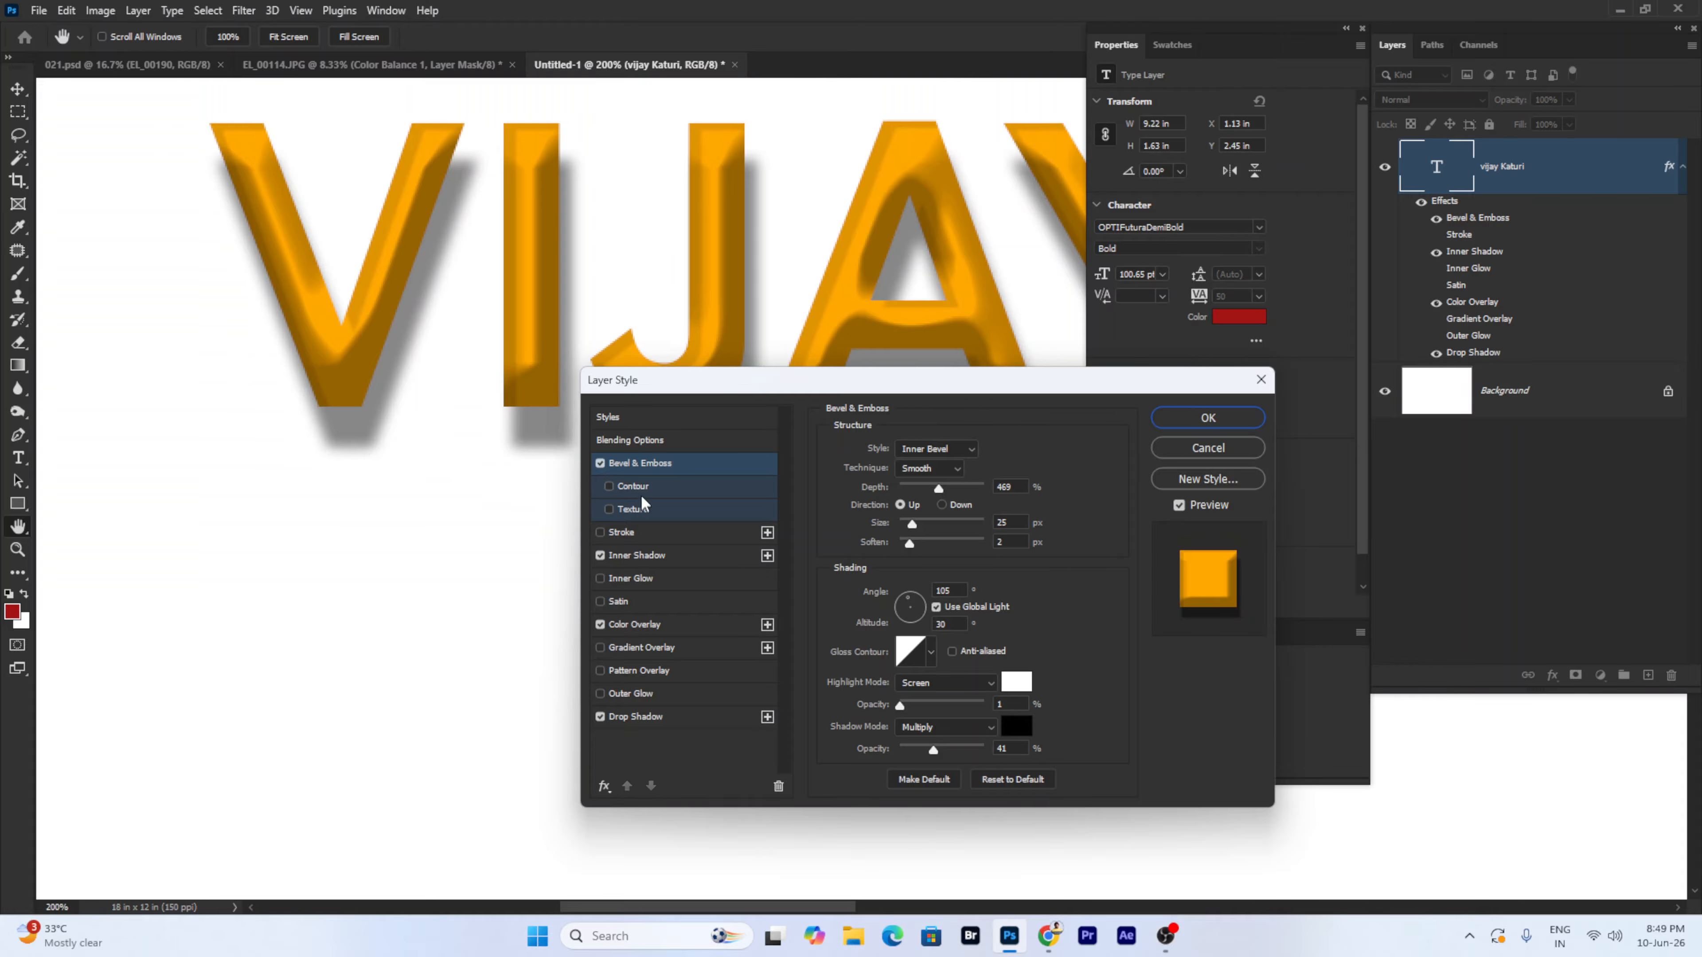
{"action": "left_click_drag", "start_coordinate": [912, 523], "coordinate": [906, 525]}
{"action": "left_click_drag", "start_coordinate": [909, 543], "coordinate": [929, 543]}
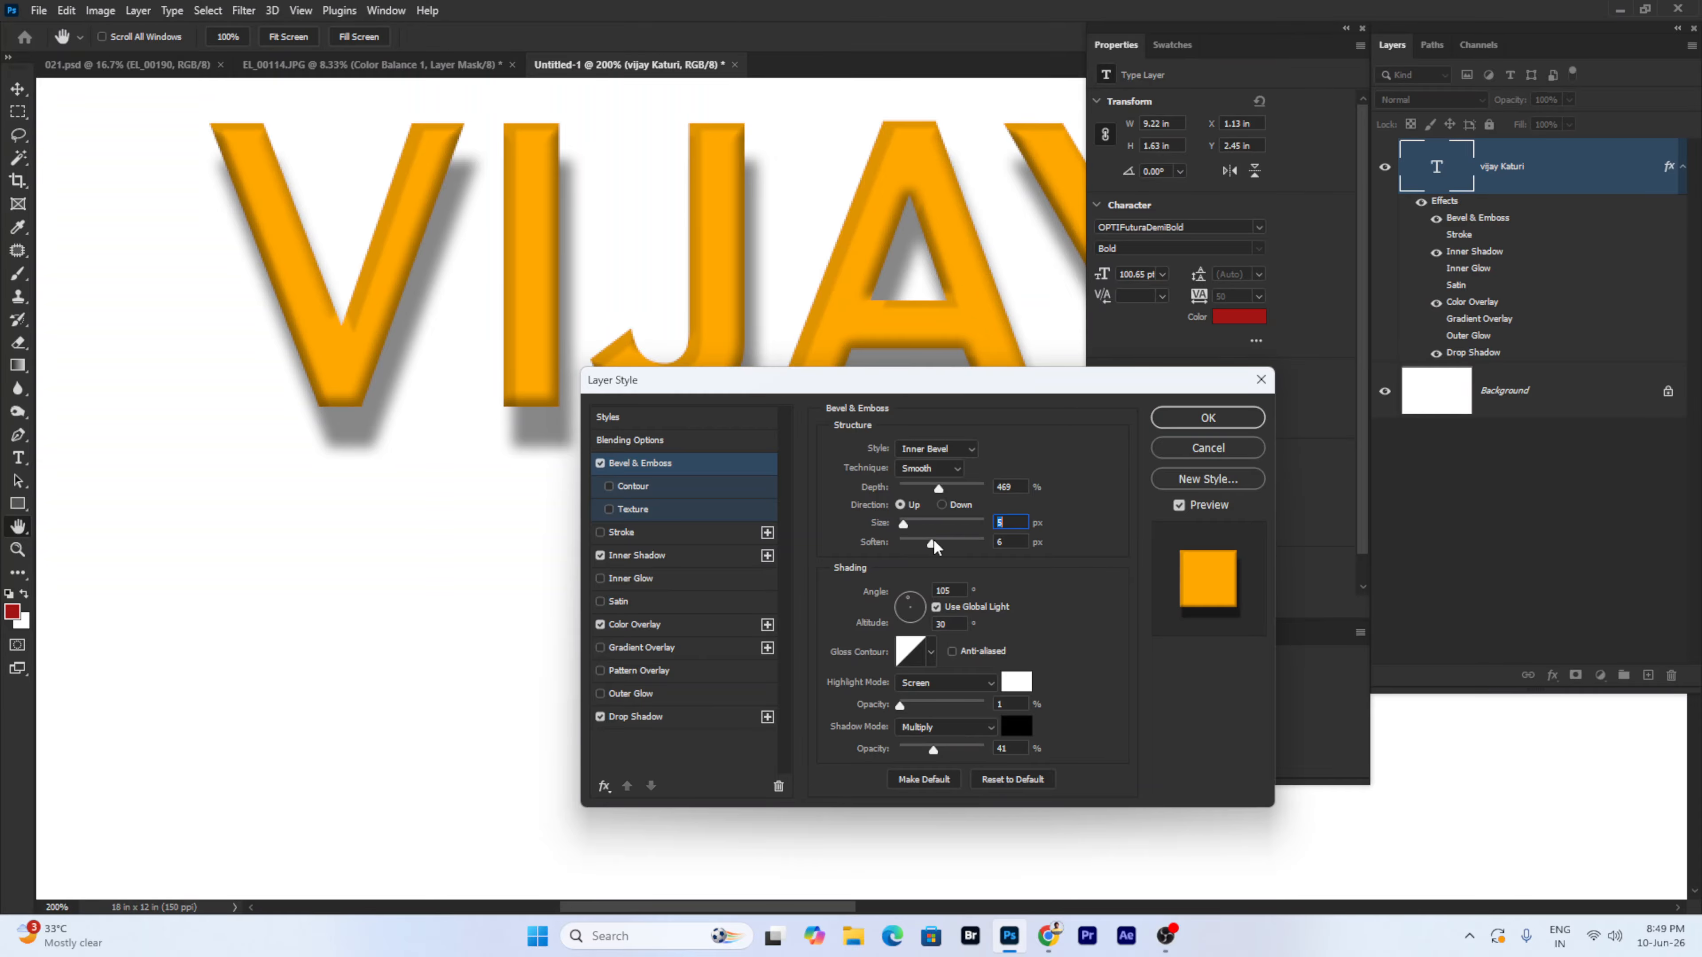
{"action": "left_click", "coordinate": [945, 488]}
{"action": "left_click", "coordinate": [1208, 419]}
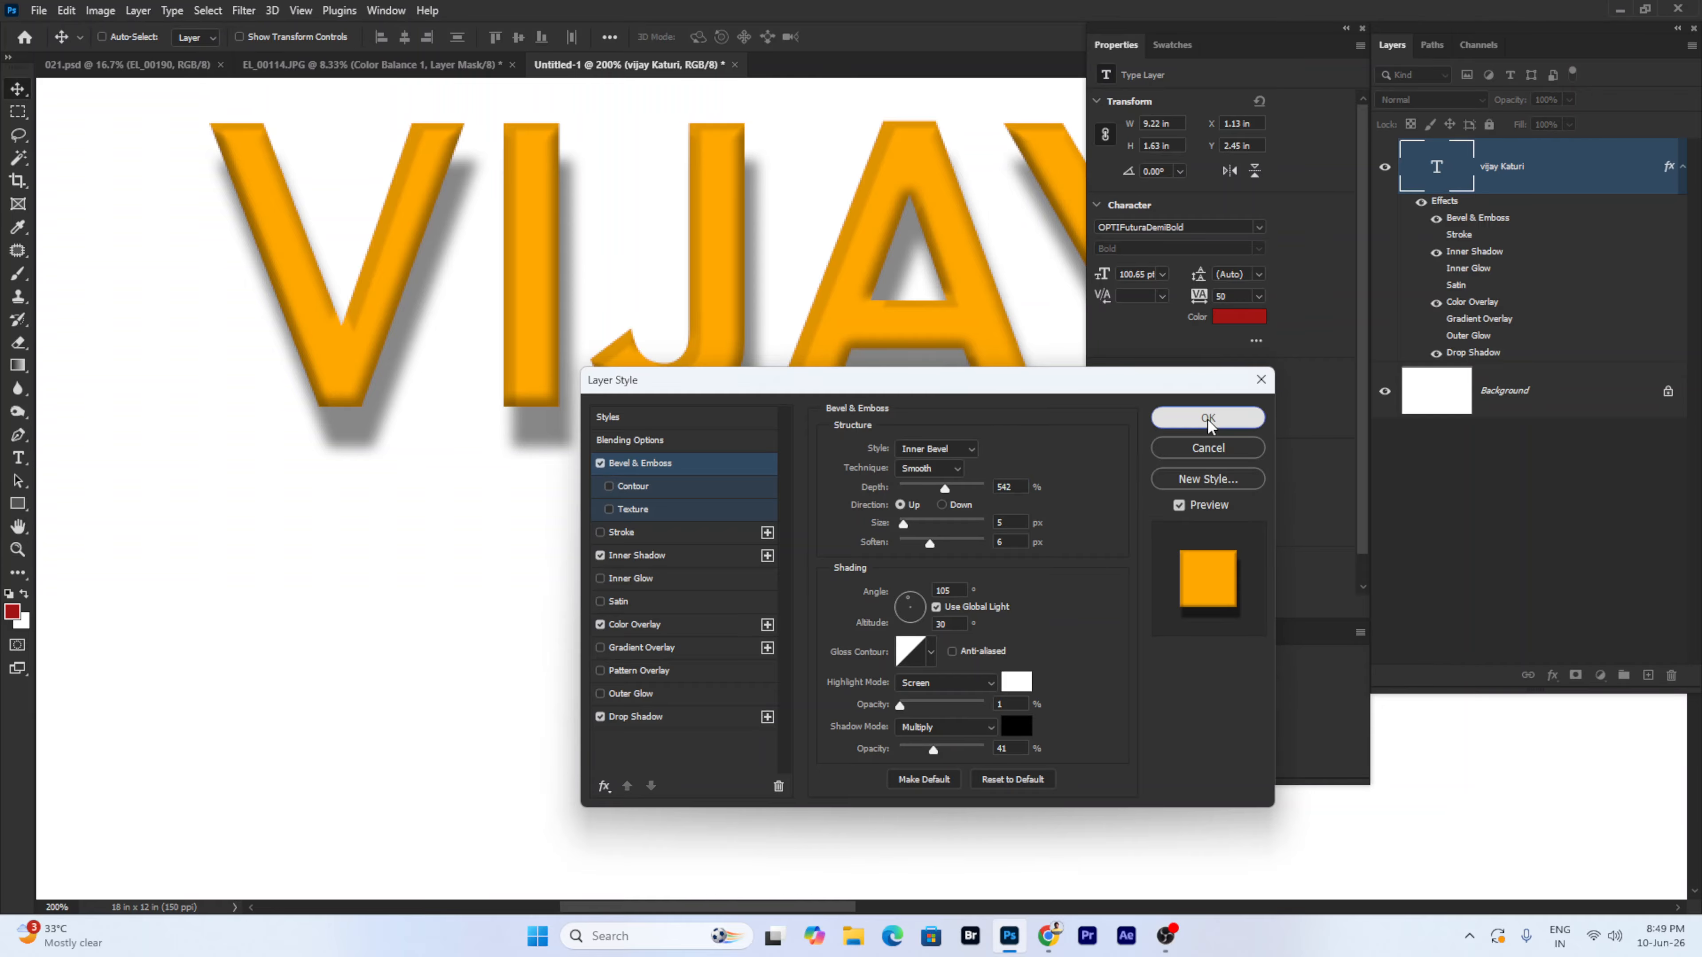
{"action": "key", "text": "ctrl+minus"}
{"action": "key", "text": "ctrl+minus"}
{"action": "key", "text": "ctrl+minus"}
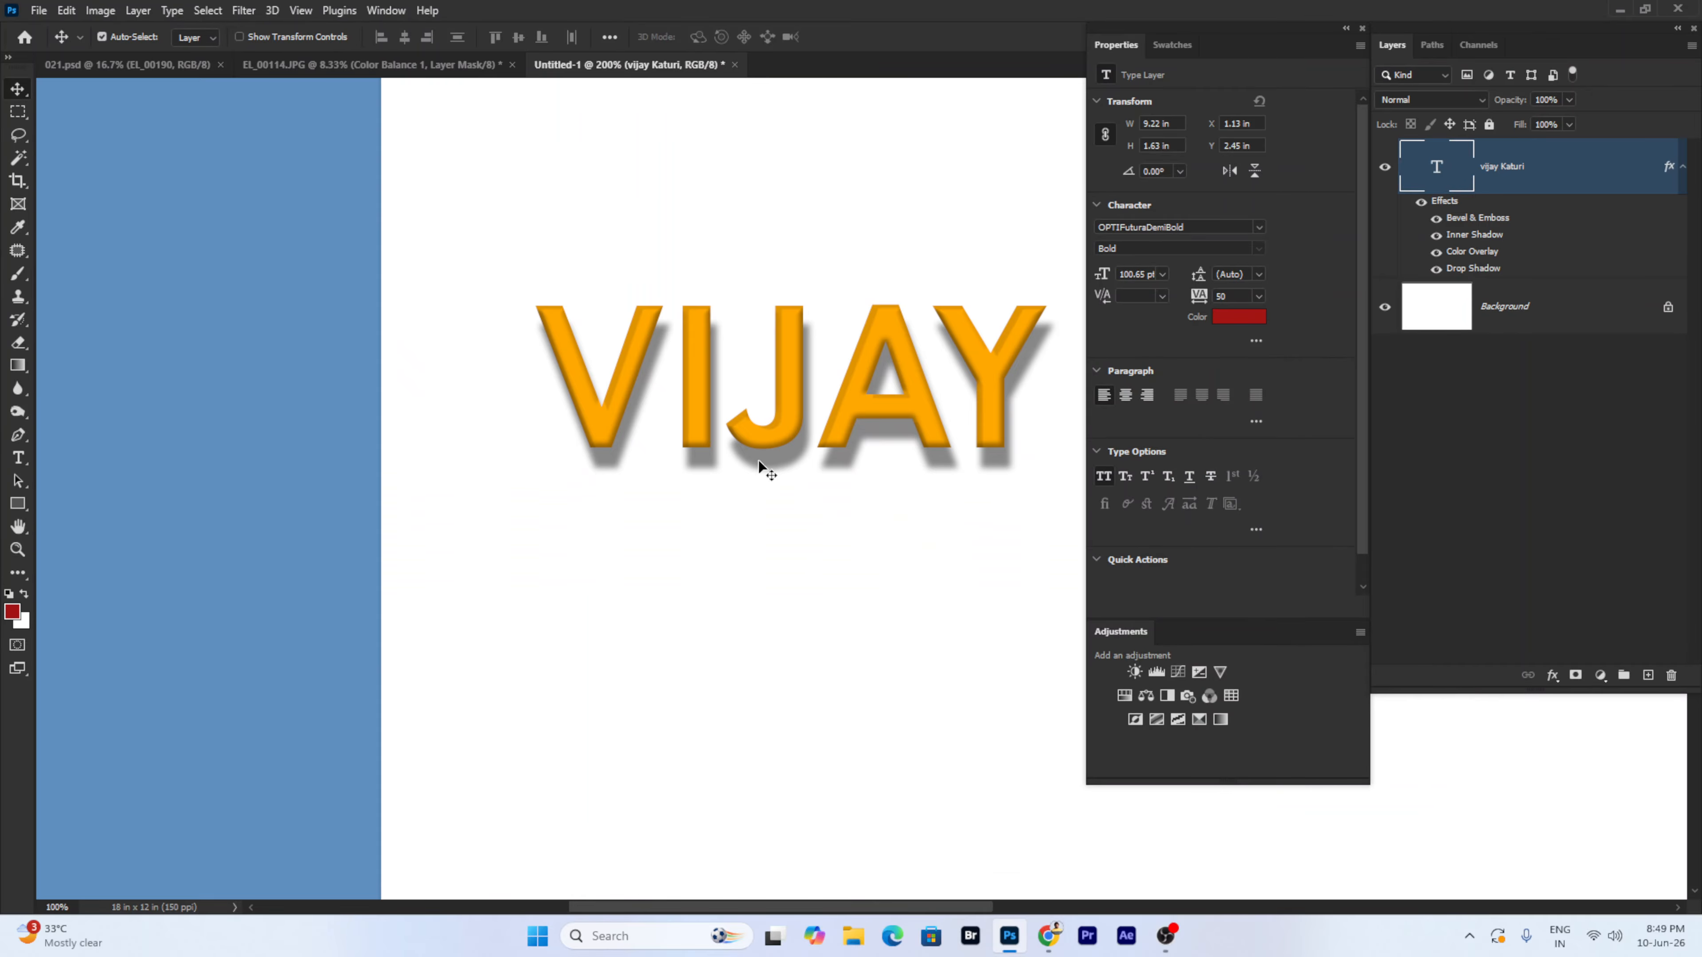
{"action": "left_click", "coordinate": [631, 268], "text": "ctrl"}
{"action": "left_click", "coordinate": [631, 268], "text": "ctrl"}
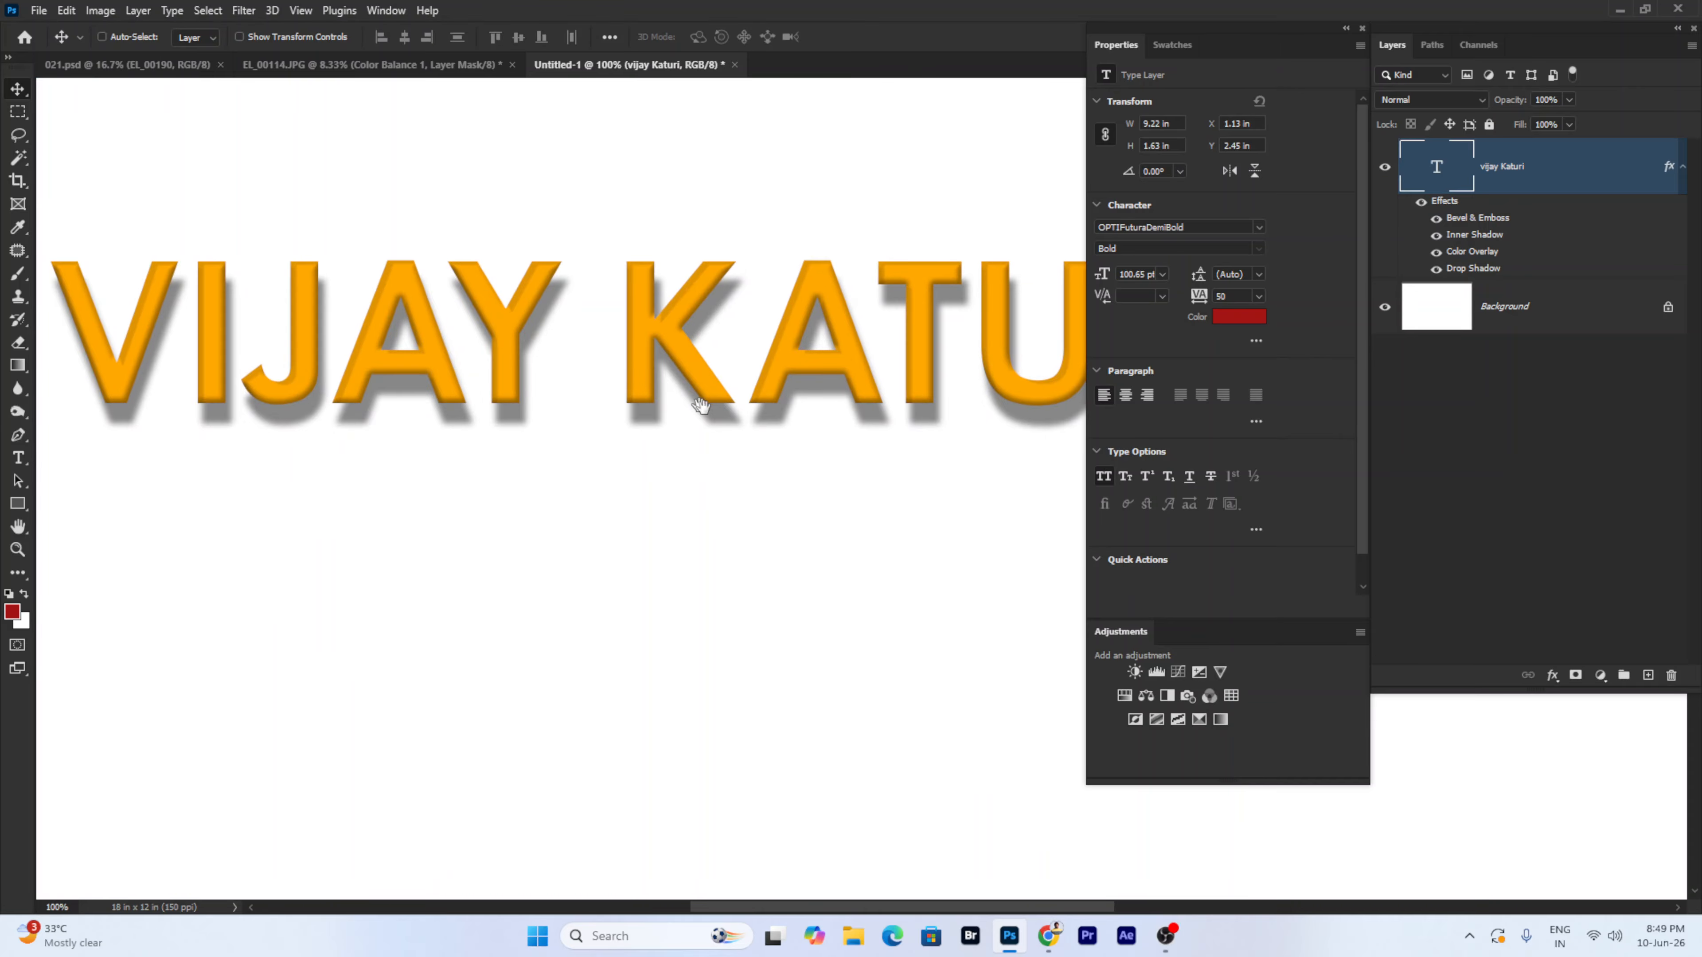
{"action": "left_click_drag", "start_coordinate": [569, 324], "coordinate": [705, 407]}
{"action": "right_click", "coordinate": [635, 414]}
{"action": "left_click", "coordinate": [671, 424]}
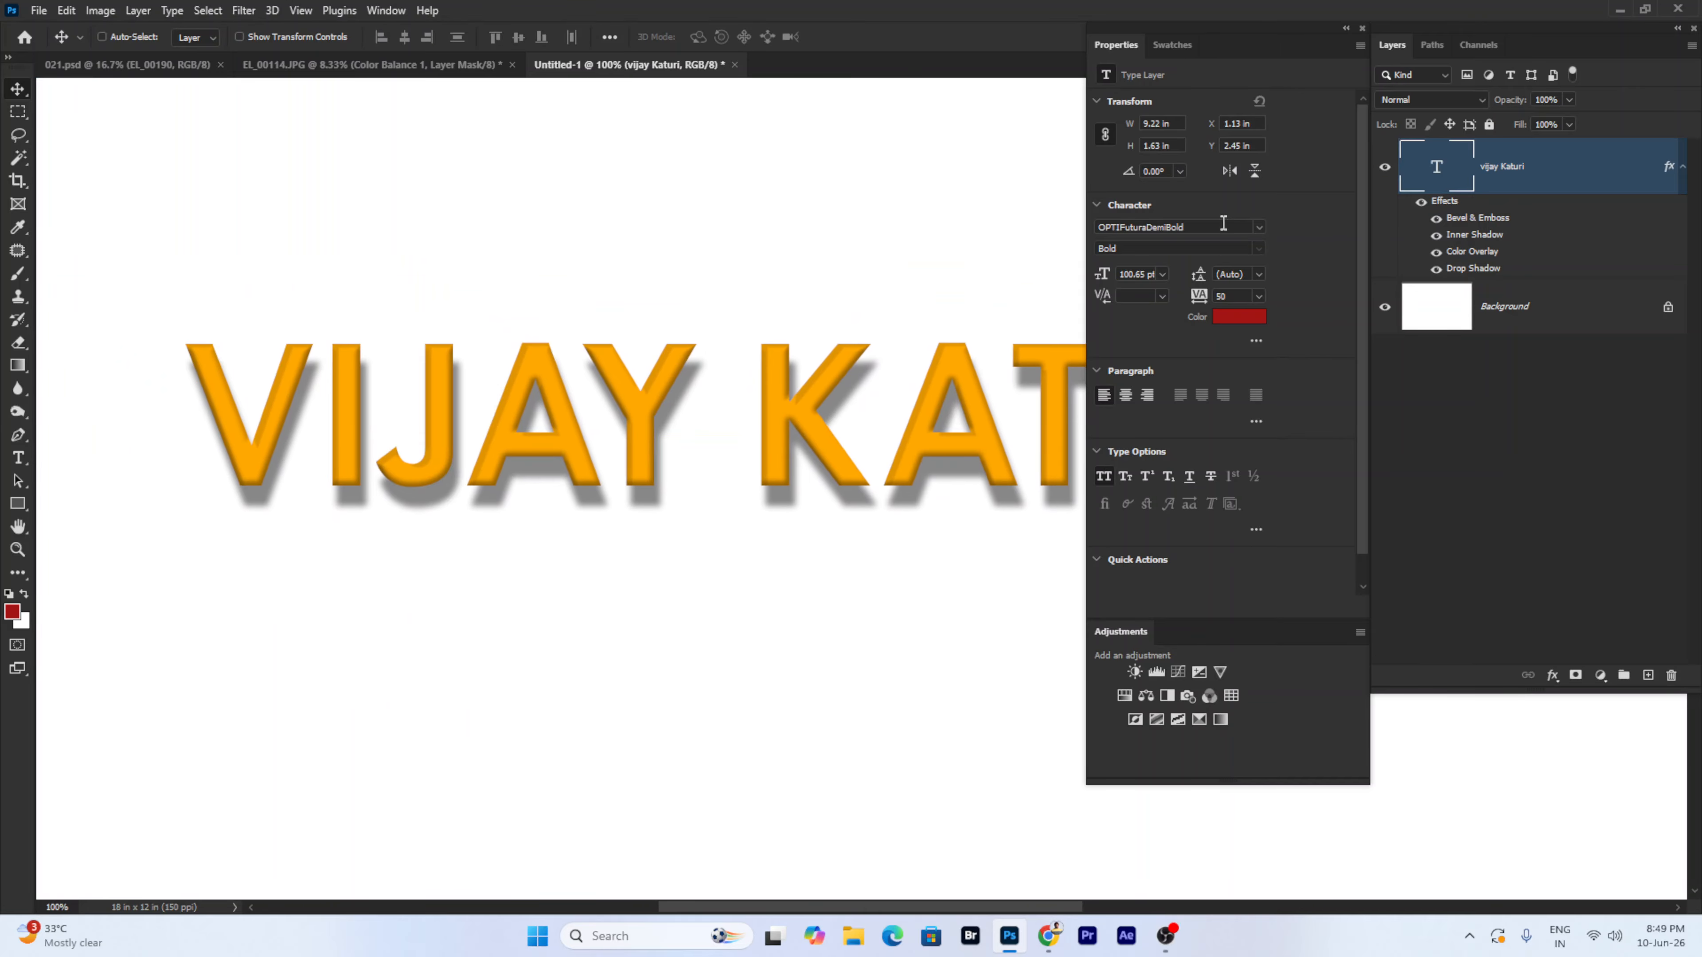
{"action": "left_click", "coordinate": [1237, 226]}
{"action": "type", "text": "ima"}
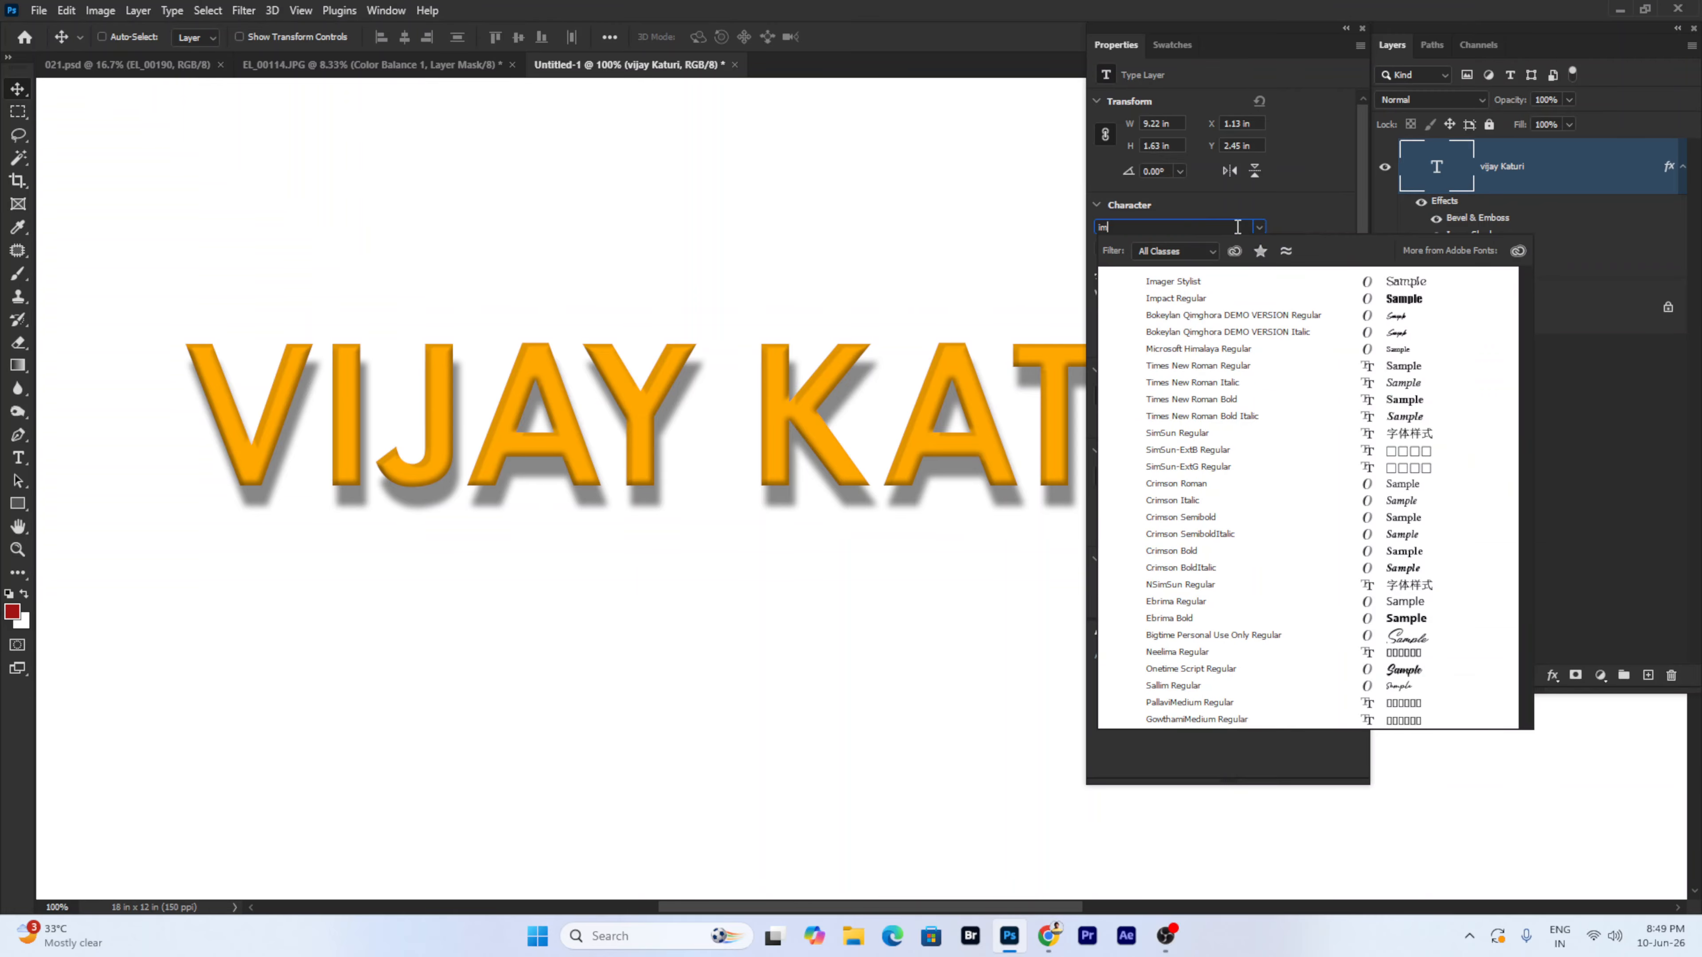
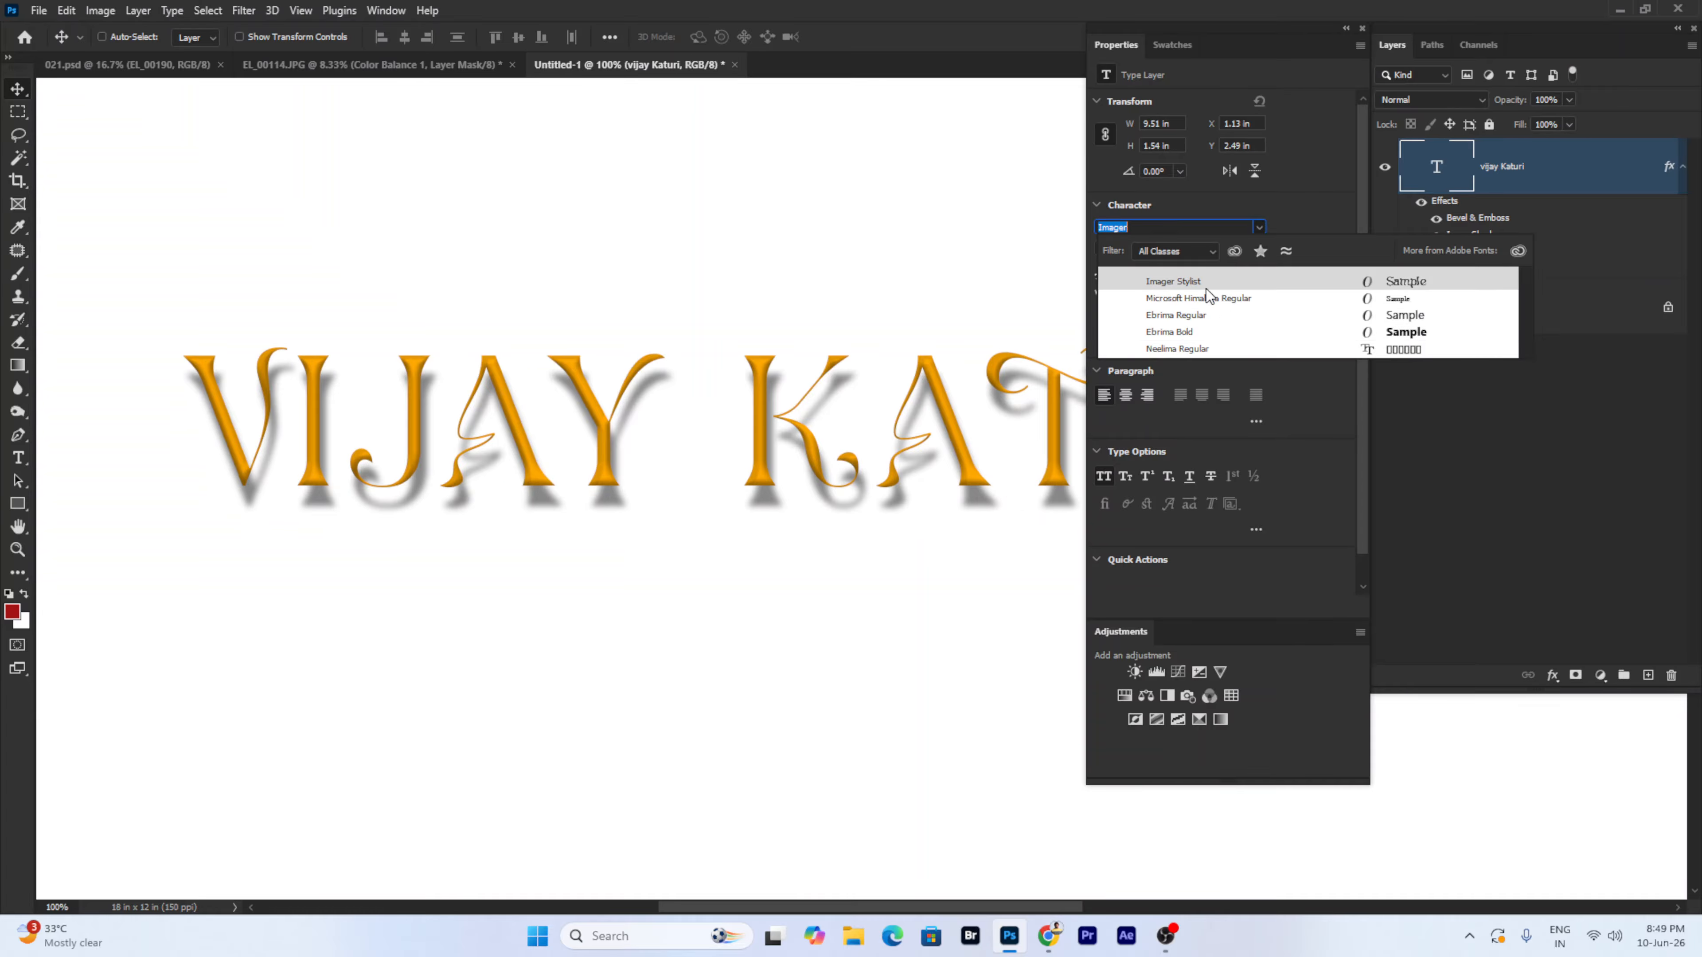
{"action": "left_click", "coordinate": [1178, 222]}
{"action": "left_click", "coordinate": [1179, 227]}
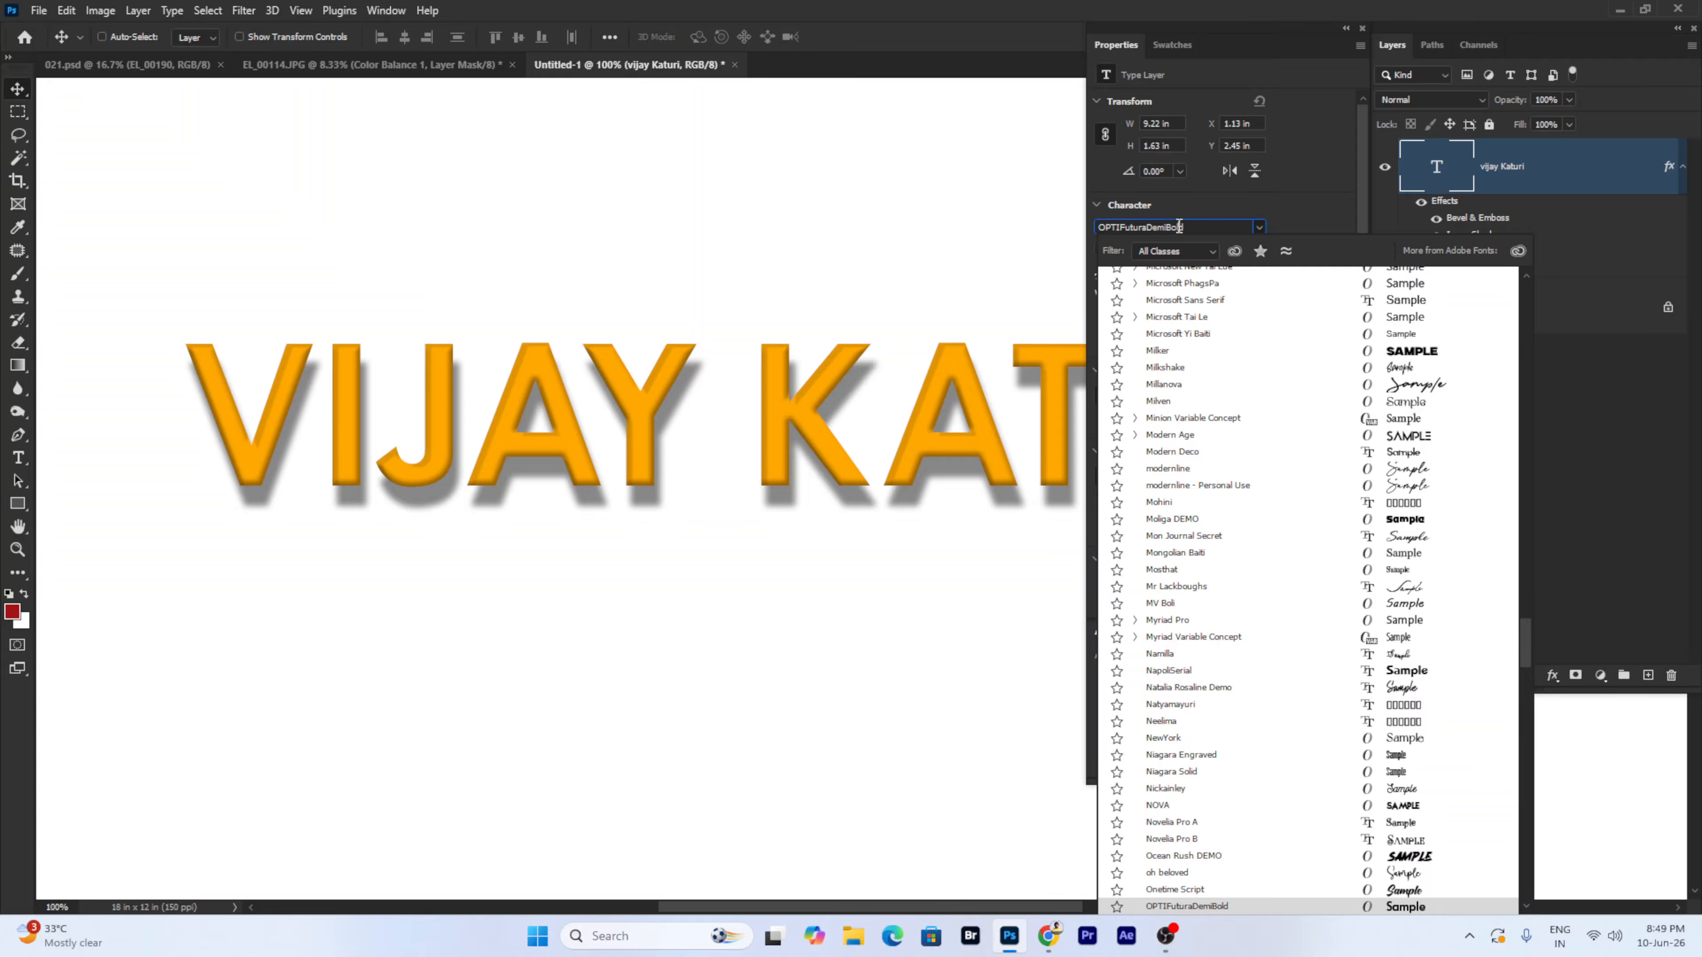
{"action": "left_click", "coordinate": [1411, 355]}
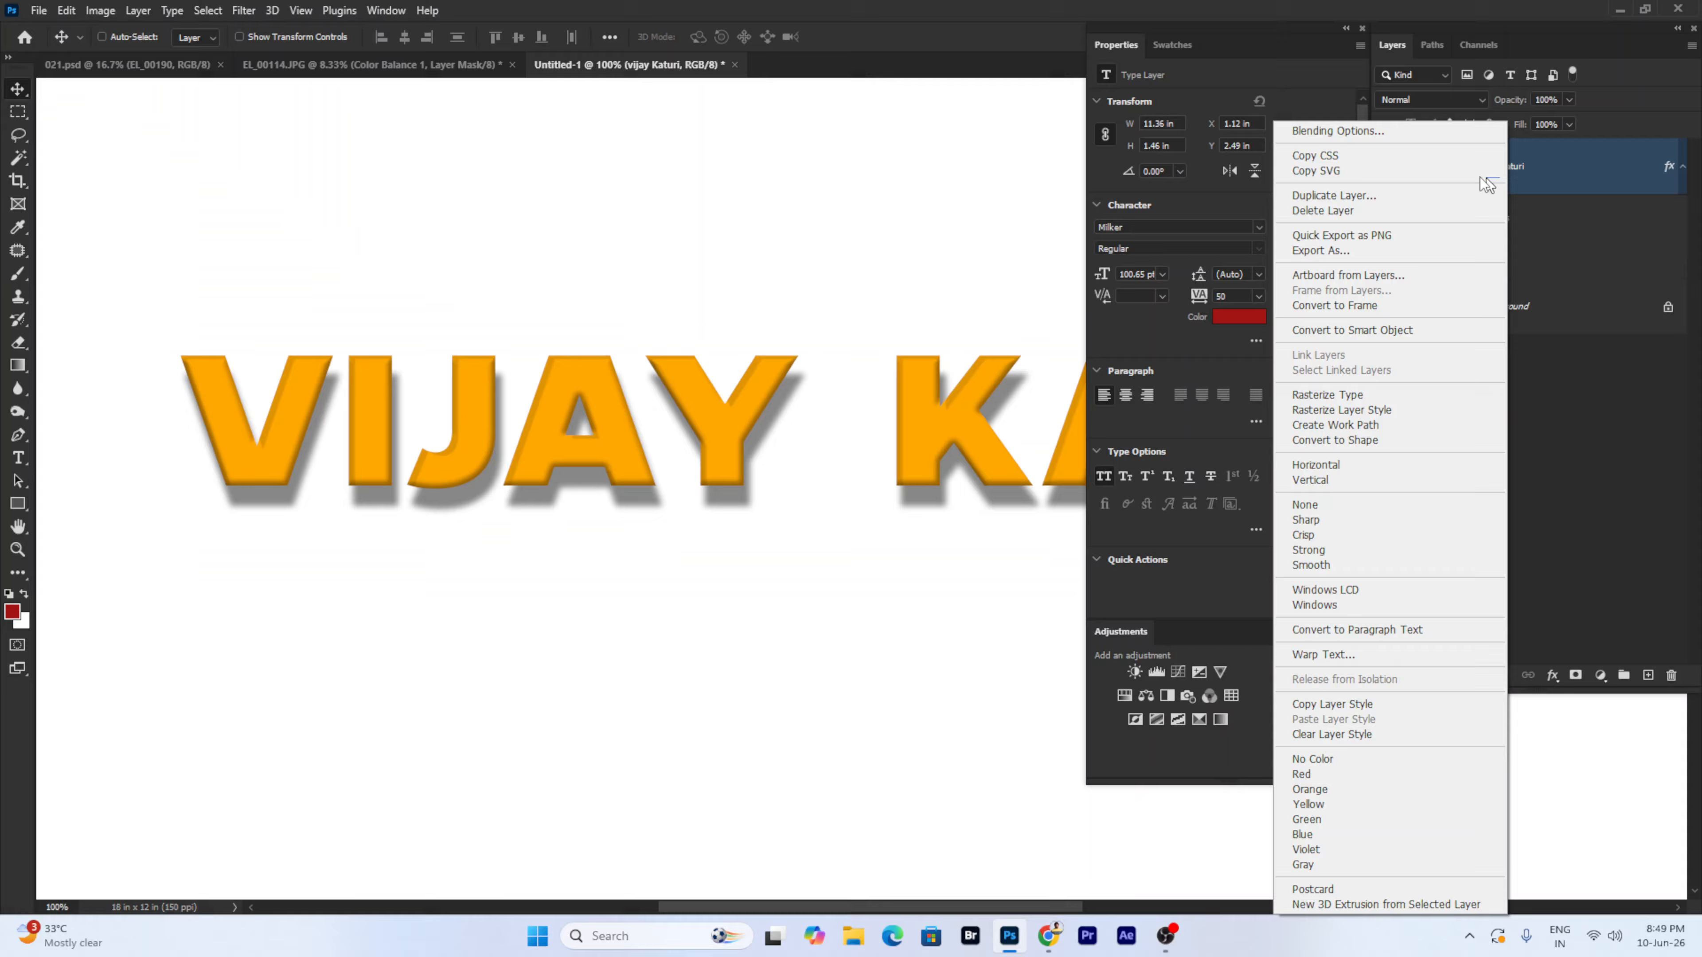
- In the text's Bevel & Emboss style, raise the bevel size to 24 px
{"action": "left_click", "coordinate": [1372, 133]}
{"action": "left_click", "coordinate": [647, 463]}
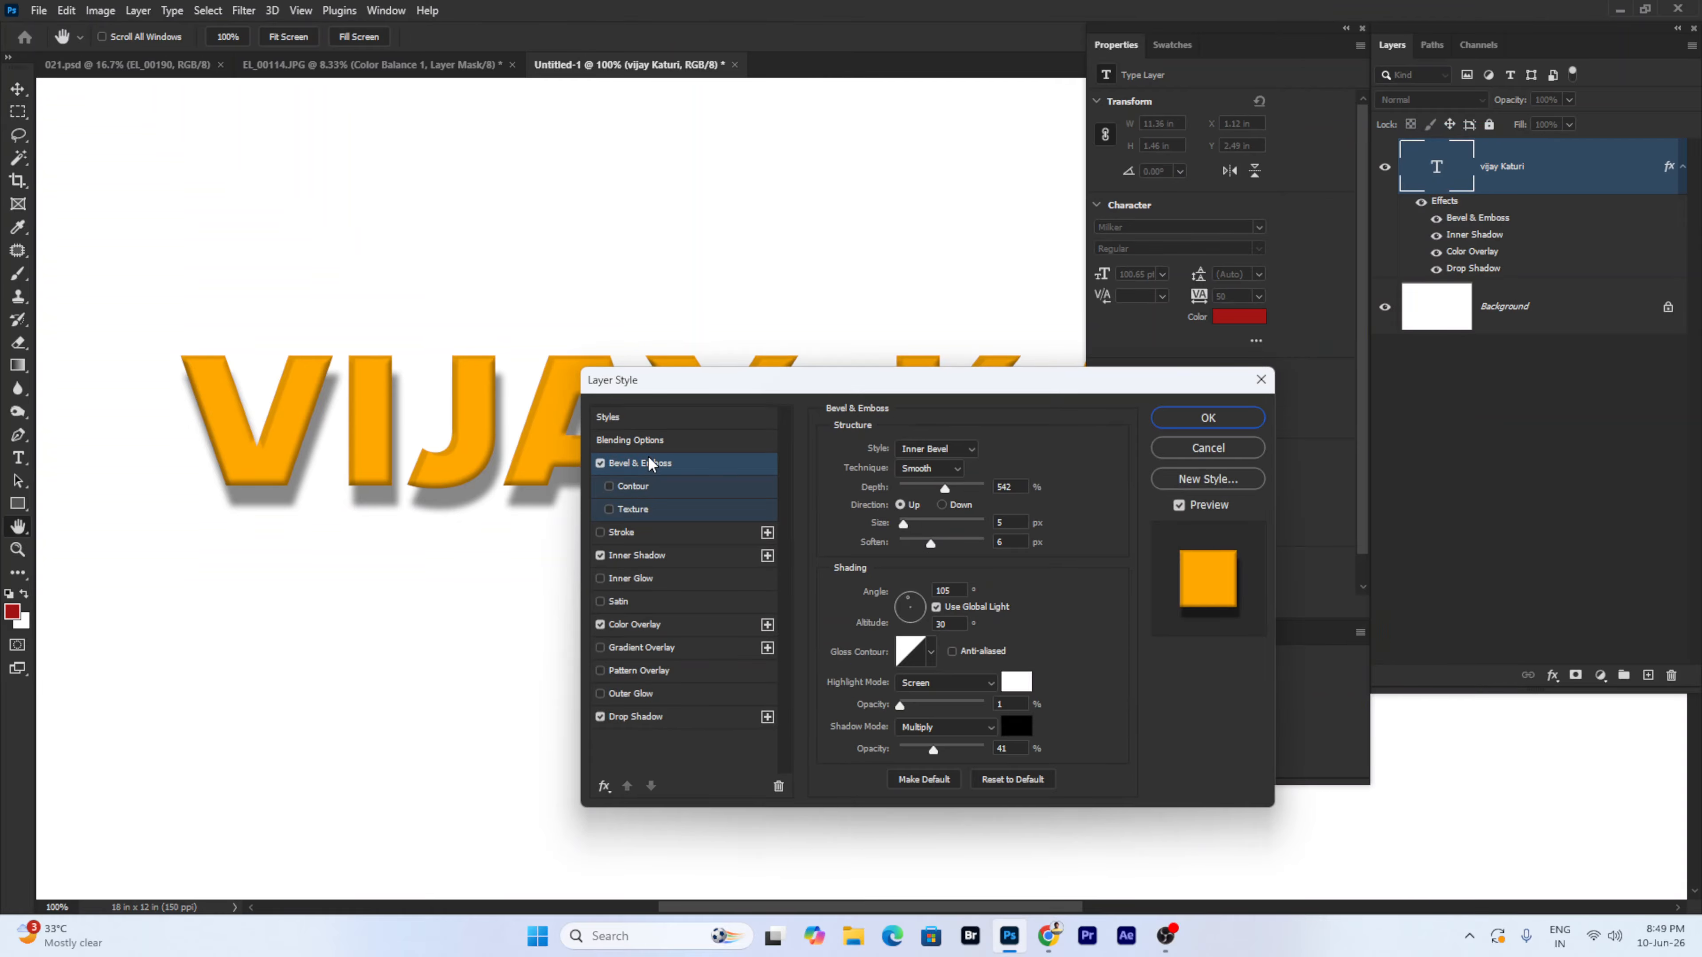
{"action": "left_click_drag", "start_coordinate": [672, 392], "coordinate": [813, 378]}
{"action": "left_click_drag", "start_coordinate": [1061, 514], "coordinate": [1053, 528]}
{"action": "left_click_drag", "start_coordinate": [1017, 381], "coordinate": [1022, 311]}
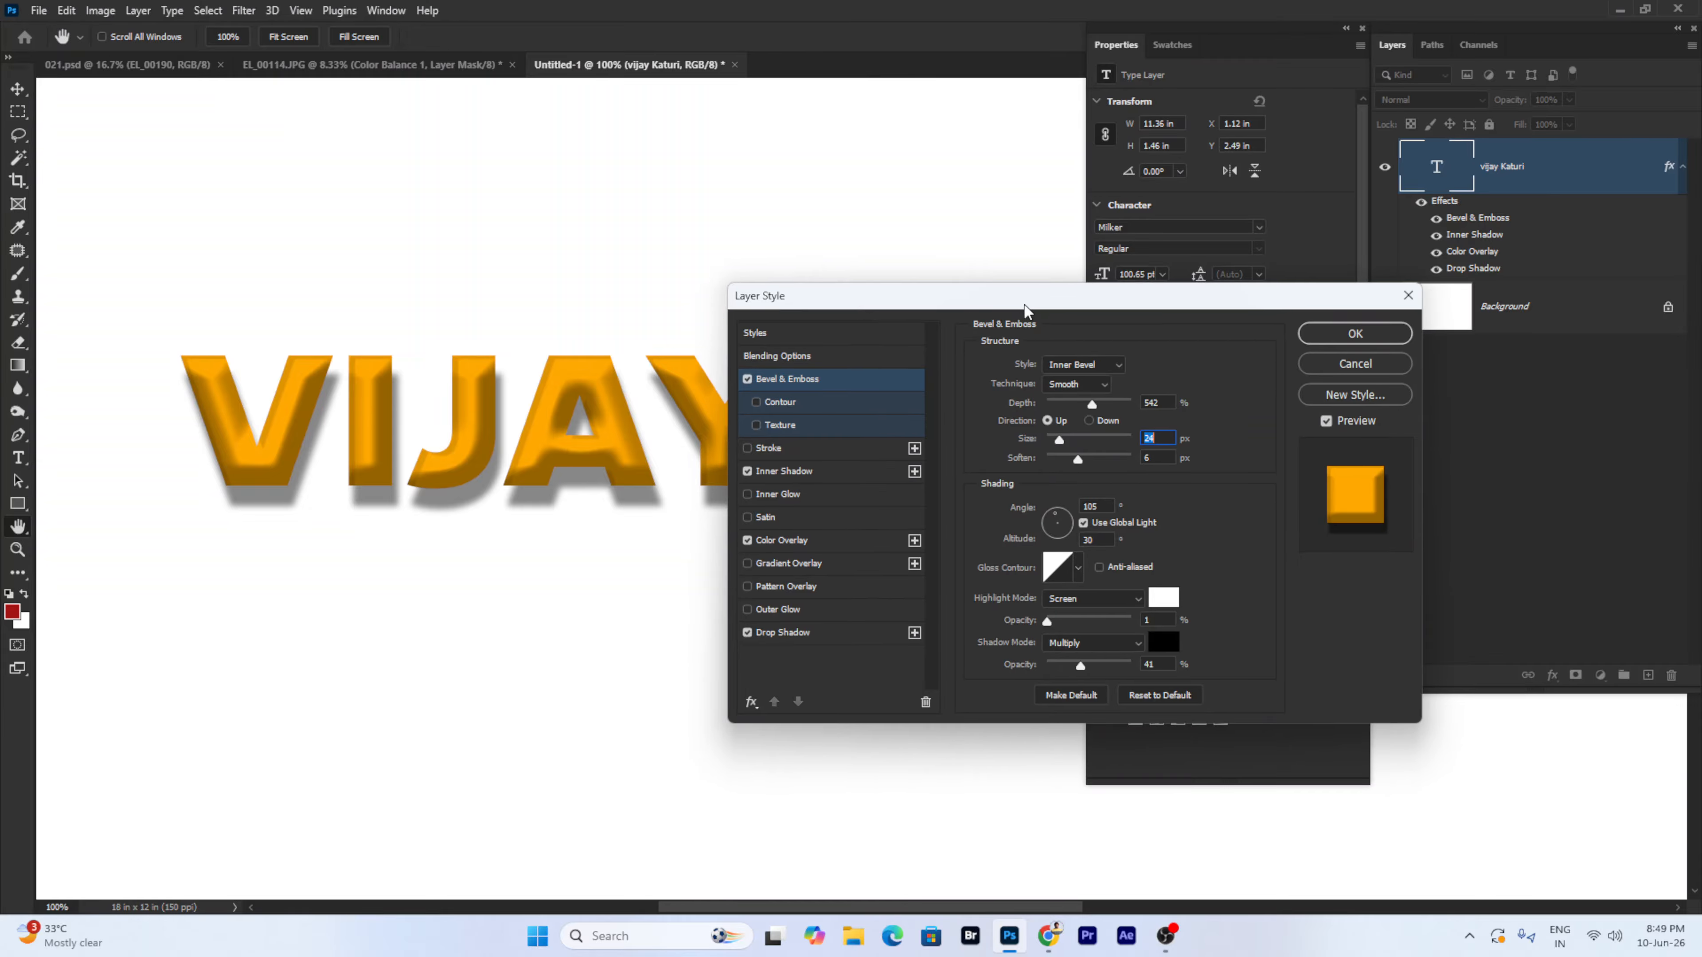
{"action": "mouse_move", "coordinate": [1063, 616]}
{"action": "left_mouse_down"}
{"action": "mouse_move", "coordinate": [1086, 620]}
{"action": "mouse_move", "coordinate": [1063, 622]}
{"action": "left_mouse_up"}
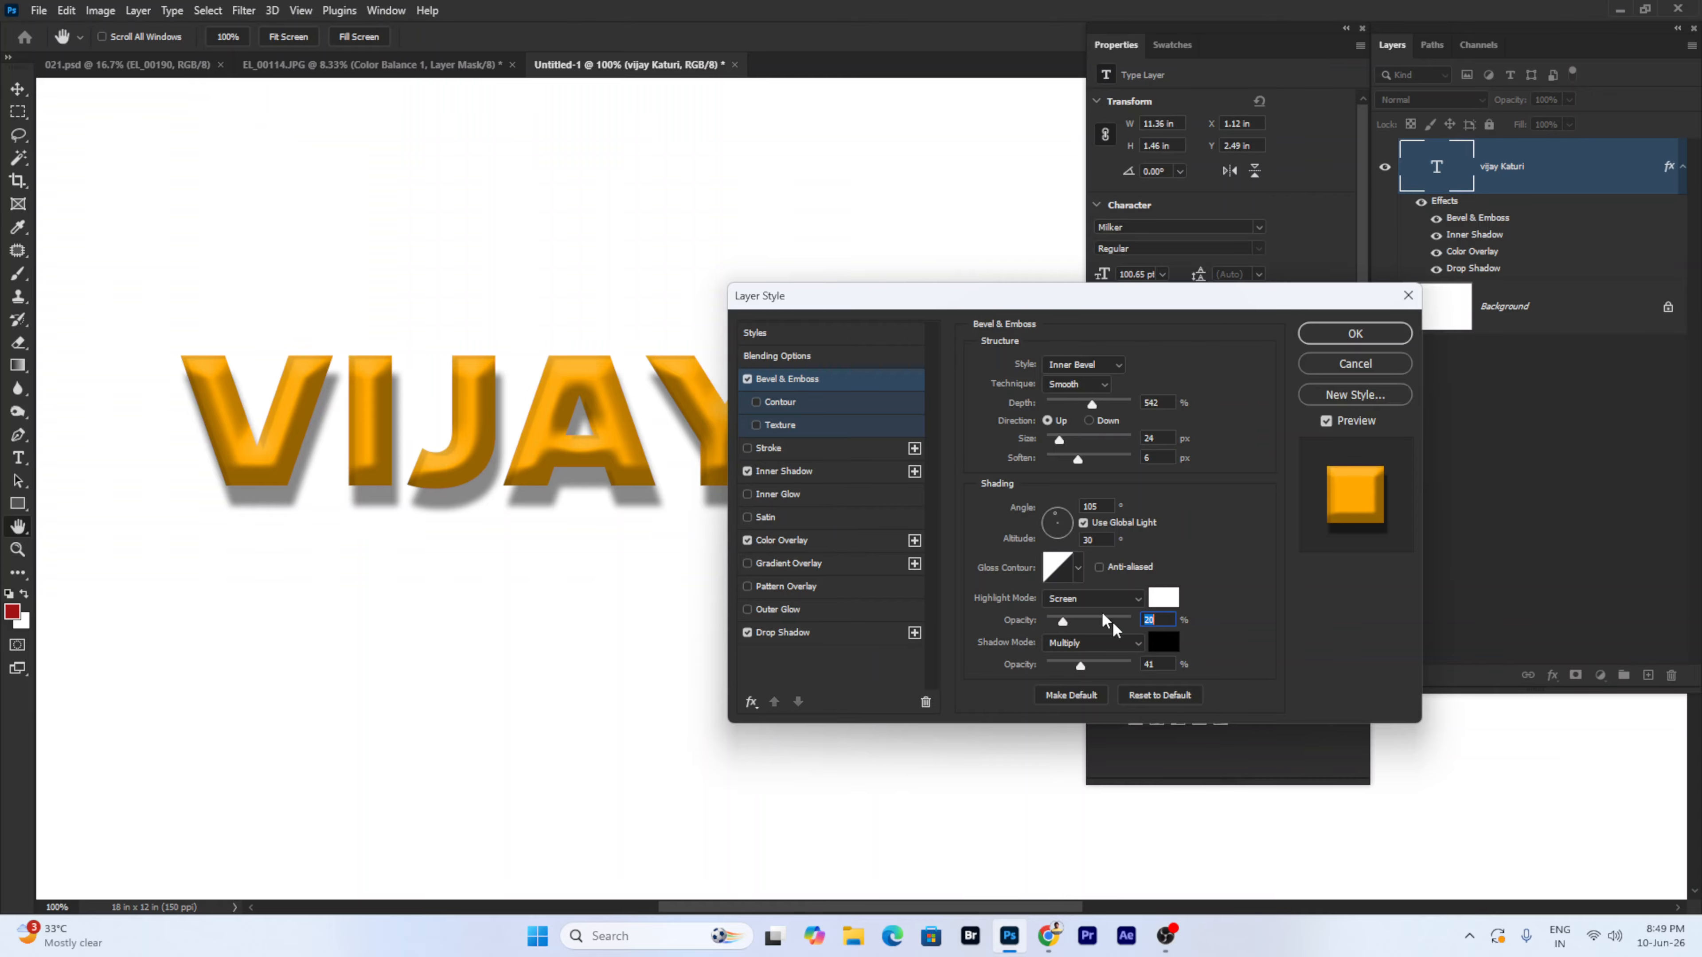
- Set the bevel highlight to Normal mode, white (ffffff), at 48% opacity
{"action": "left_click", "coordinate": [1163, 596]}
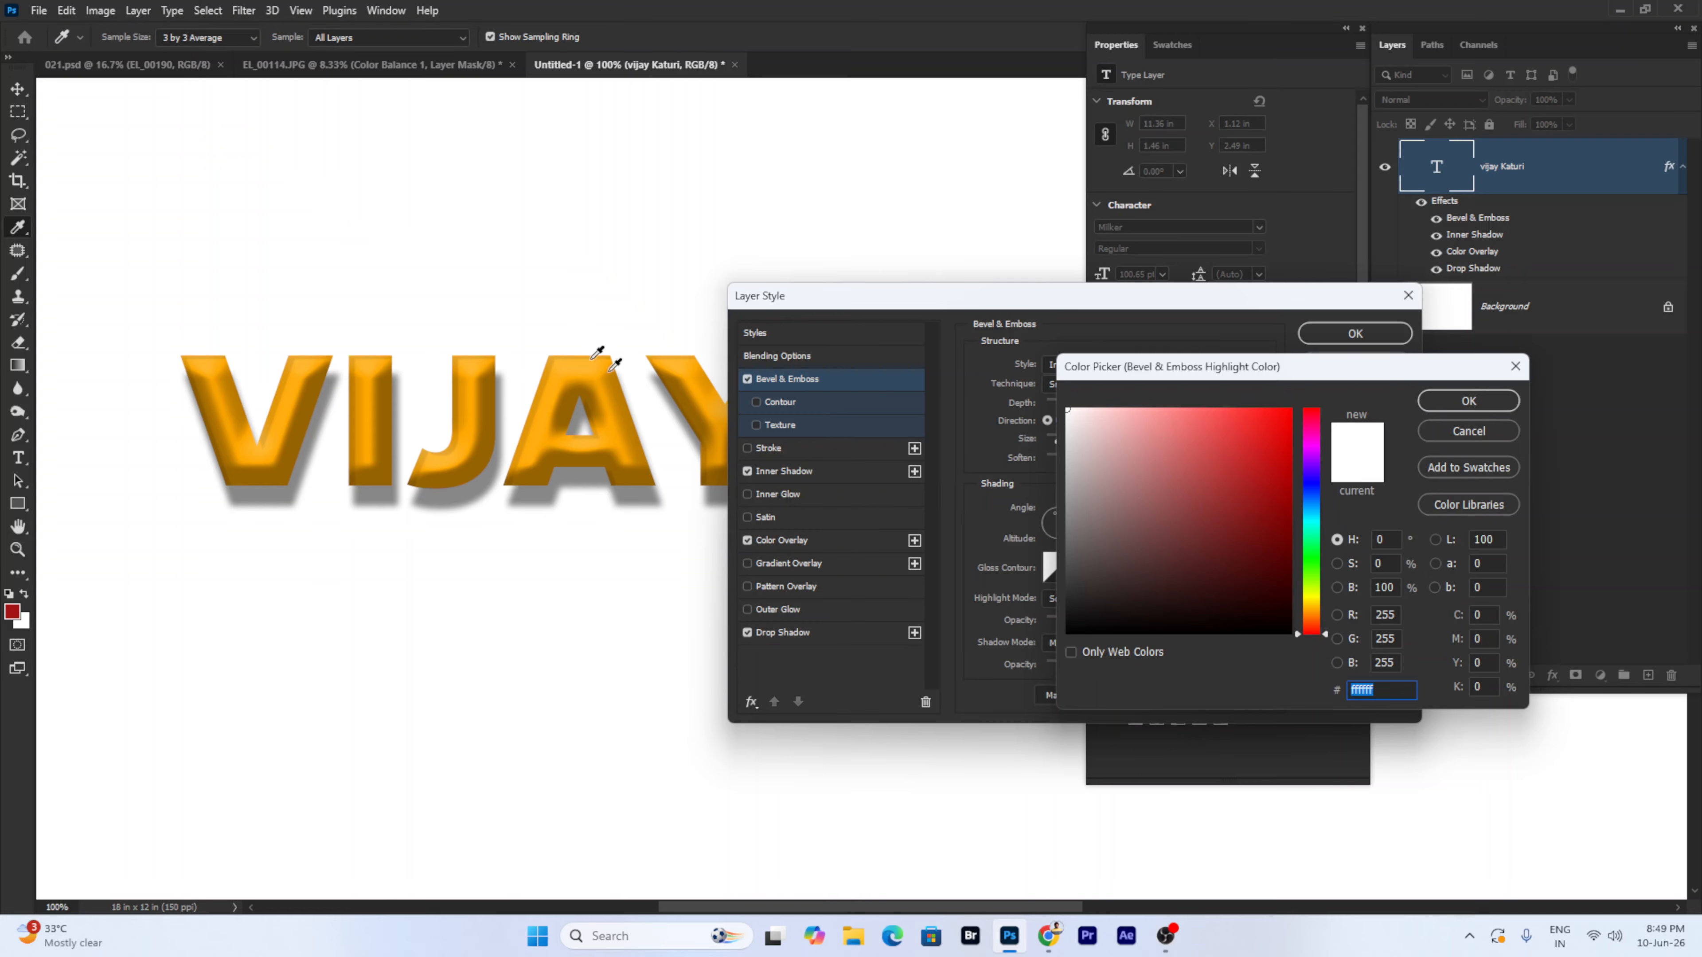
{"action": "left_click", "coordinate": [1291, 409]}
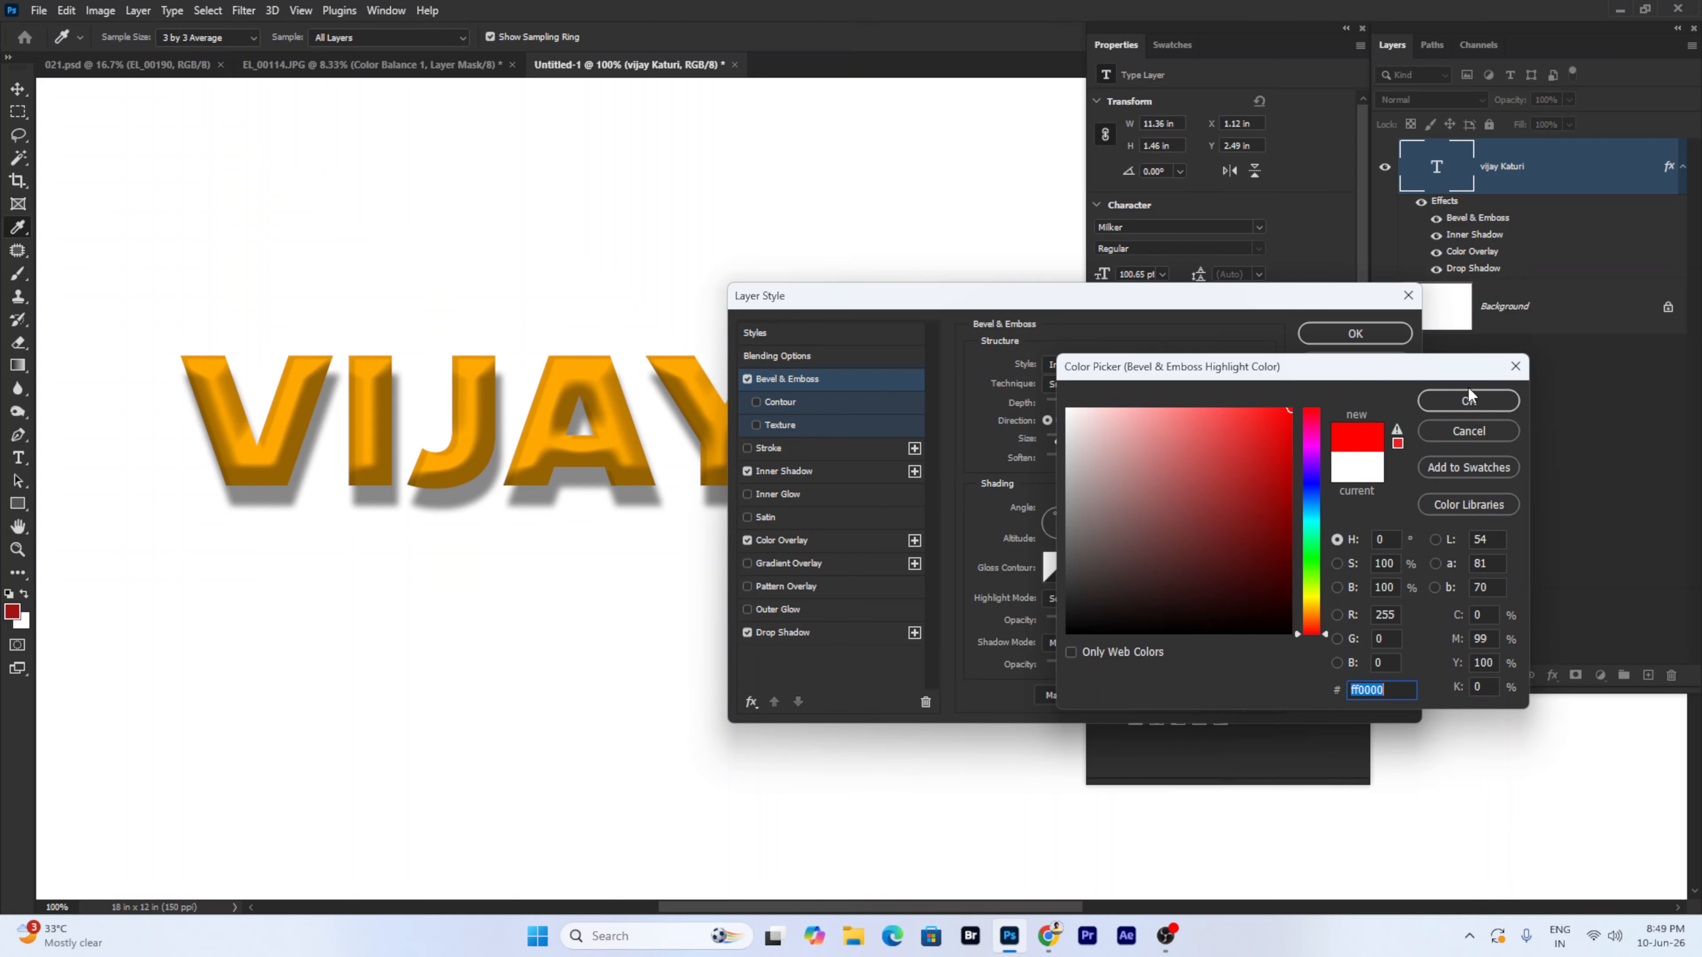
{"action": "left_click", "coordinate": [1468, 400]}
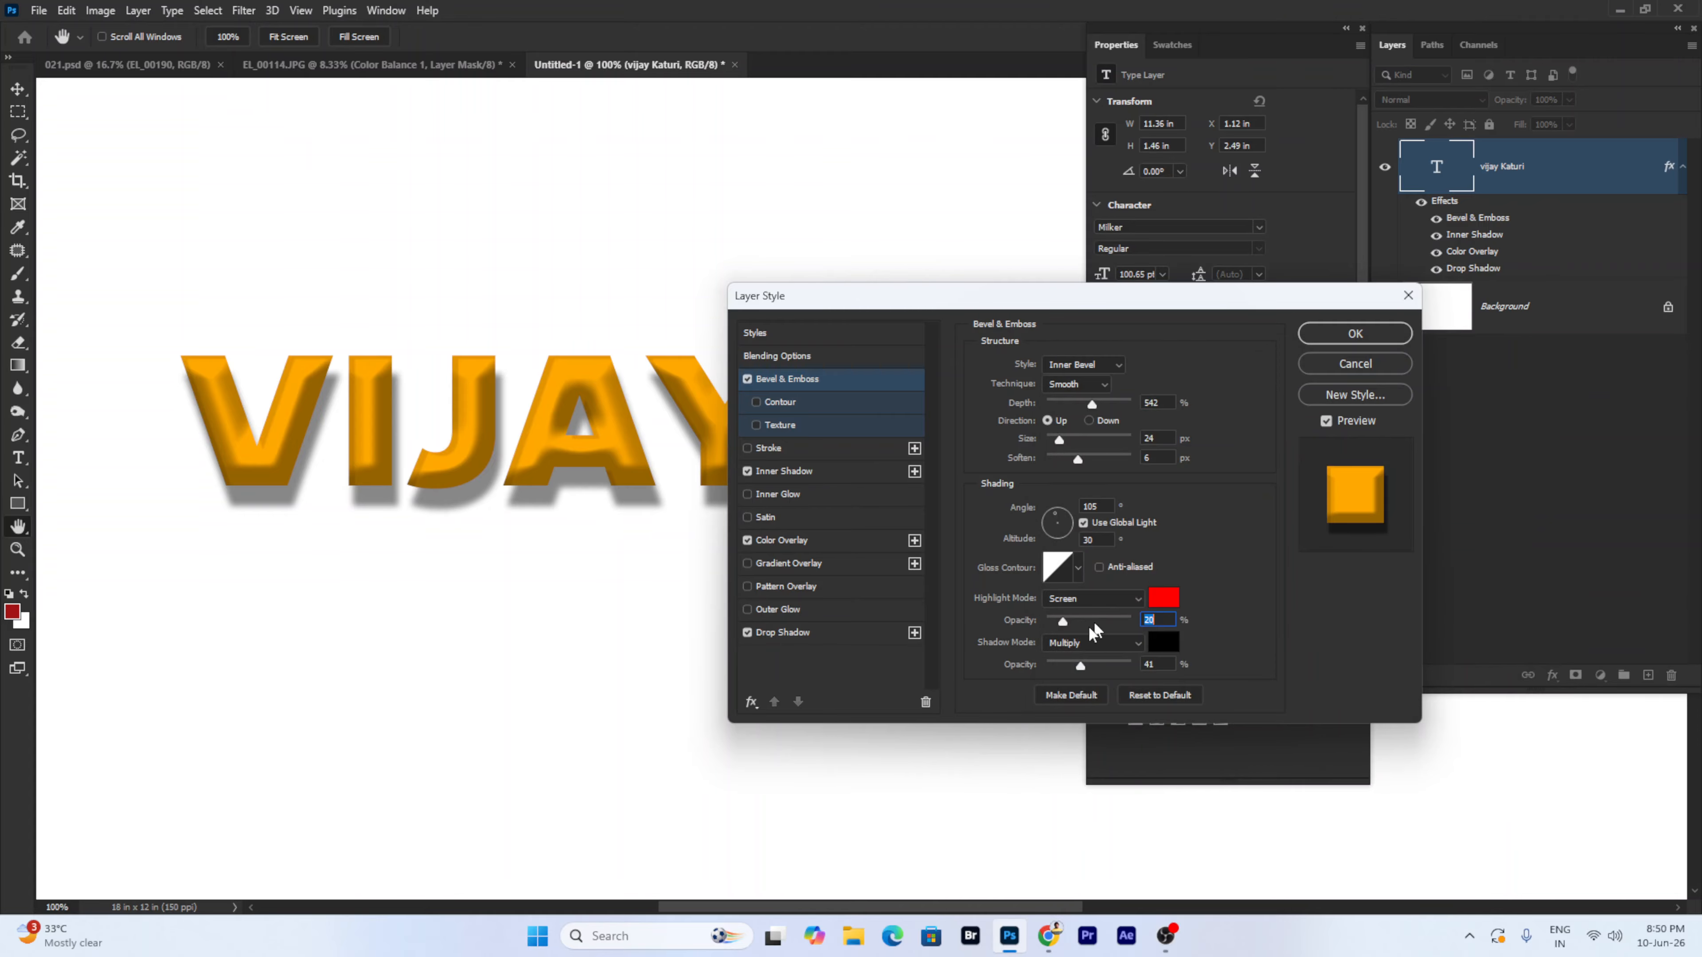
{"action": "left_click", "coordinate": [1085, 594]}
{"action": "left_click", "coordinate": [1085, 487]}
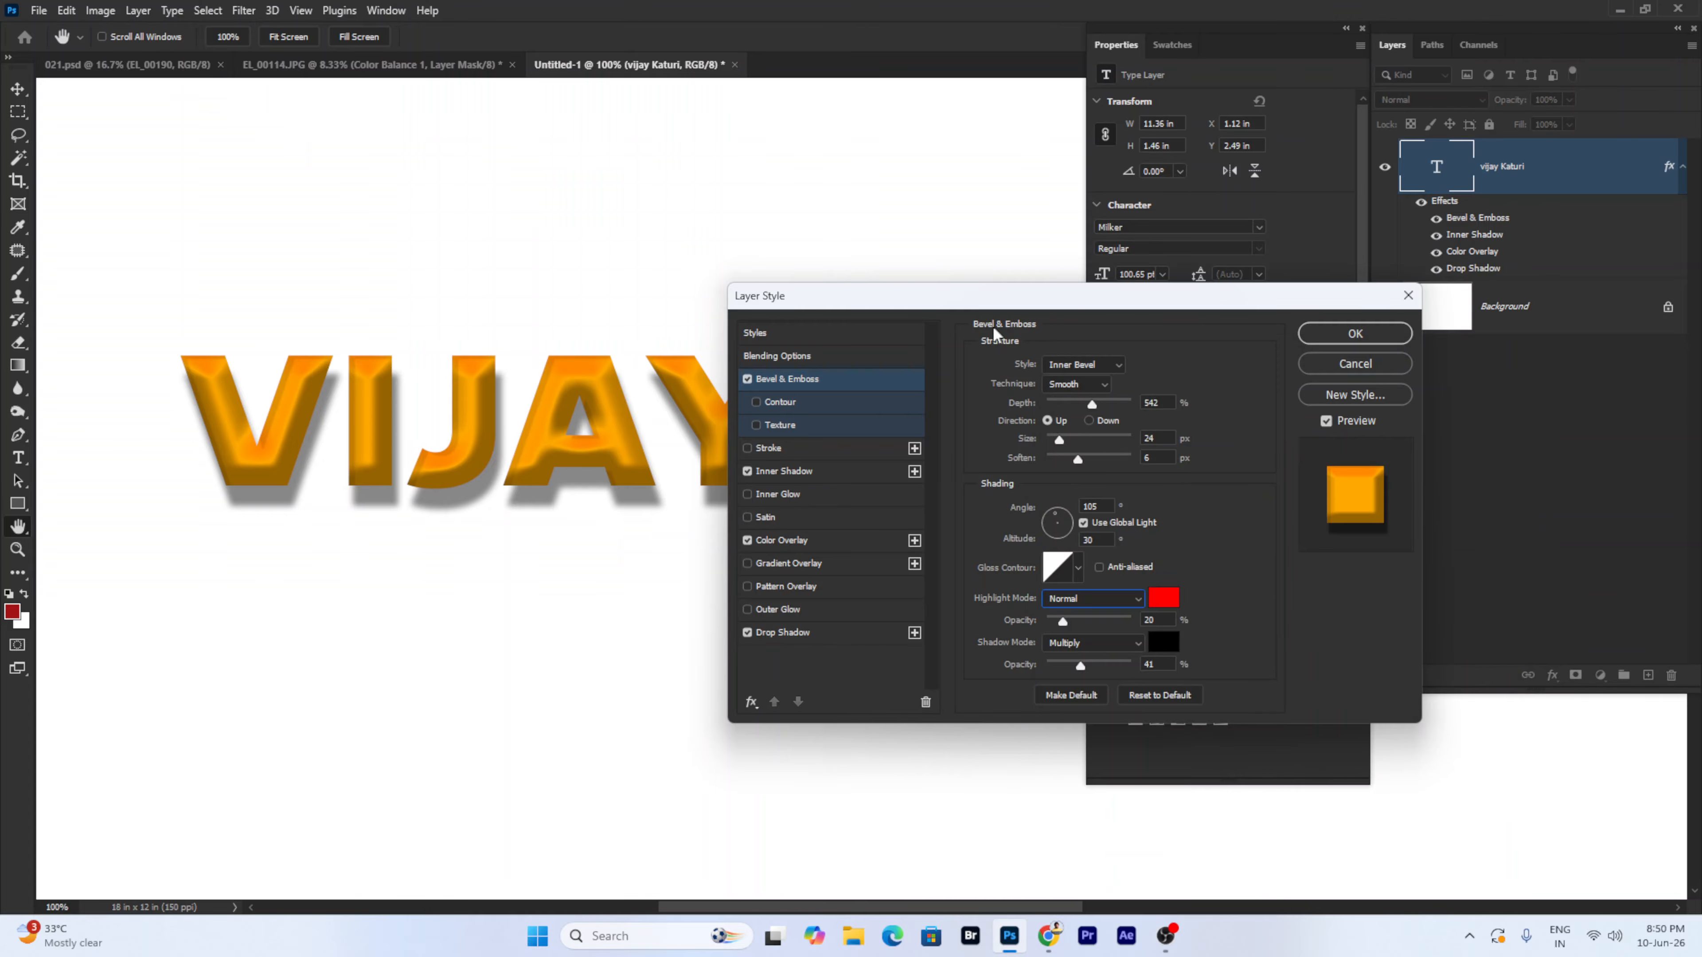
{"action": "left_click_drag", "start_coordinate": [986, 305], "coordinate": [1054, 250]}
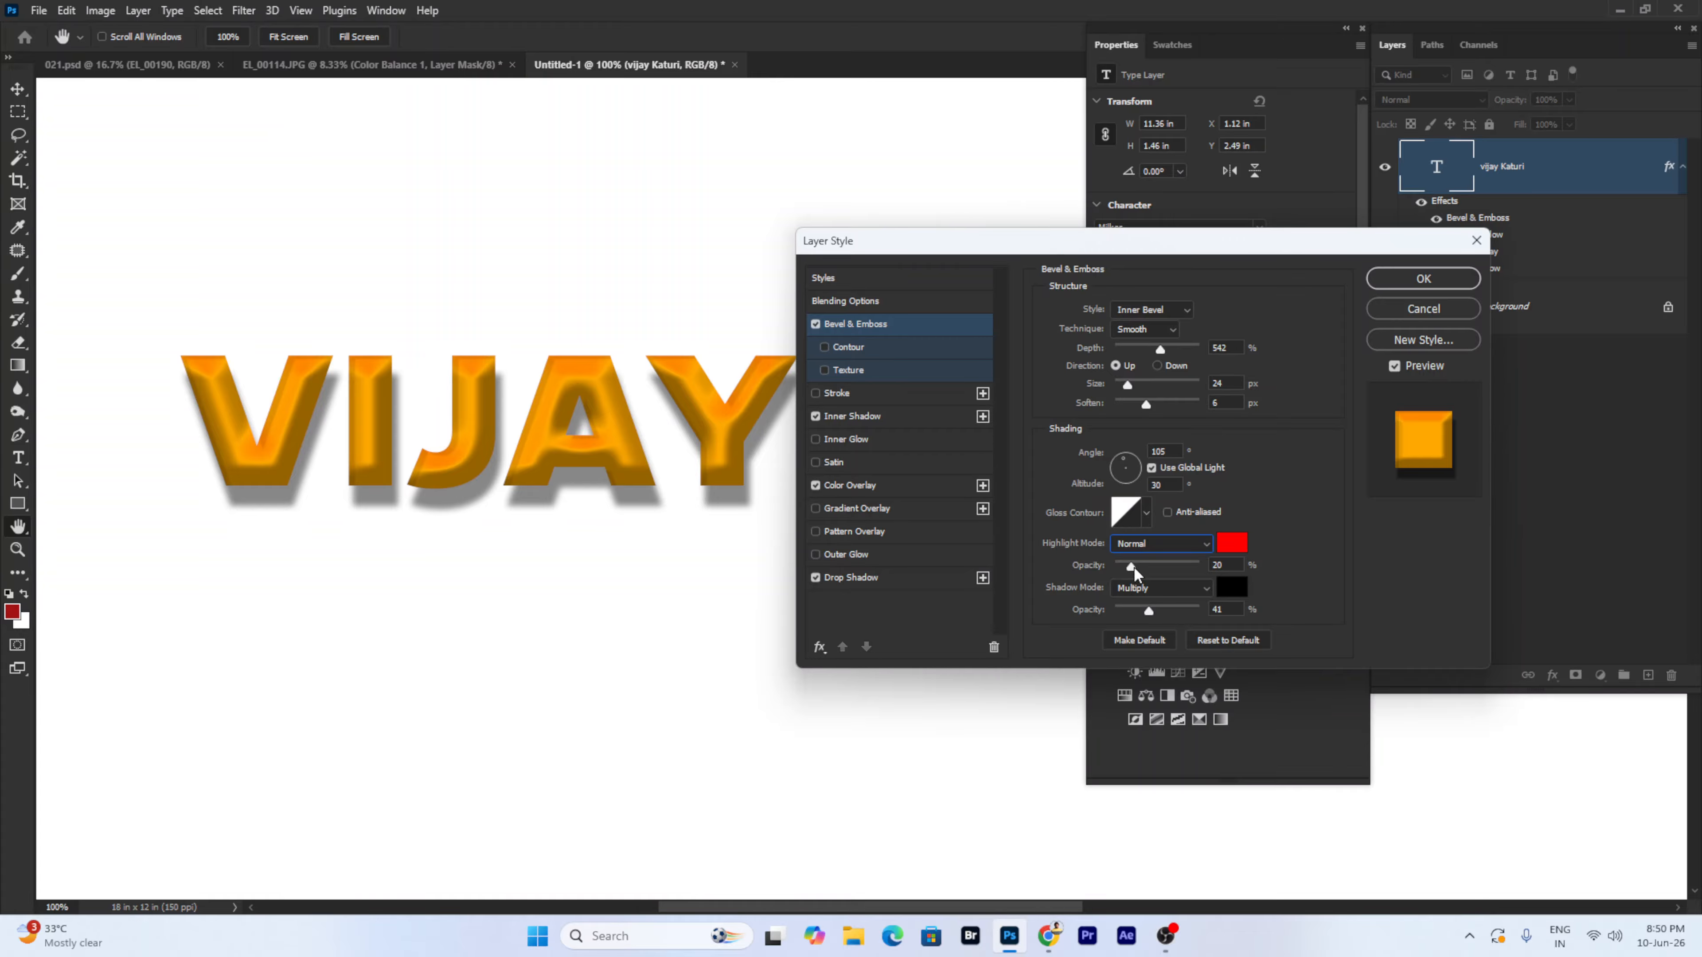
{"action": "mouse_move", "coordinate": [1134, 572]}
{"action": "left_mouse_down"}
{"action": "mouse_move", "coordinate": [1171, 567]}
{"action": "mouse_move", "coordinate": [1155, 567]}
{"action": "left_mouse_up"}
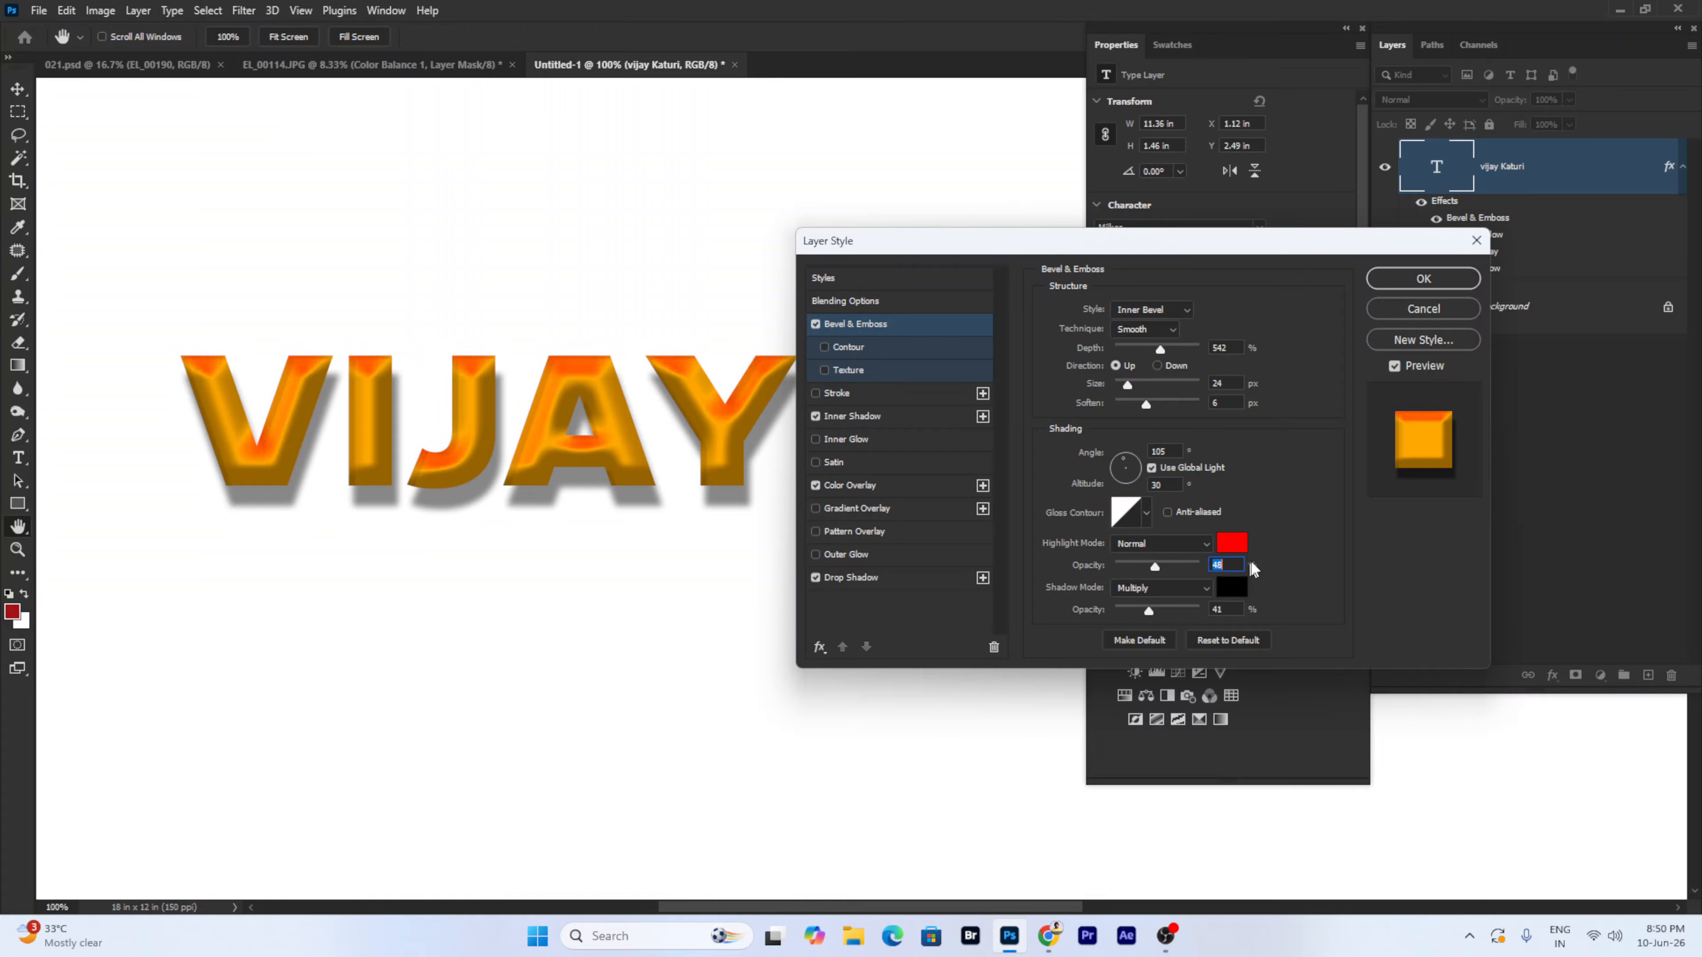
{"action": "left_click", "coordinate": [1231, 544]}
{"action": "type", "text": "ffffff"}
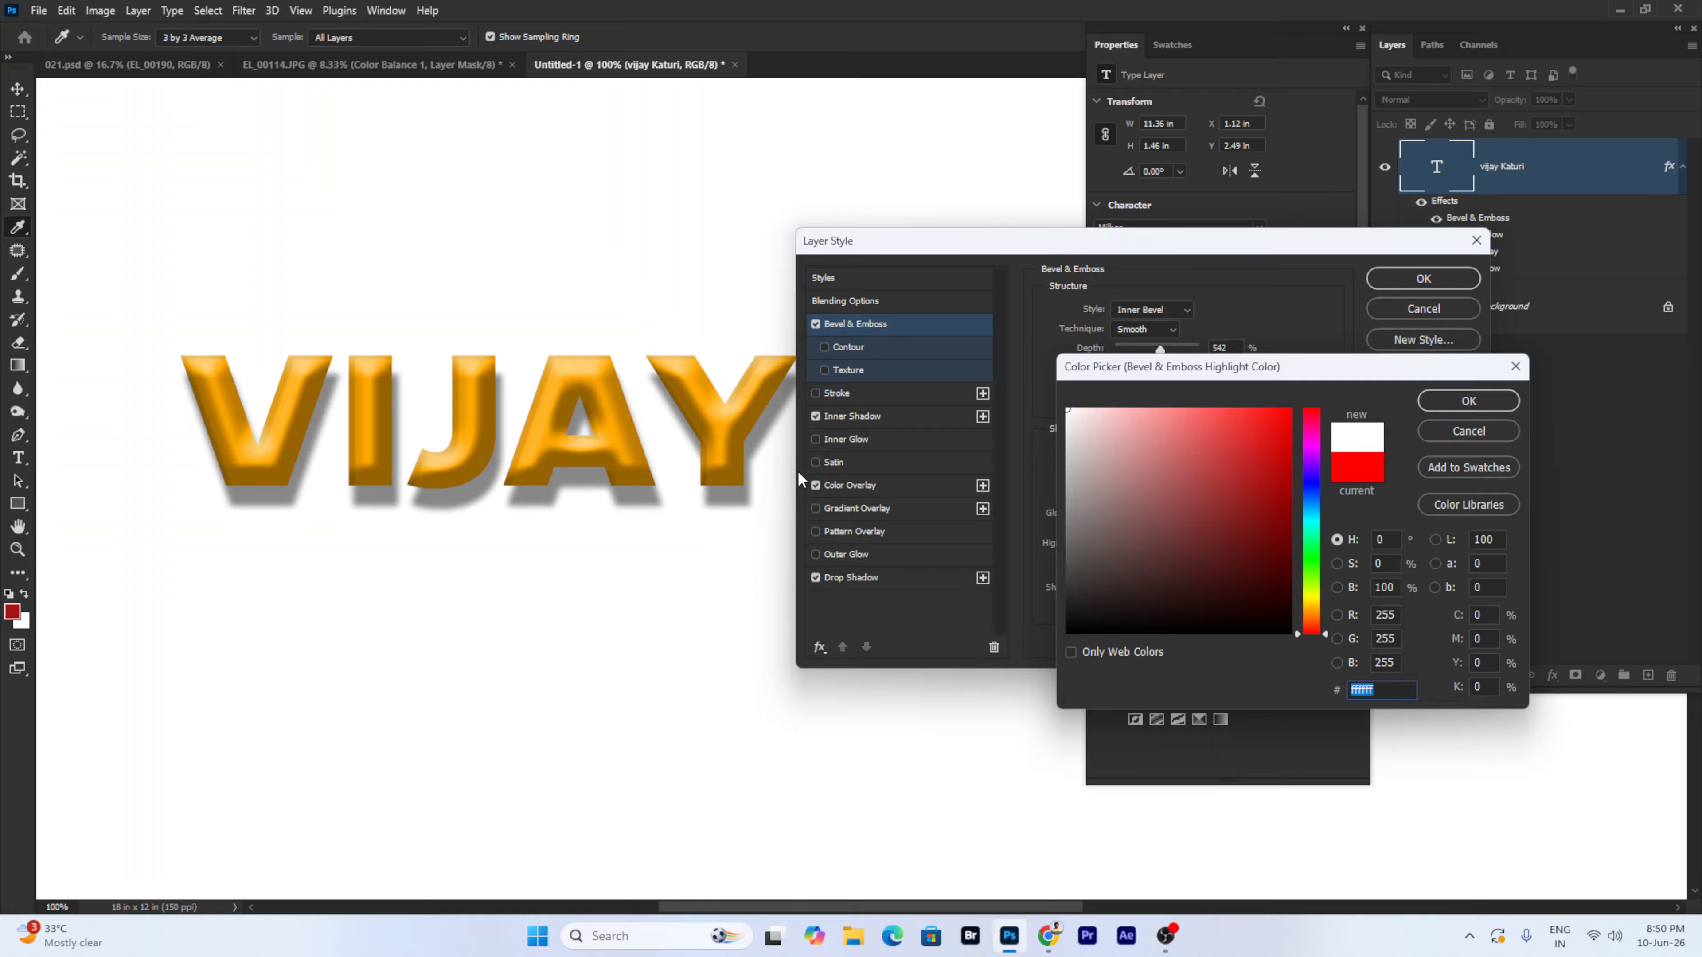
{"action": "left_click", "coordinate": [1466, 403]}
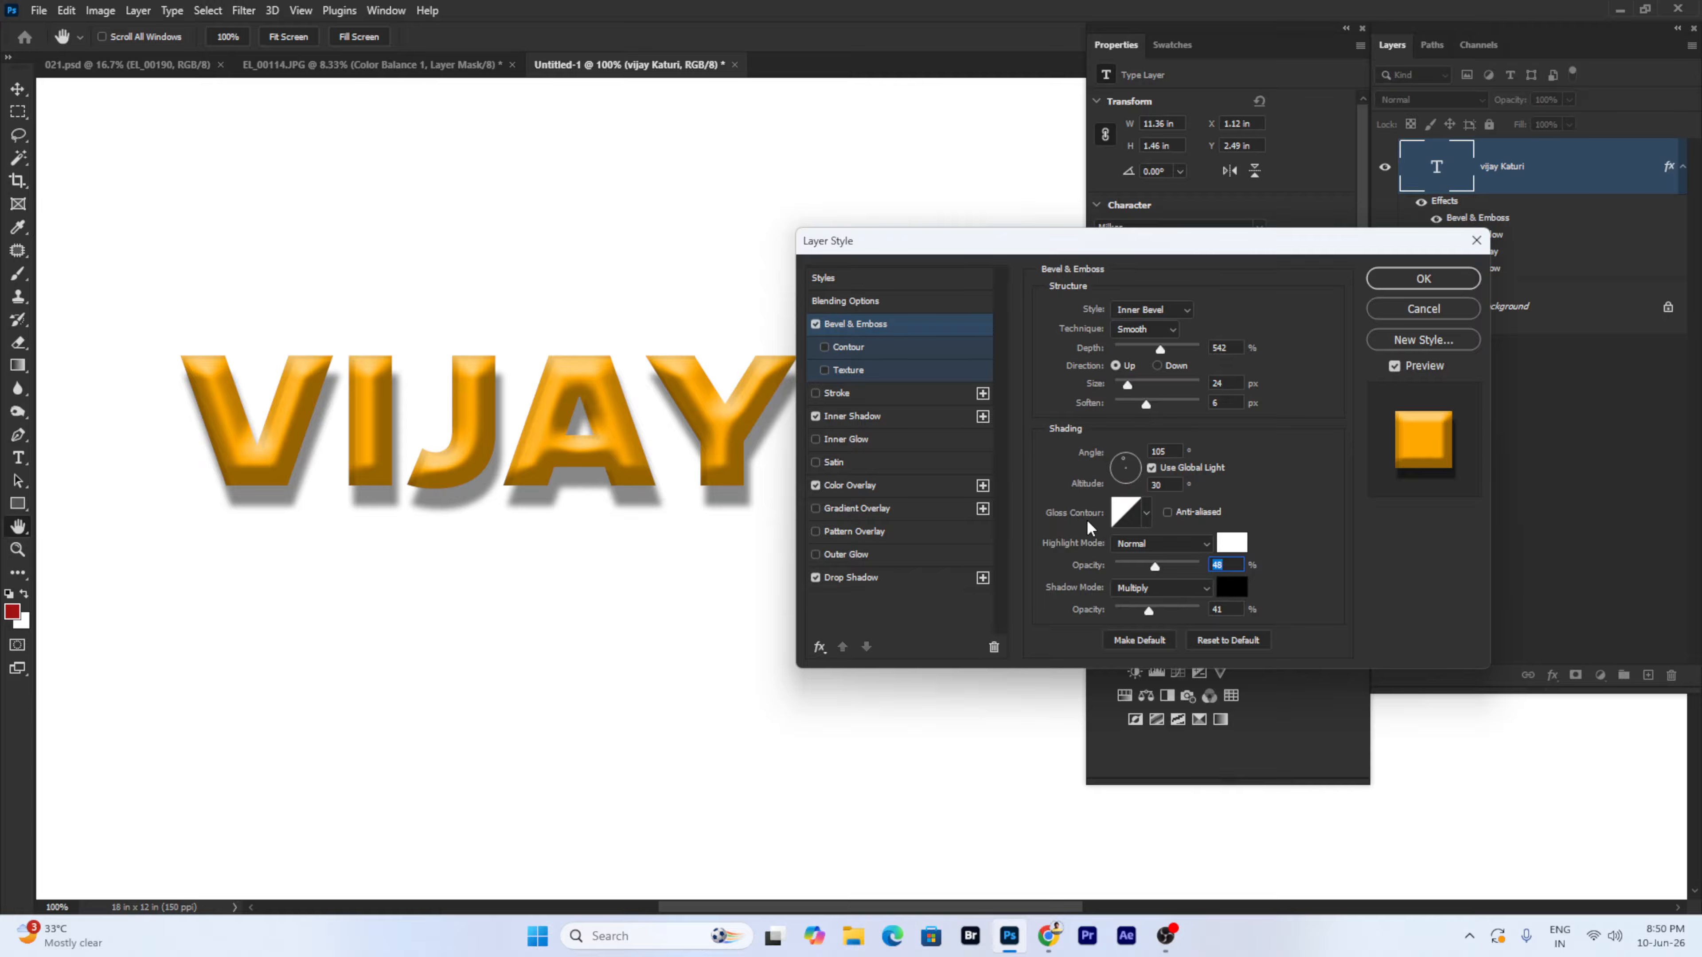
- Try several Gloss Contour presets and settle on a different one
{"action": "left_click", "coordinate": [1146, 524]}
{"action": "left_click", "coordinate": [1099, 589]}
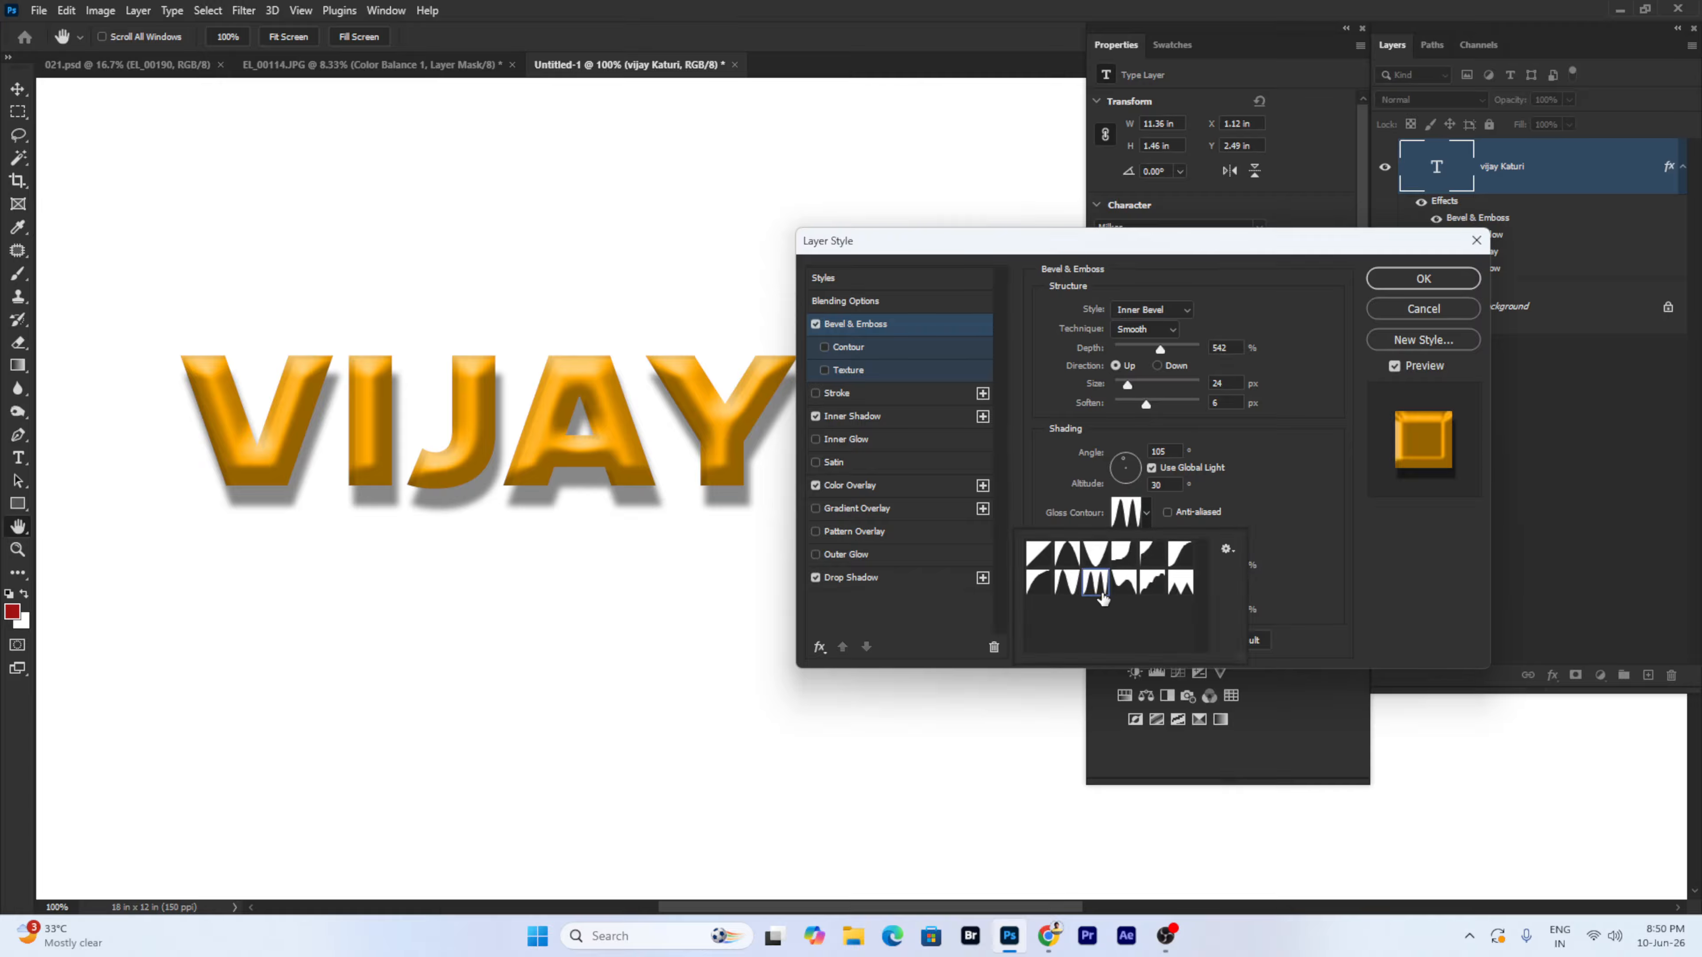
{"action": "left_click", "coordinate": [1068, 584]}
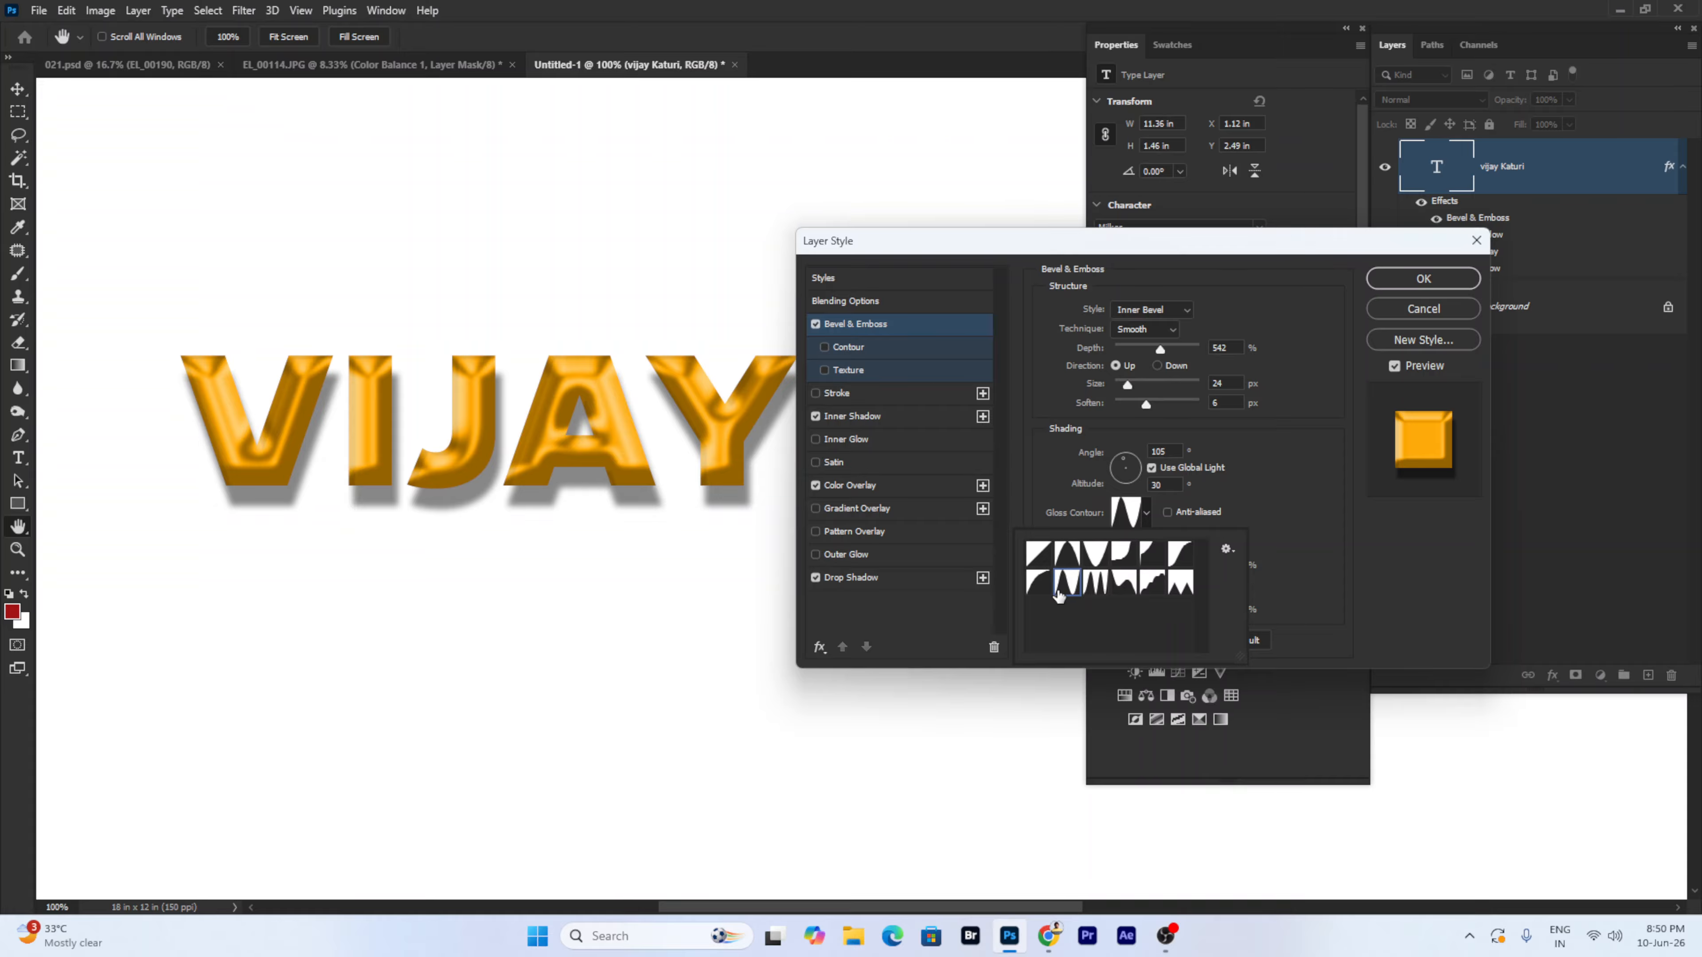
{"action": "left_click", "coordinate": [1040, 583]}
{"action": "left_click", "coordinate": [1074, 564]}
{"action": "left_click", "coordinate": [1096, 557]}
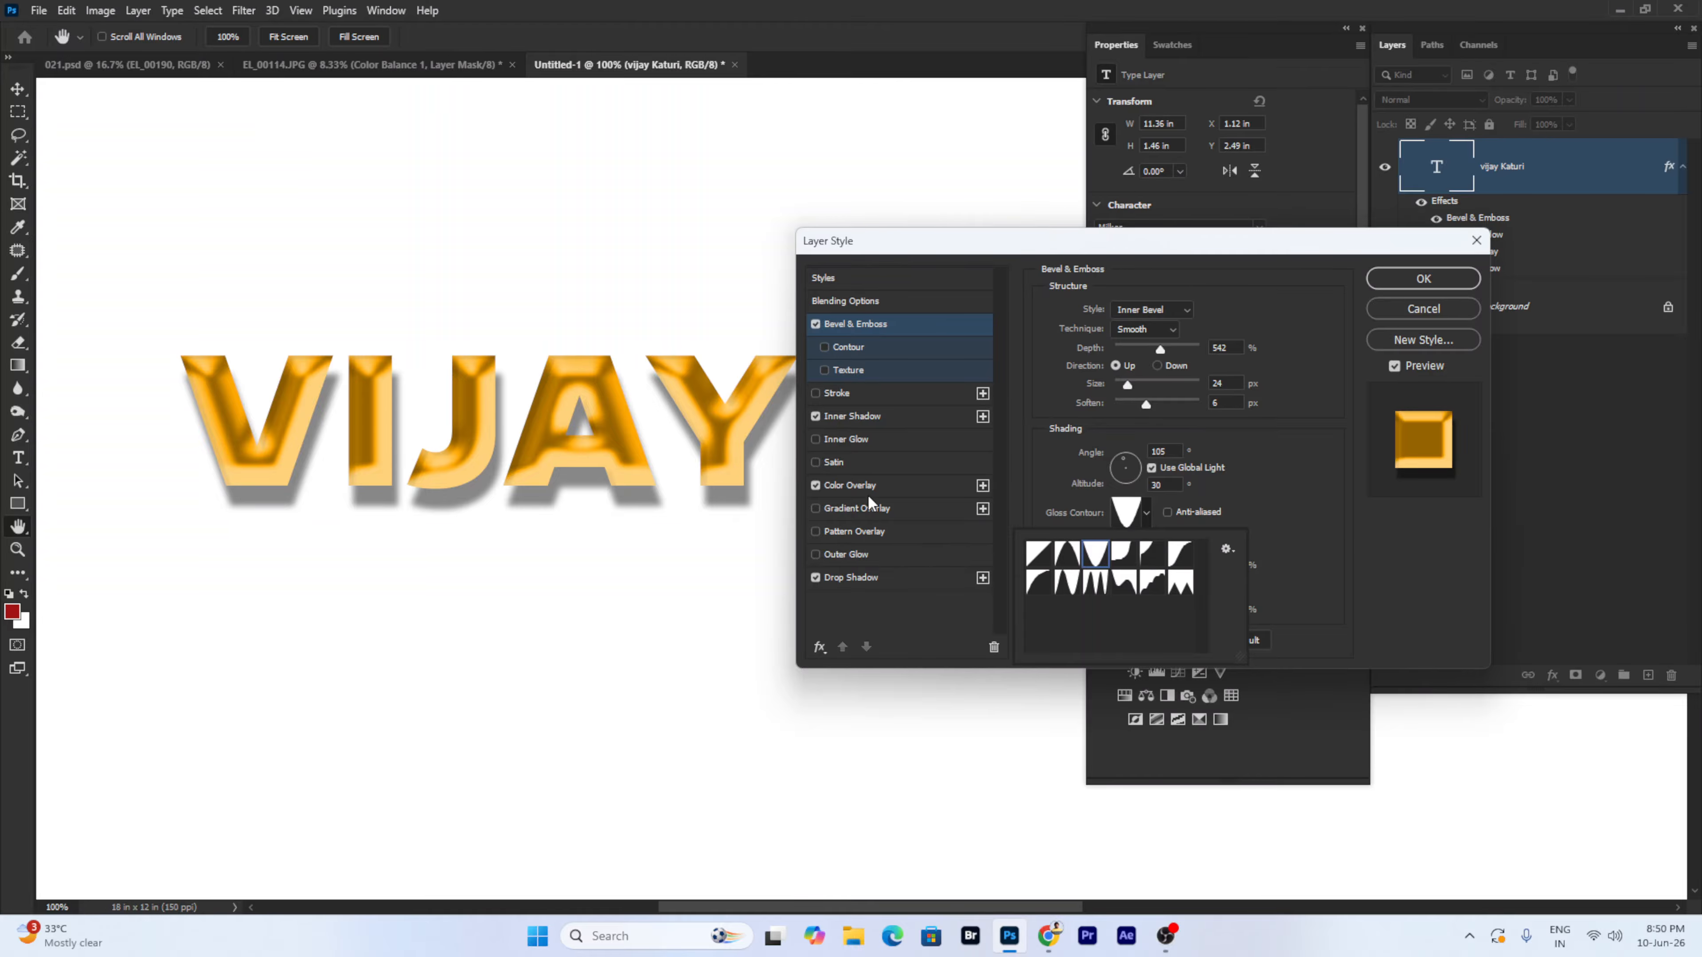
{"action": "left_click", "coordinate": [871, 512]}
- Replace the Color Overlay with a Gradient Overlay using the Purple_09 preset
{"action": "left_click", "coordinate": [871, 512]}
{"action": "left_click", "coordinate": [816, 485]}
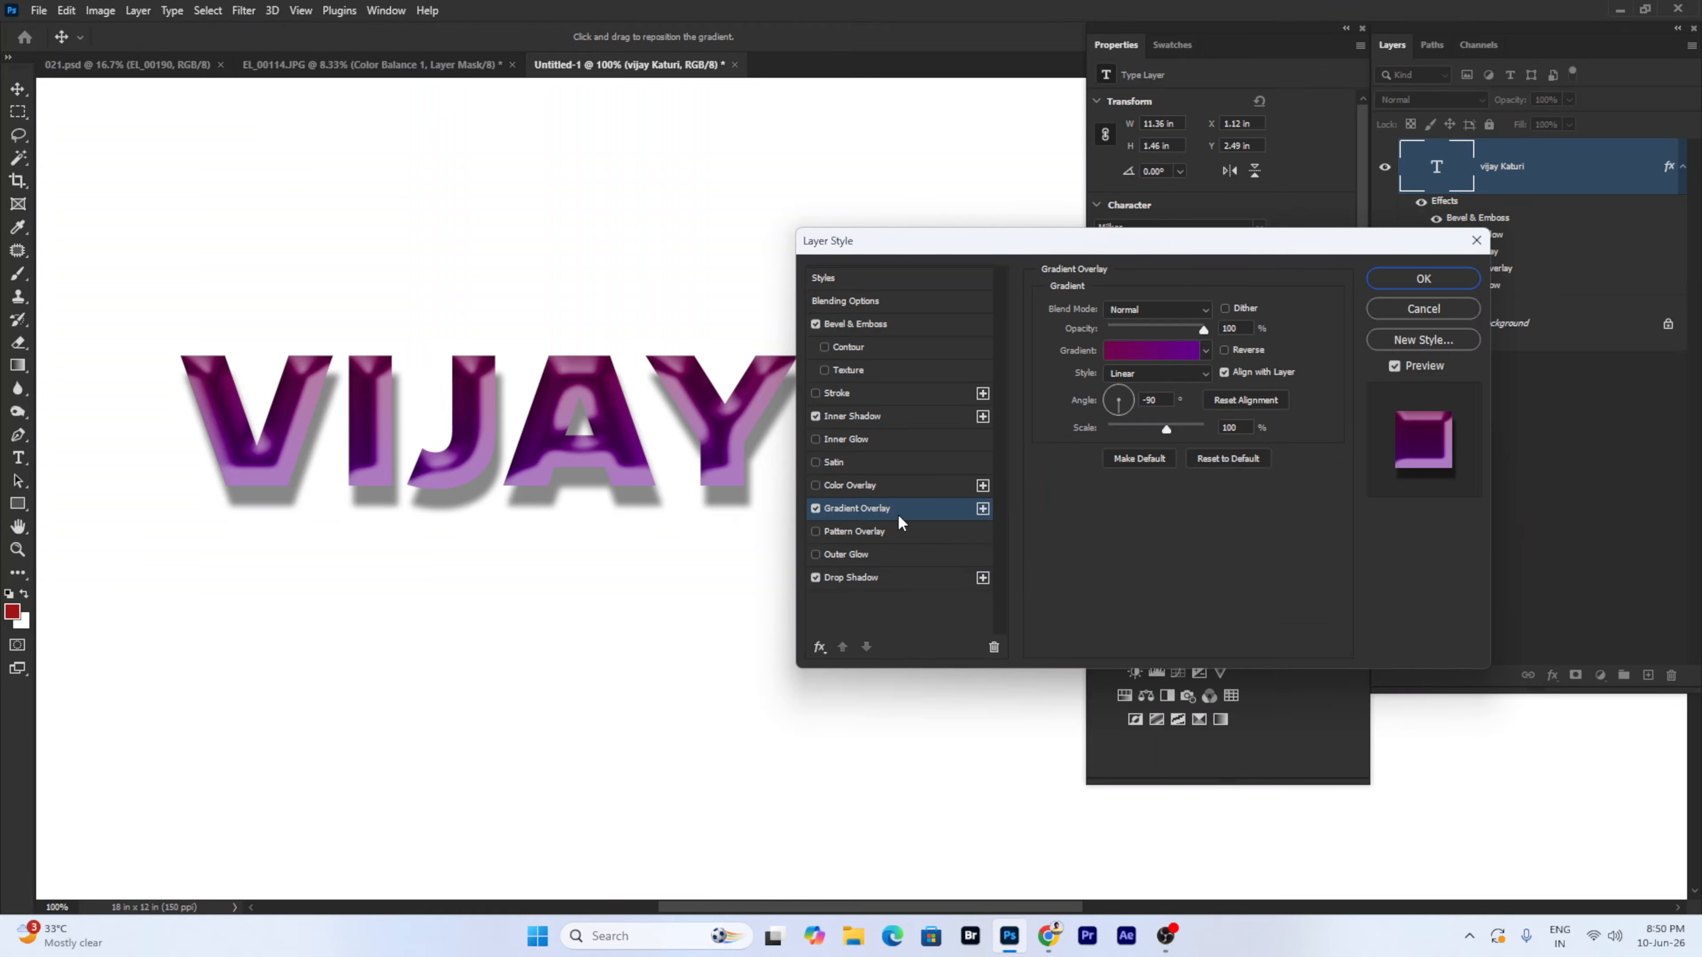
{"action": "left_click", "coordinate": [1164, 352]}
{"action": "left_click", "coordinate": [1005, 439]}
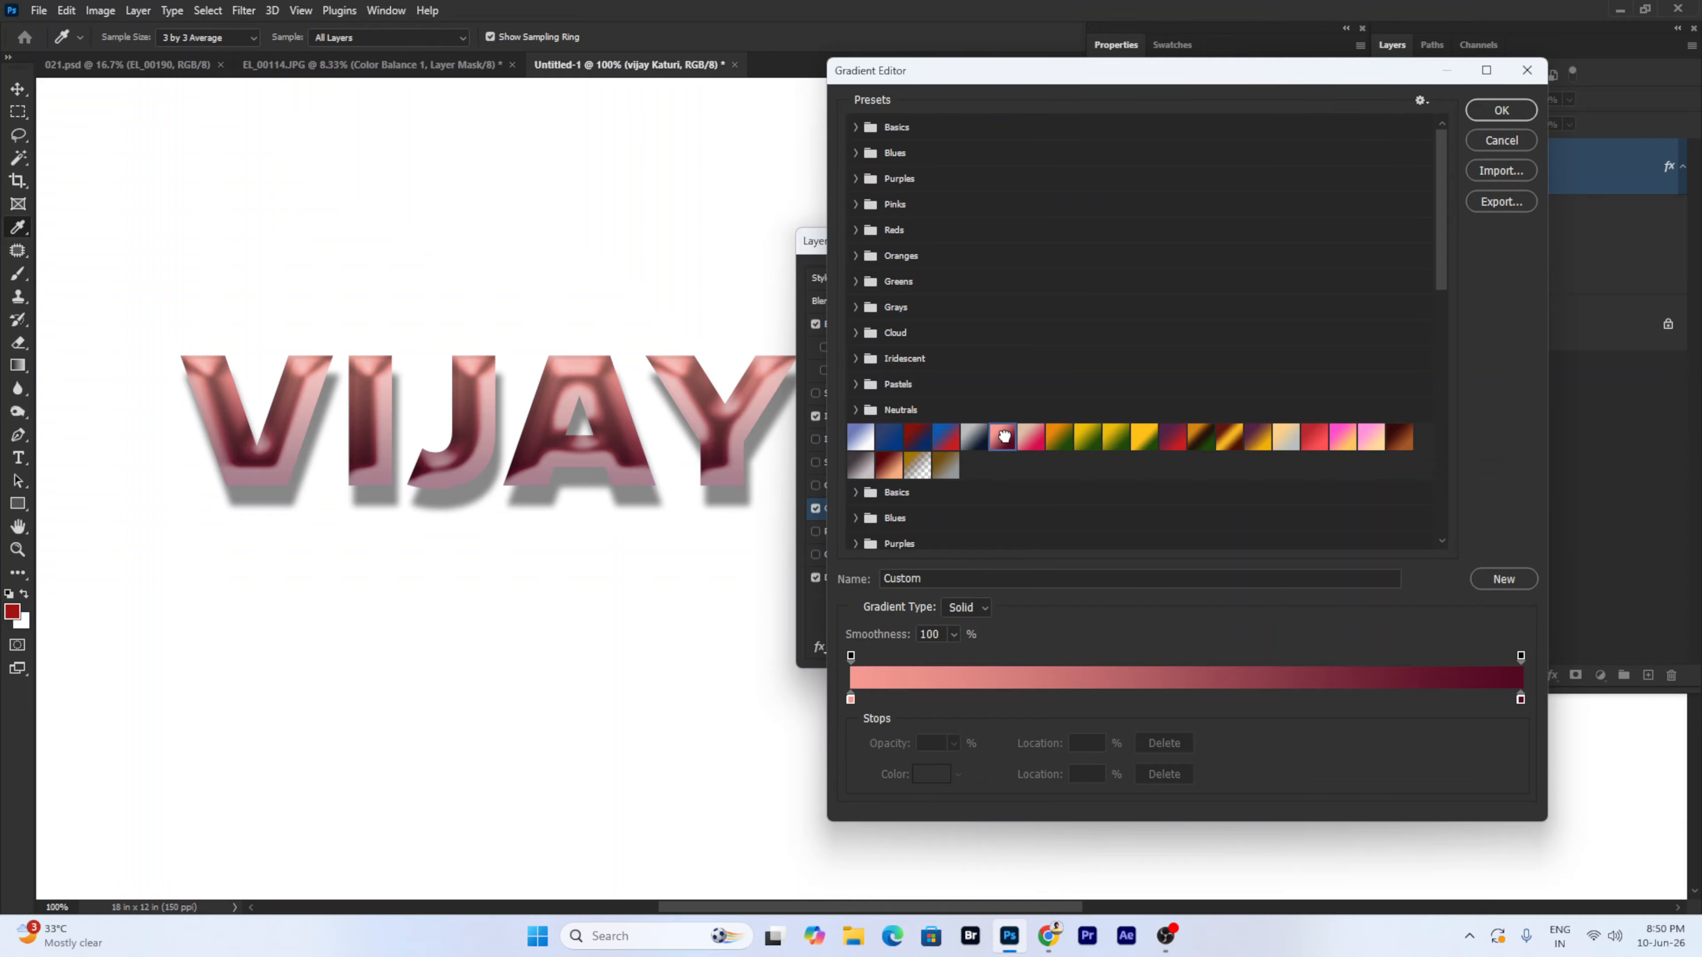
{"action": "left_click", "coordinate": [1139, 441]}
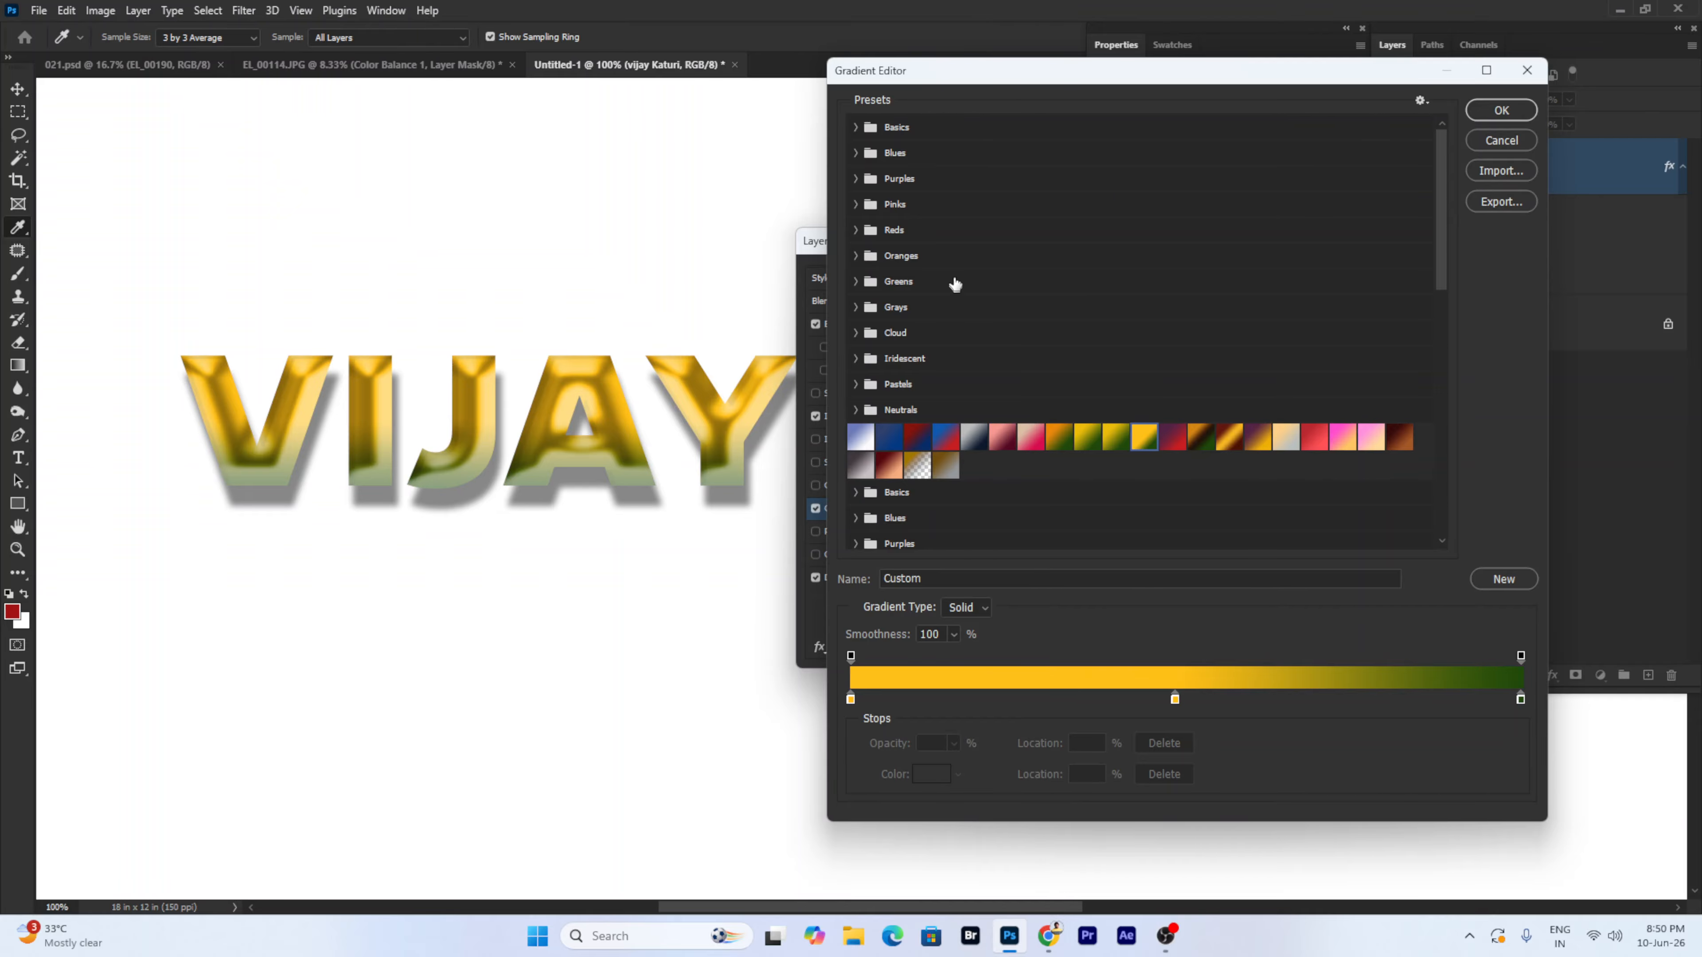
{"action": "left_click", "coordinate": [857, 179]}
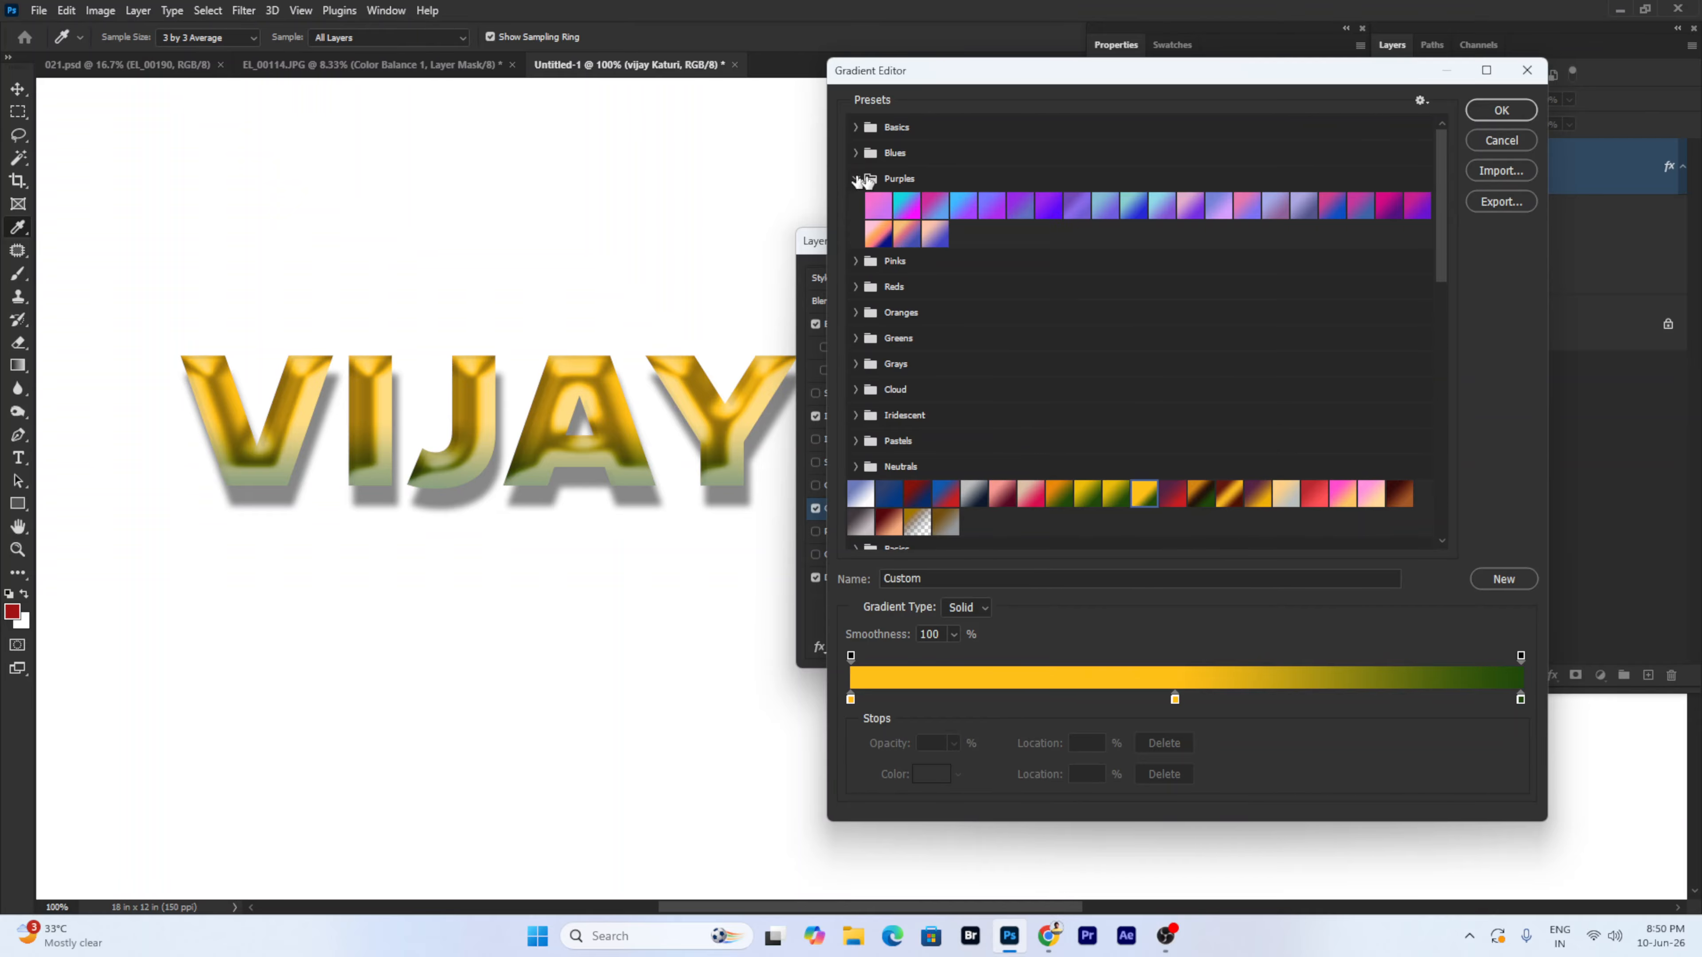
{"action": "left_click", "coordinate": [1131, 202]}
{"action": "left_click", "coordinate": [1104, 214]}
{"action": "left_click", "coordinate": [1498, 115]}
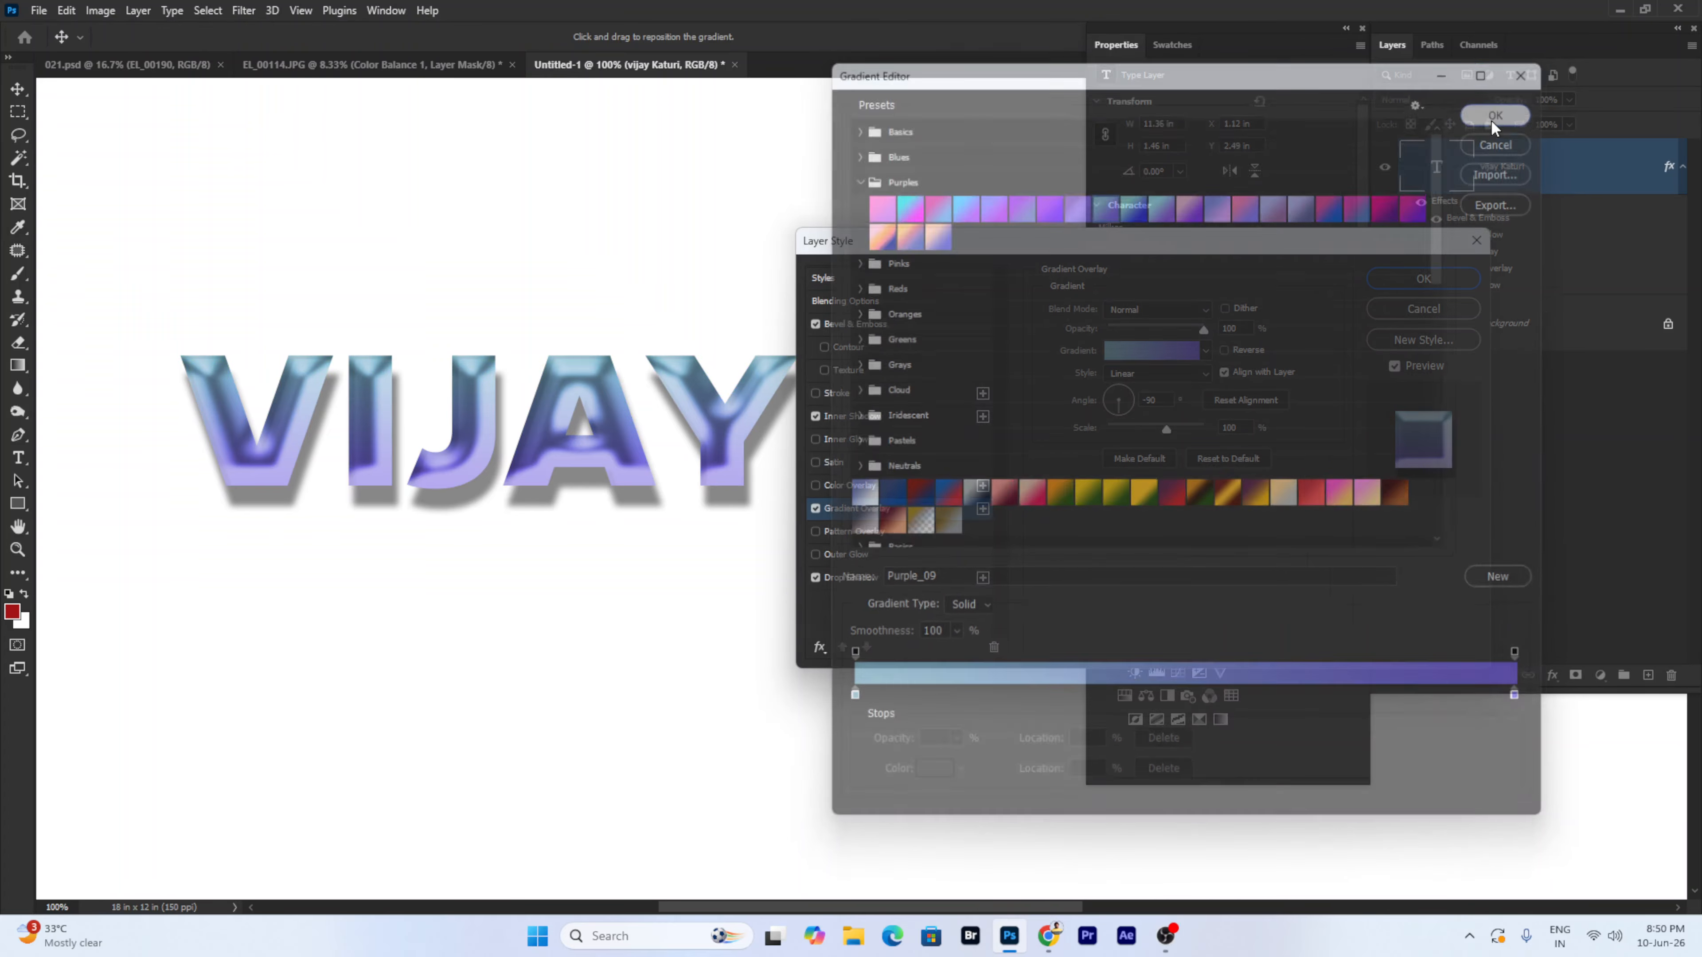
- Turn off Inner Shadow and set the bevel Shadow Mode to Soft Light
{"action": "left_click", "coordinate": [848, 416]}
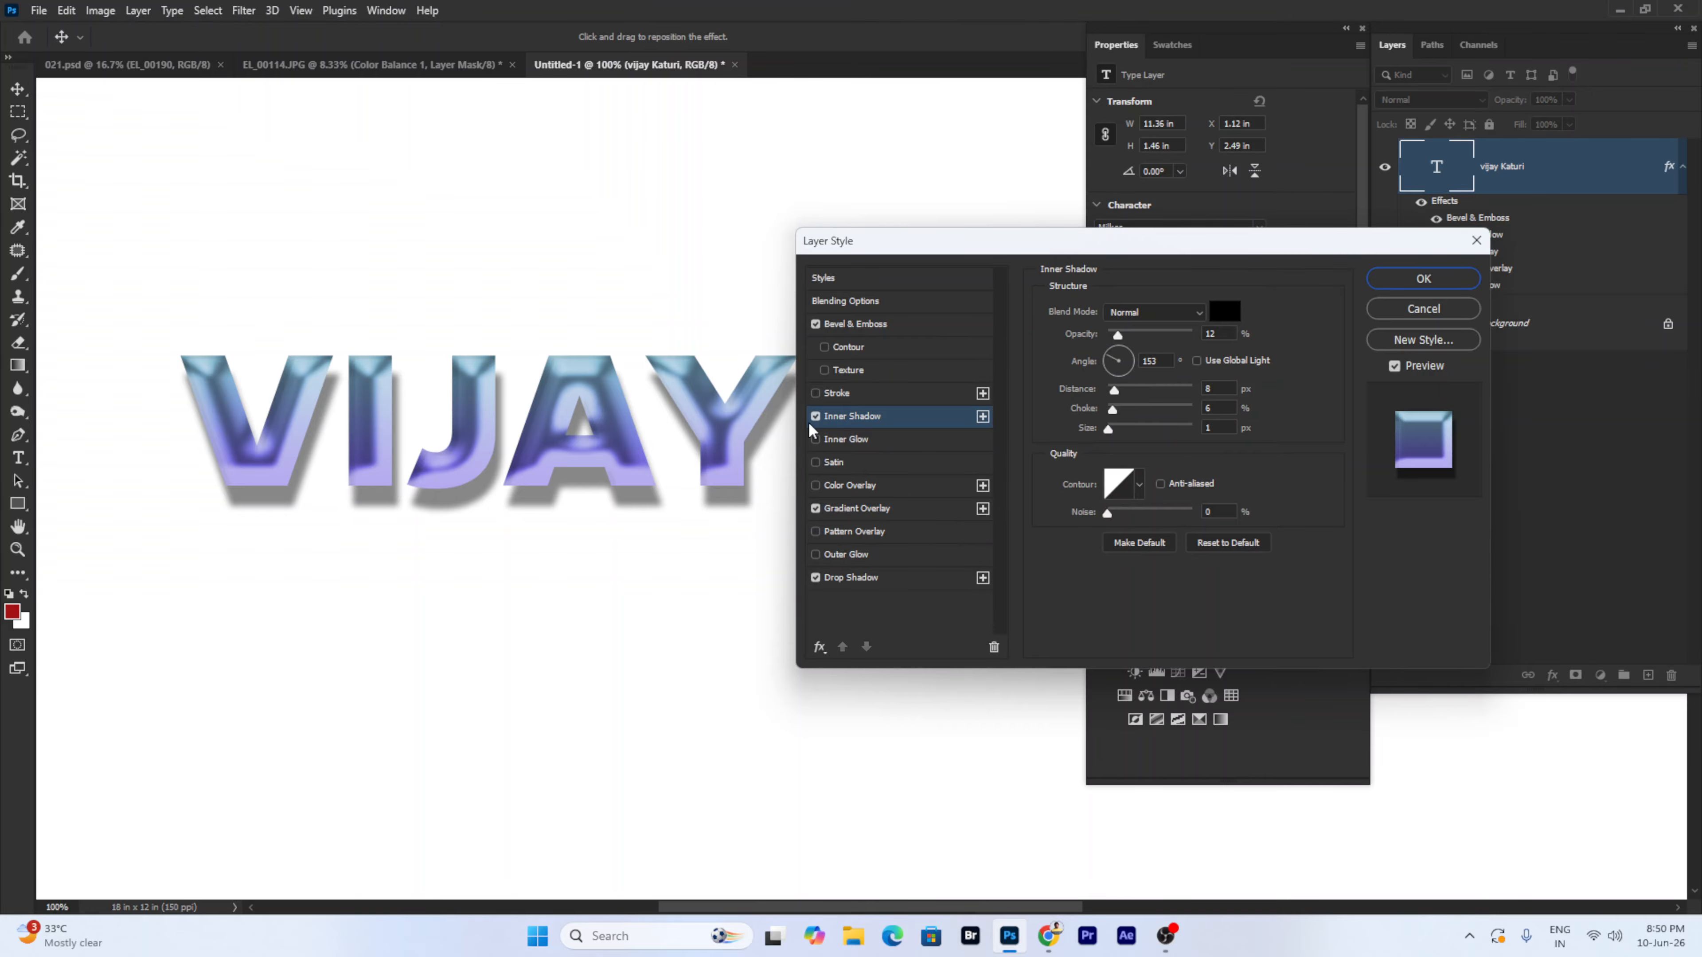
{"action": "left_click", "coordinate": [816, 416]}
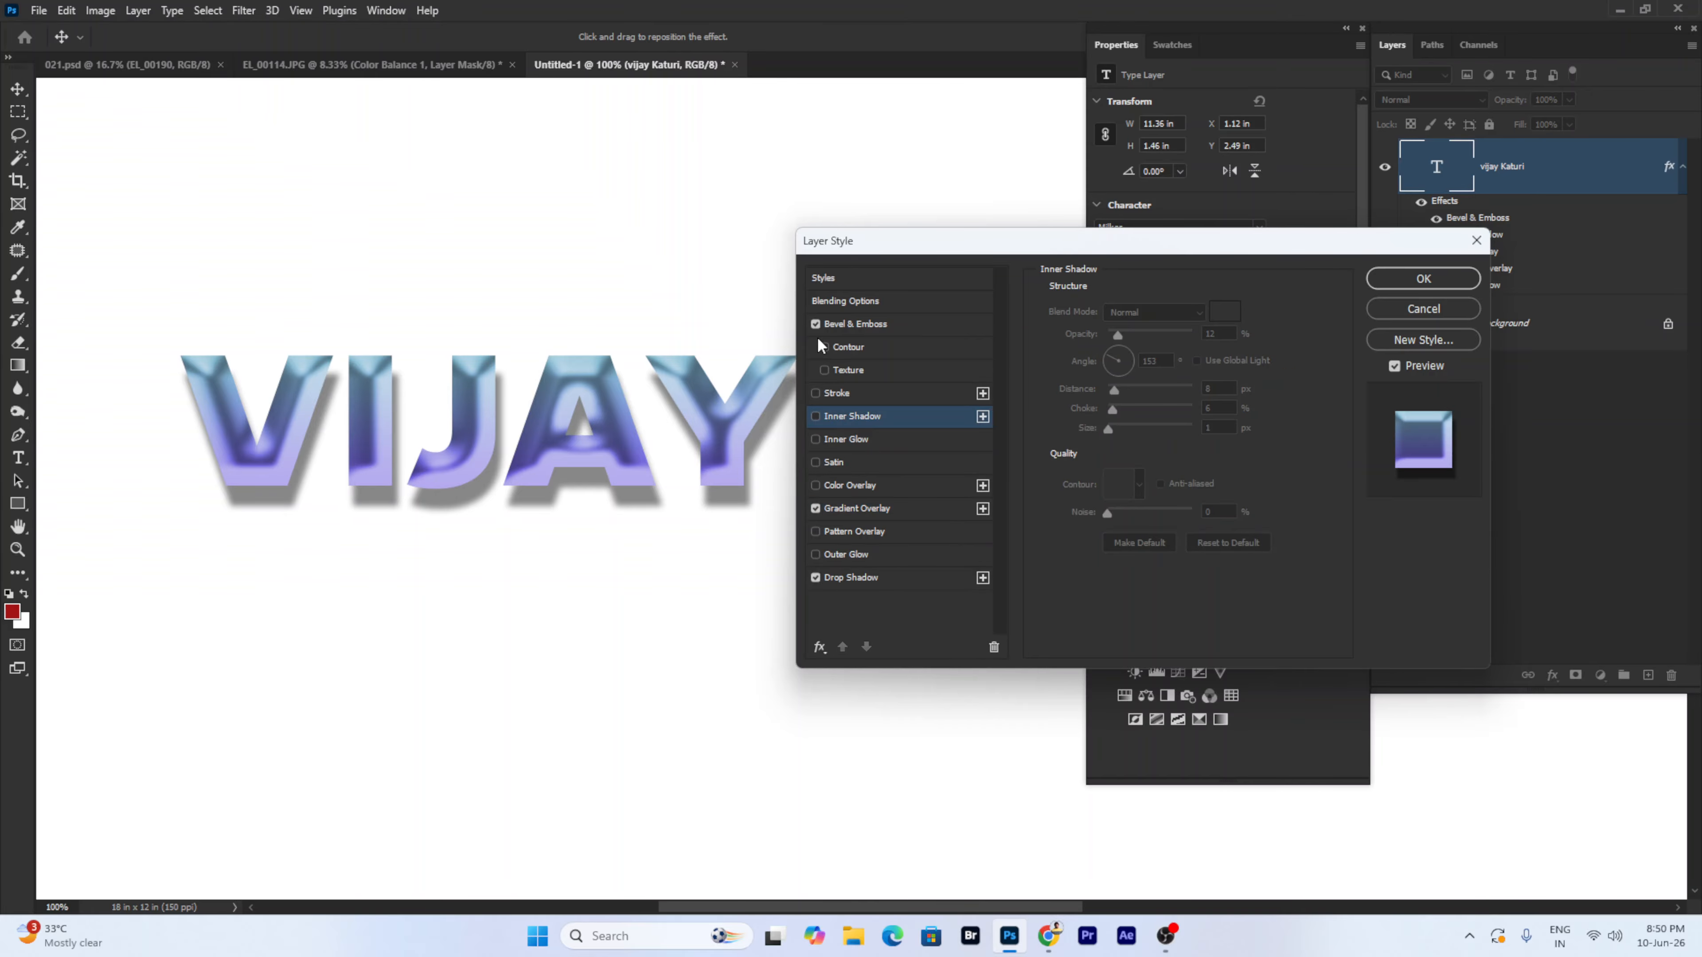
{"action": "left_click", "coordinate": [816, 324]}
{"action": "left_click", "coordinate": [815, 324]}
{"action": "left_click", "coordinate": [855, 324]}
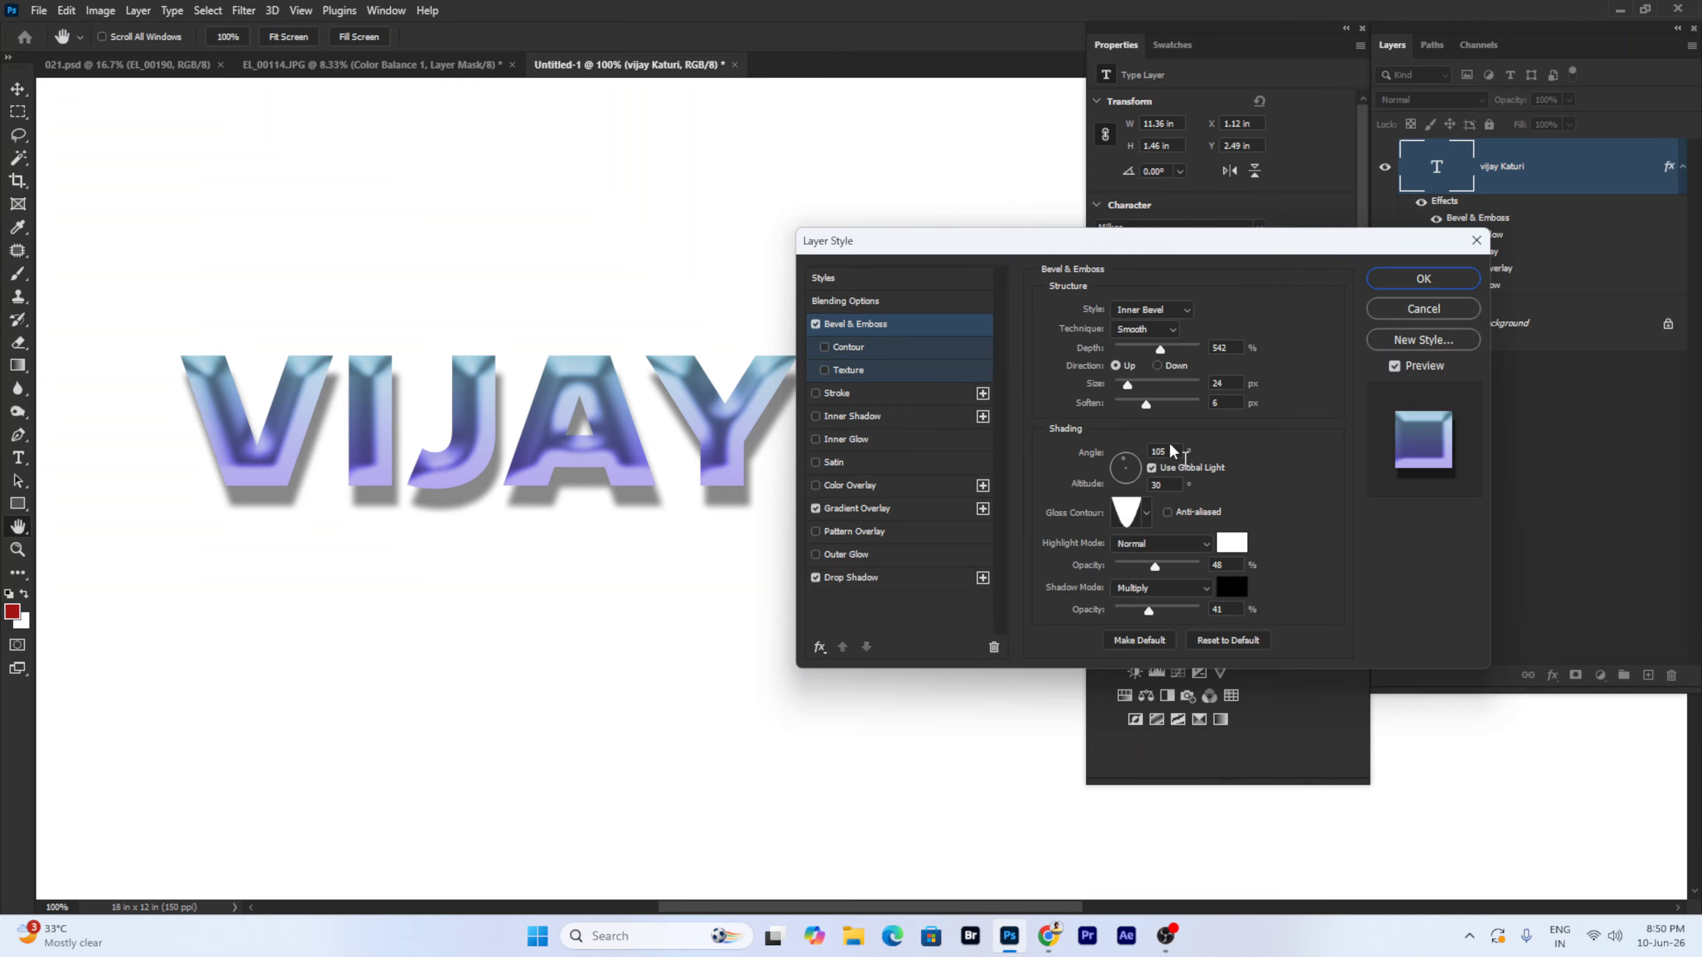
{"action": "left_click", "coordinate": [1159, 588]}
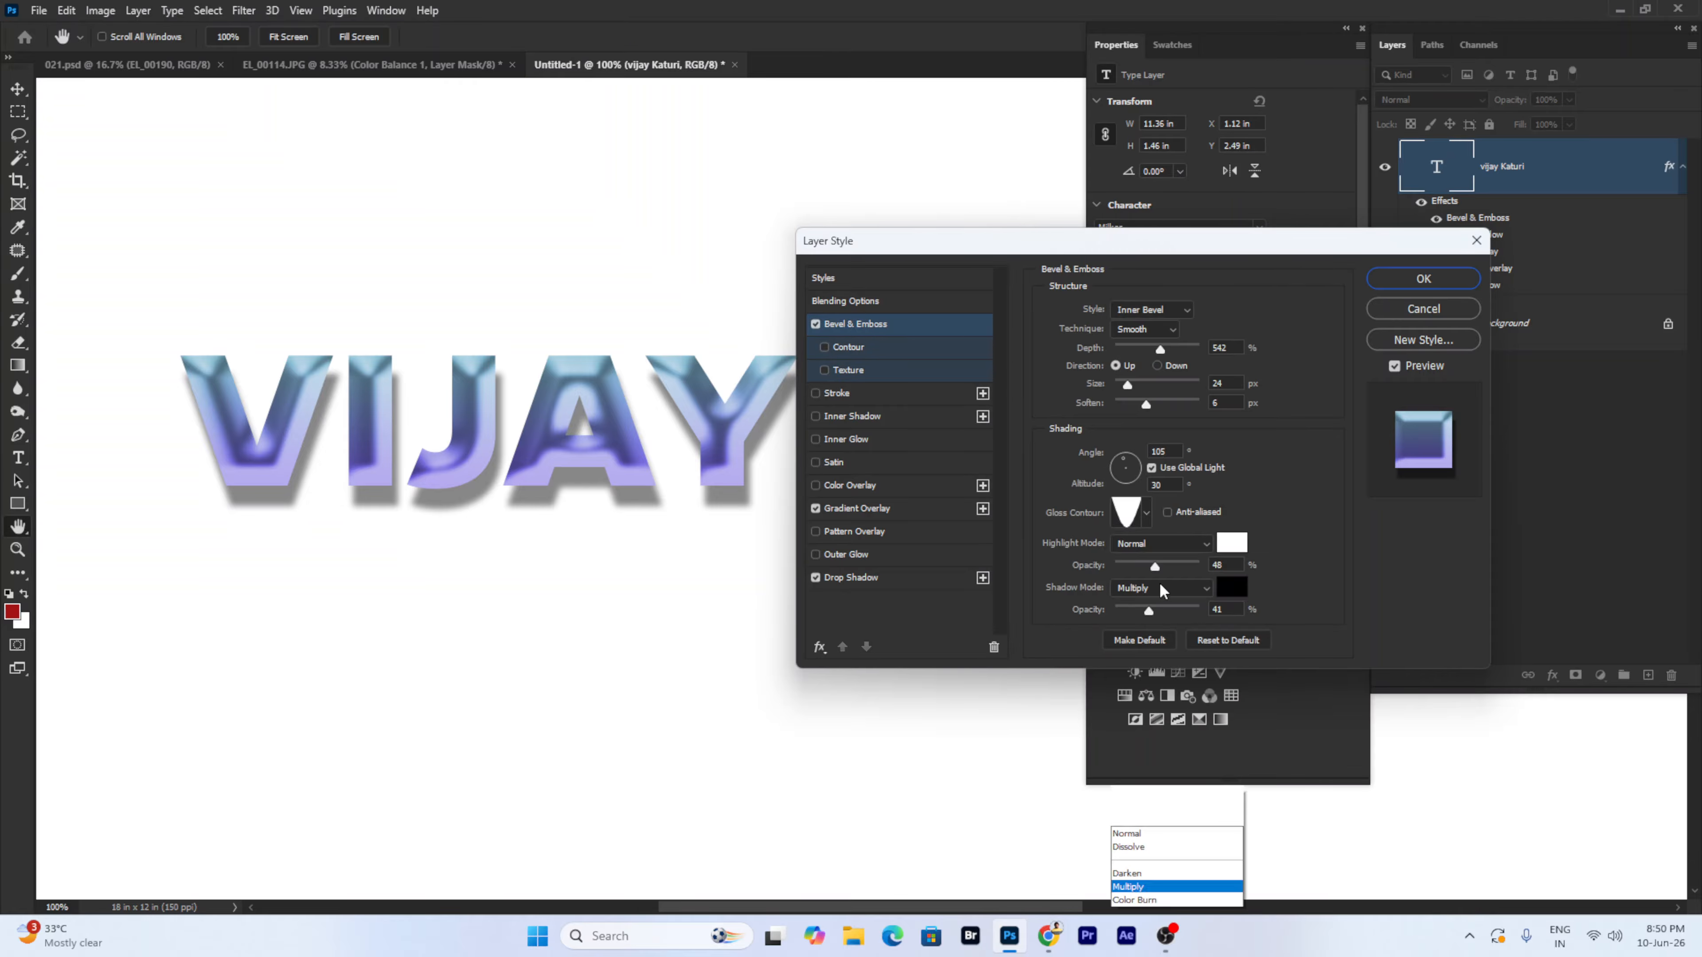
{"action": "left_click", "coordinate": [1126, 484]}
{"action": "left_click", "coordinate": [1162, 543]}
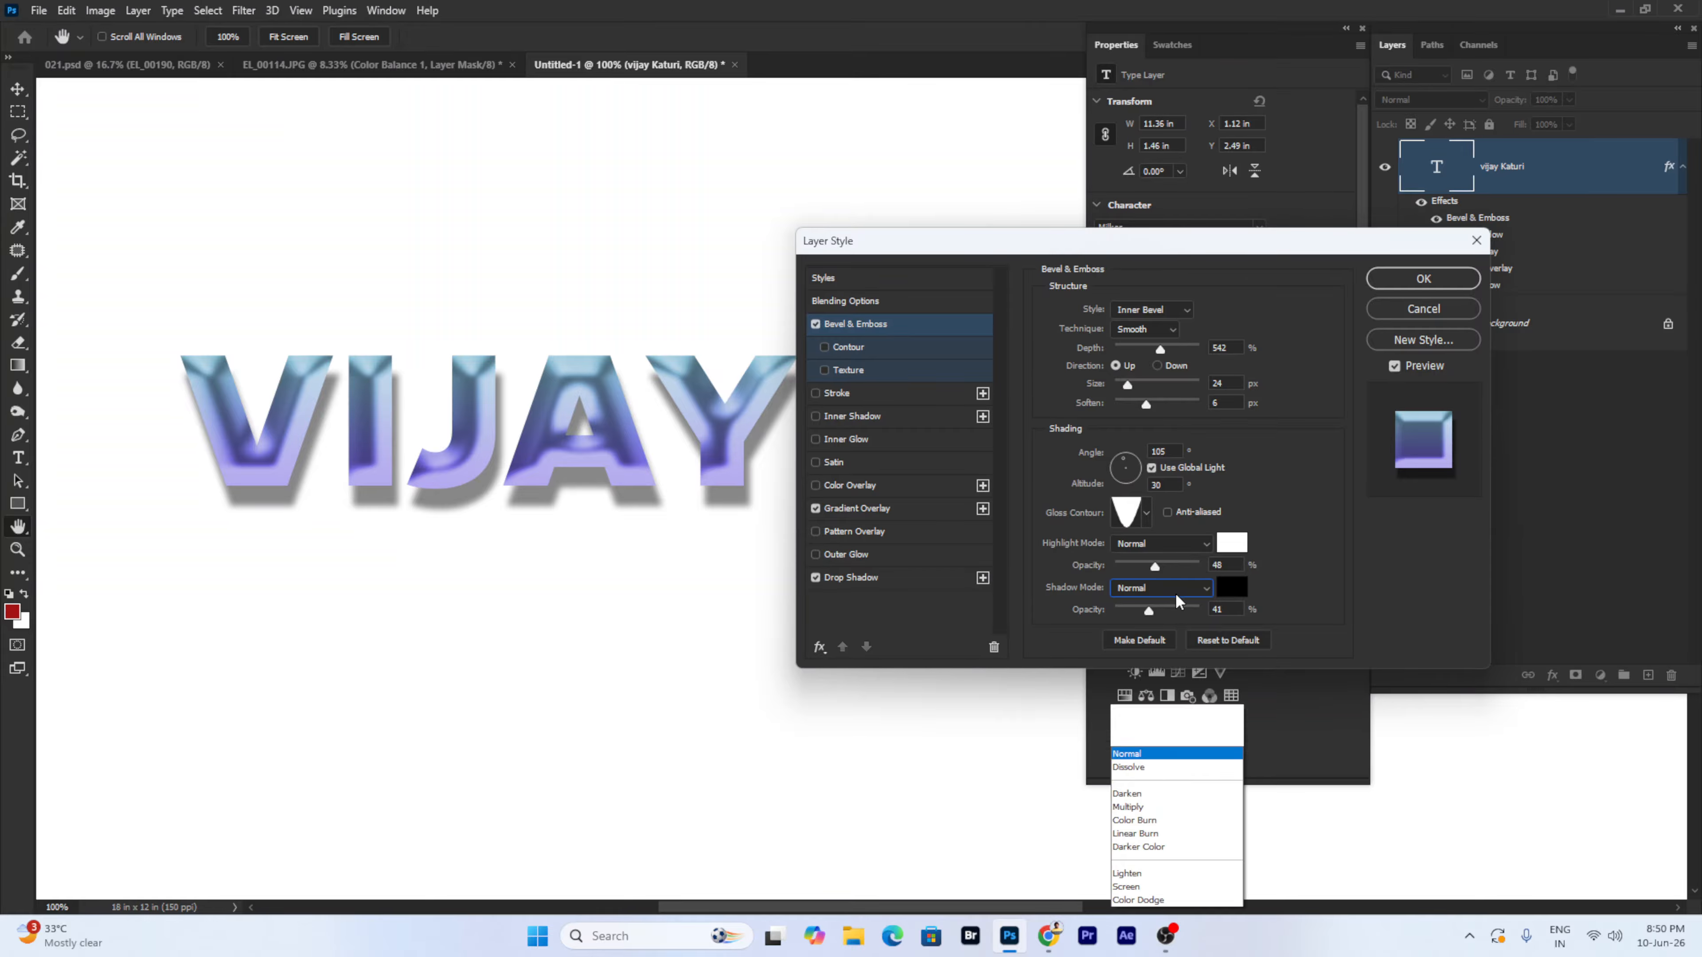
{"action": "left_click", "coordinate": [1149, 701]}
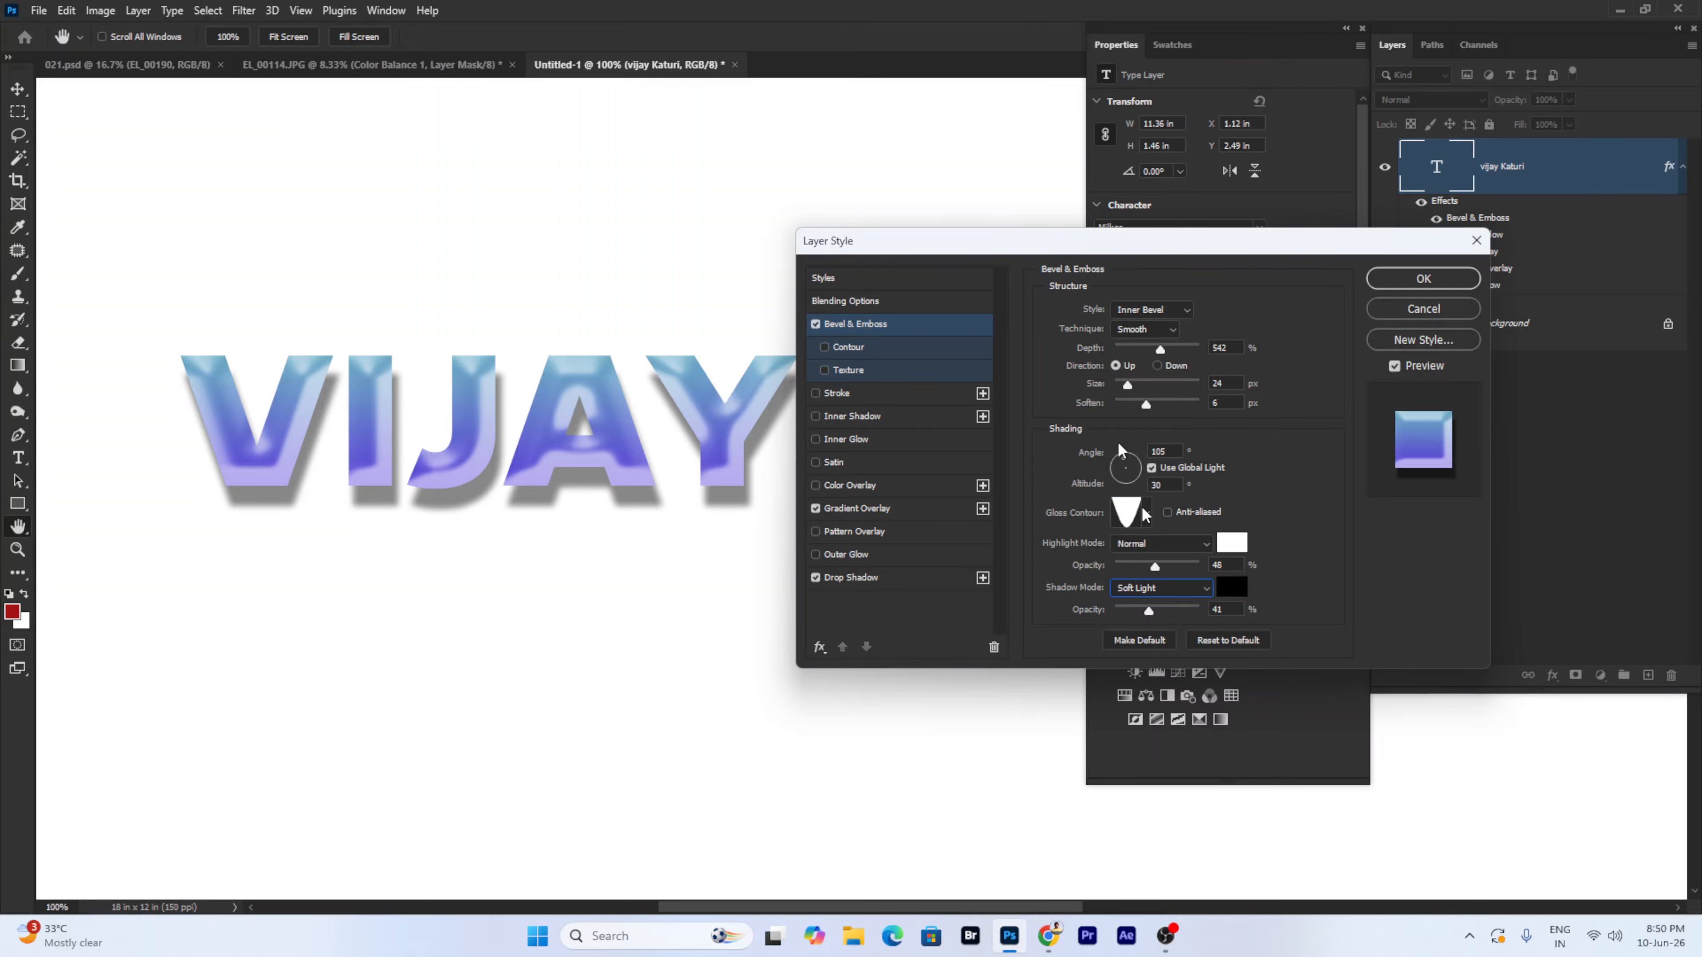
{"action": "left_click_drag", "start_coordinate": [971, 255], "coordinate": [1126, 179]}
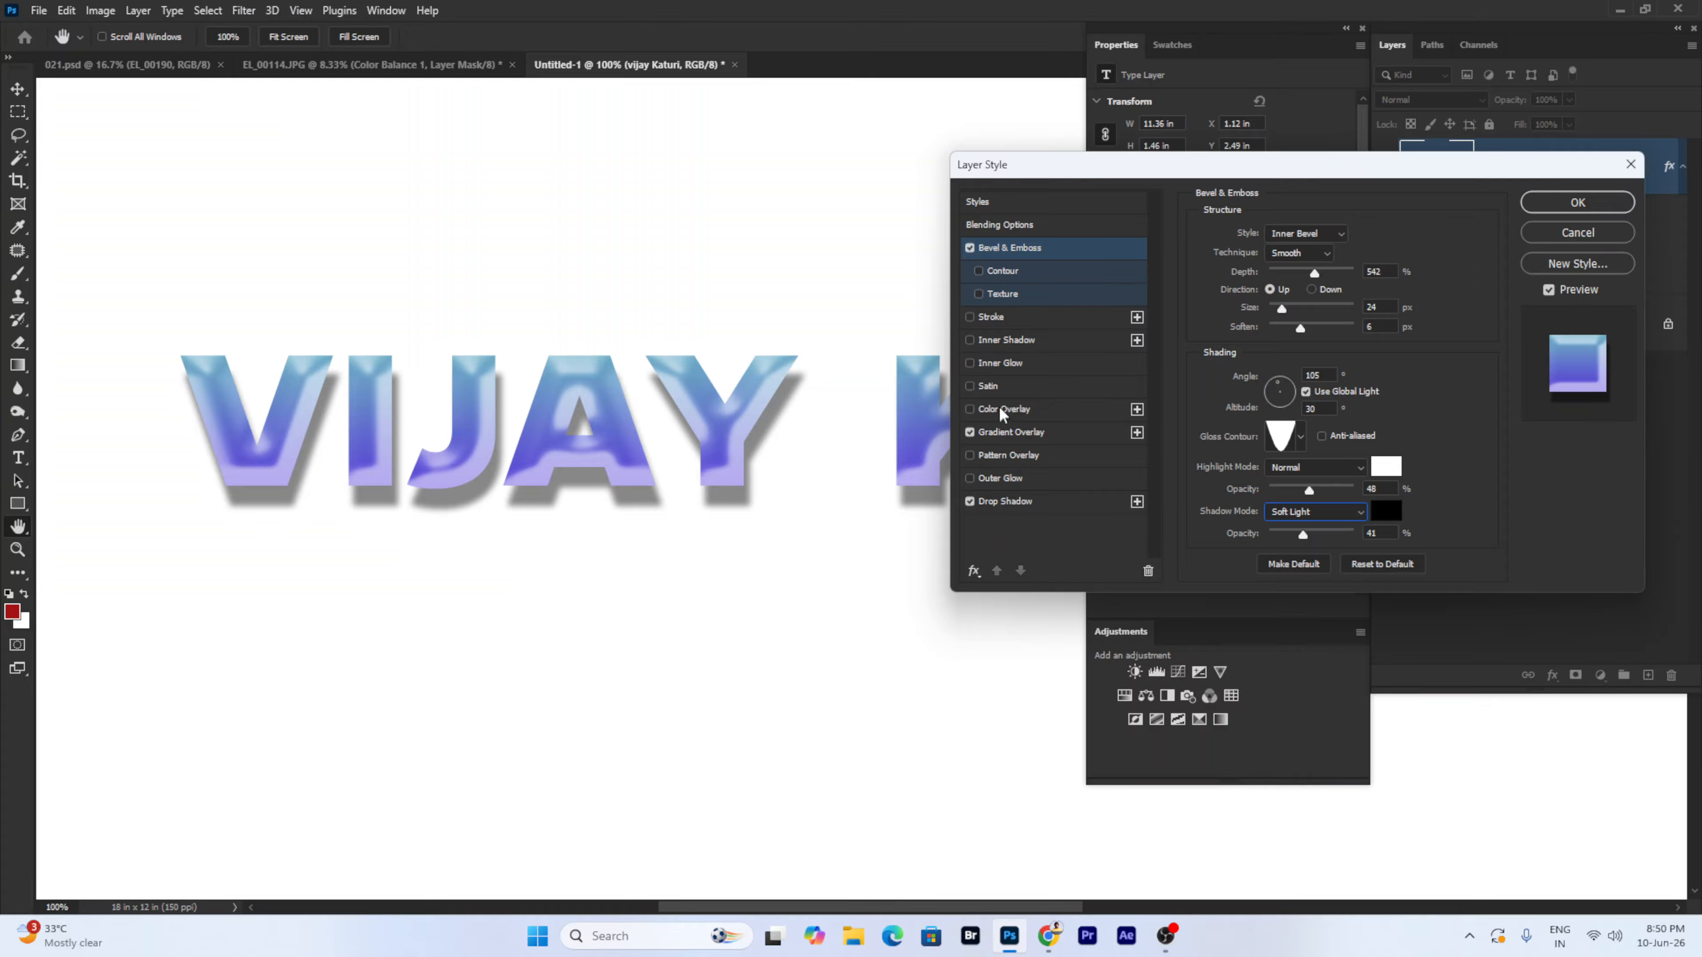
- Change the text's stroke colour to white
{"action": "left_click", "coordinate": [999, 318]}
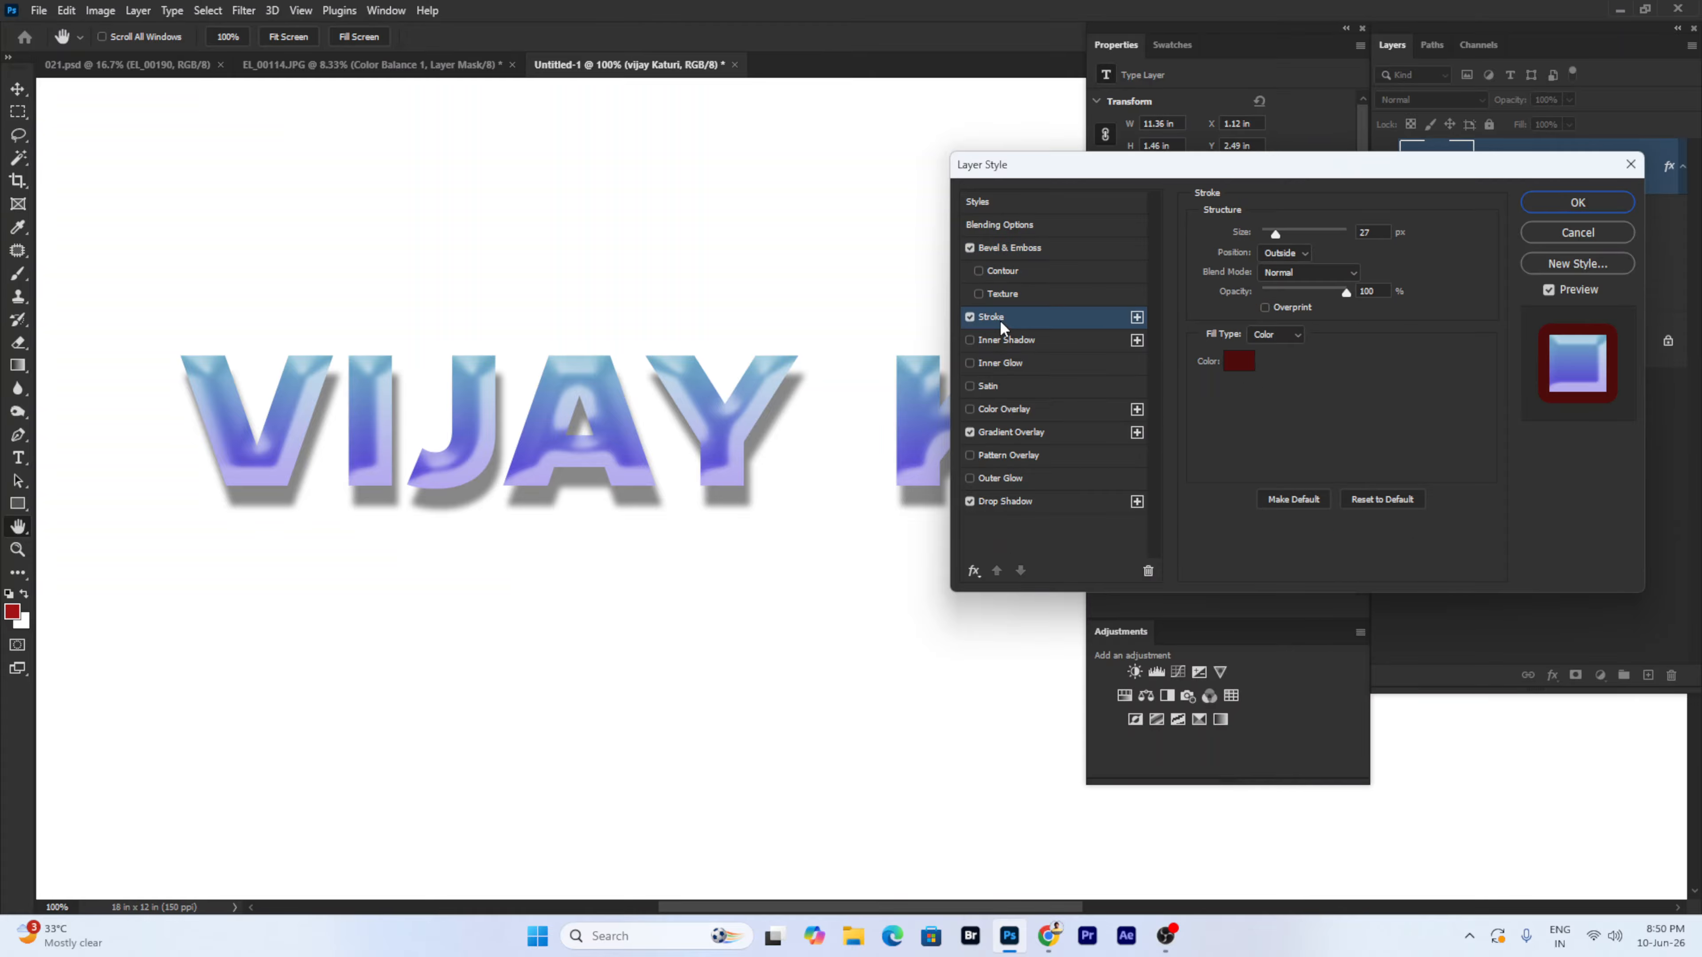
{"action": "left_click", "coordinate": [1244, 365]}
{"action": "left_click", "coordinate": [1067, 409]}
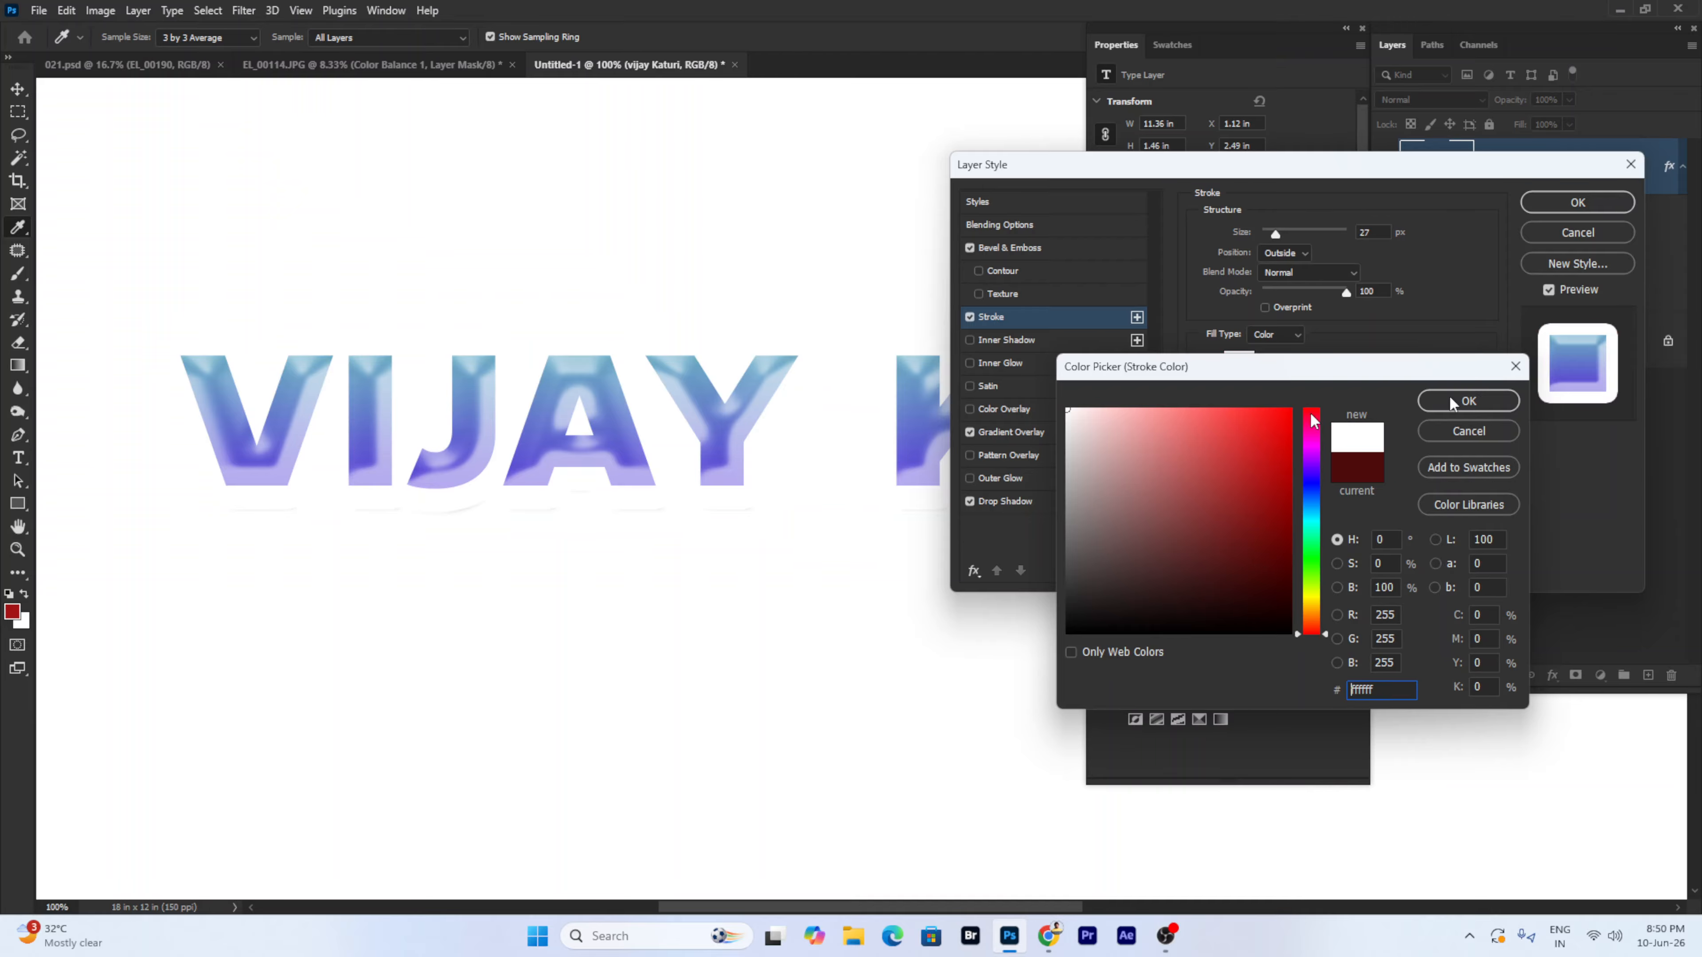
{"action": "left_click", "coordinate": [1468, 401]}
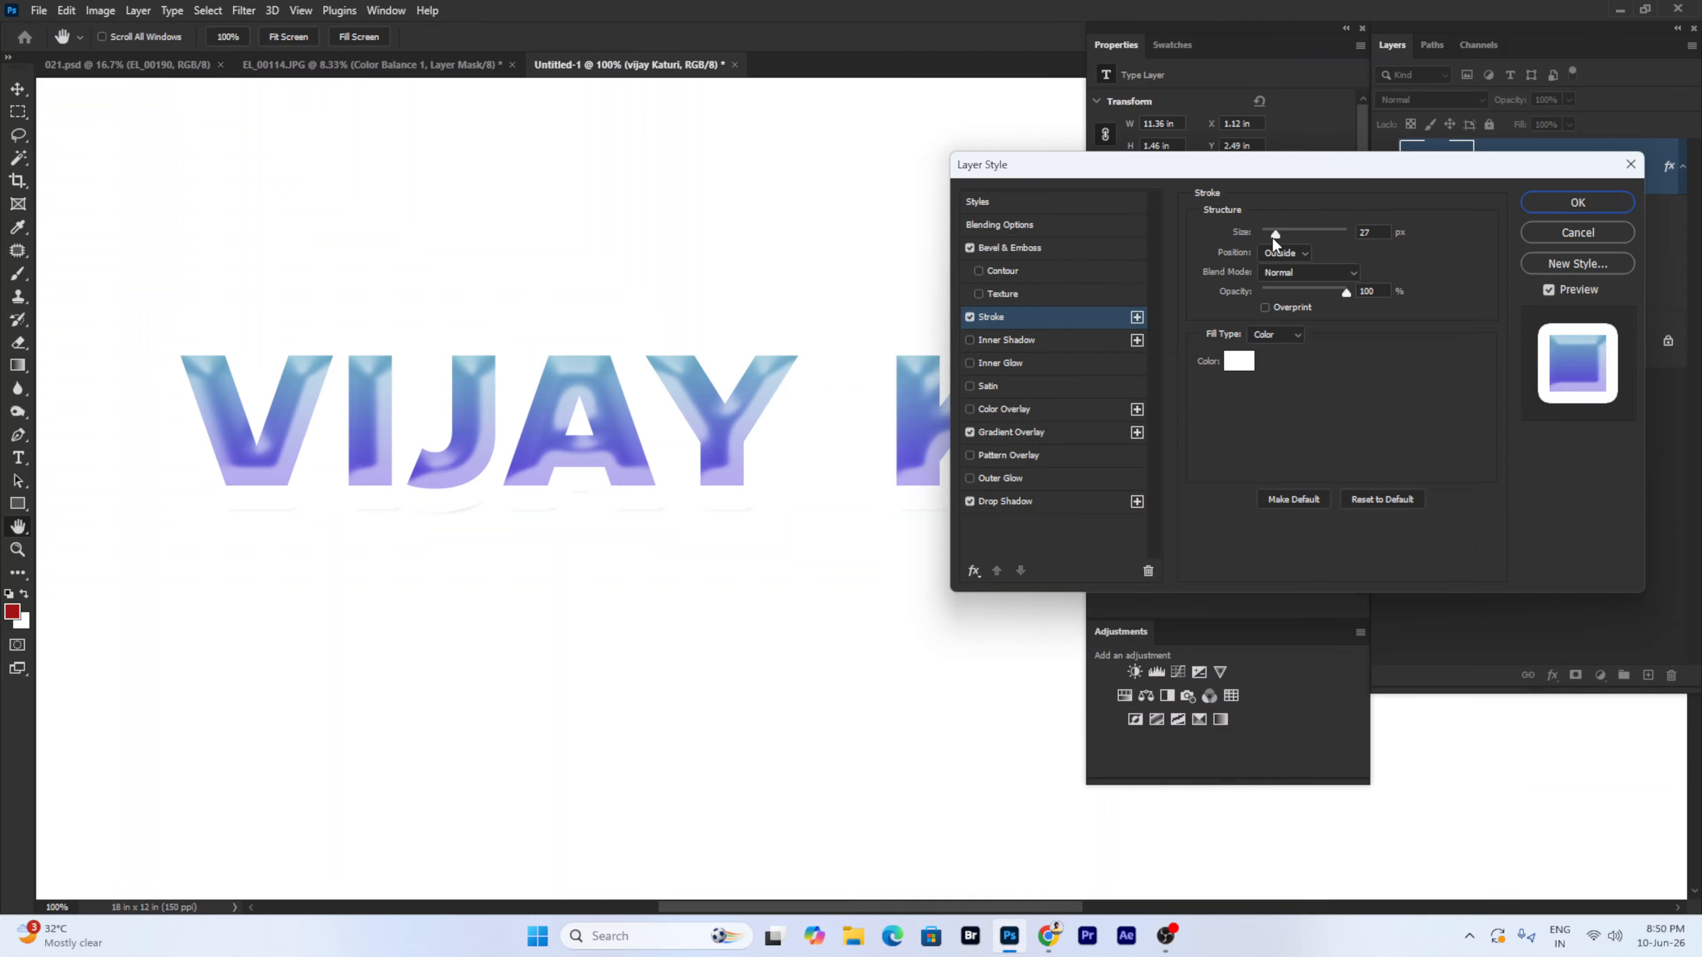
- Give the drop shadow distance 18 px, spread 26%, size 18 px, opacity 75%
{"action": "left_click", "coordinate": [1028, 503]}
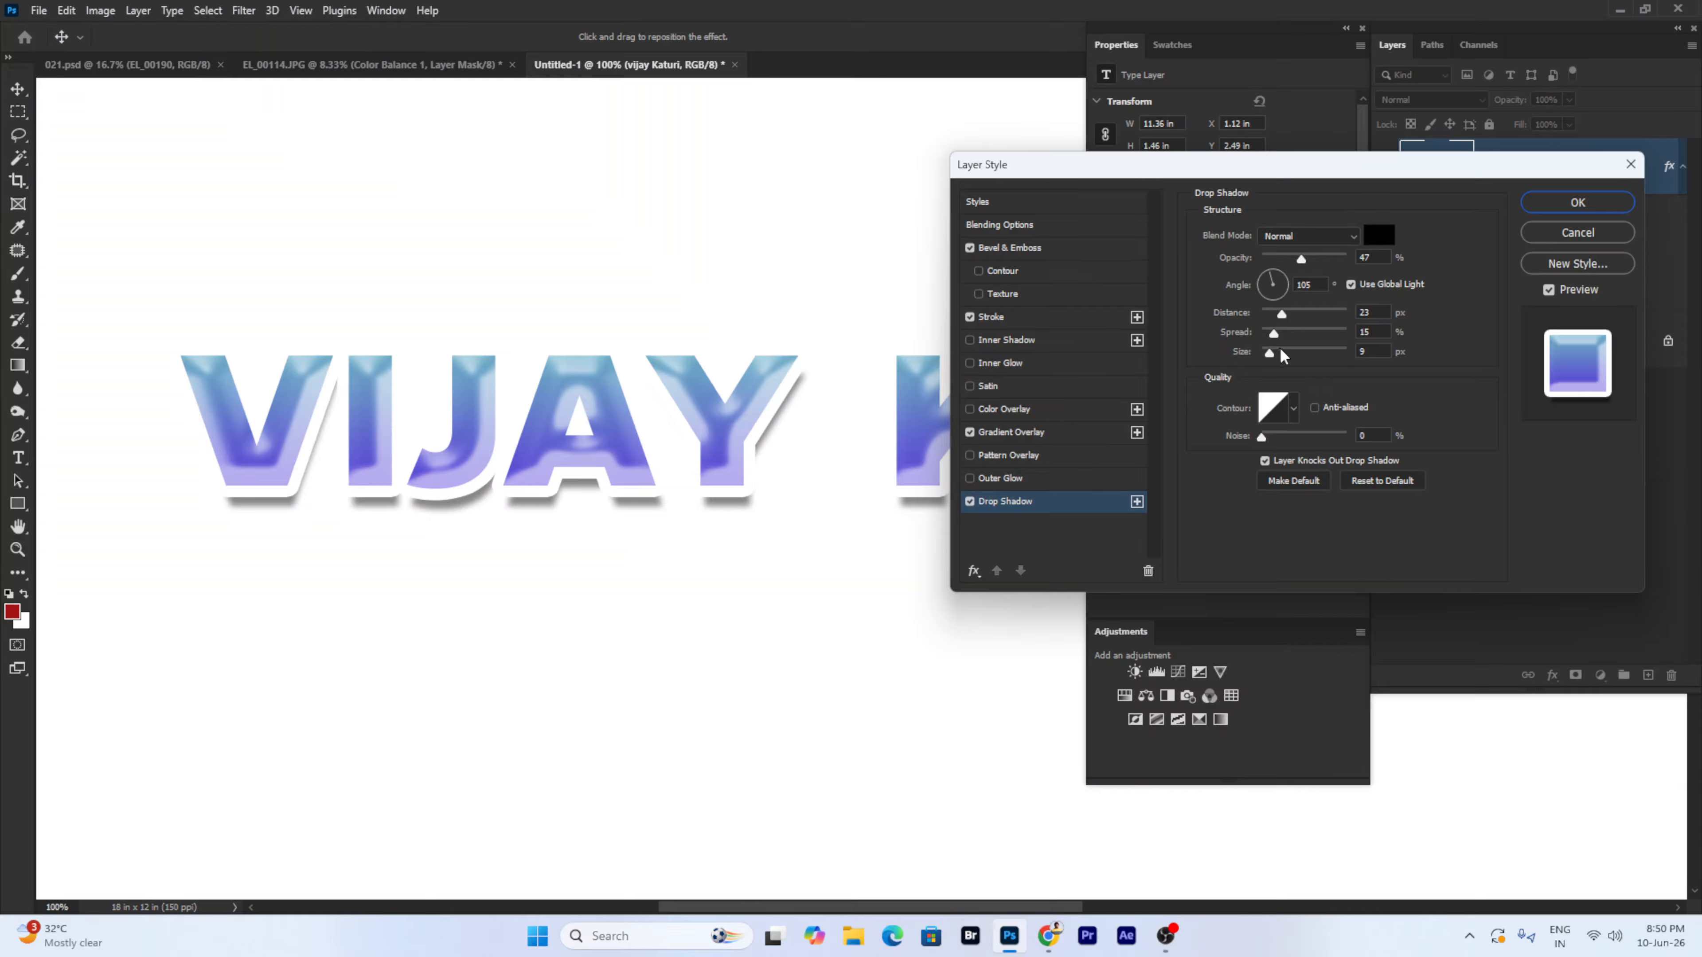
{"action": "left_click_drag", "start_coordinate": [1280, 351], "coordinate": [1300, 350]}
{"action": "left_click", "coordinate": [1293, 332]}
{"action": "left_click", "coordinate": [1299, 313]}
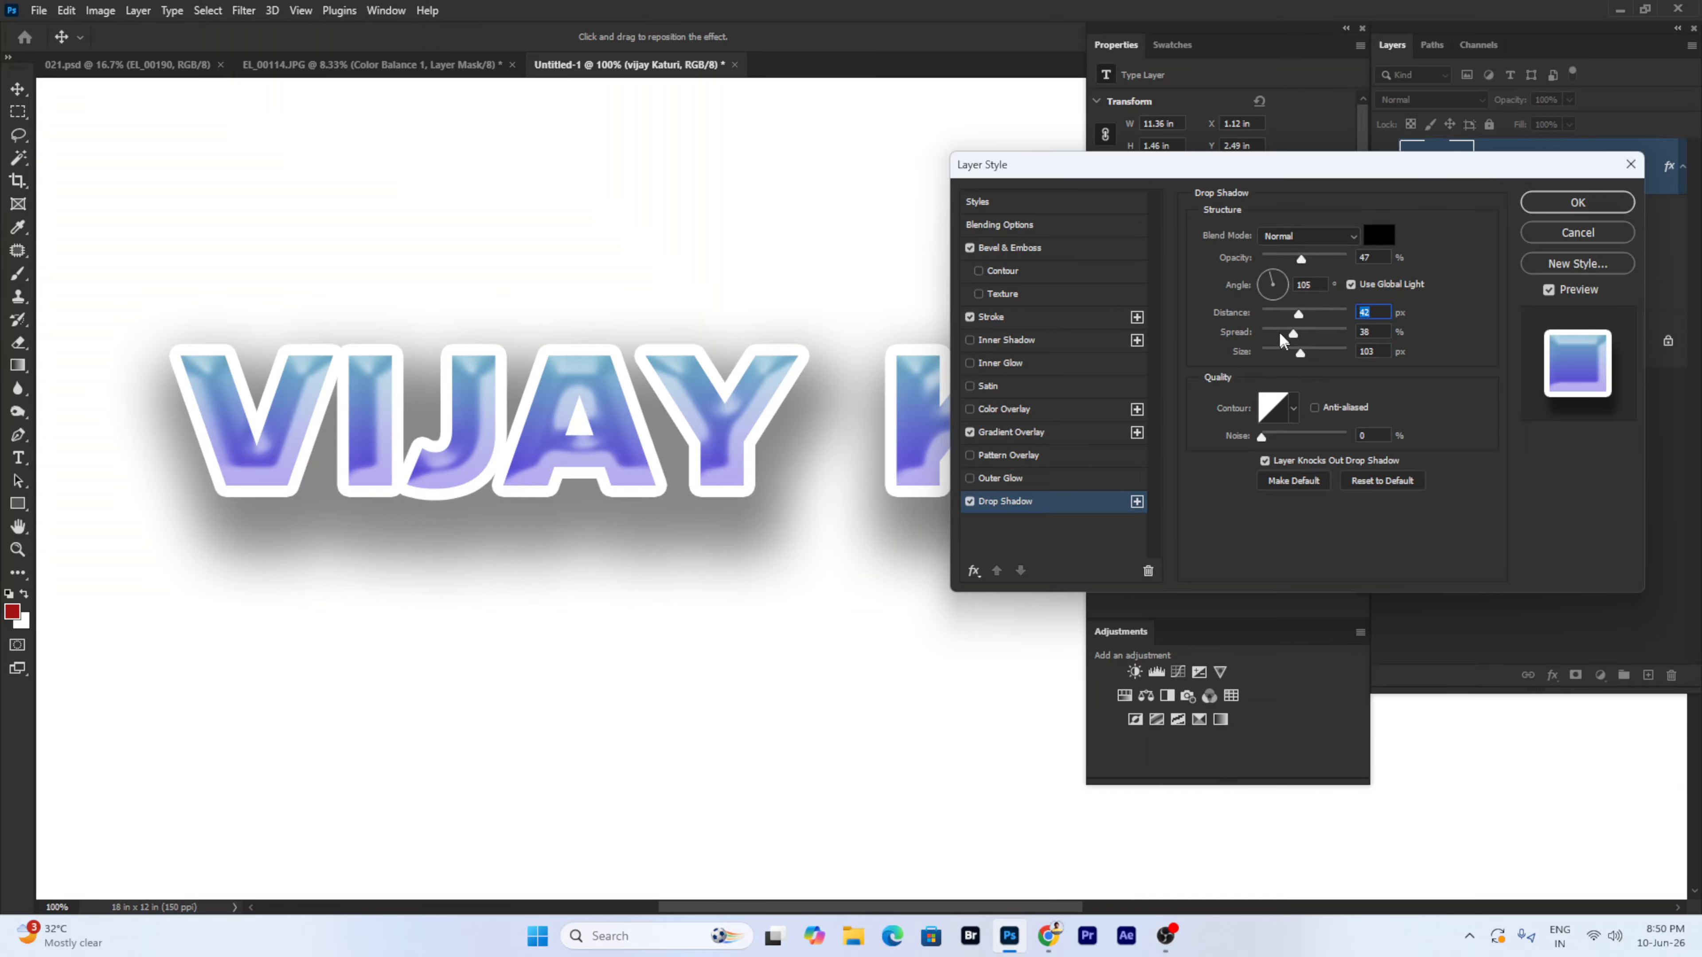
{"action": "left_click", "coordinate": [1270, 313]}
{"action": "left_click_drag", "start_coordinate": [1299, 352], "coordinate": [1277, 351]}
{"action": "left_click_drag", "start_coordinate": [626, 425], "coordinate": [639, 440]}
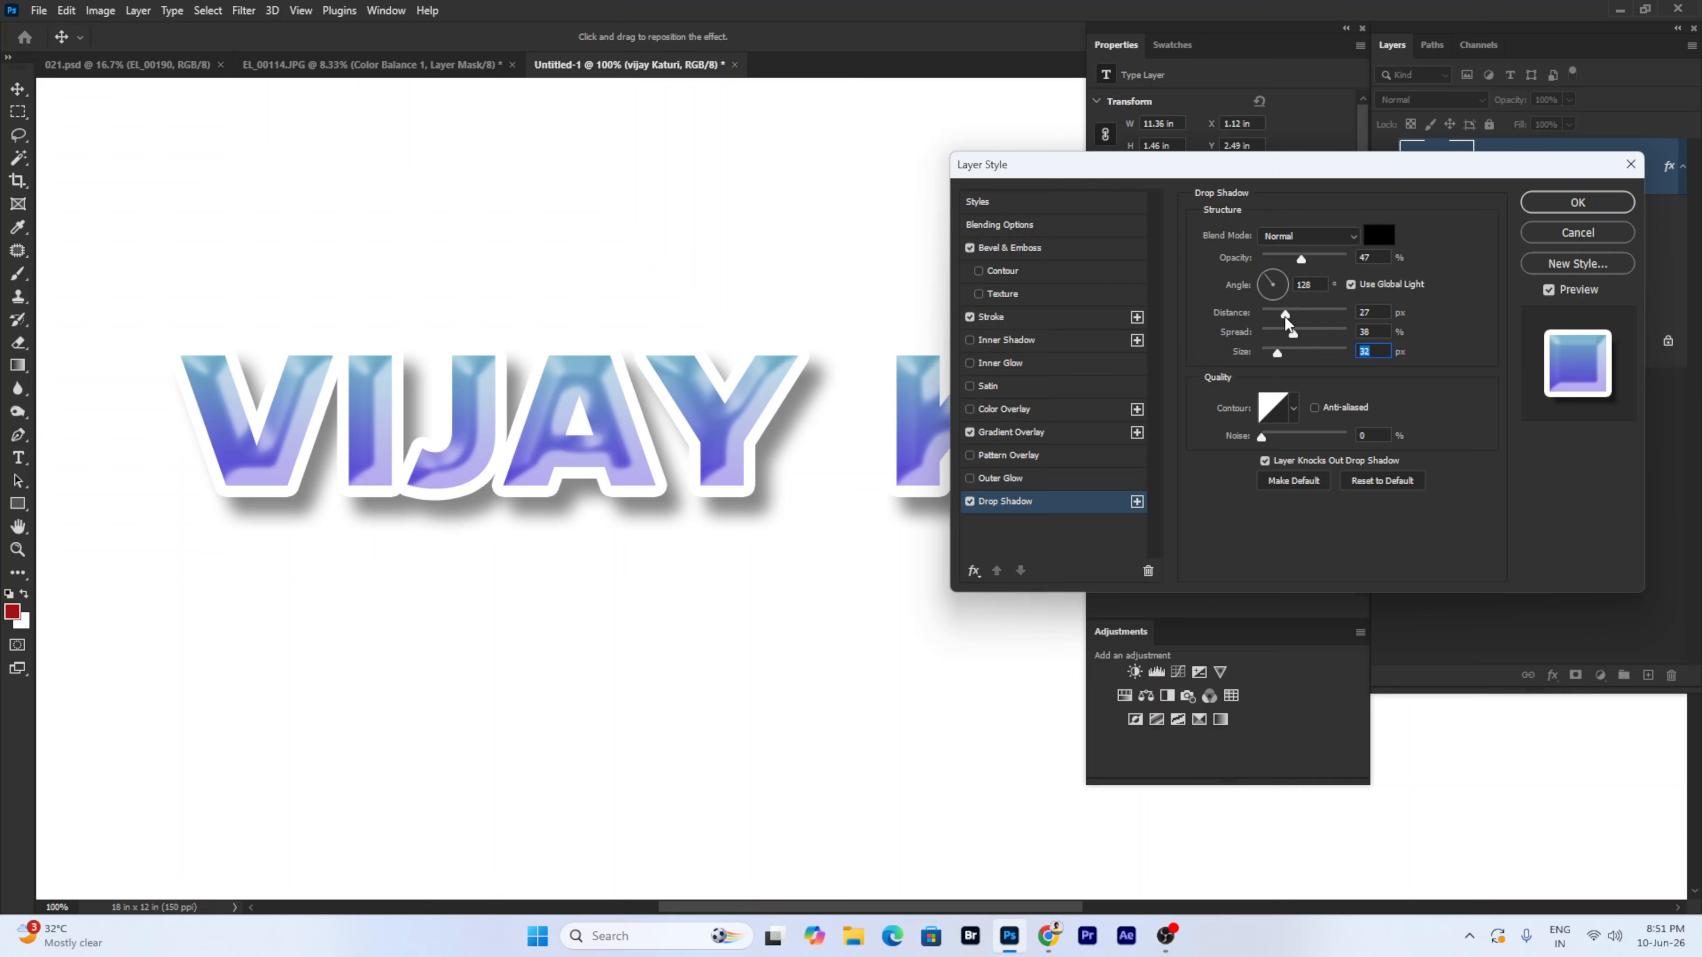
{"action": "left_click_drag", "start_coordinate": [1285, 316], "coordinate": [1273, 355]}
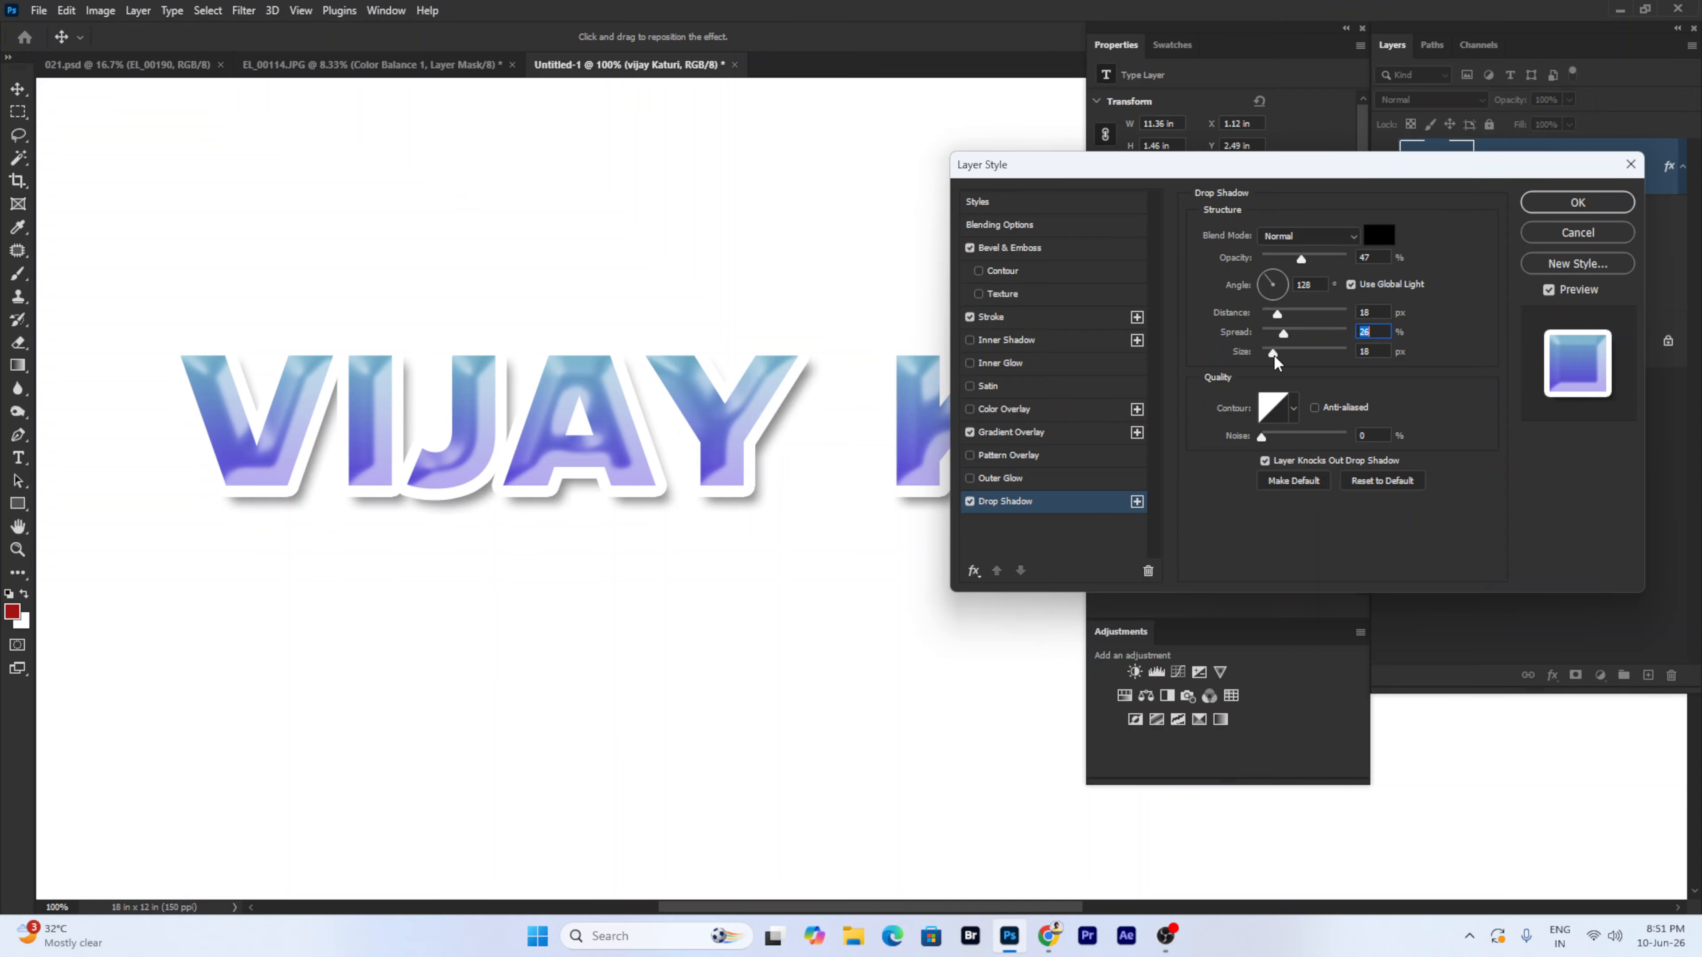
{"action": "left_click_drag", "start_coordinate": [1300, 260], "coordinate": [1324, 259]}
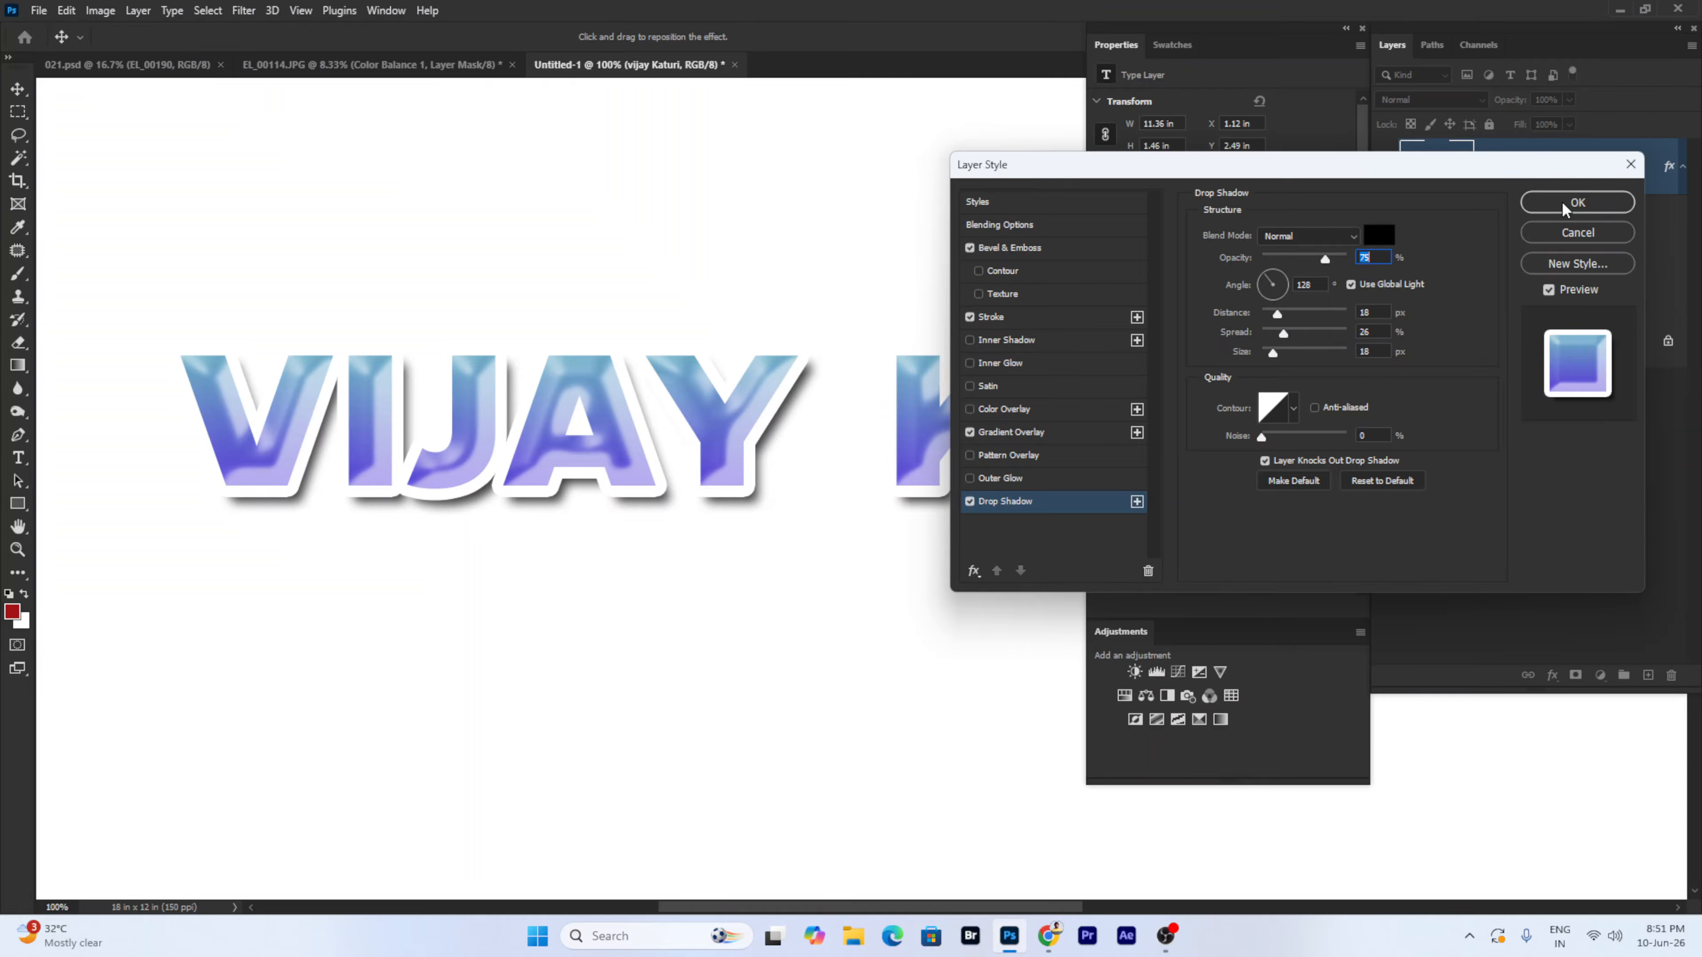
- Apply the layer style and add a new empty layer above Background
{"action": "left_click", "coordinate": [1576, 203]}
{"action": "right_click", "coordinate": [786, 647]}
{"action": "left_click", "coordinate": [885, 661]}
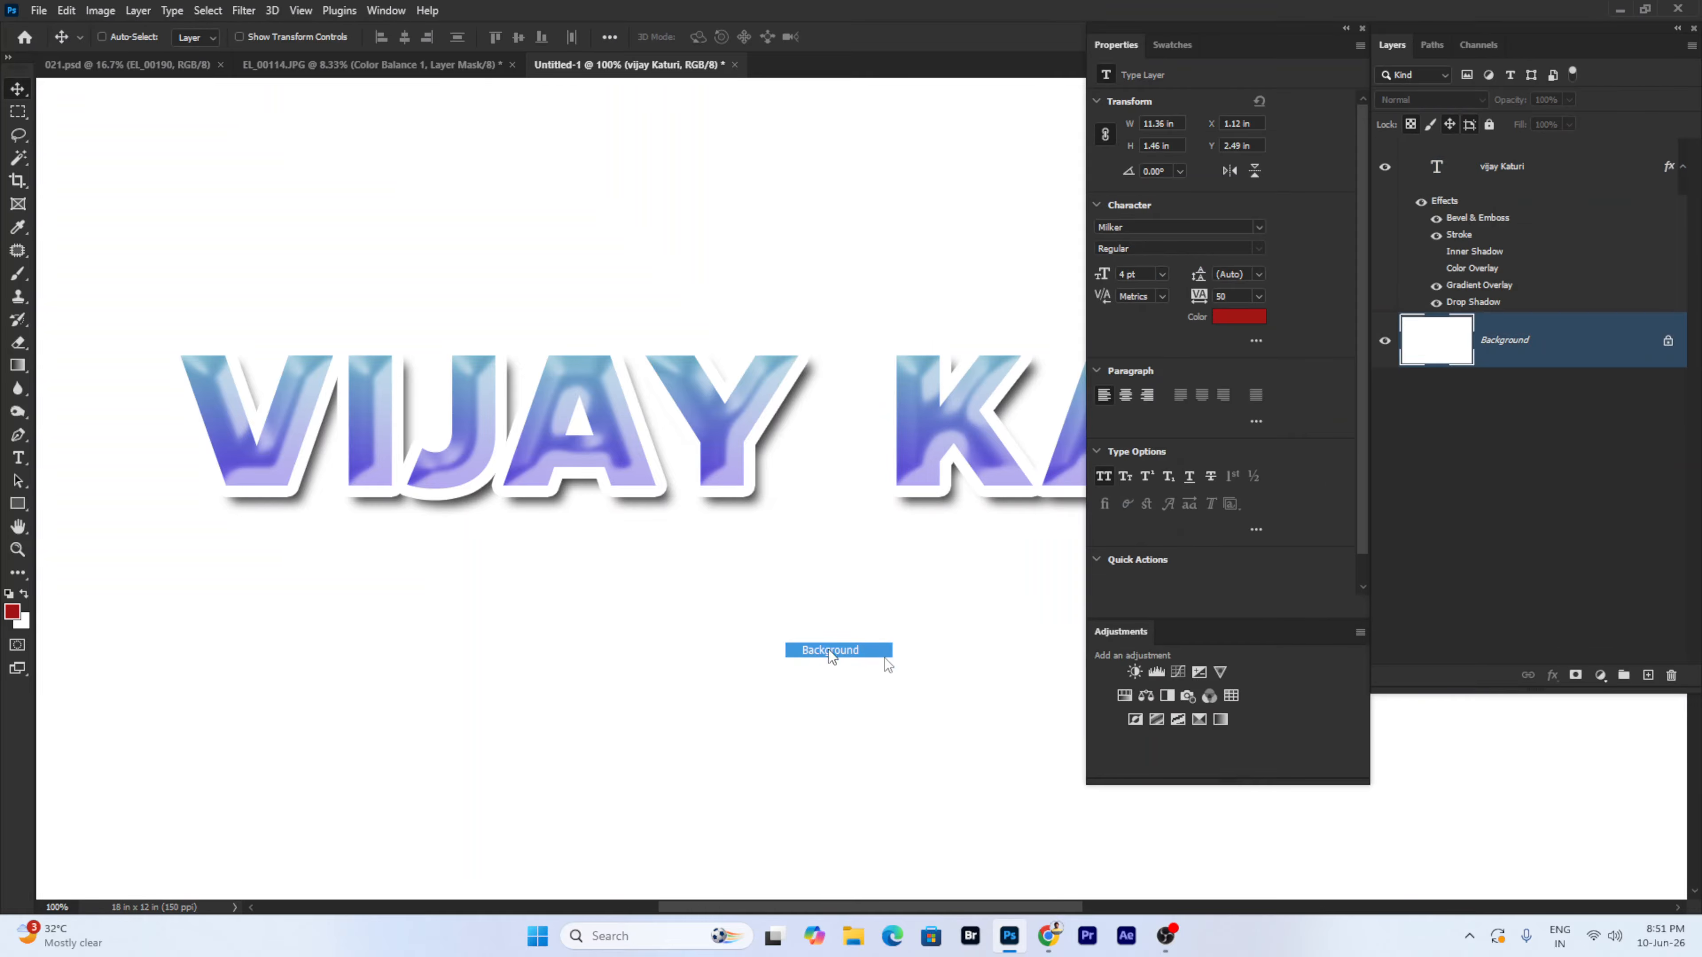
{"action": "left_click", "coordinate": [1648, 675]}
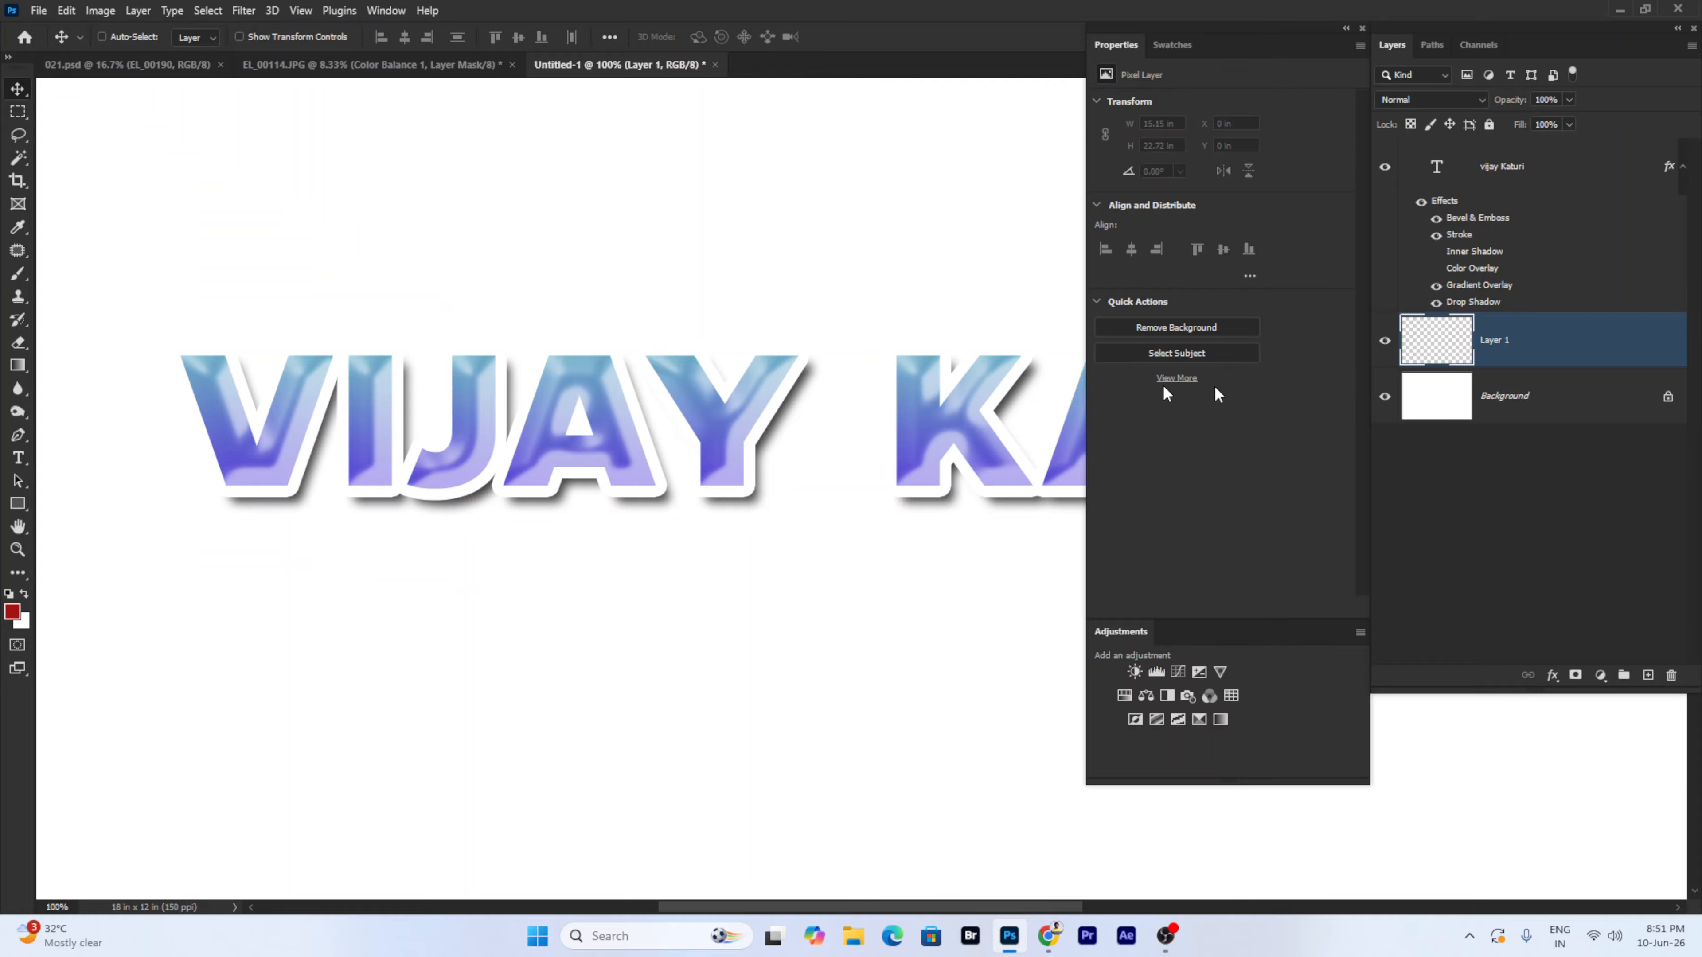
- Fill the new layer with the blue-to-white Neutrals gradient from top to bottom
{"action": "left_click", "coordinate": [25, 365]}
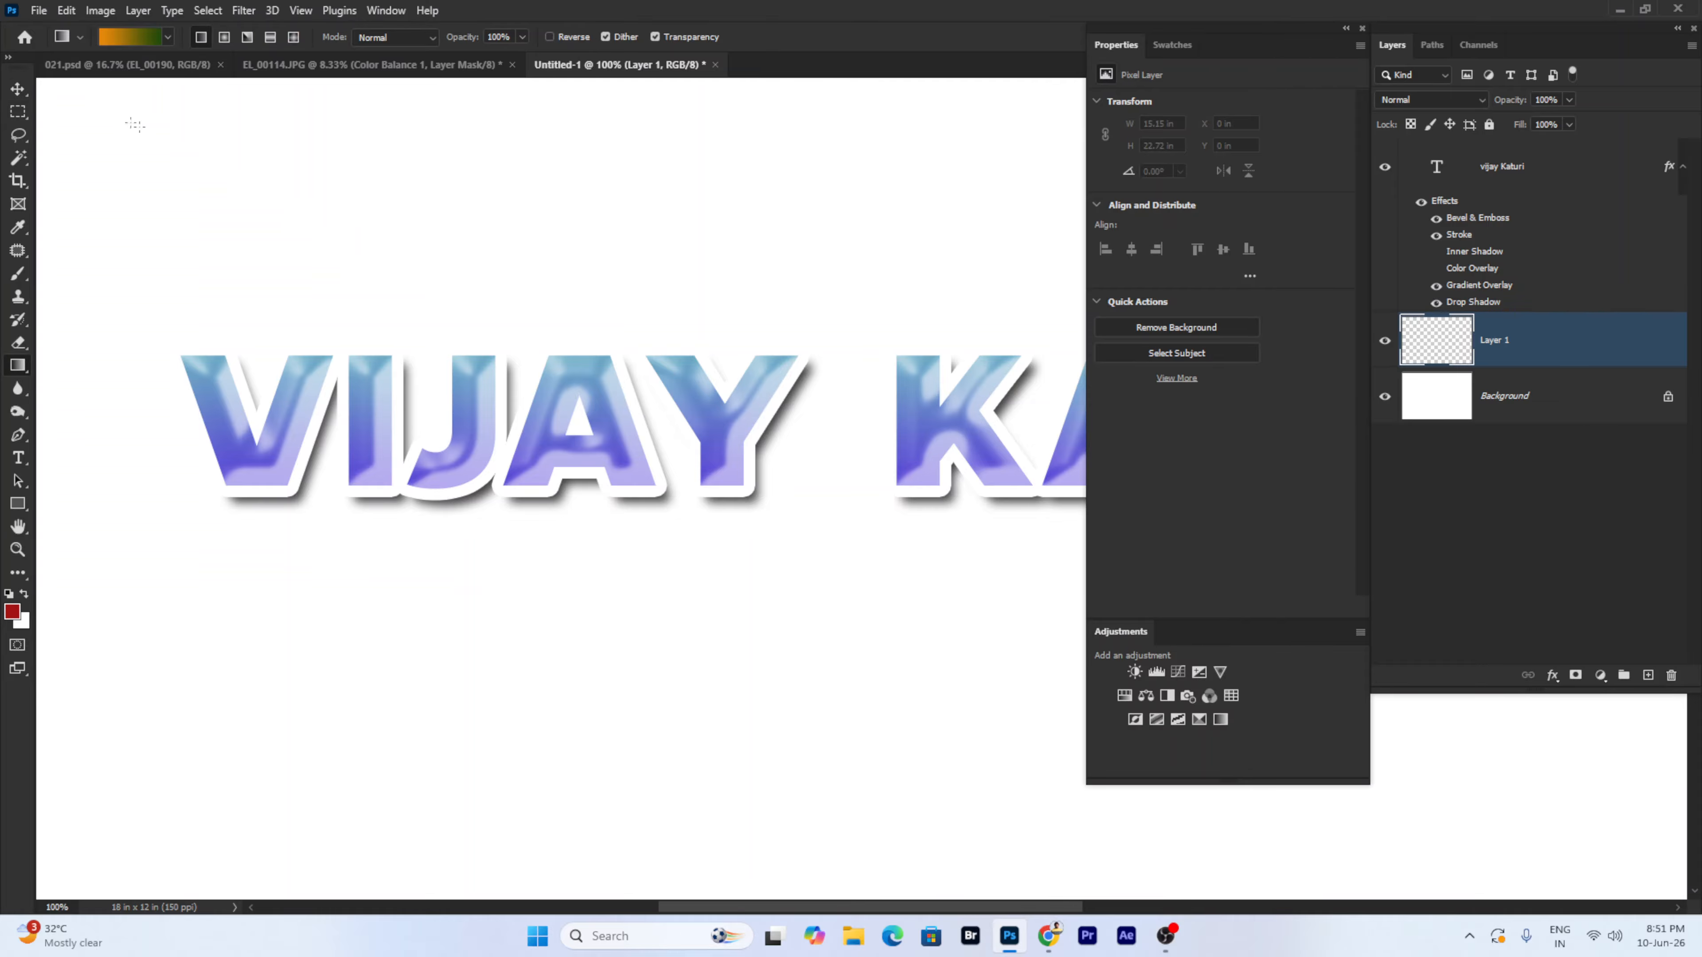
{"action": "left_click", "coordinate": [129, 37]}
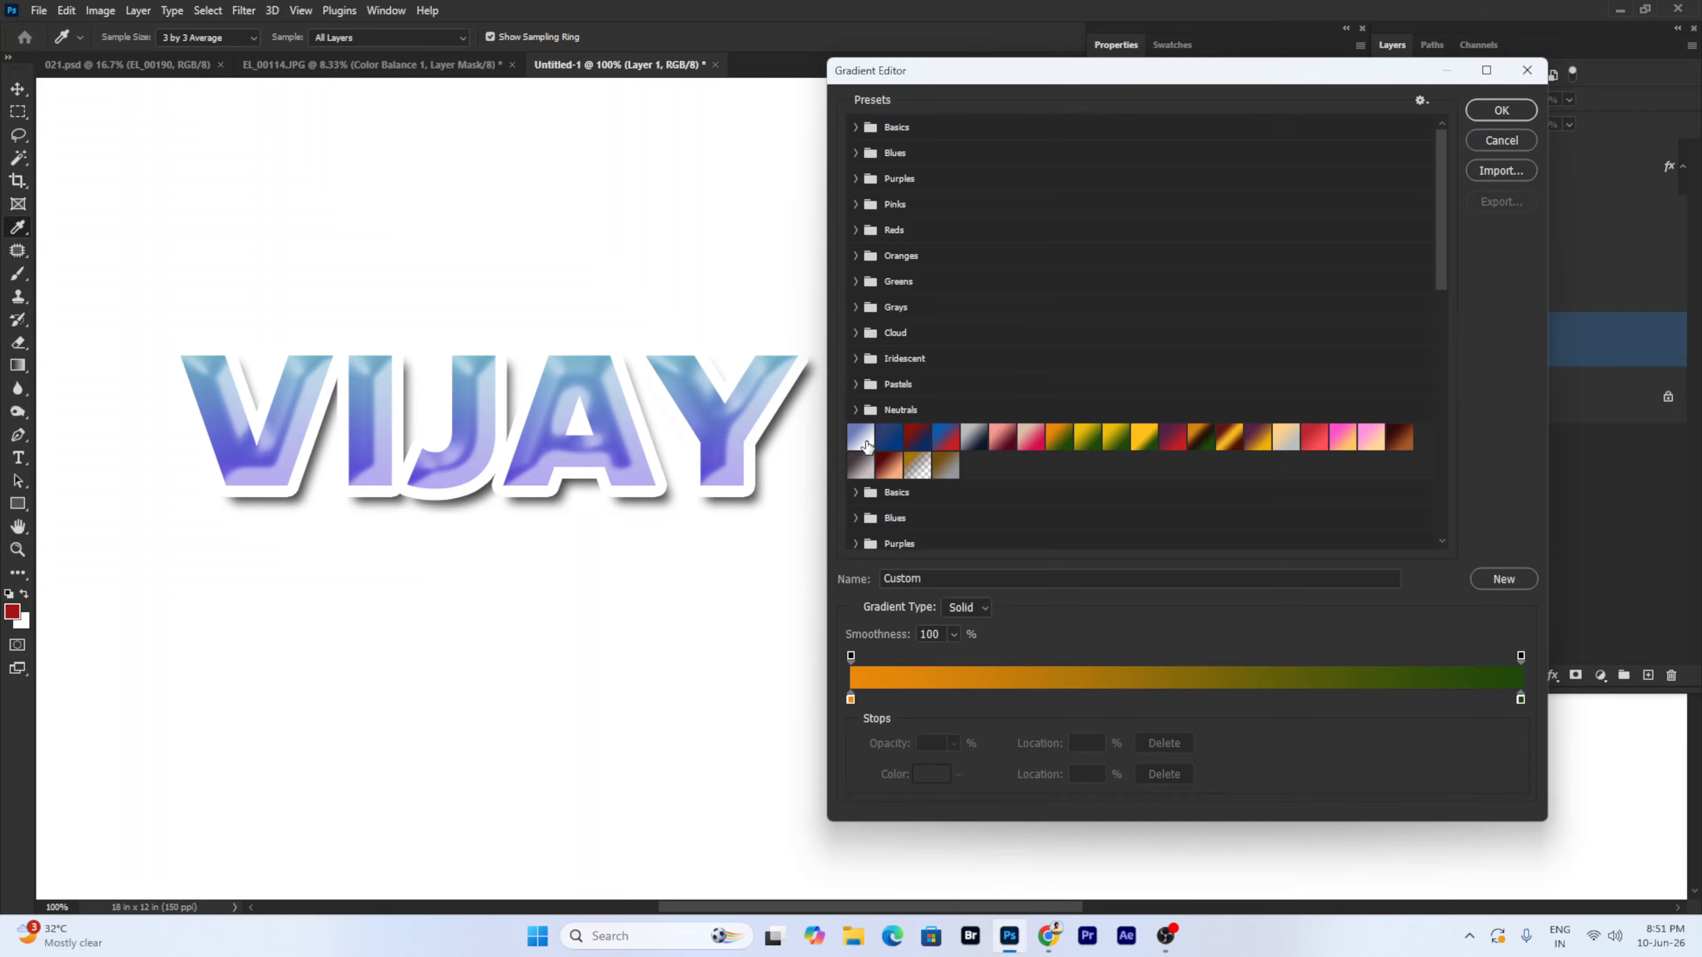
{"action": "left_click", "coordinate": [864, 440]}
{"action": "left_click", "coordinate": [1501, 109]}
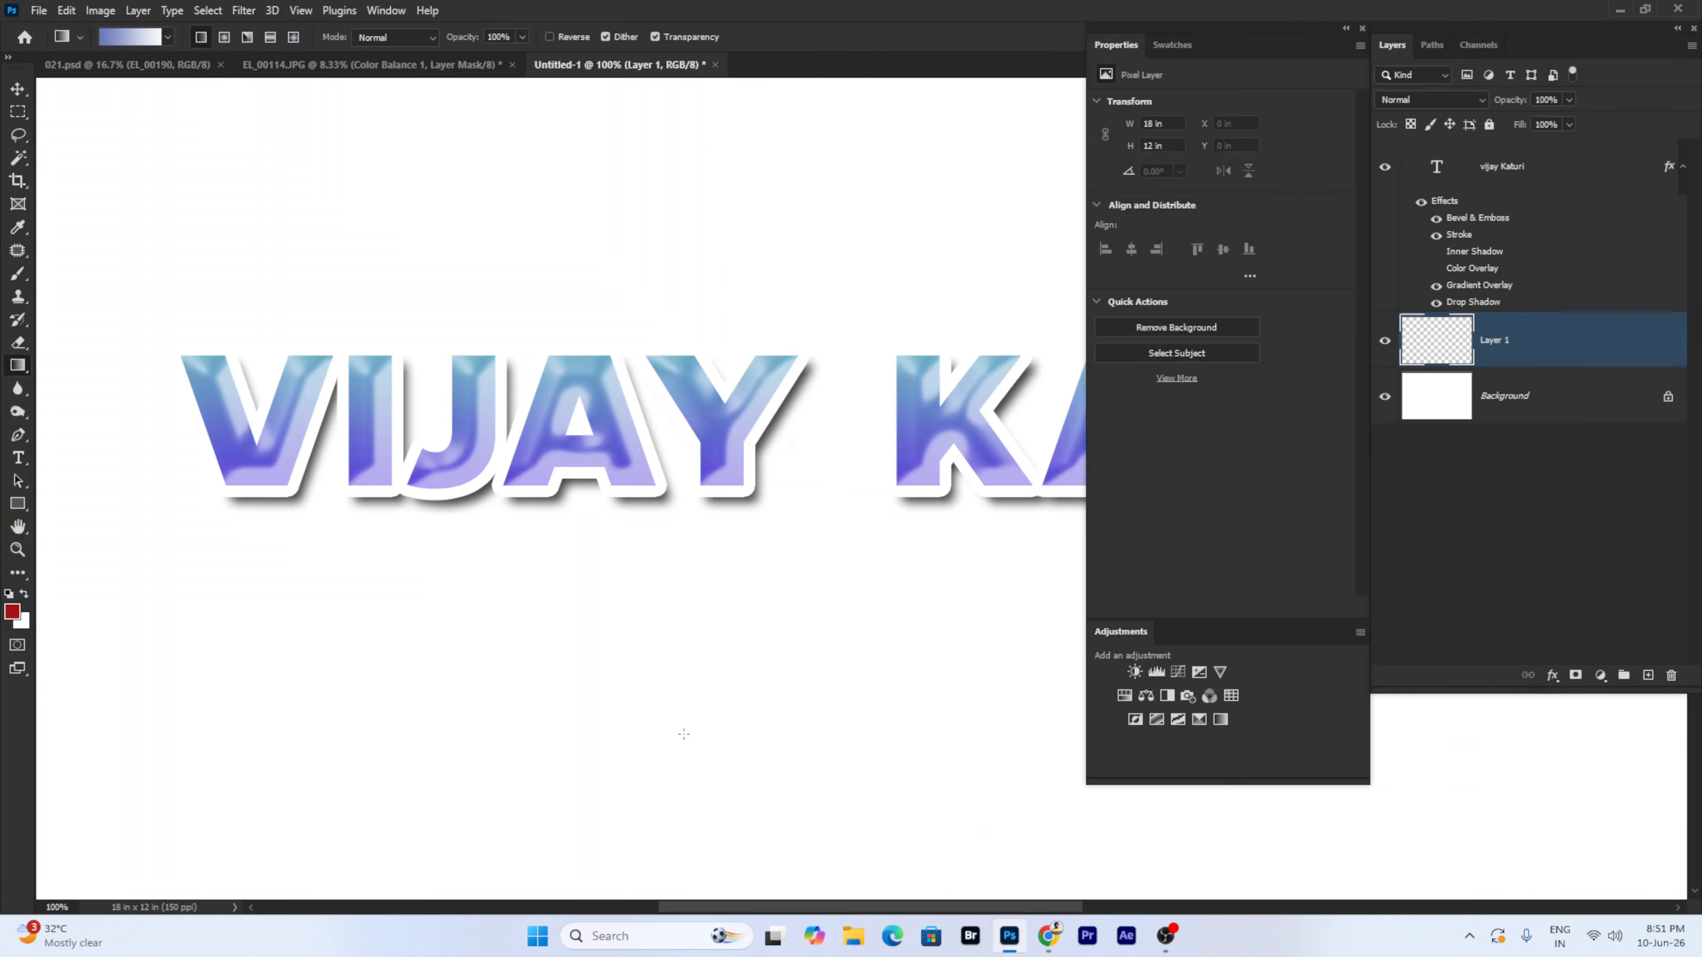
{"action": "left_click_drag", "start_coordinate": [726, 111], "coordinate": [684, 734]}
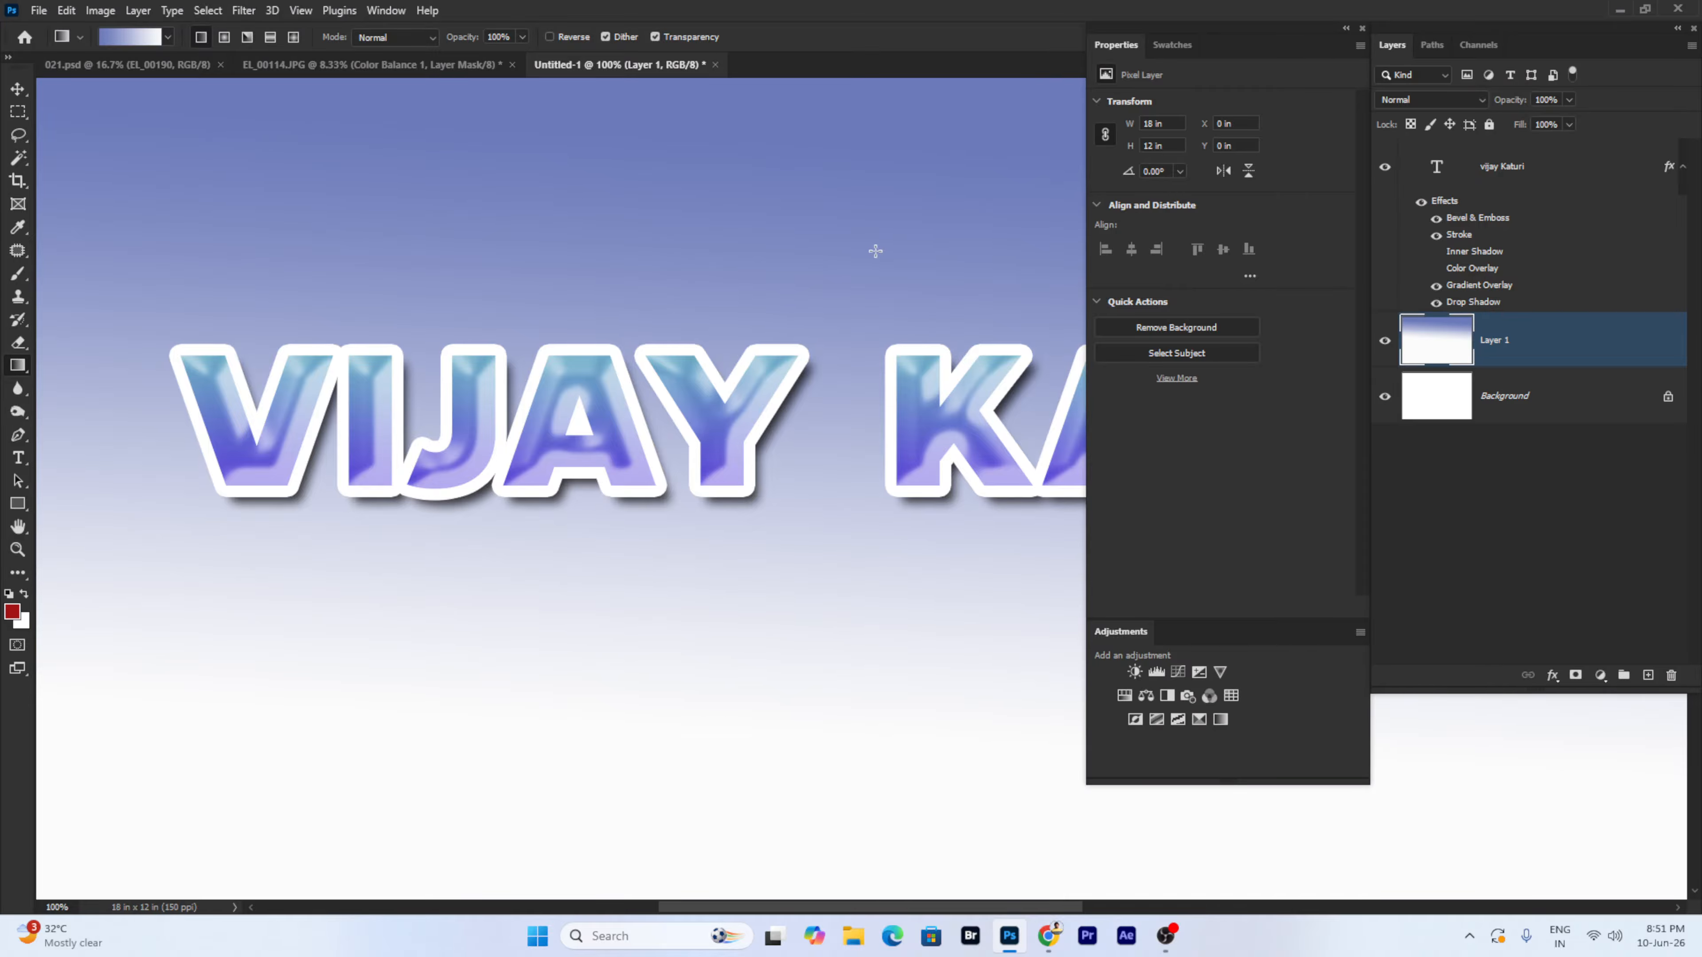
{"action": "left_click_drag", "start_coordinate": [836, 267], "coordinate": [842, 782]}
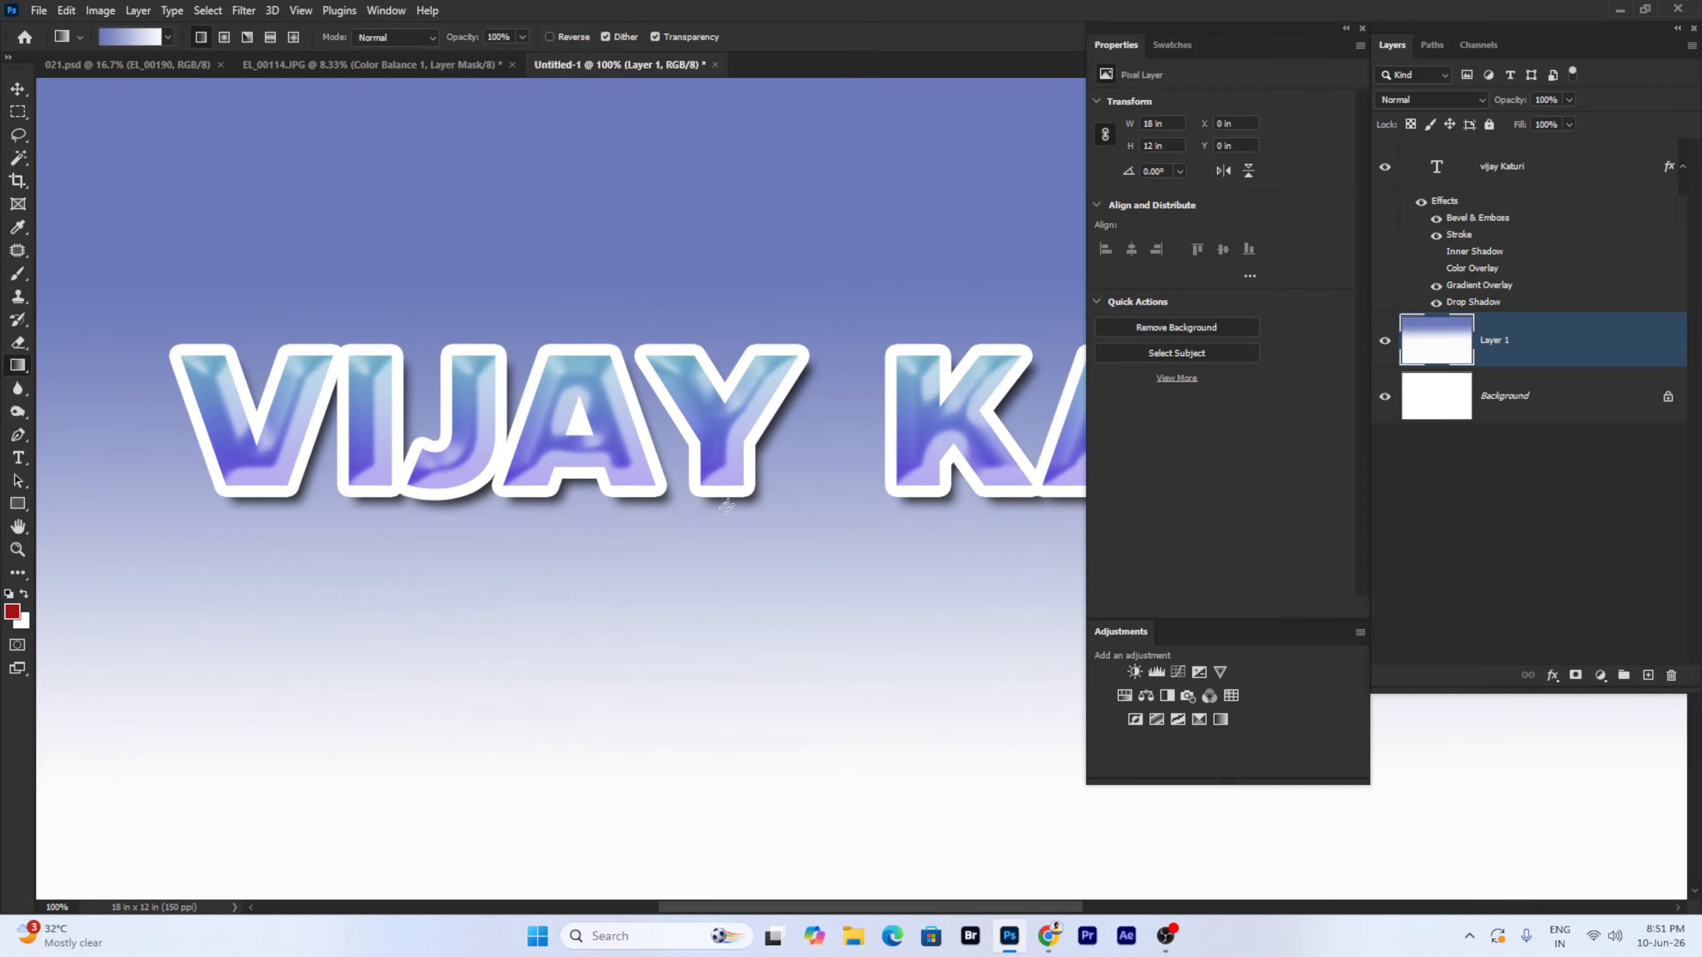
{"action": "key", "text": "Tab"}
{"action": "key", "text": "ctrl+minus"}
{"action": "key", "text": "ctrl+minus"}
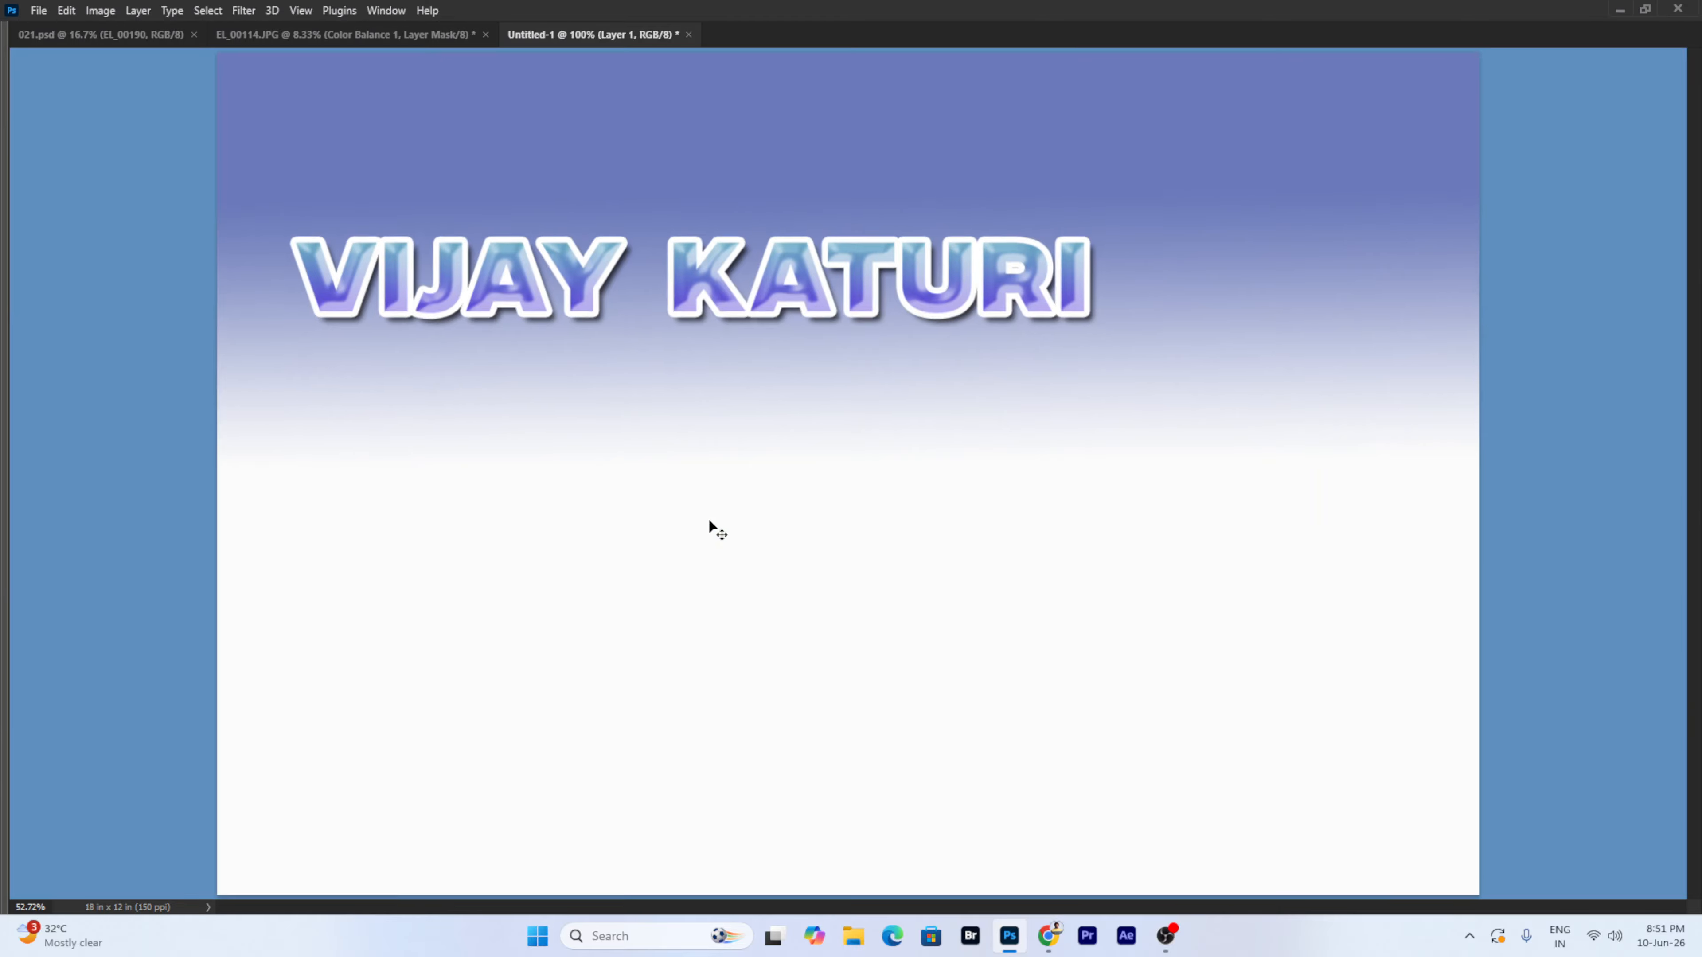
{"action": "key", "text": "Tab"}
{"action": "right_click", "coordinate": [755, 314]}
{"action": "left_click", "coordinate": [758, 318]}
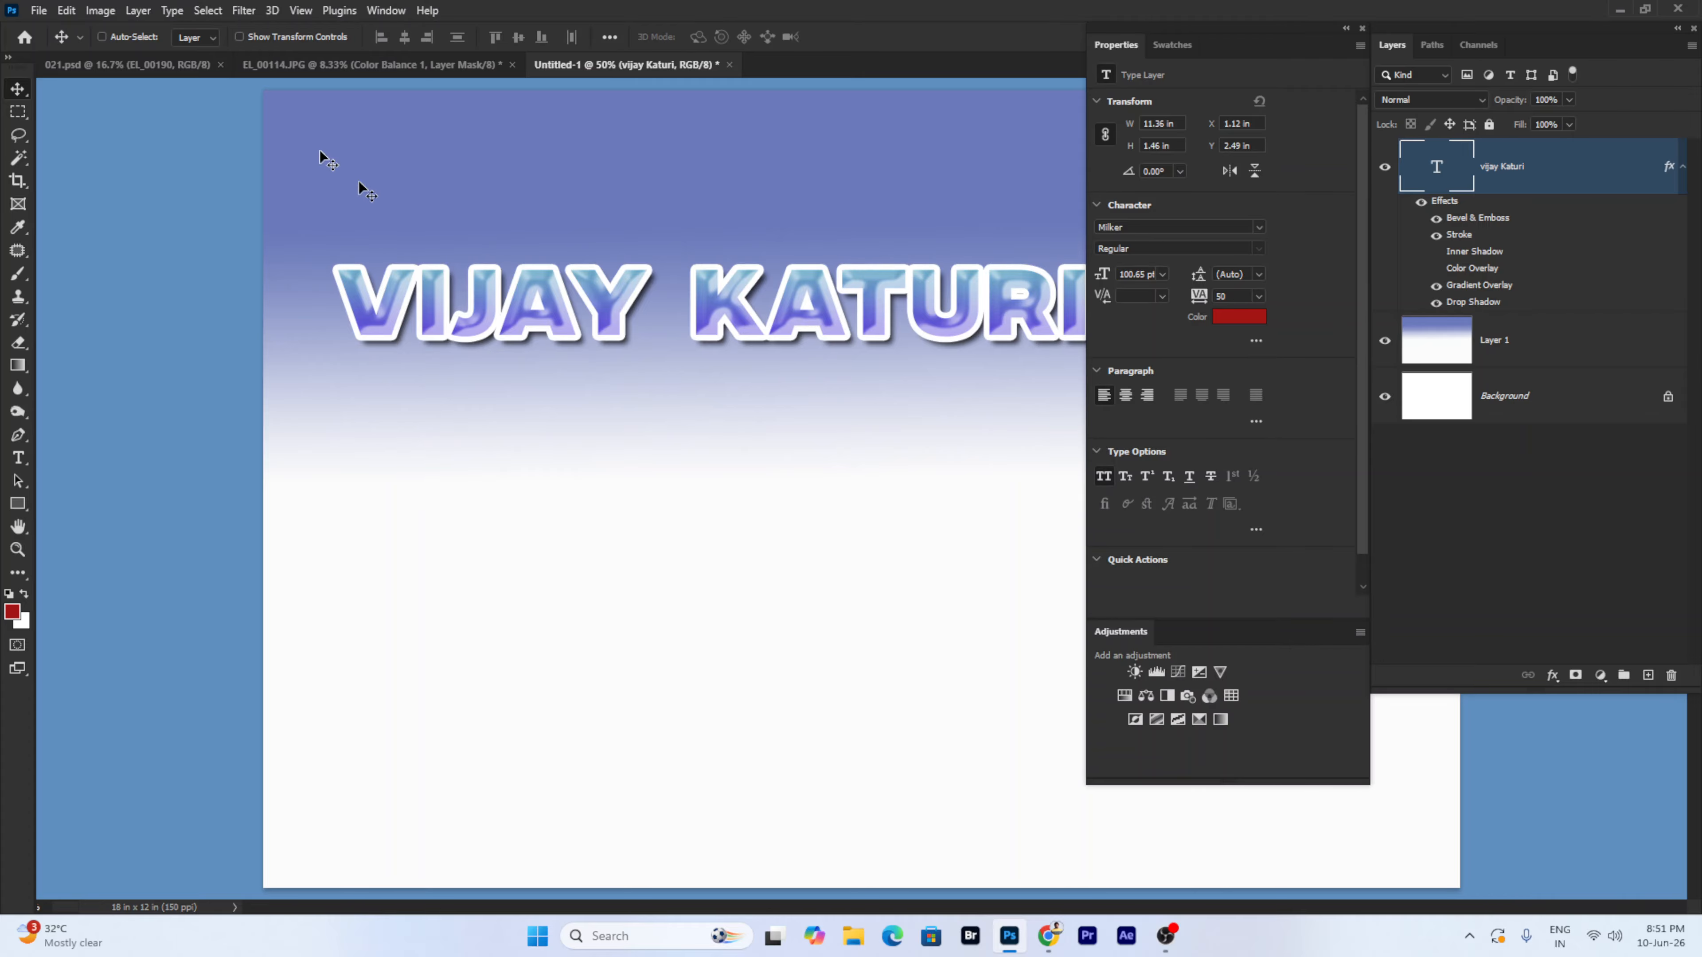
{"action": "left_click", "coordinate": [214, 10]}
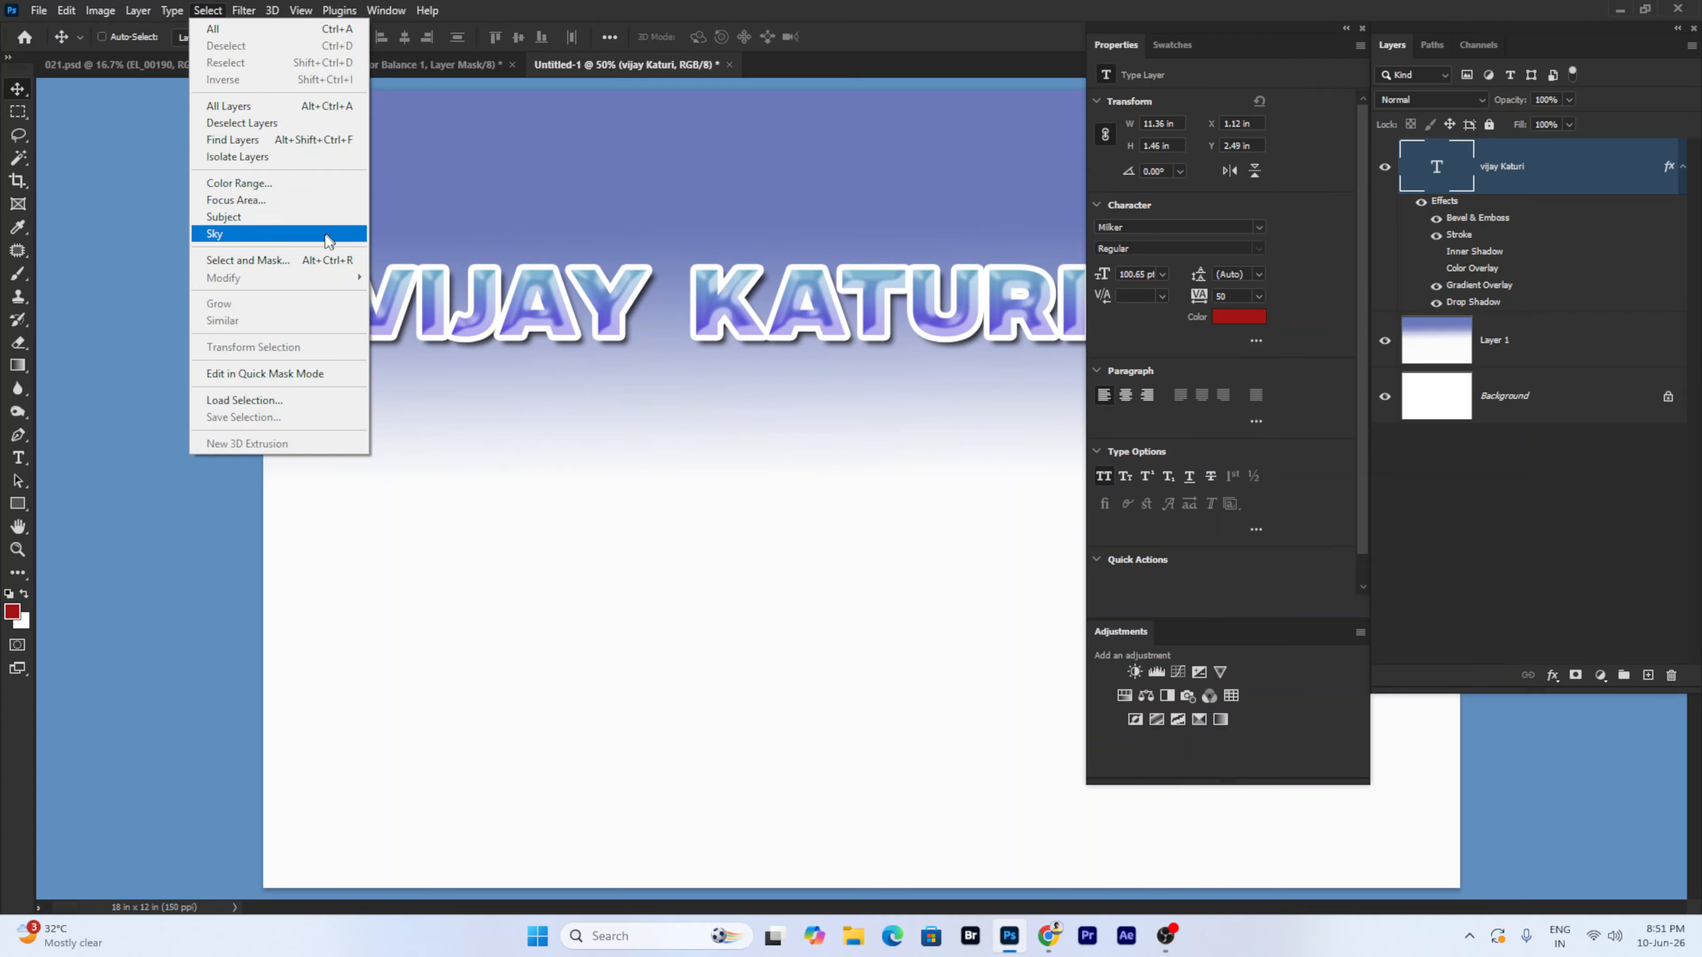
{"action": "left_click", "coordinate": [532, 445]}
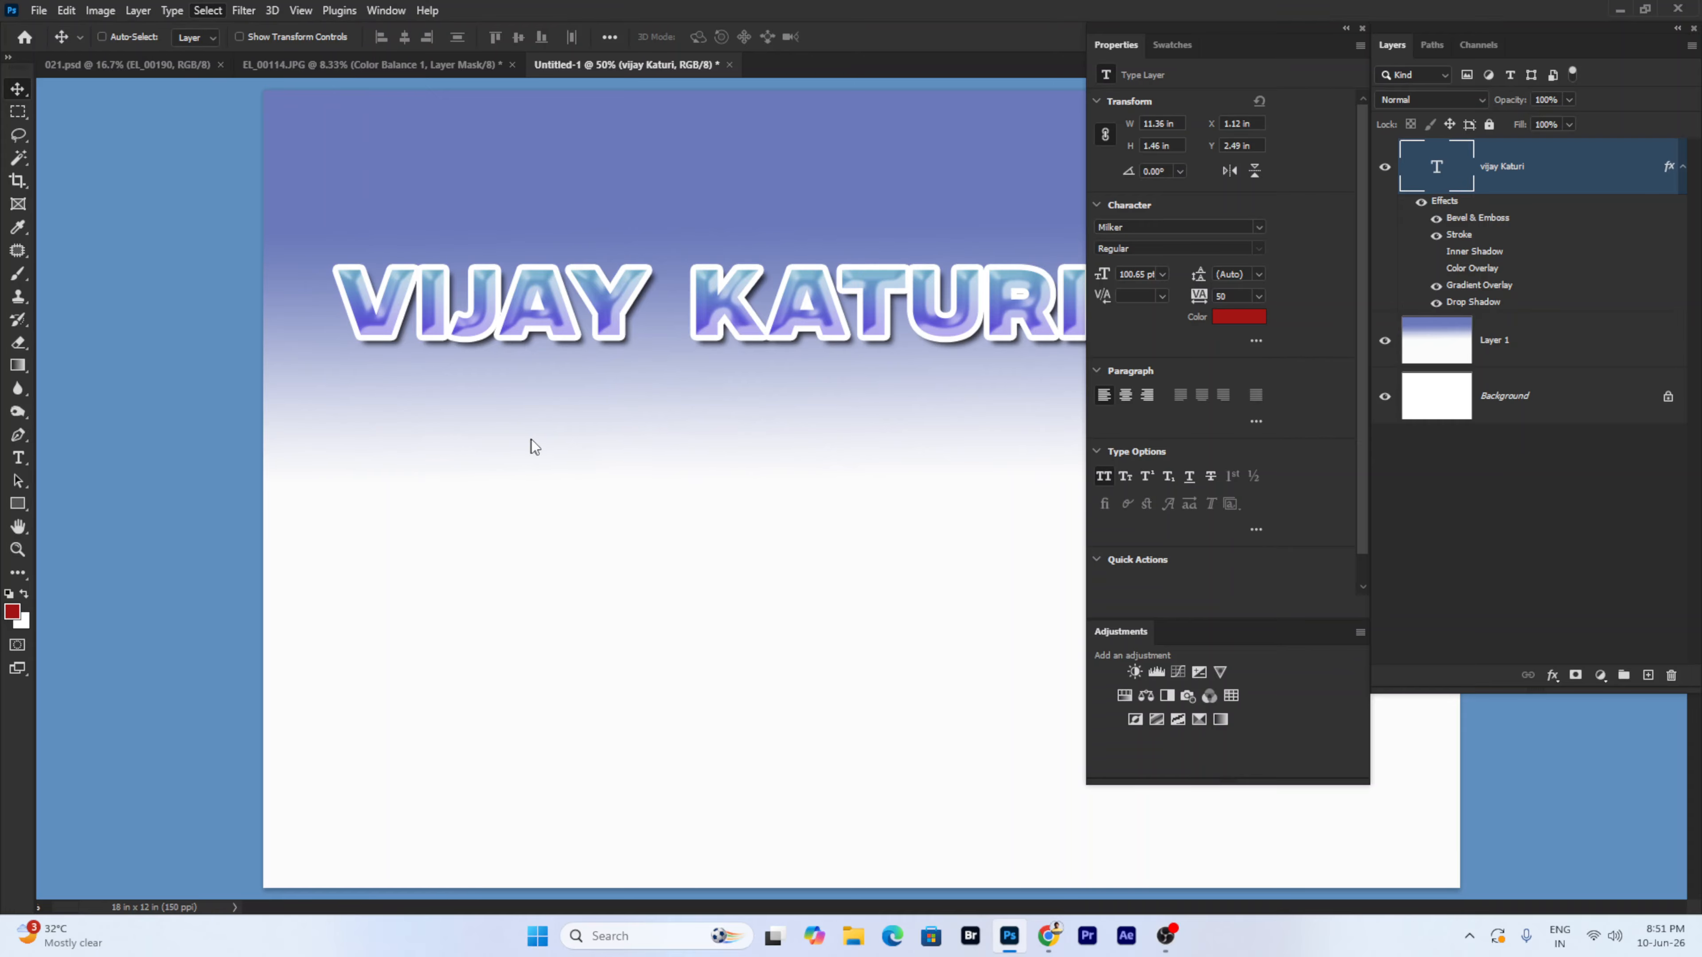
{"action": "right_click", "coordinate": [533, 444]}
{"action": "left_click", "coordinate": [559, 467]}
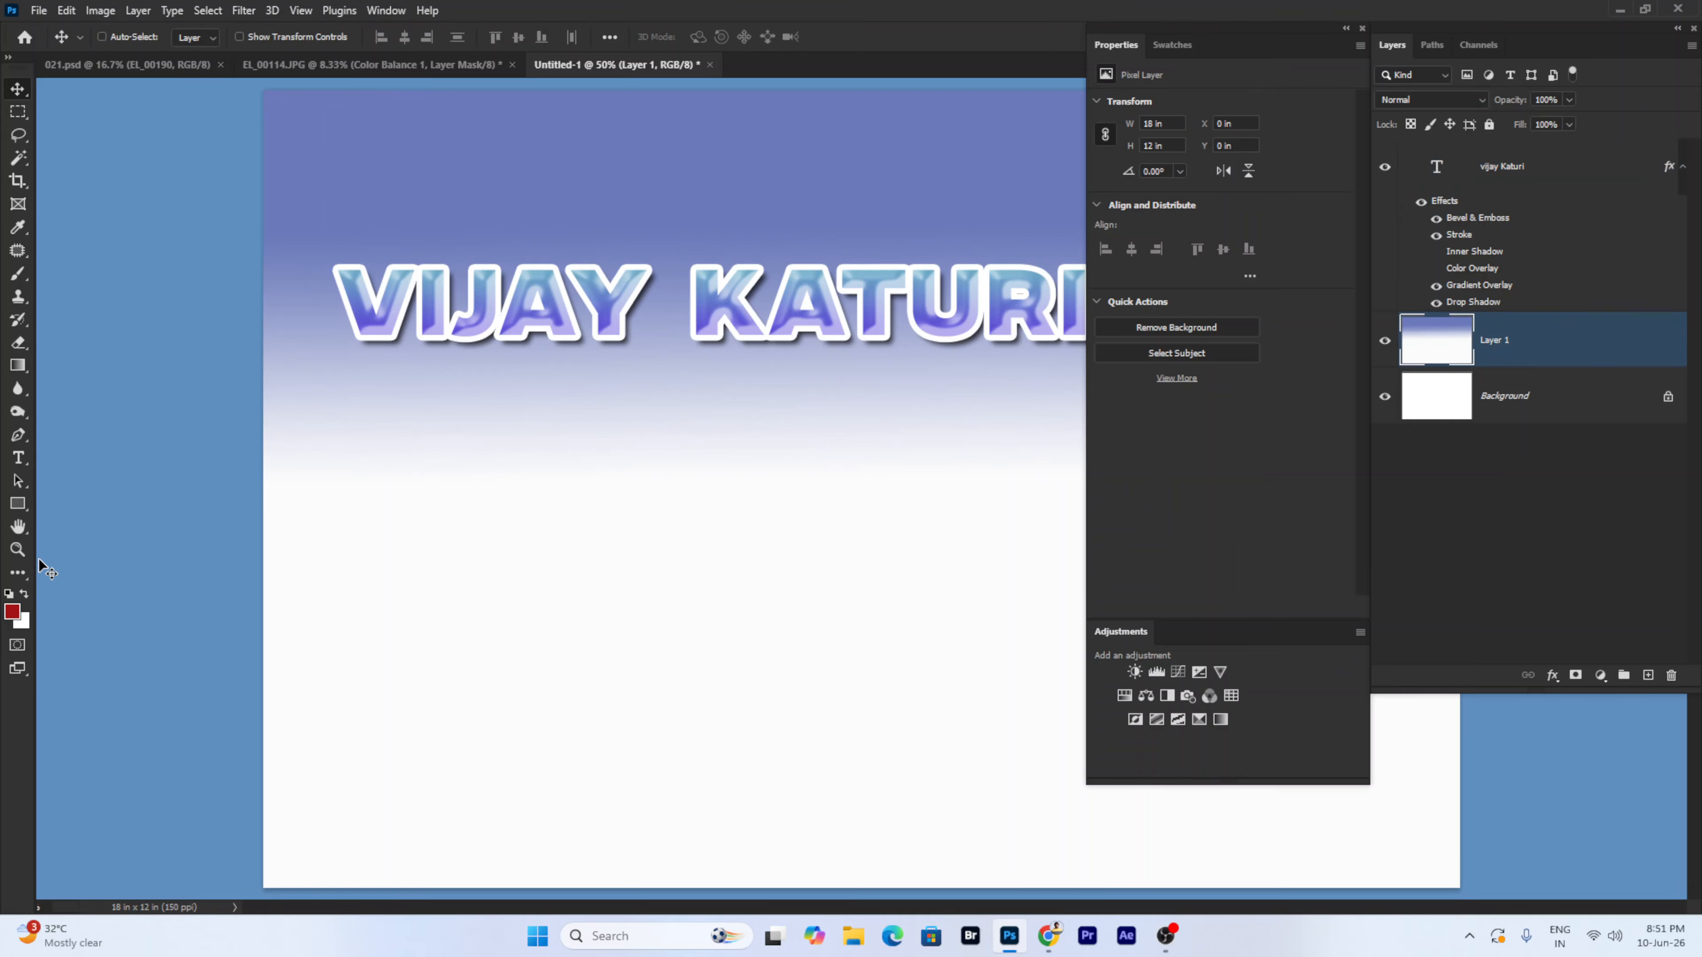
{"action": "left_click", "coordinate": [38, 10]}
- Browse the D: drive to PRE WEDDENG PHOTO S > cccc and open 6K6A5184.JPG
{"action": "left_click", "coordinate": [53, 43]}
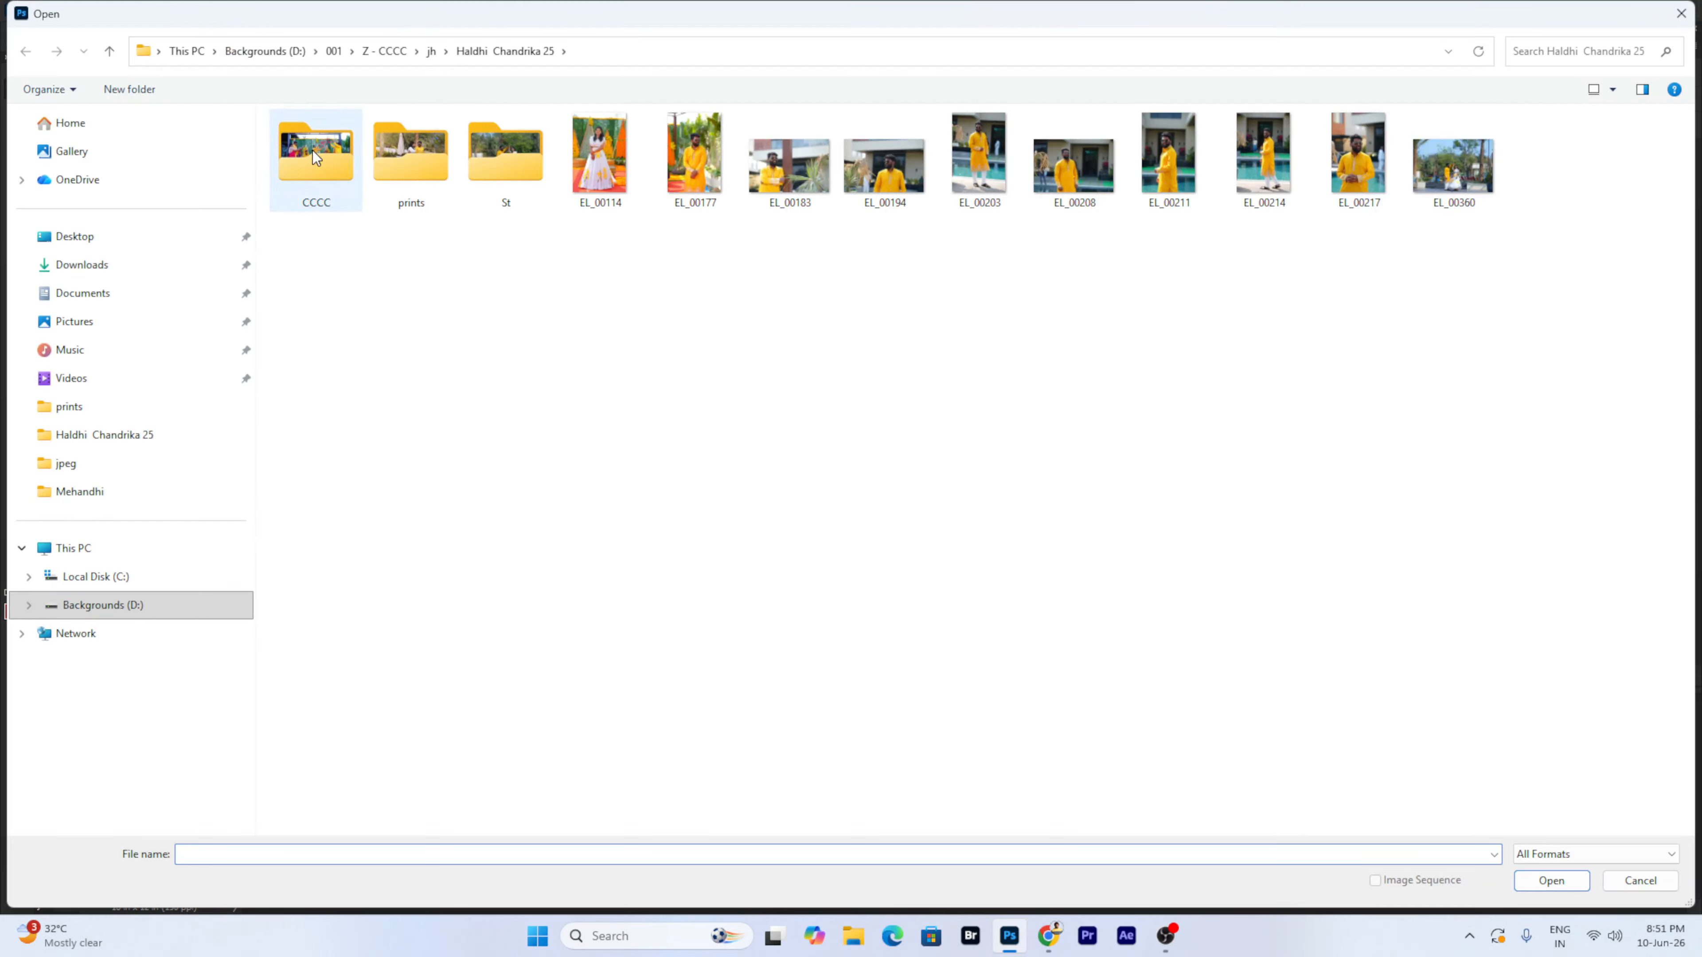
{"action": "left_click", "coordinate": [110, 57]}
{"action": "left_click", "coordinate": [110, 58]}
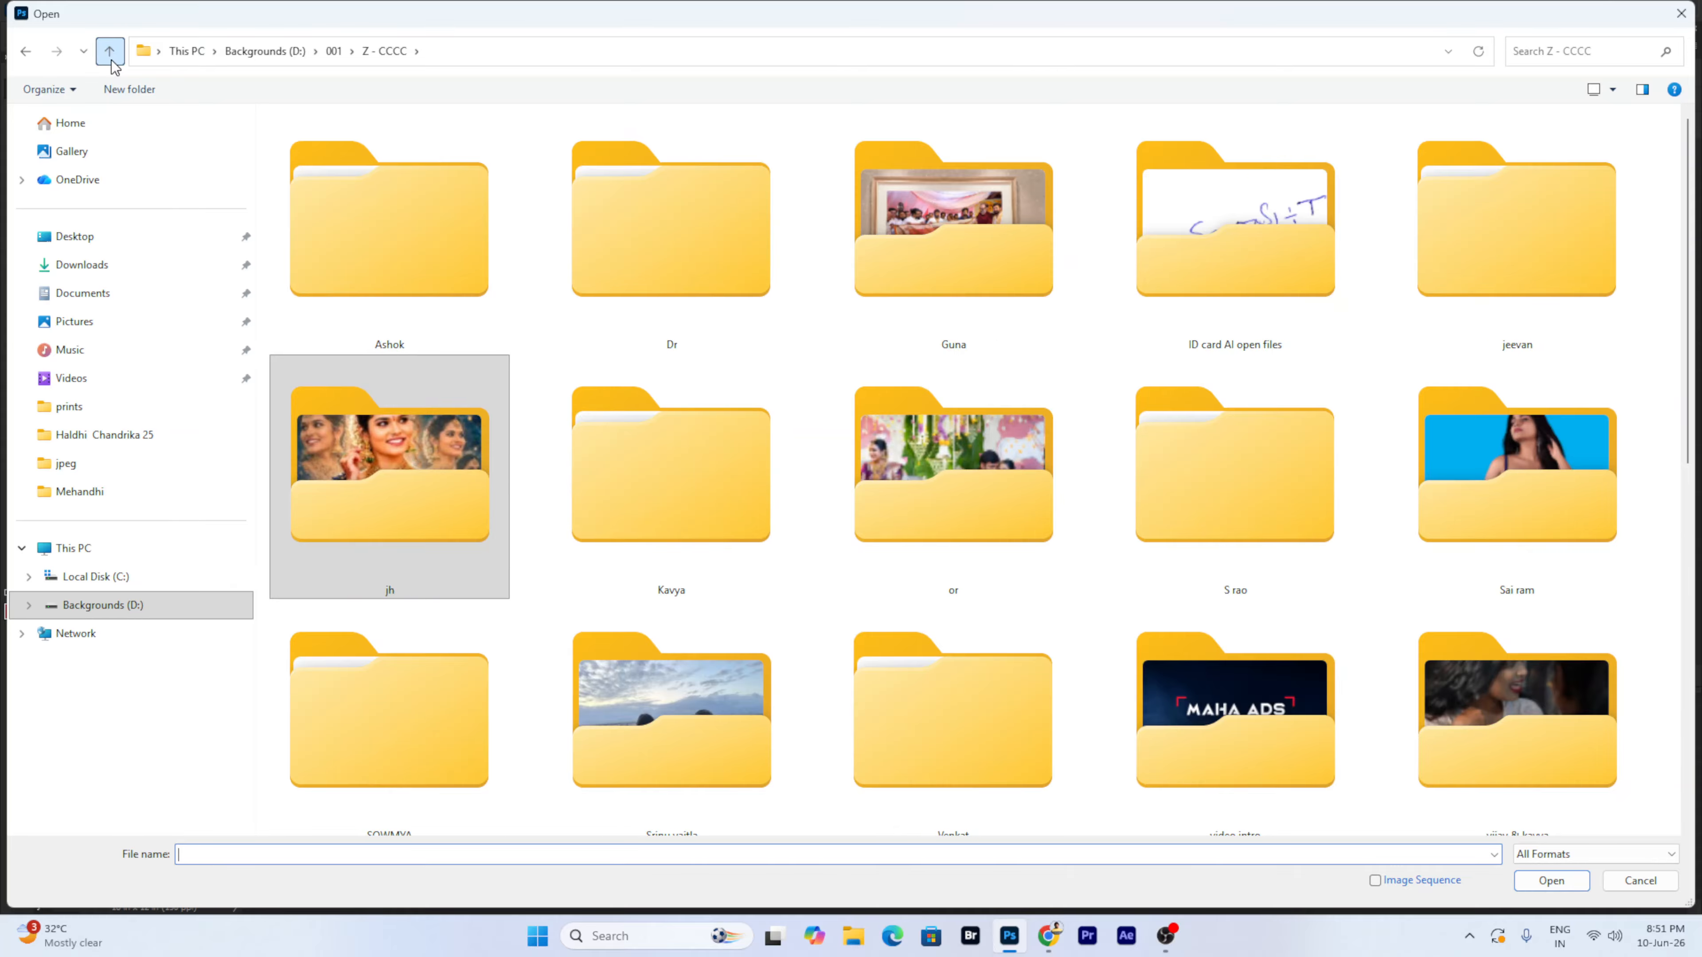
{"action": "left_click", "coordinate": [111, 59]}
{"action": "left_click", "coordinate": [110, 59]}
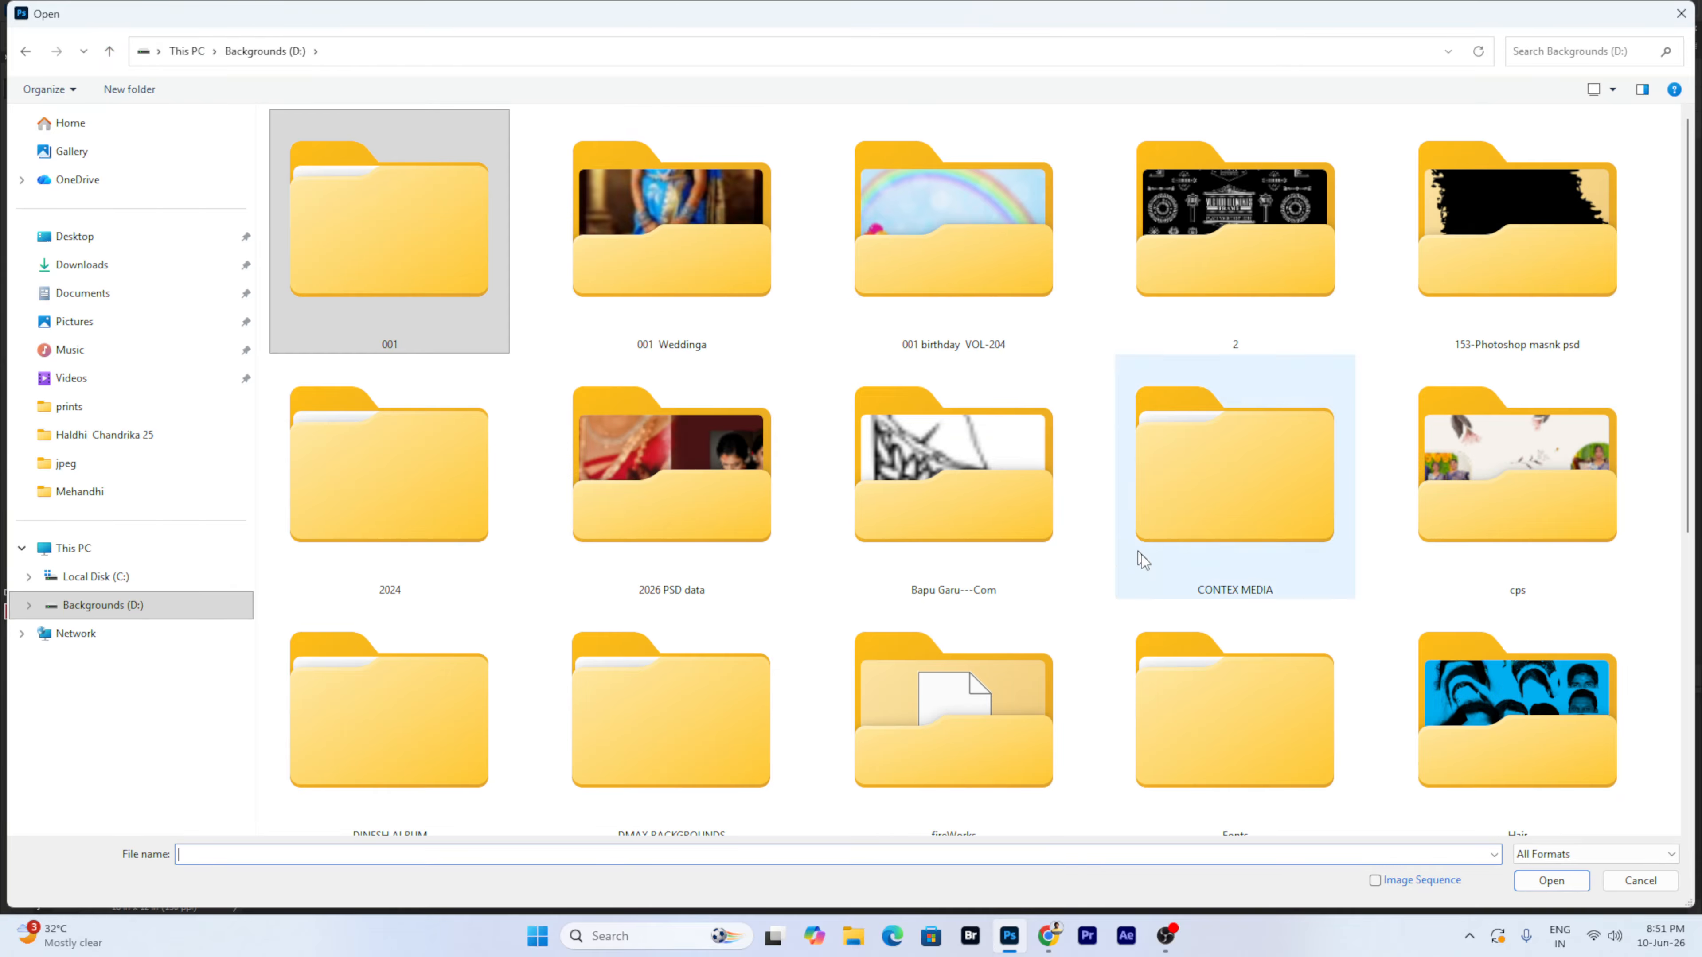
{"action": "double_click", "coordinate": [449, 285]}
{"action": "double_click", "coordinate": [1056, 279]}
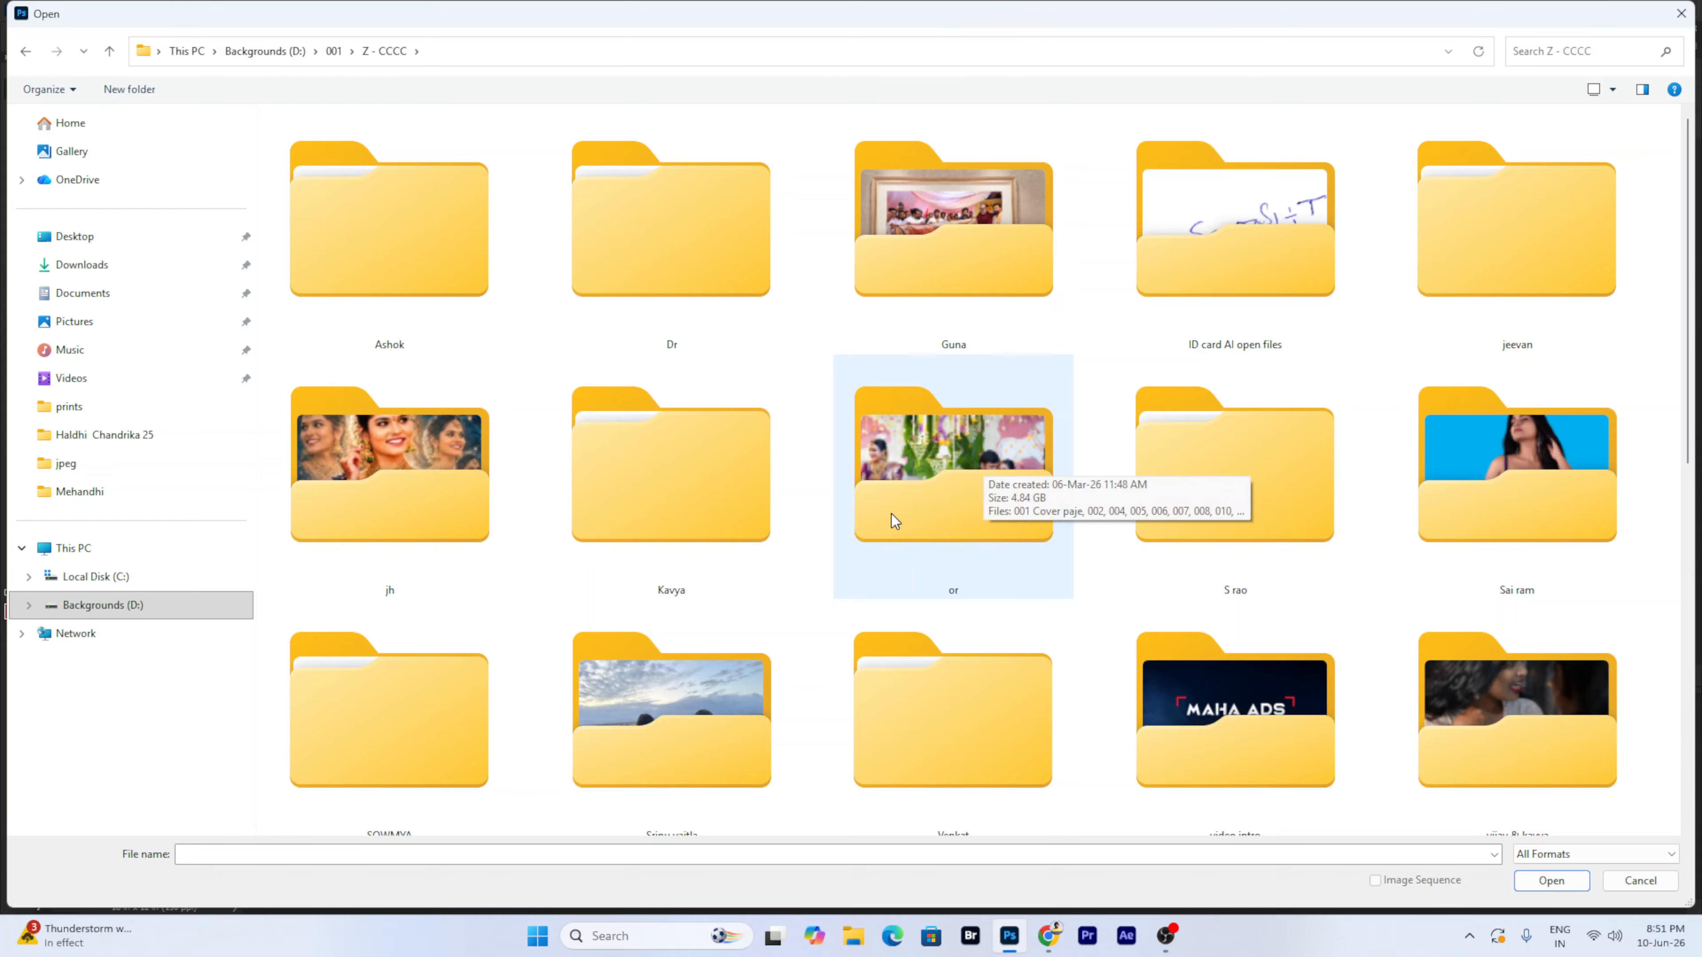
{"action": "double_click", "coordinate": [447, 279]}
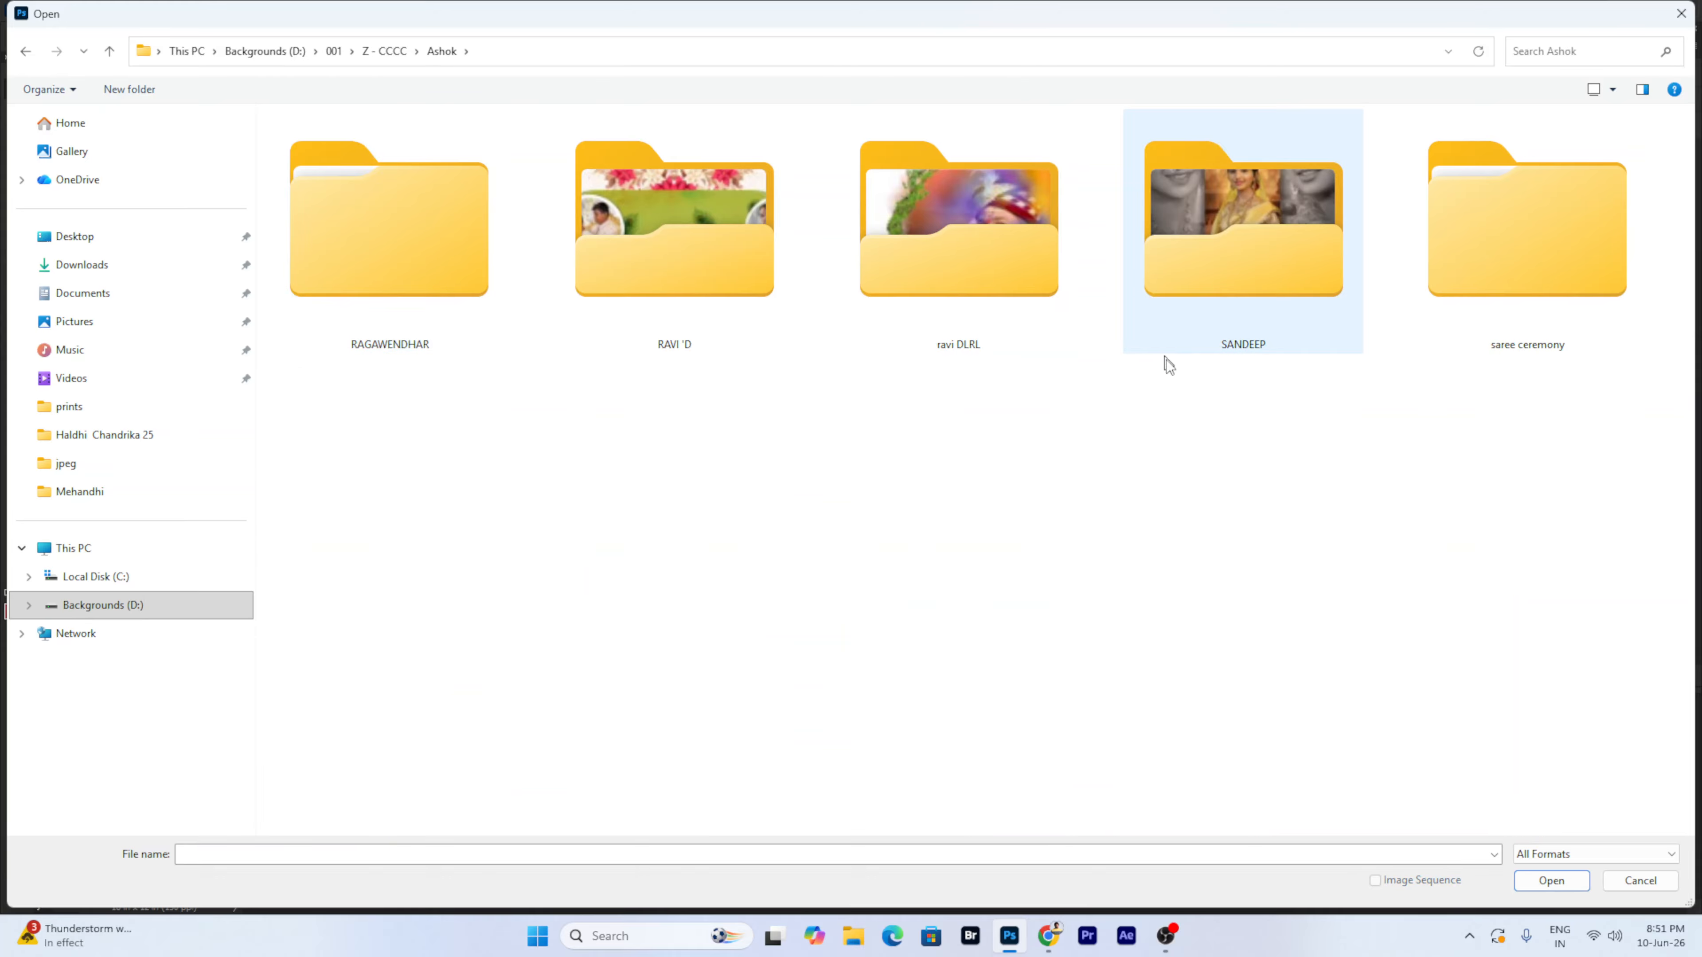
{"action": "double_click", "coordinate": [1264, 325]}
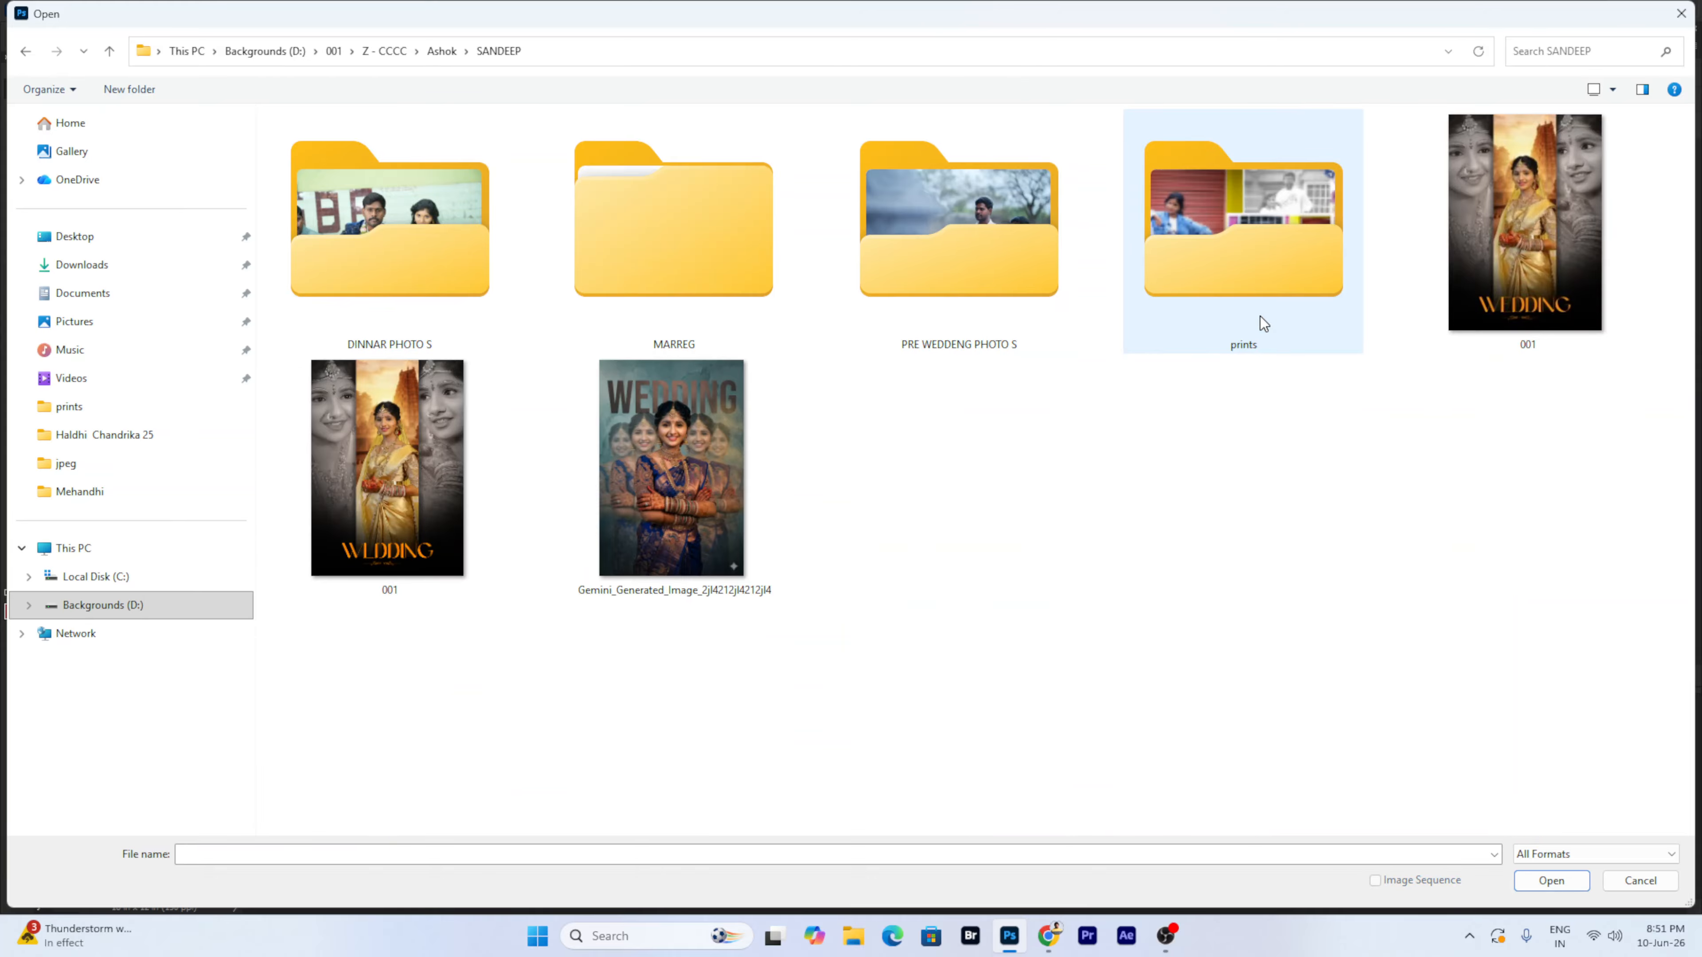
{"action": "double_click", "coordinate": [1016, 269]}
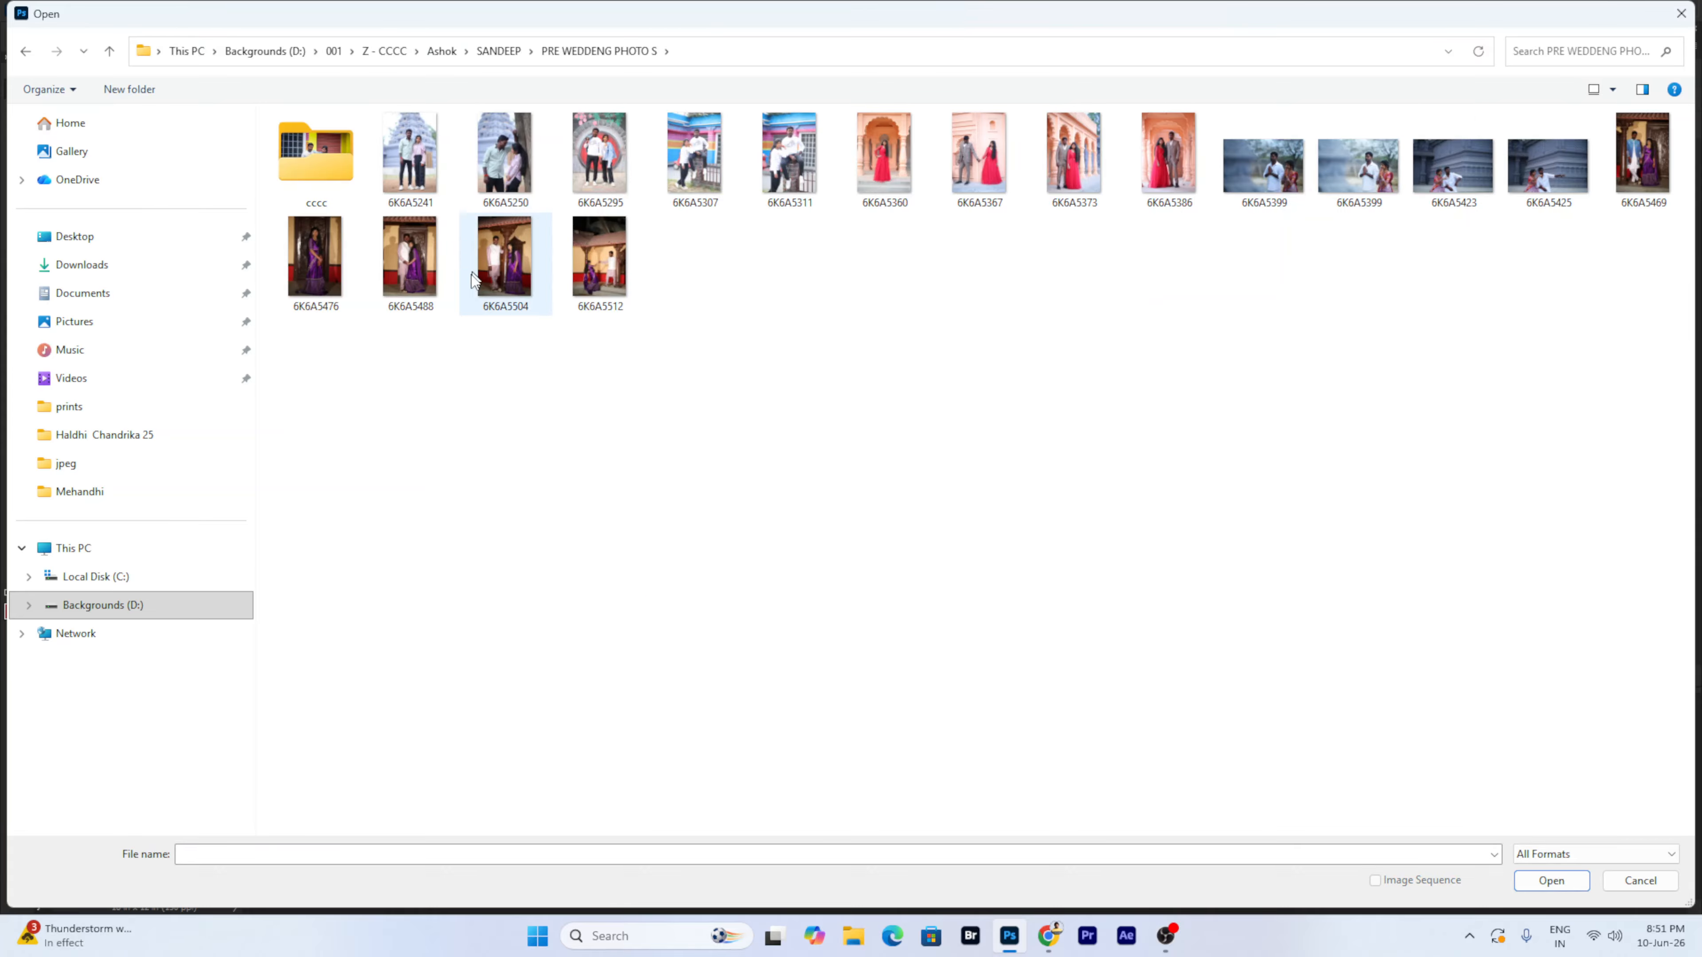
{"action": "left_click", "coordinate": [601, 166]}
{"action": "double_click", "coordinate": [321, 157]}
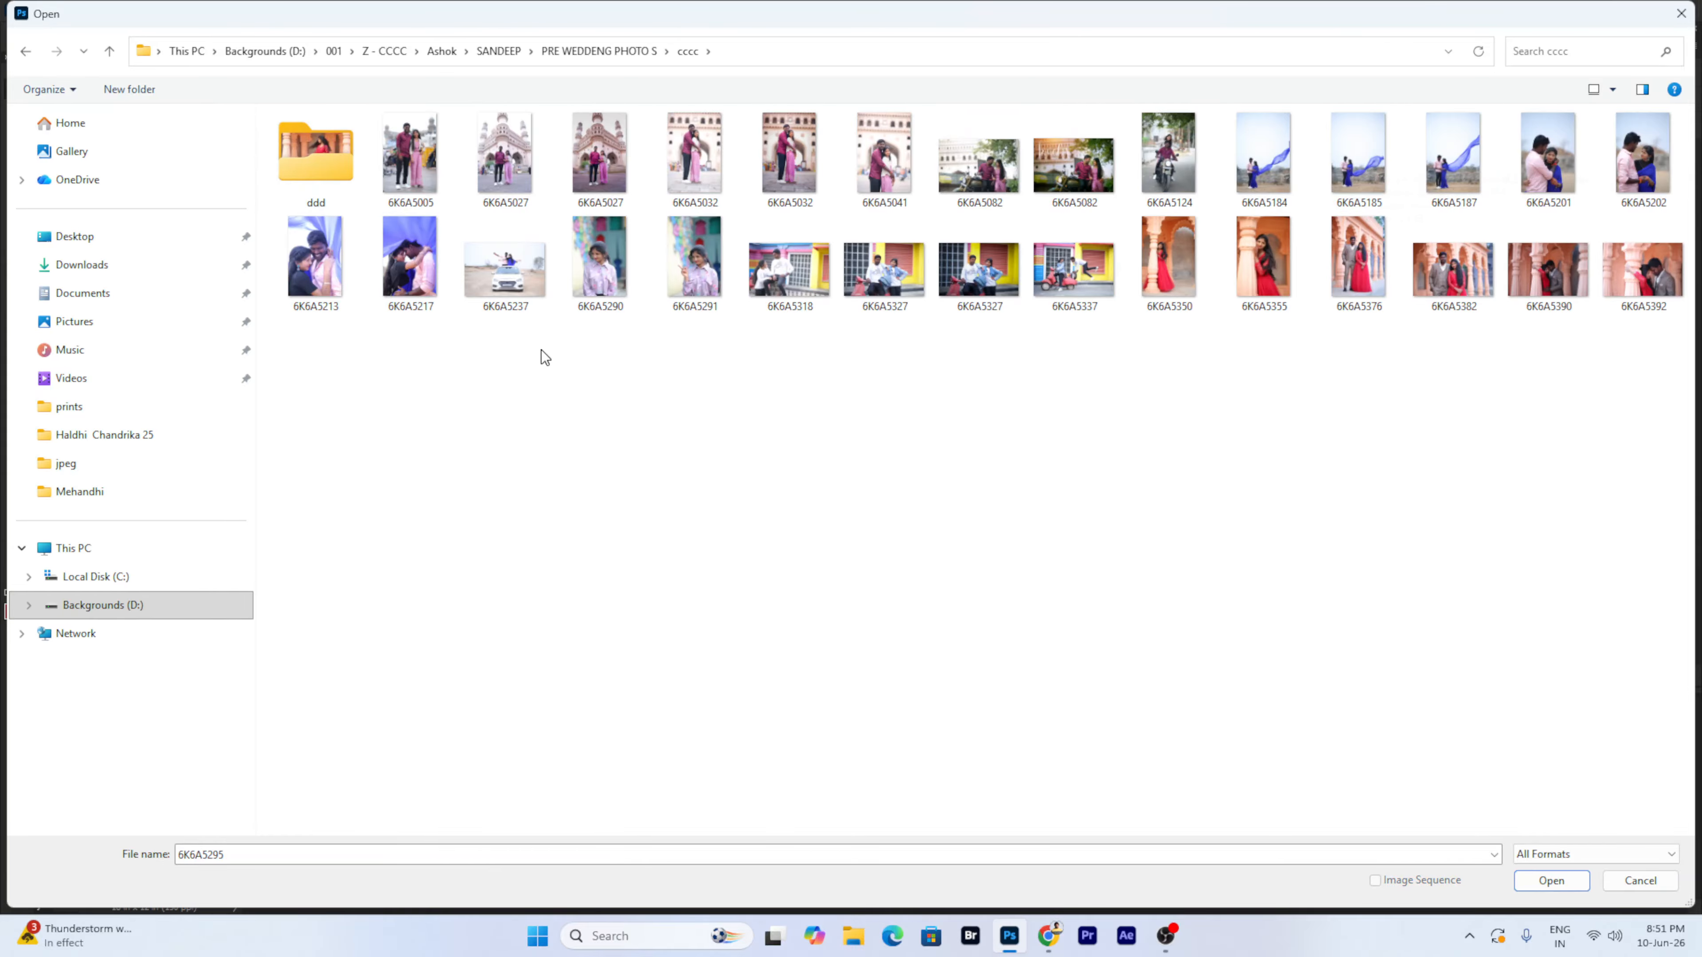
{"action": "double_click", "coordinate": [1267, 172]}
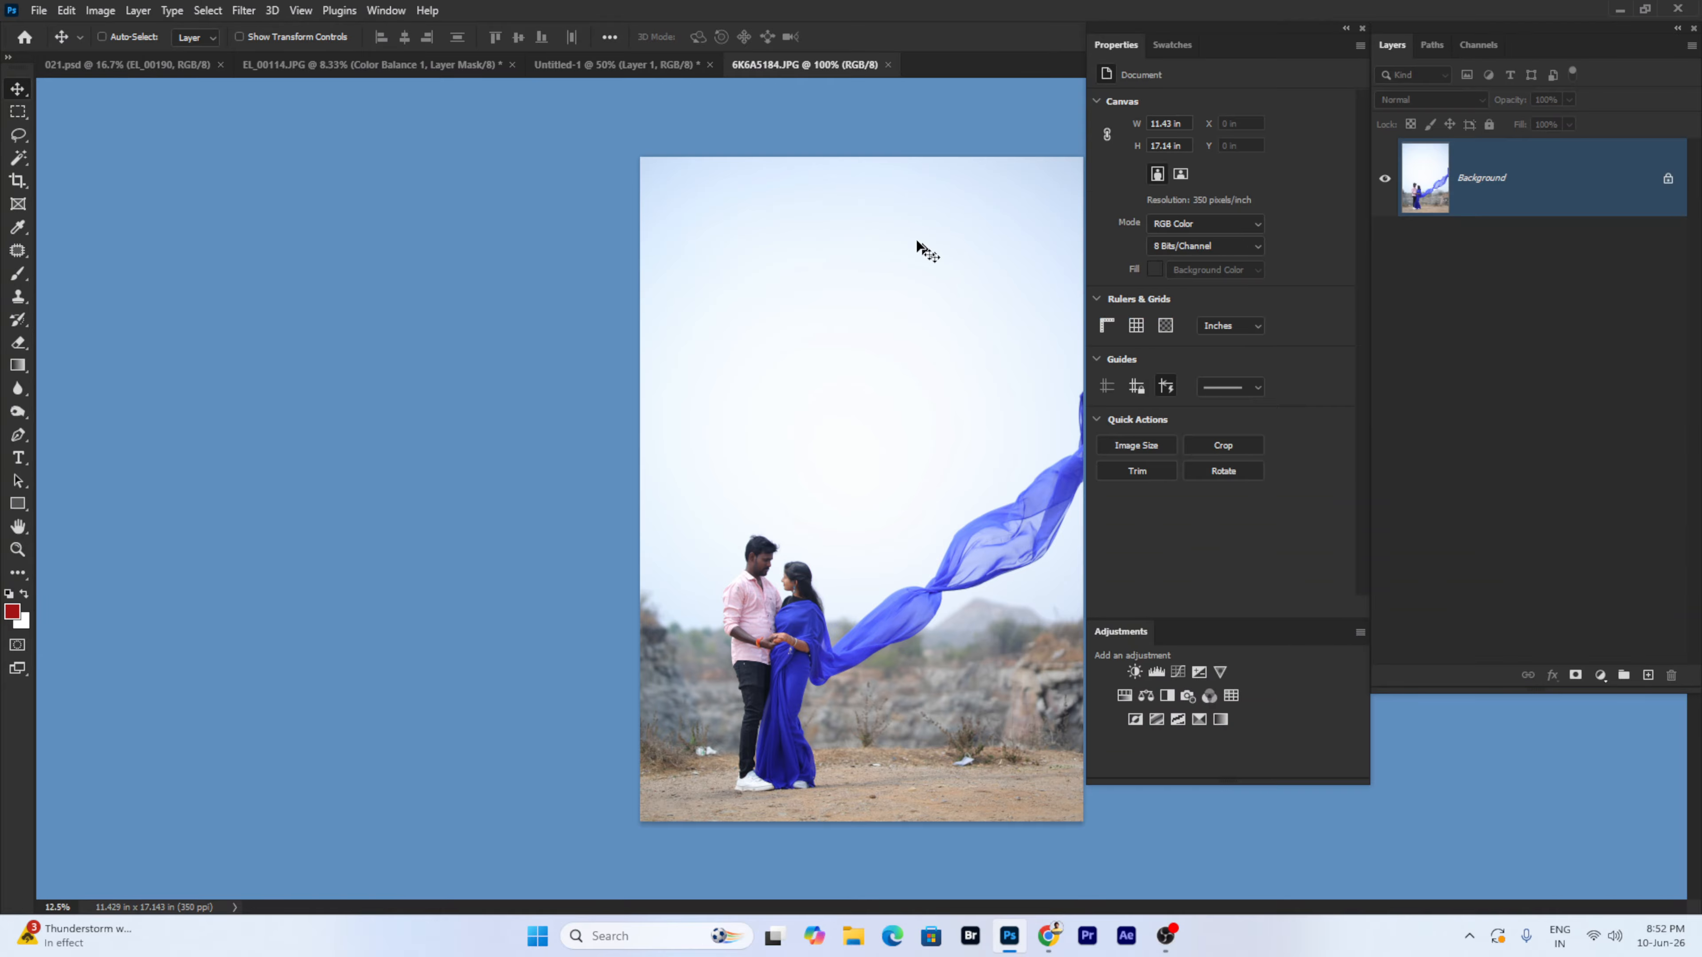
- Select All on the couple photo, then switch to the 021.psd album document
{"action": "scroll", "coordinate": [843, 357], "scroll_direction": "up", "scroll_amount": 1}
{"action": "left_click_drag", "start_coordinate": [877, 410], "coordinate": [493, 362]}
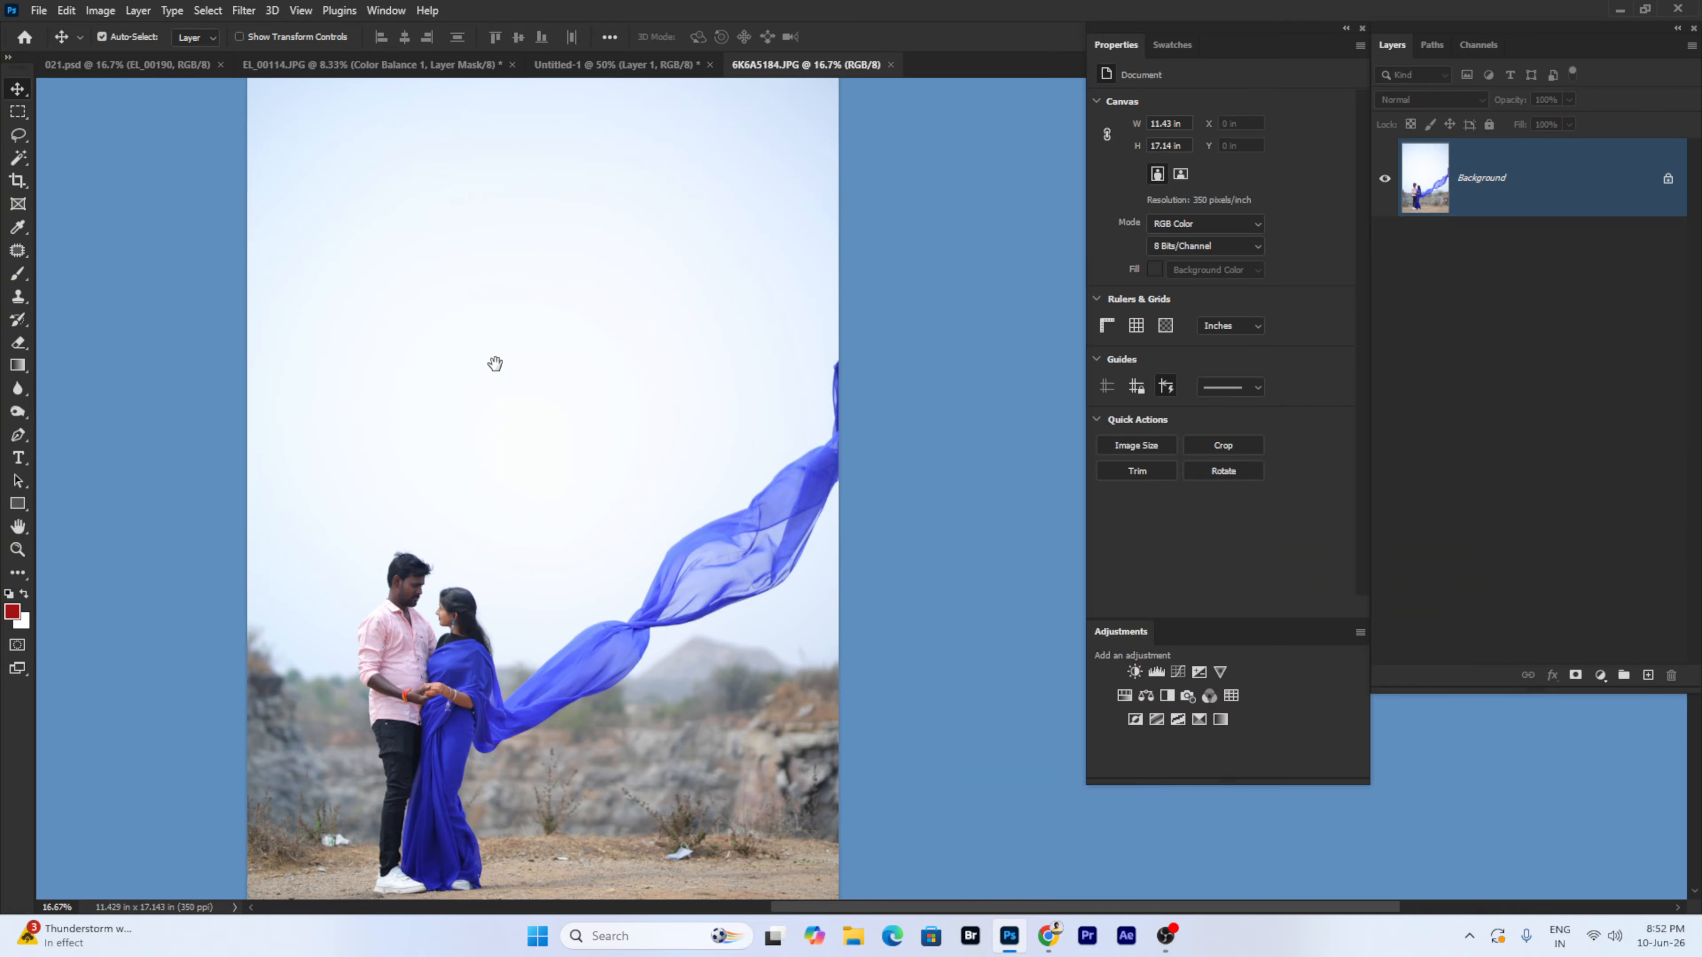
{"action": "left_click", "coordinate": [242, 11]}
{"action": "mouse_move", "coordinate": [225, 13]}
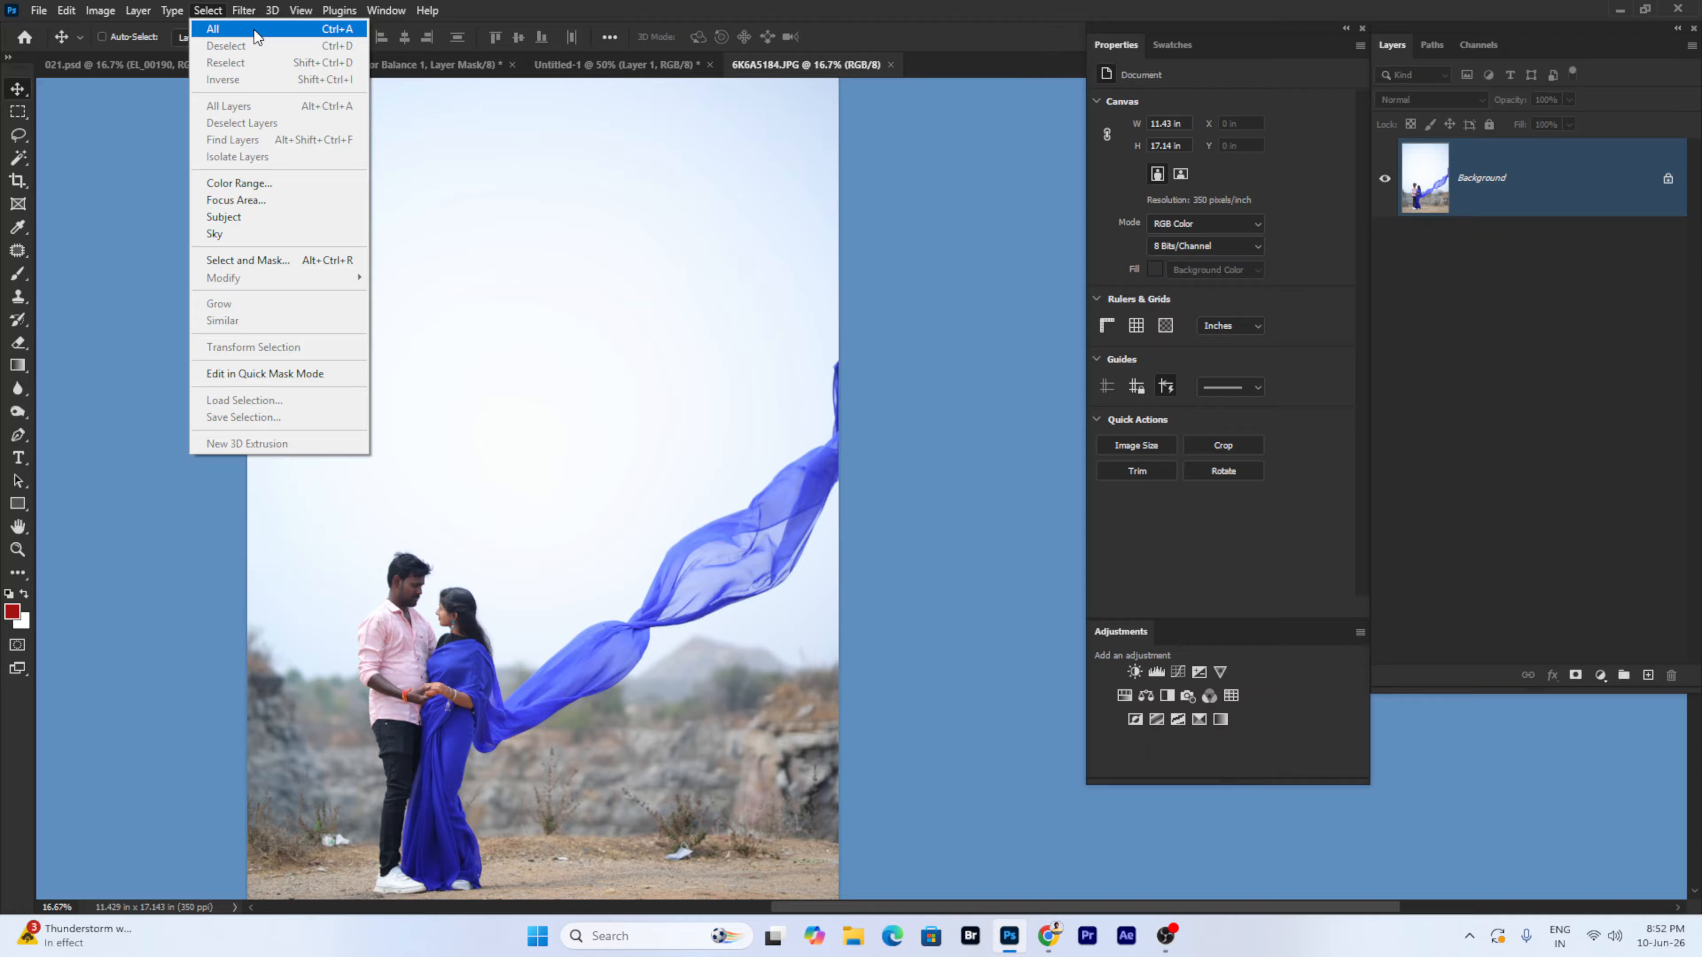
{"action": "left_click", "coordinate": [257, 30]}
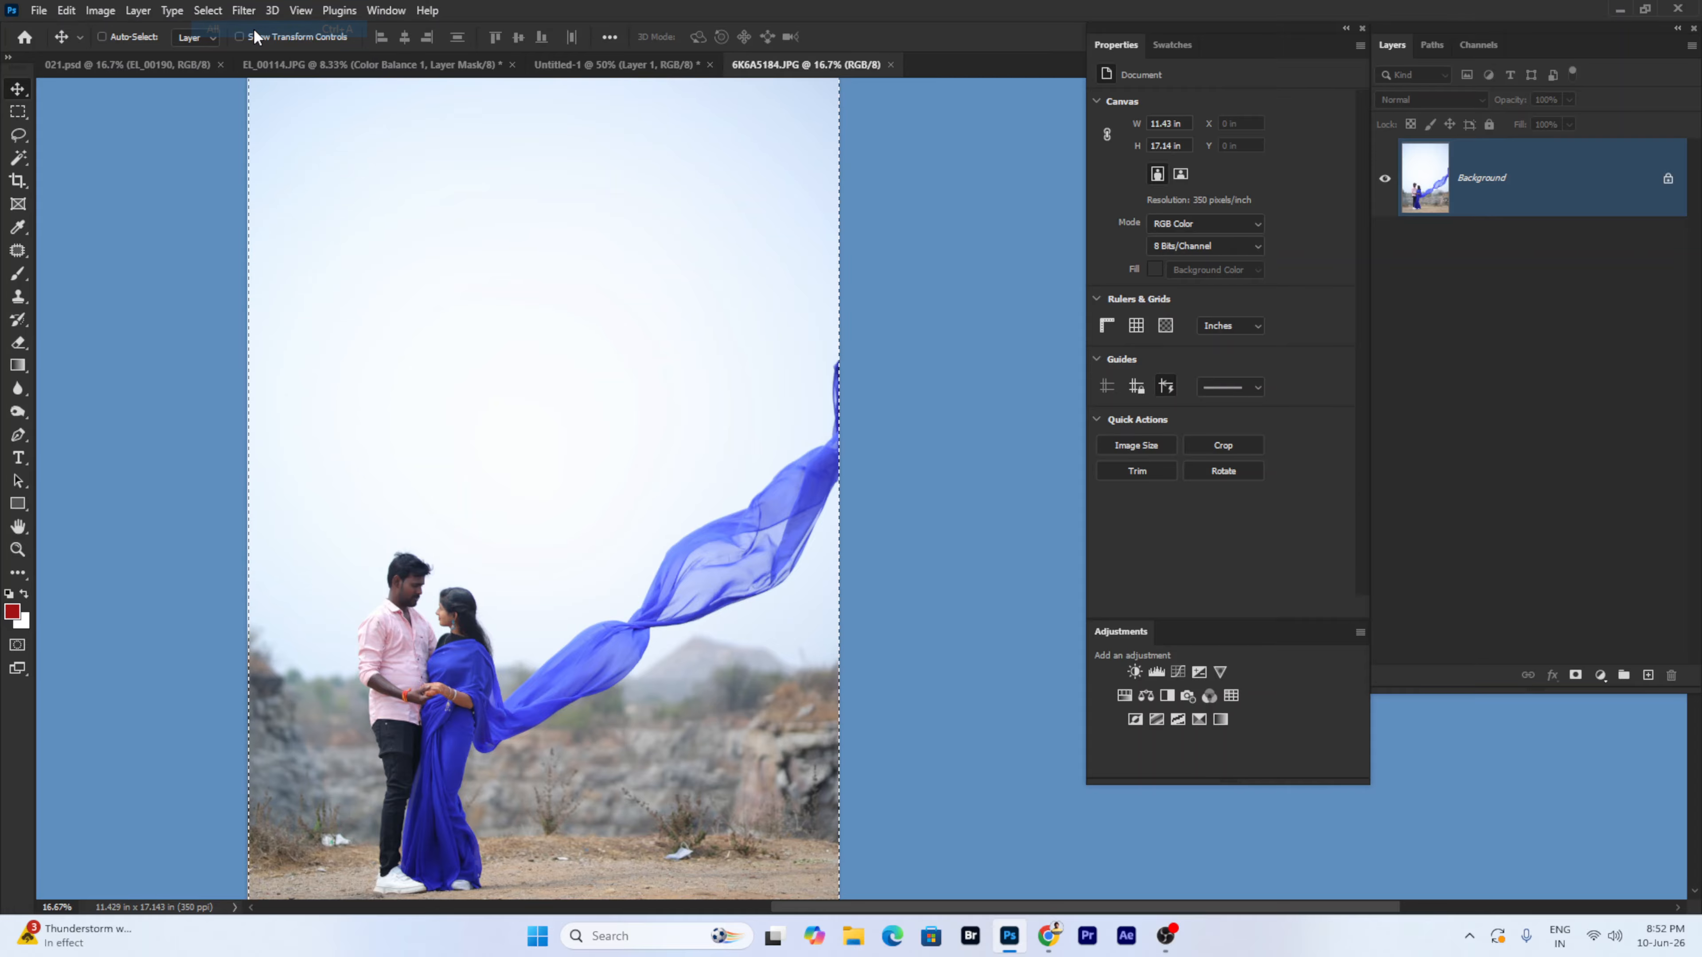
{"action": "left_click", "coordinate": [208, 11]}
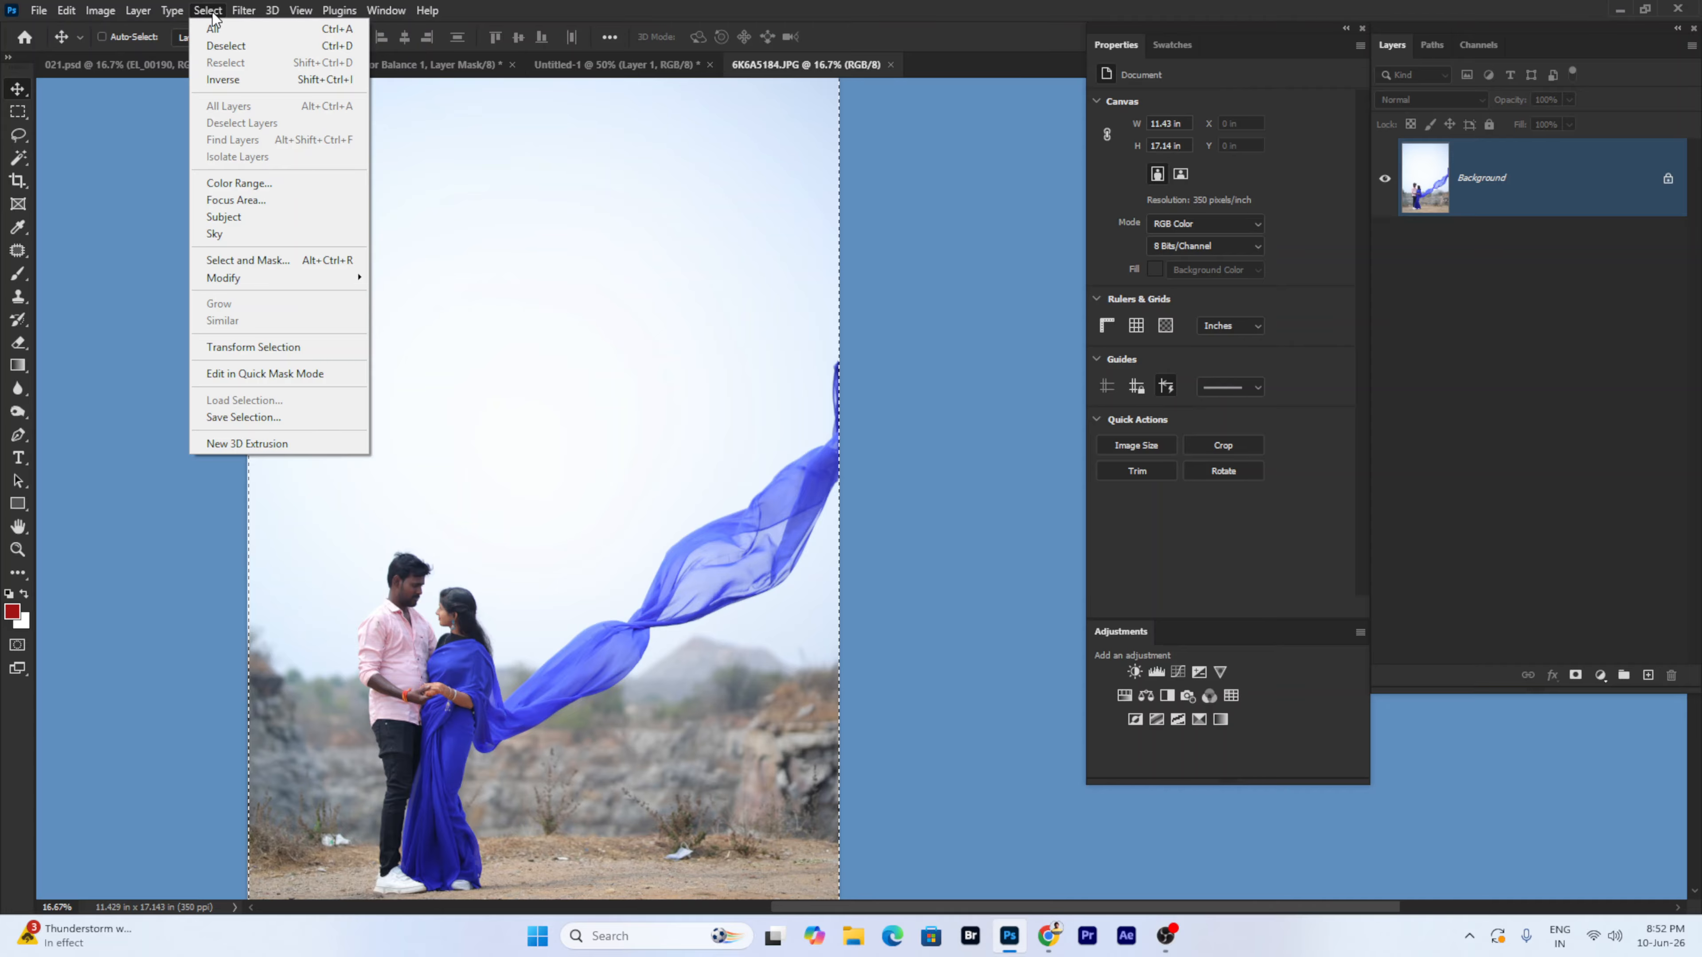
{"action": "left_click", "coordinate": [138, 64]}
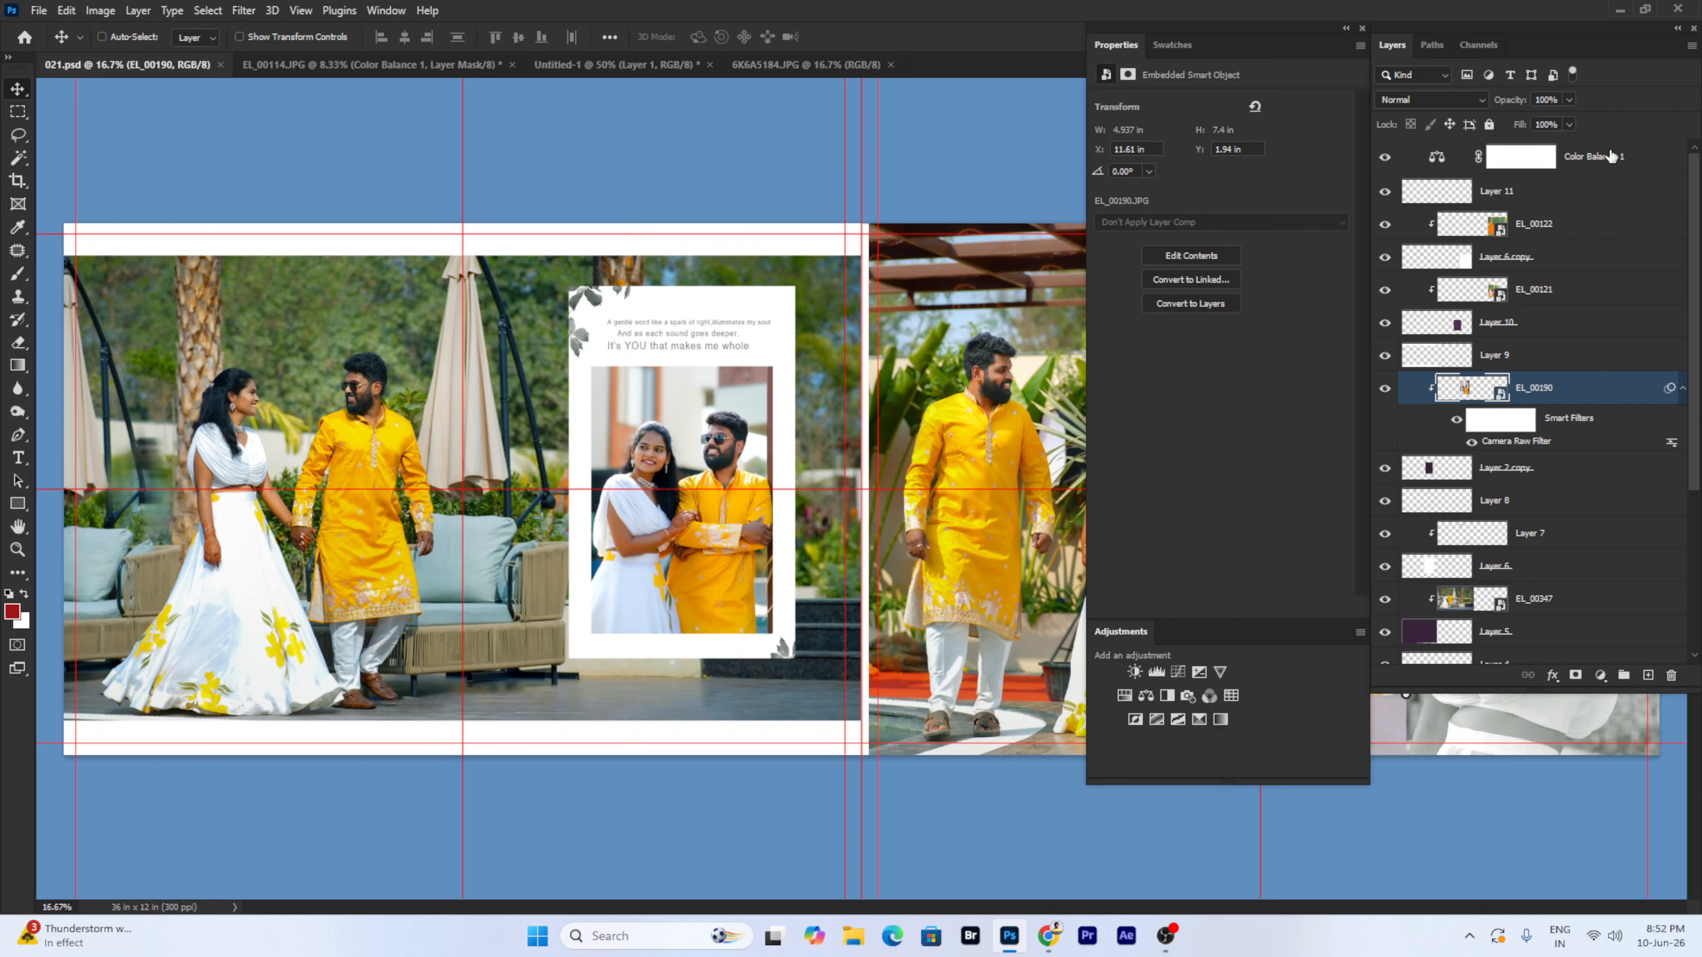
- Select all layers in 021.psd, then deselect all layers
{"action": "scroll", "coordinate": [1616, 260], "scroll_direction": "down", "scroll_amount": 3}
{"action": "scroll", "coordinate": [1617, 260], "scroll_direction": "up", "scroll_amount": 3}
{"action": "left_click", "coordinate": [217, 11]}
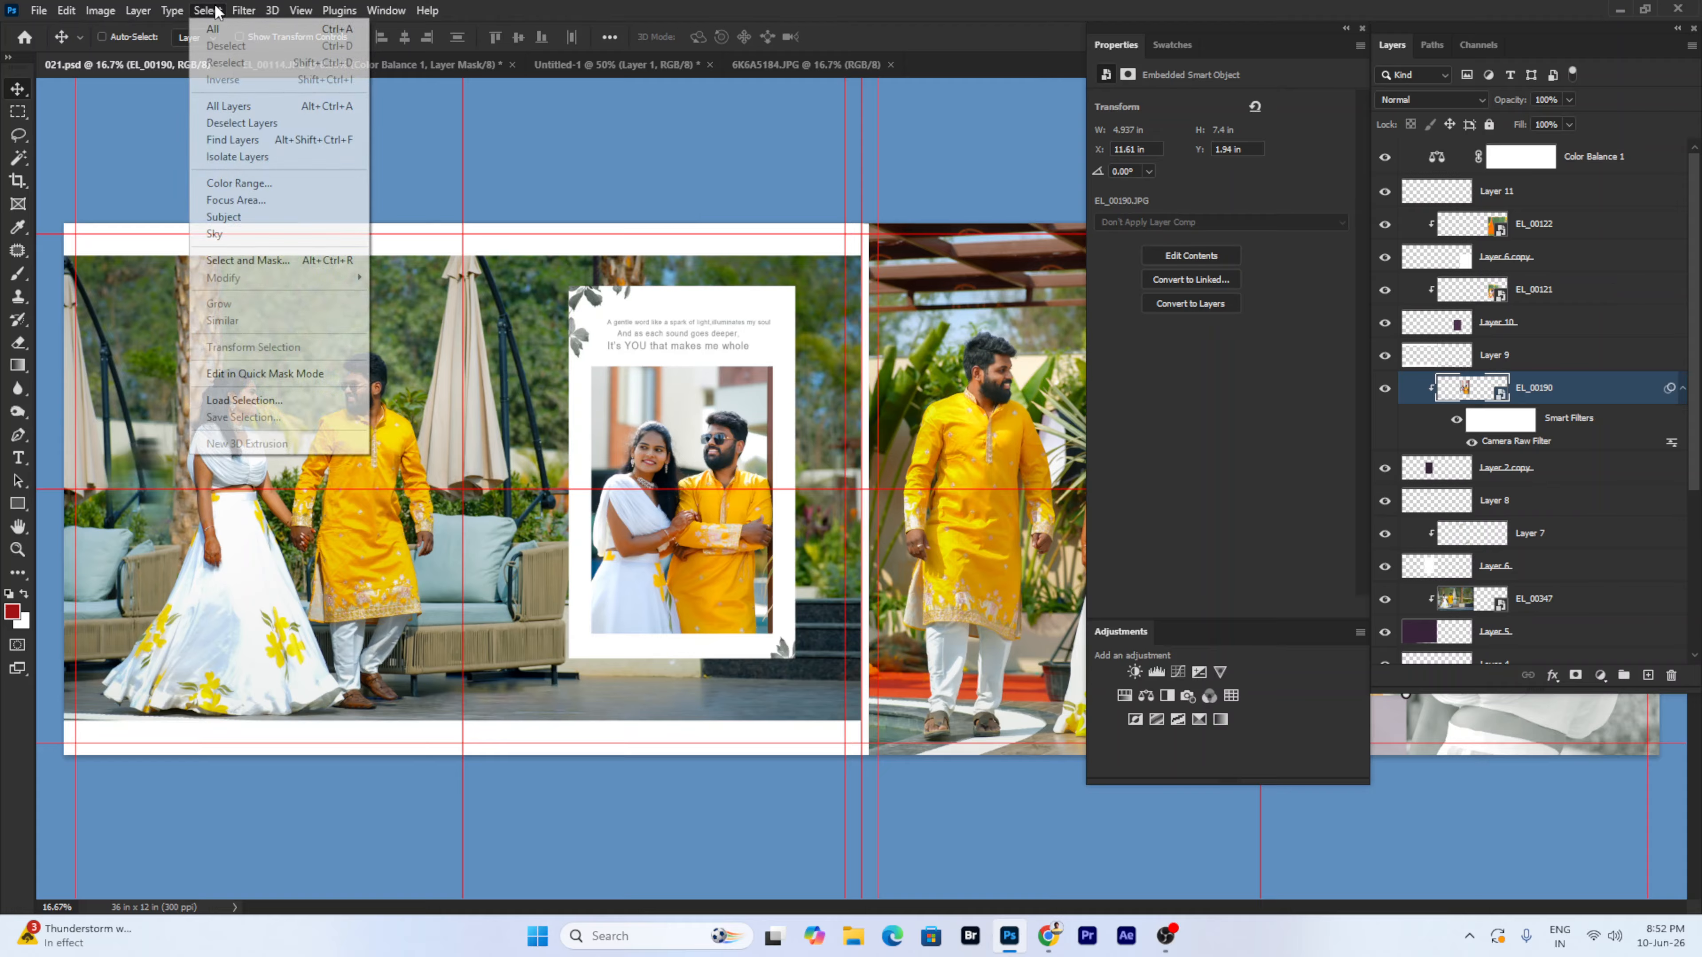
{"action": "left_click", "coordinate": [243, 106]}
{"action": "scroll", "coordinate": [1614, 341], "scroll_direction": "down", "scroll_amount": 4}
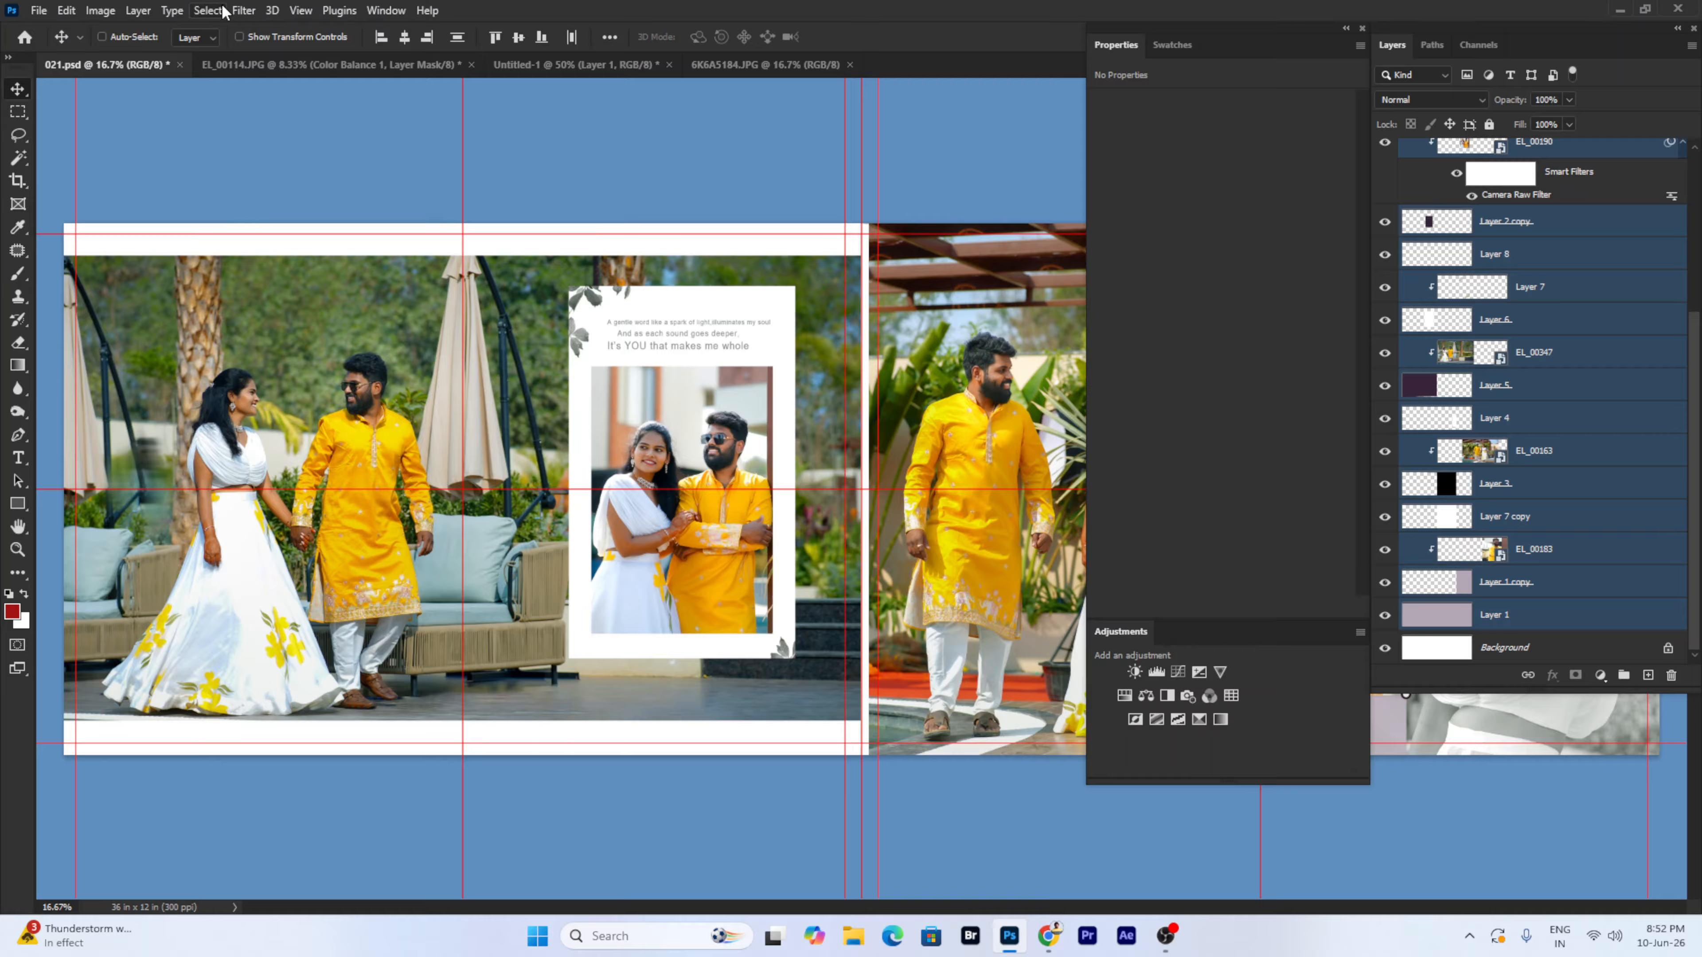
{"action": "left_click", "coordinate": [209, 10]}
{"action": "left_click", "coordinate": [241, 123]}
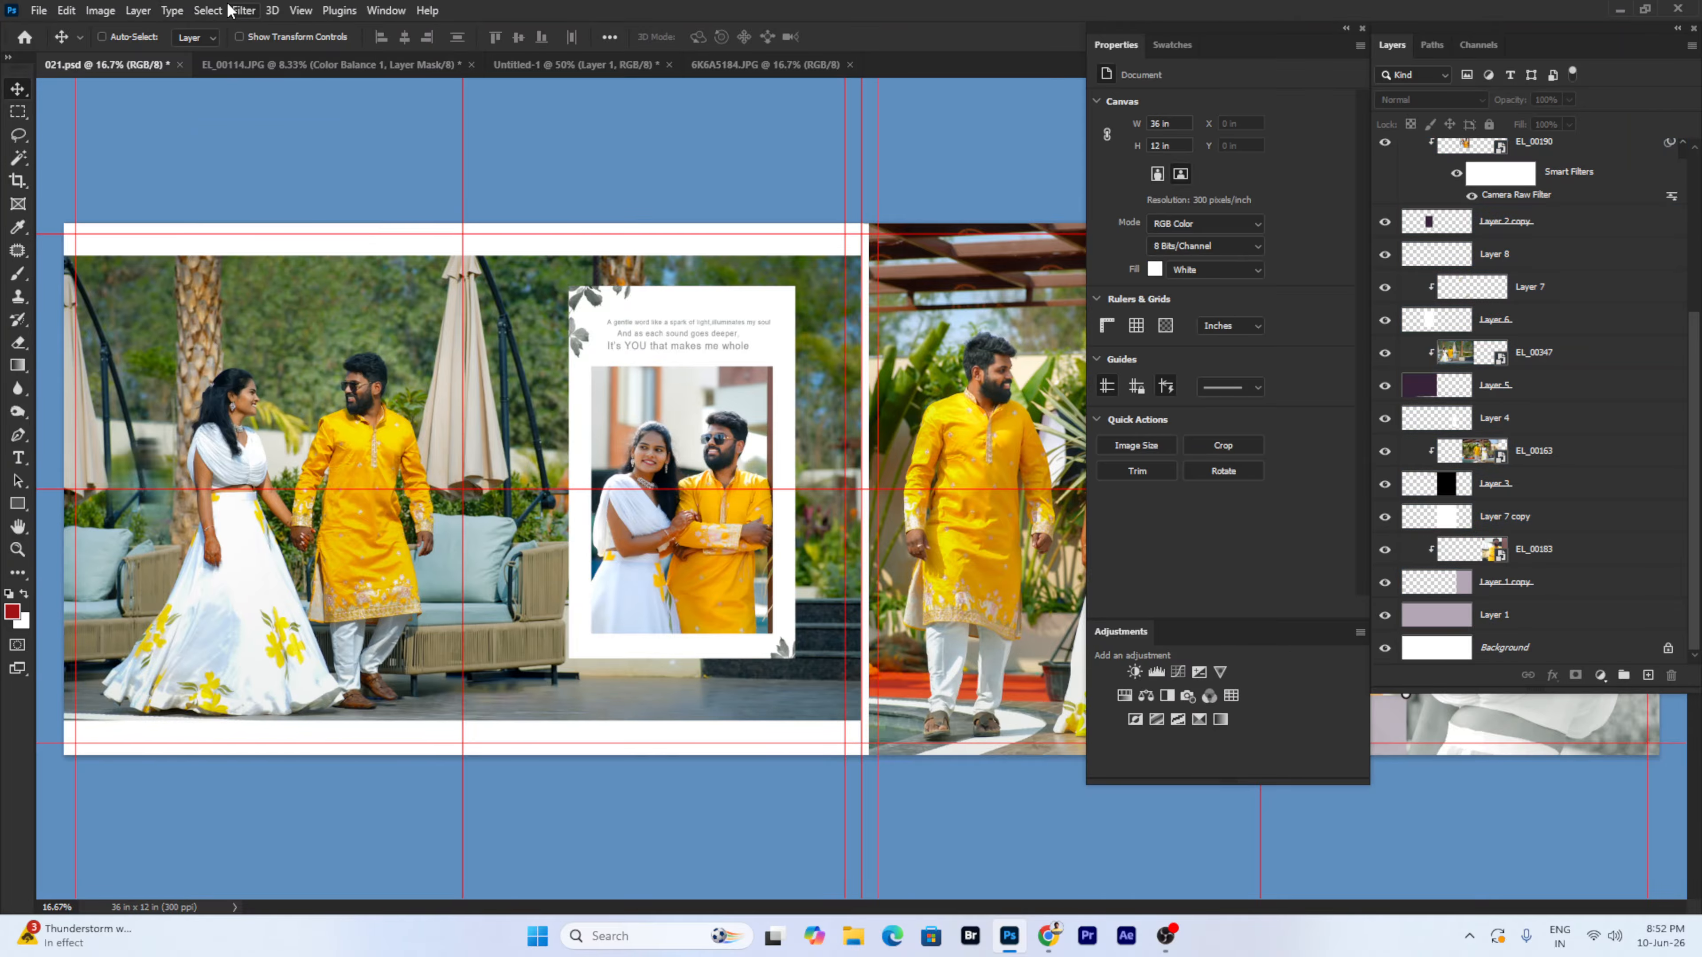
- Return to the 6K6A5184.JPG couple photo document
{"action": "left_click", "coordinate": [216, 10]}
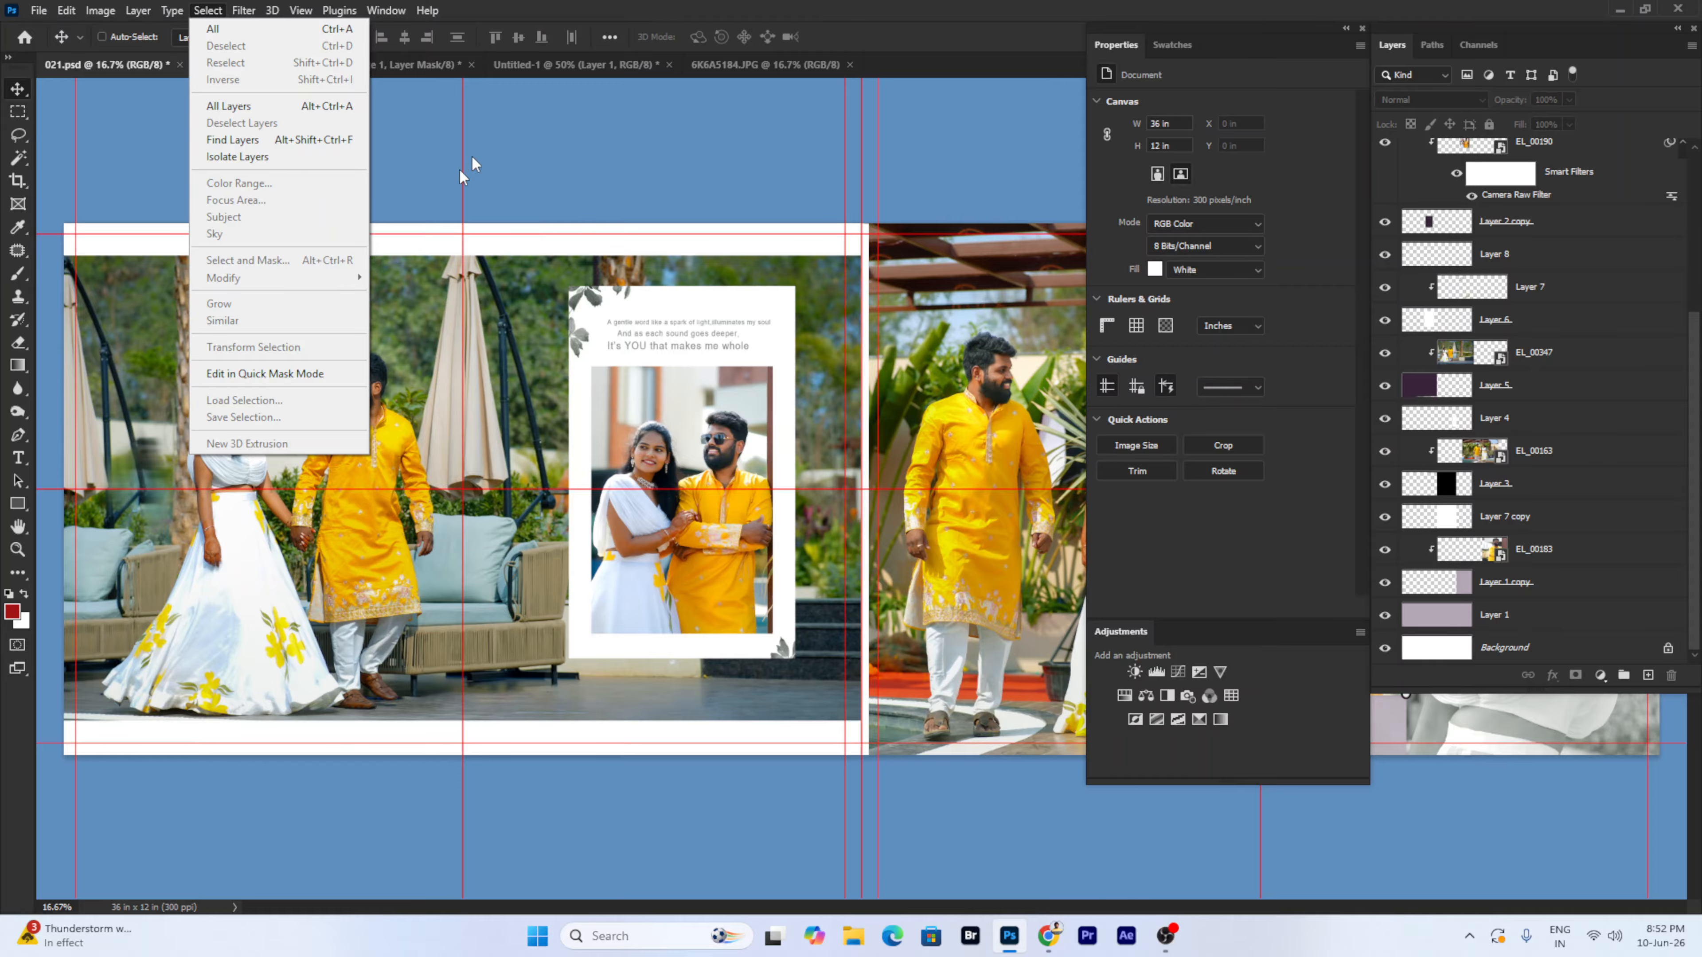
{"action": "left_click", "coordinate": [528, 83]}
{"action": "left_click", "coordinate": [575, 64]}
{"action": "left_click", "coordinate": [744, 56]}
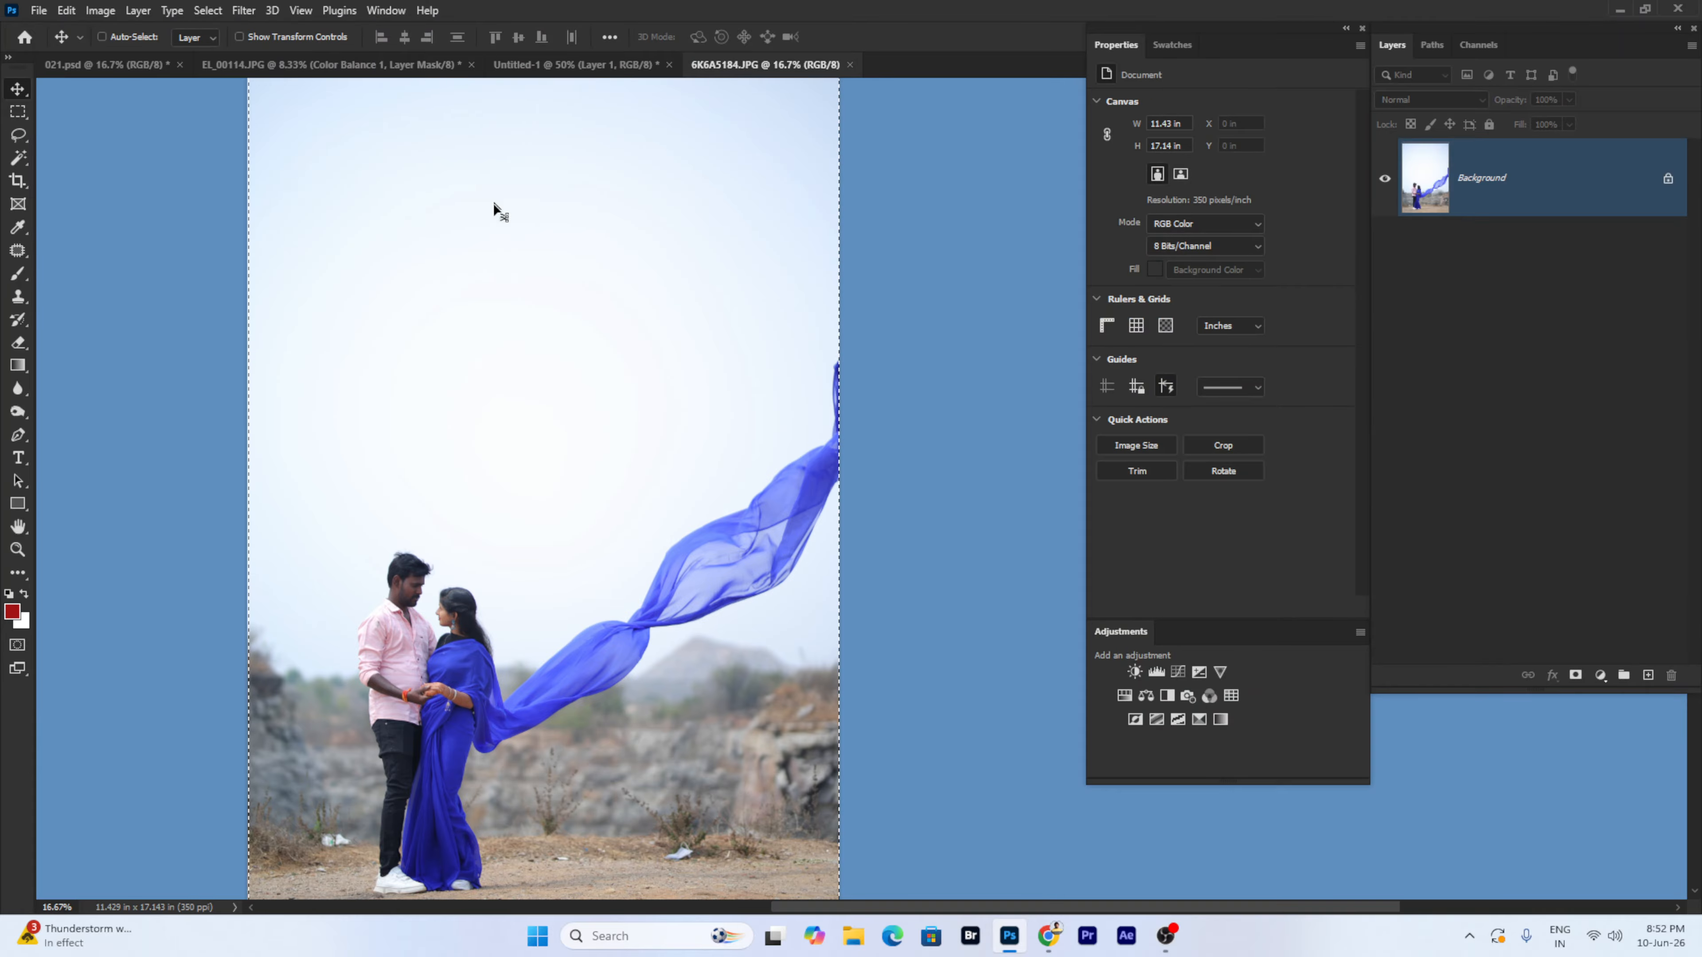
- Clear the selection, select the couple and saree as Subject, and zoom in on their faces
{"action": "key", "text": "ctrl+d"}
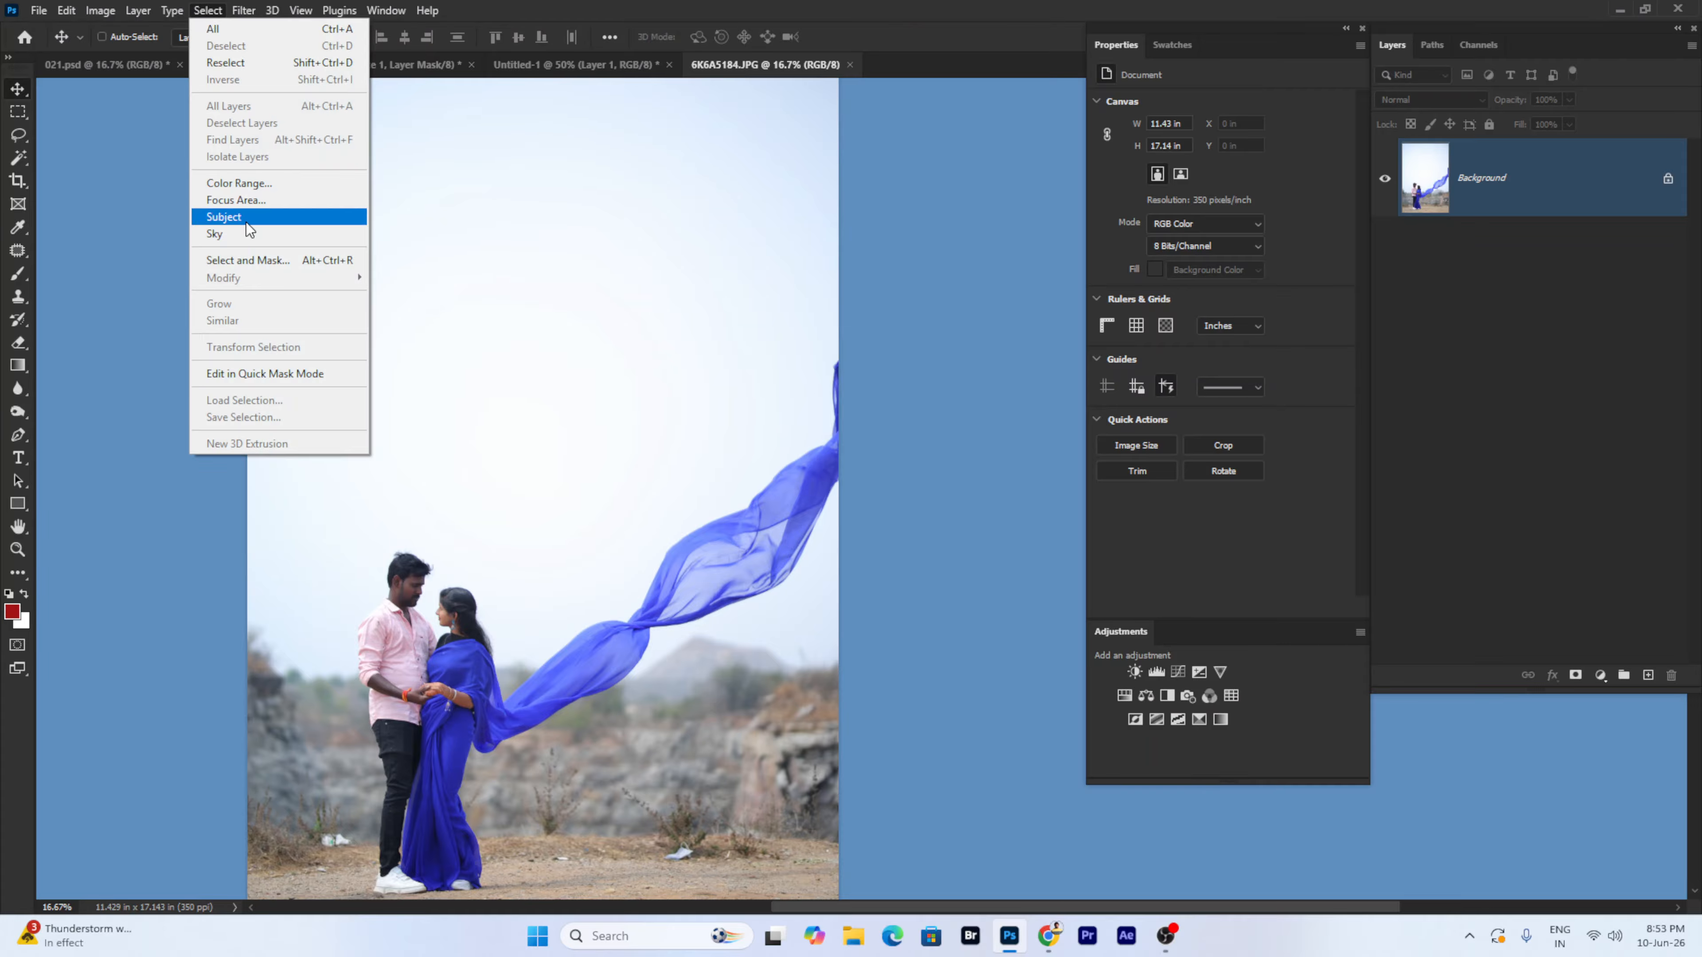
{"action": "left_click", "coordinate": [246, 222]}
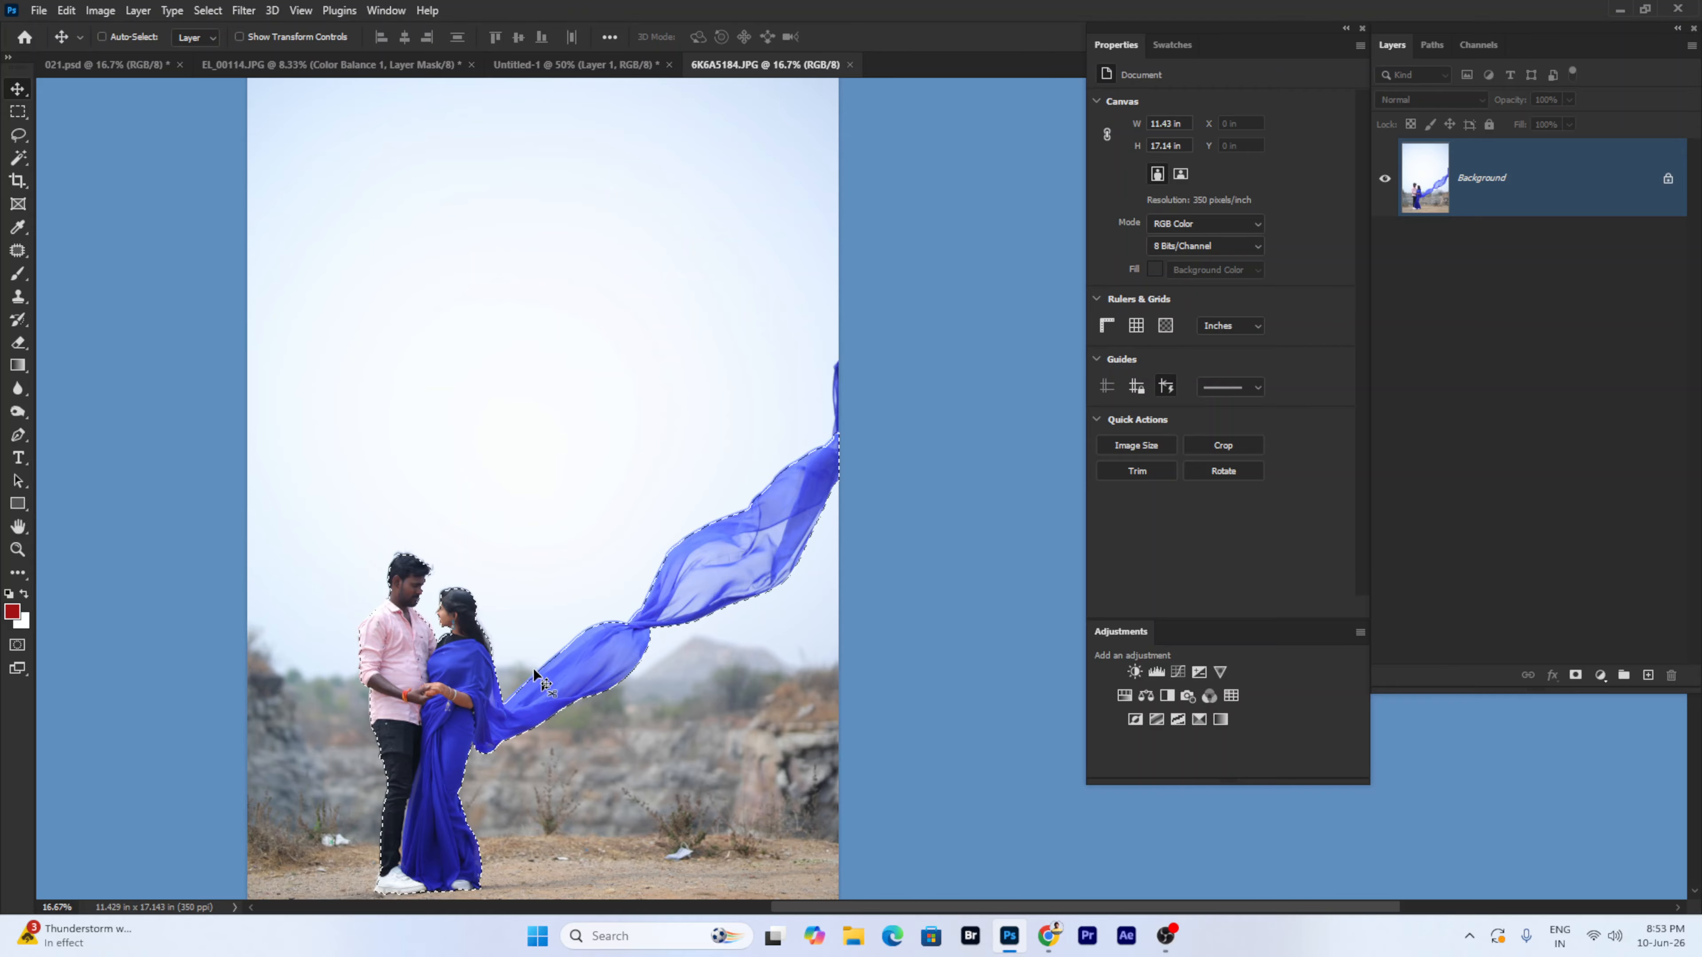
{"action": "key", "text": "ctrl+space"}
{"action": "left_click", "coordinate": [436, 615]}
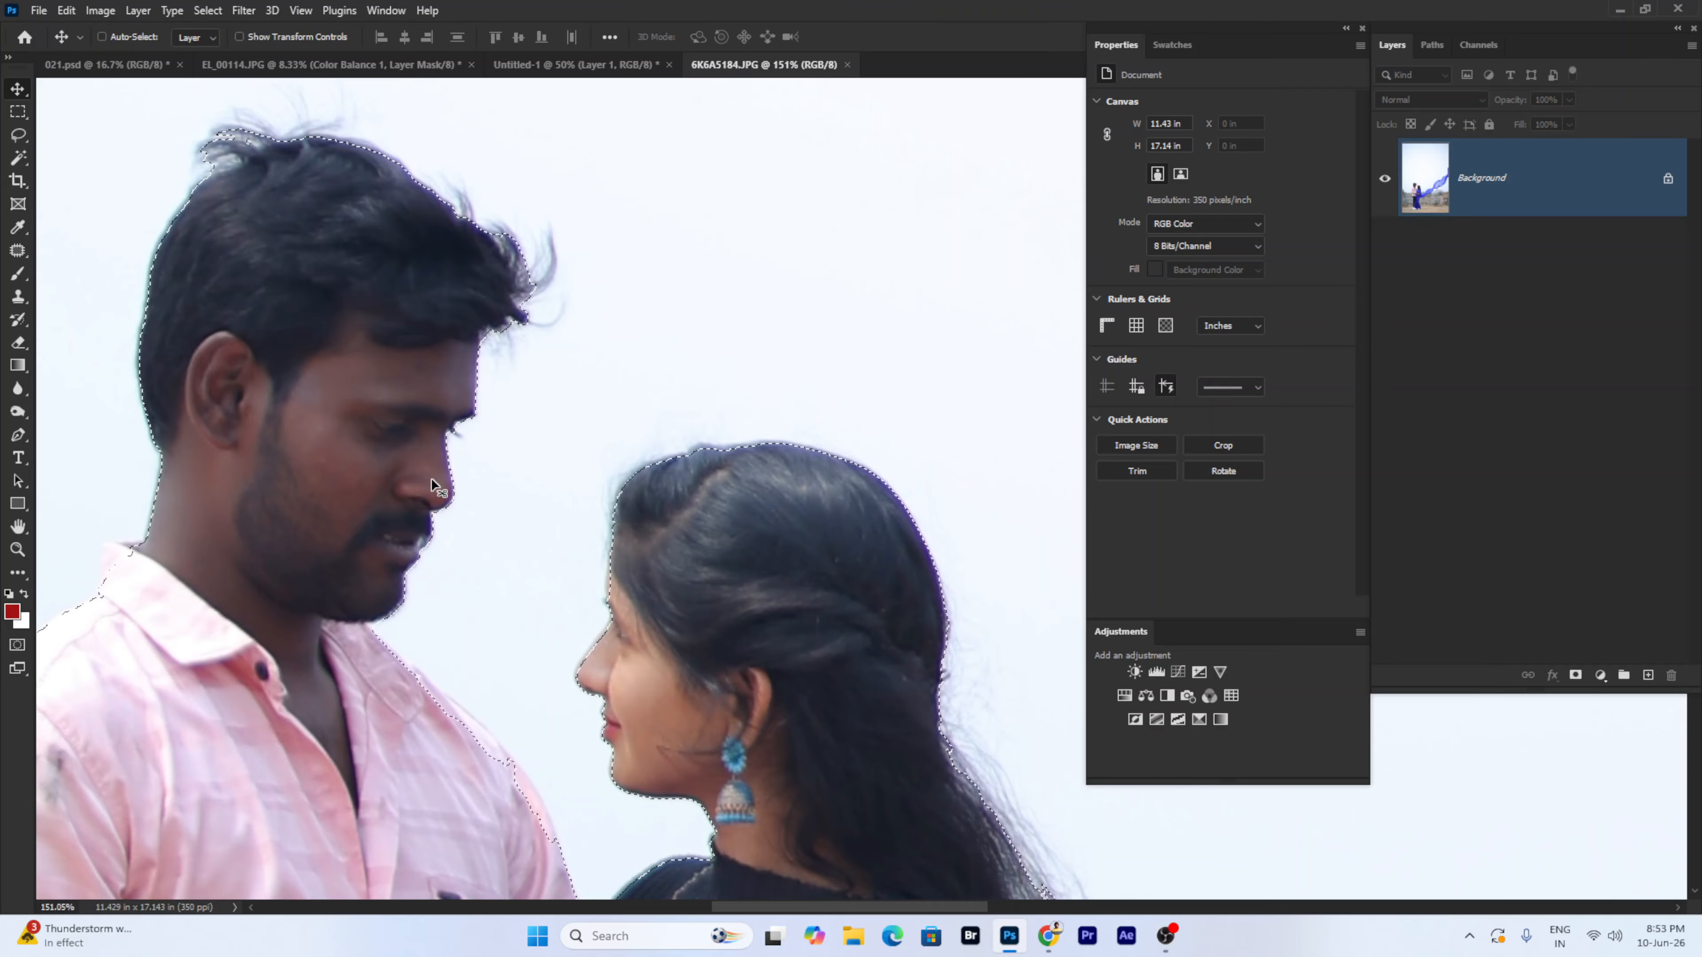
- Zoom out to fit the whole photo and switch to full-screen mode
{"action": "key", "text": "ctrl+d"}
{"action": "key", "text": "ctrl+minus"}
{"action": "key", "text": "ctrl+minus"}
{"action": "key", "text": "ctrl+minus"}
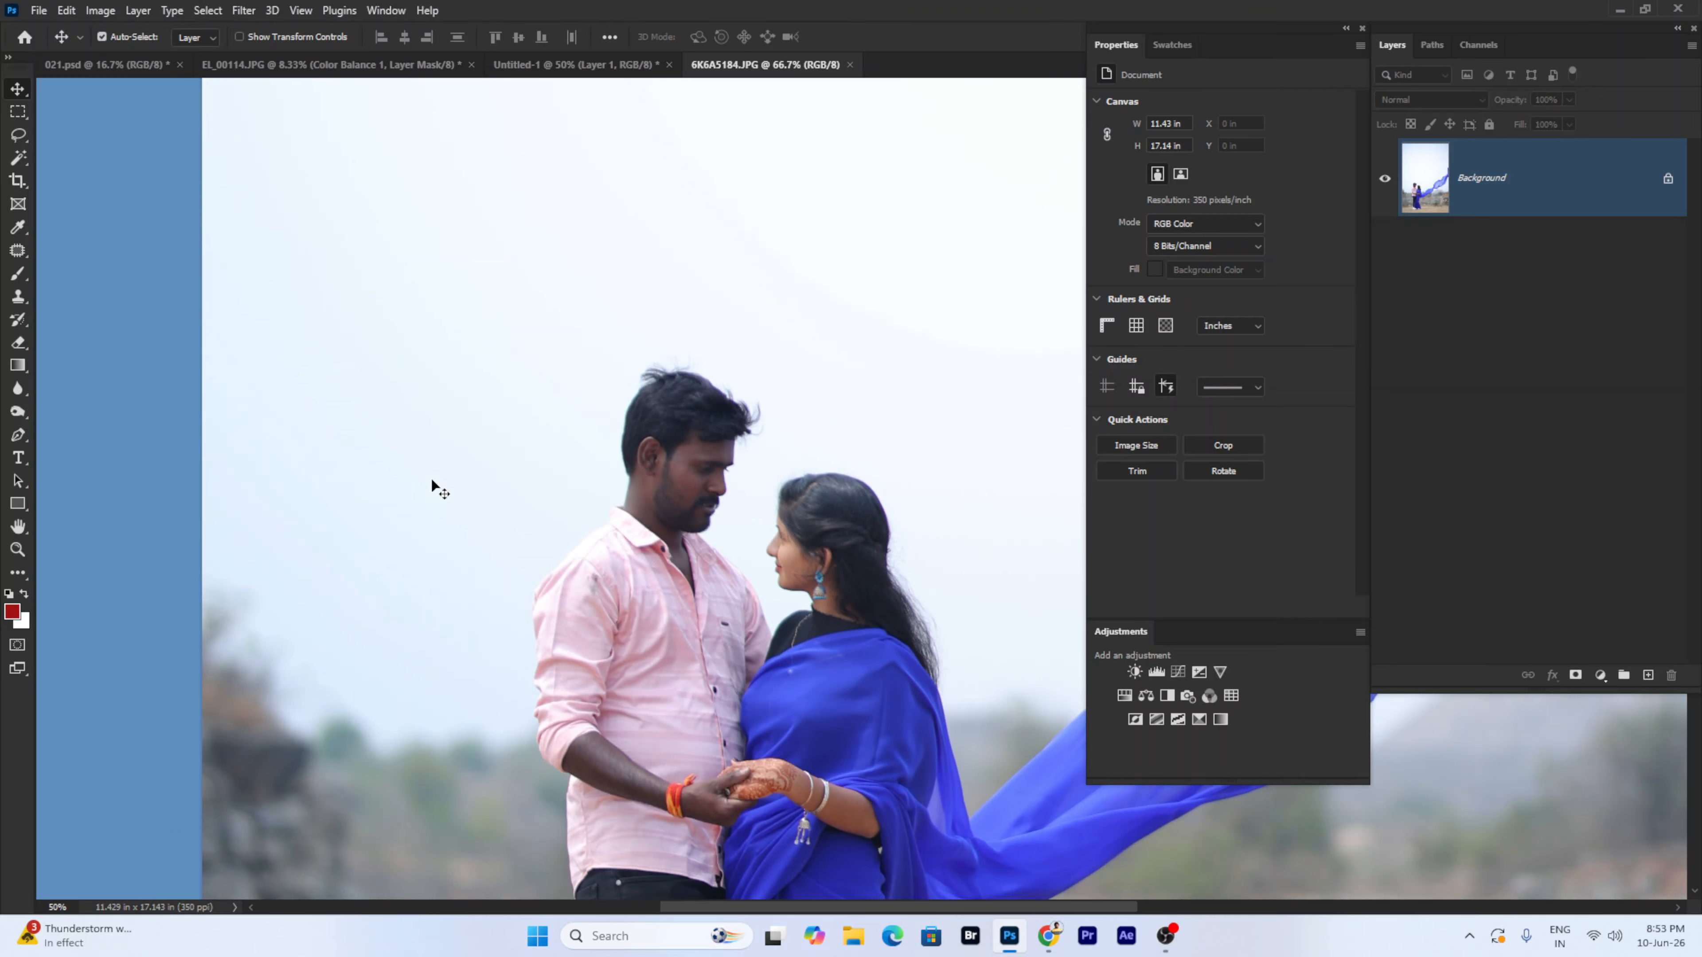
{"action": "key", "text": "ctrl+0"}
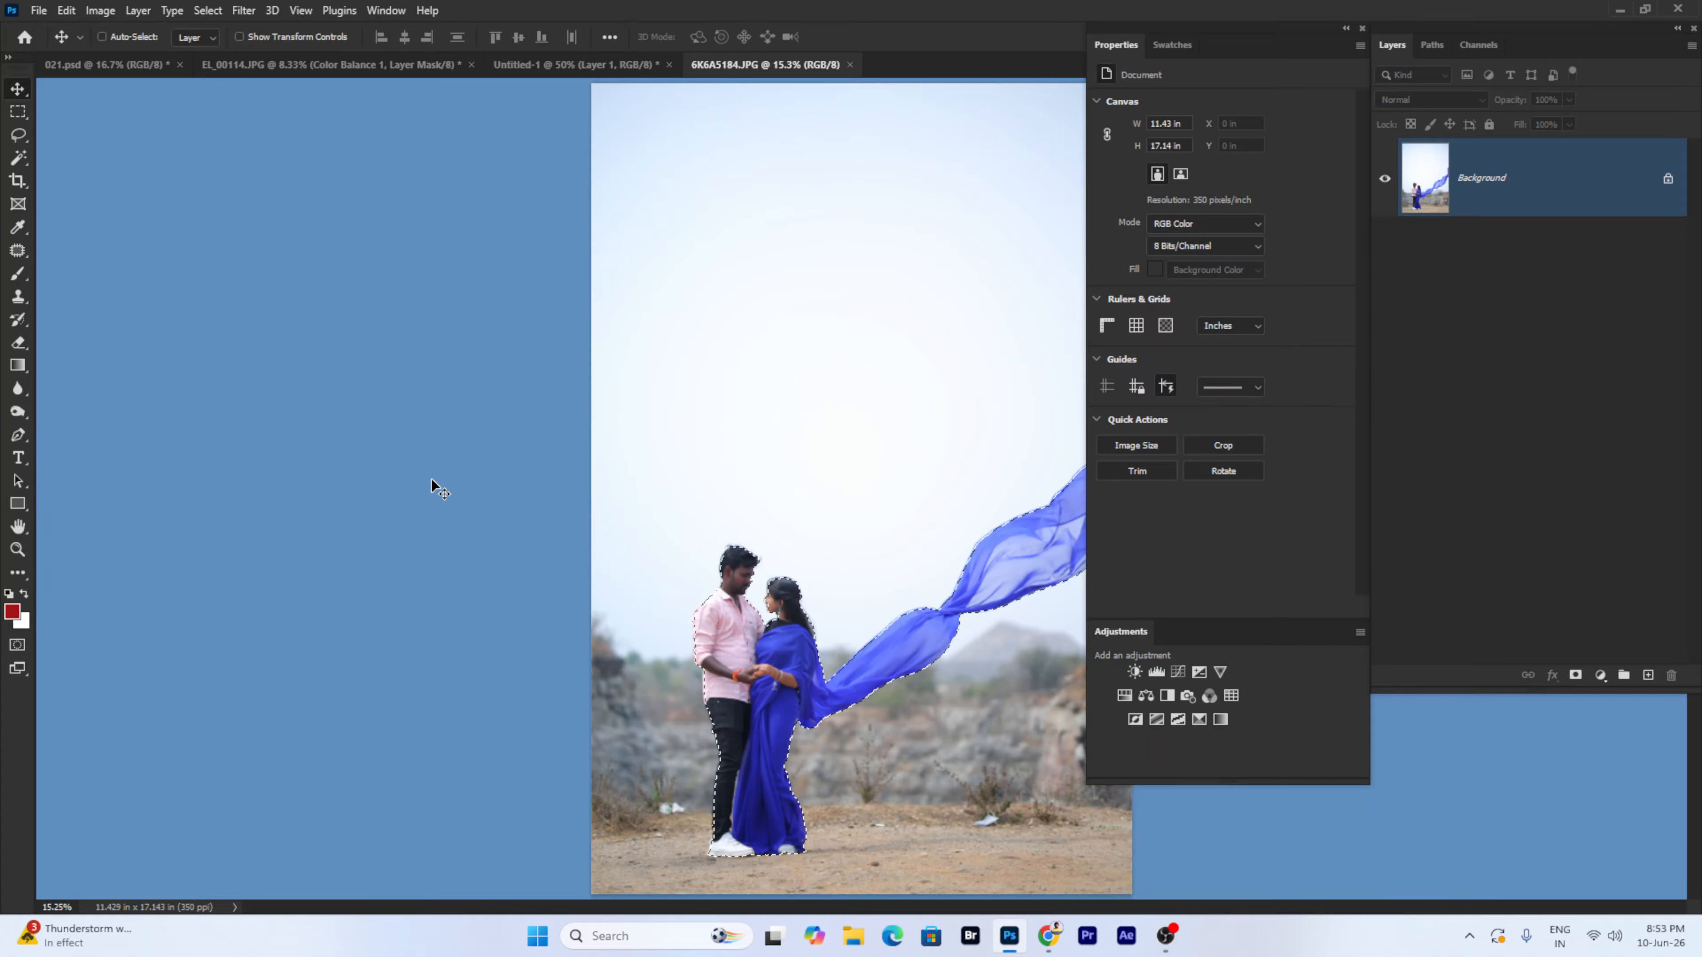
{"action": "key", "text": "f"}
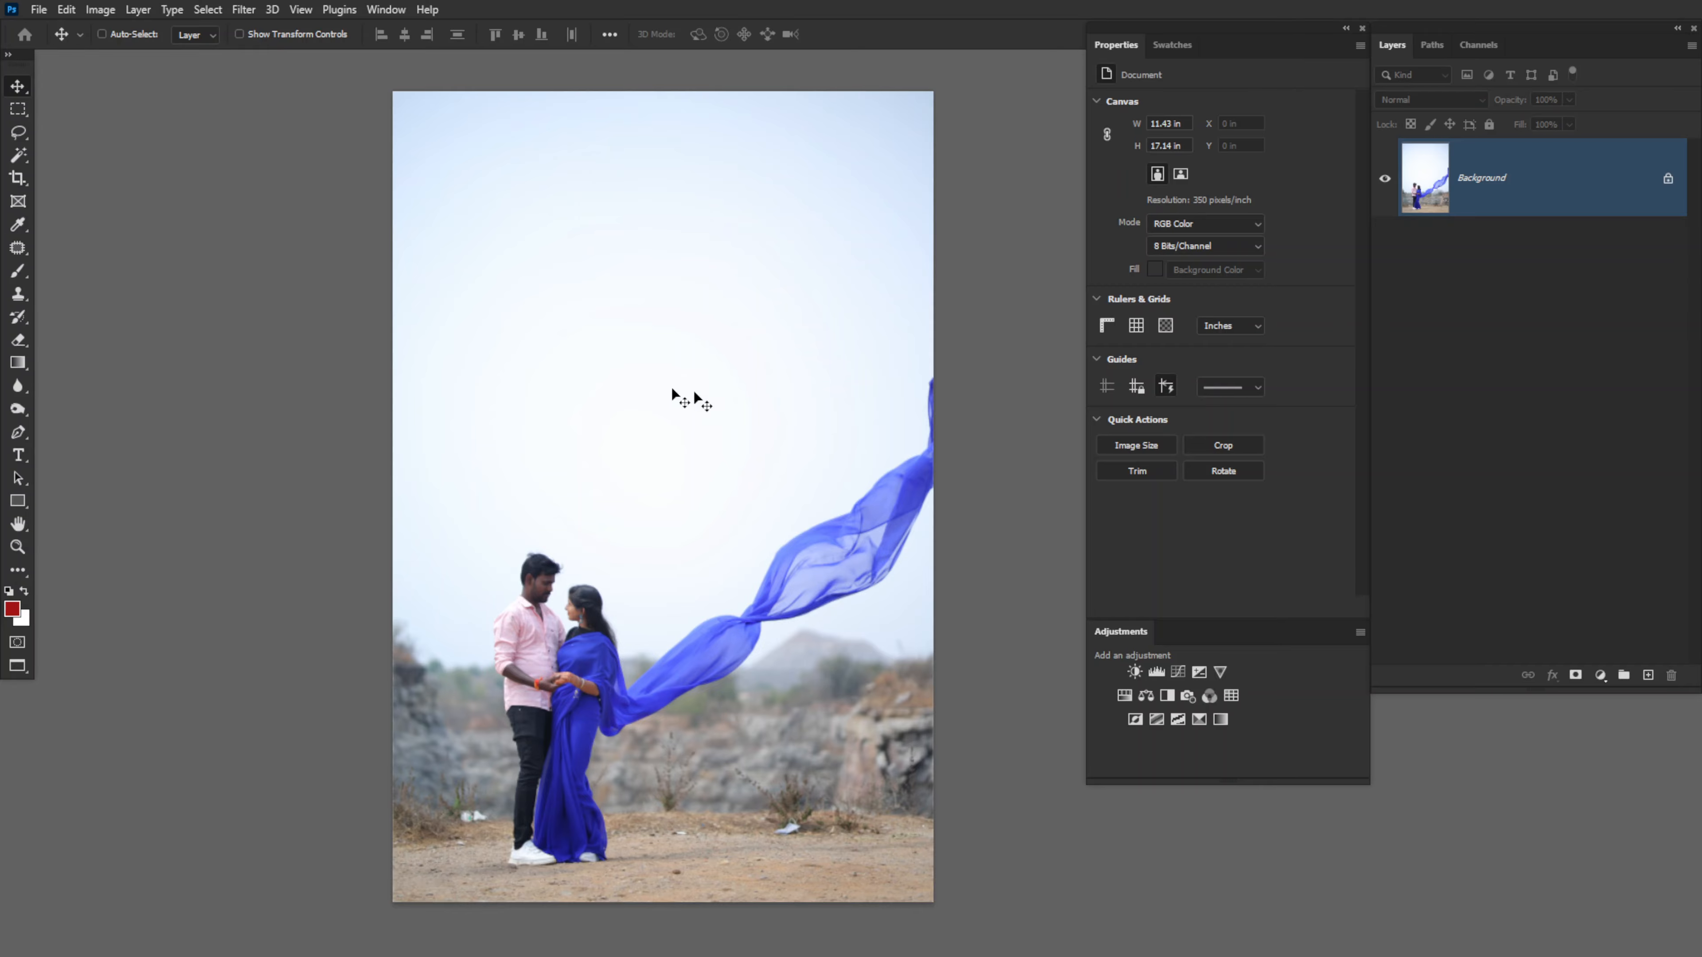
- Select the sky and darken its RGB midtones in Levels
{"action": "left_click", "coordinate": [222, 10]}
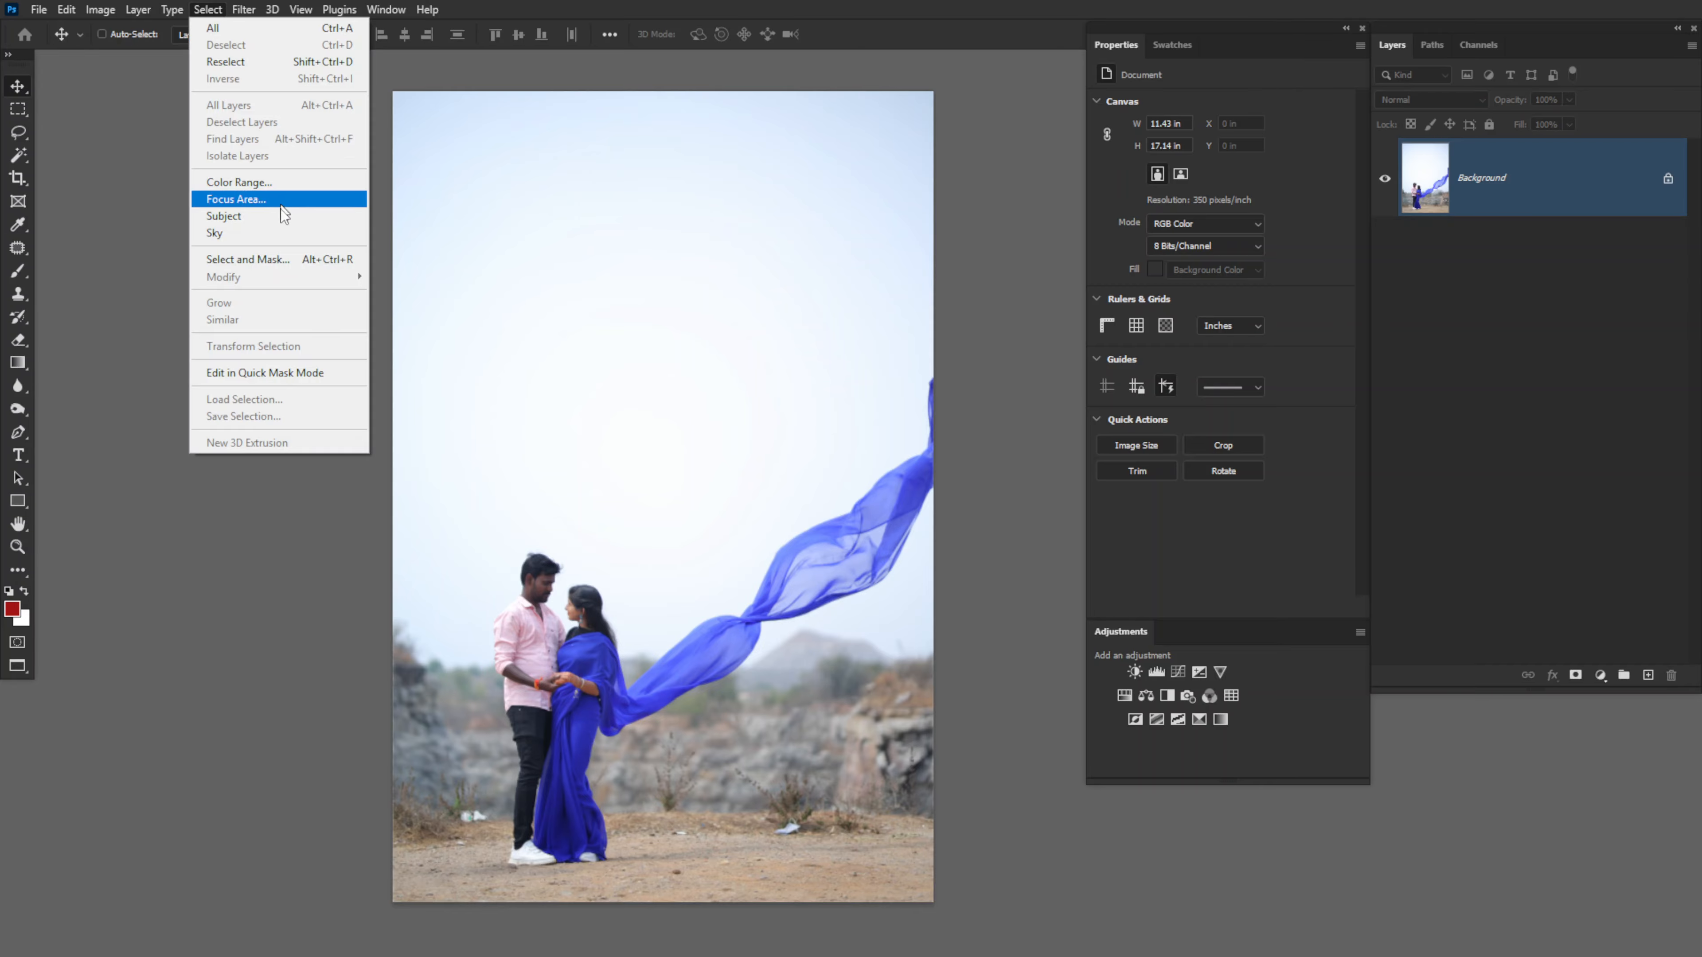
{"action": "left_click", "coordinate": [285, 238]}
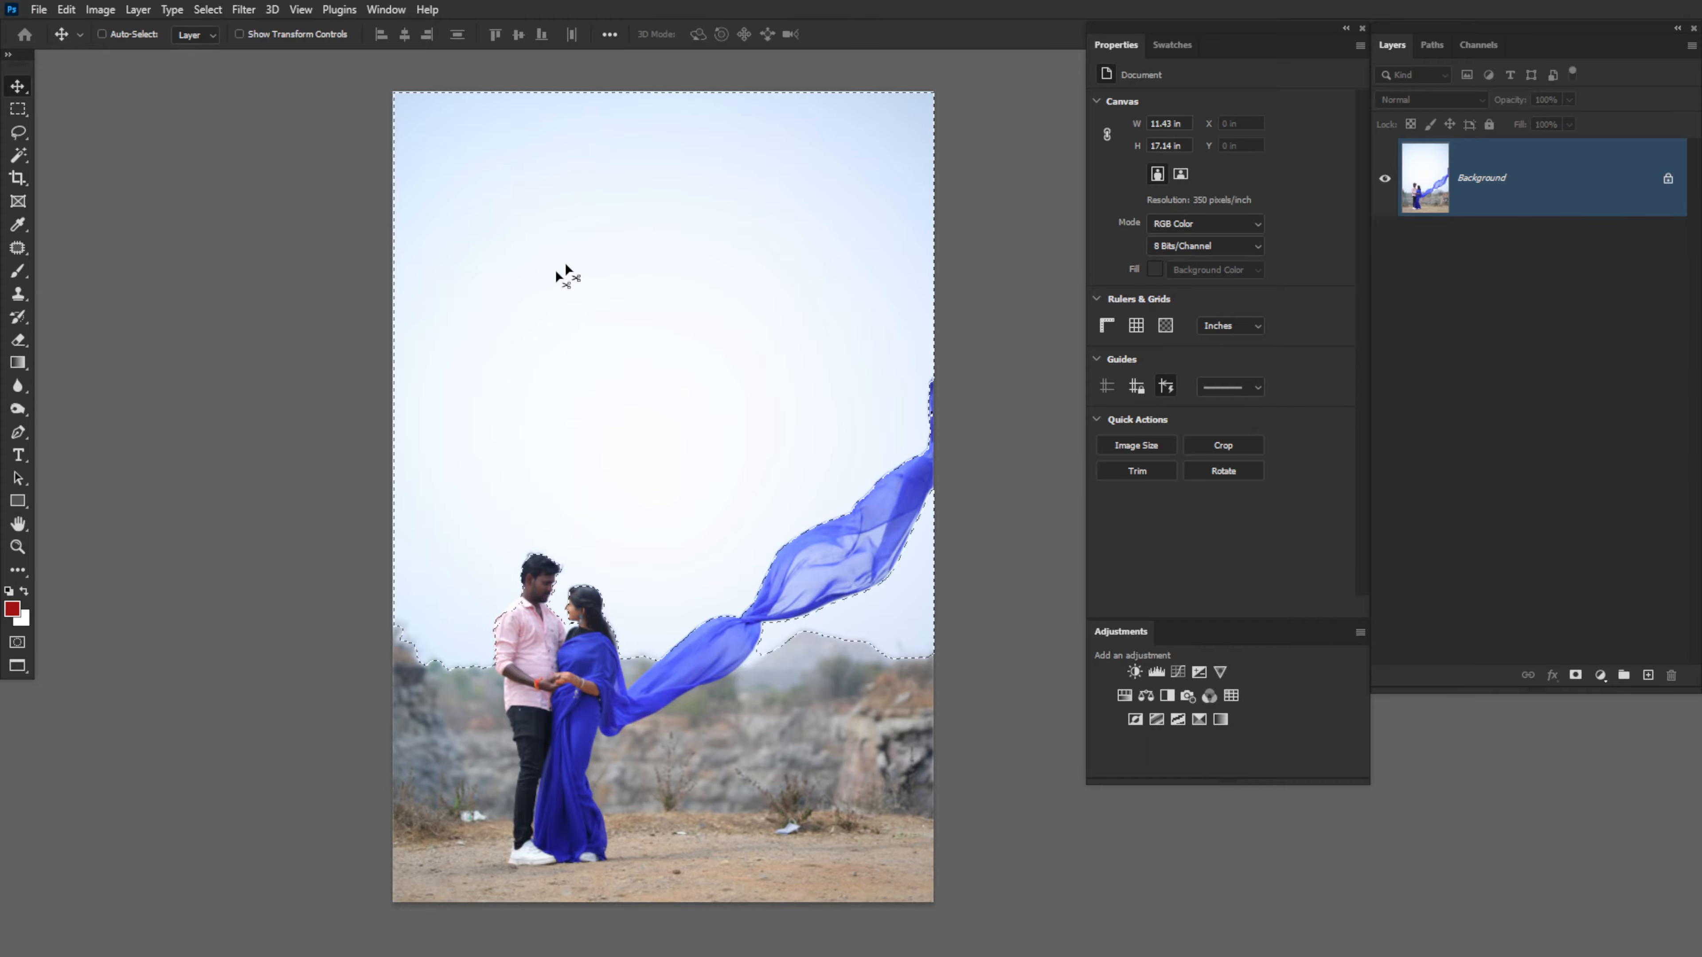
{"action": "left_click", "coordinate": [90, 10]}
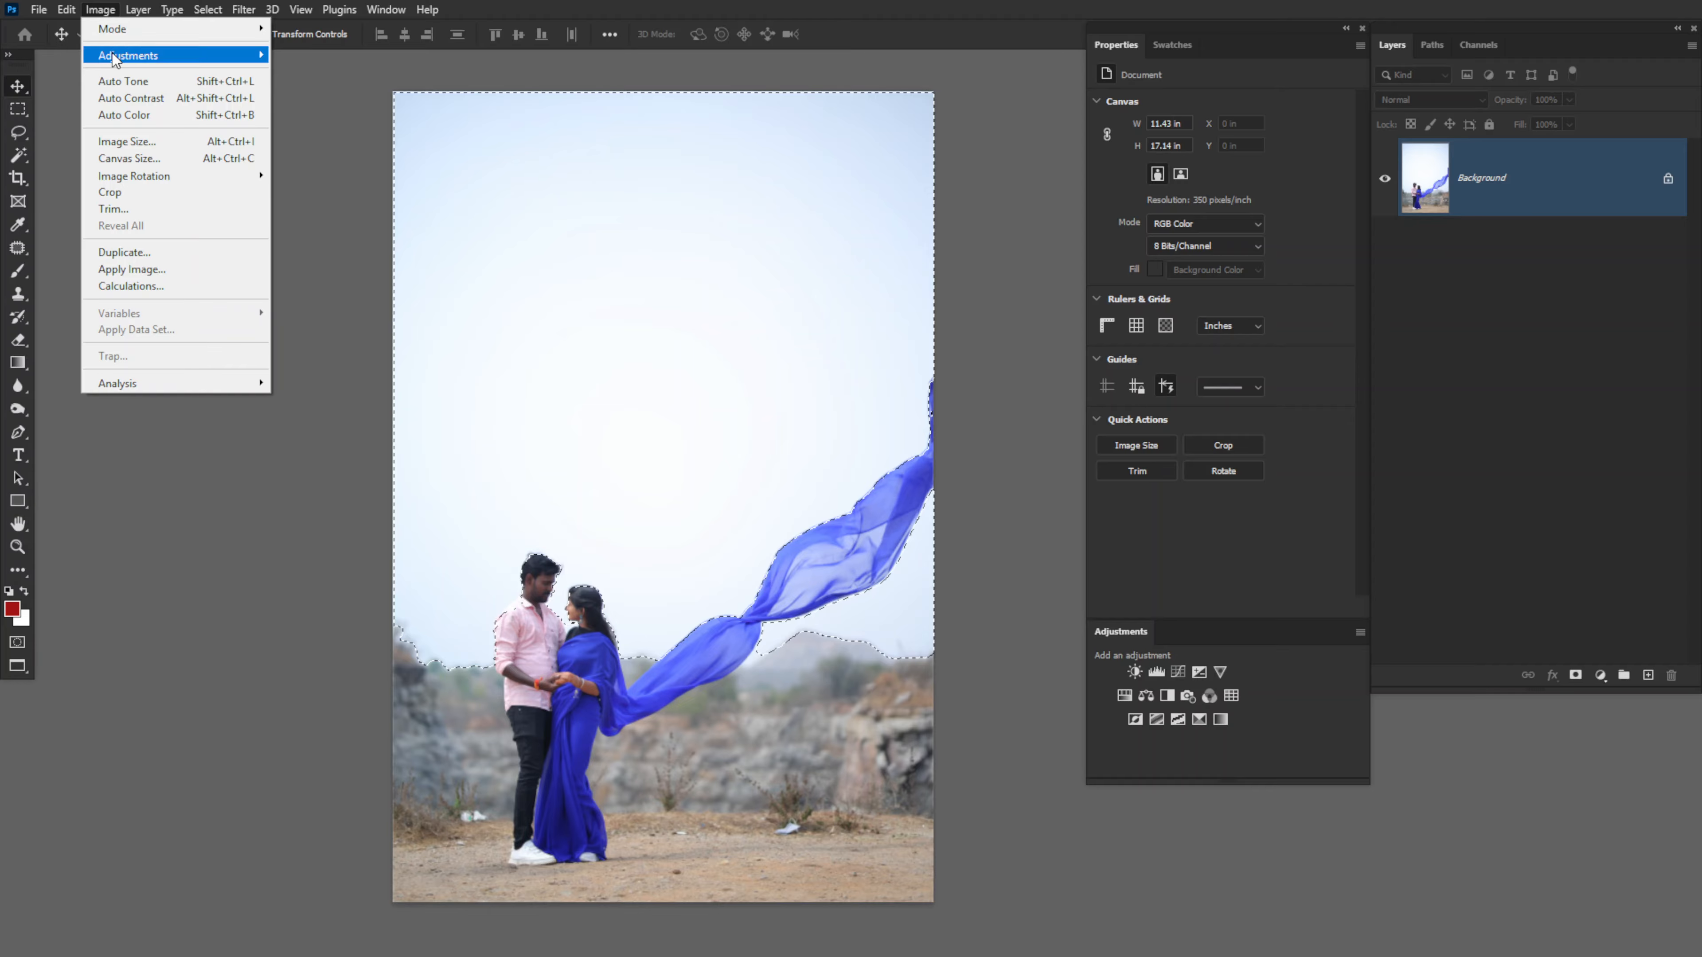
{"action": "mouse_move", "coordinate": [118, 56]}
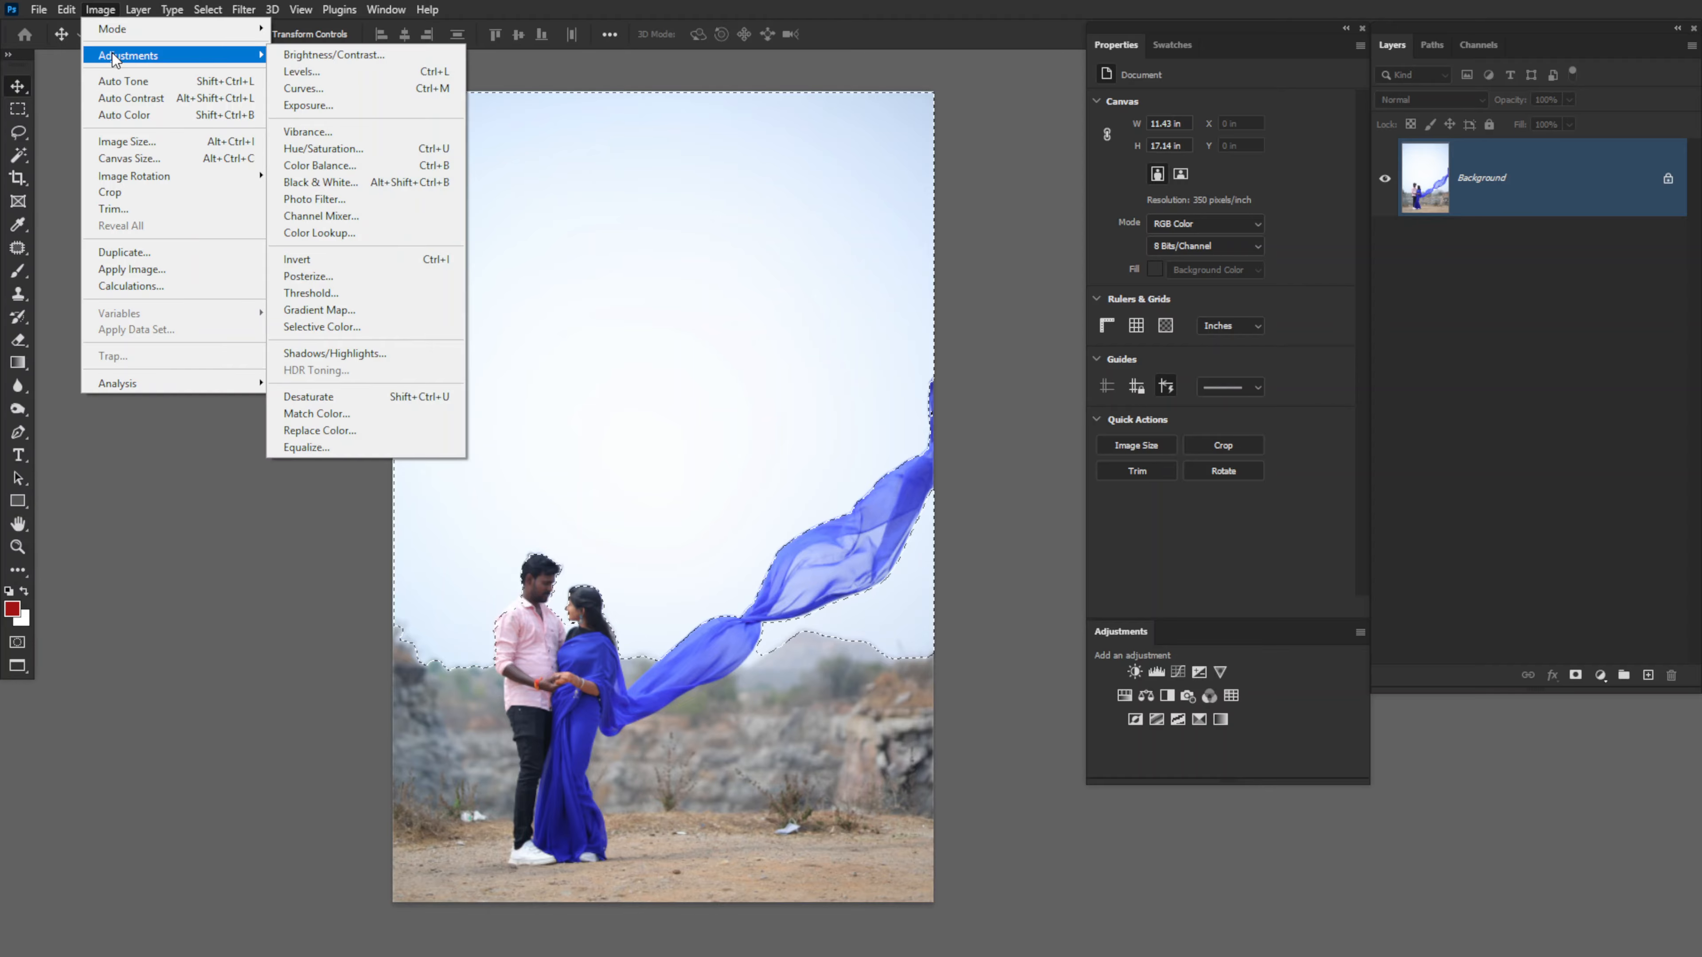
{"action": "left_click", "coordinate": [312, 71]}
{"action": "left_click_drag", "start_coordinate": [1162, 497], "coordinate": [1214, 489]}
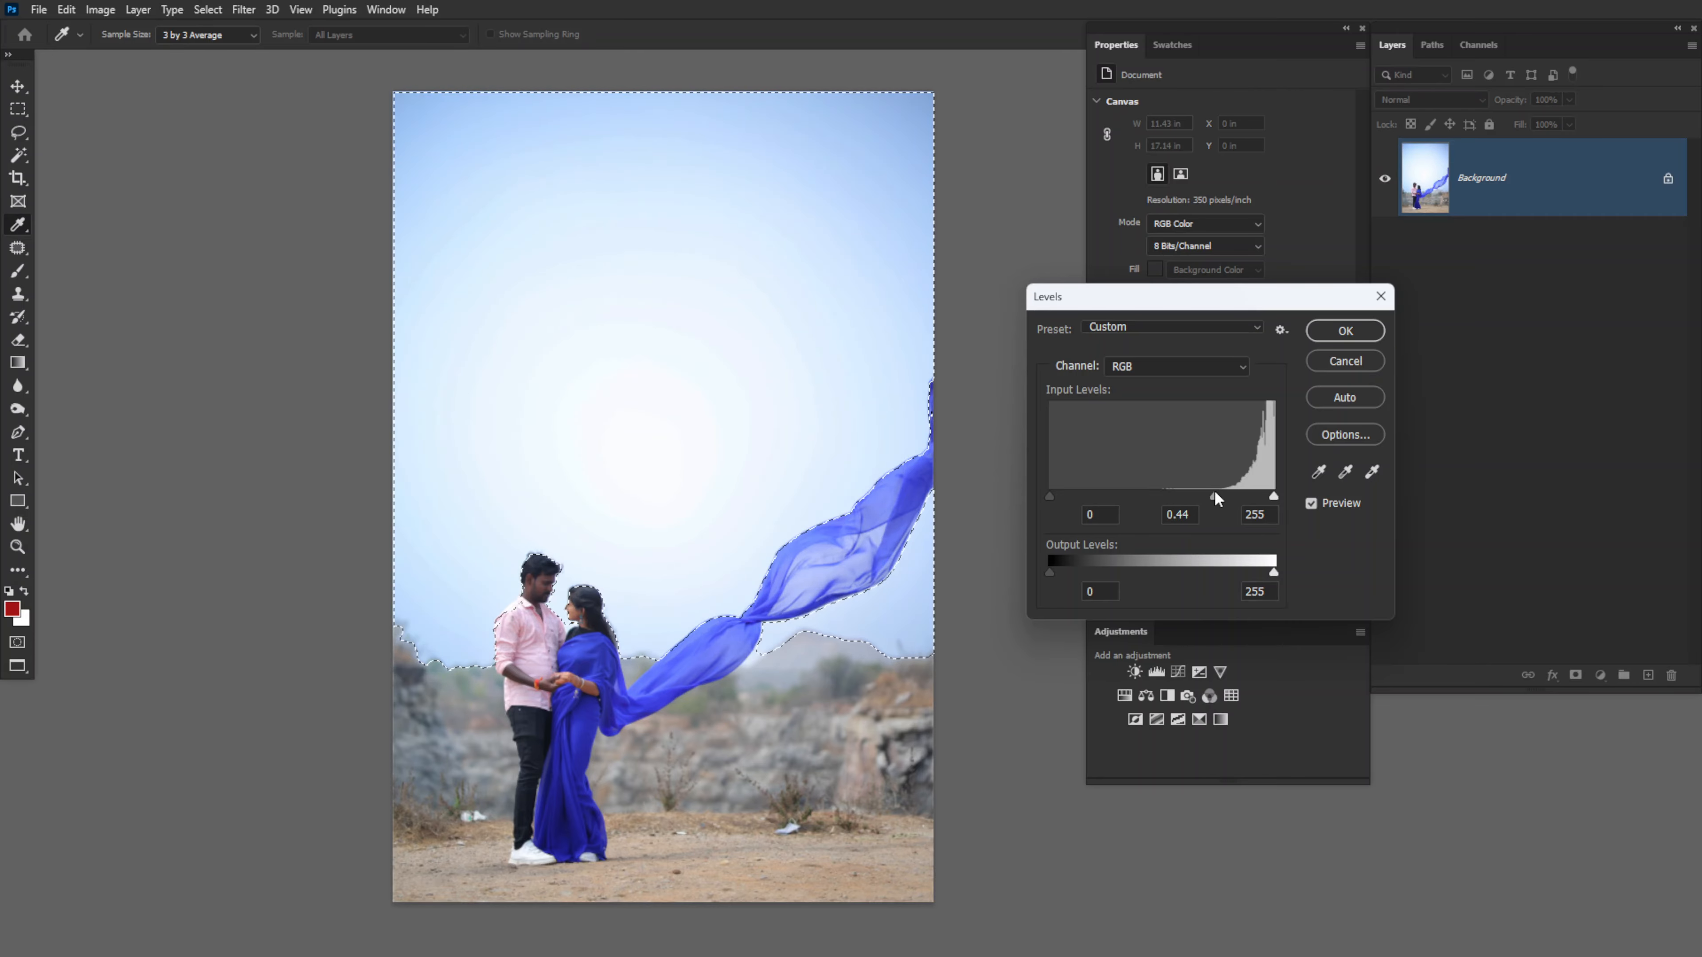
- Set the Blue channel midtone to 0.70, apply Levels, and clear the sky selection
{"action": "left_click", "coordinate": [1149, 368]}
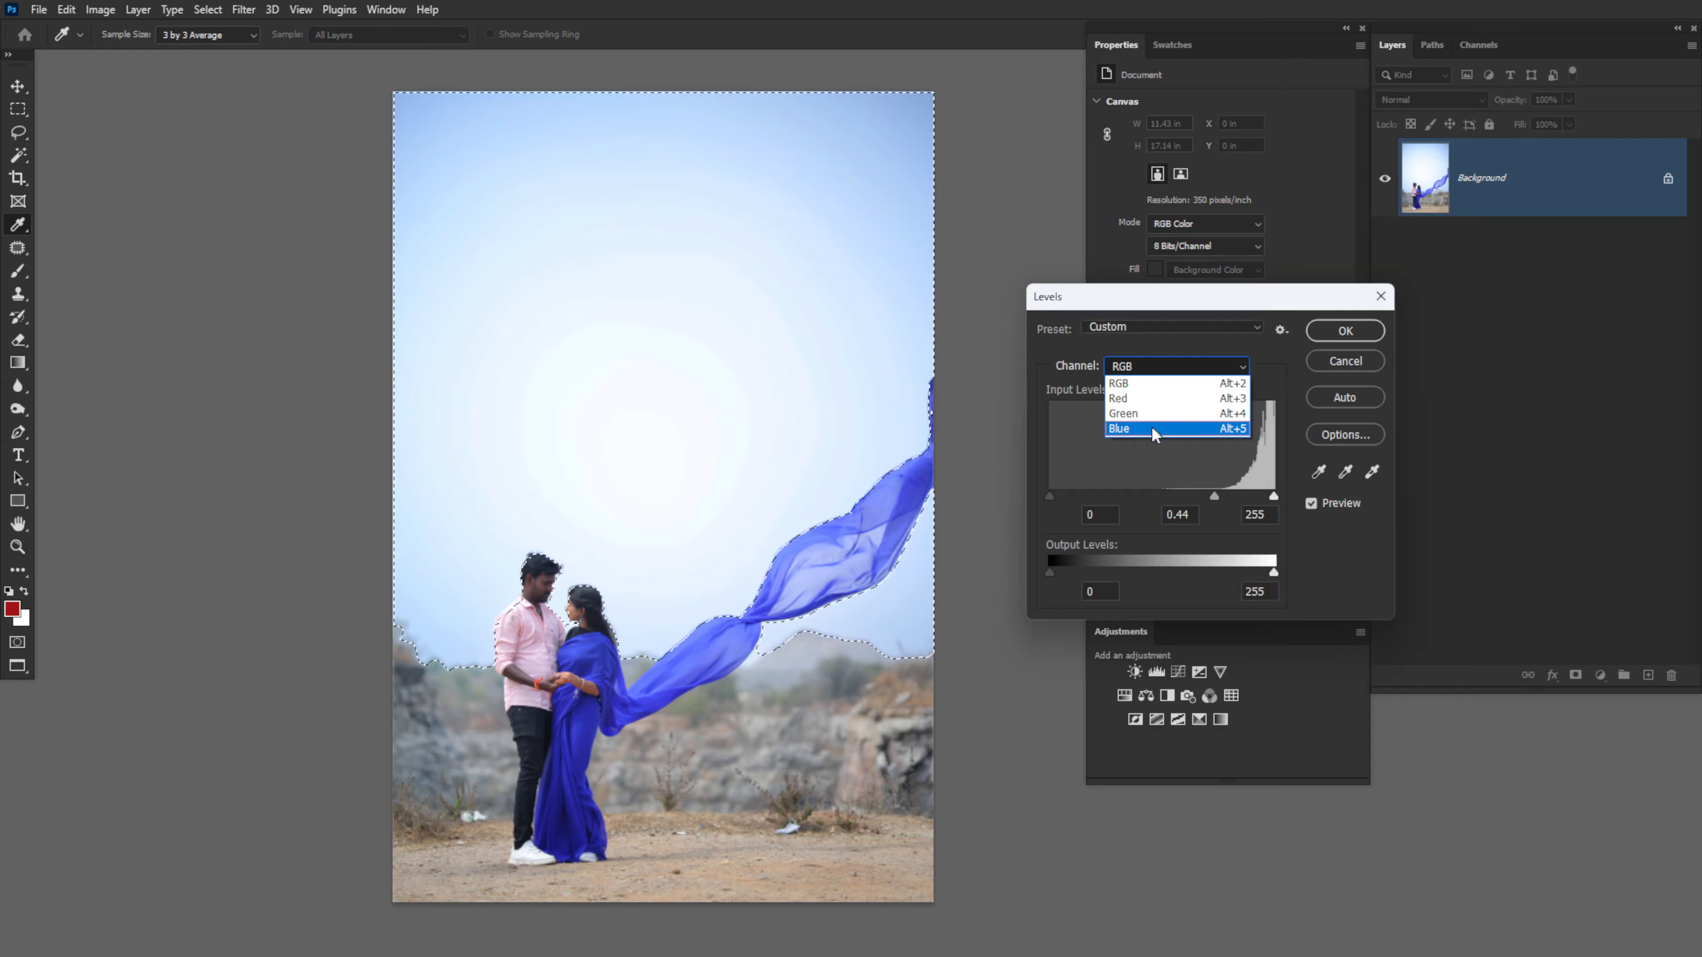
{"action": "left_click", "coordinate": [1153, 433]}
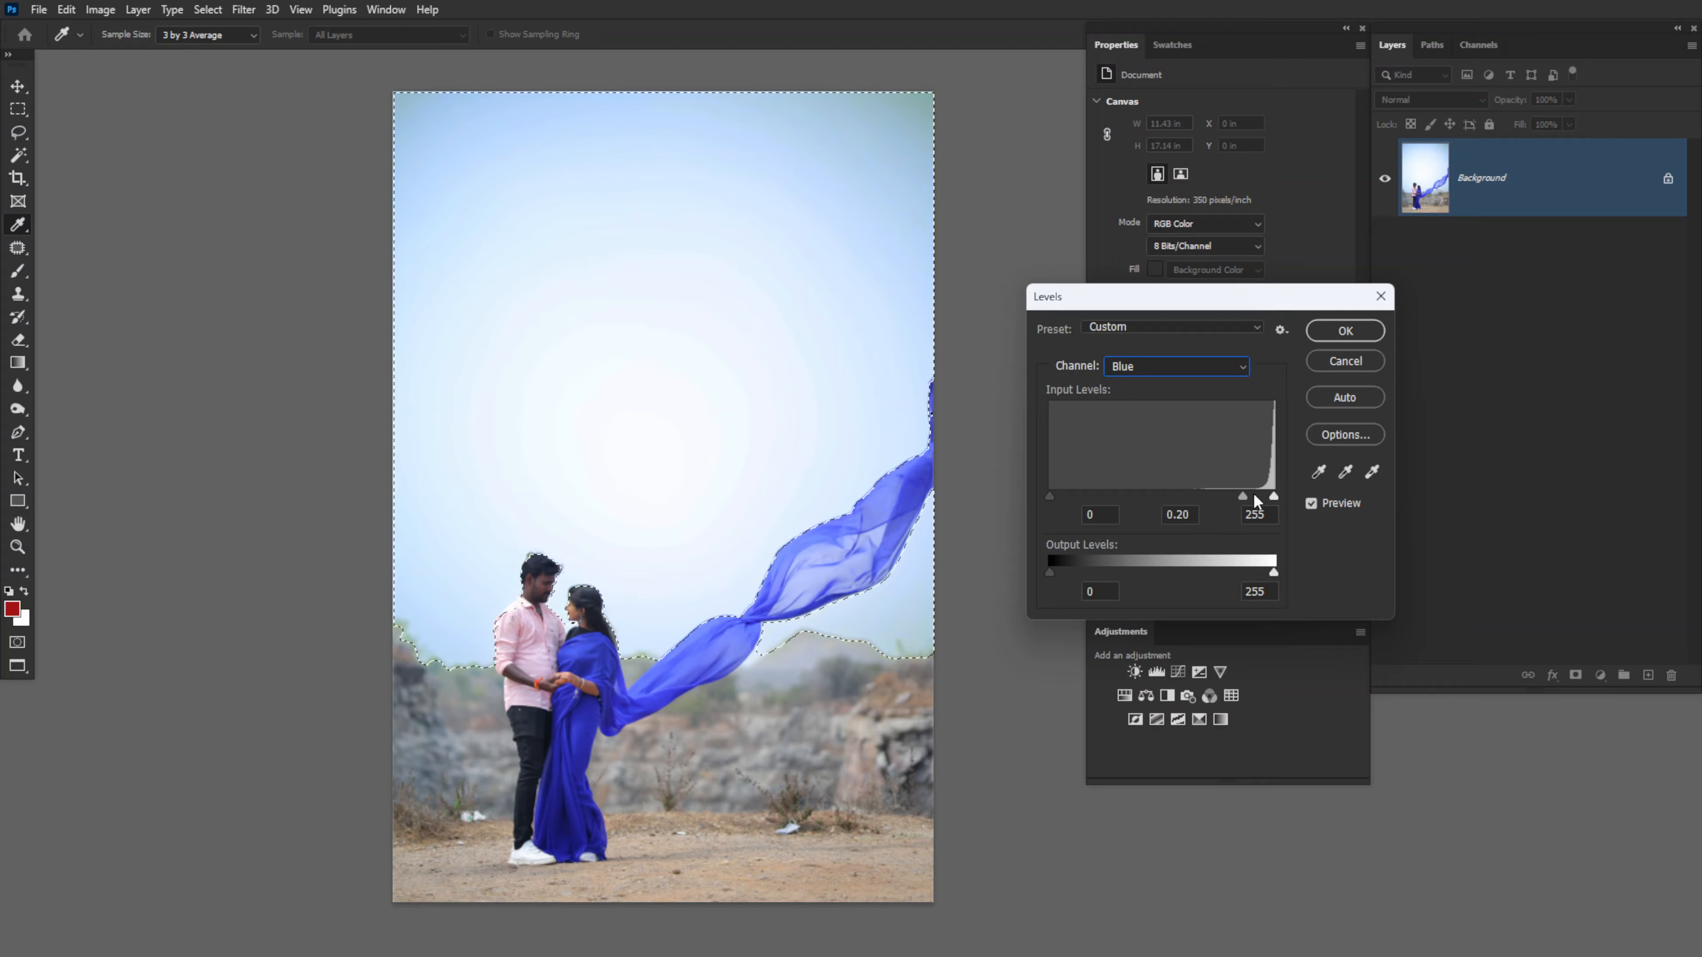
{"action": "left_click_drag", "start_coordinate": [1187, 495], "coordinate": [1187, 494]}
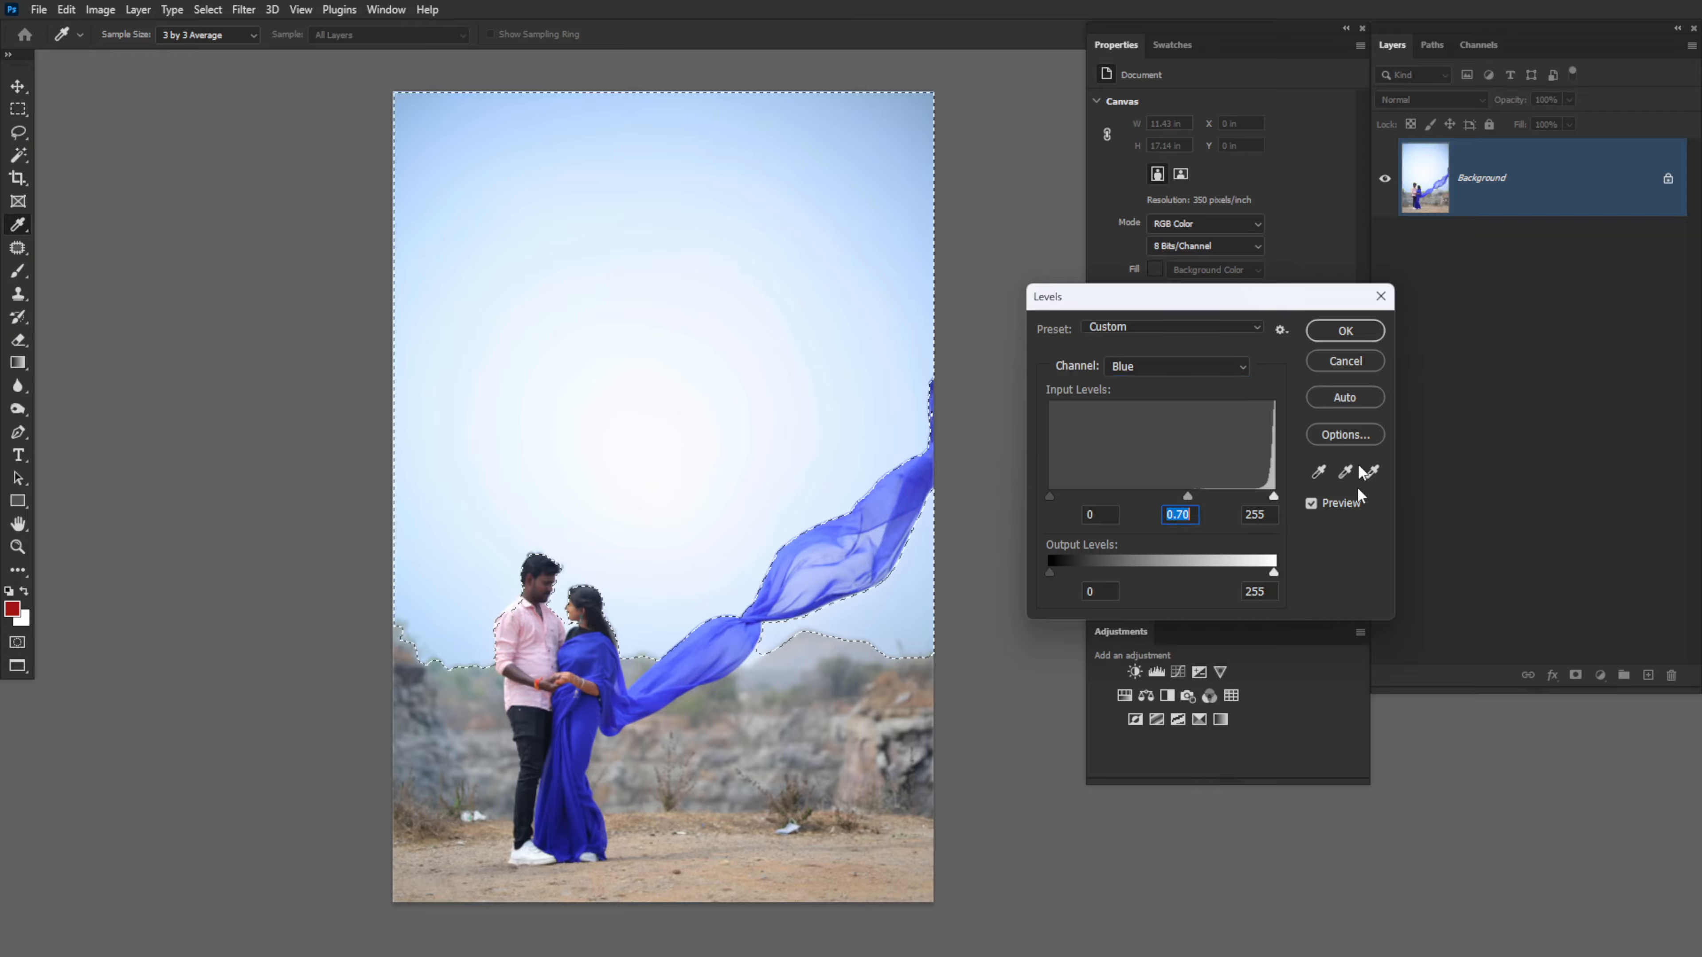
{"action": "left_click", "coordinate": [1315, 503]}
{"action": "left_click", "coordinate": [1314, 503]}
{"action": "left_click", "coordinate": [1347, 330]}
{"action": "key", "text": "v"}
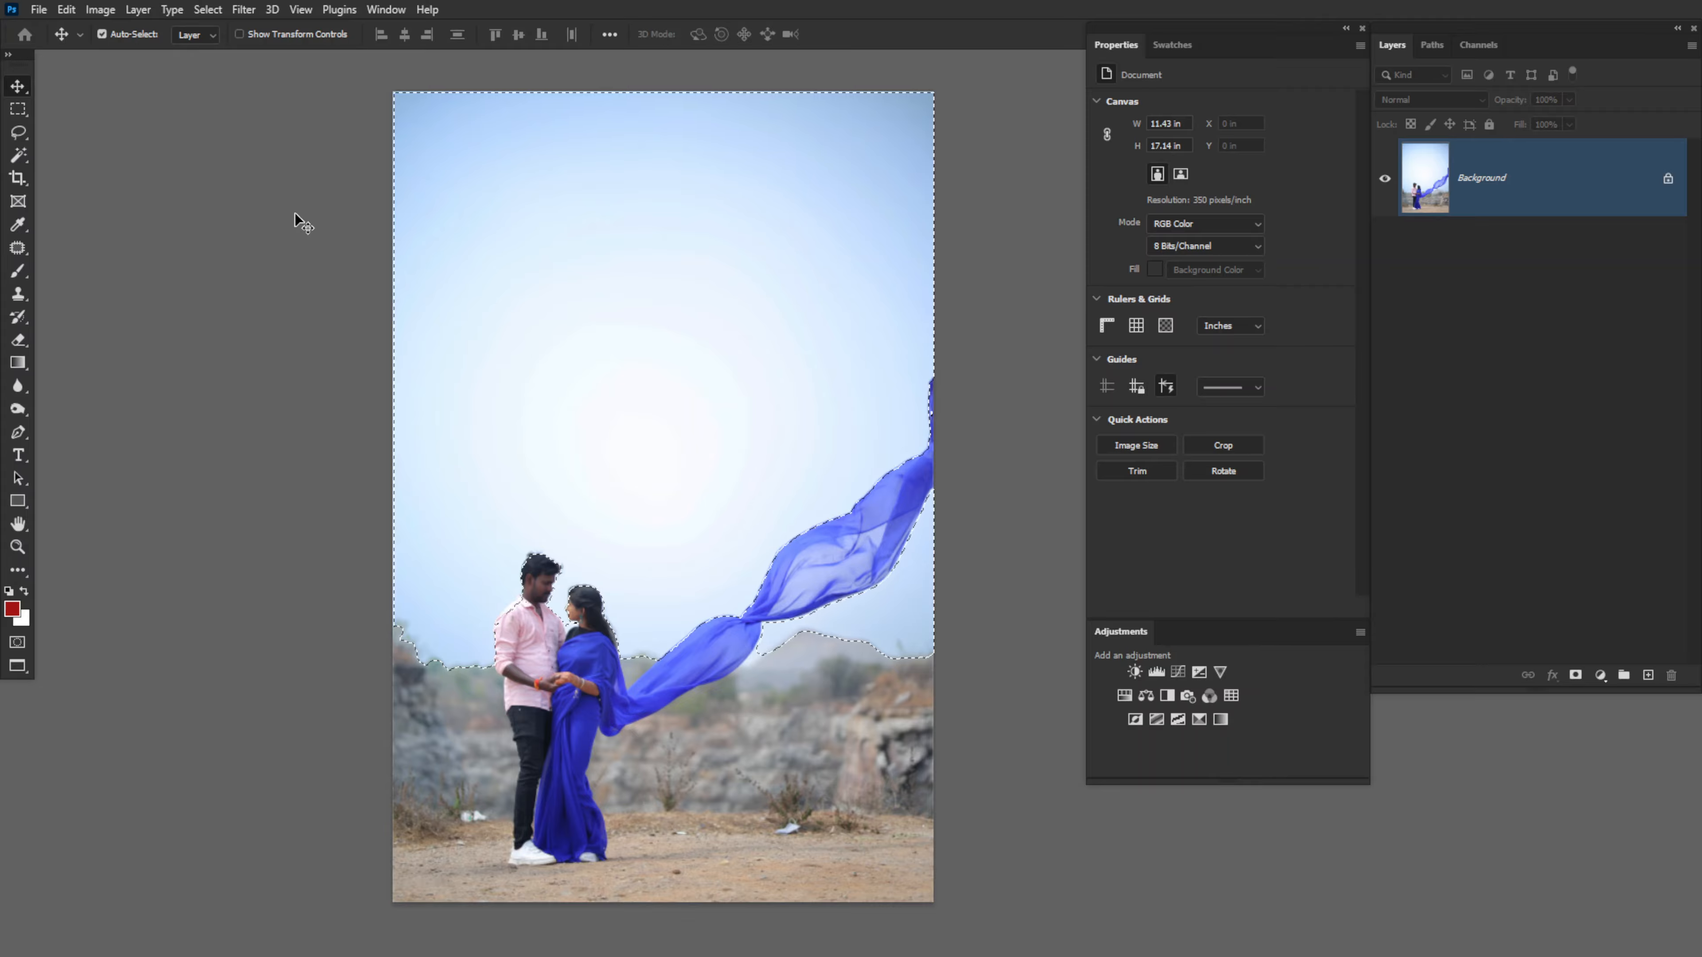
{"action": "key", "text": "ctrl+d"}
{"action": "left_click", "coordinate": [207, 9]}
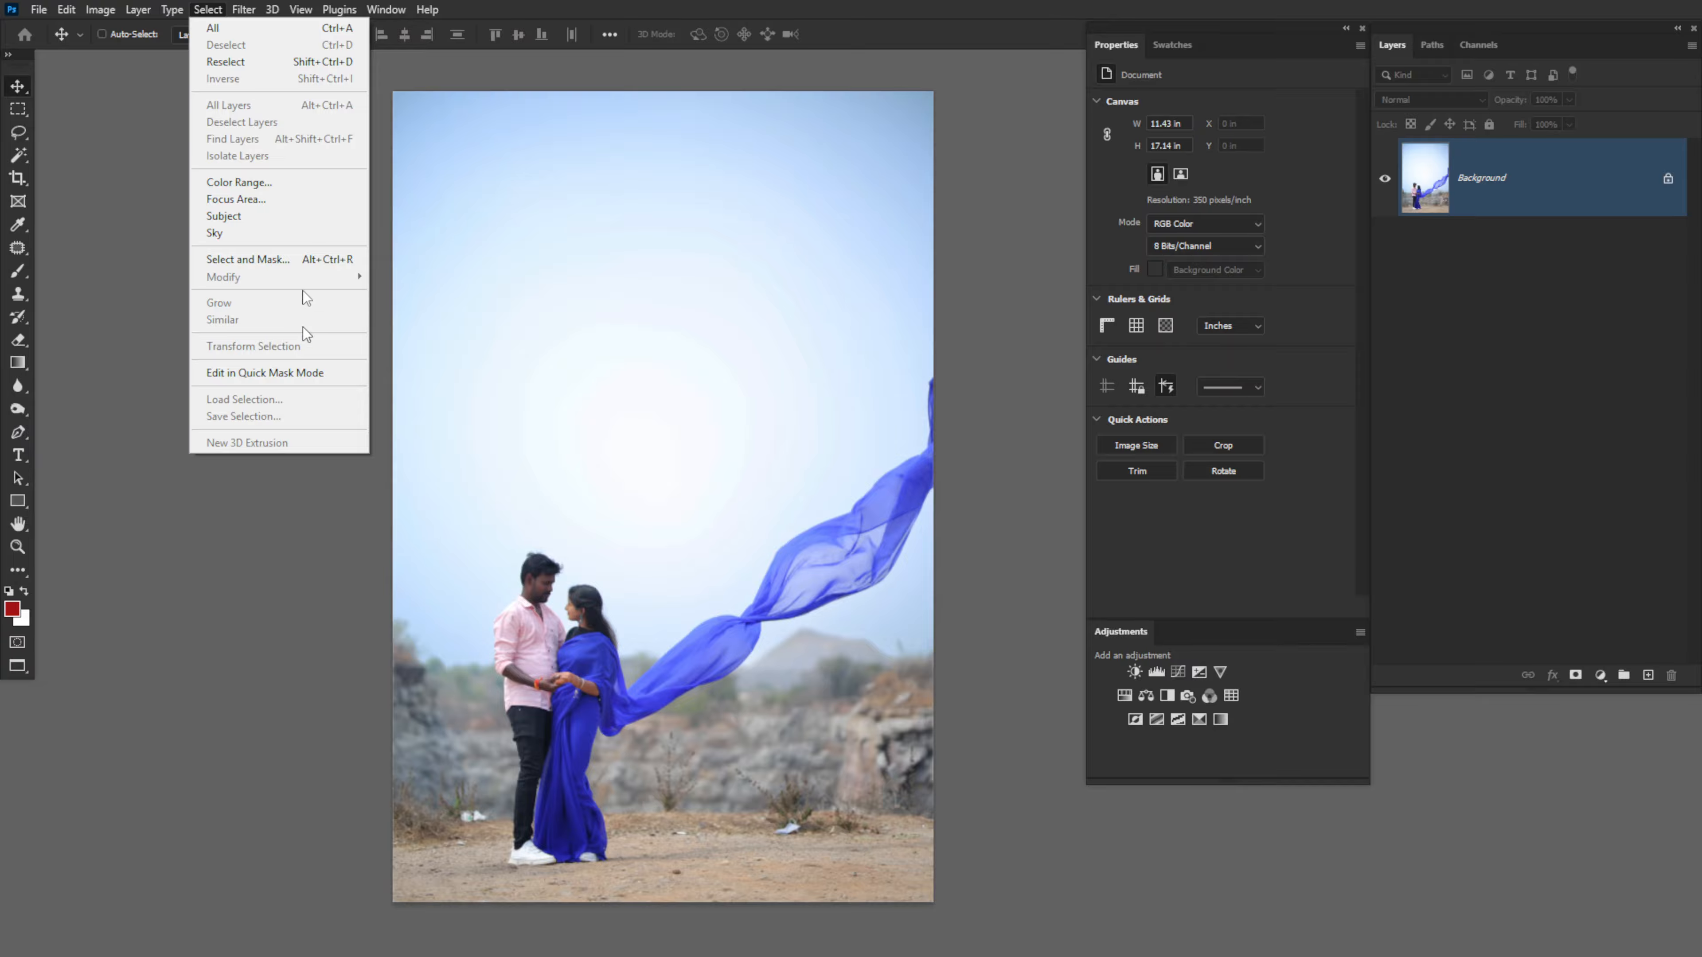
- Look through the Select and Filter menus on the couple photo without applying anything
{"action": "mouse_move", "coordinate": [252, 11]}
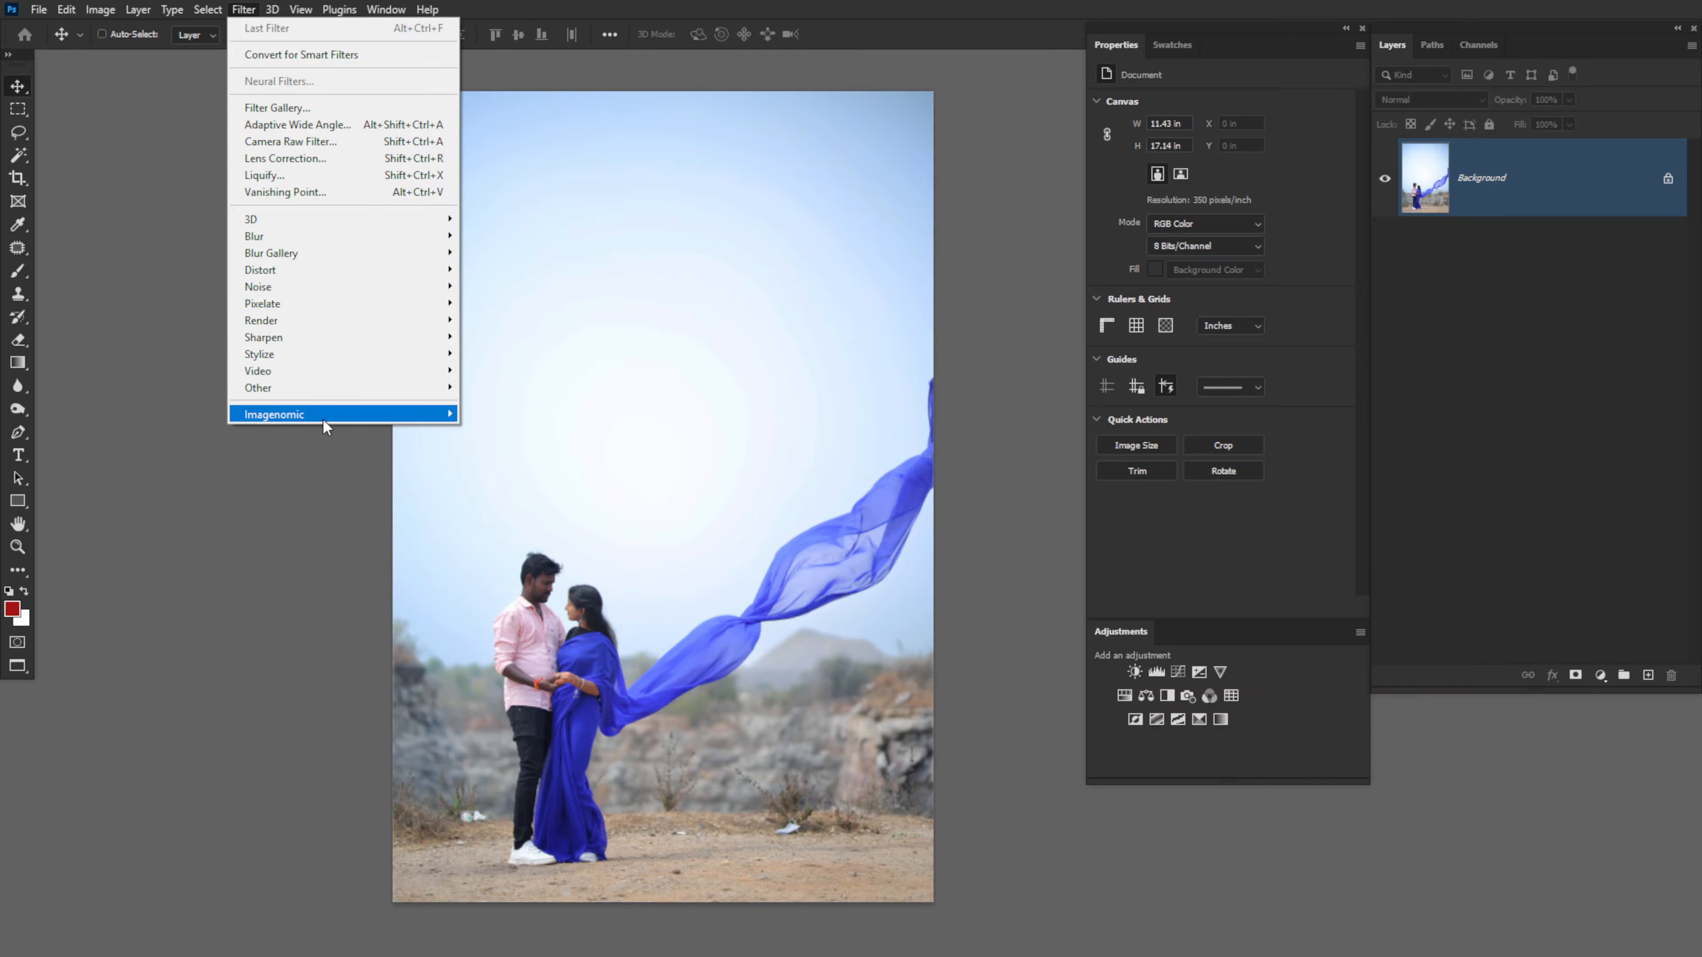
{"action": "left_click", "coordinate": [655, 356]}
{"action": "key", "text": "ctrl+w"}
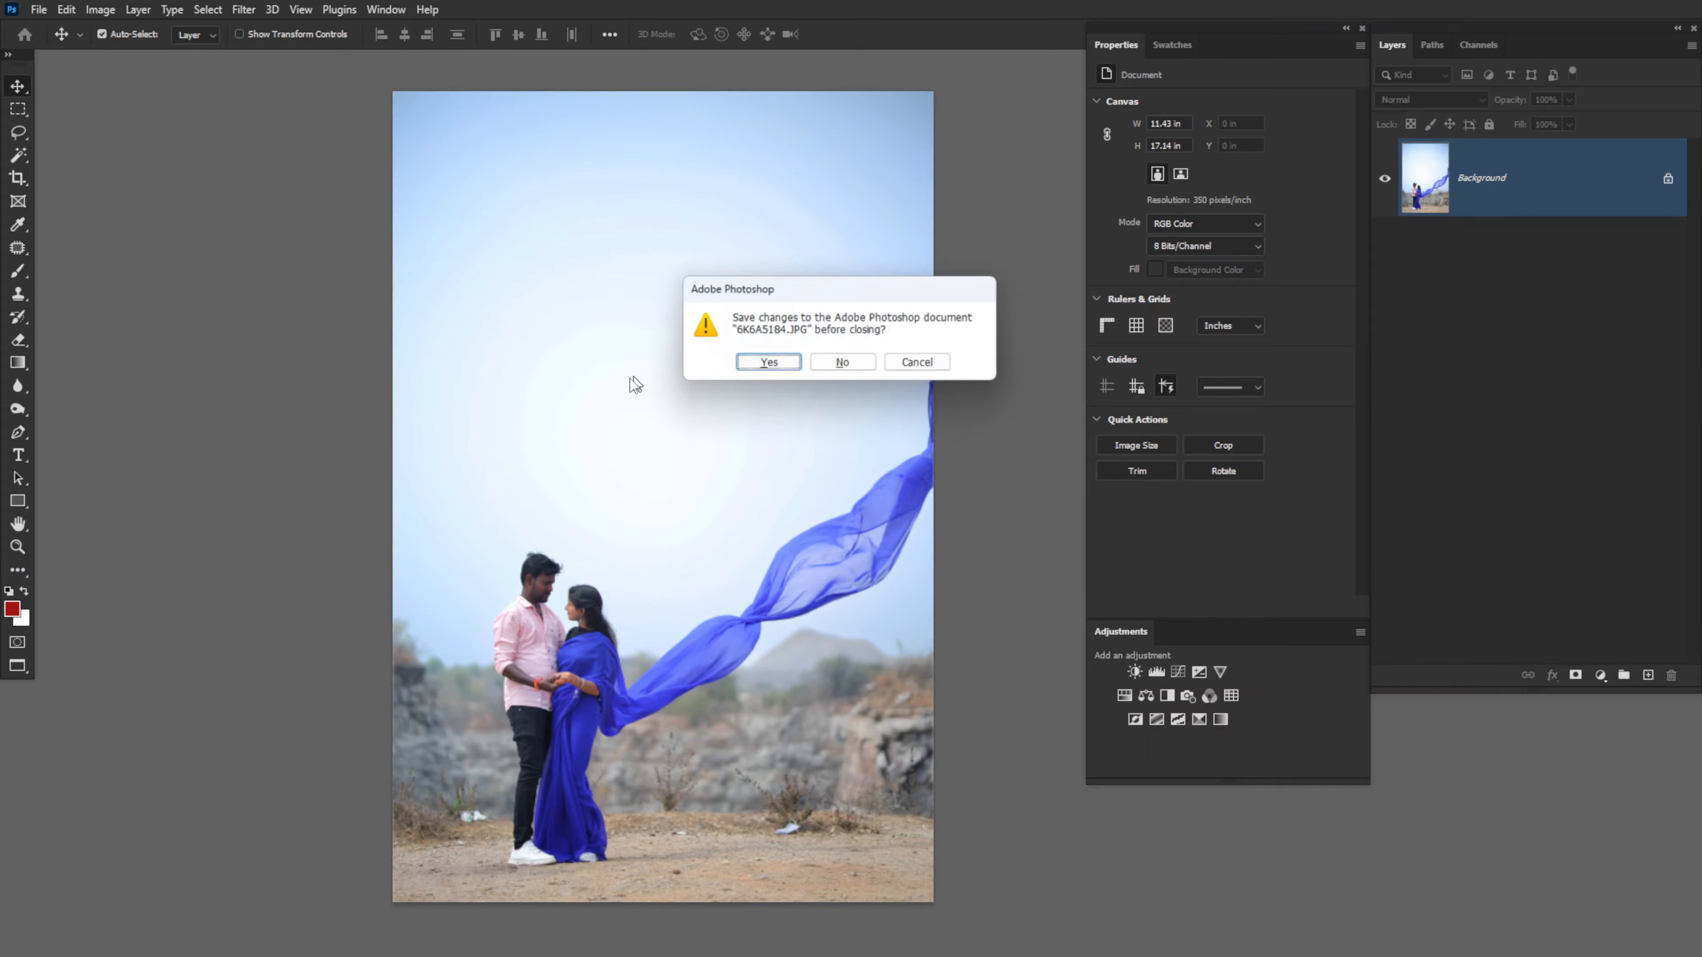
{"action": "left_click", "coordinate": [842, 364]}
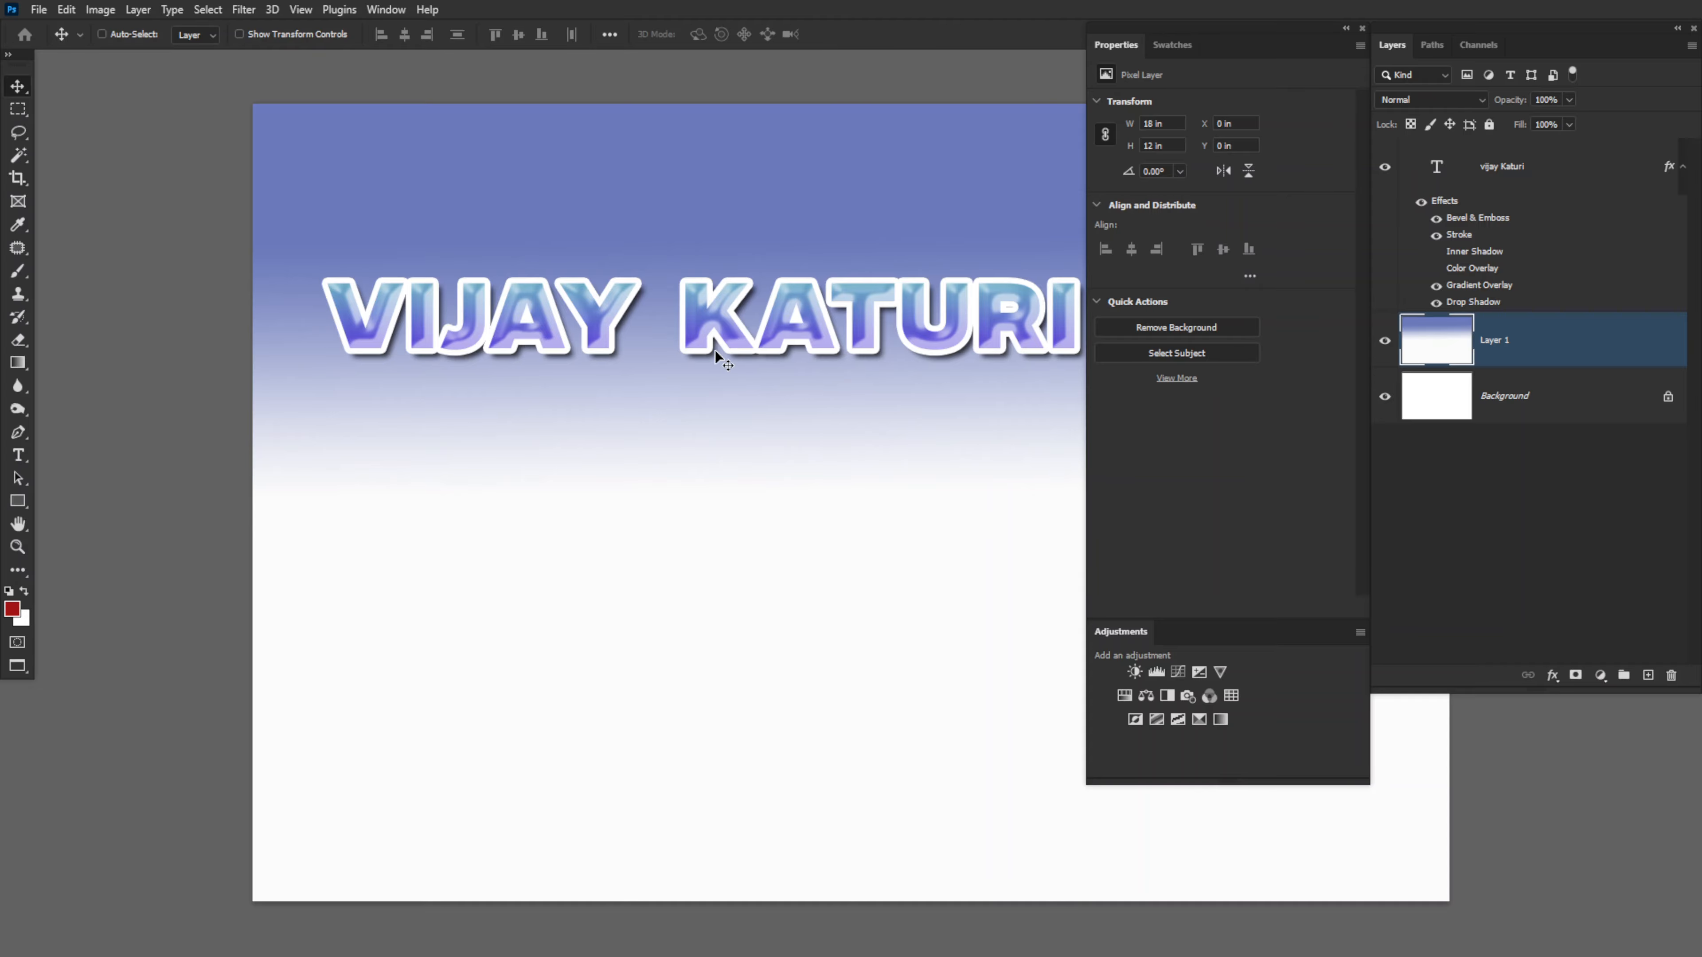
{"action": "right_click", "coordinate": [603, 343]}
{"action": "left_click", "coordinate": [633, 348]}
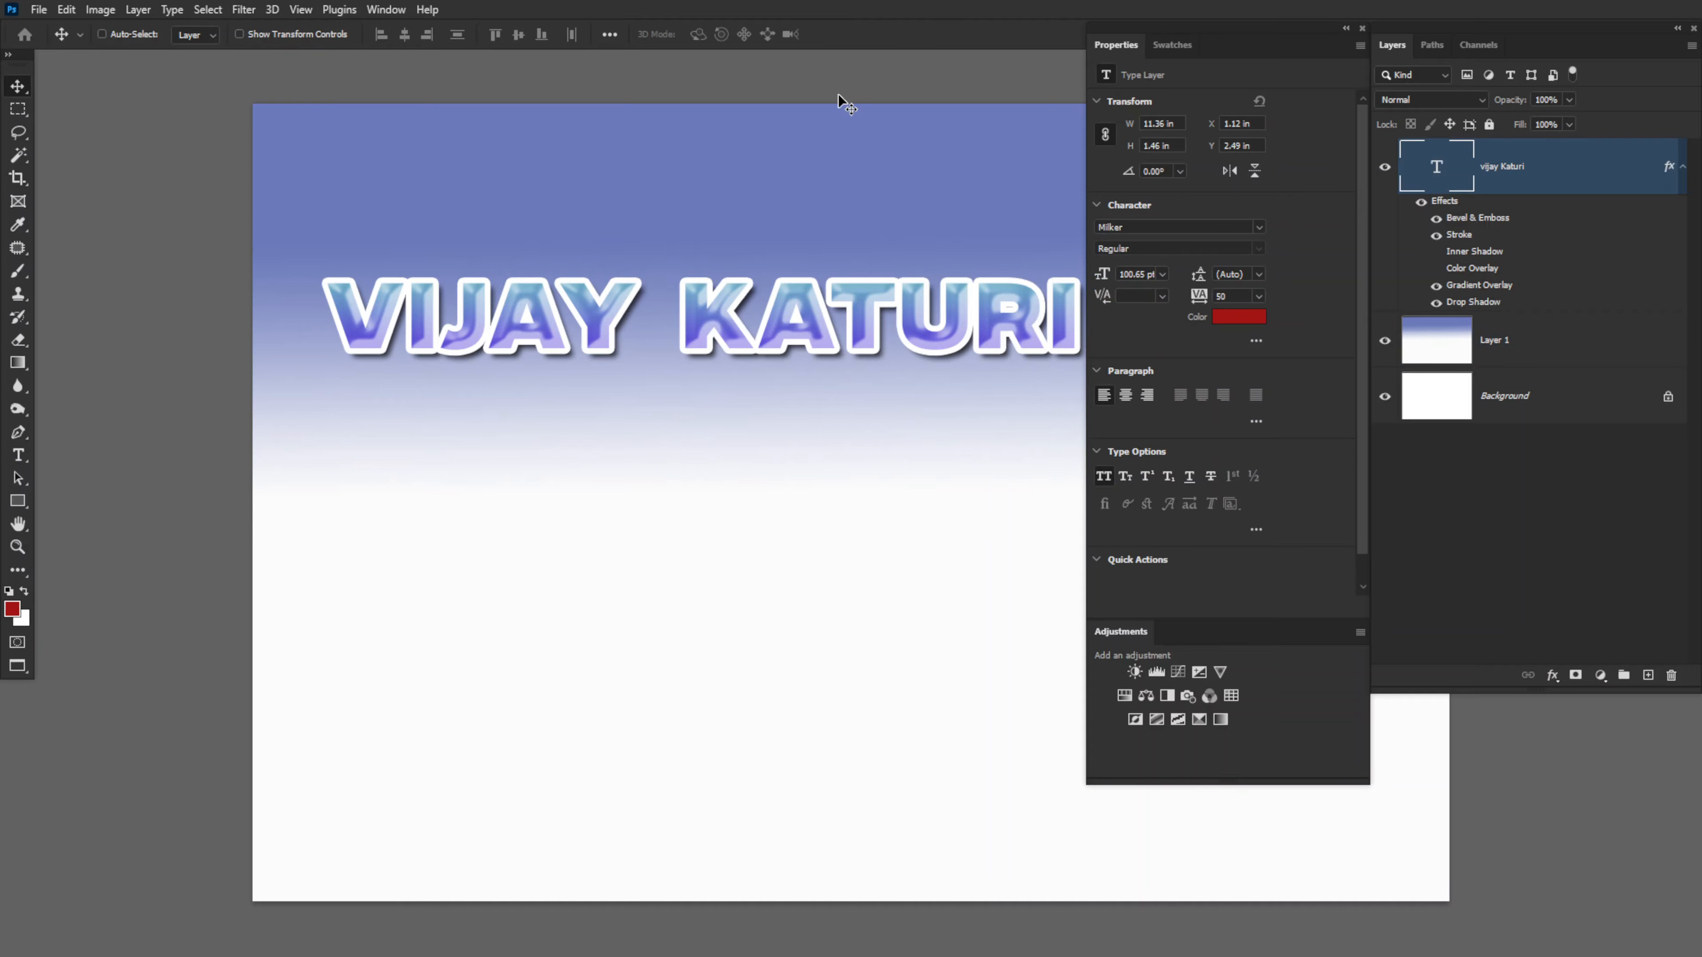
{"action": "key", "text": "ctrl+w"}
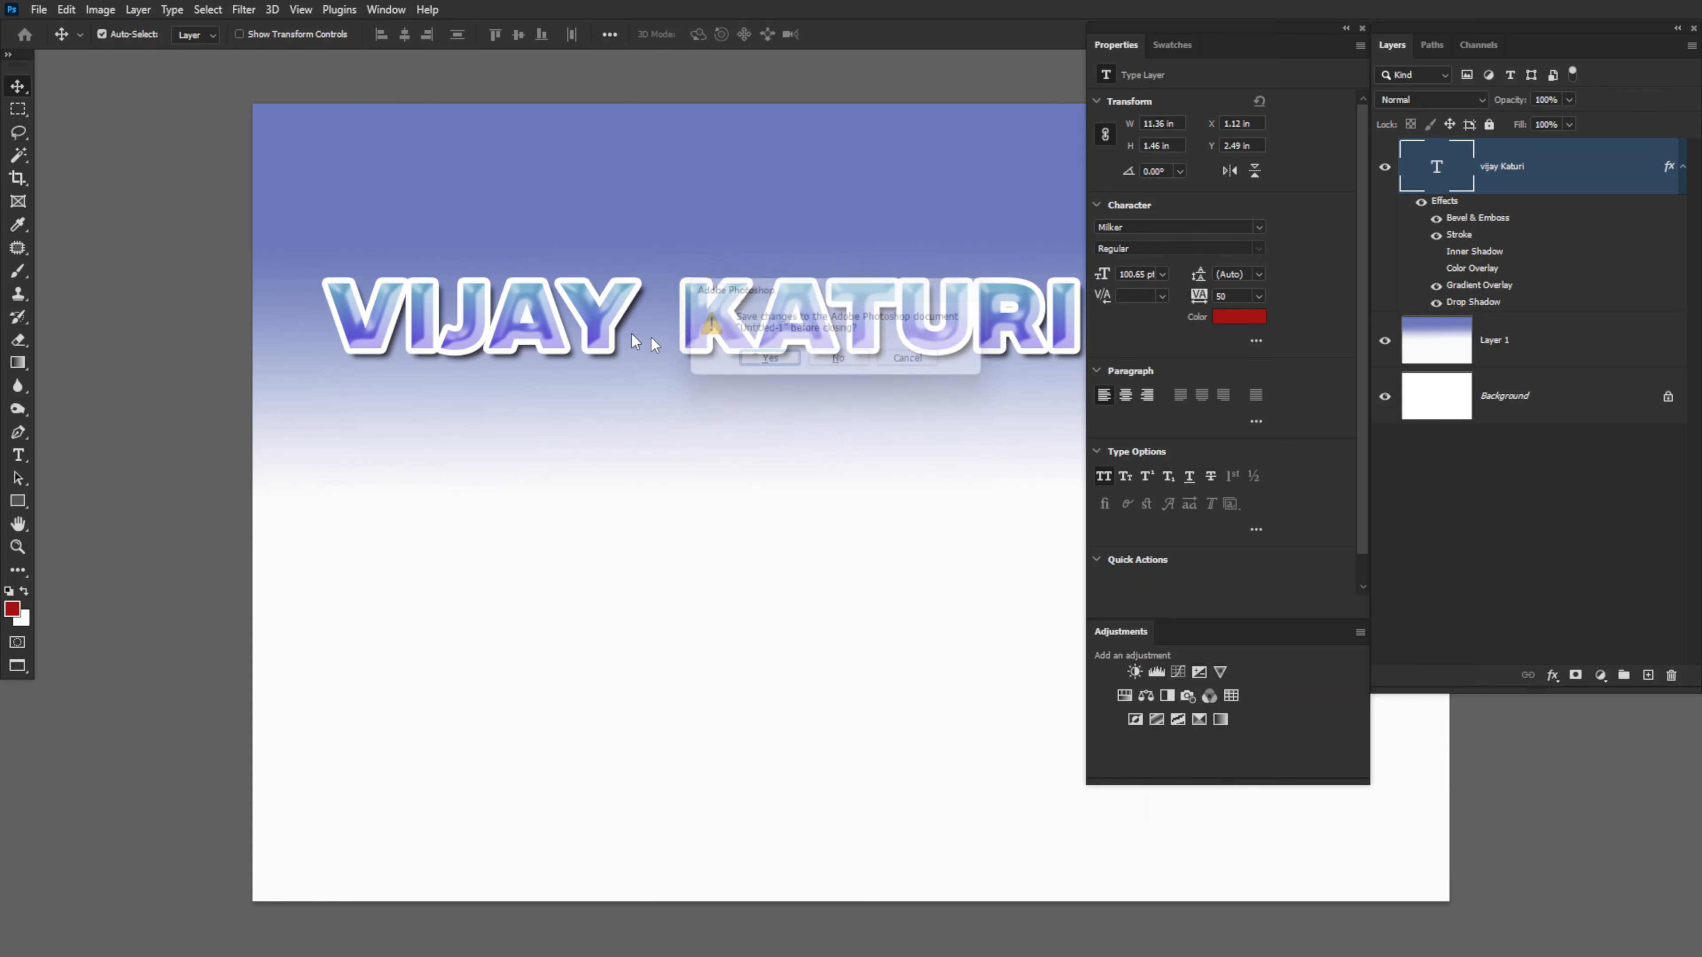